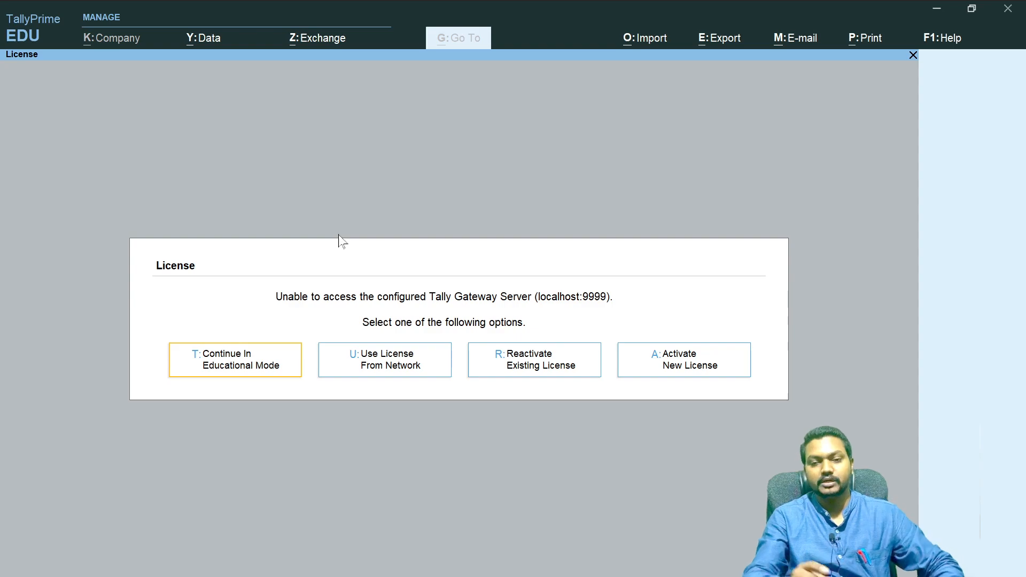
- Continue in Educational Mode and shut the company Commerce Dept GACR
key(Return)
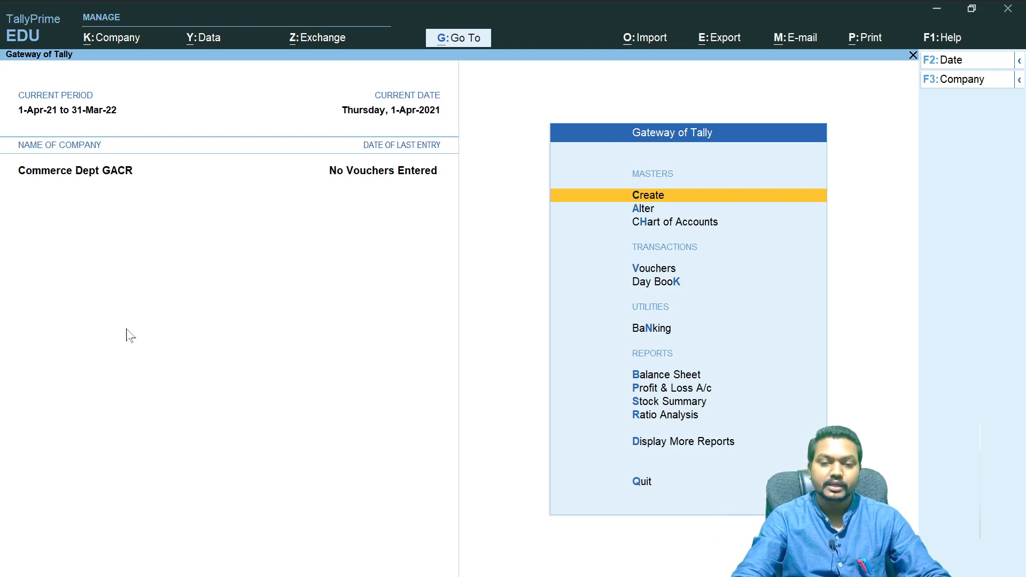
click(112, 37)
key(Down)
key(Down)
key(Down)
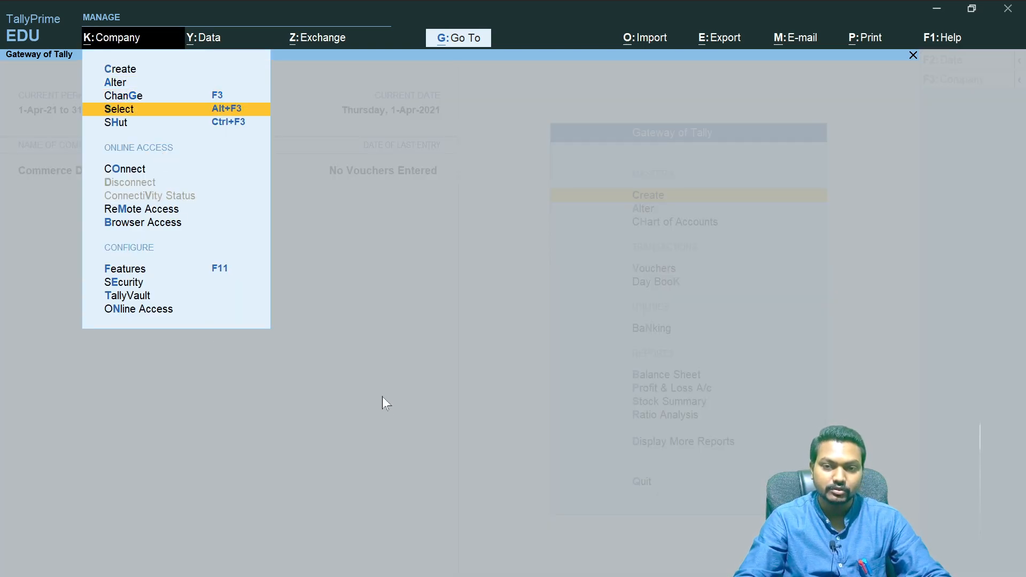
key(Down)
key(Return)
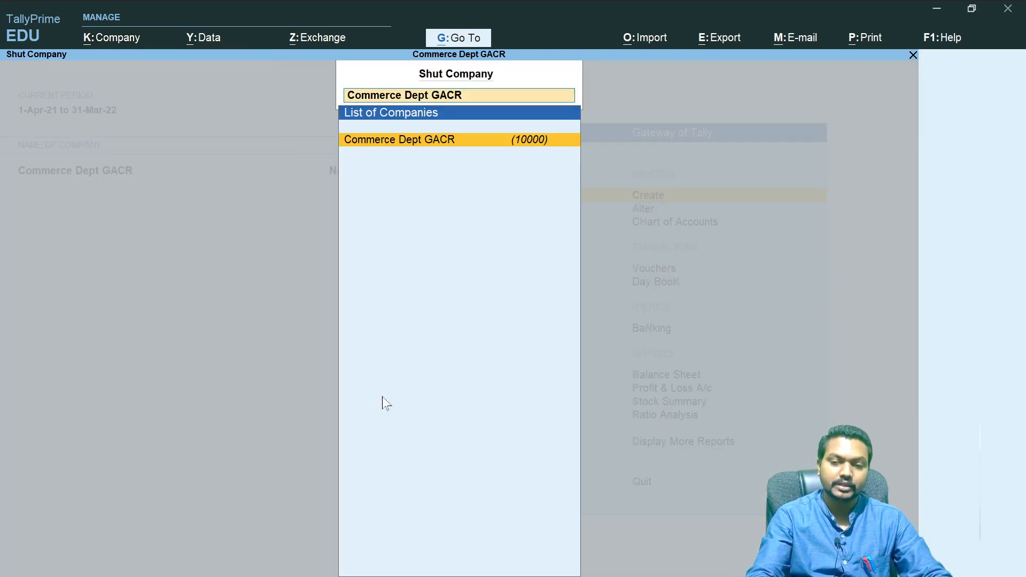
key(Return)
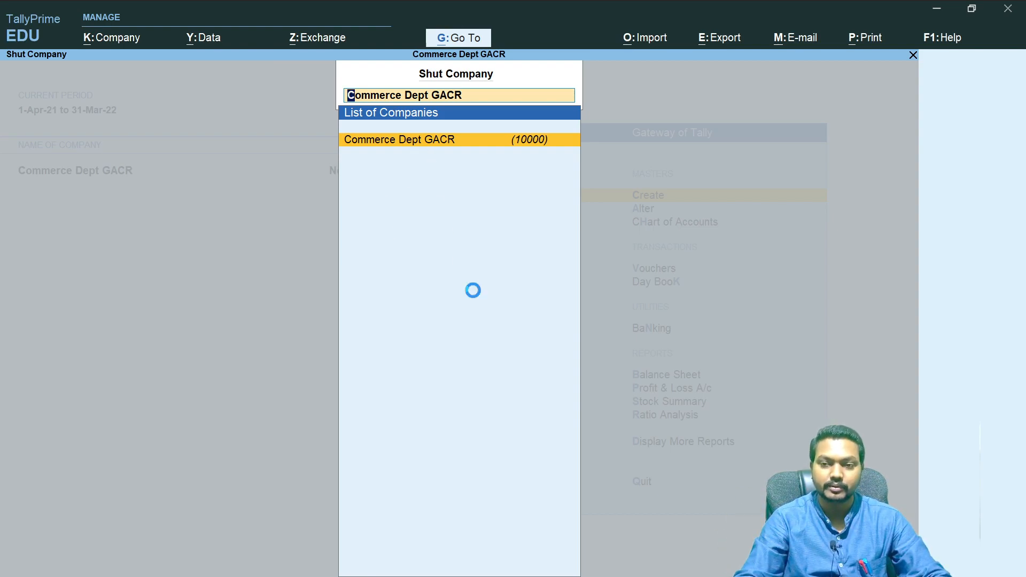
- Select and open the company Dhiren Sir Traders
key(Down)
key(Down)
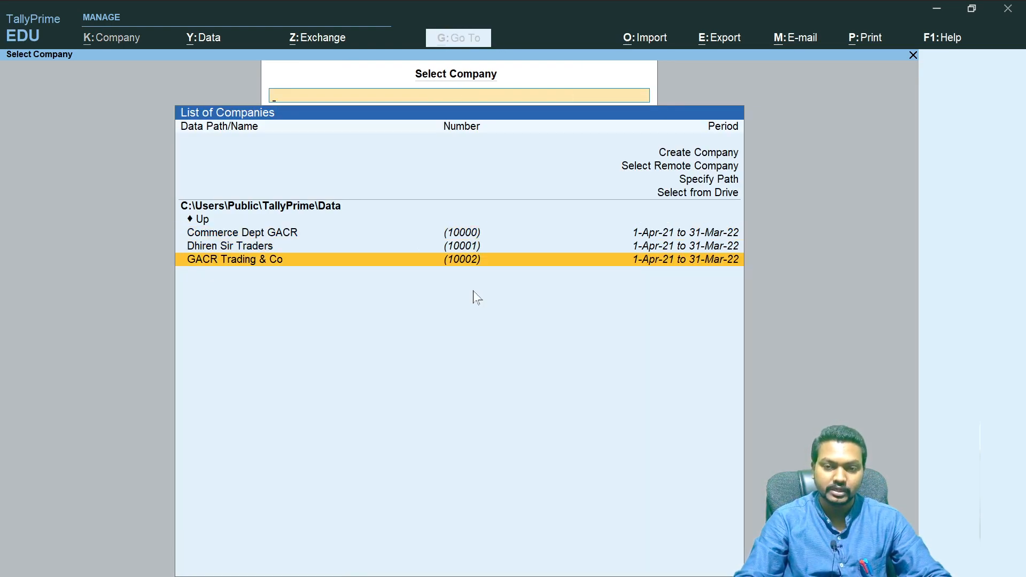
key(Up)
key(Return)
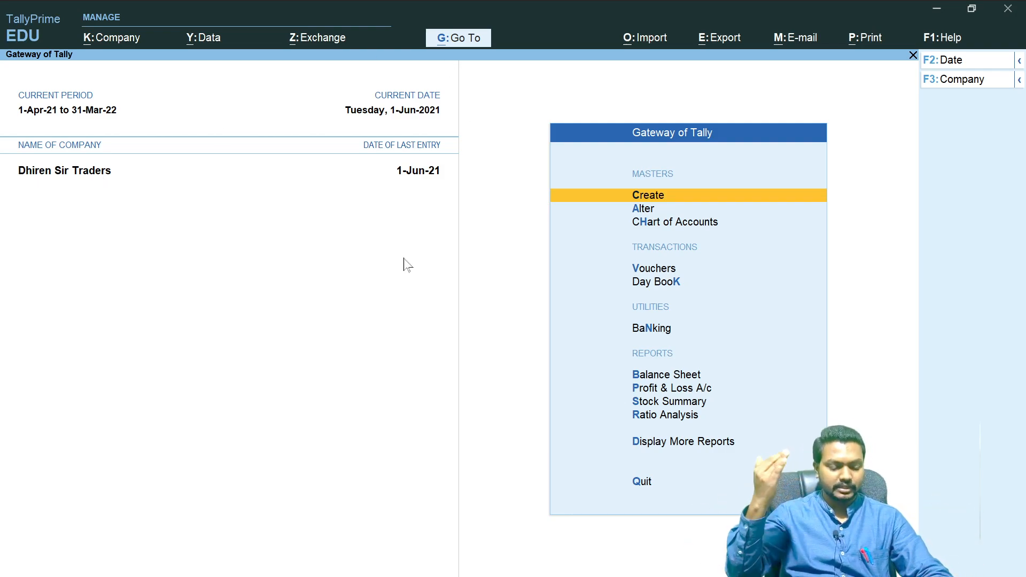
- Switch to OneNote and handwrite '1 Stock related Vouchers' on the Inventory Vouchers page
key(alt+Tab)
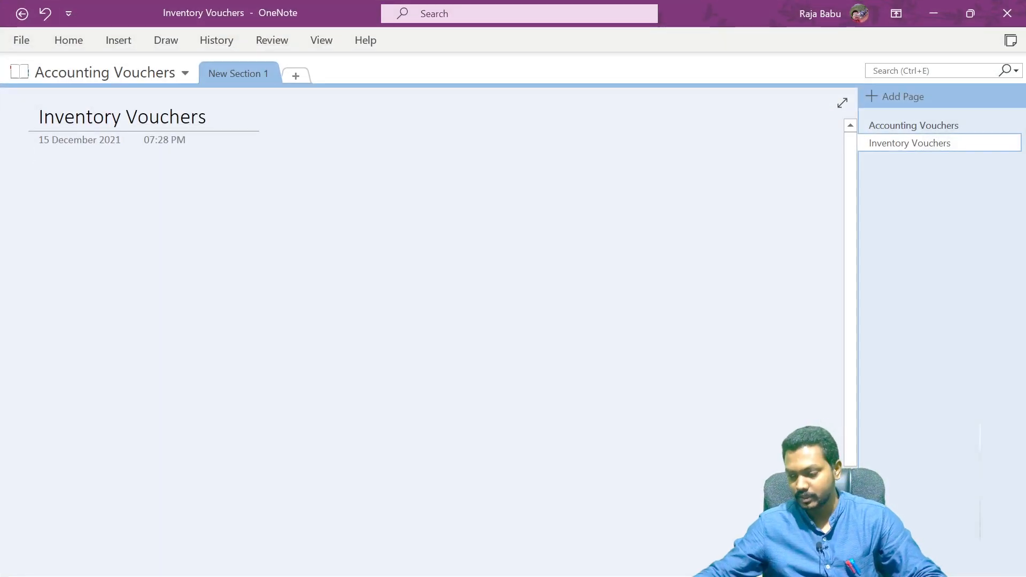
drag(57, 165, 60, 159)
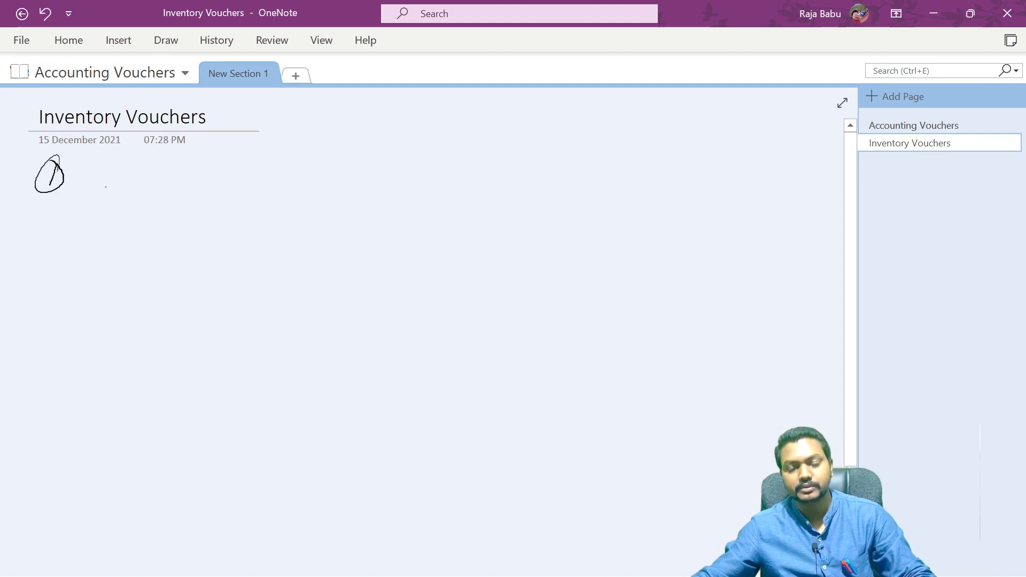
mouse_move(110, 170)
mouse_down()
mouse_move(126, 184)
mouse_move(173, 169)
mouse_move(418, 180)
mouse_move(444, 169)
mouse_up()
drag(369, 196, 425, 197)
drag(456, 183, 465, 184)
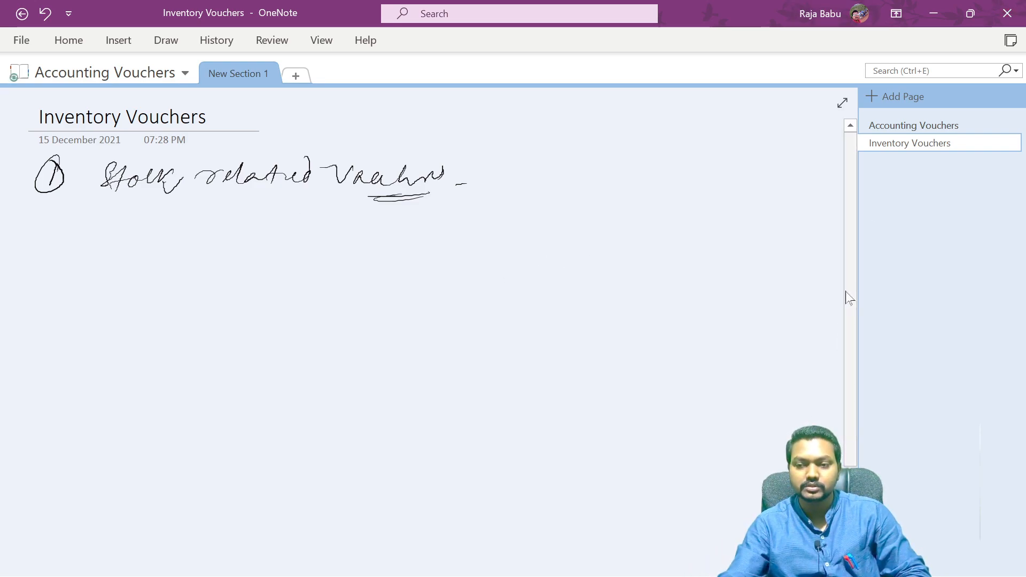
- Handwrite '2 Purchase cycle' beneath the first point and circle it
scroll(840, 335, down, 1)
scroll(838, 342, down, 2)
scroll(838, 321, up, 2)
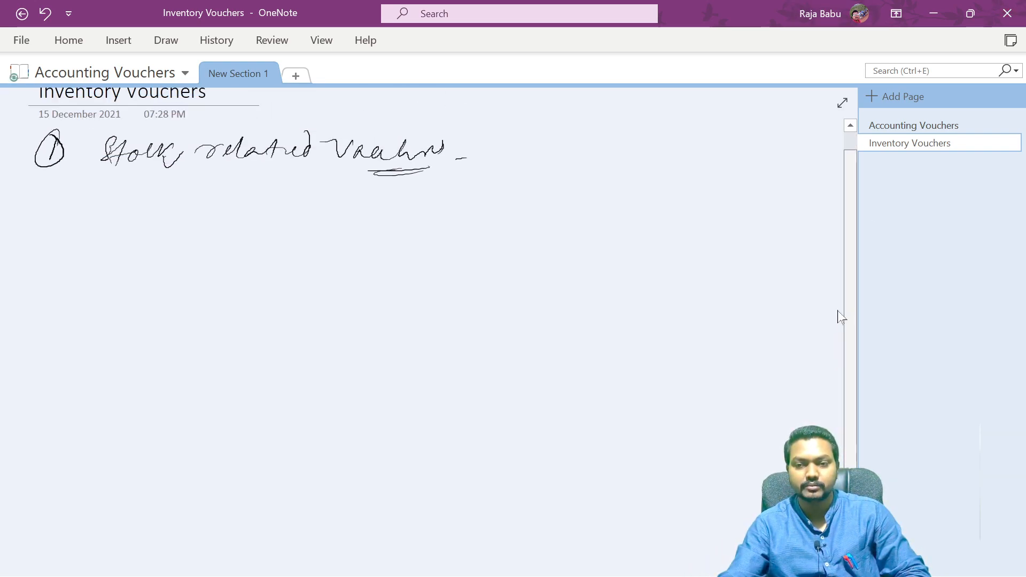
scroll(839, 289, up, 1)
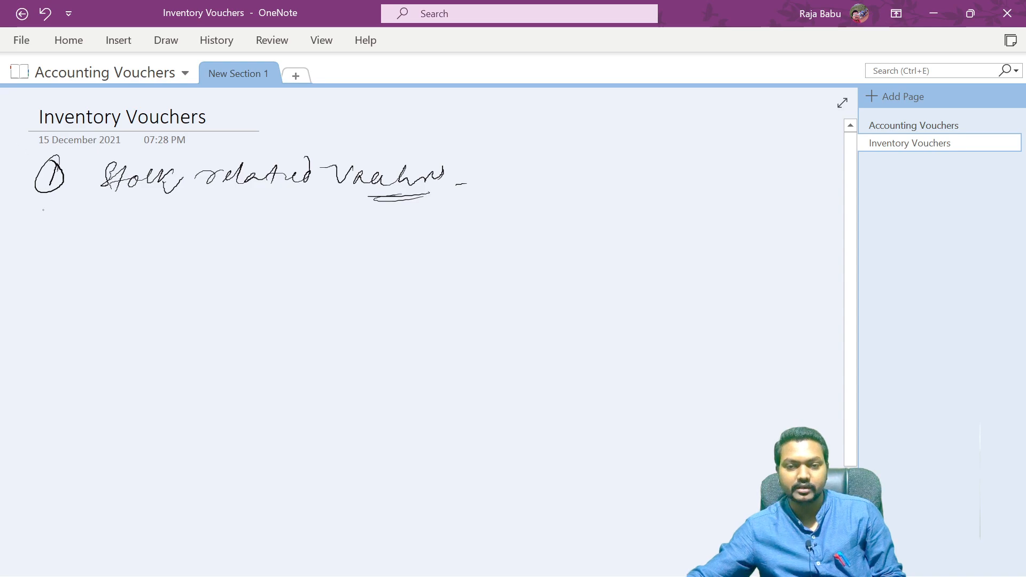
drag(51, 206, 31, 213)
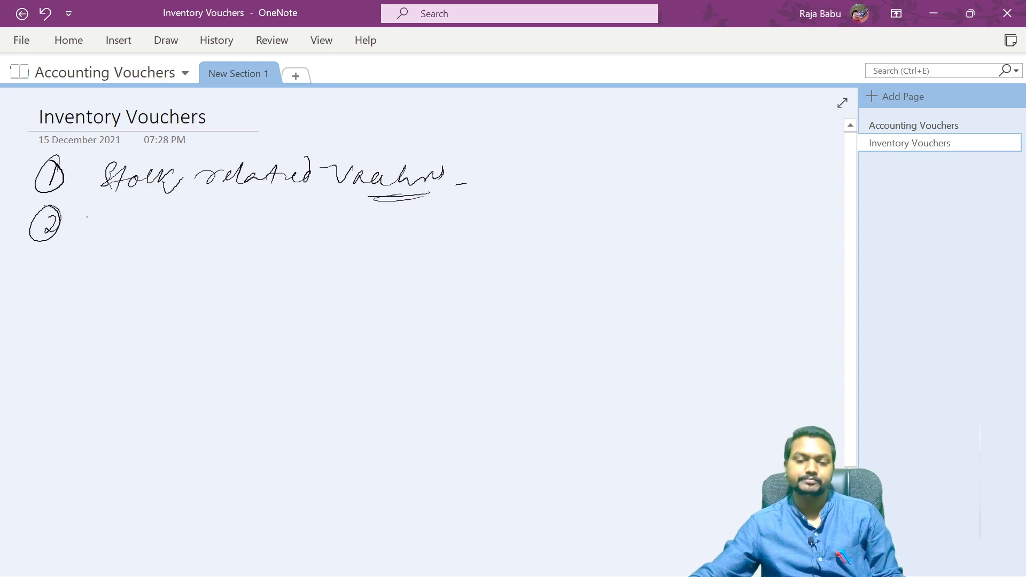
mouse_move(116, 223)
mouse_down()
mouse_move(108, 247)
mouse_move(120, 239)
mouse_up()
drag(143, 229, 165, 238)
drag(168, 227, 197, 237)
mouse_move(195, 235)
mouse_down()
mouse_move(212, 226)
mouse_move(273, 243)
mouse_up()
mouse_move(279, 228)
mouse_down()
mouse_move(292, 238)
mouse_move(286, 253)
mouse_up()
drag(310, 230, 314, 244)
drag(322, 223, 315, 242)
drag(94, 256, 289, 243)
mouse_move(124, 205)
mouse_down()
mouse_move(328, 226)
mouse_move(161, 256)
mouse_move(213, 215)
mouse_up()
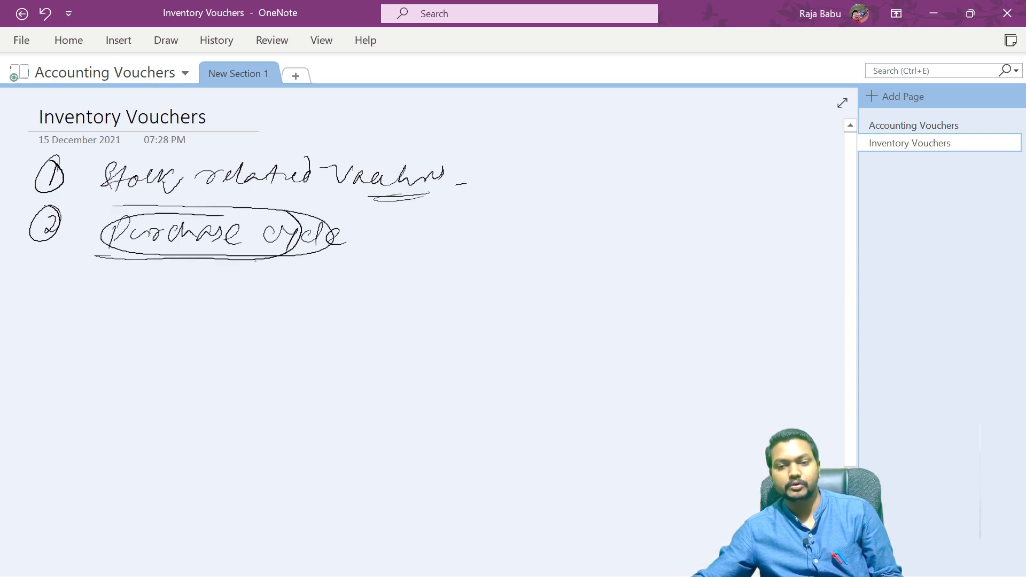
- Draw a down arrow to a handwritten 'Purchase order' and another arrow beneath it
drag(251, 259, 247, 283)
drag(234, 274, 262, 268)
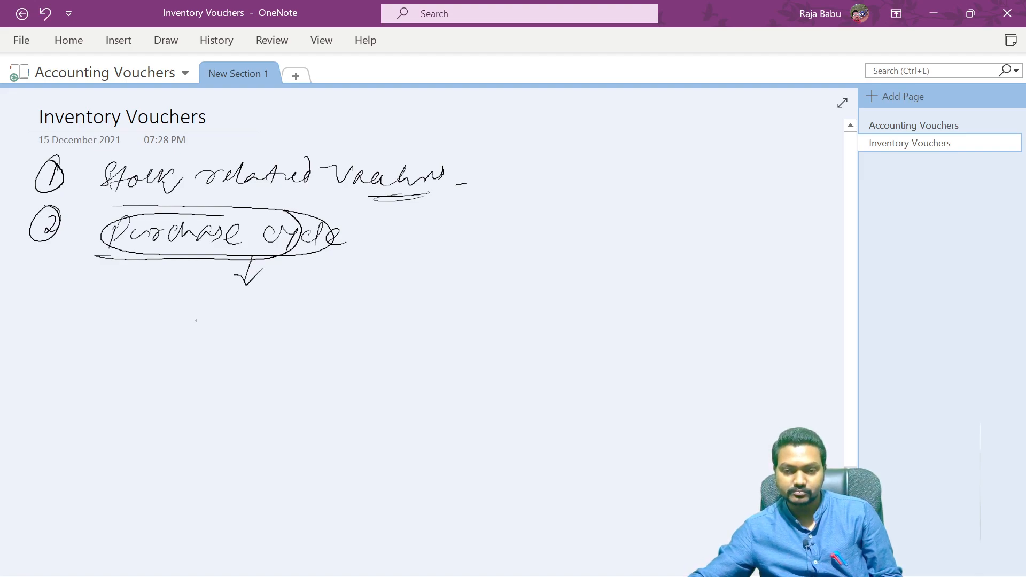
mouse_move(174, 308)
mouse_down()
mouse_move(167, 346)
mouse_move(206, 322)
mouse_move(357, 337)
mouse_move(402, 327)
mouse_up()
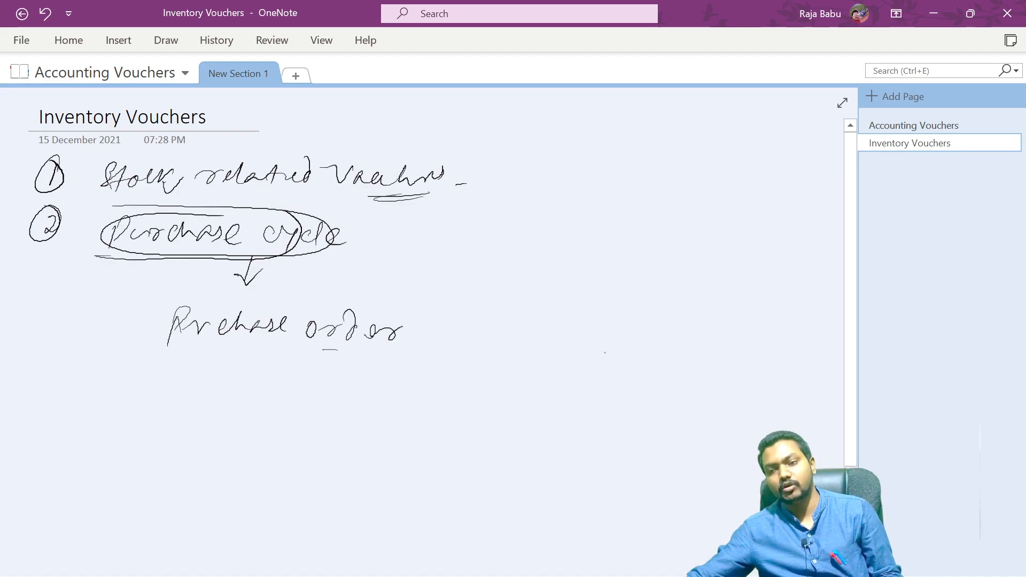
drag(850, 348, 847, 388)
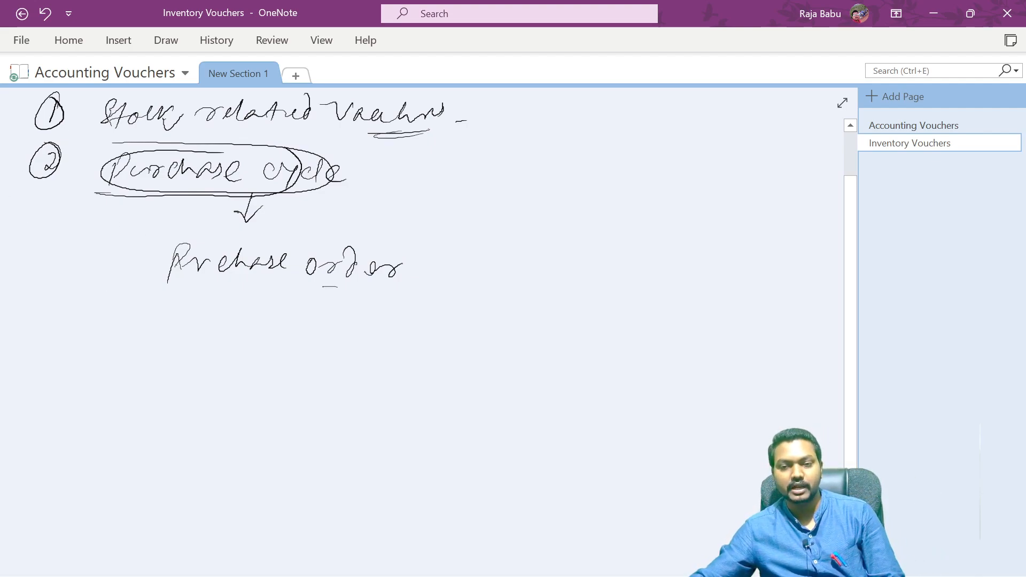
drag(256, 275, 248, 306)
mouse_move(239, 291)
mouse_down()
mouse_move(249, 307)
mouse_move(270, 290)
mouse_up()
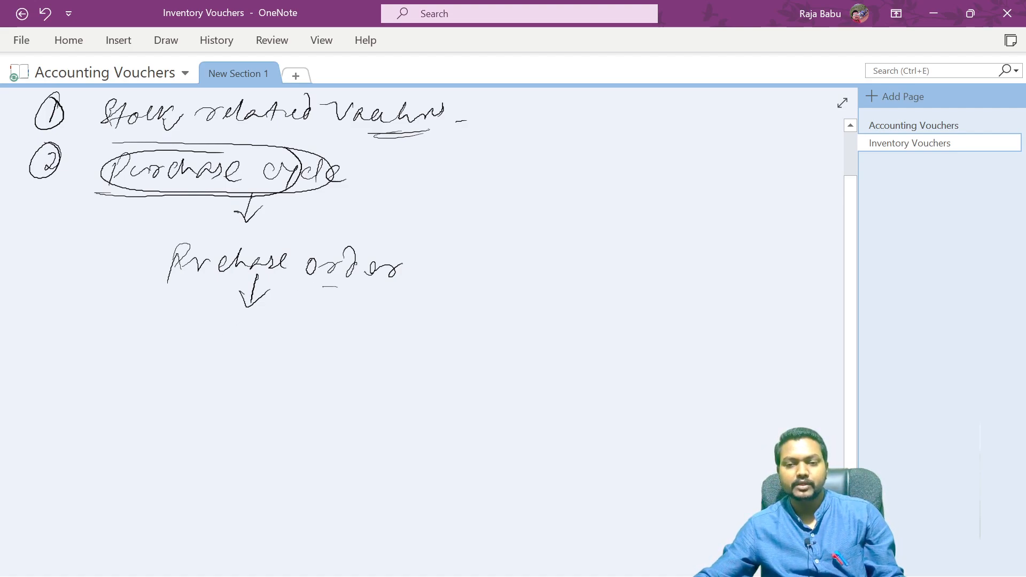
key(alt+Tab)
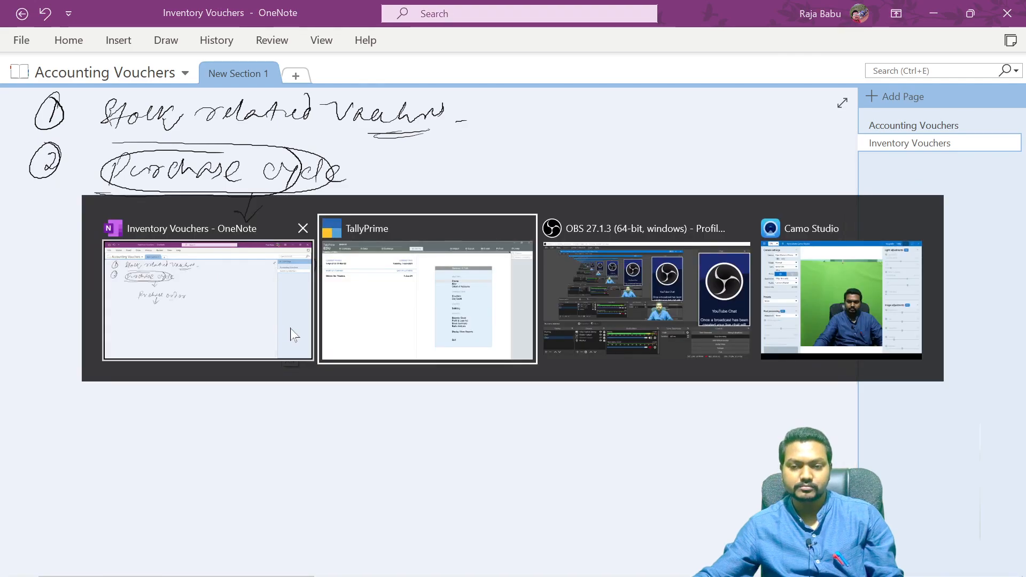
key(alt+Tab)
key(alt+Tab)
key(alt+Tab)
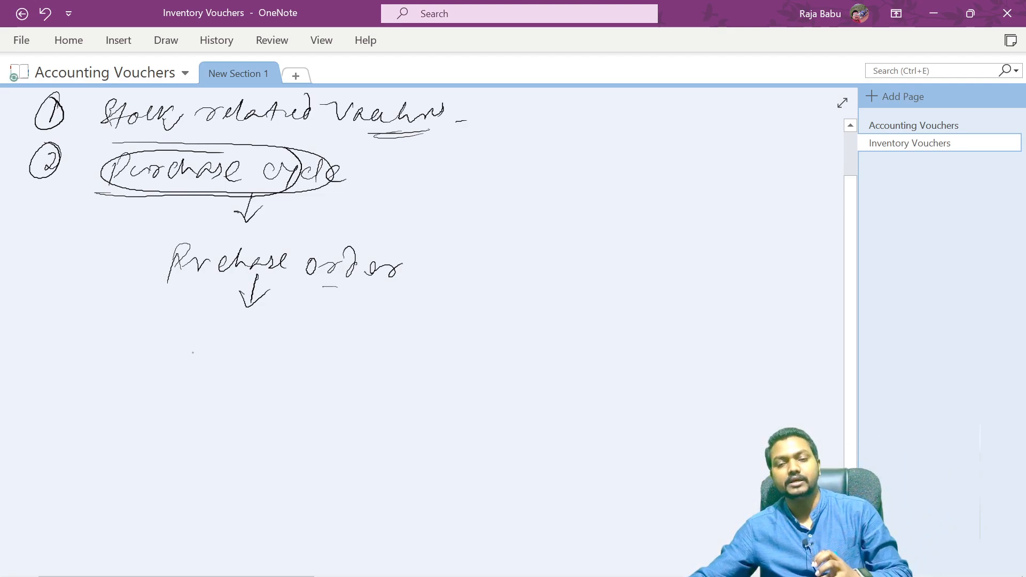
- Handwrite 'Goods Receipt Note' below the arrow and draw another down arrow beneath it
mouse_move(192, 330)
mouse_down()
mouse_move(183, 358)
mouse_move(230, 346)
mouse_move(221, 354)
mouse_up()
mouse_move(251, 333)
mouse_down()
mouse_move(235, 354)
mouse_move(283, 335)
mouse_up()
mouse_move(283, 337)
mouse_down()
mouse_move(300, 324)
mouse_move(303, 359)
mouse_move(373, 338)
mouse_move(374, 350)
mouse_move(371, 323)
mouse_move(416, 331)
mouse_move(438, 350)
mouse_up()
mouse_move(439, 348)
mouse_down()
mouse_move(446, 329)
mouse_move(465, 324)
mouse_up()
mouse_move(464, 352)
mouse_down()
mouse_move(487, 350)
mouse_move(512, 321)
mouse_up()
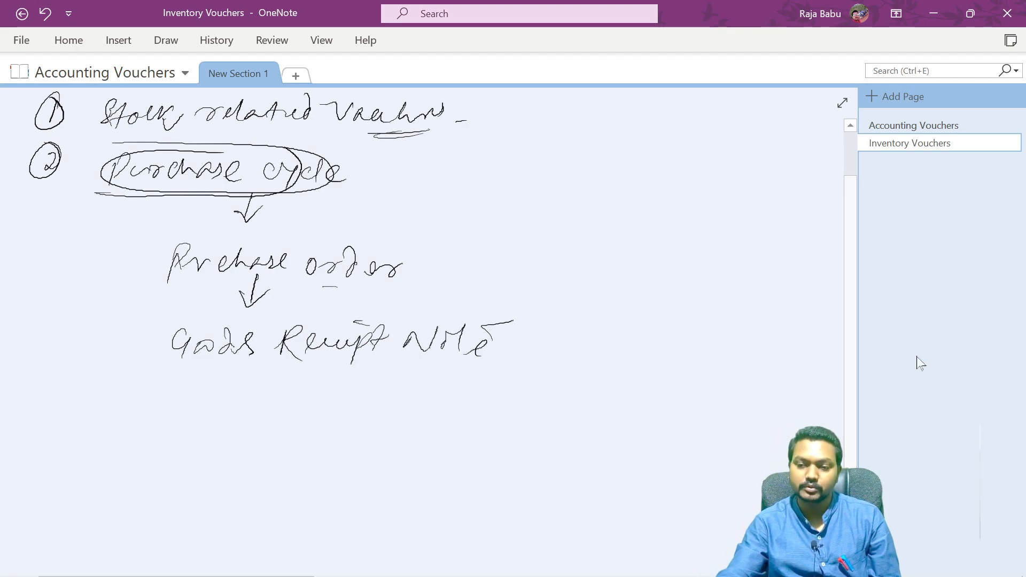
scroll(850, 438, down, 2)
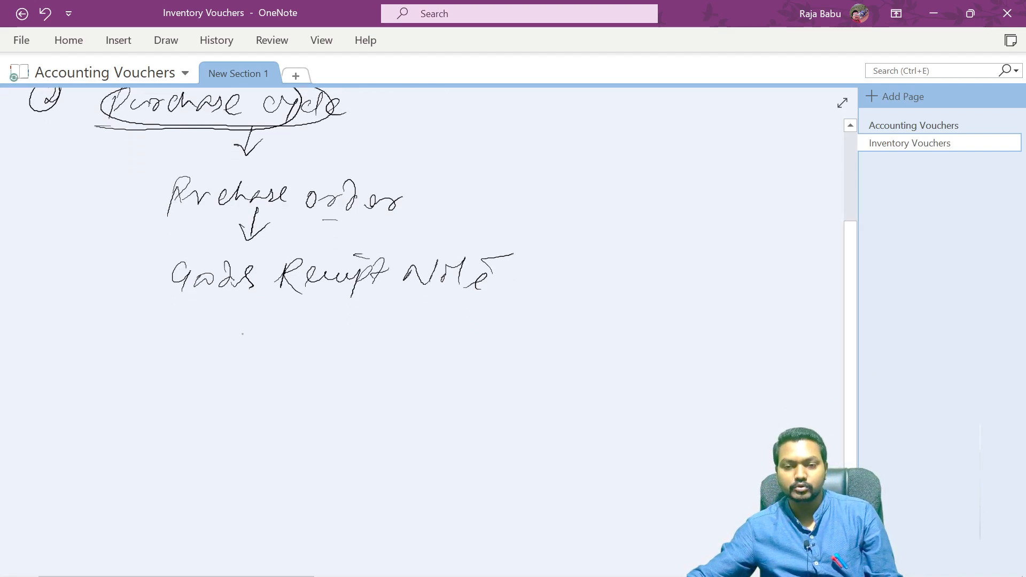
mouse_move(267, 305)
mouse_down()
mouse_move(266, 335)
mouse_move(282, 316)
mouse_up()
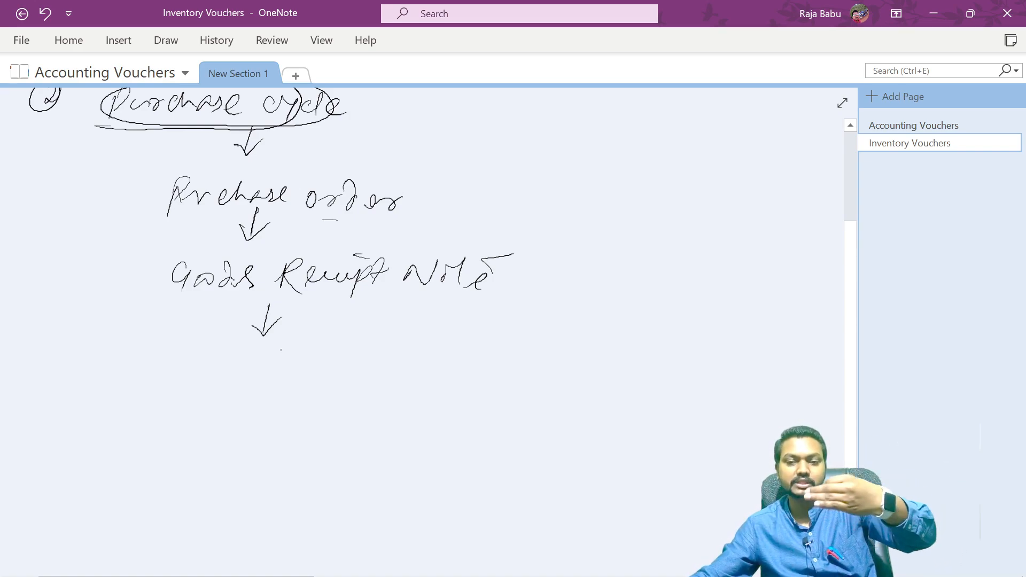
- Handwrite 'Rejection out' below the arrow and draw another down arrow beneath it
mouse_move(201, 368)
mouse_down()
mouse_move(192, 398)
mouse_move(204, 400)
mouse_up()
mouse_move(216, 392)
mouse_down()
mouse_move(226, 382)
mouse_move(224, 407)
mouse_move(289, 377)
mouse_up()
click(243, 367)
mouse_move(293, 361)
mouse_down()
mouse_move(295, 386)
mouse_move(324, 374)
mouse_up()
click(309, 366)
mouse_move(332, 386)
mouse_down()
mouse_move(339, 377)
mouse_move(366, 391)
mouse_up()
mouse_move(378, 380)
mouse_down()
mouse_move(393, 377)
mouse_move(402, 395)
mouse_up()
drag(392, 378, 420, 377)
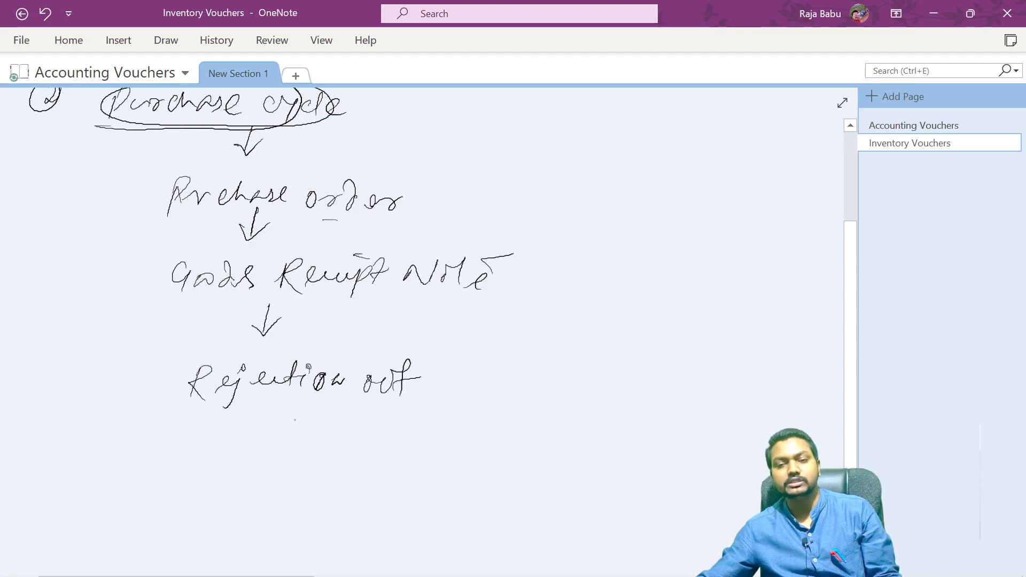
drag(255, 421, 289, 424)
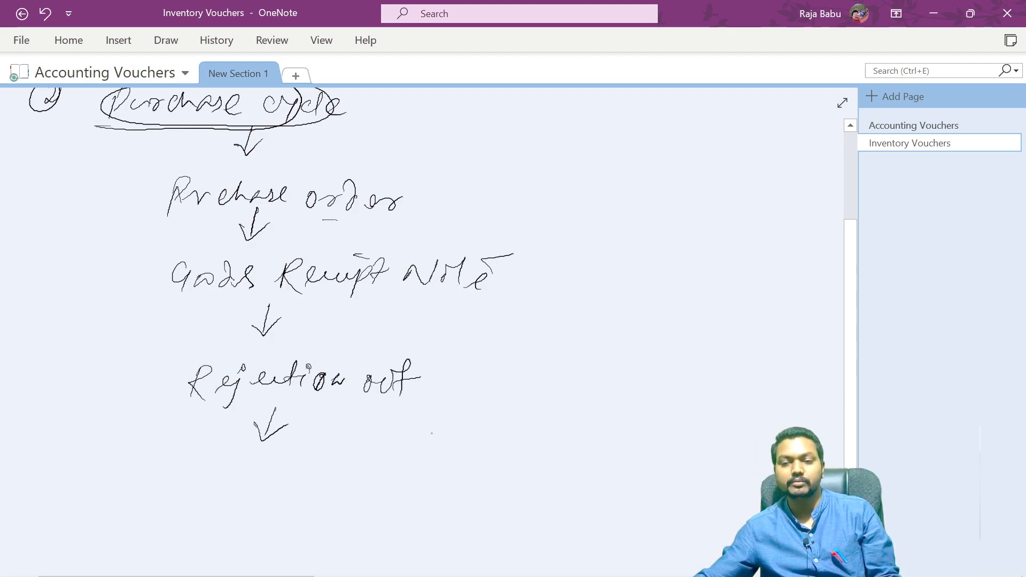
- Handwrite 'Purchase A/C' at the end of the cycle and number the four stages 1 to 4
mouse_move(241, 473)
mouse_down()
mouse_move(254, 485)
mouse_move(412, 470)
mouse_move(434, 487)
mouse_up()
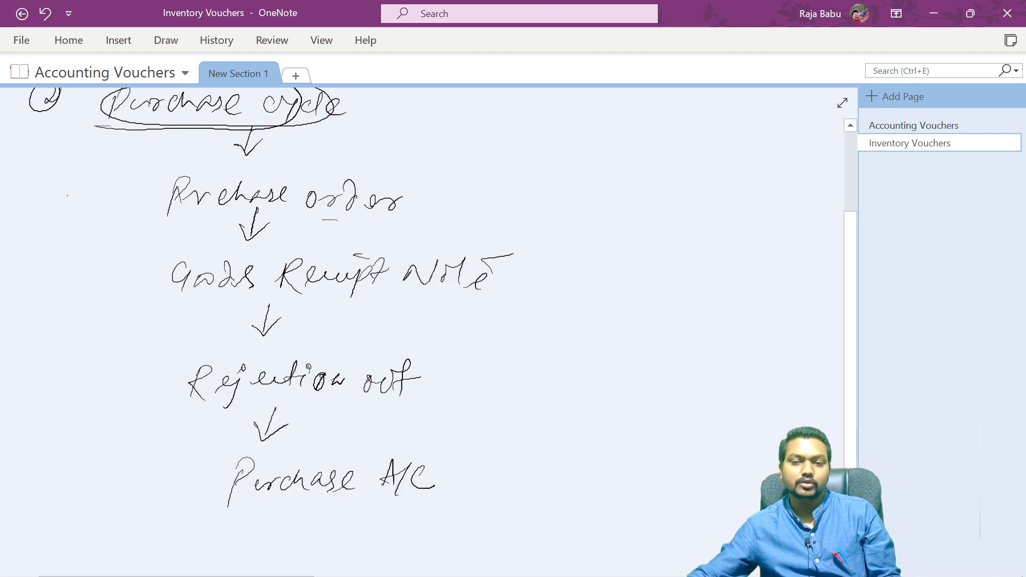
mouse_move(100, 190)
mouse_down()
mouse_move(96, 215)
mouse_move(102, 179)
mouse_up()
drag(98, 266, 117, 280)
mouse_move(115, 249)
mouse_down()
mouse_move(121, 282)
mouse_move(114, 248)
mouse_up()
drag(142, 178, 172, 188)
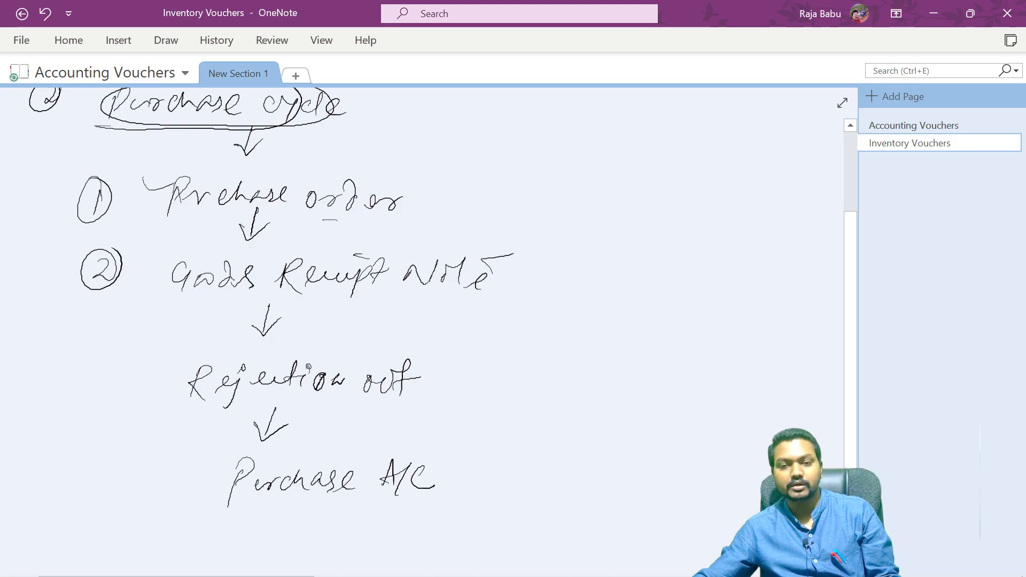
drag(139, 252, 172, 247)
drag(98, 370, 108, 405)
drag(121, 455, 123, 483)
mouse_move(121, 442)
mouse_down()
mouse_move(107, 479)
mouse_move(135, 446)
mouse_up()
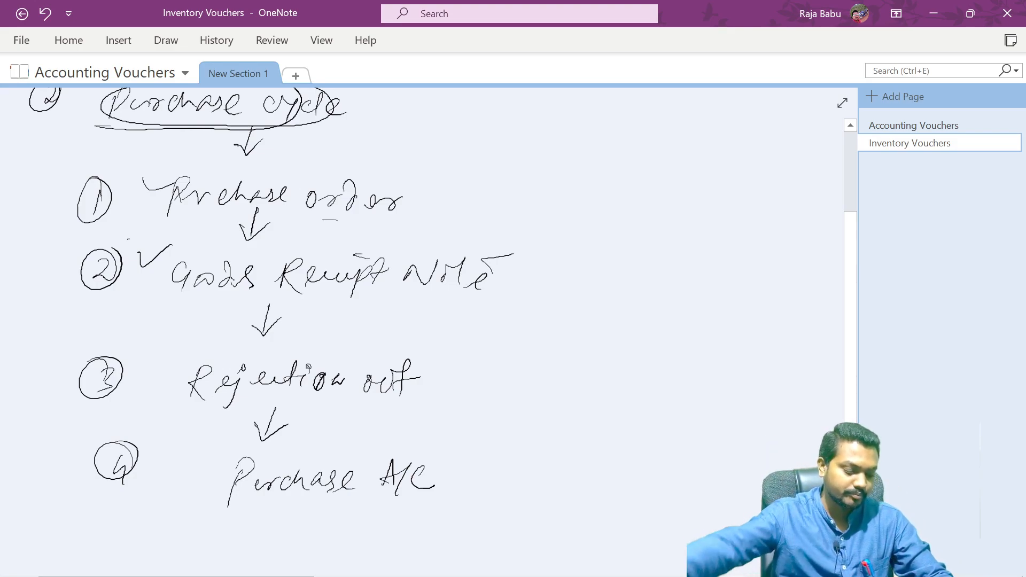
- Switch to TallyPrime and open a new Purchase Order voucher
key(alt+Tab)
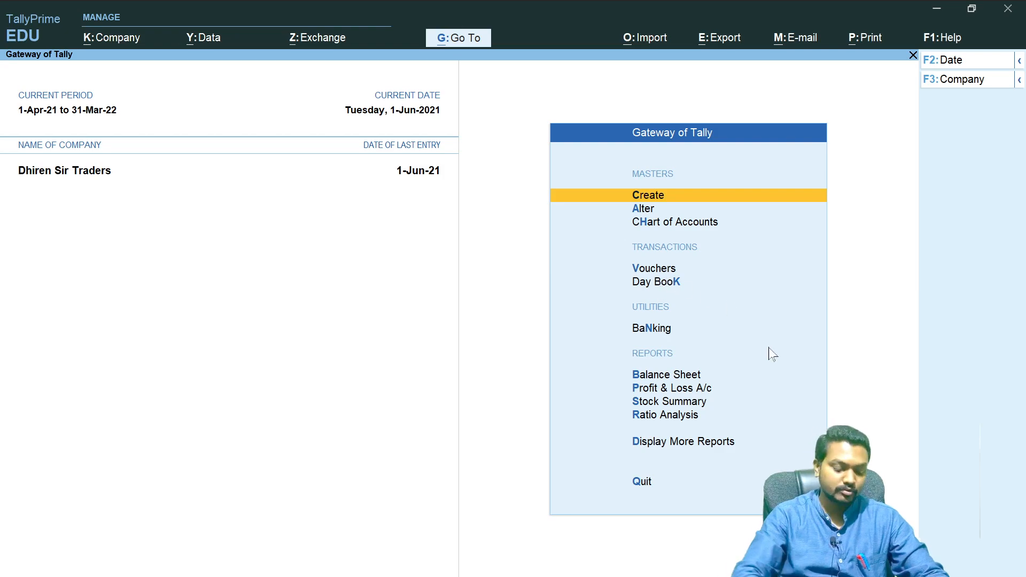
key(v)
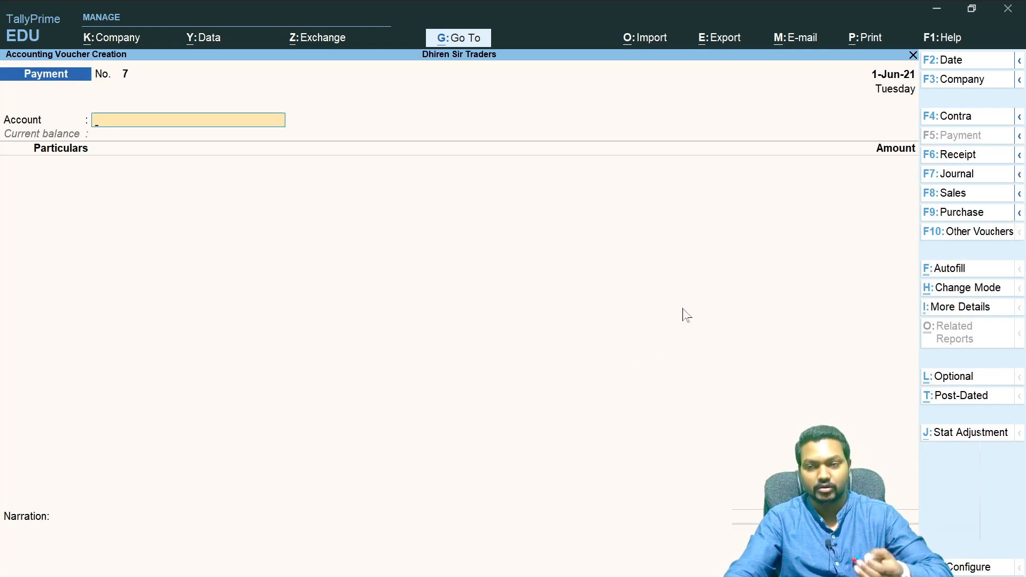
click(1020, 212)
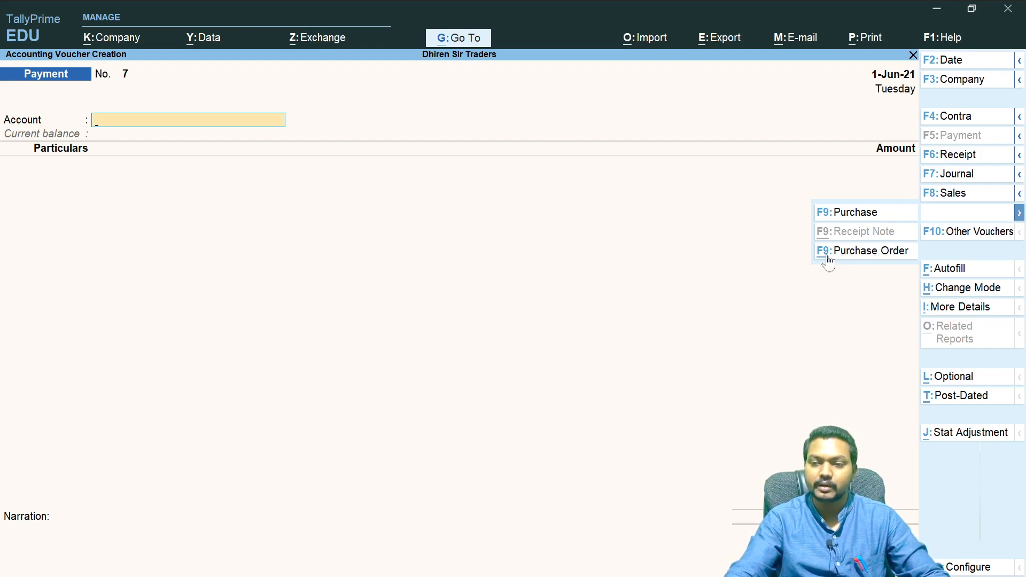
key(ctrl)
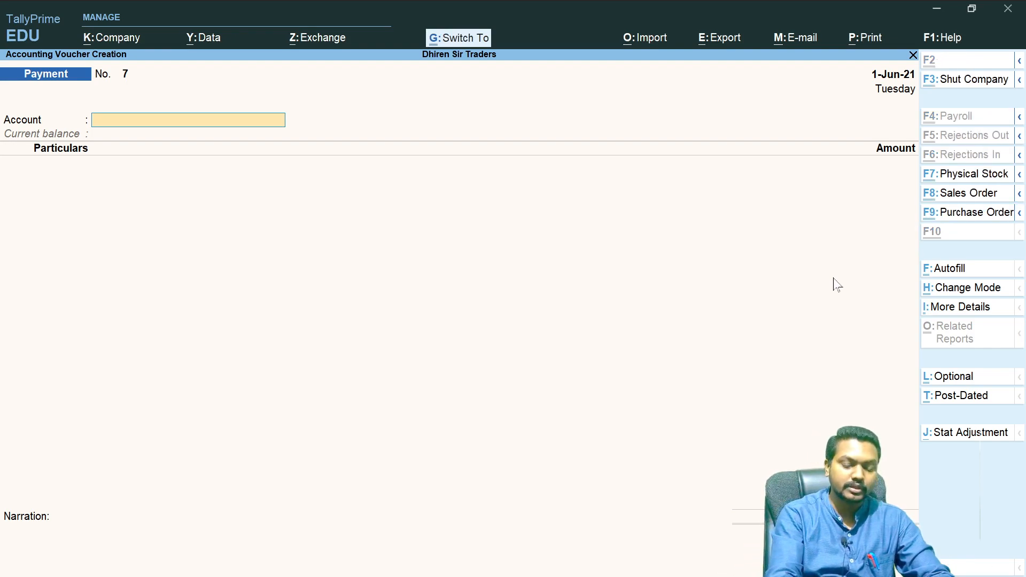
key(ctrl+F9)
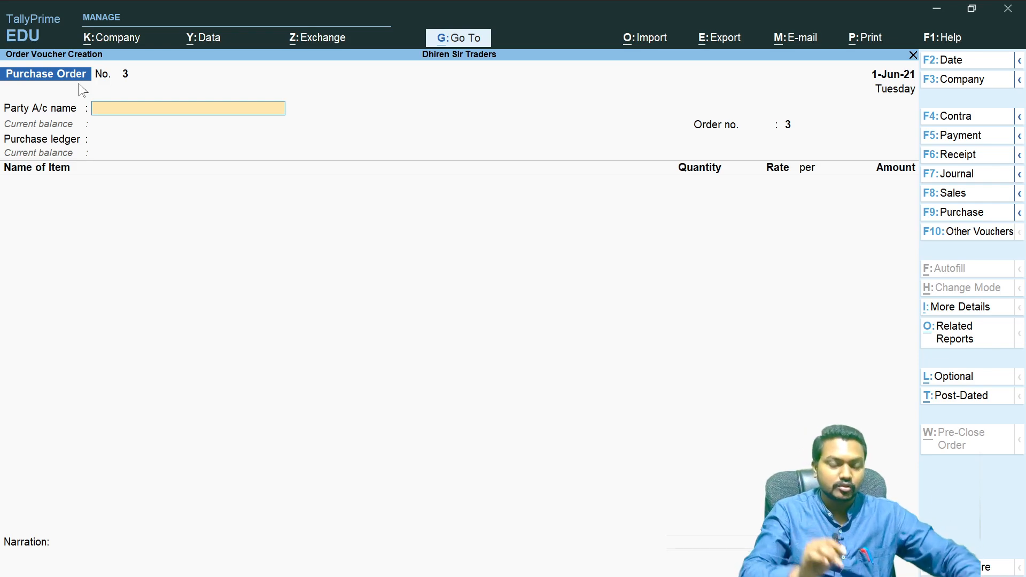
- Choose Agarwalla Electronics Pvt Ltd as the party and set Mode/Terms of Payment to 30 Days
text(Agar)
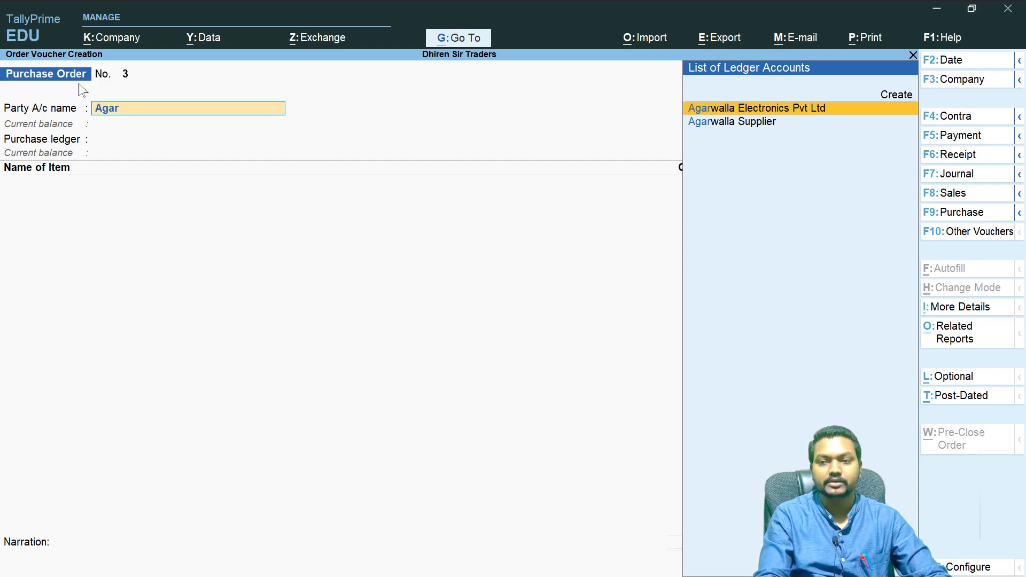
key(Return)
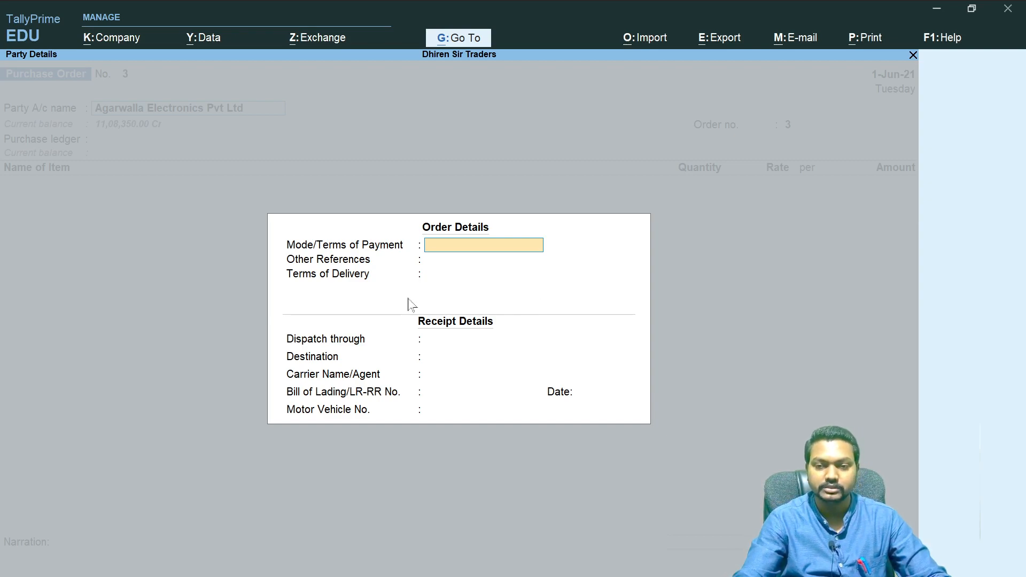
text(30 Day)
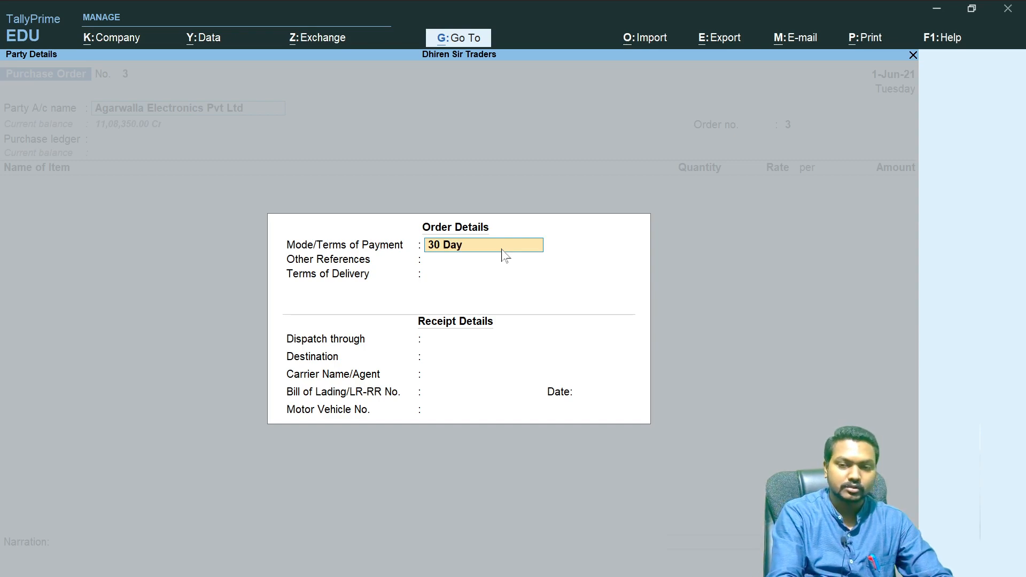
text(s CRedity)
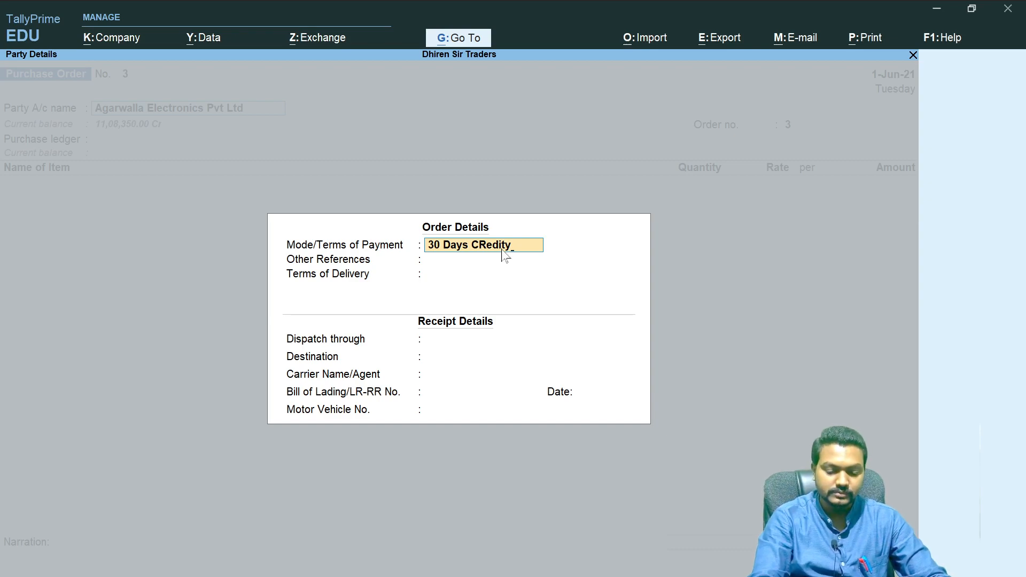
- Complete the payment terms as '30 Days CRedity', set Terms of Delivery to 'Godown Delivery', and accept the order and party details
key(Return)
key(Return)
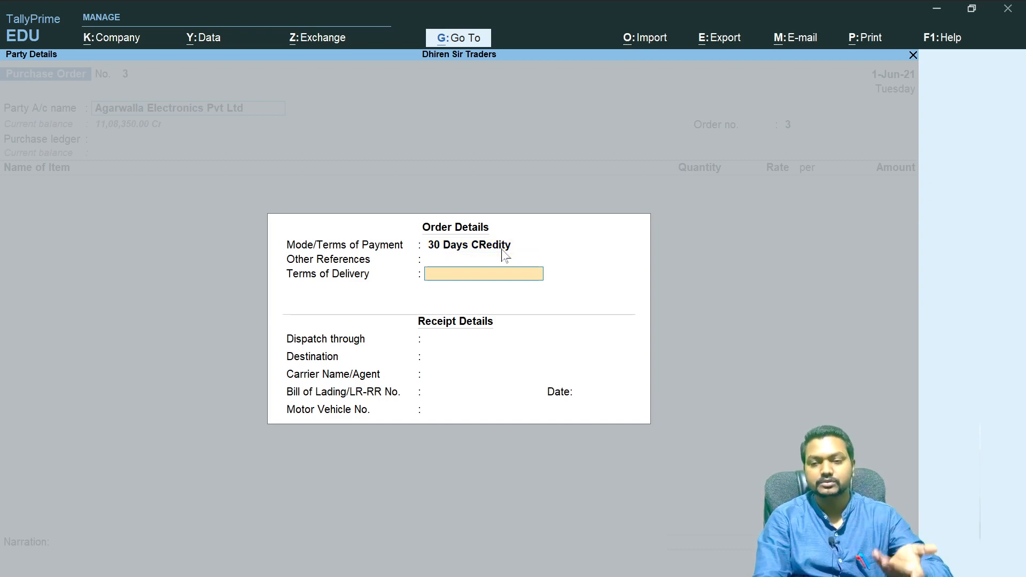
text(Godown Delivery)
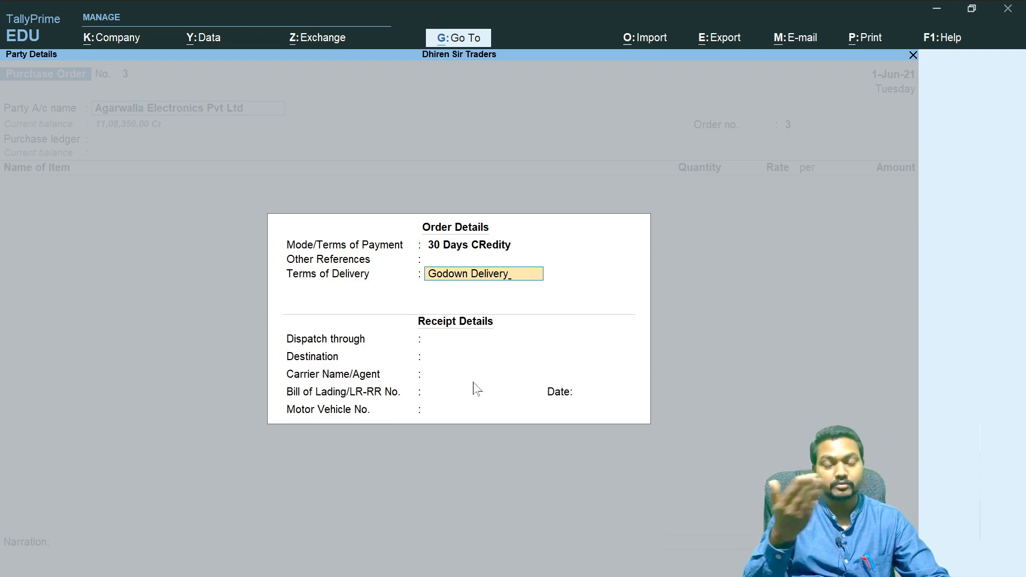
key(ctrl)
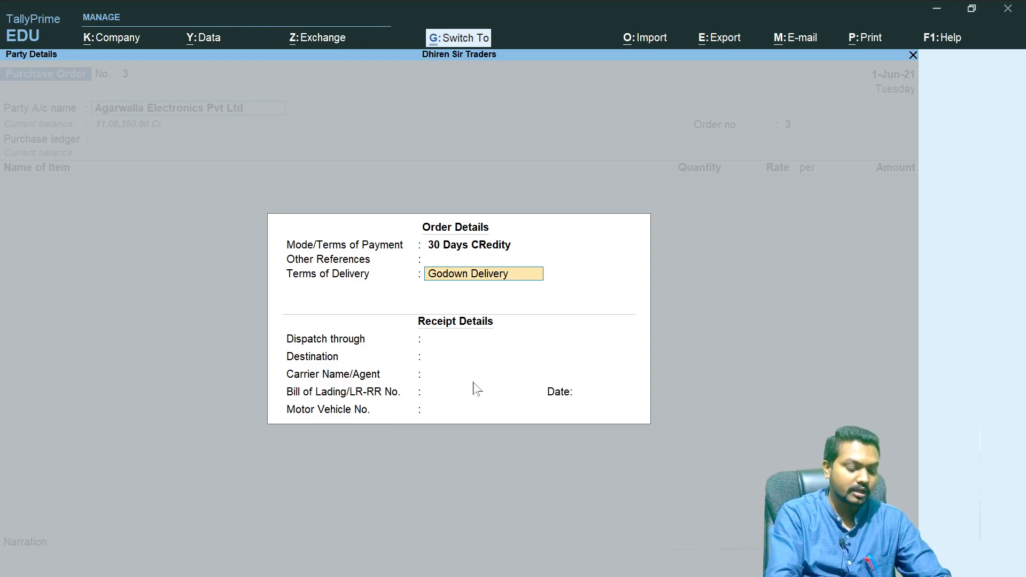
key(ctrl+a)
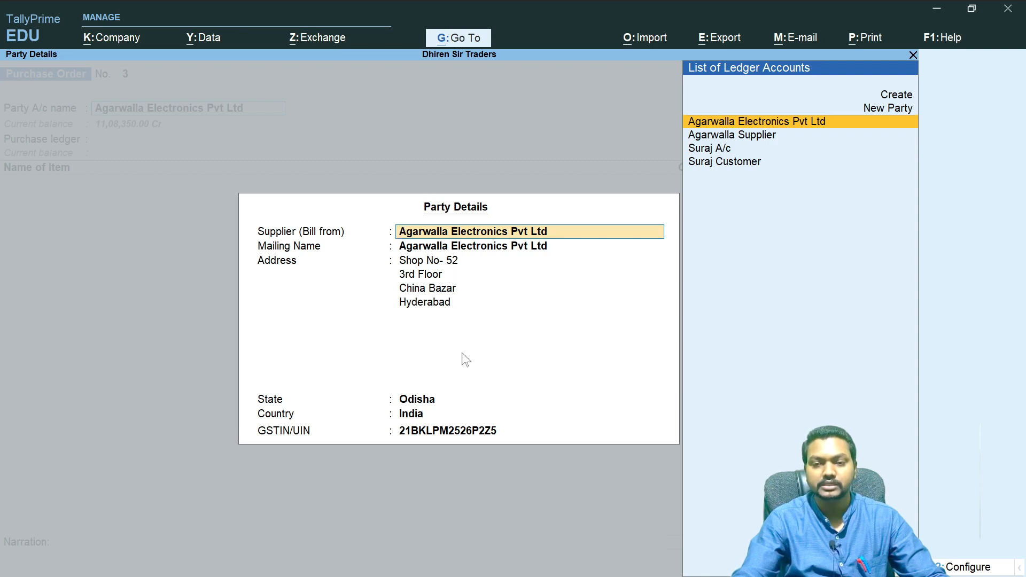
key(ctrl)
key(ctrl+a)
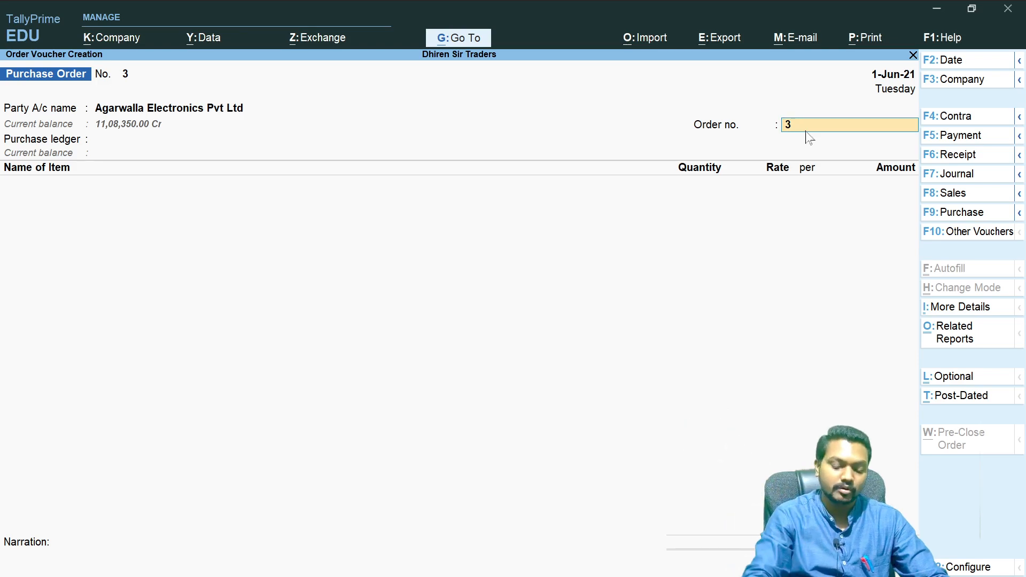
- Choose Purchase Order as the purchase ledger and set its tax classification to Purchase Nil Rated
key(Return)
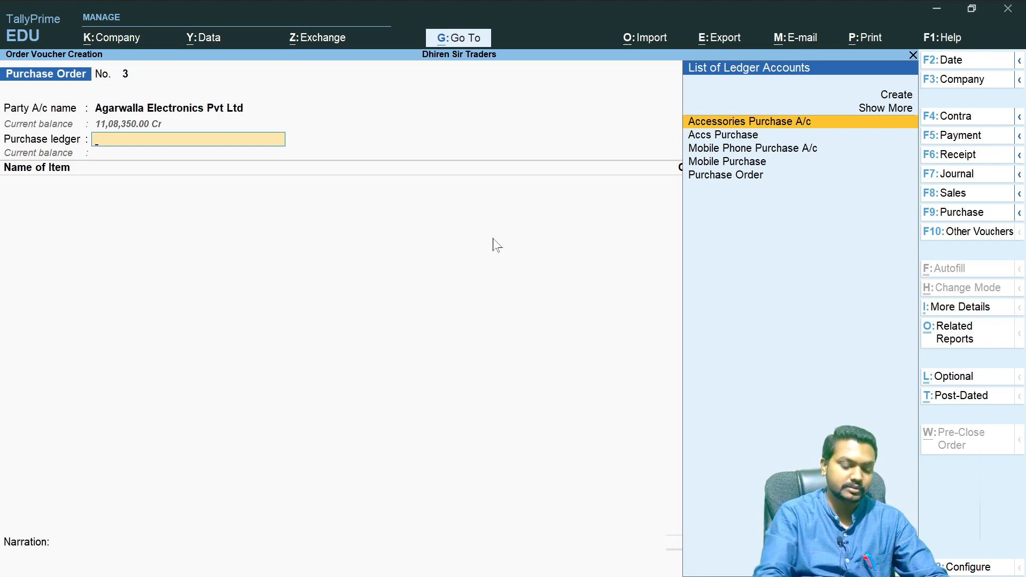
text(Ord)
key(Return)
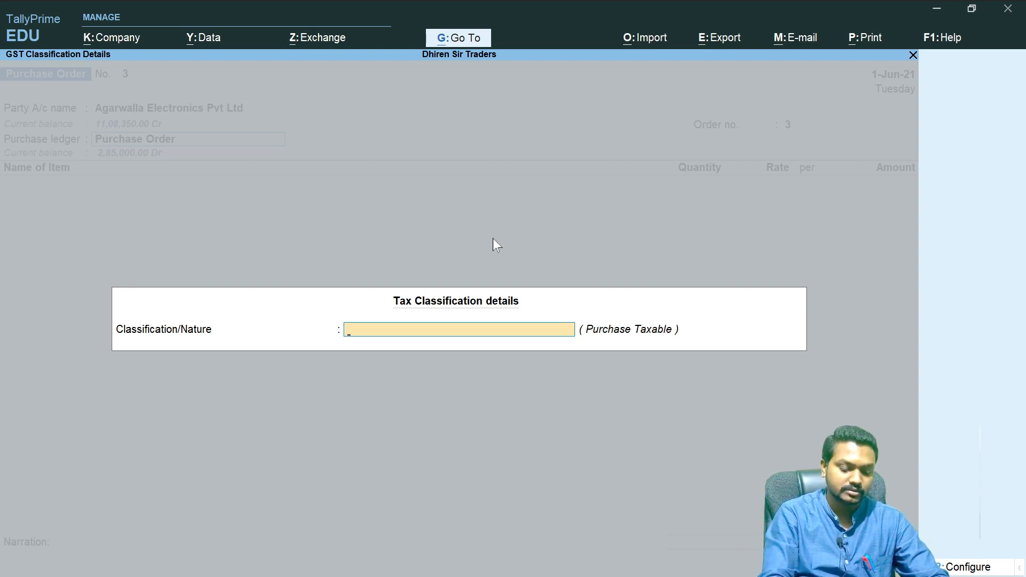
text(P)
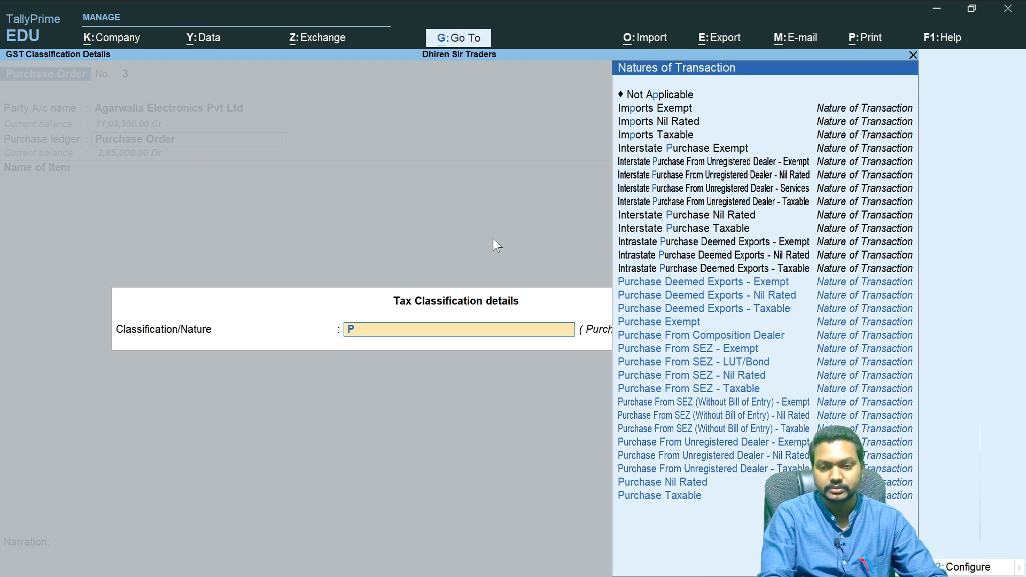
key(BackSpace)
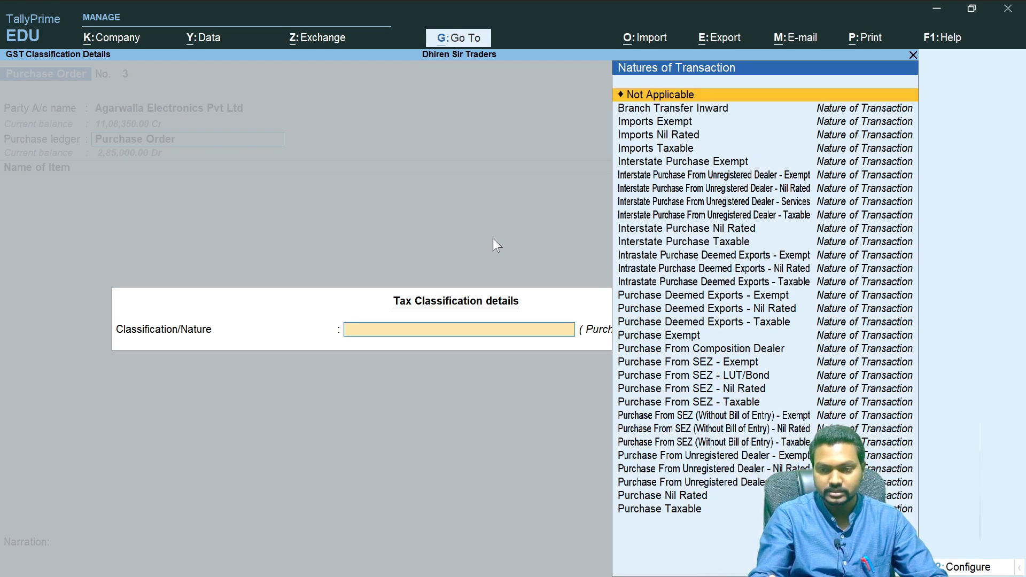
key(Down)
key(Down)
key(Down)
key(Down)
key(Down)
key(Down)
key(Down)
key(Down)
key(Down)
key(Down)
key(Down)
key(Down)
key(Down)
key(Down)
key(Down)
key(Down)
key(Down)
key(Down)
key(Down)
key(Down)
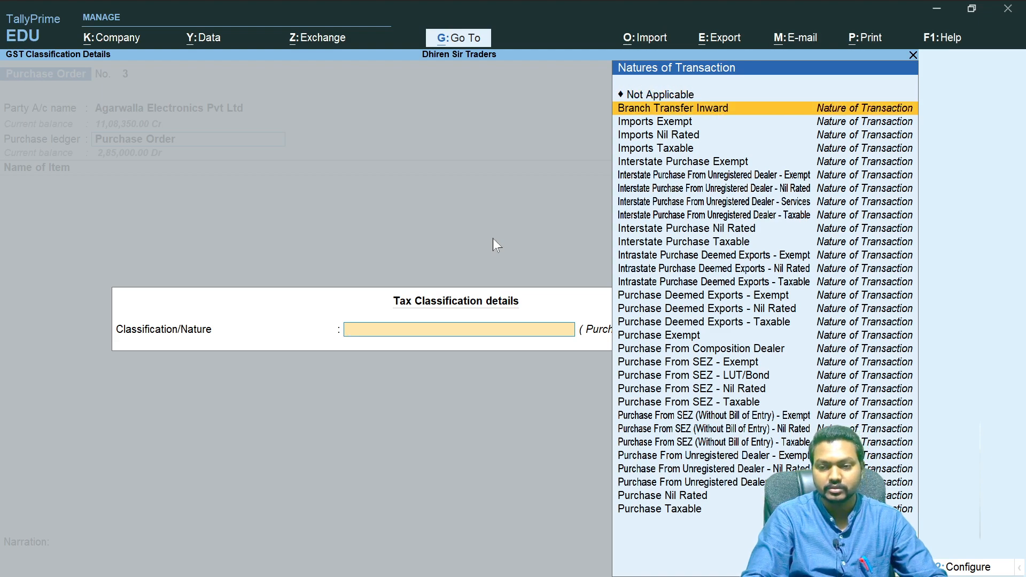
key(Down)
key(Down)
key(Down)
key(Down)
key(Down)
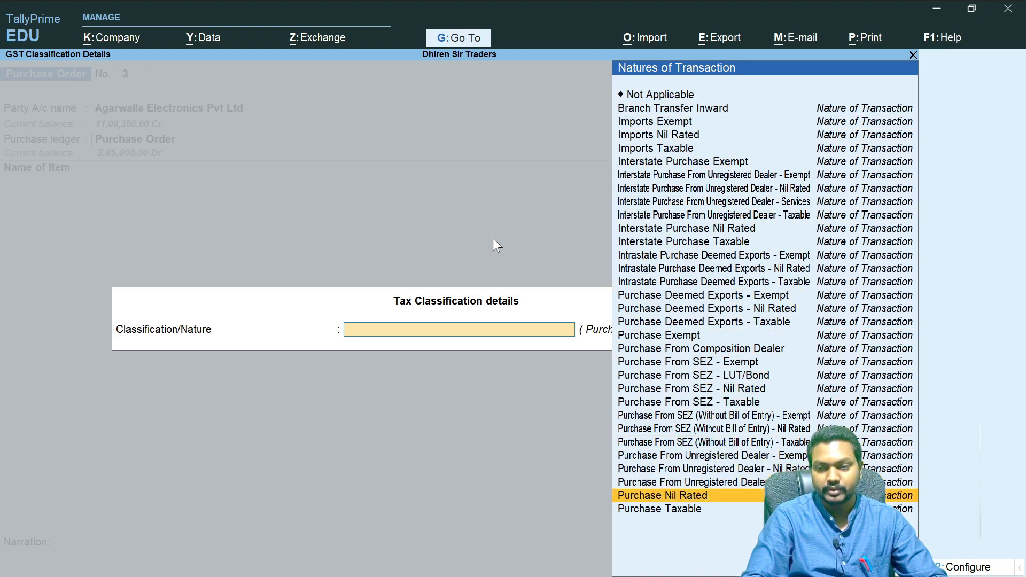
key(Return)
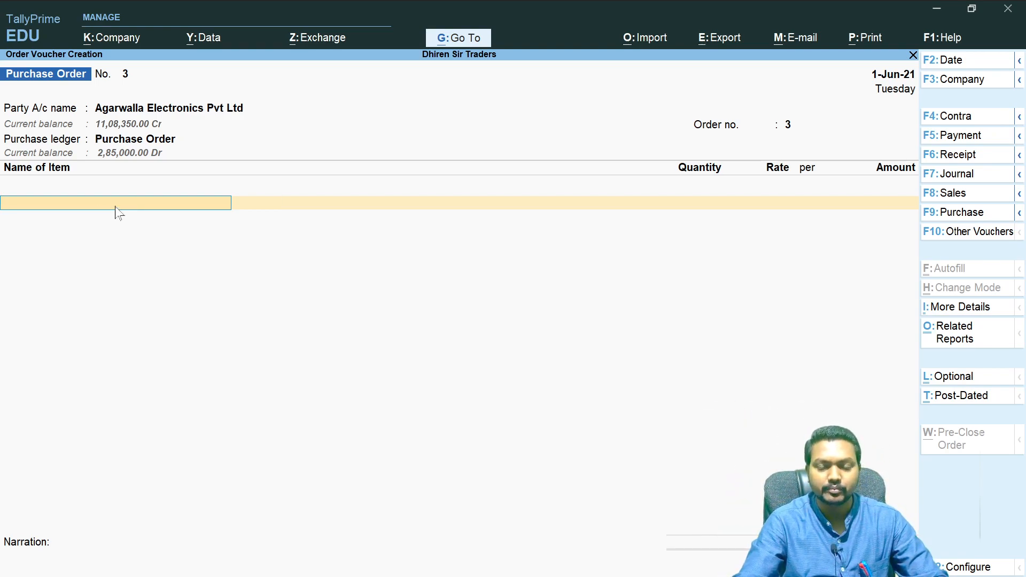
- Add Boat Earbuds Y5 to the order, due 1-Jun-21, with quantity 5 Pcs at a rate of 2,000
key(space)
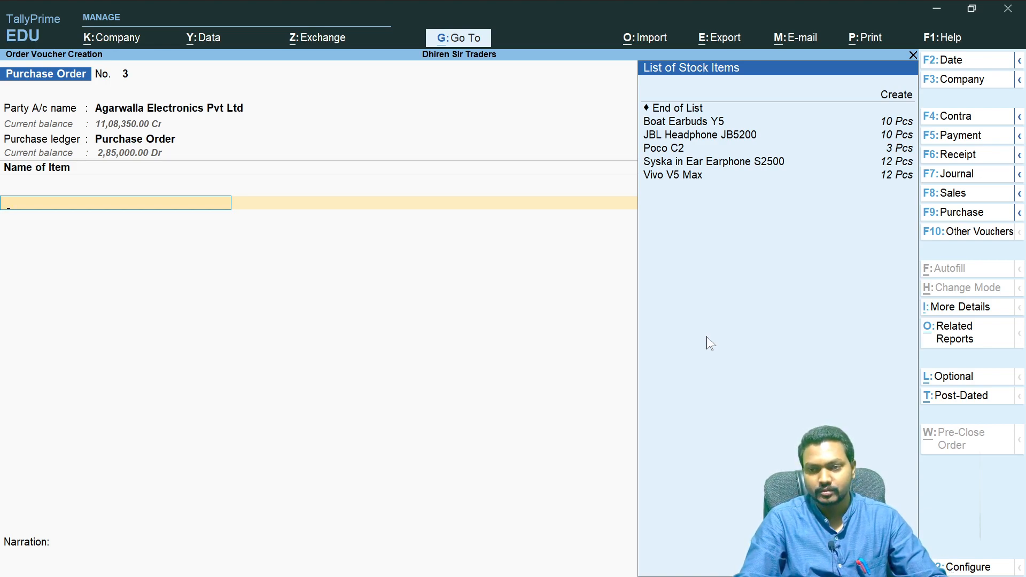
key(Down)
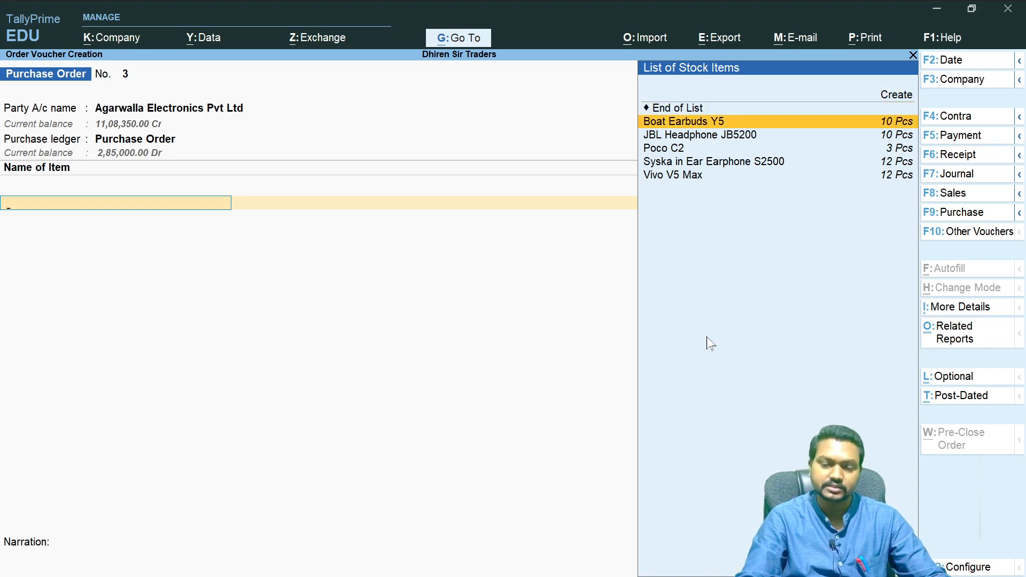
key(Down)
key(Up)
key(Up)
key(Down)
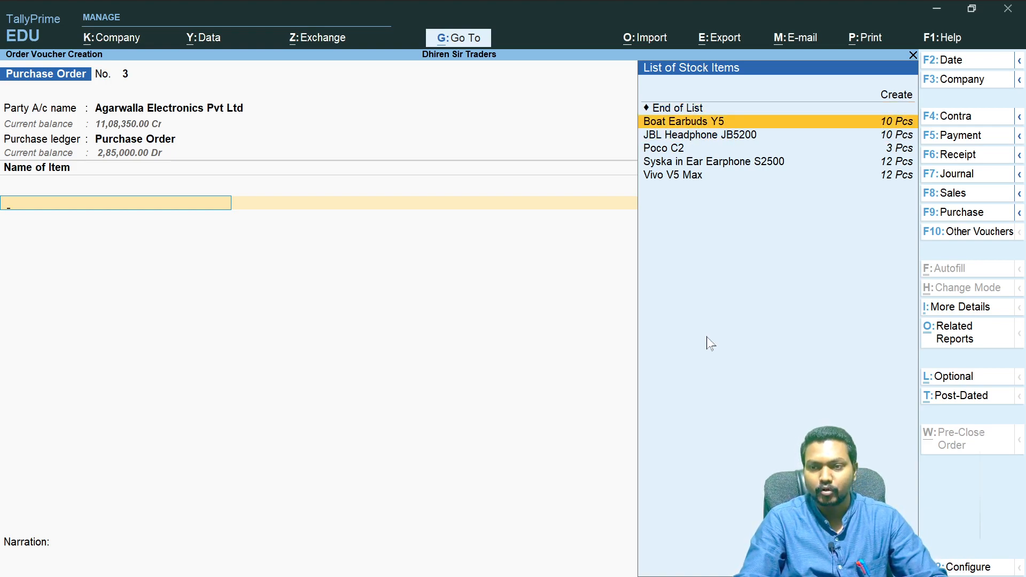
key(Return)
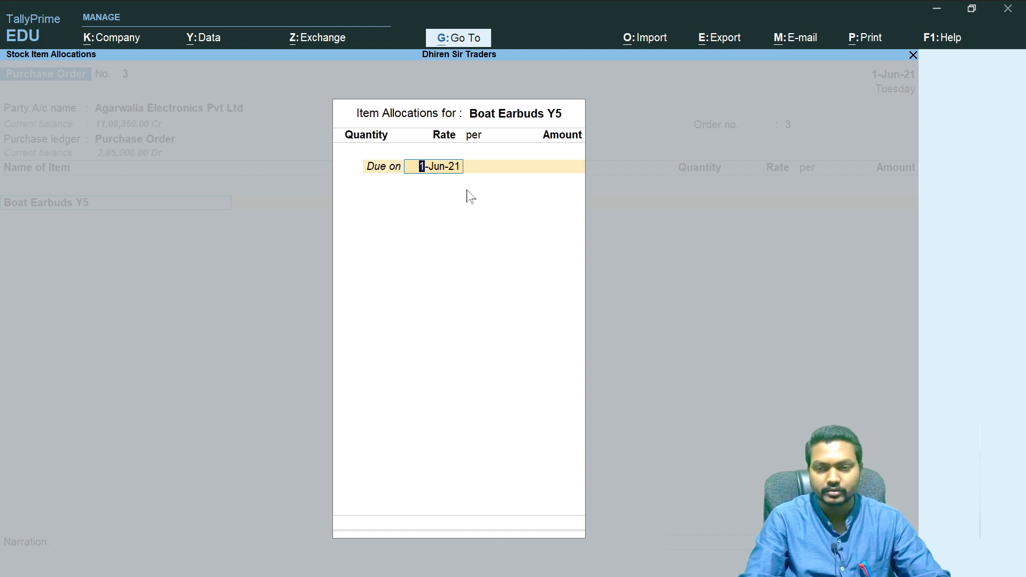
key(Return)
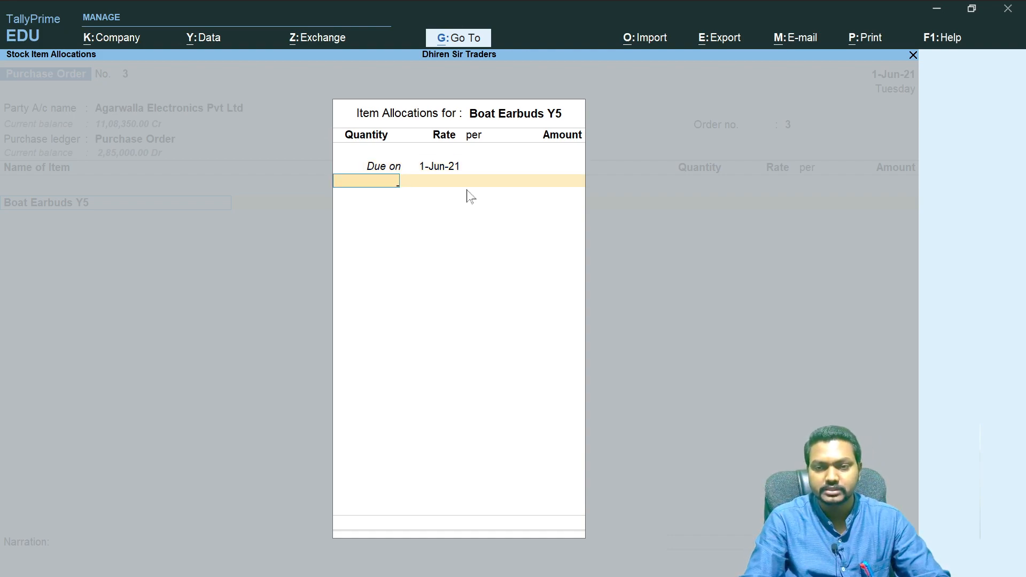
text(5)
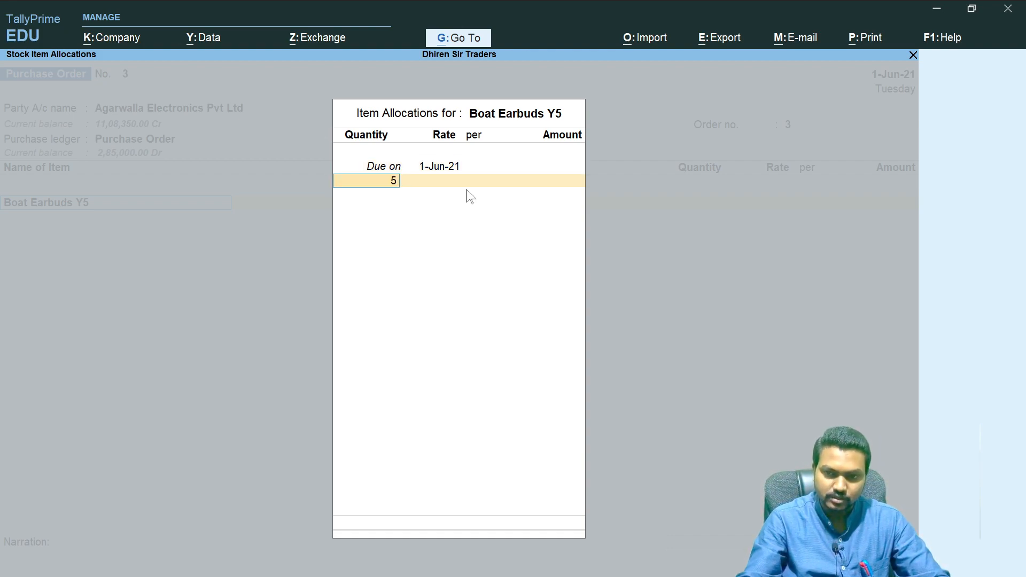
key(Return)
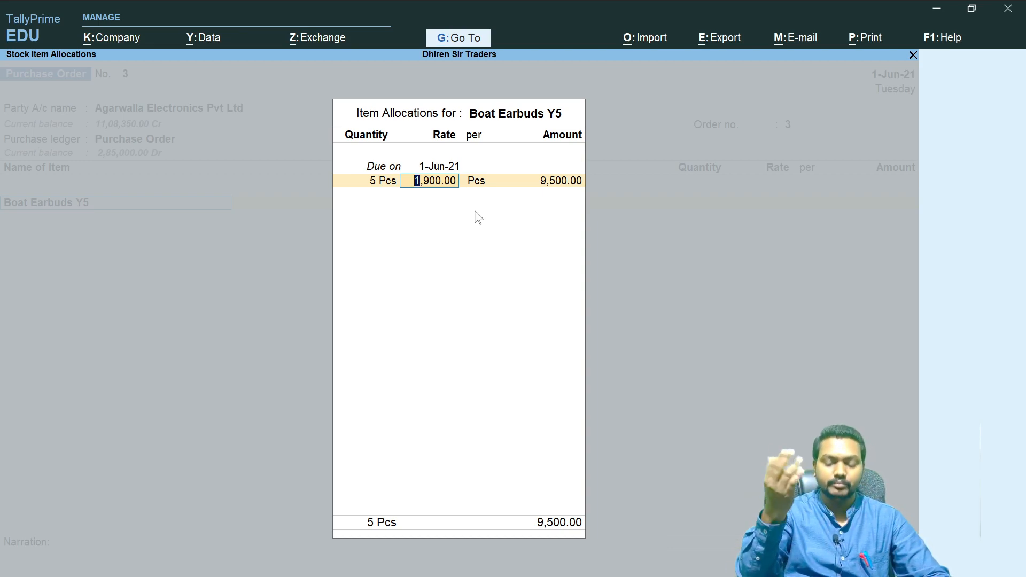
text(2,000)
key(Return)
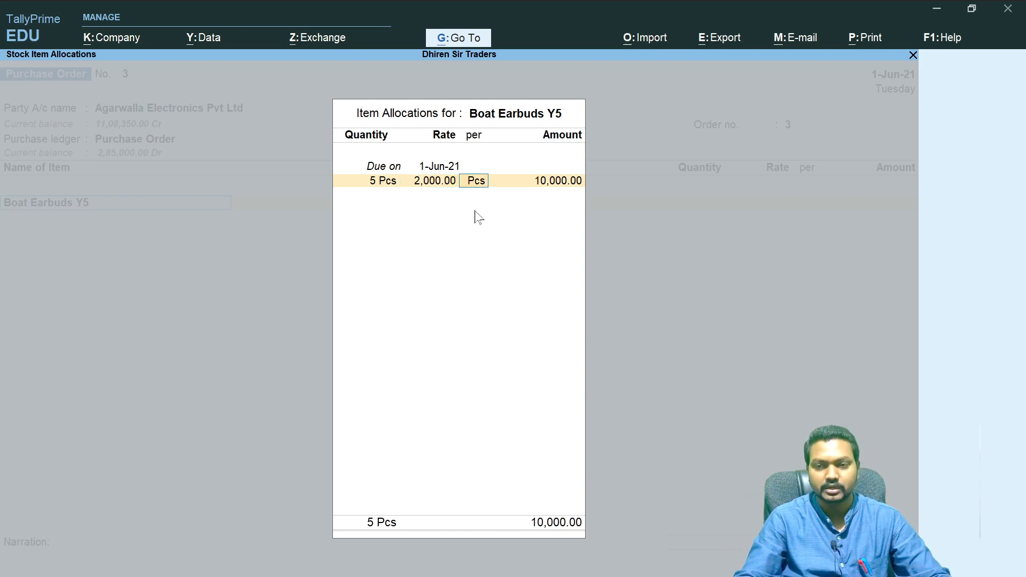
key(Return)
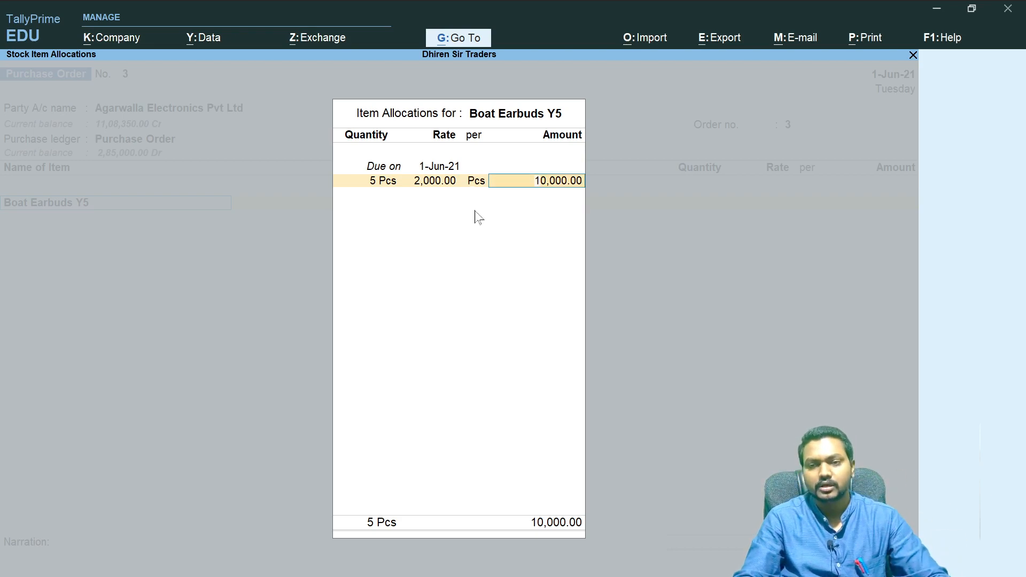
key(Return)
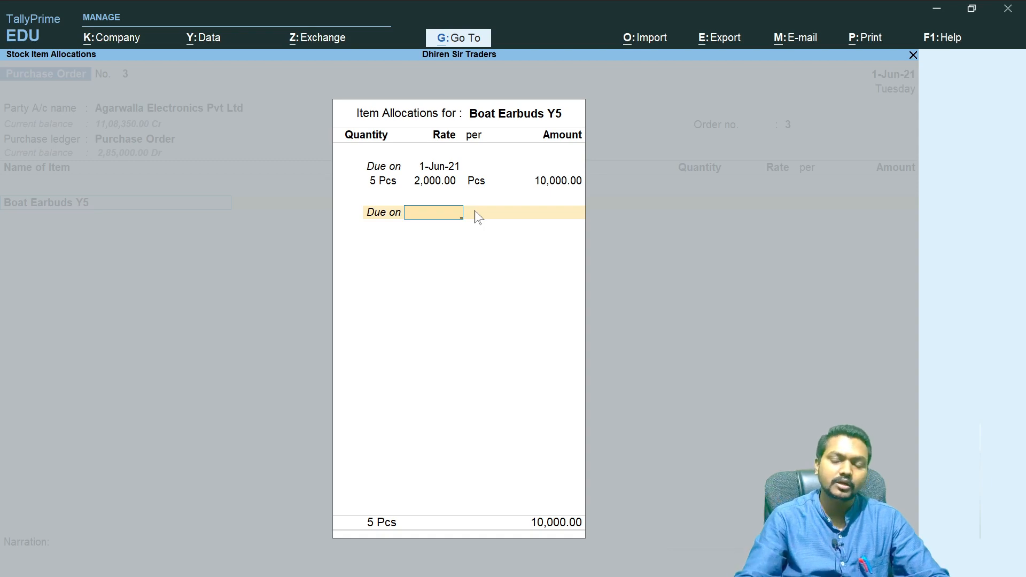
key(Return)
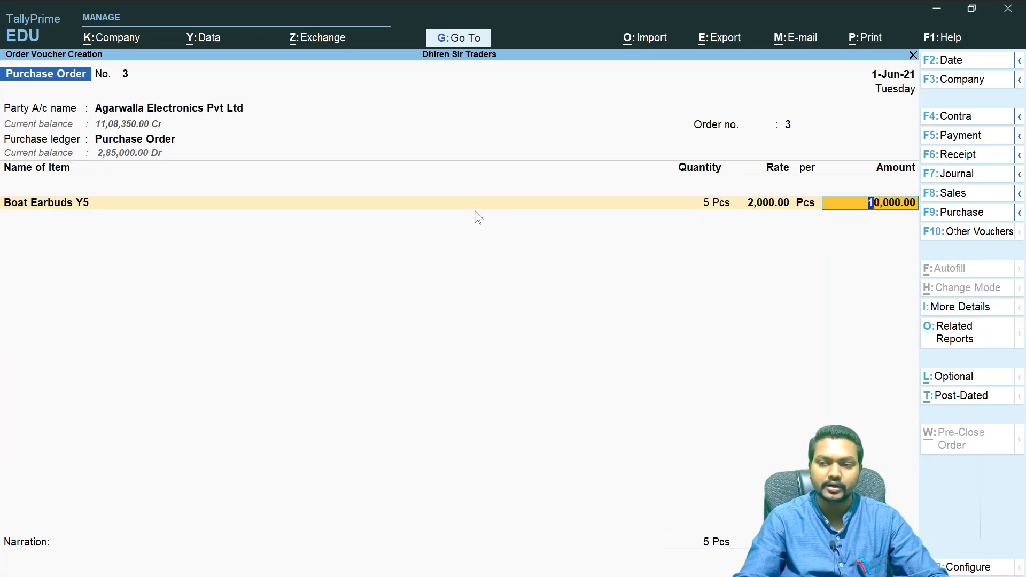
- Add JBL Headphone JB5200 as the second item with quantity 4 Pcs at a rate of 4,500
key(Return)
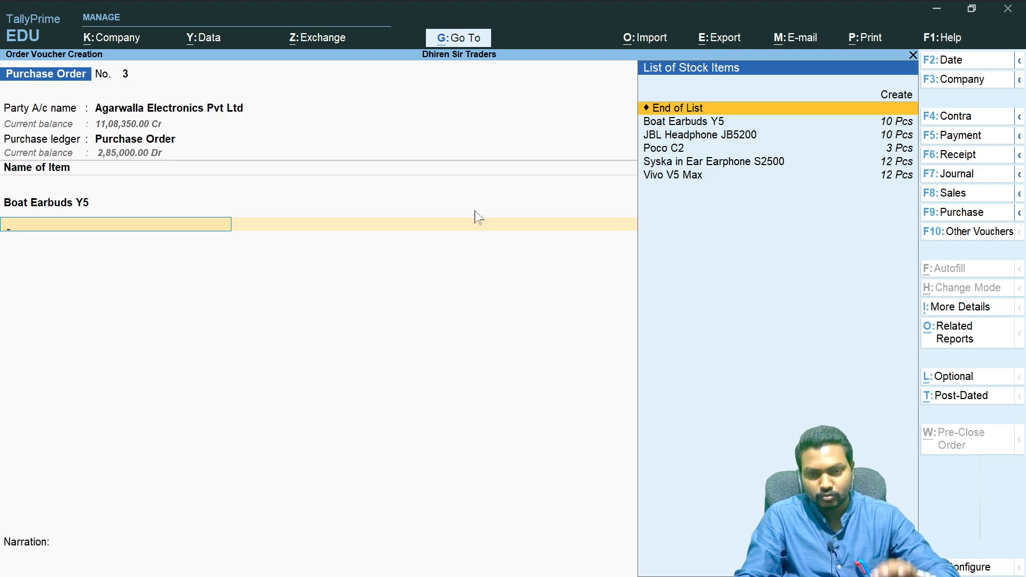
key(Down)
key(Down)
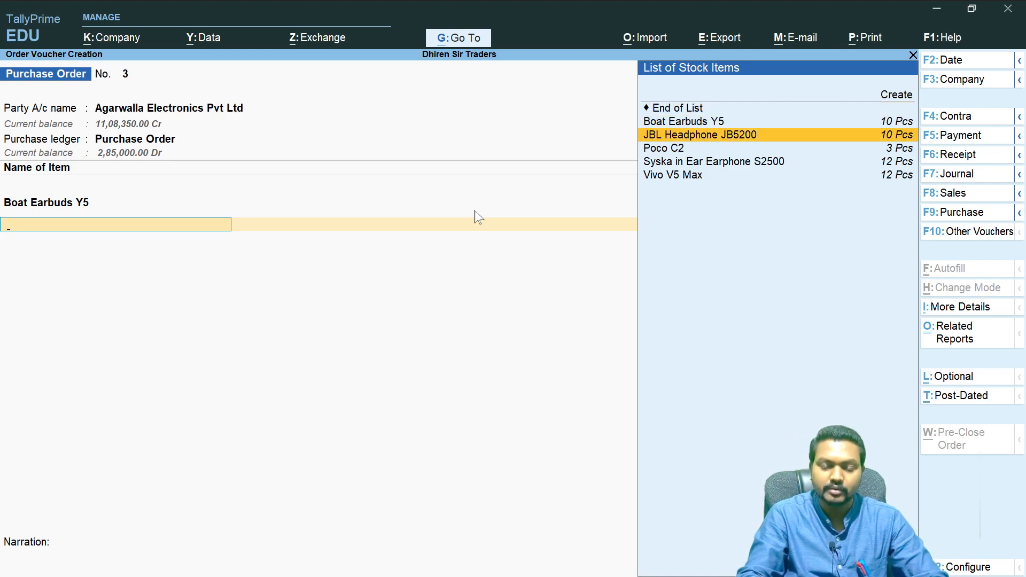
key(Return)
key(Return)
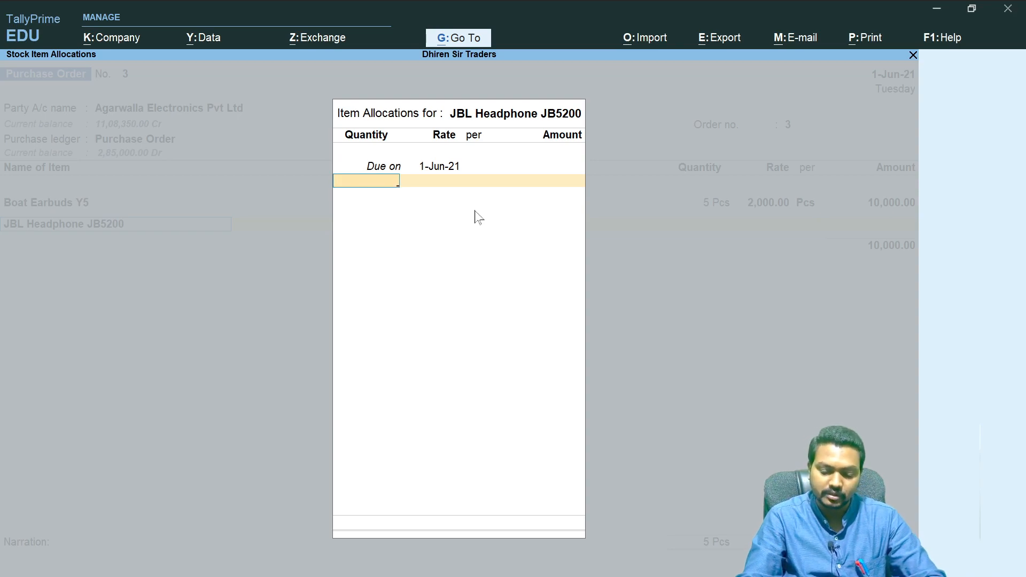
text(4)
key(Return)
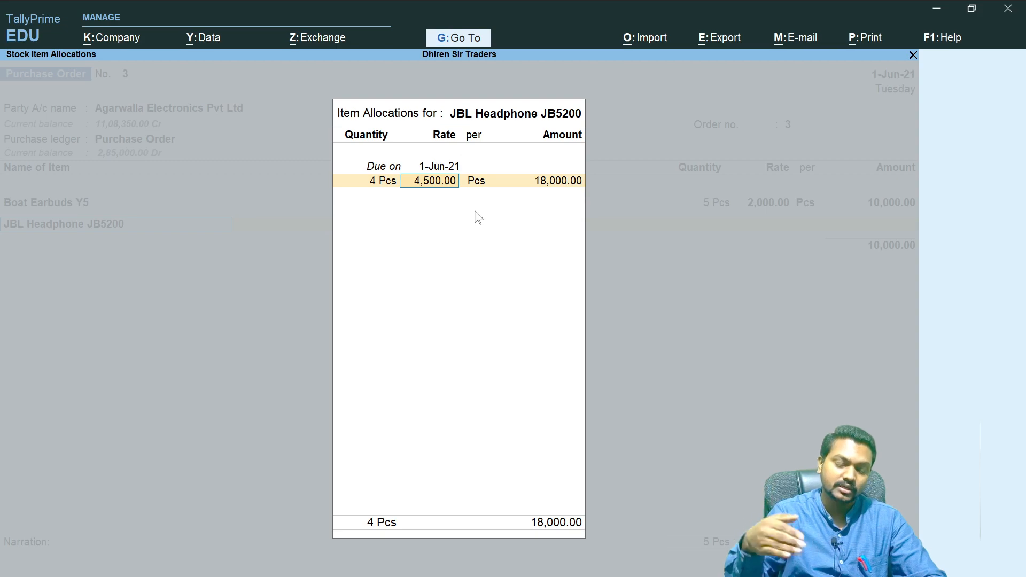
key(Return)
key(Return)
key(Return)
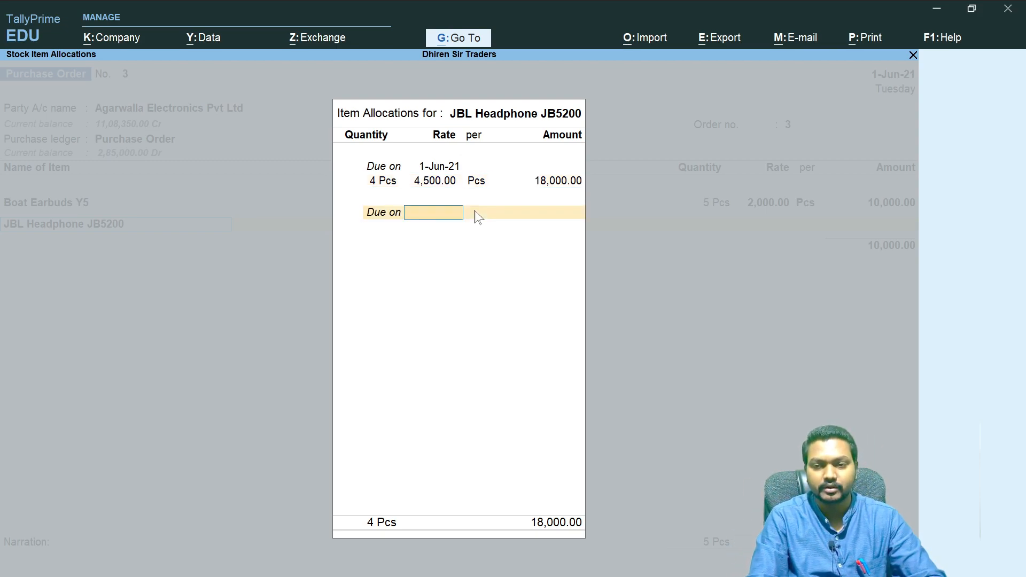
key(Return)
key(Return)
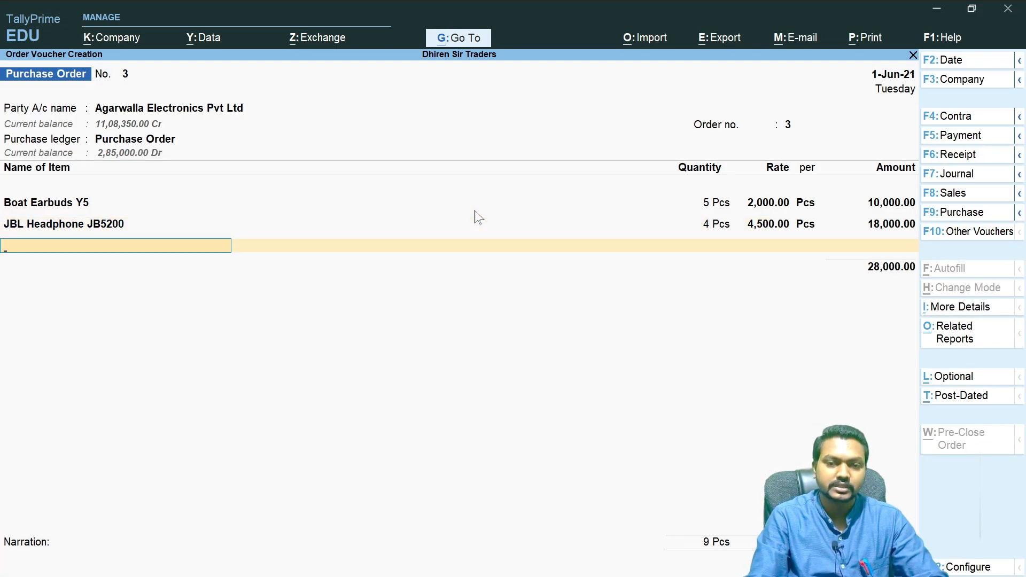
- Add Syska in Ear Earphone S2500 as the third item, due 1-Jun-21, with quantity 5 Pcs at a rate of 800, and finish the item list
key(Down)
key(Down)
key(Down)
key(Down)
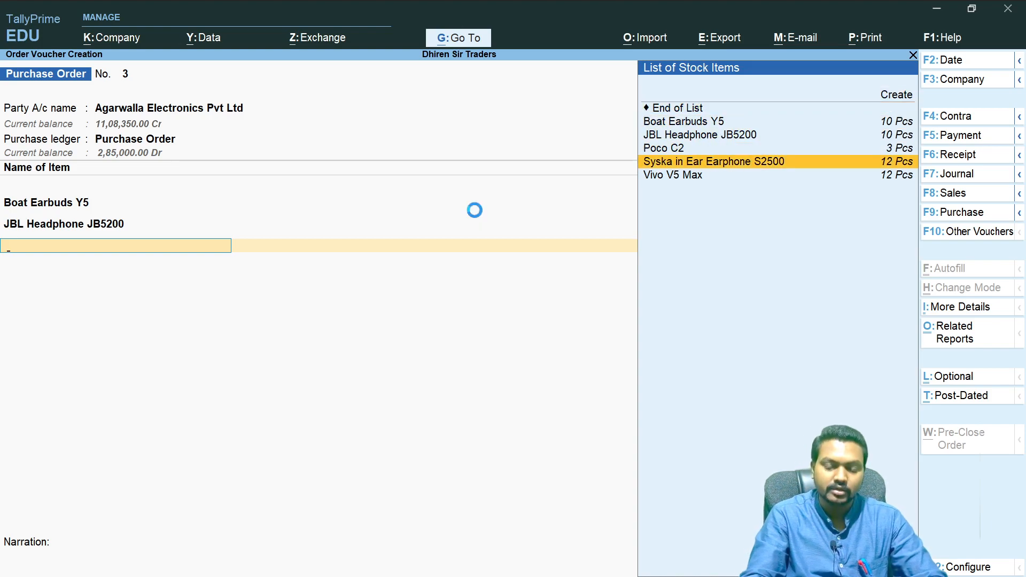
key(Return)
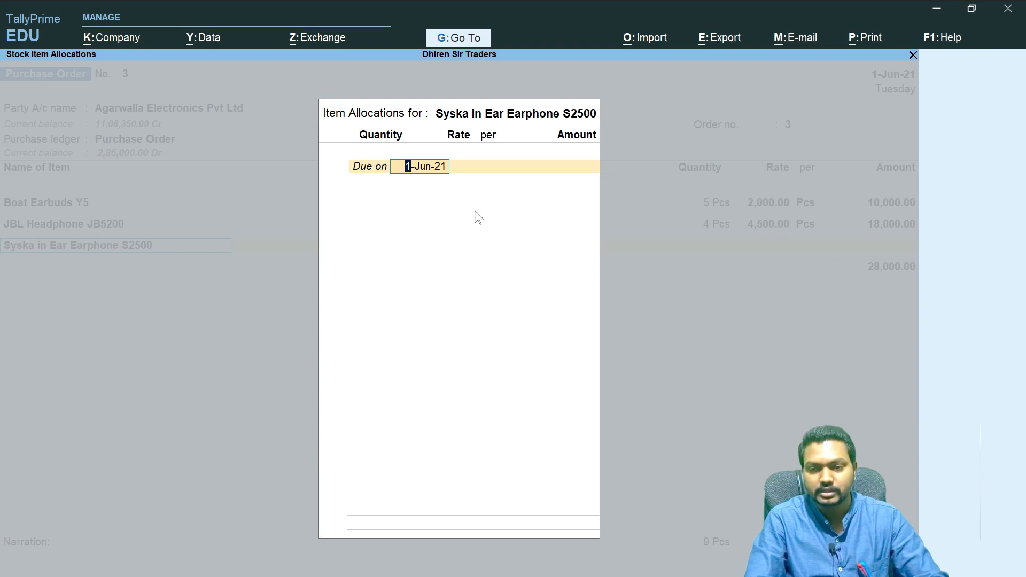
key(Return)
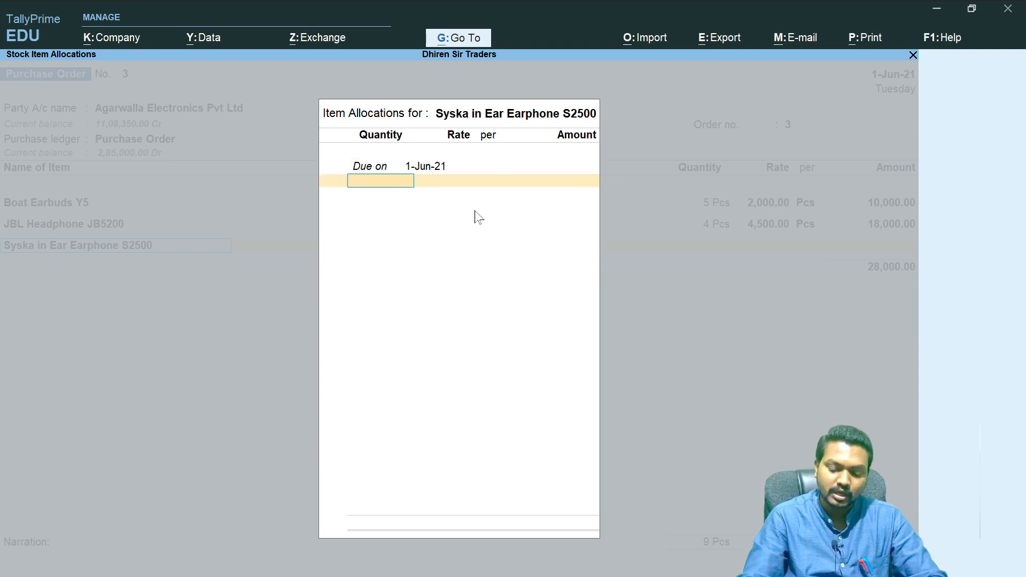
text(5)
key(Return)
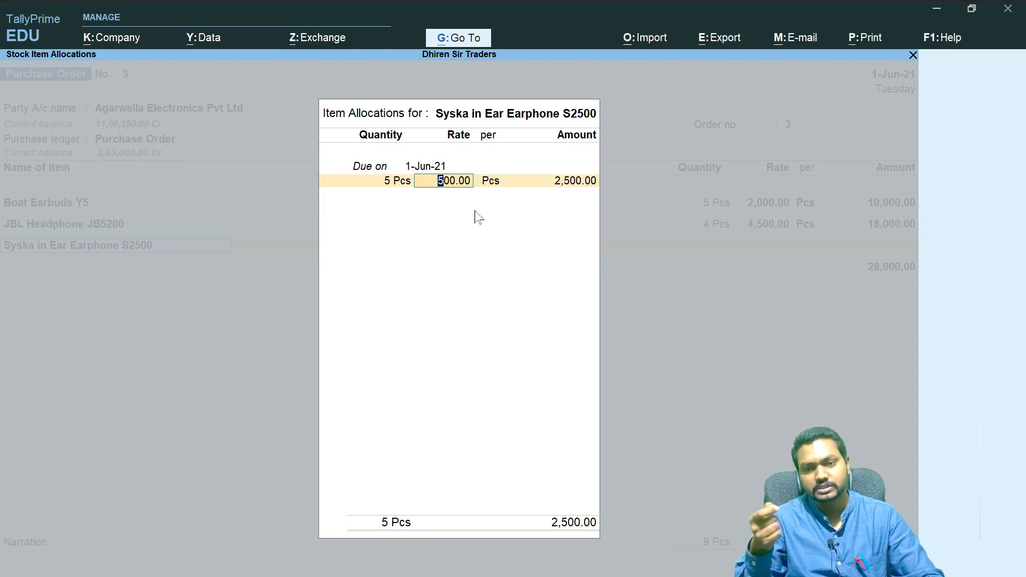
text(800)
key(Return)
key(Return)
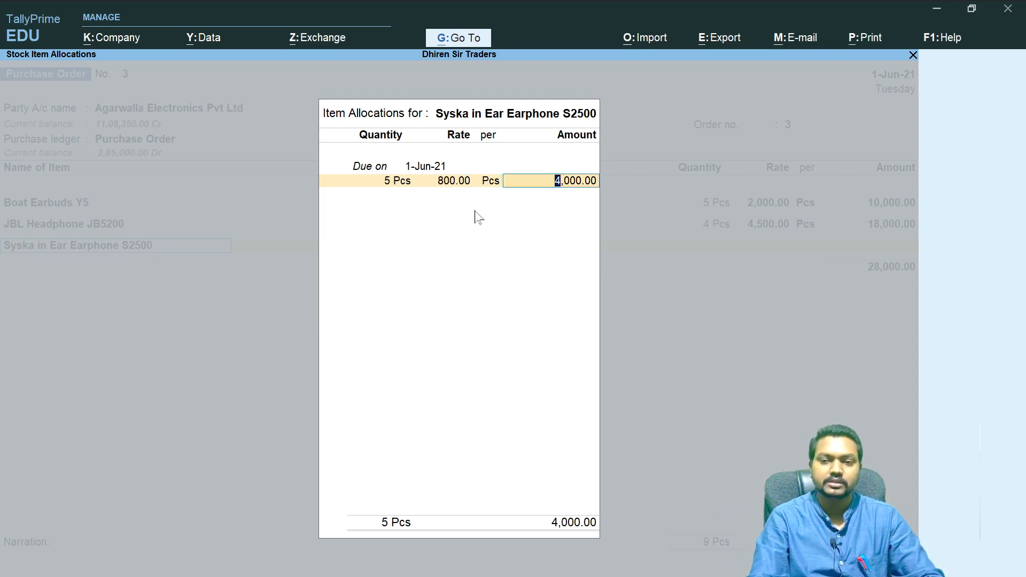
key(Return)
key(Return)
key(Return)
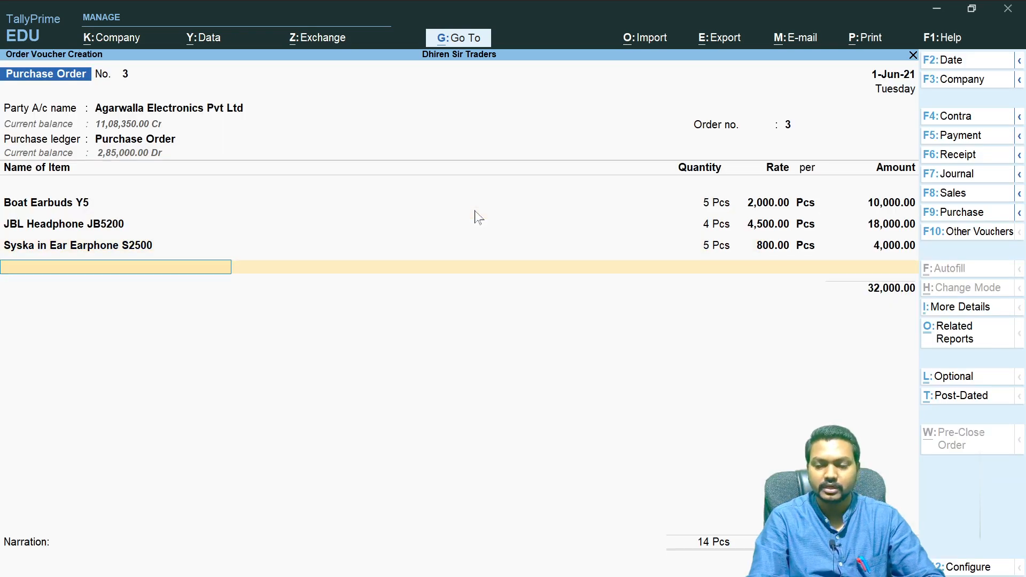
key(Return)
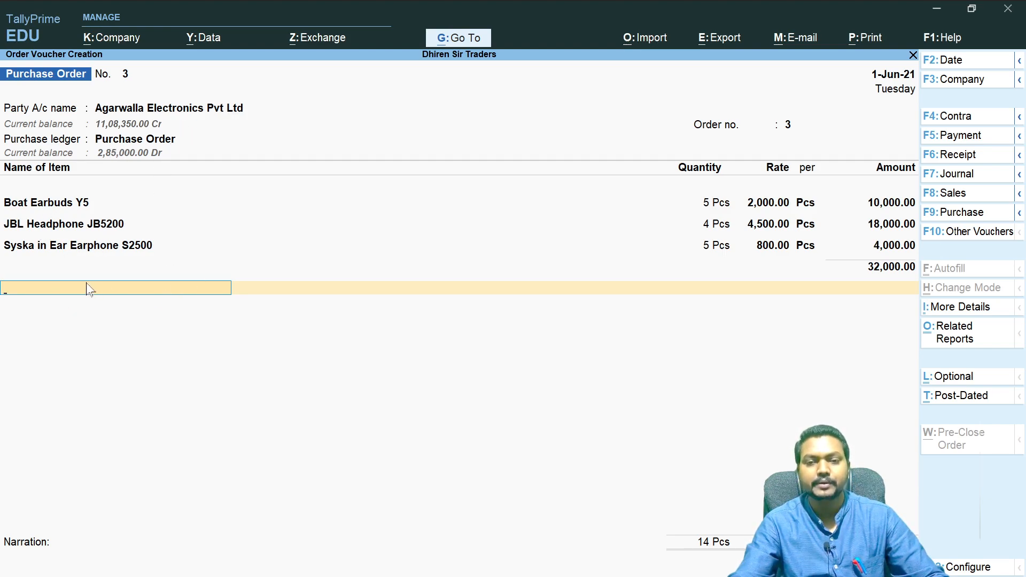
- Add the Input CGST ledger to the order below the stock items
click(956, 572)
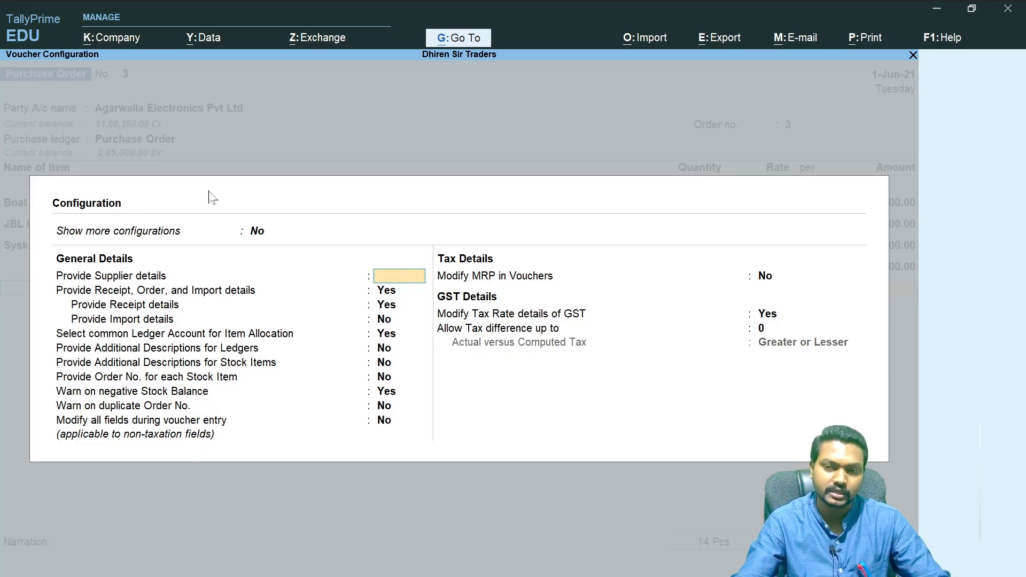
key(Escape)
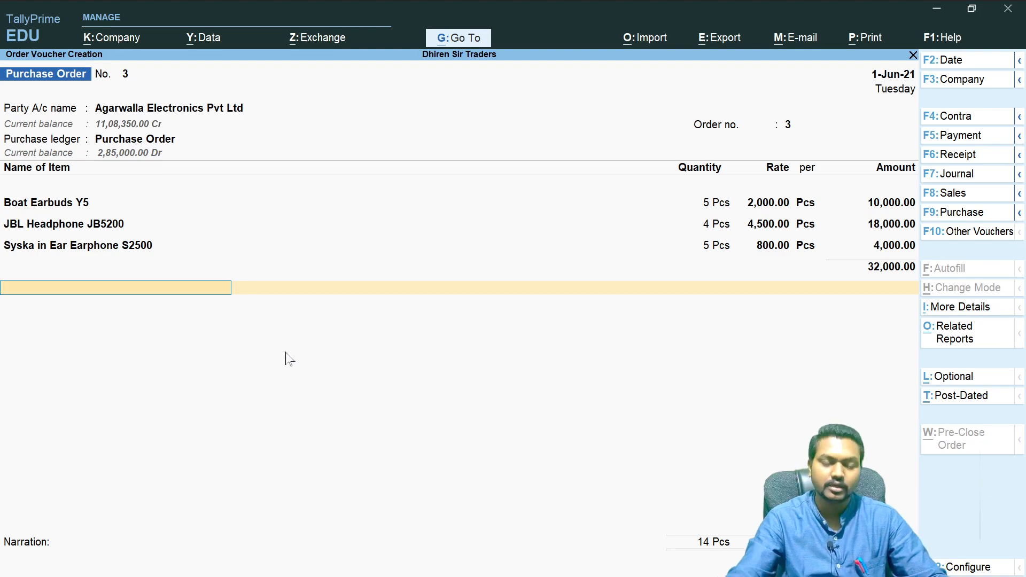
key(alt)
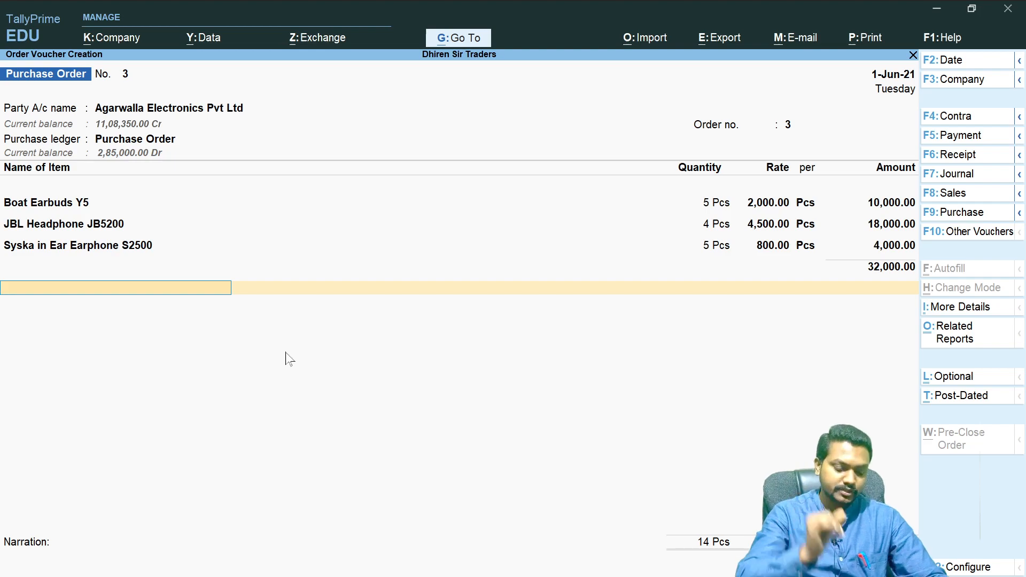
text(In)
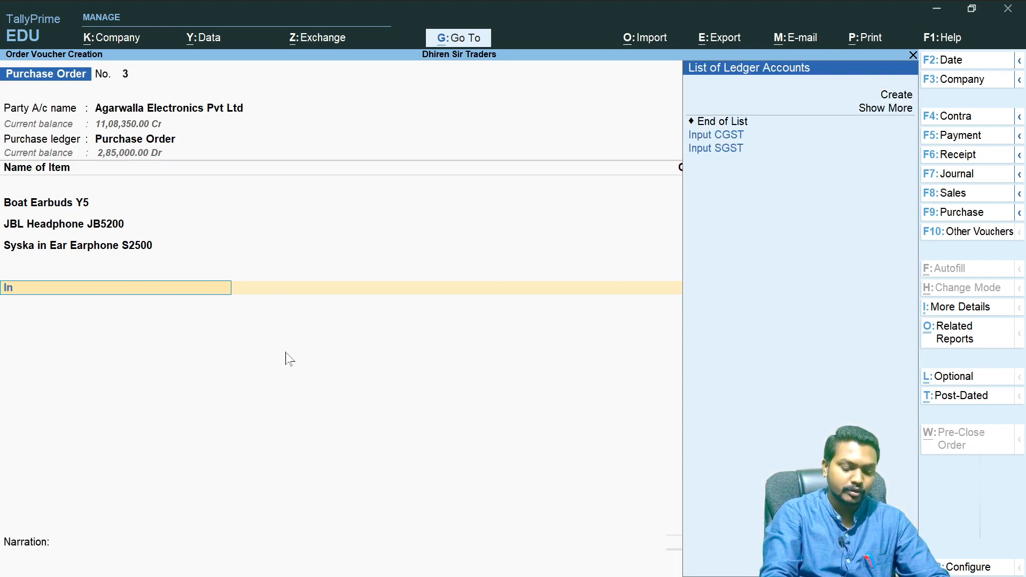
key(Down)
key(Down)
key(Up)
key(Return)
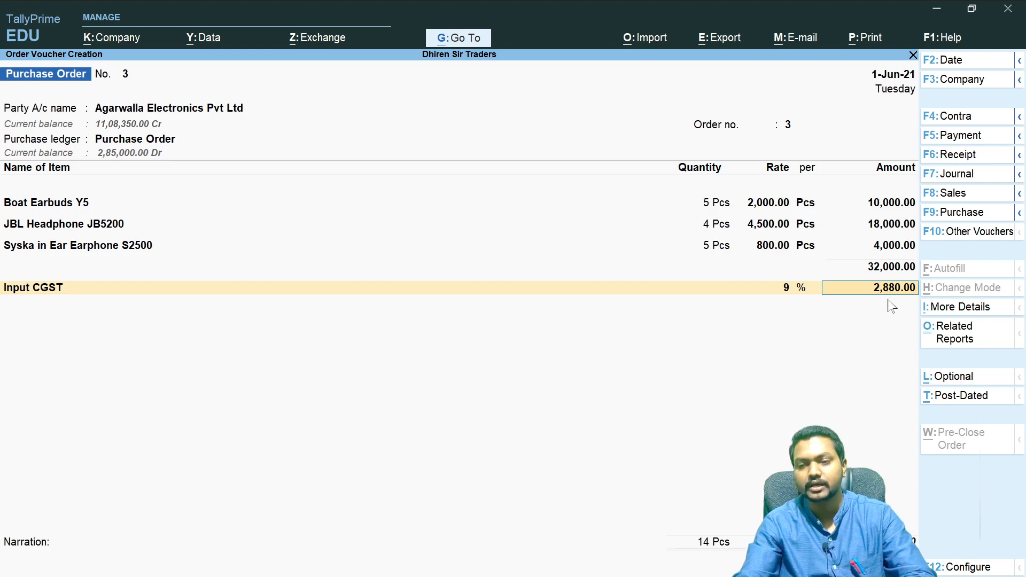
key(Return)
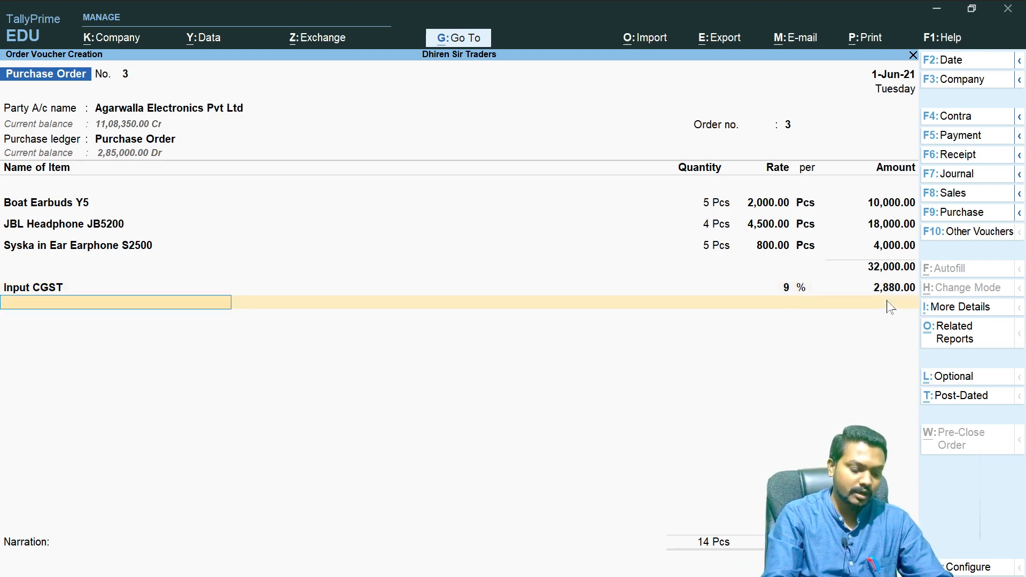
- Add the Input SGST ledger as the next tax line of the order
text(Sgs)
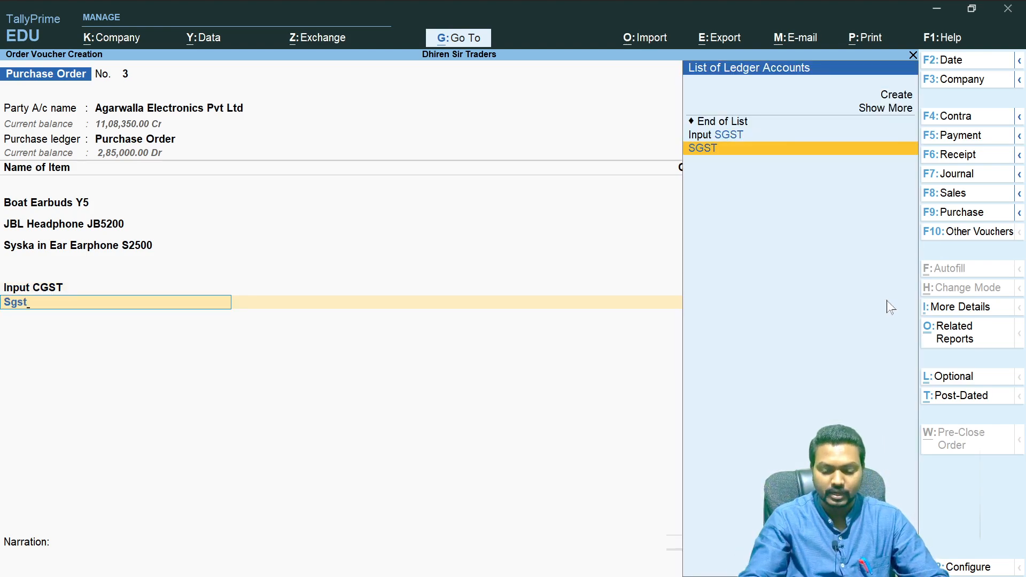
text(t)
key(Up)
key(Return)
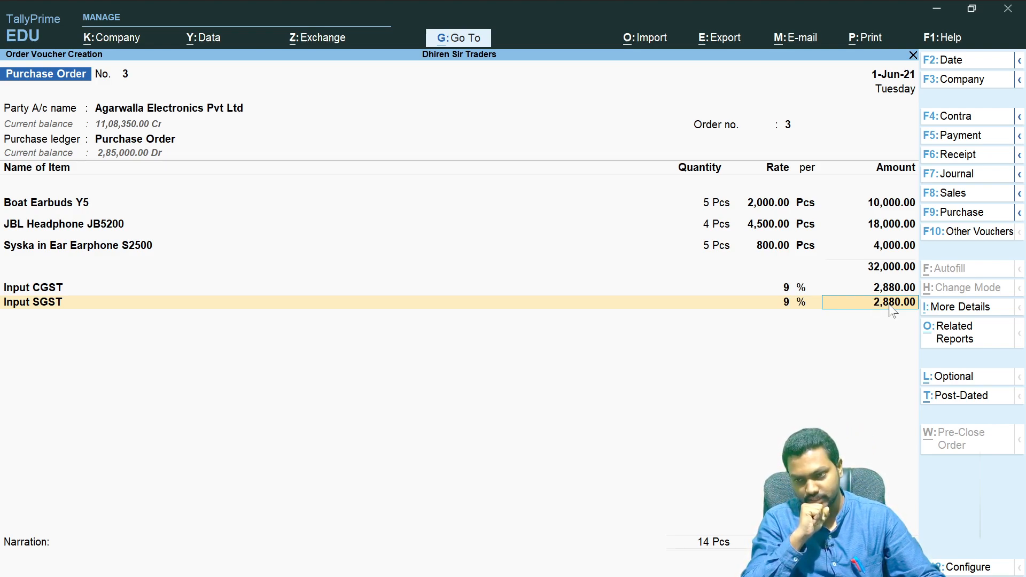
- Open the Input SGST ledger's alteration screen directly from the voucher line
click(42, 306)
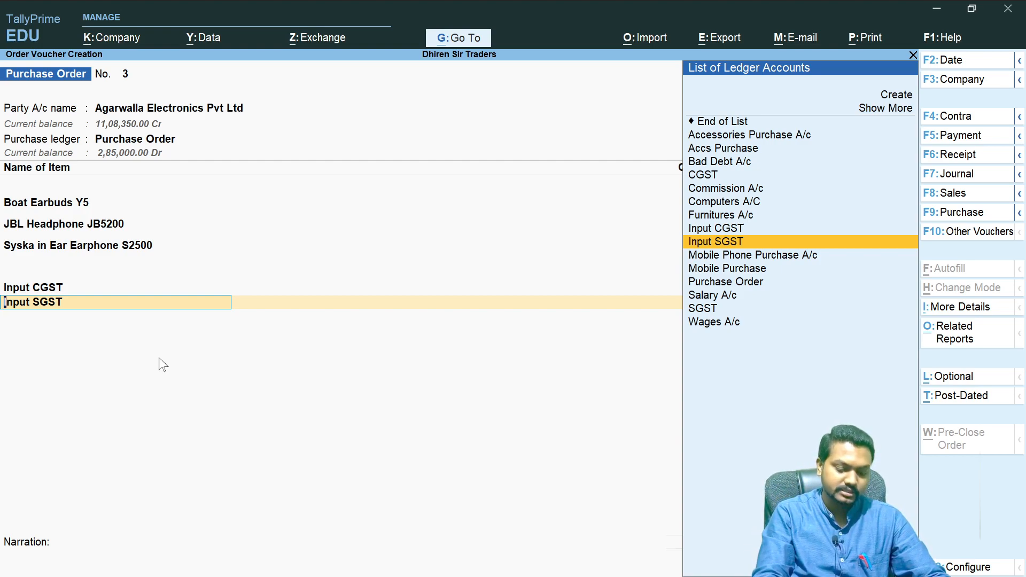
key(ctrl)
key(ctrl+Return)
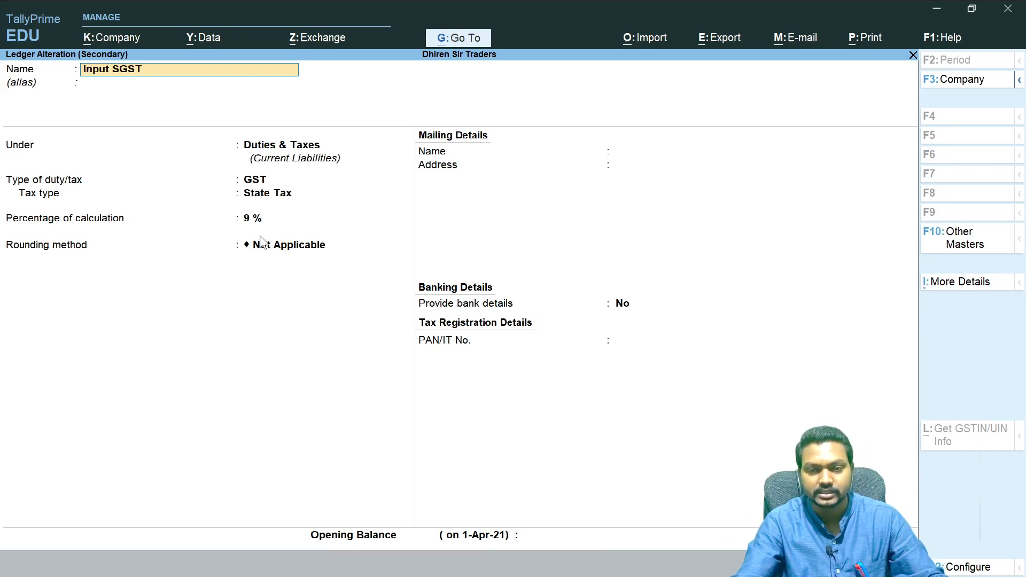
- Switch to OneNote and, beside the purchase cycle notes, write that a ledger is altered from the voucher with Ctrl+Enter
key(alt+Tab)
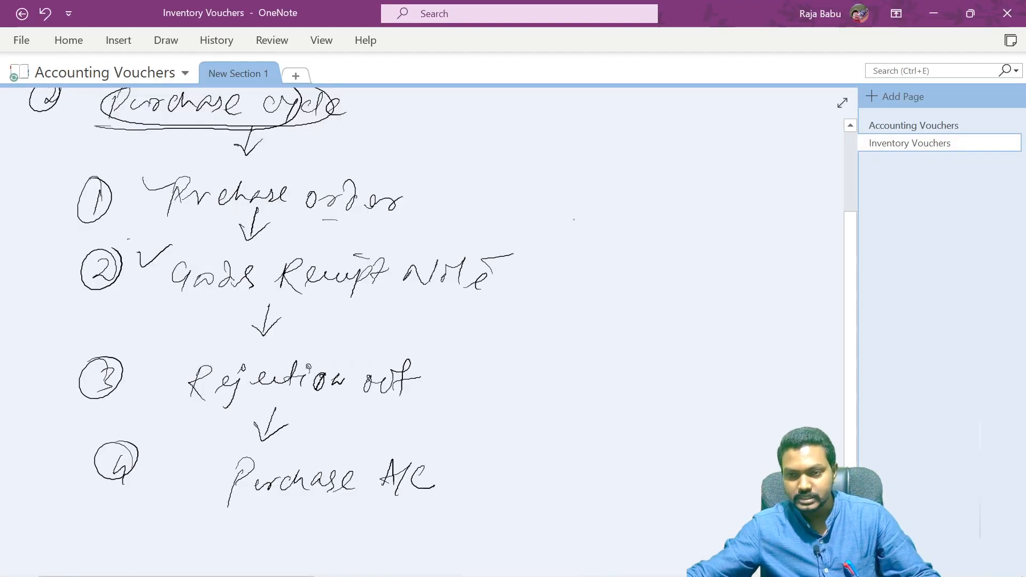
drag(556, 133, 474, 519)
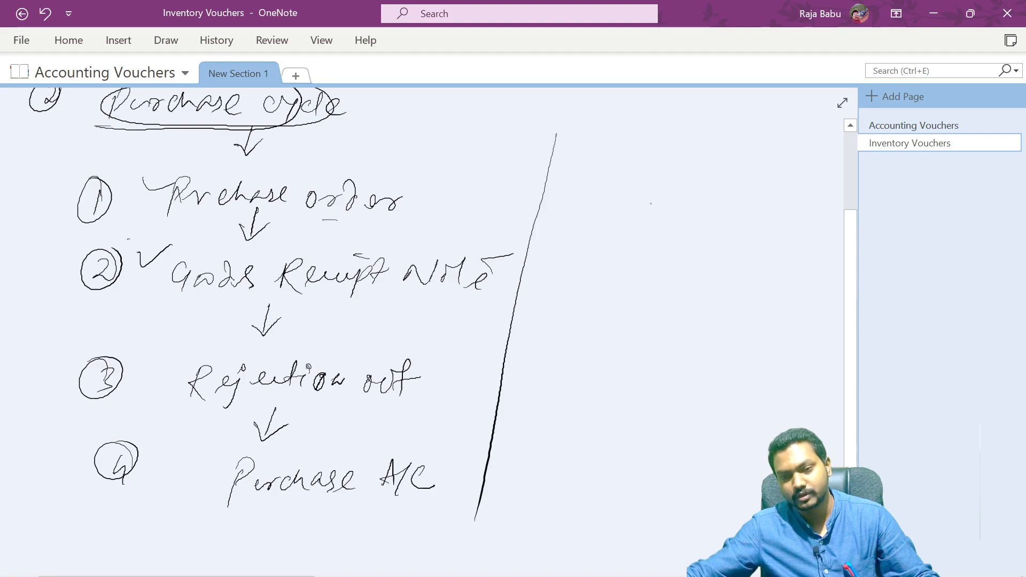
drag(593, 140, 588, 158)
drag(601, 146, 726, 156)
mouse_move(737, 149)
mouse_down()
mouse_move(741, 134)
mouse_move(780, 152)
mouse_up()
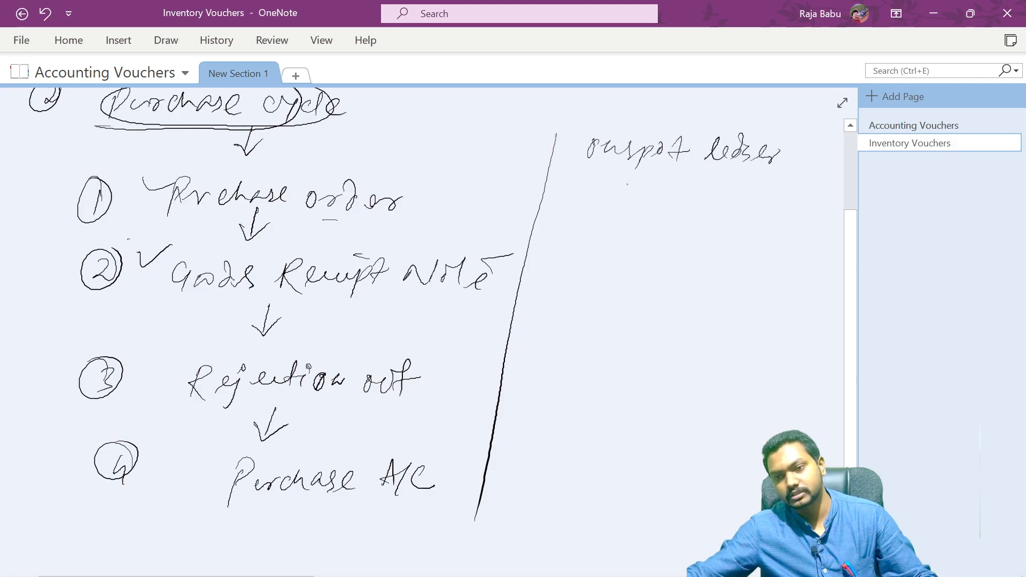
drag(622, 170, 626, 187)
drag(608, 183, 626, 179)
mouse_move(638, 168)
mouse_down()
mouse_move(632, 183)
mouse_move(724, 180)
mouse_up()
mouse_move(593, 225)
mouse_down()
mouse_move(652, 238)
mouse_move(672, 214)
mouse_up()
mouse_move(659, 229)
mouse_down()
mouse_move(714, 223)
mouse_move(721, 247)
mouse_up()
drag(713, 235, 744, 241)
drag(753, 241, 810, 234)
drag(706, 257, 791, 255)
drag(713, 261, 797, 261)
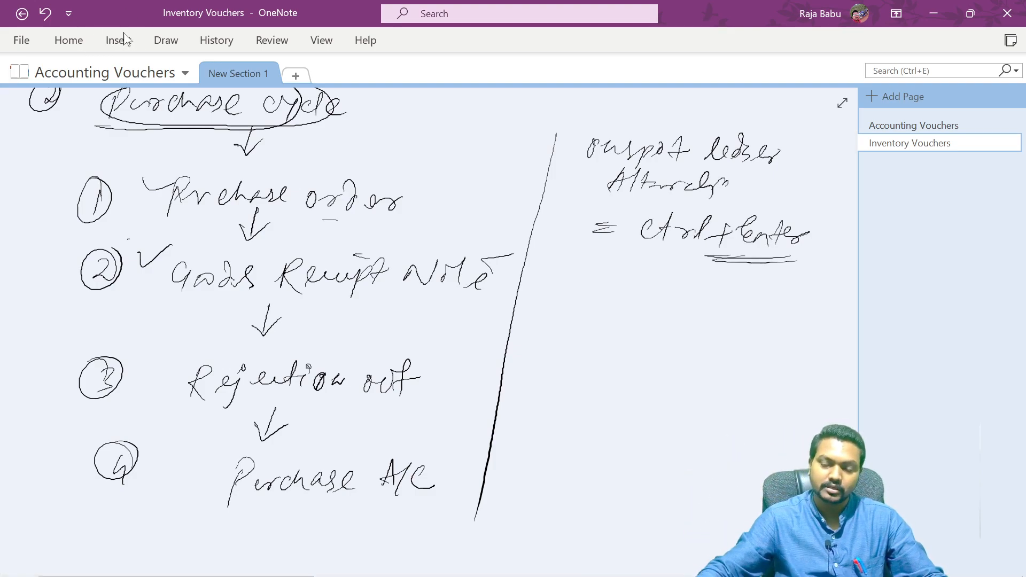
- Return to TallyPrime, accept the Input SGST ledger screen, and inspect the Agarwalla Electronics Pvt Ltd party ledger's alteration screen
key(alt+Tab)
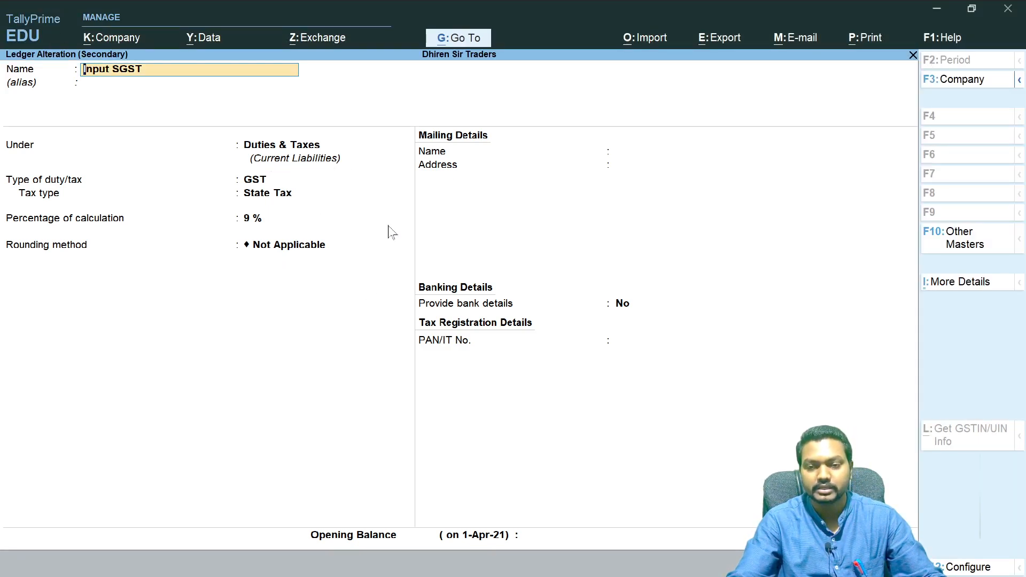
key(ctrl+a)
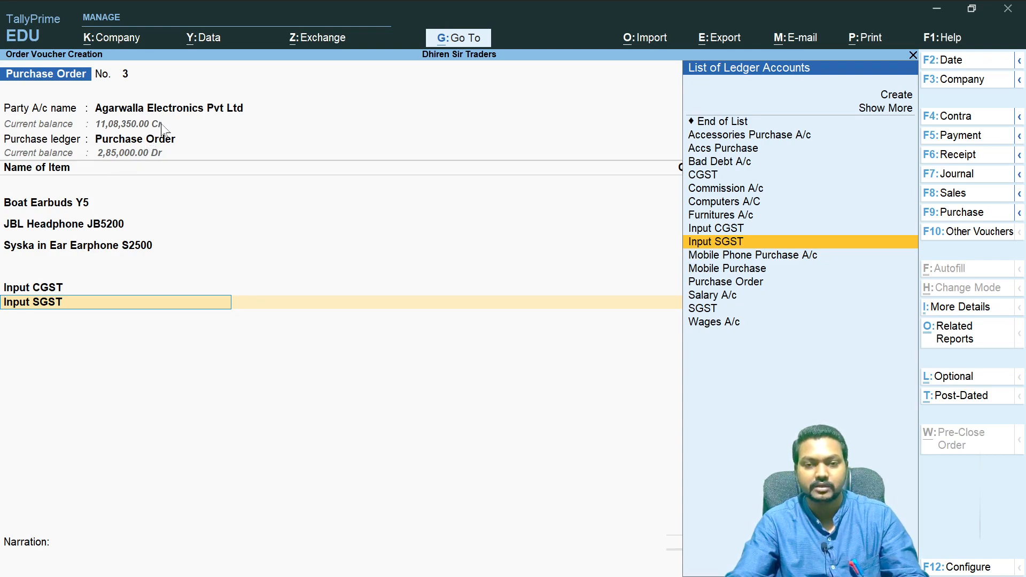
click(183, 113)
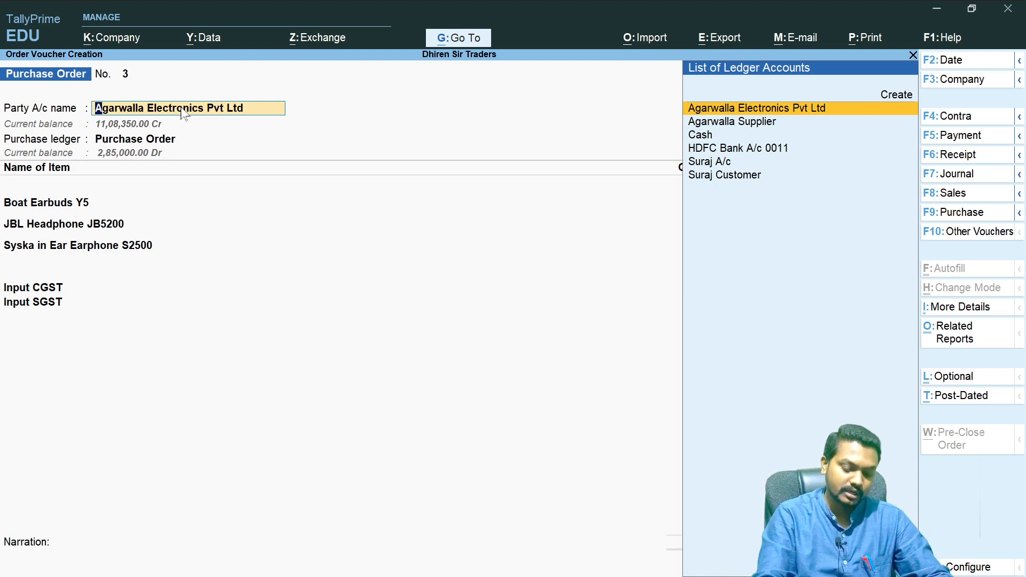
key(ctrl+Return)
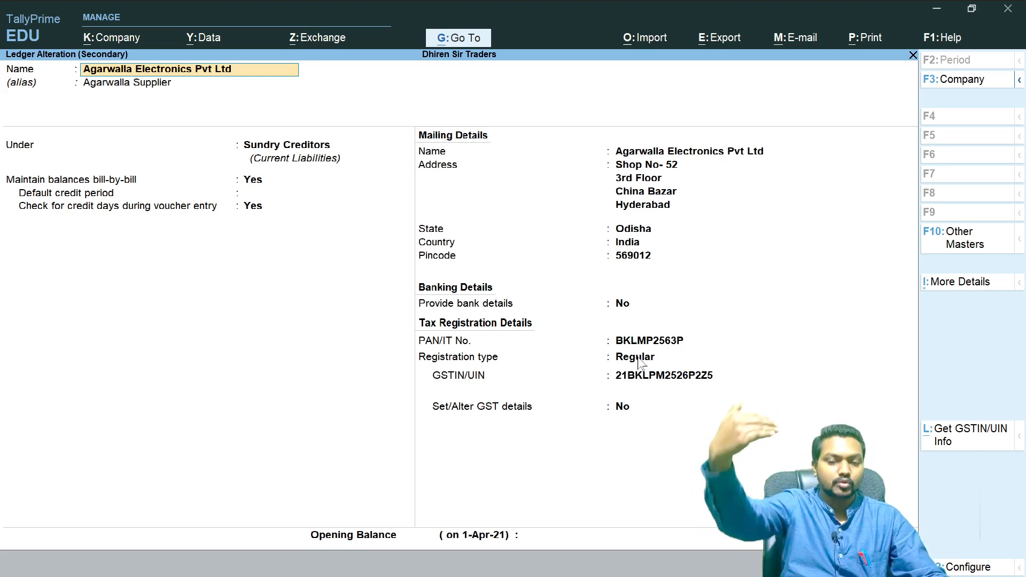
key(BackSpace)
key(Escape)
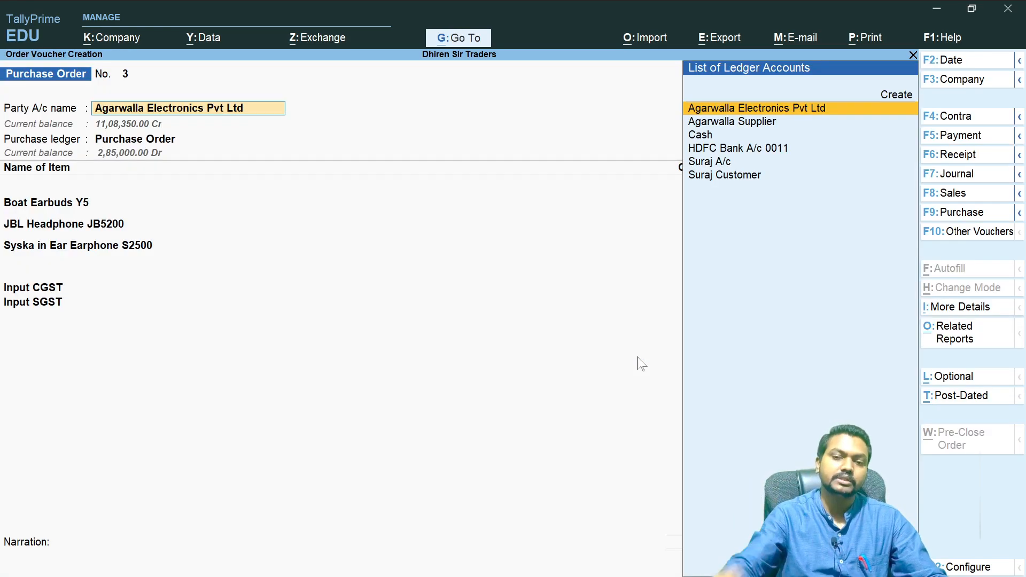
- Inspect the Purchase Order ledger's alteration screen and return to the voucher
click(124, 140)
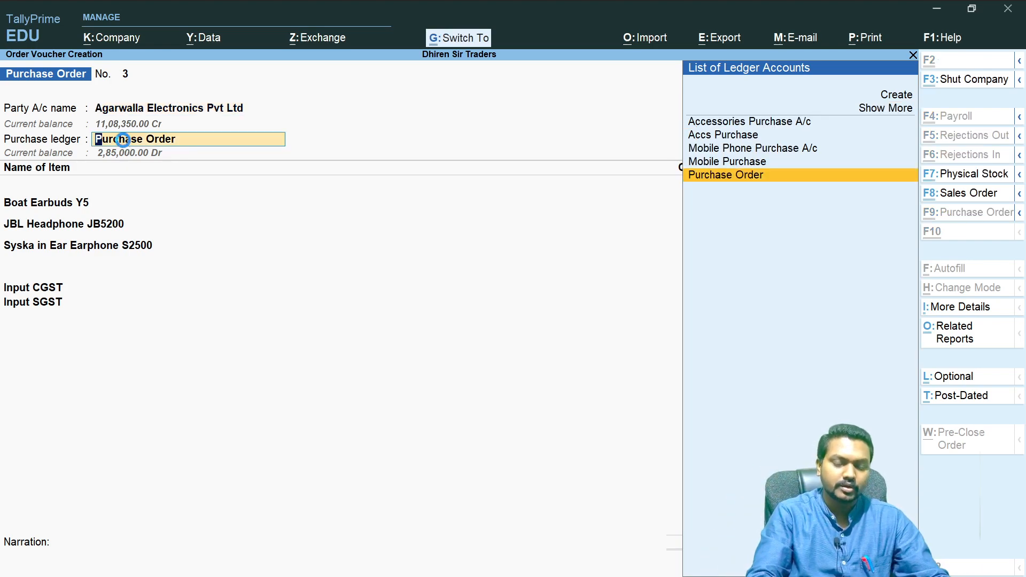
key(ctrl+Return)
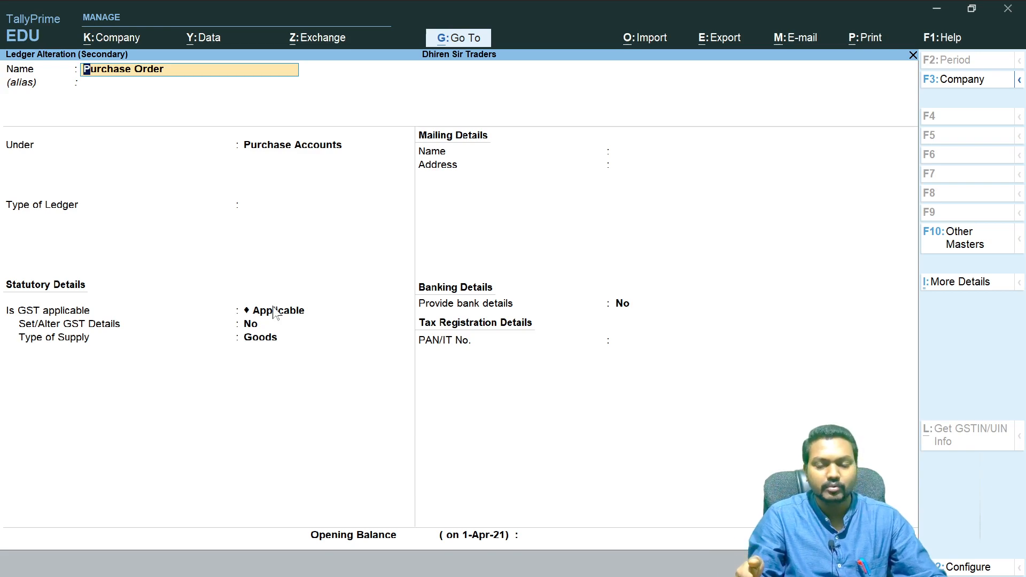
key(BackSpace)
key(Escape)
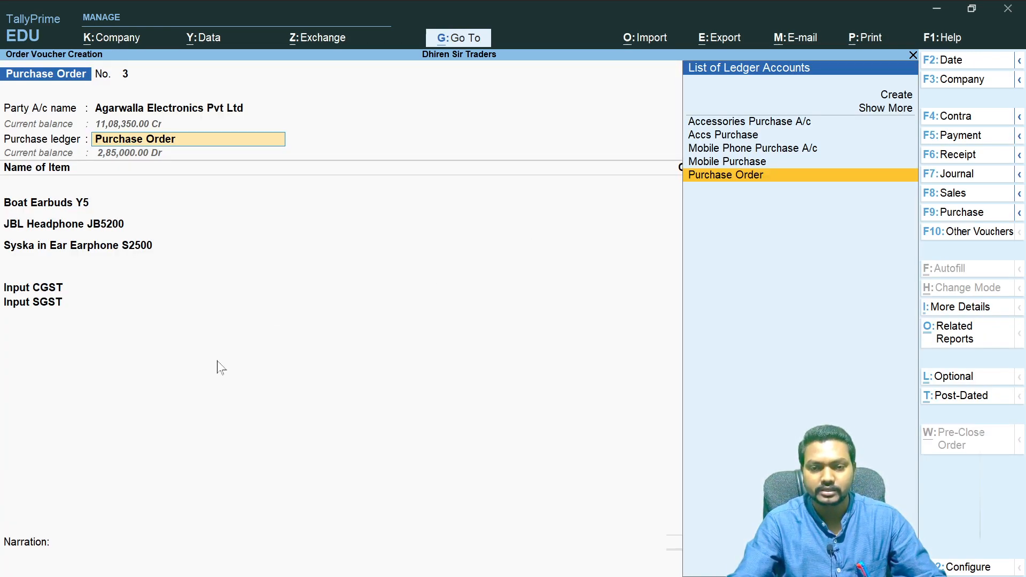
- Accept the remaining fields and narration and save Purchase Order voucher No. 3
key(Return)
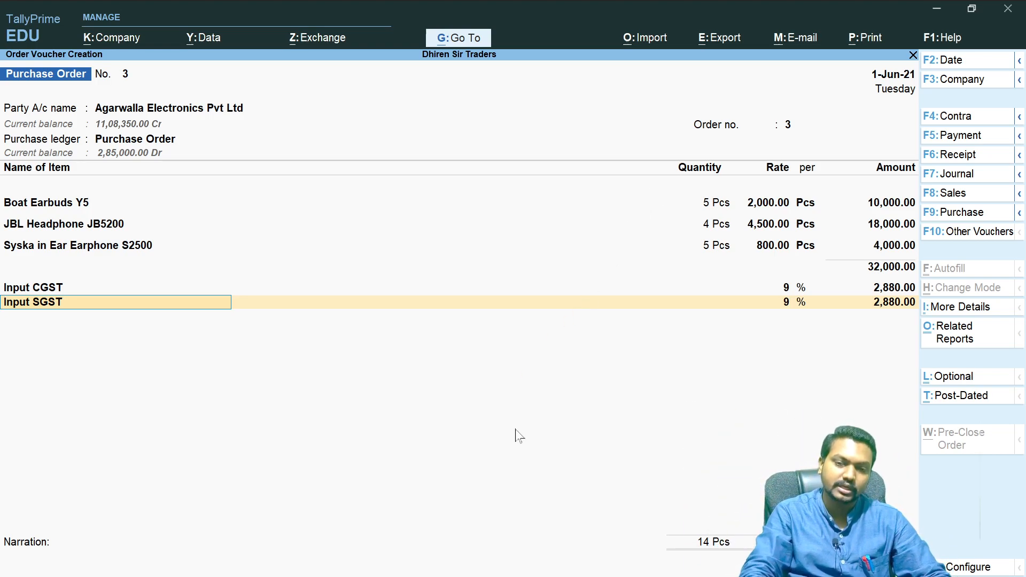
key(Return)
key(Return)
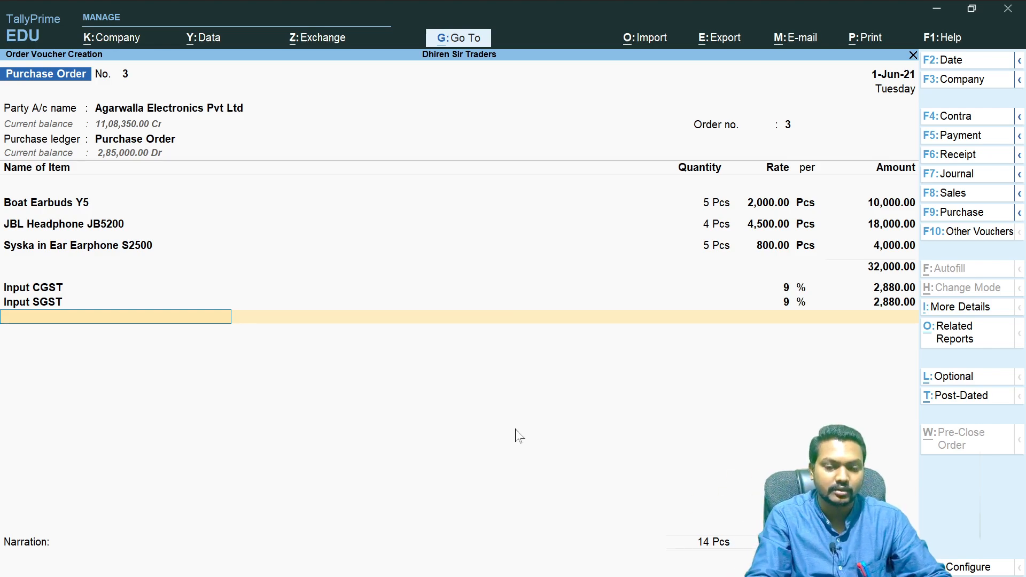
key(Return)
key(Return)
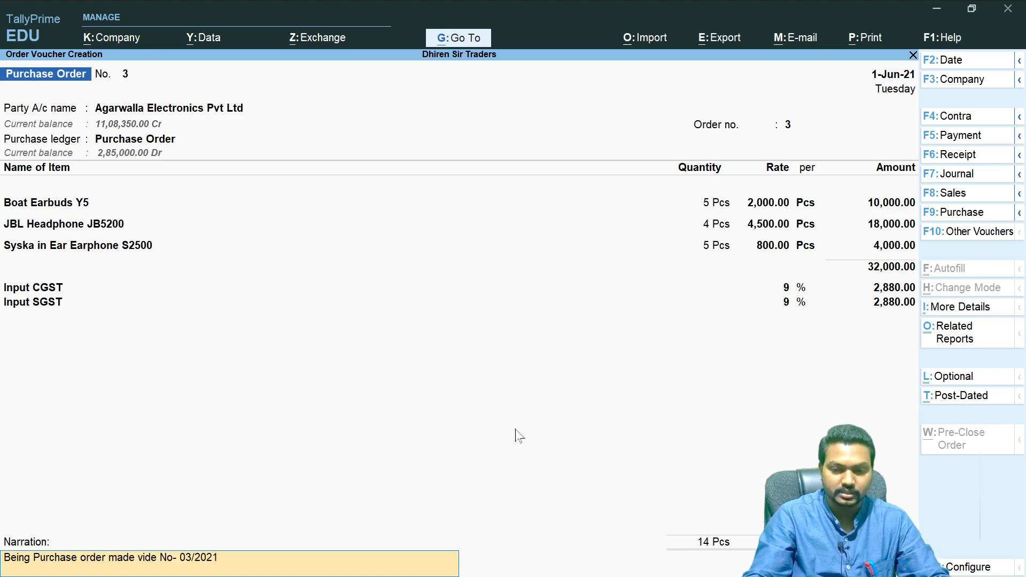
key(Return)
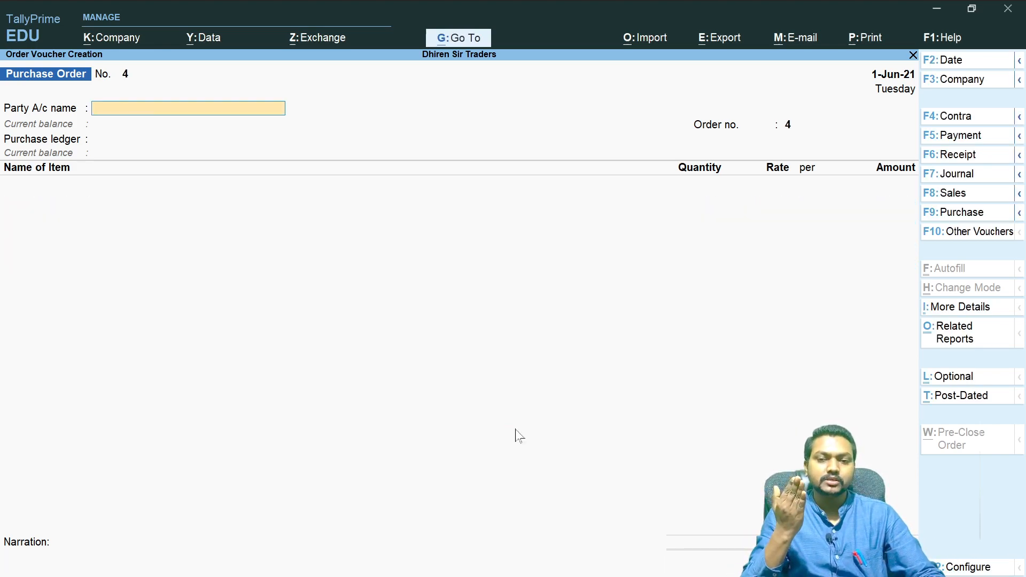
- Switch to OneNote and tick off Purchase Order as done in the purchase cycle notes
key(alt+Tab)
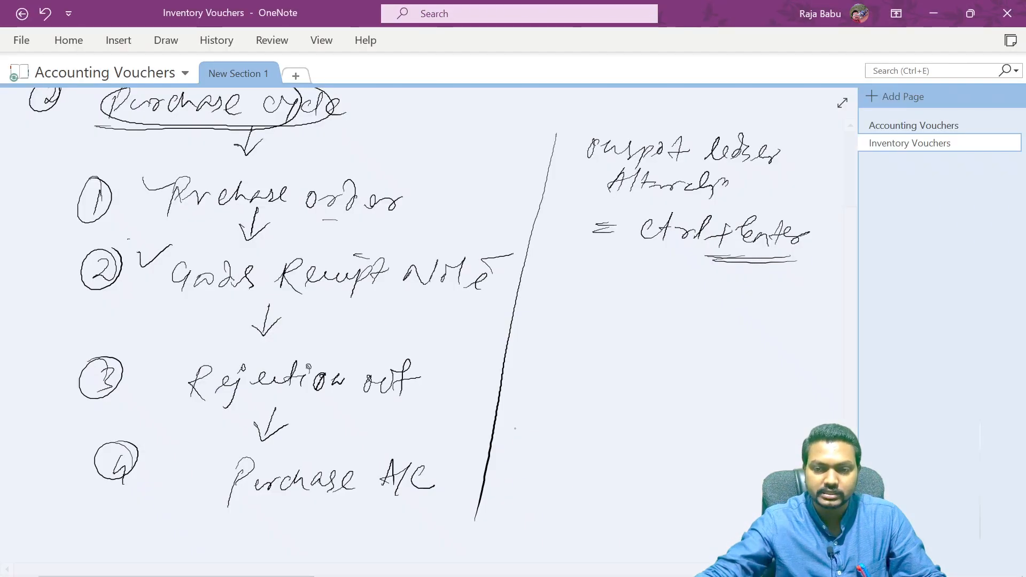
mouse_move(138, 186)
mouse_down()
mouse_move(212, 165)
mouse_move(195, 167)
mouse_up()
drag(370, 170, 452, 148)
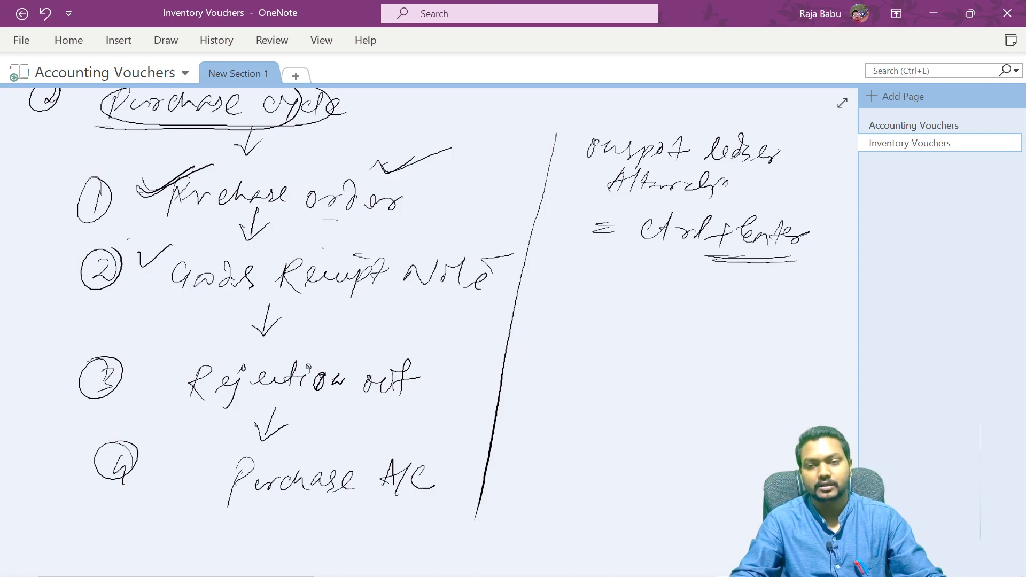
- Open the Purchase Order Outstandings report for all orders and expand it to show order details
key(alt+Tab)
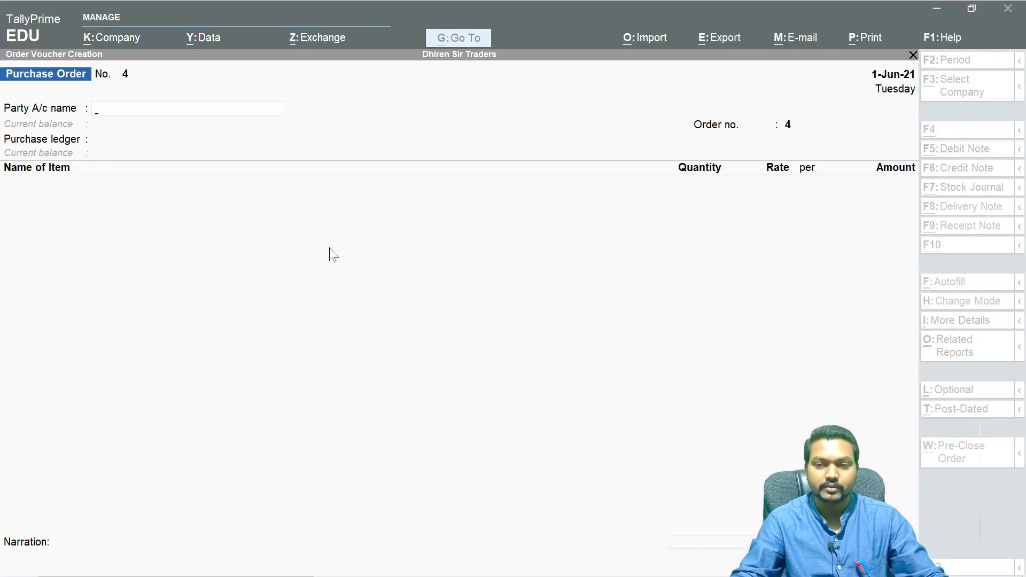
key(Escape)
key(Up)
key(Up)
key(Up)
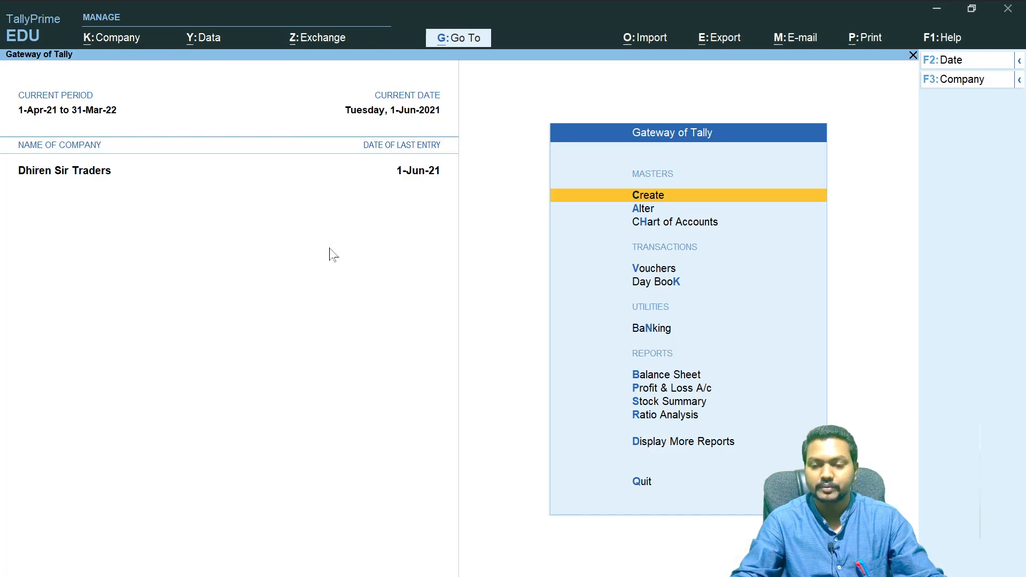
click(684, 445)
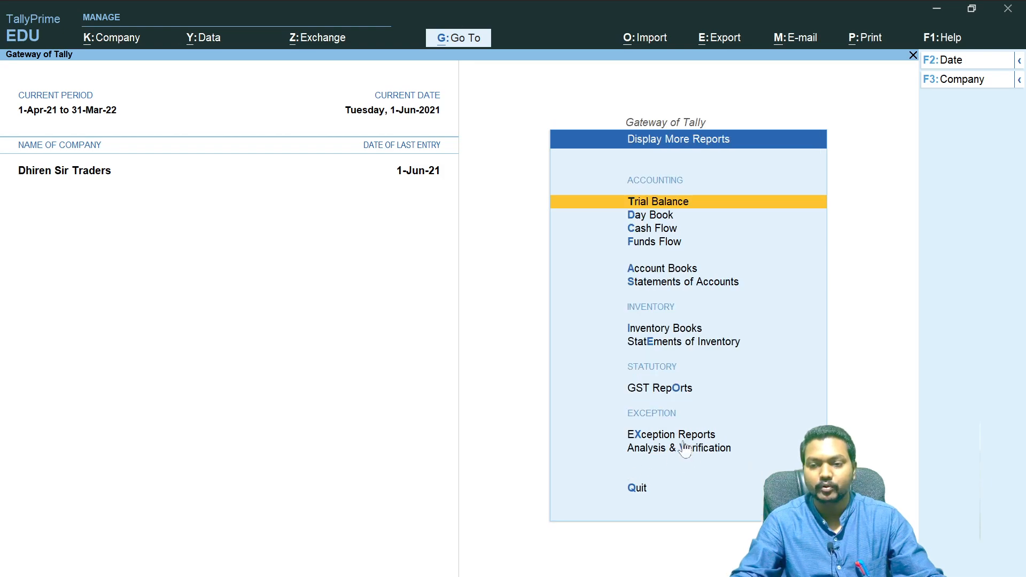
click(666, 343)
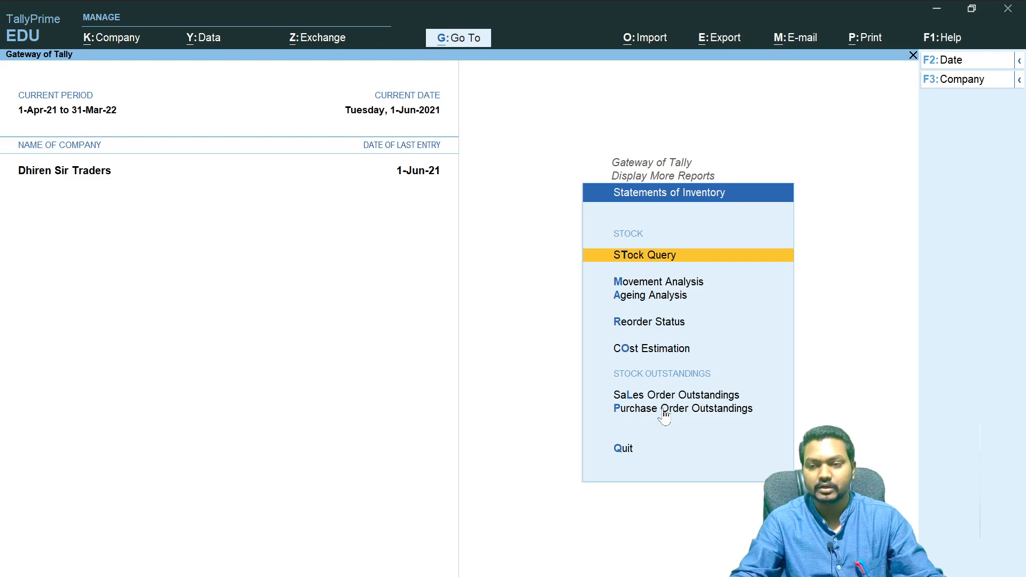
click(671, 411)
click(657, 378)
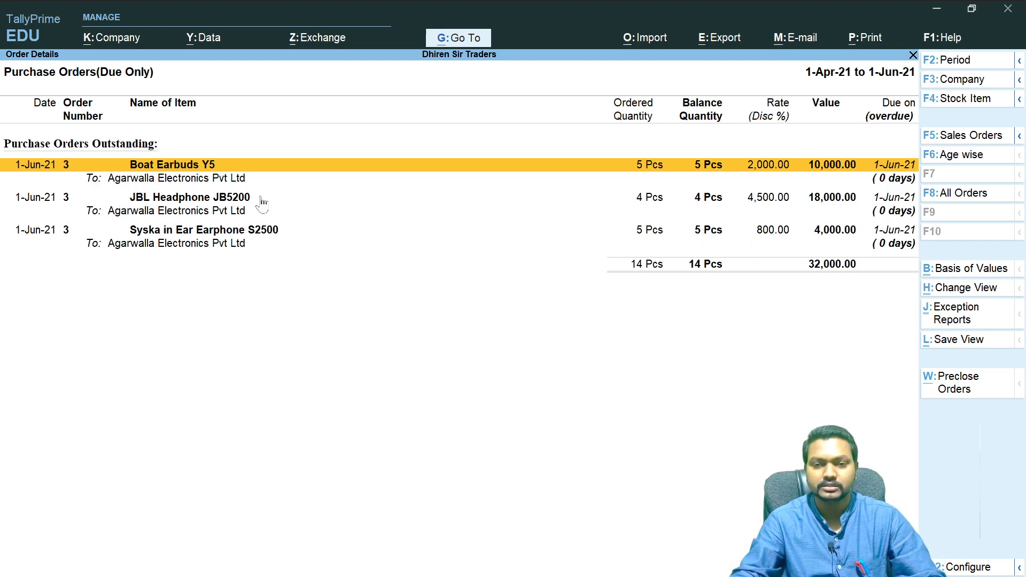
key(shift+Return)
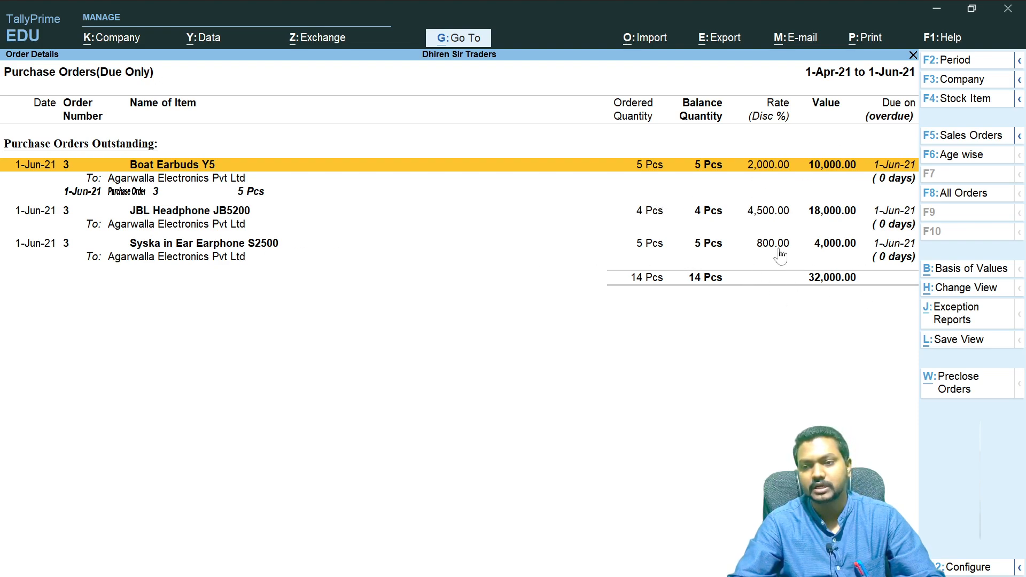
- View the Sales Order Outstandings report for all orders, then go back to the inventory statements
key(Escape)
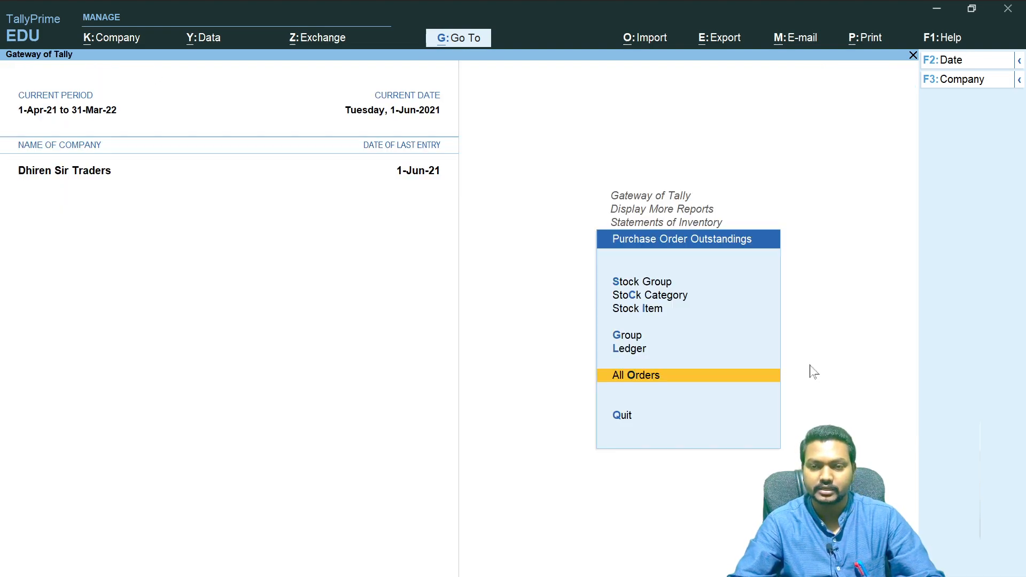
key(Escape)
click(679, 395)
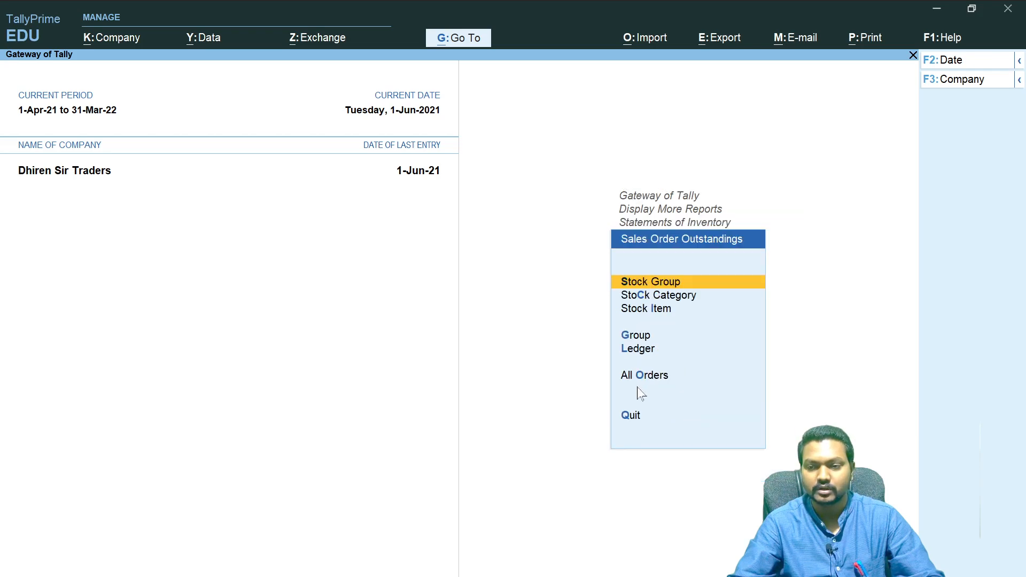
click(641, 375)
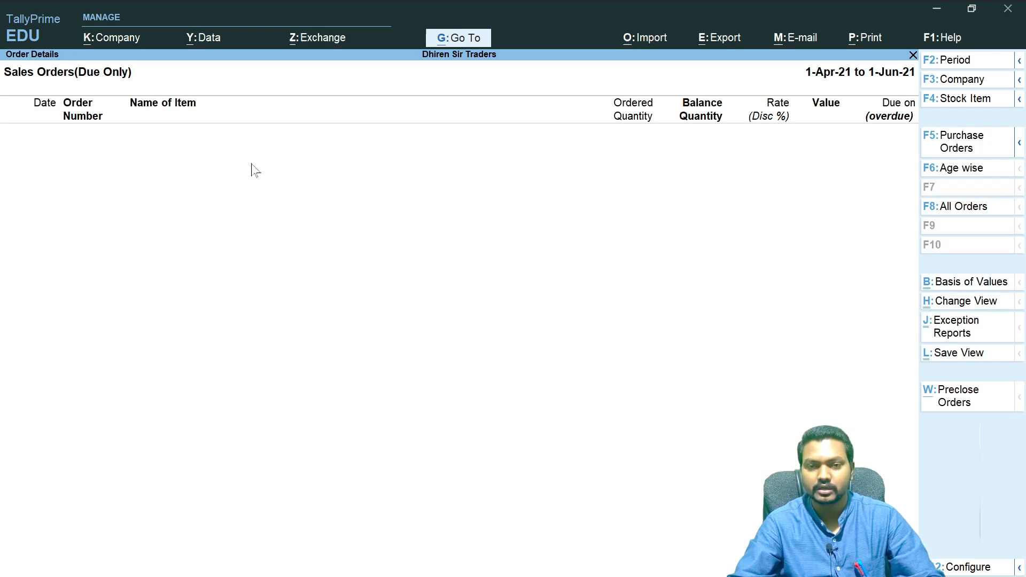
key(Escape)
- Reopen the Purchase Order Outstandings report for all orders and return to the Gateway of Tally
key(Escape)
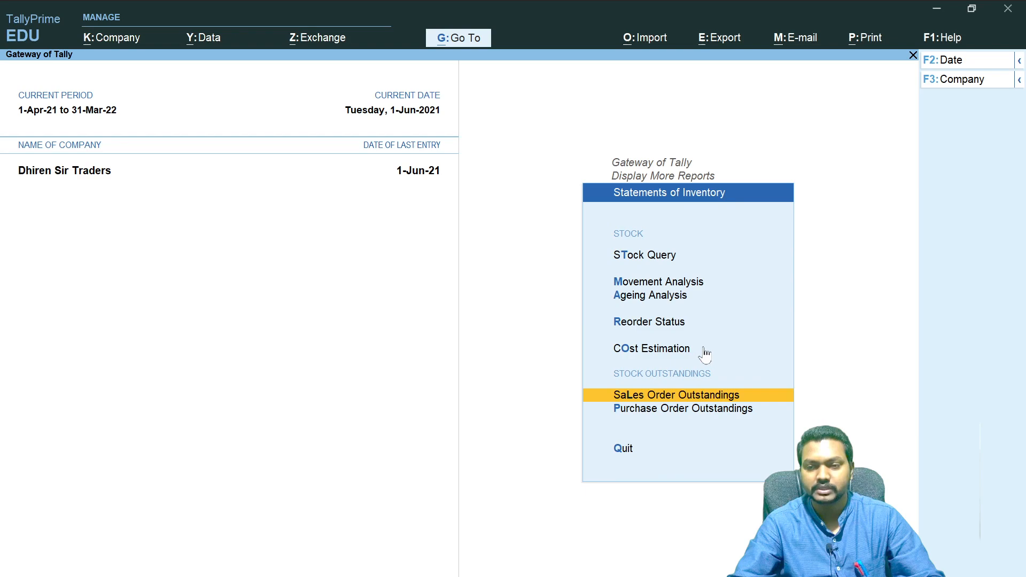
click(672, 396)
key(Escape)
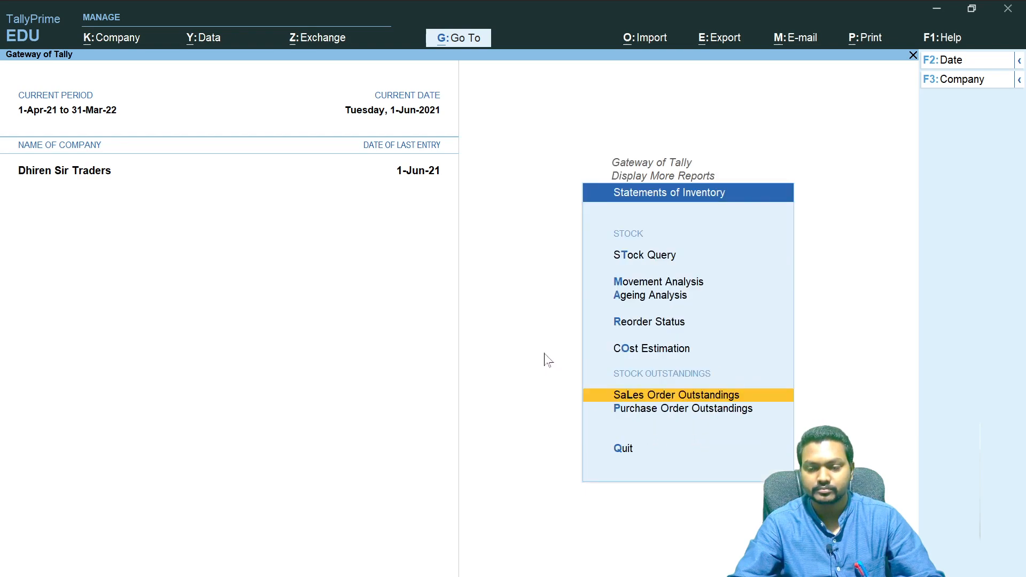
click(681, 411)
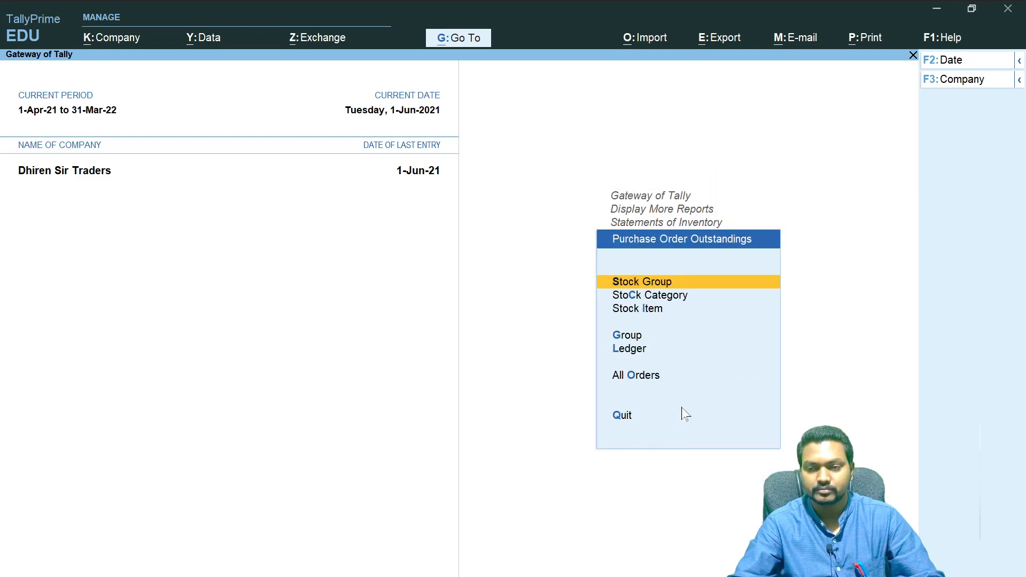
click(636, 373)
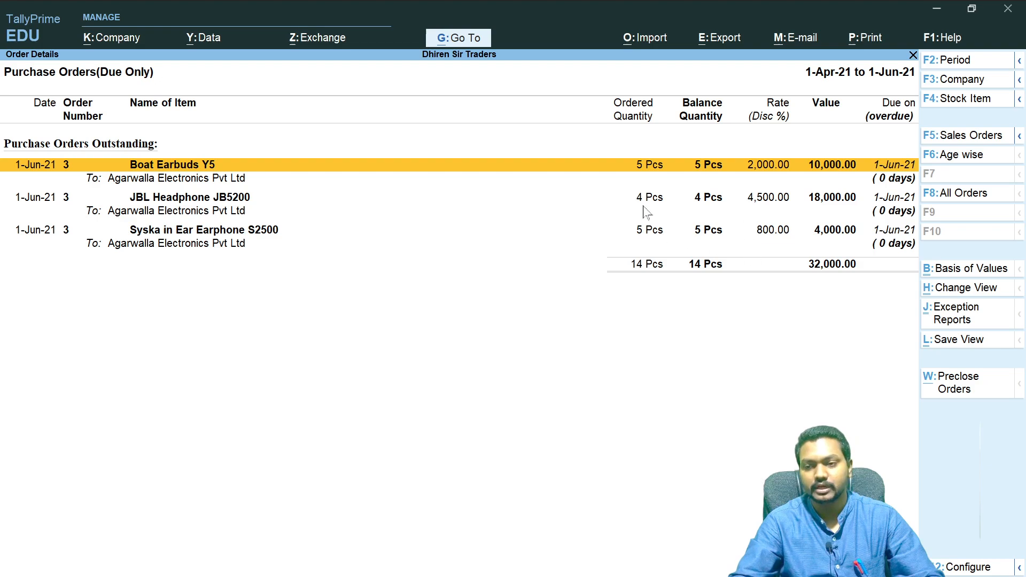
key(Escape)
key(Escape)
key(Escape)
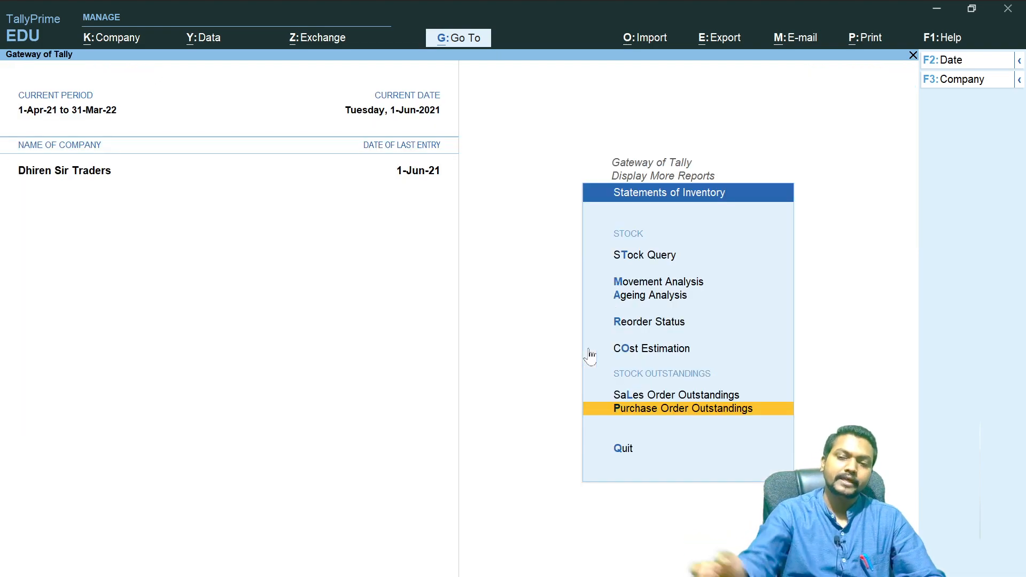
key(Escape)
key(Escape)
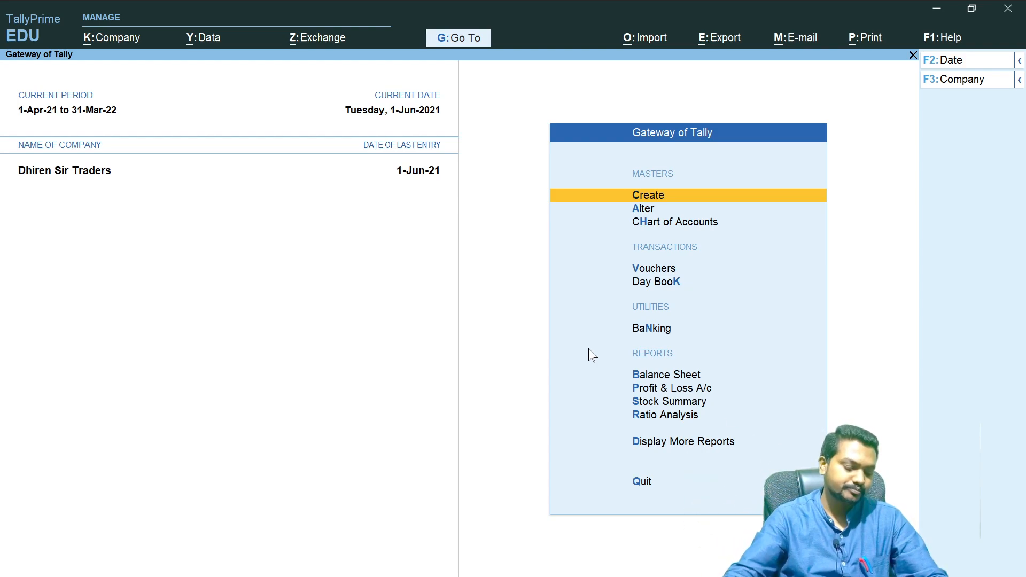
- Change the voucher type in voucher entry to Receipt Note, showing inactive types and activating Receipt Note
key(alt+Tab)
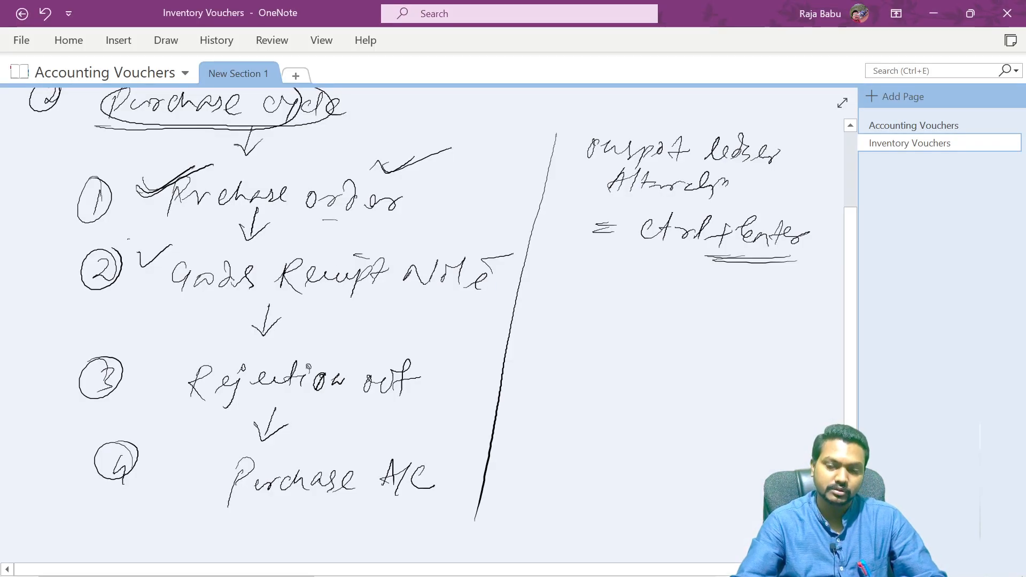
key(alt+Tab)
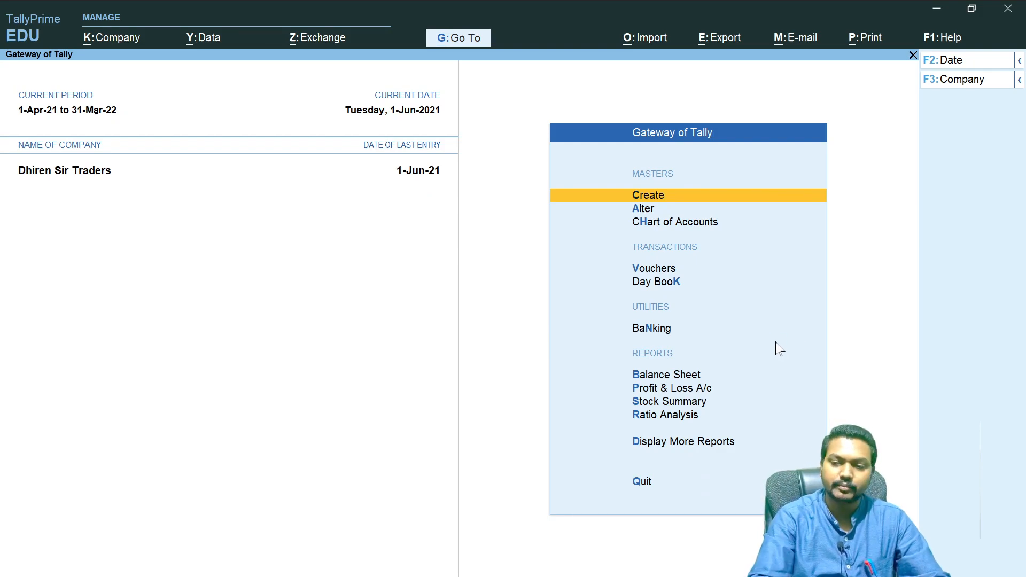
key(v)
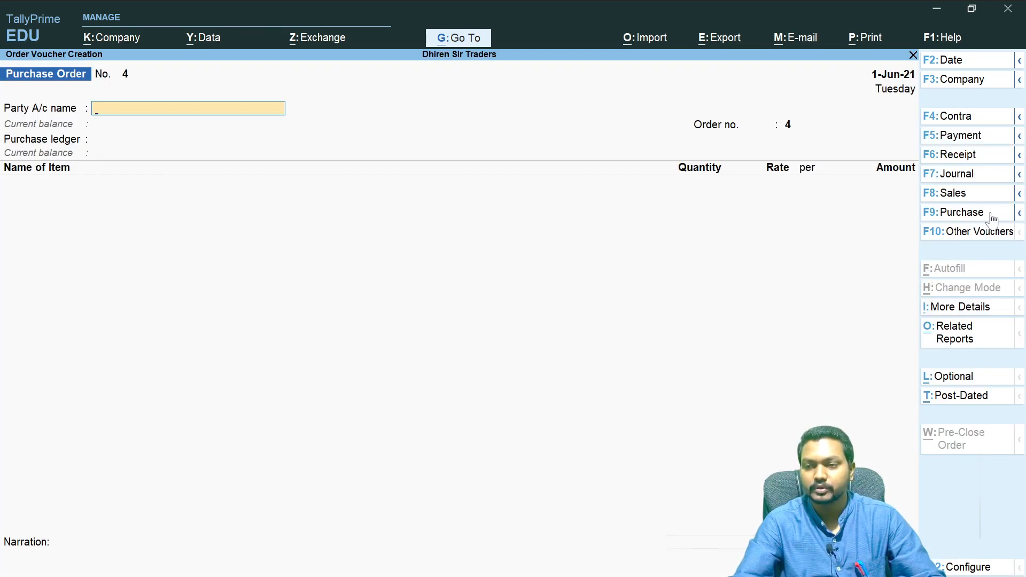
click(1019, 213)
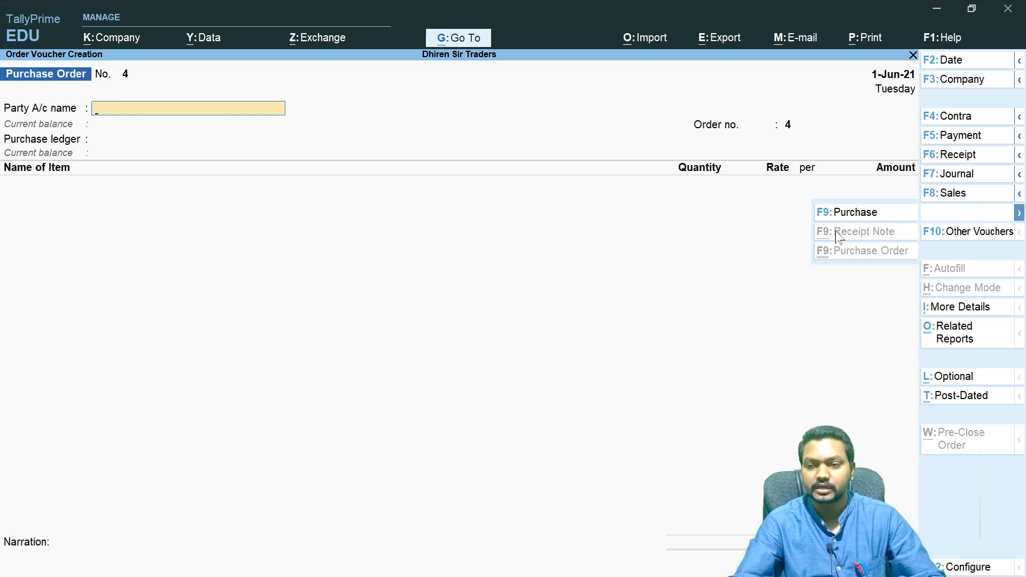
click(974, 239)
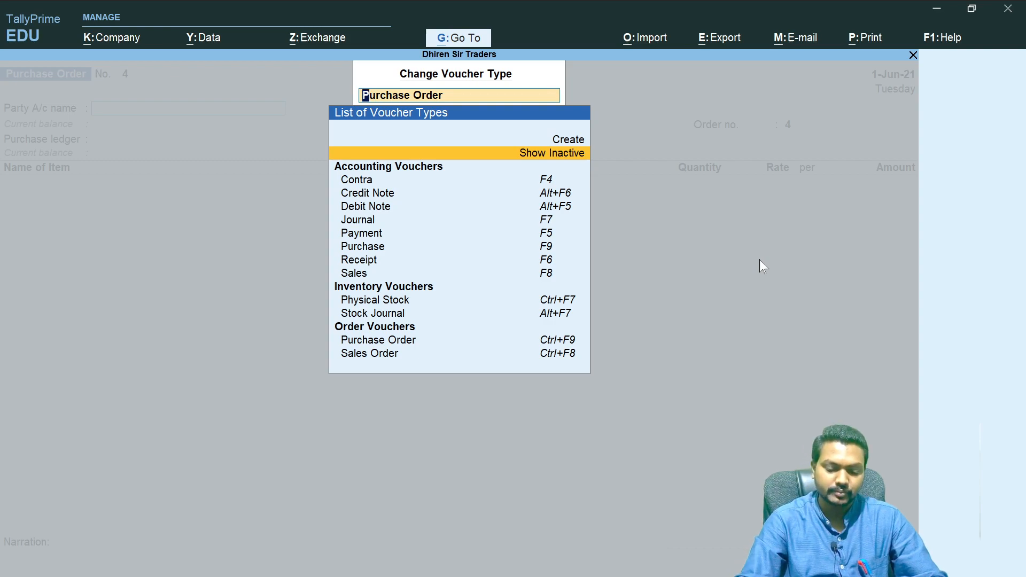
key(Return)
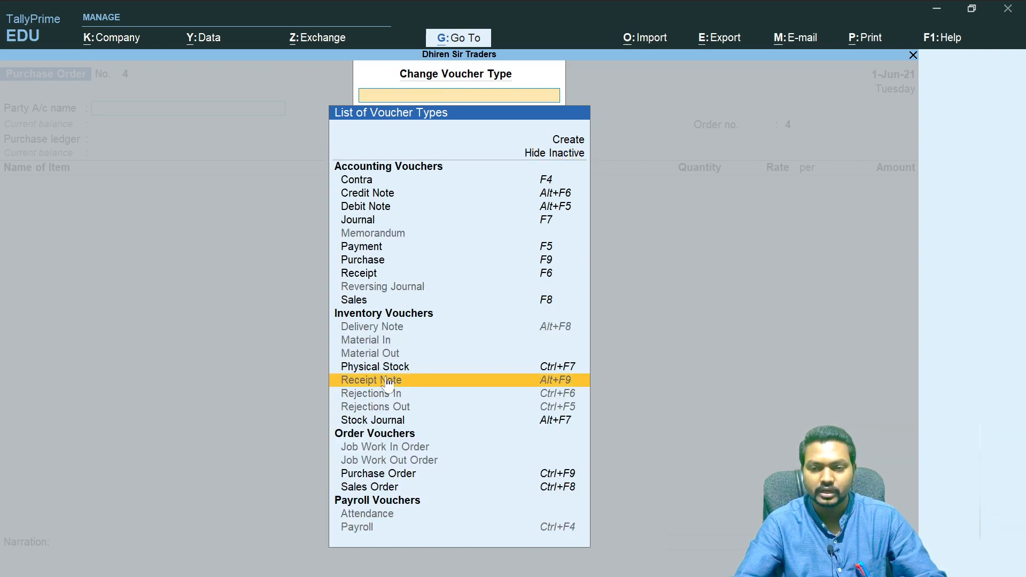
click(565, 382)
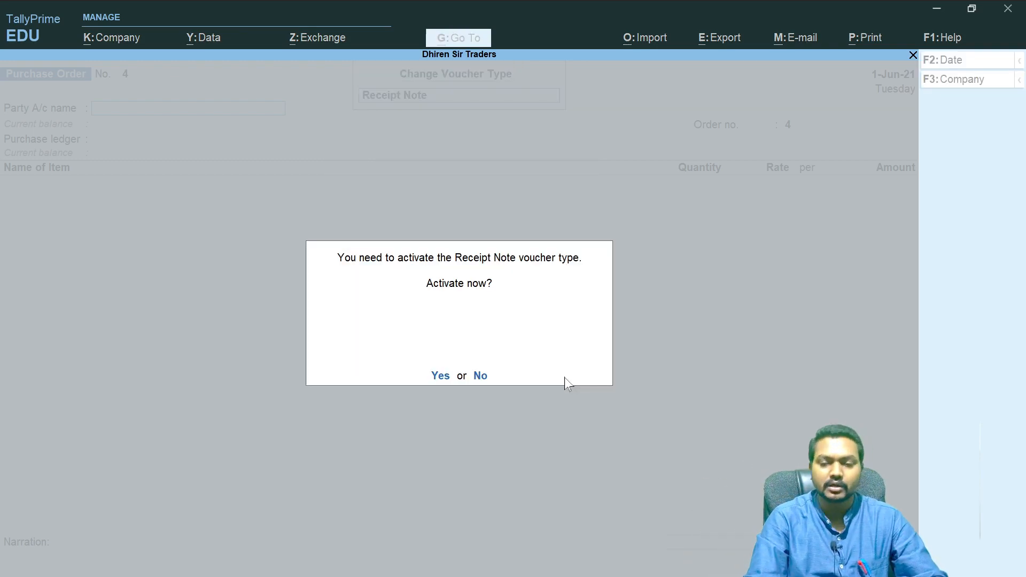
key(y)
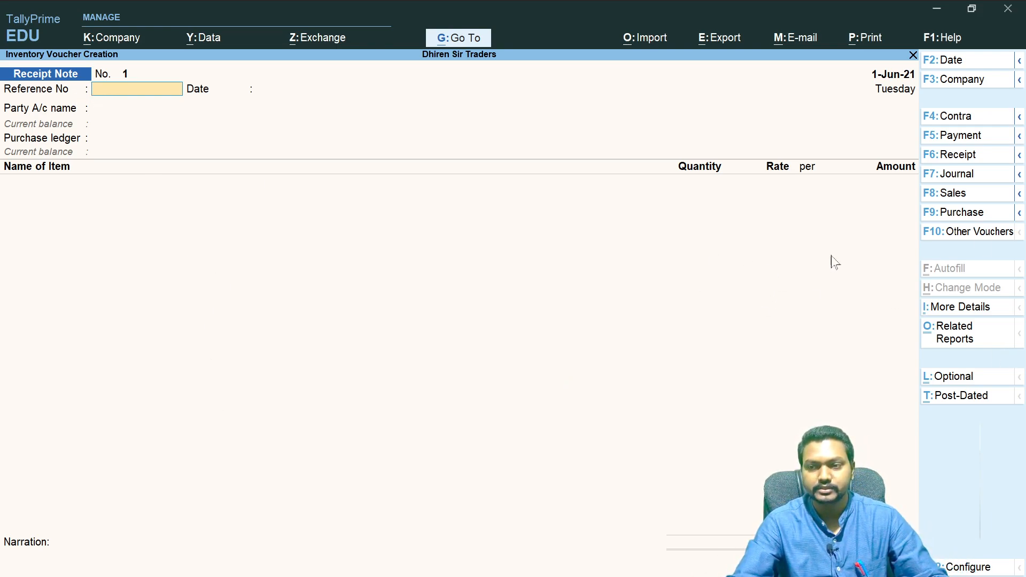
- Check the purchase-related voucher types offered in voucher entry and return to the Gateway of Tally
click(1019, 213)
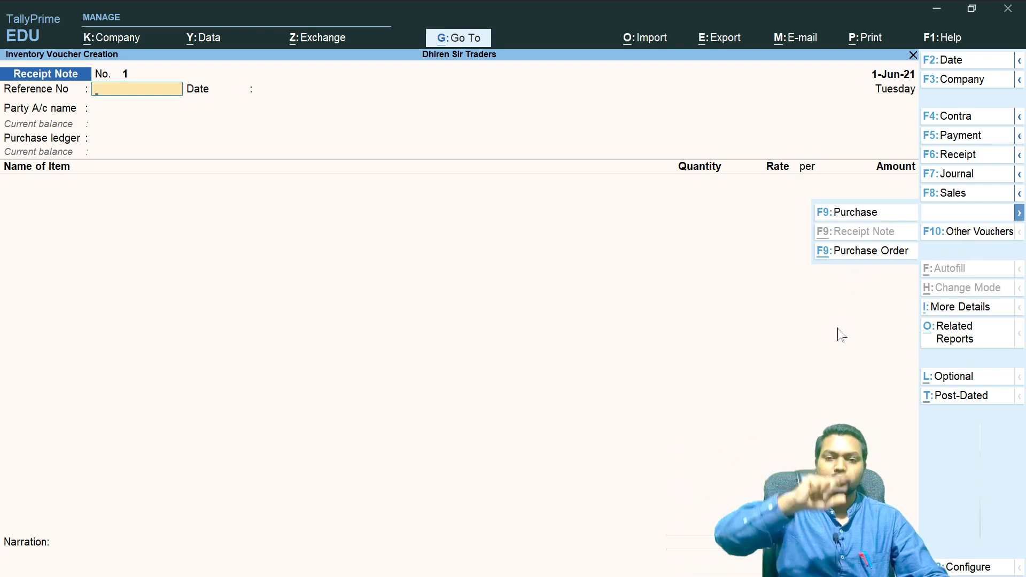
key(Escape)
key(Escape)
key(Escape)
key(Escape)
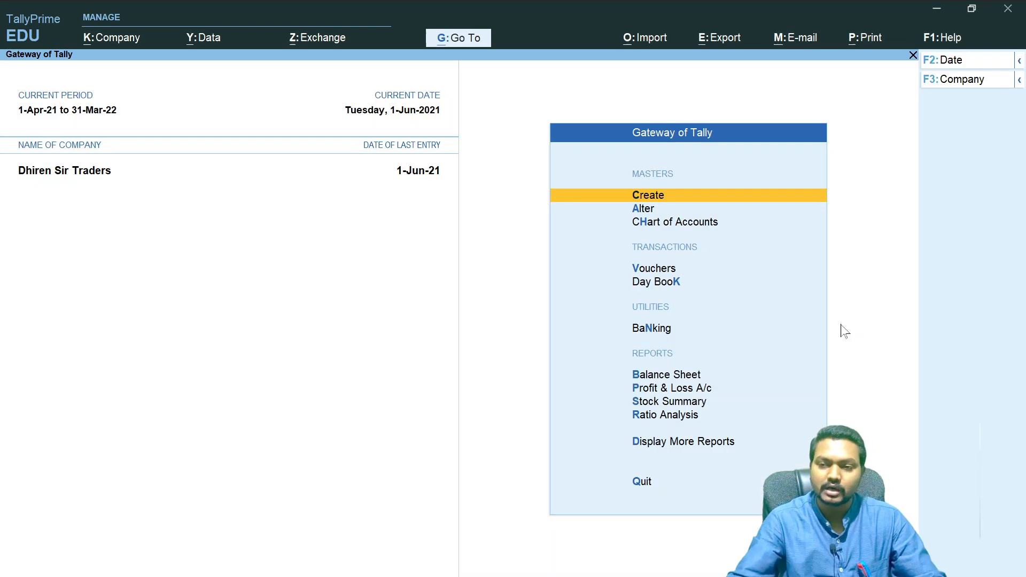
- Open the Receipt Note voucher type's alteration screen to examine its settings and exit without saving
key(Down)
key(Return)
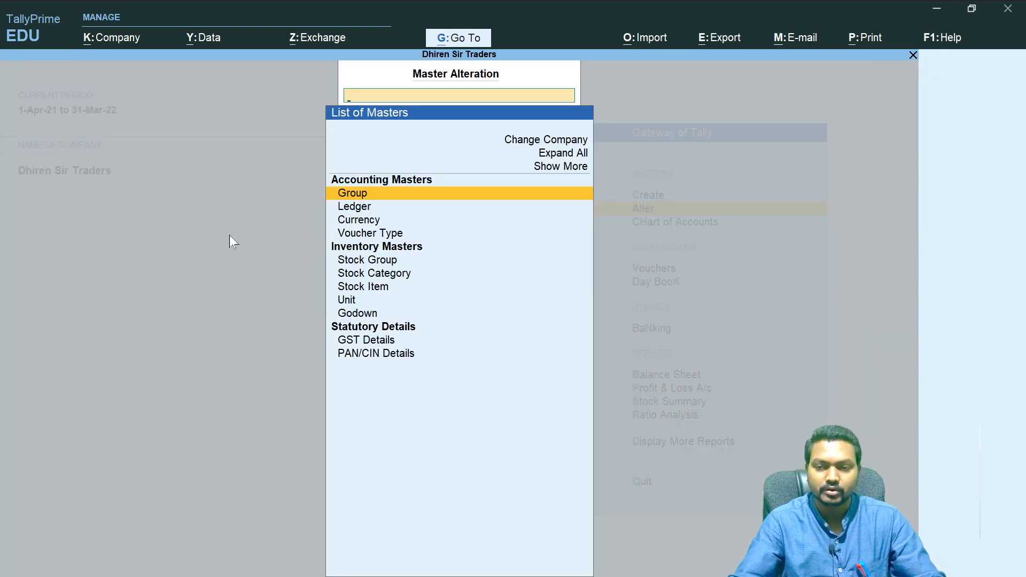
click(425, 239)
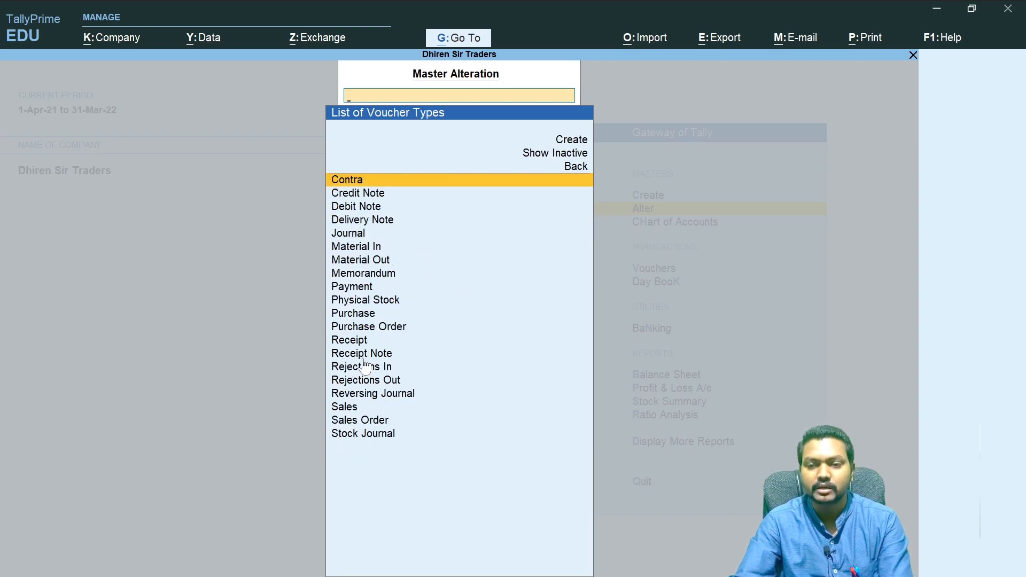
key(Down)
key(Down)
key(Down)
key(Down)
key(Down)
key(Down)
key(Down)
key(Down)
key(Down)
key(Down)
key(Down)
key(Down)
key(Down)
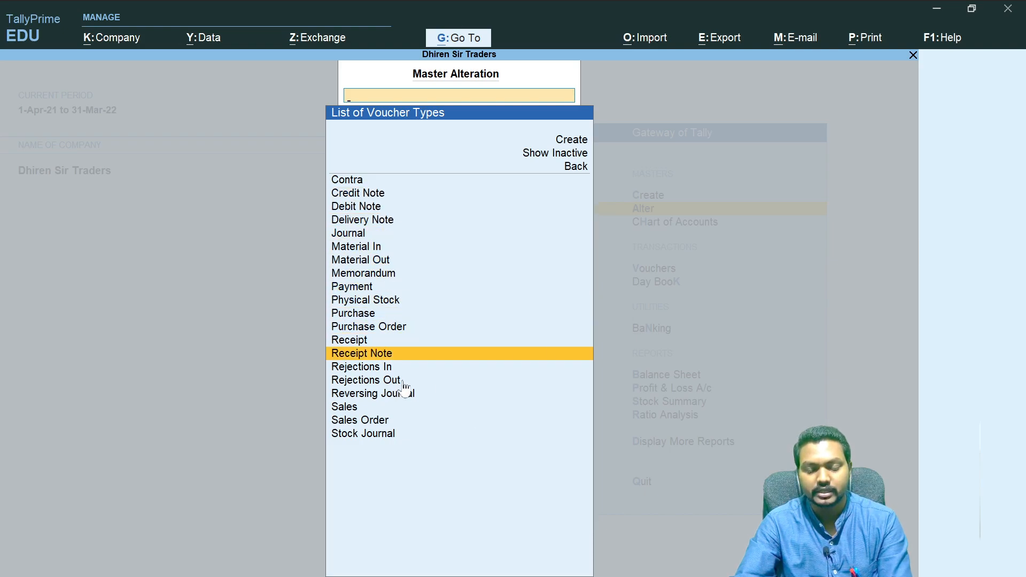
key(Return)
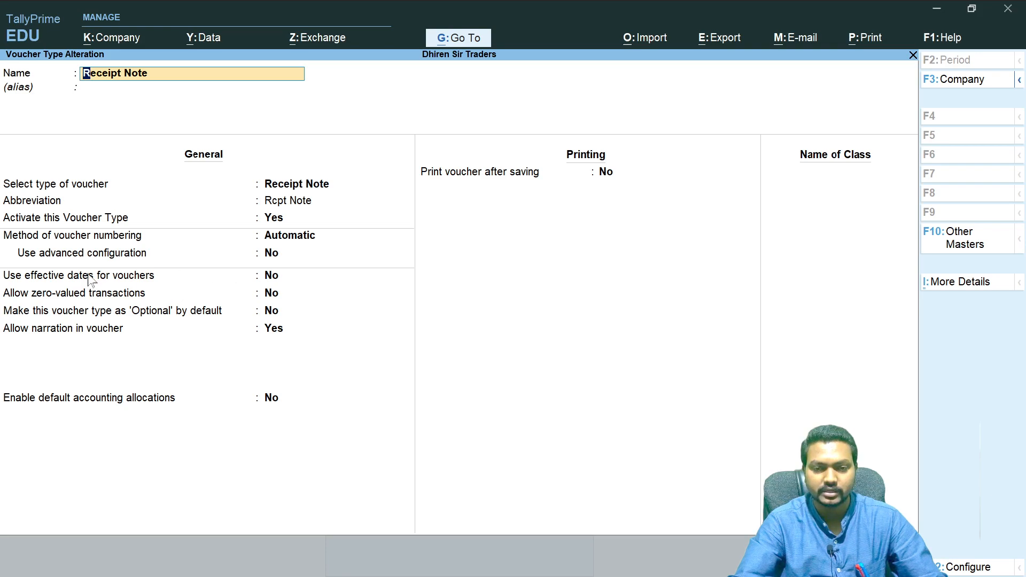
key(BackSpace)
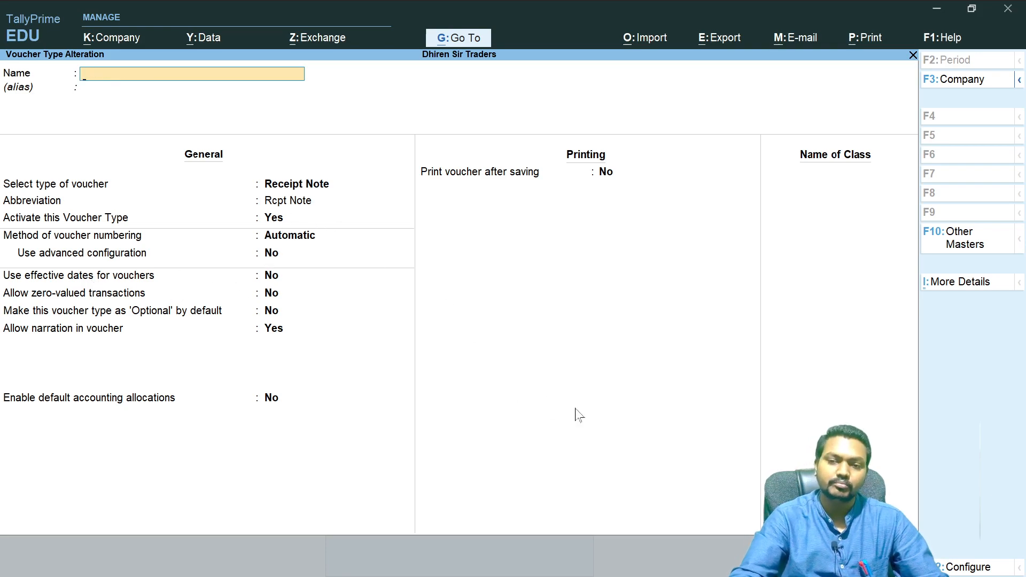
key(Escape)
key(Escape)
key(Escape)
key(Escape)
key(Escape)
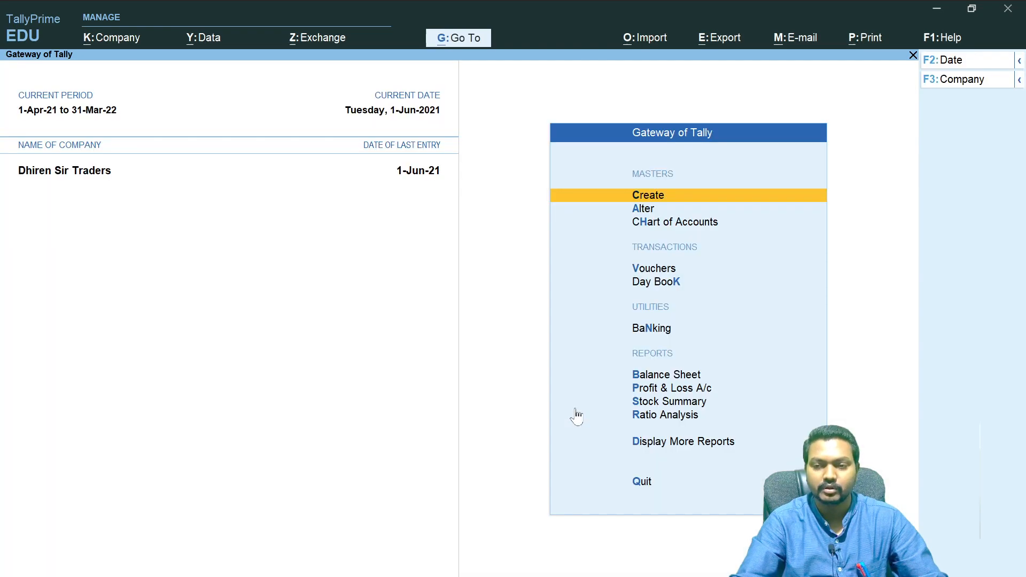
- Start a Receipt Note voucher dated 2-Jun-21 and enter reference number 0256/2020
key(v)
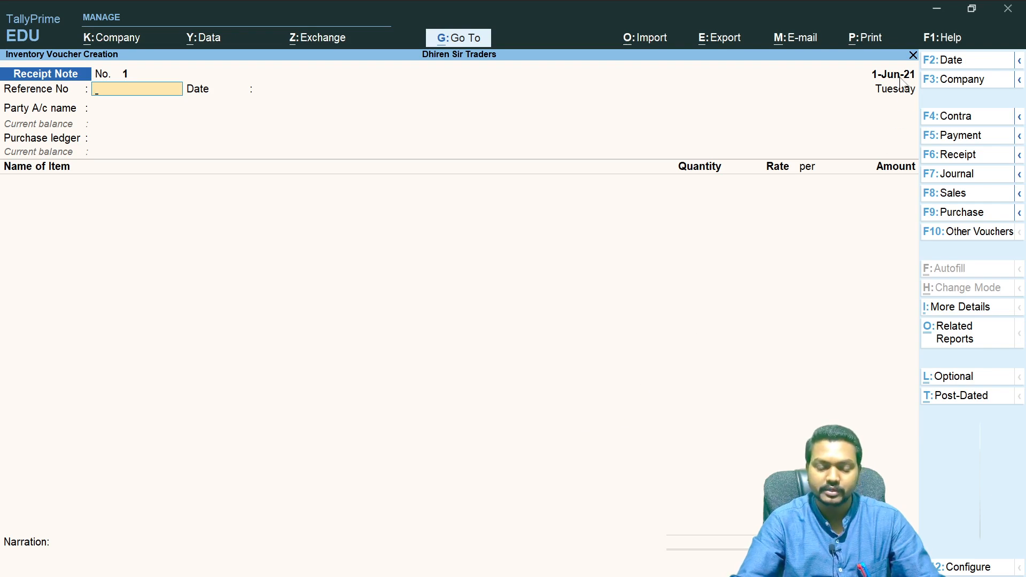
key(F2)
key(Return)
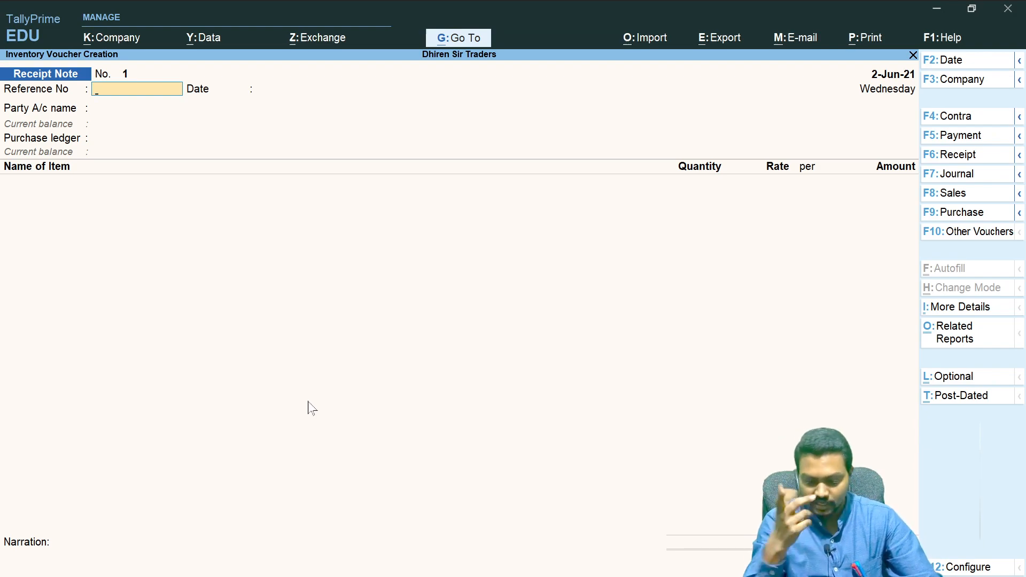
text(0256/25021)
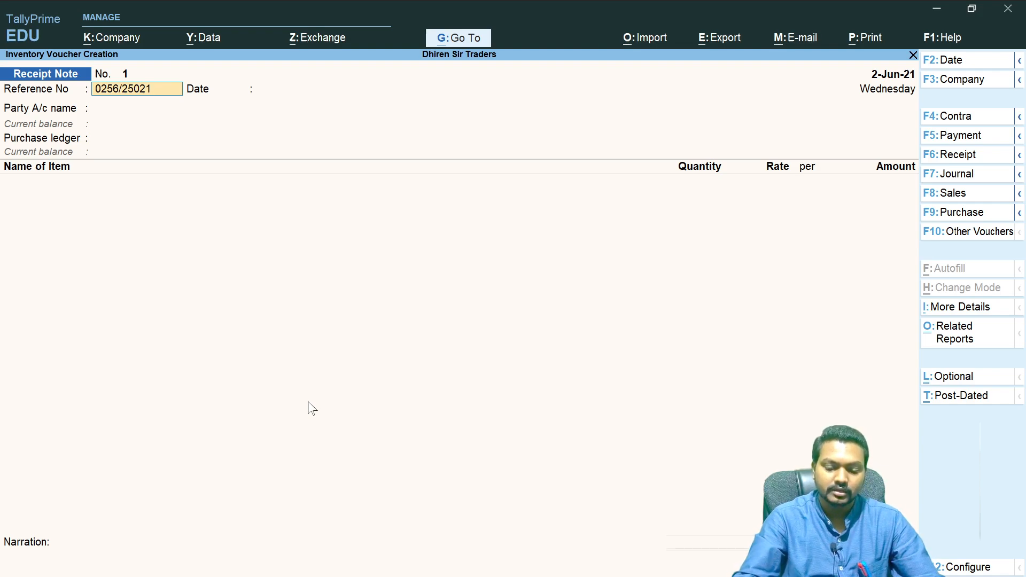
key(BackSpace)
key(BackSpace)
key(BackSpace)
key(BackSpace)
text(020)
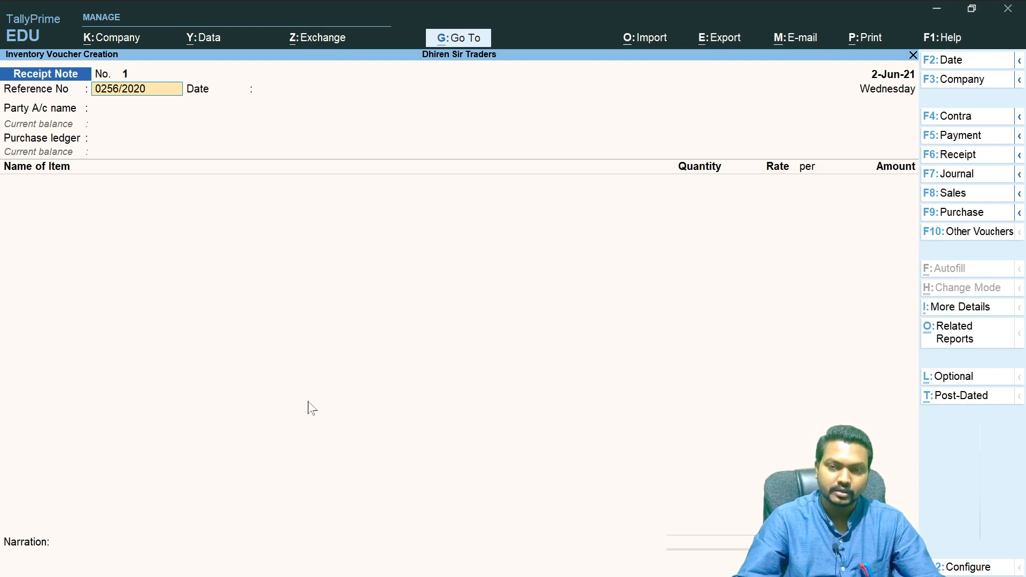
- Keep the 2-Jun-21 date, select Agarwalla Electronics Pvt Ltd as party, and link order number 3 in the order details
key(Return)
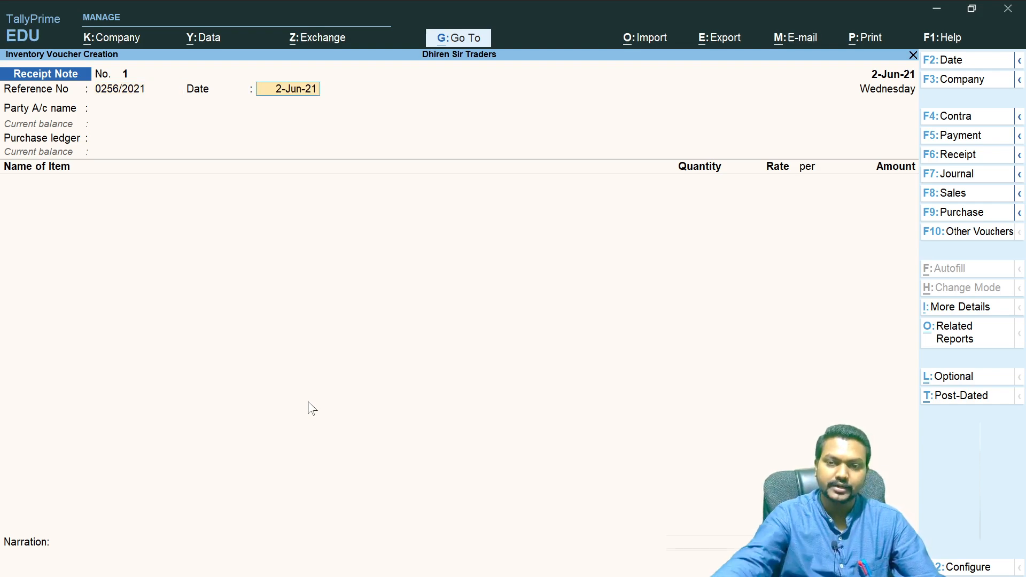
key(Return)
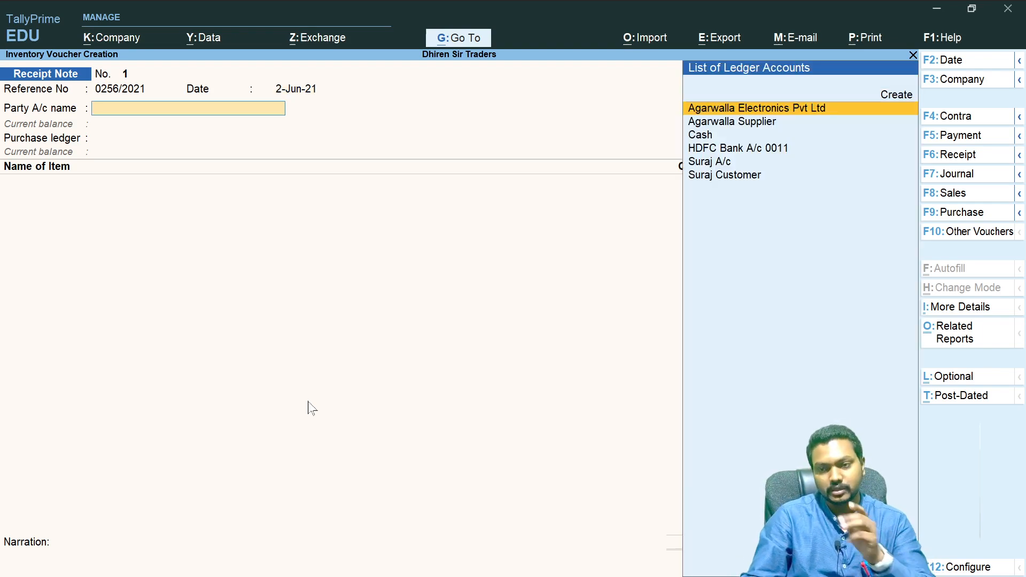
key(Return)
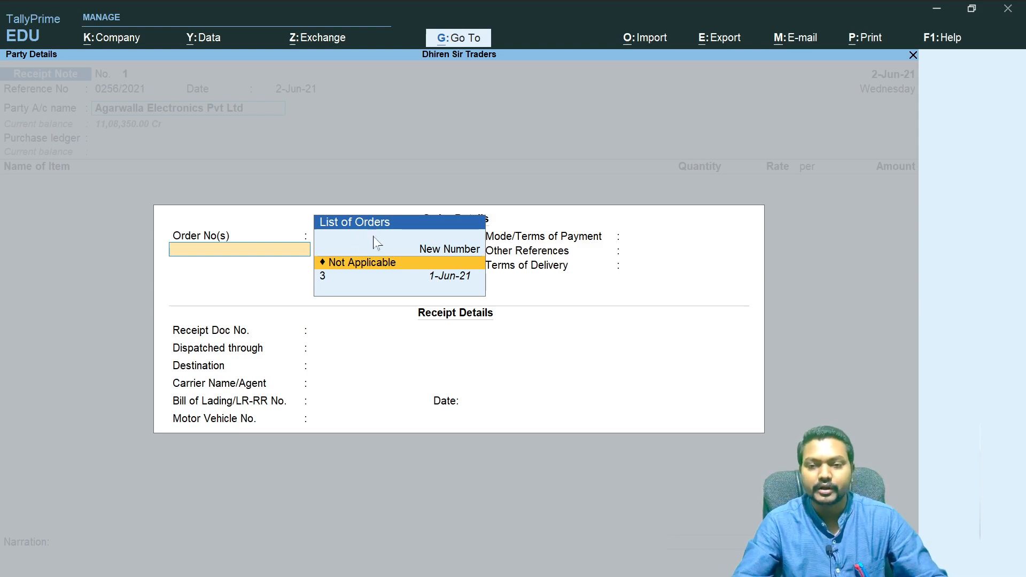
click(337, 281)
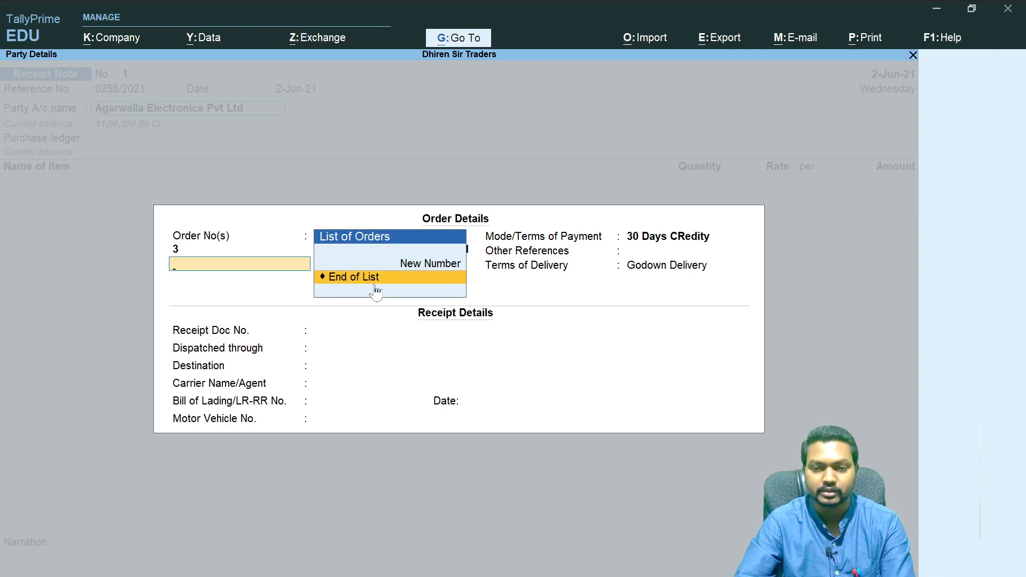
key(Return)
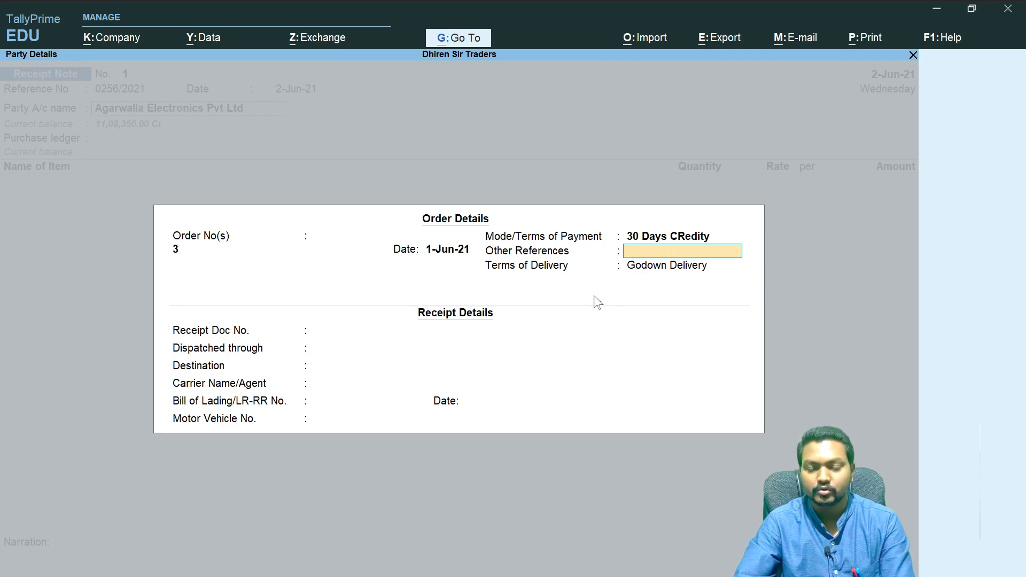
key(Return)
key(Return)
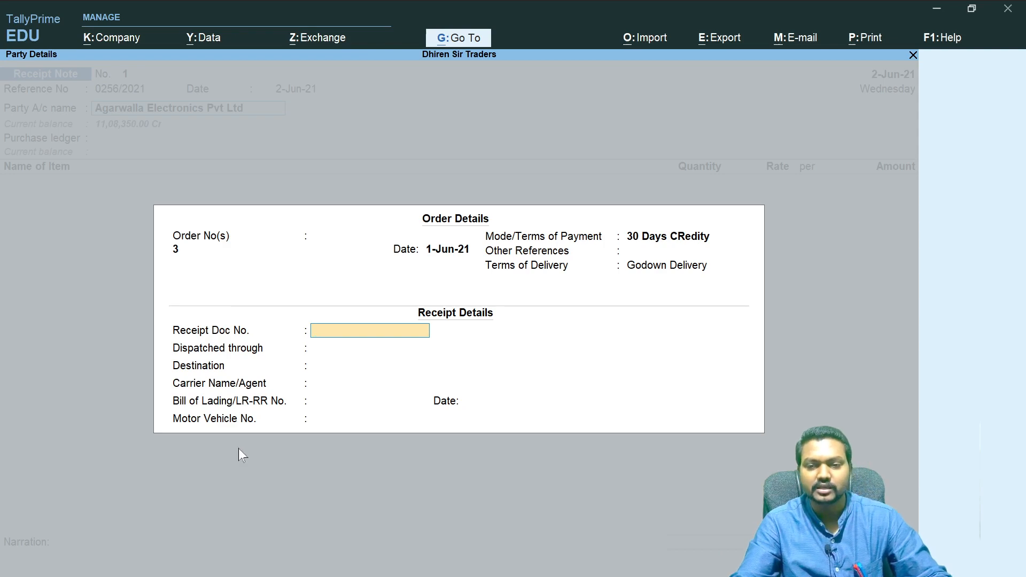
- Accept the party details, keep Purchase Order as the purchase ledger and Purchase Taxable as the tax classification
key(ctrl)
key(ctrl+a)
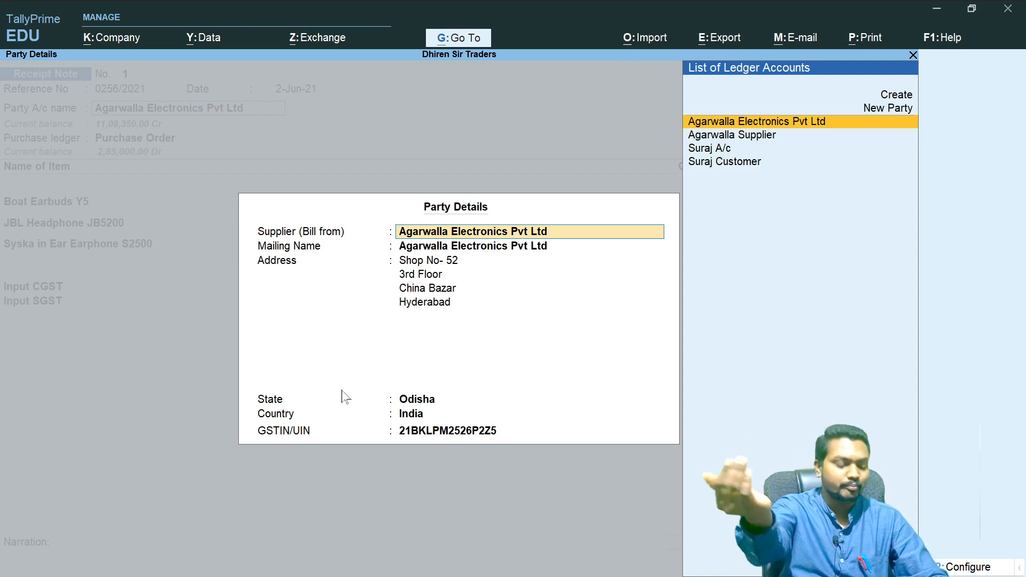
key(ctrl+a)
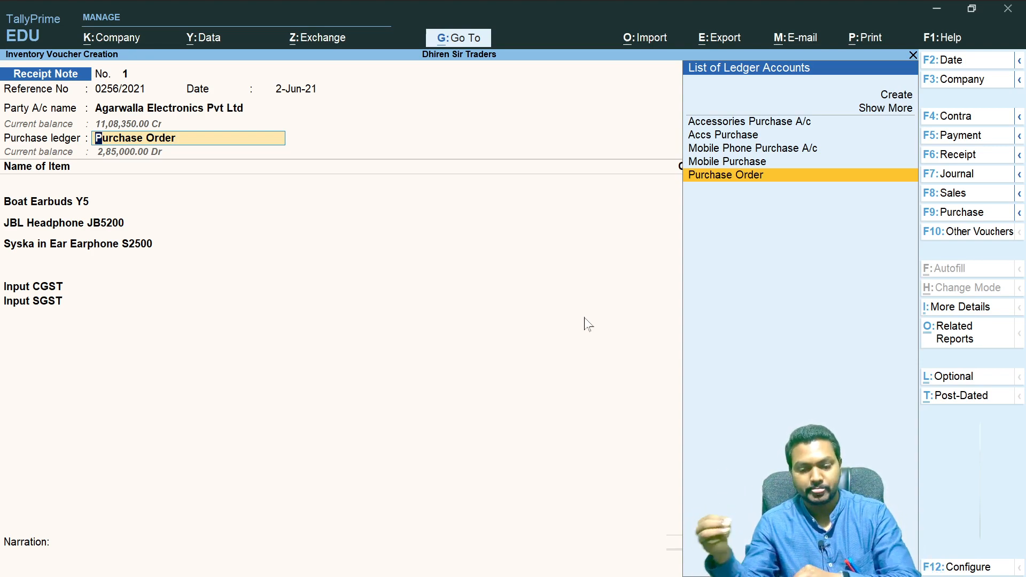
key(Return)
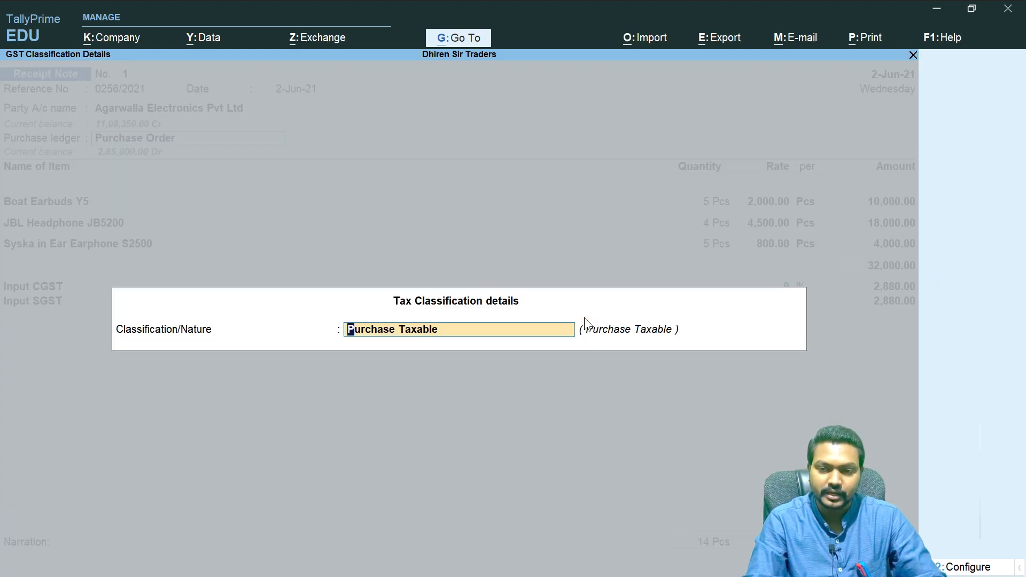
key(Return)
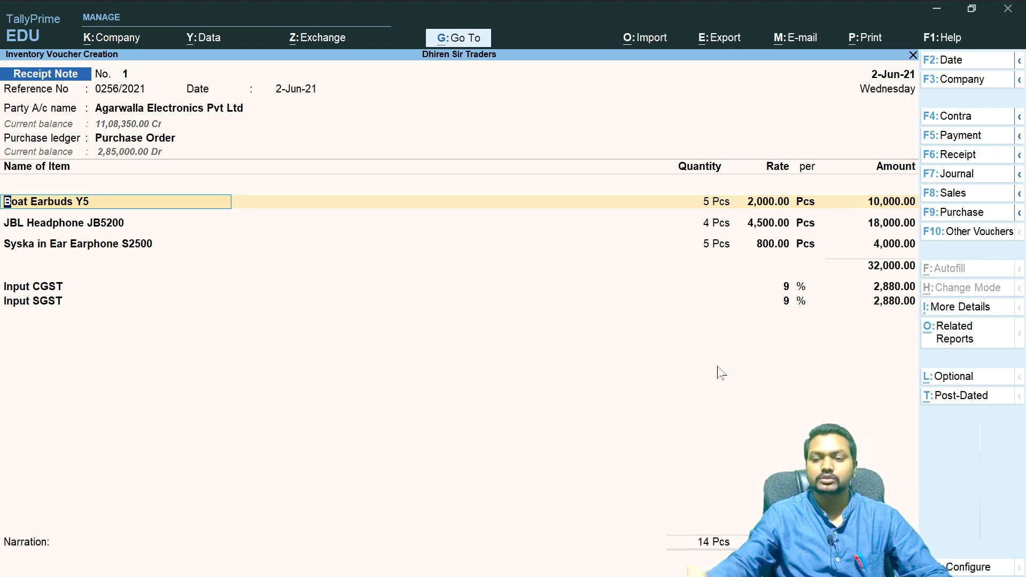
- Enter the narration "Being Purchase Order Received by Store Keeper vide GRN - 0256/2021" and save the Receipt Note
click(46, 563)
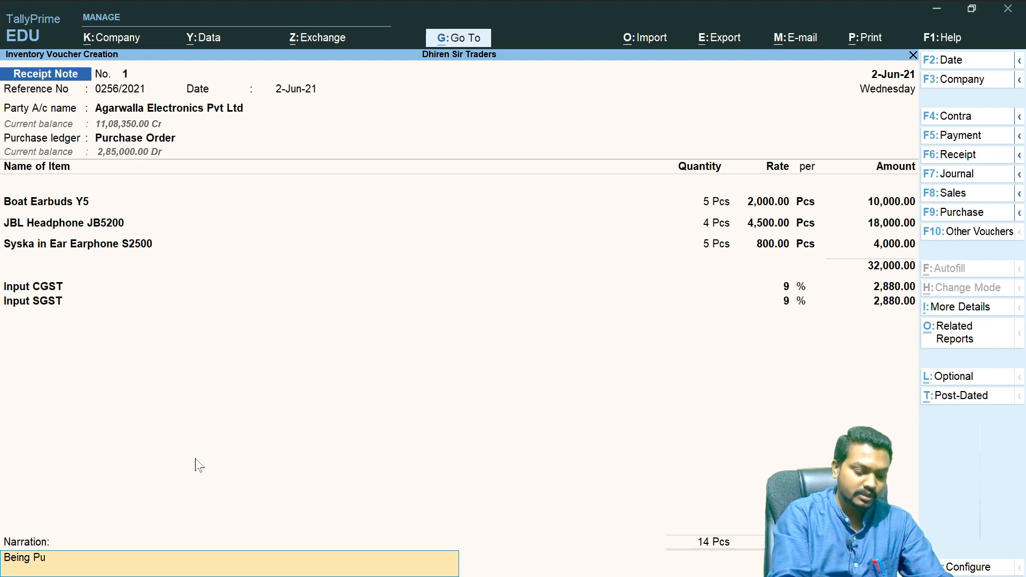
text(Being Purchase O)
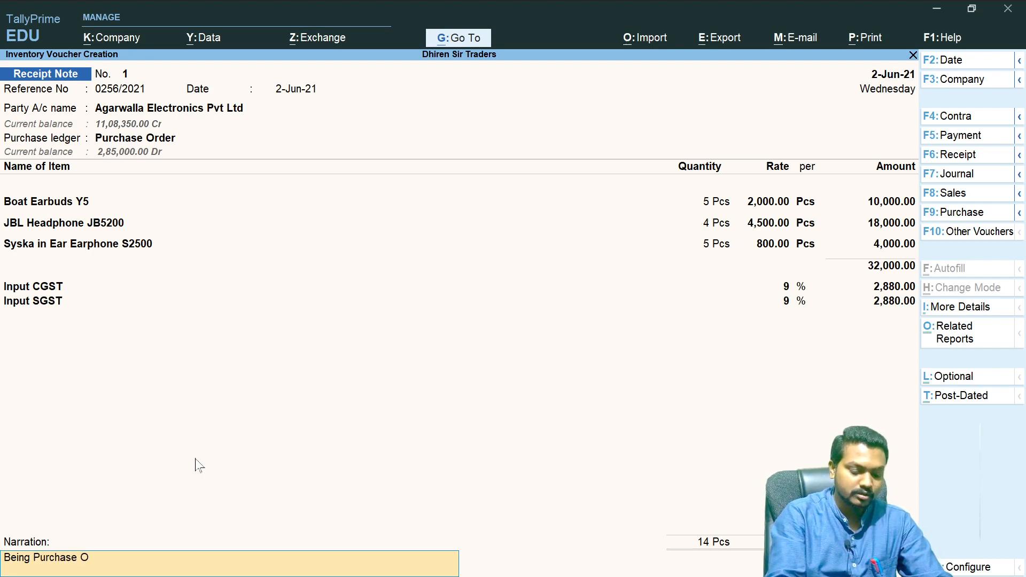
text(rder Received b)
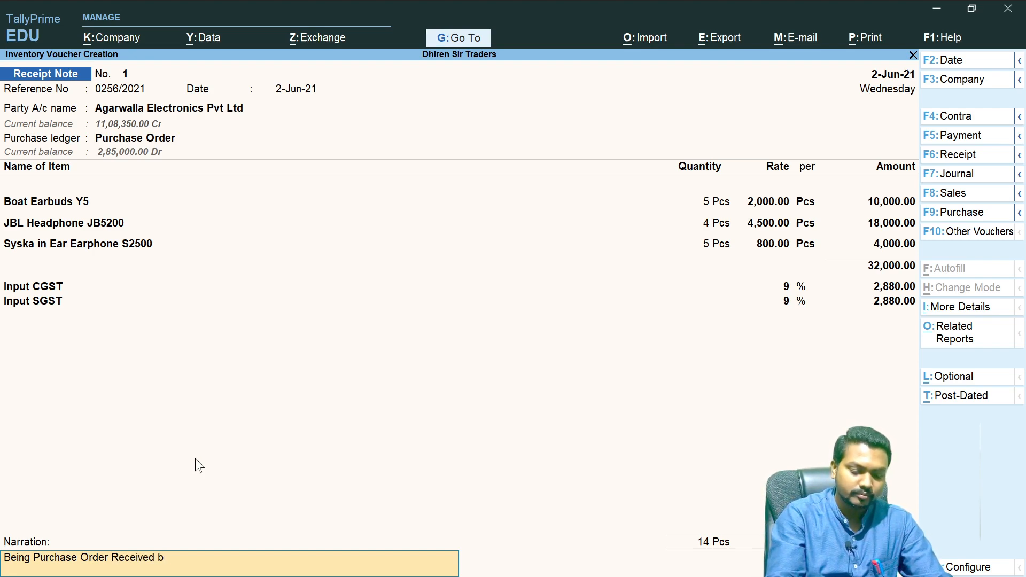
text(y St)
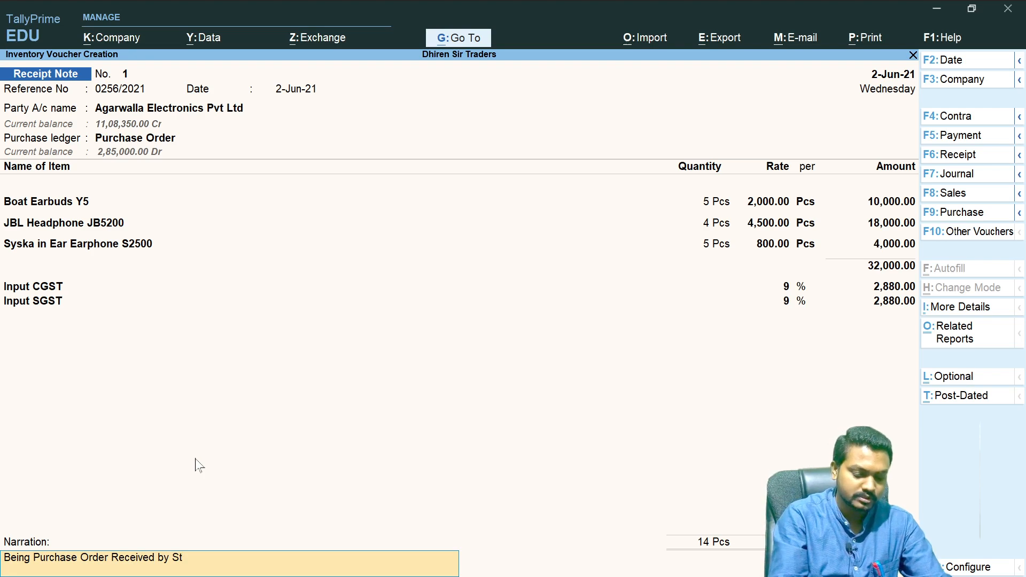
text(ore Keeper vid)
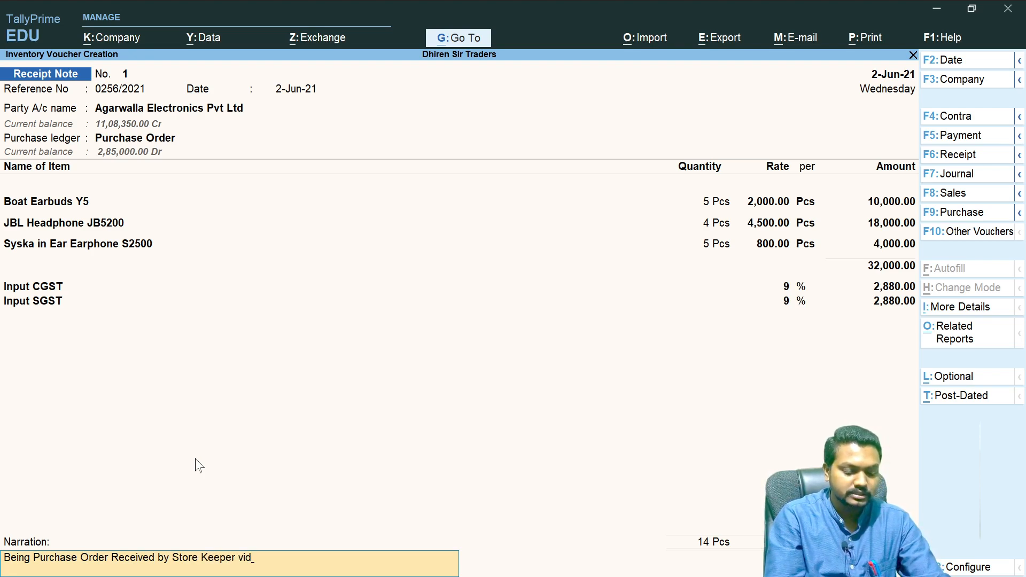
text(e GRN)
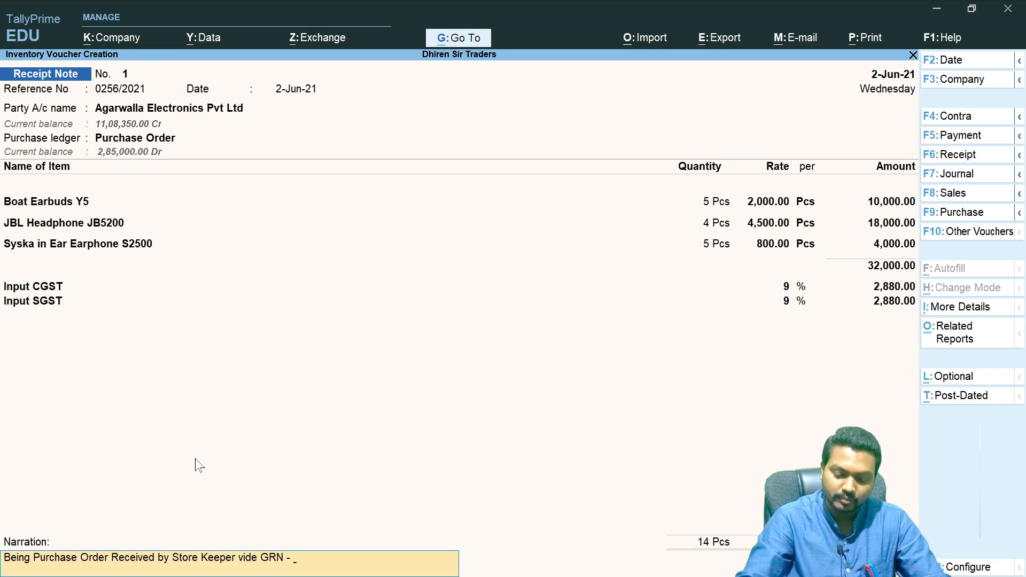
text(- 0256)
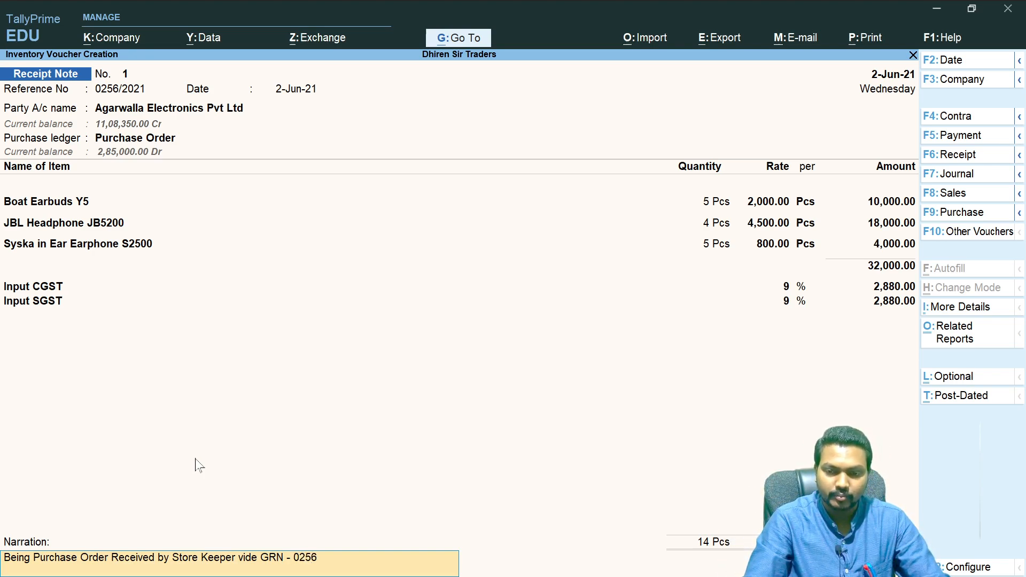
text(/202)
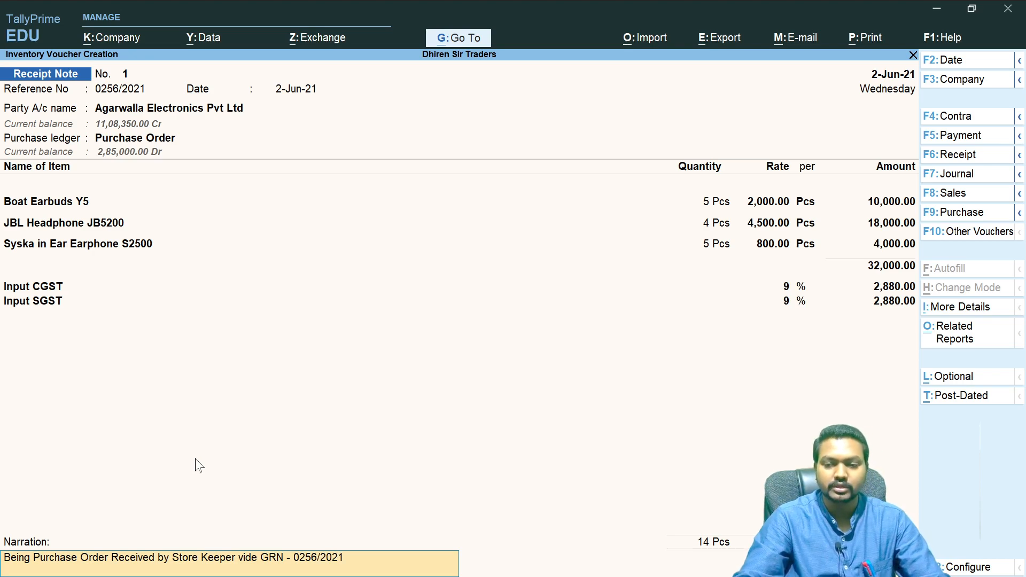
text(1)
key(Return)
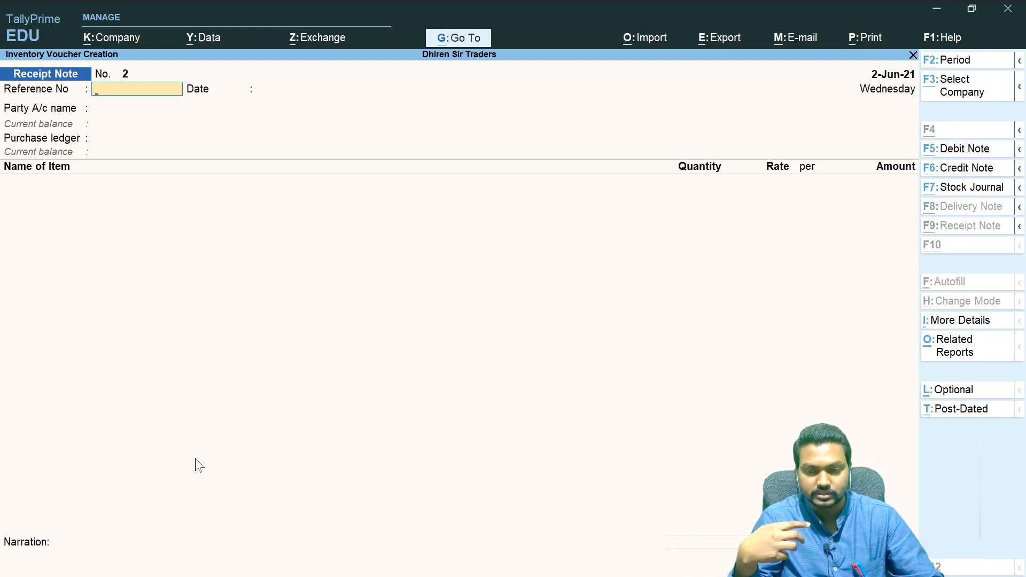
- Switch to OneNote, tick the Rejection out stage in the purchase cycle notes, and switch back to TallyPrime
key(alt+Tab)
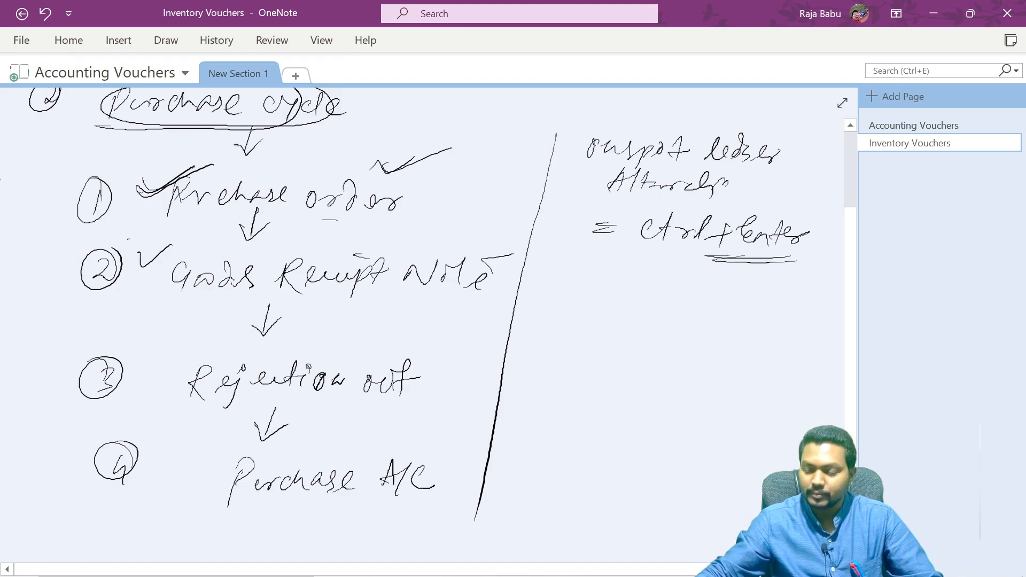
drag(148, 370, 212, 344)
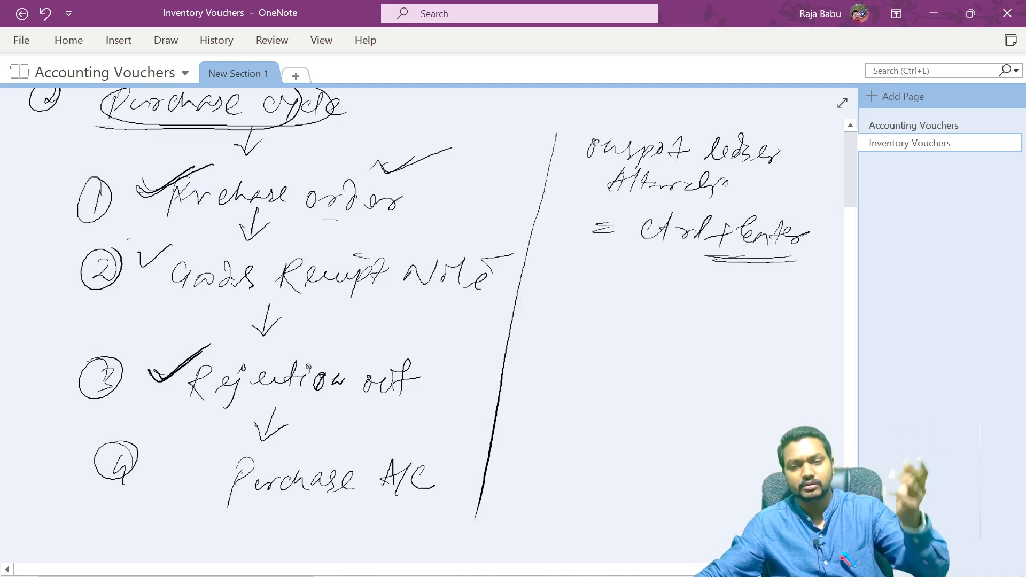
drag(435, 361, 482, 348)
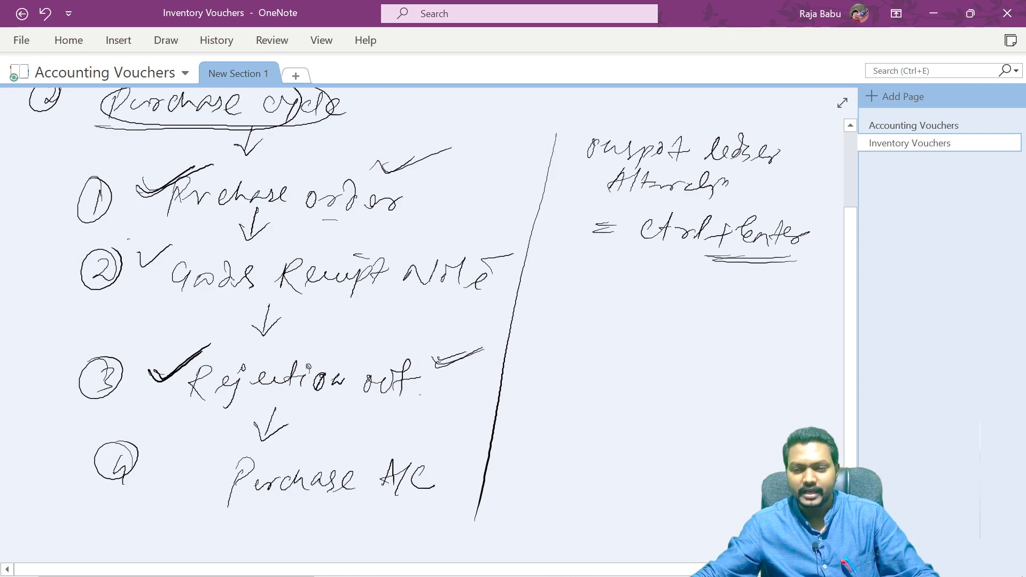
drag(436, 363, 486, 348)
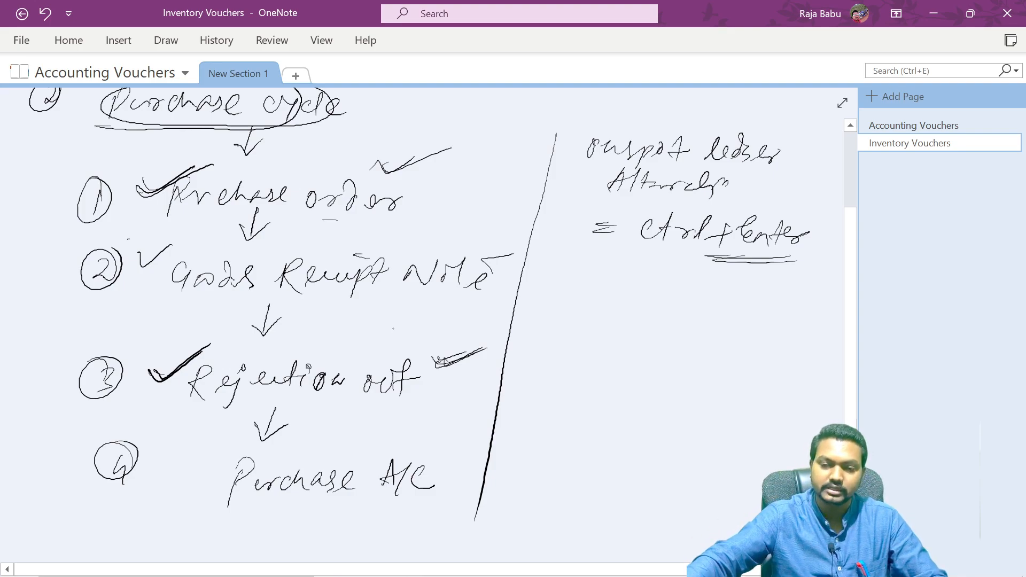
key(alt+Tab)
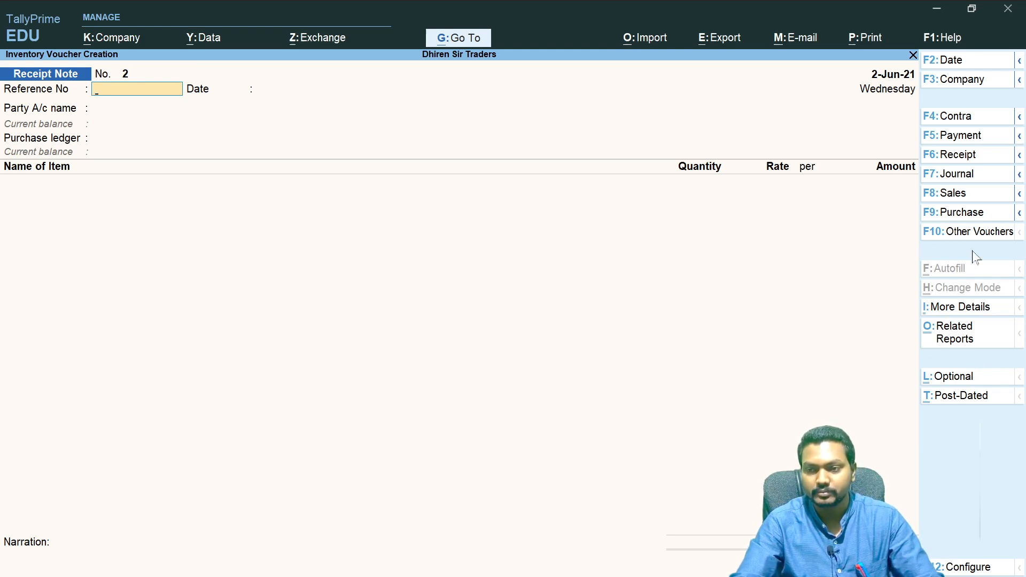
- Change the voucher type to Rejections Out, showing inactive types and activating it
click(972, 233)
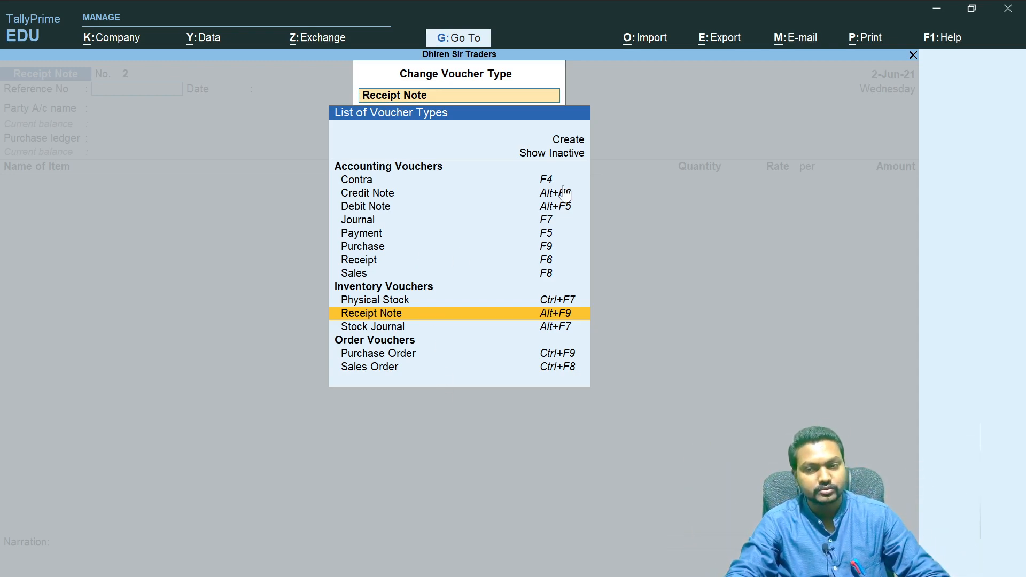
click(565, 155)
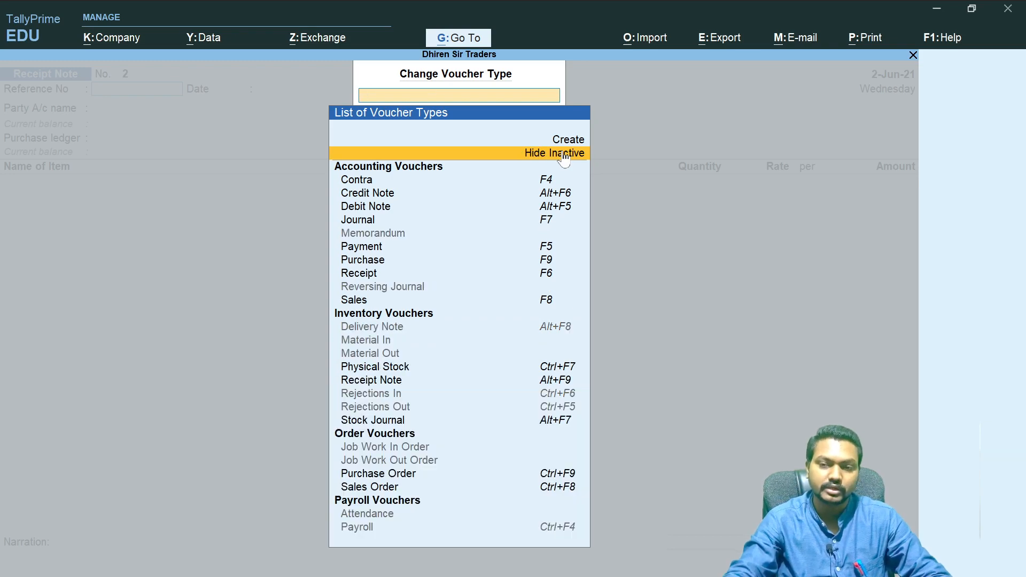
click(449, 412)
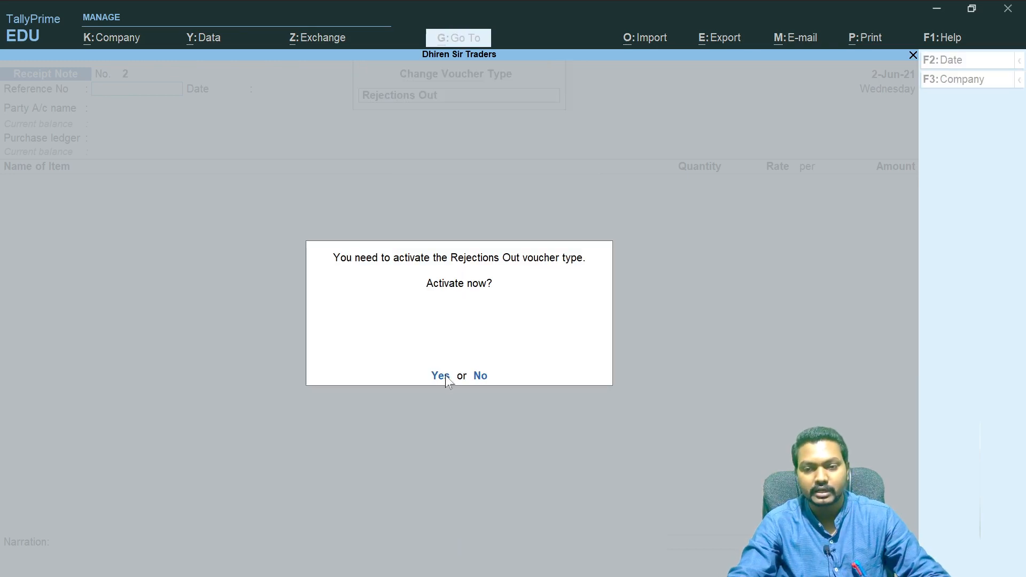
key(y)
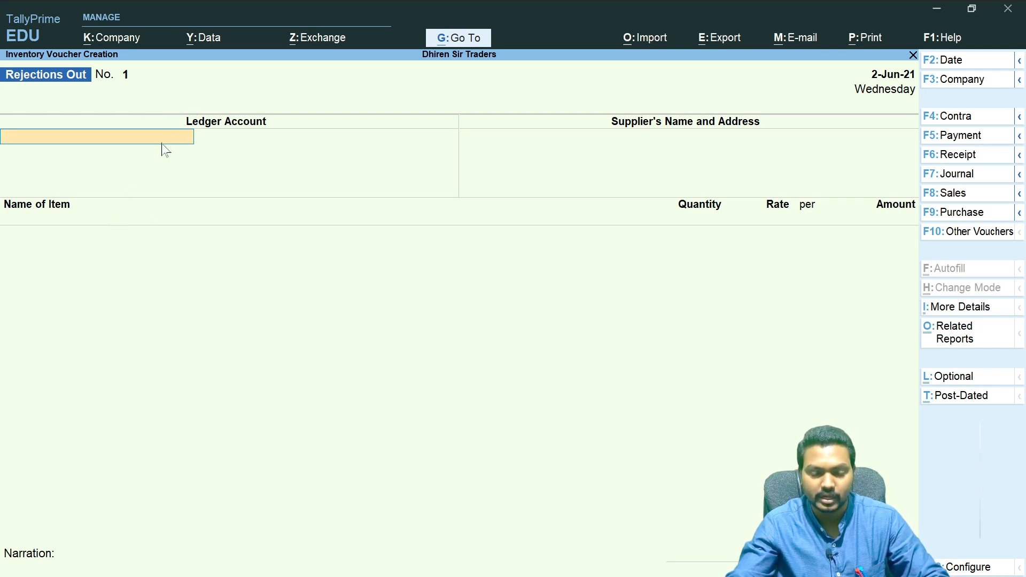
- Select Agarwalla Electronics Pvt Ltd as the ledger account and accept the supplier's name and address
text(Ag)
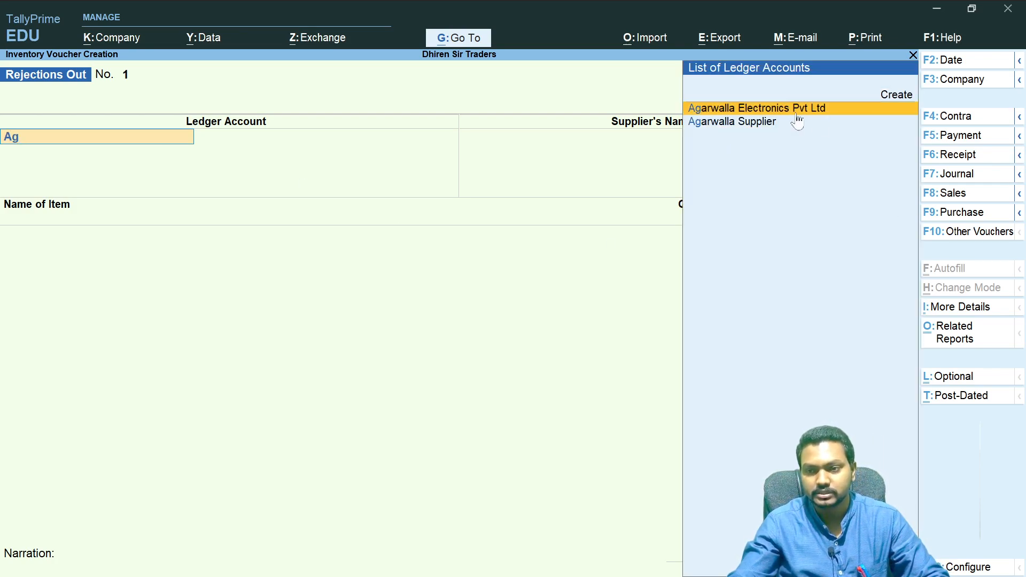
key(Return)
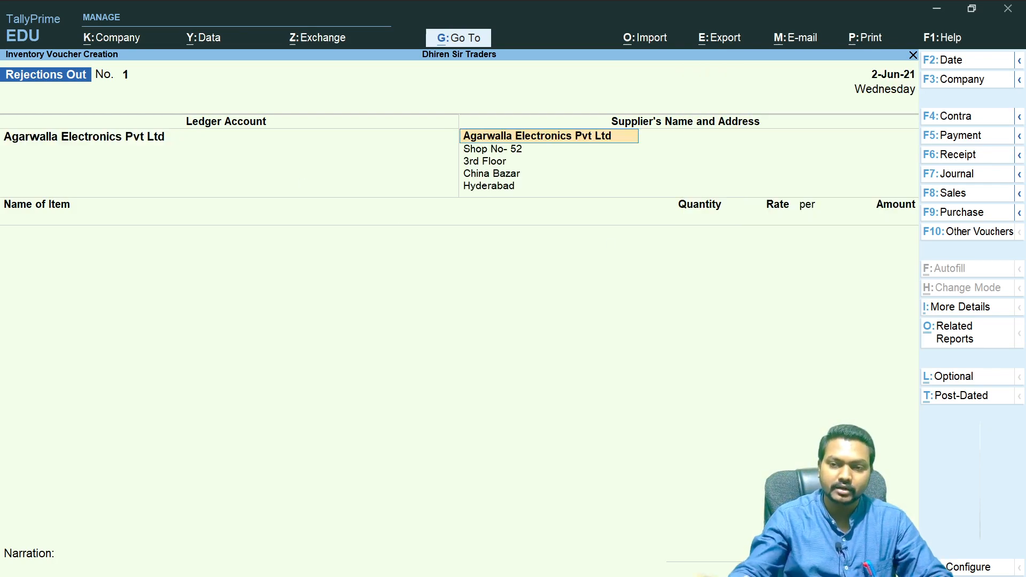
key(Return)
key(Return)
key(Return)
key(Return)
key(Return)
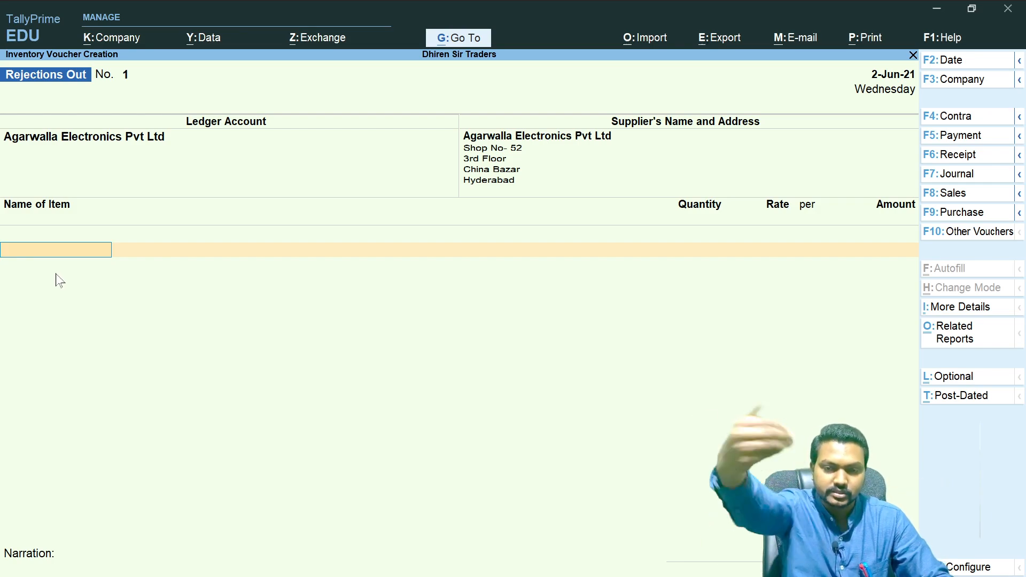
- Add Boat Earbuds Y5 as the rejected item and allocate it to tracking number 0256/2021
key(space)
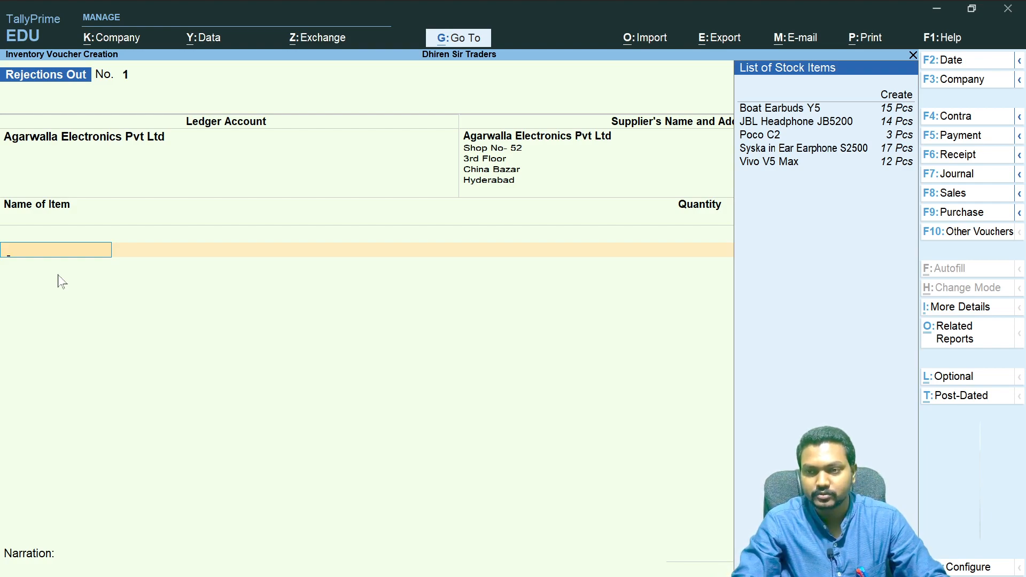
key(Down)
key(Down)
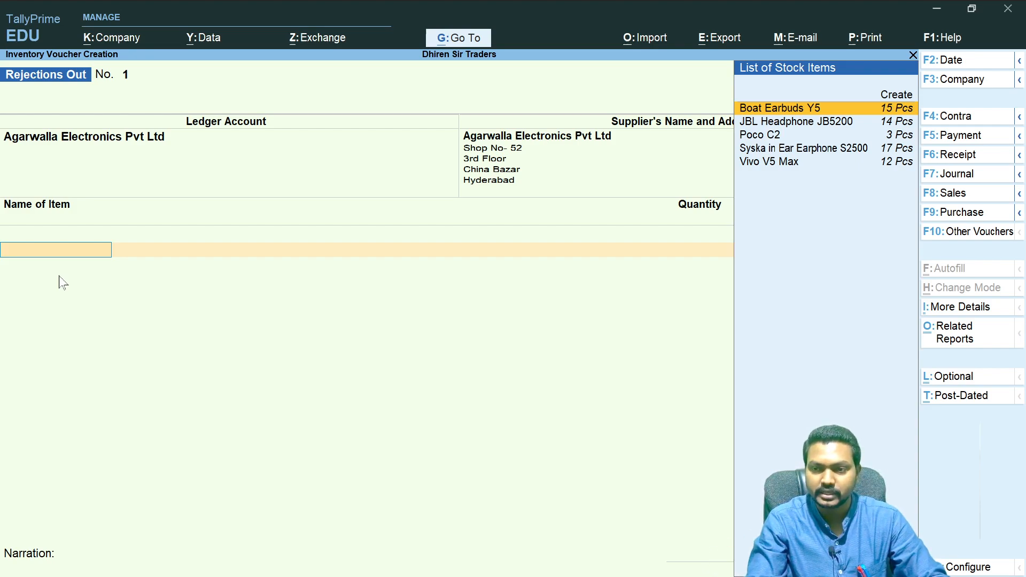
key(Return)
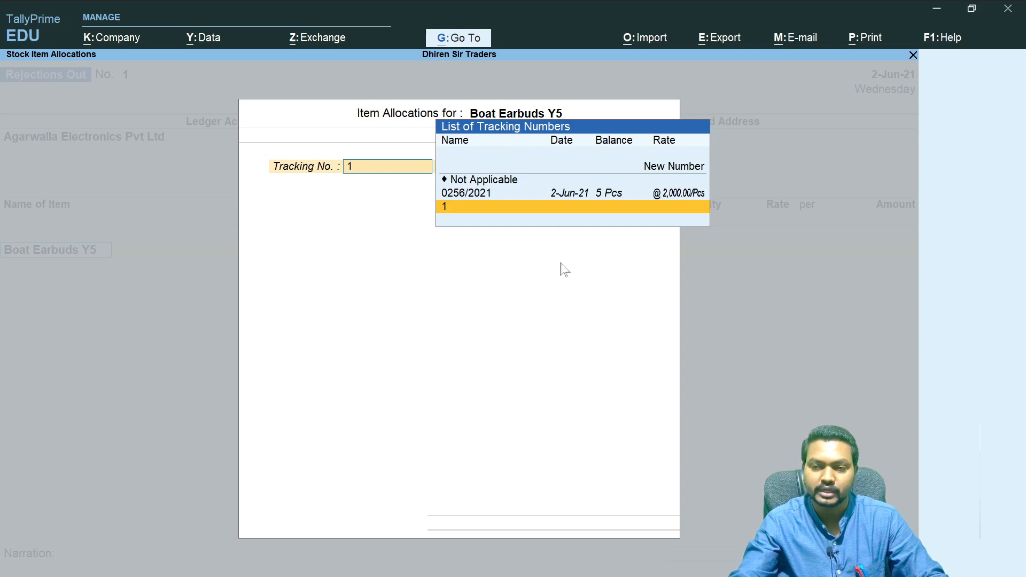
key(Up)
key(Return)
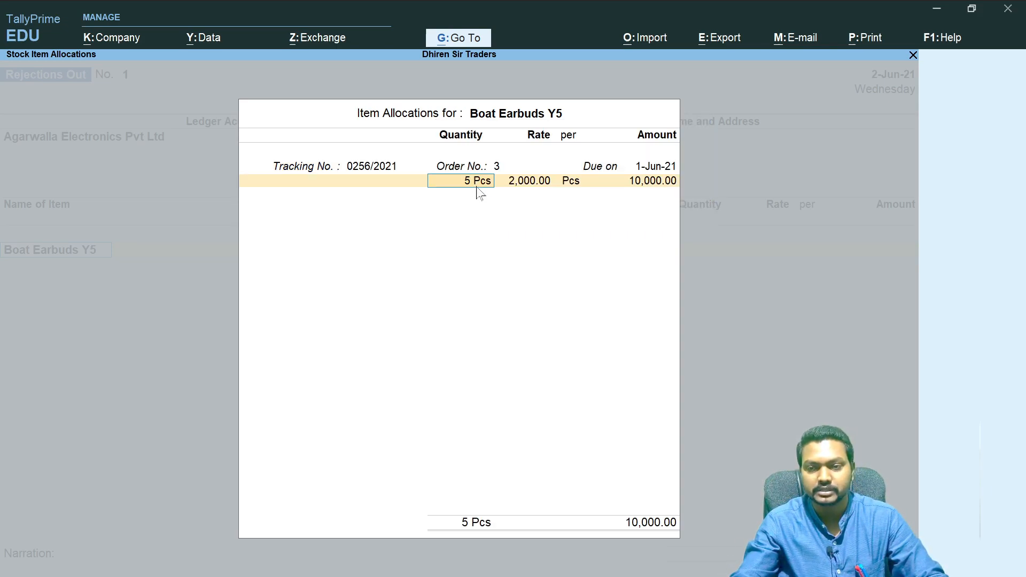
- Set the Boat Earbuds Y5 rejected quantity to 1 Pcs and close its tracking allocation
text(1)
key(Return)
key(Return)
key(Return)
key(Return)
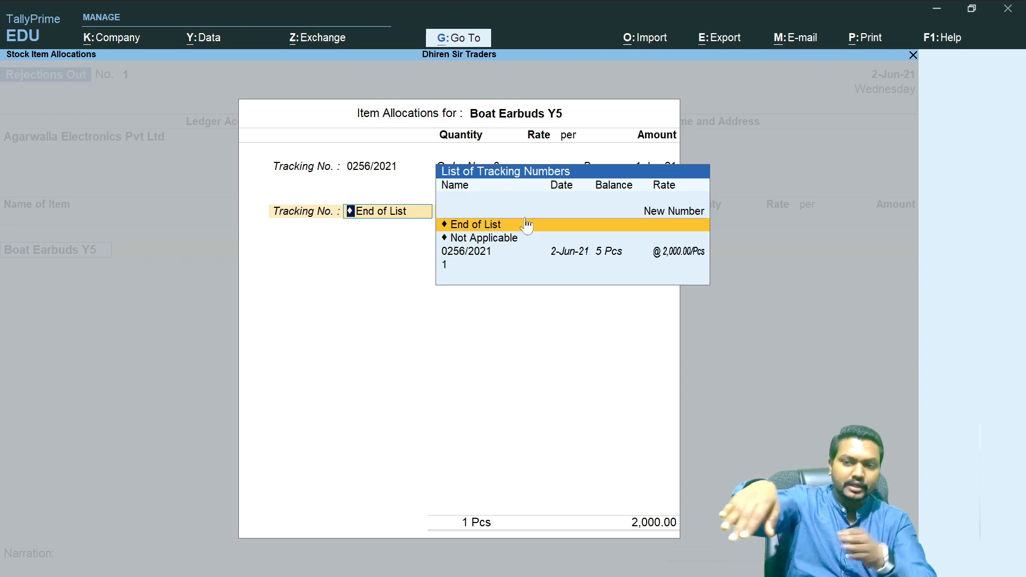
click(526, 224)
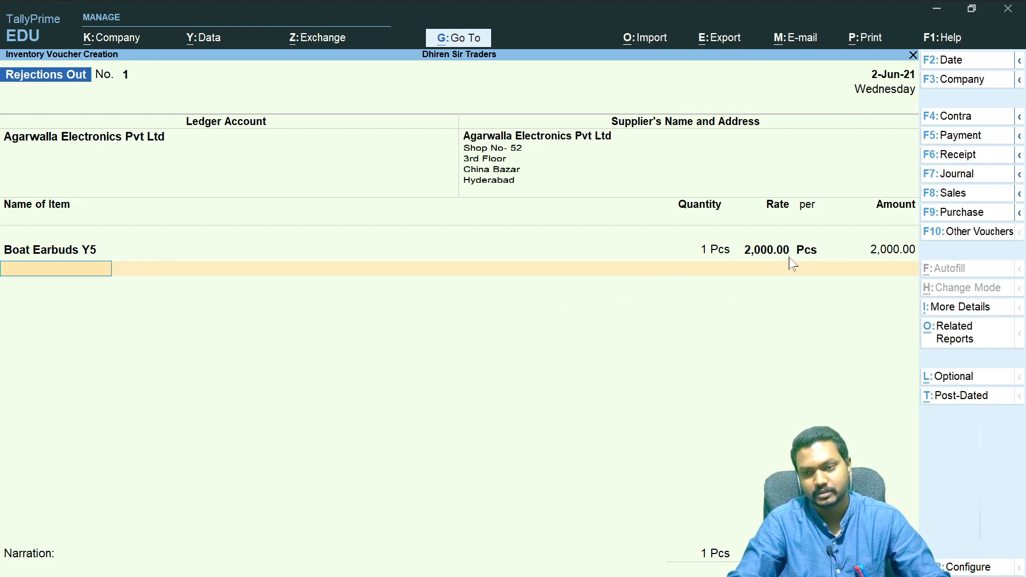
- Add JBL Headphone JB5200 allocated to tracking number 0256/2021 with a rejected quantity of 1 Pcs
key(space)
key(Down)
key(Down)
key(Down)
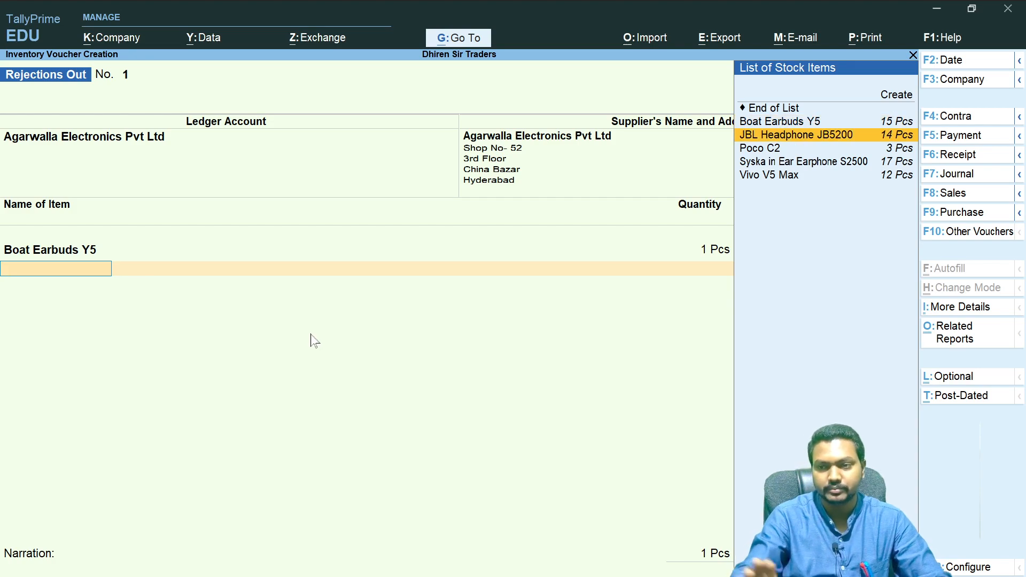
key(Return)
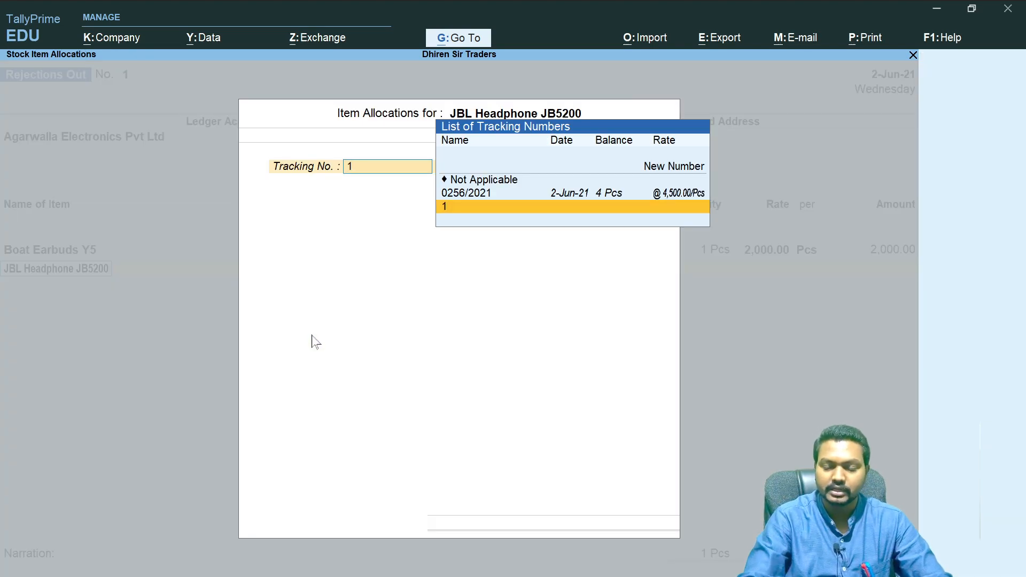
key(Up)
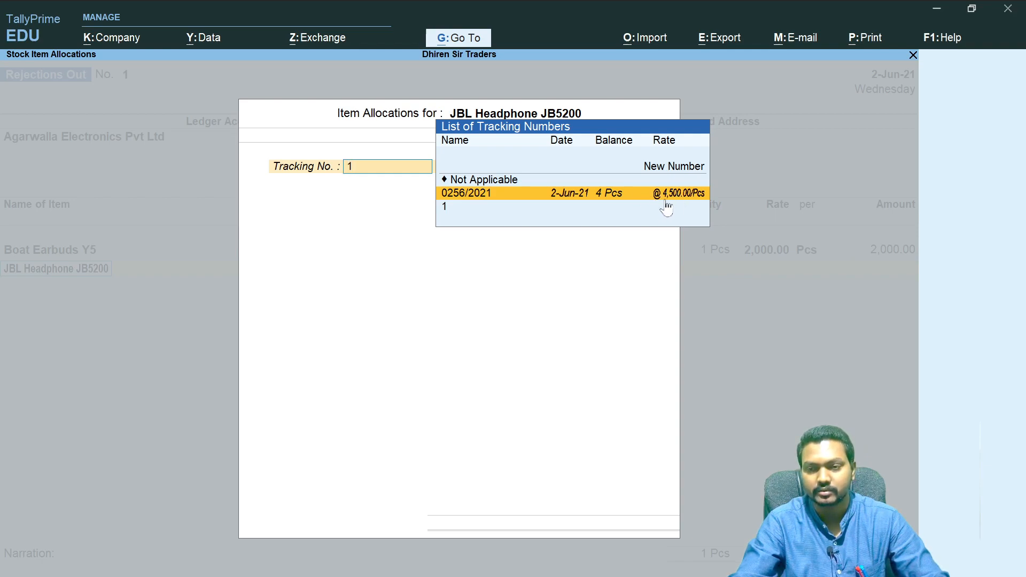
click(490, 193)
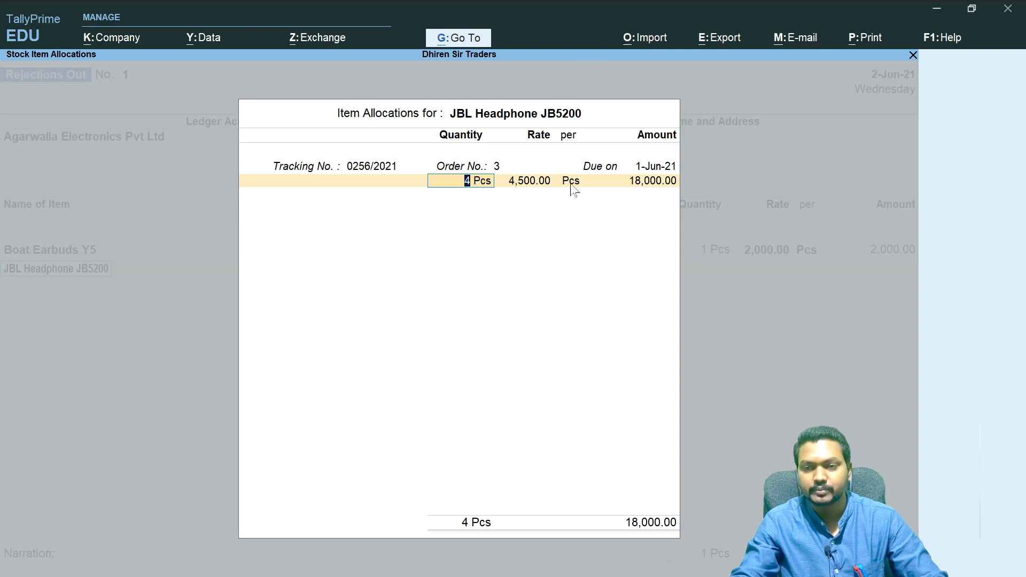
text(1)
key(Return)
key(Return)
key(Return)
key(Return)
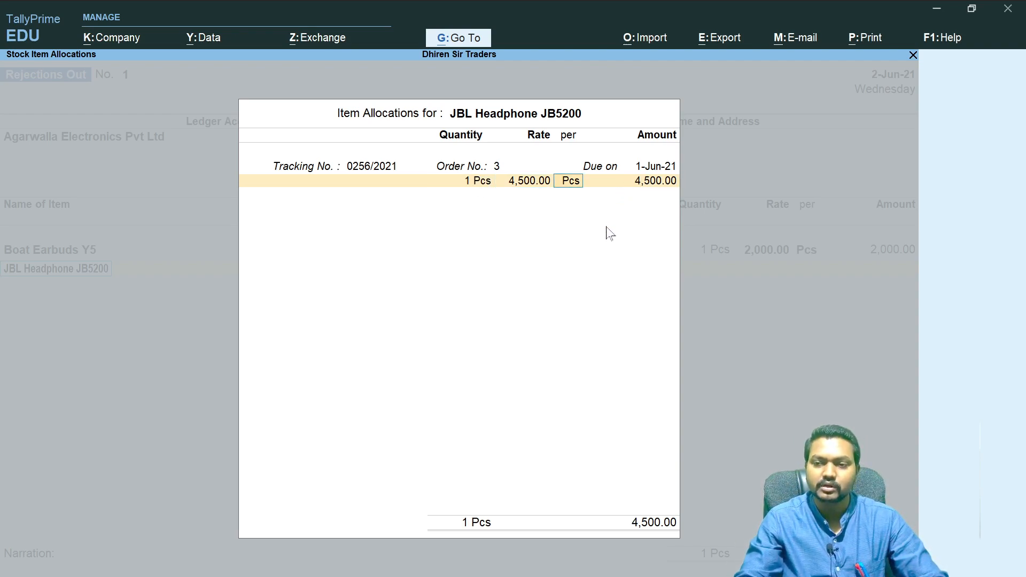
key(Return)
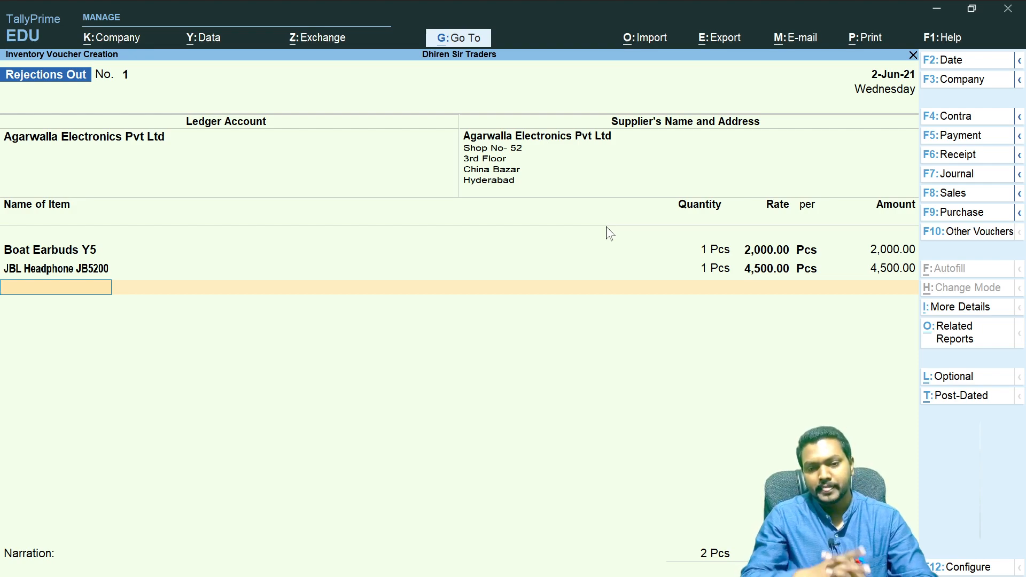
- Enter the narration "Being Two Items of Agarwalla Supplier Returned Damaged. vide Rej Out Voucher- 0256/2021" and save the voucher
key(Return)
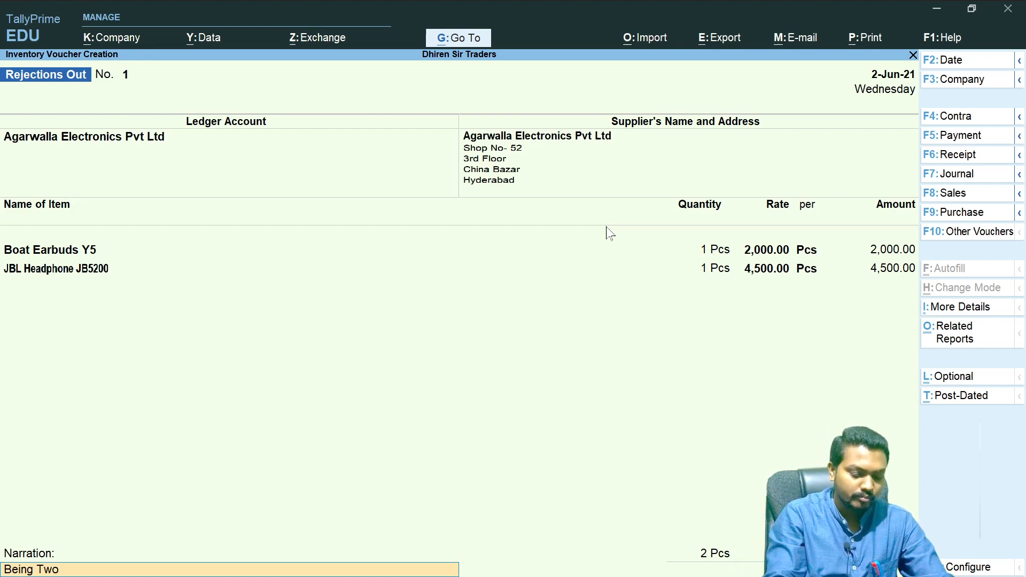
key(BackSpace)
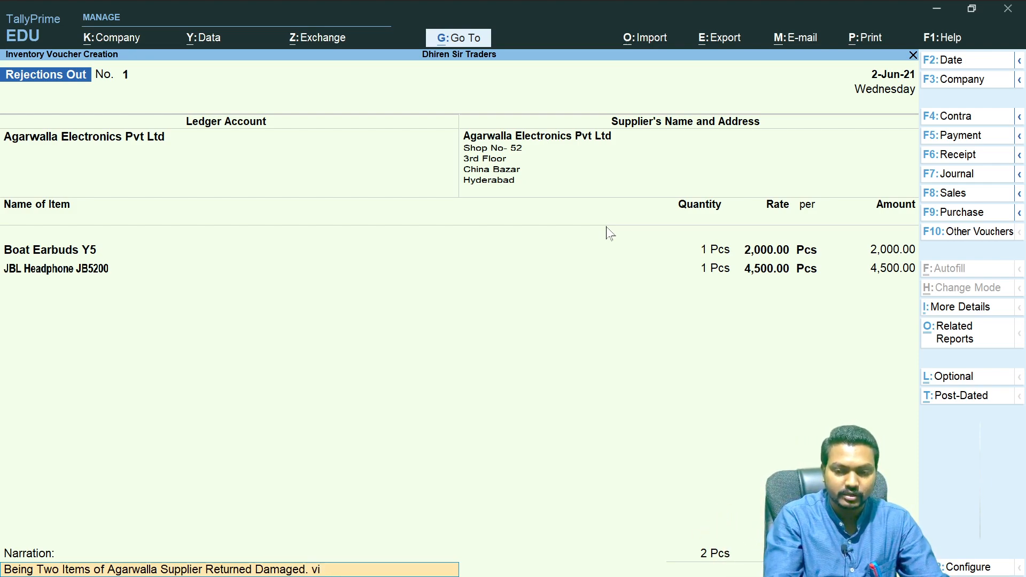
text(e Rej Out Voucher-)
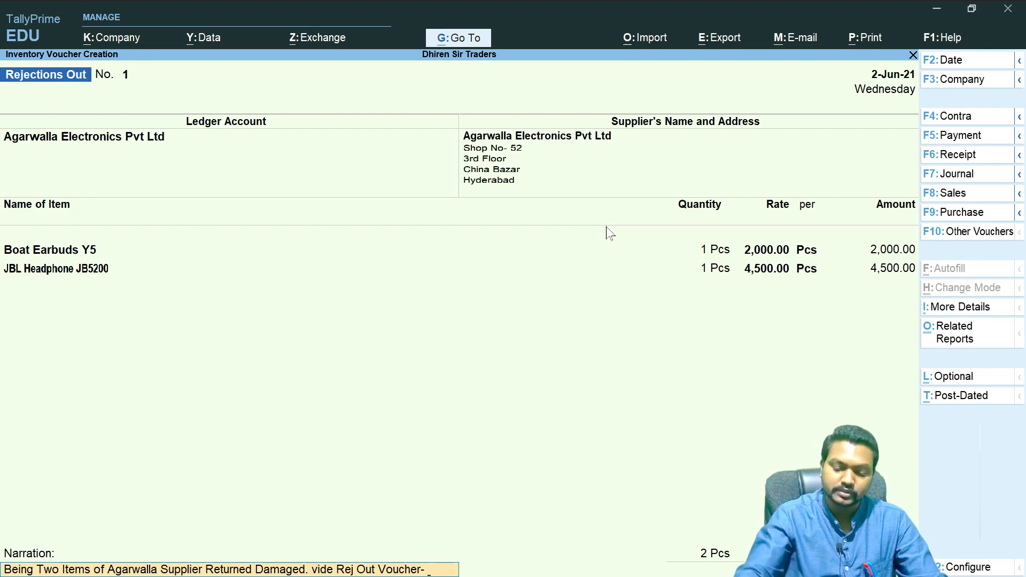
text(0256/2021)
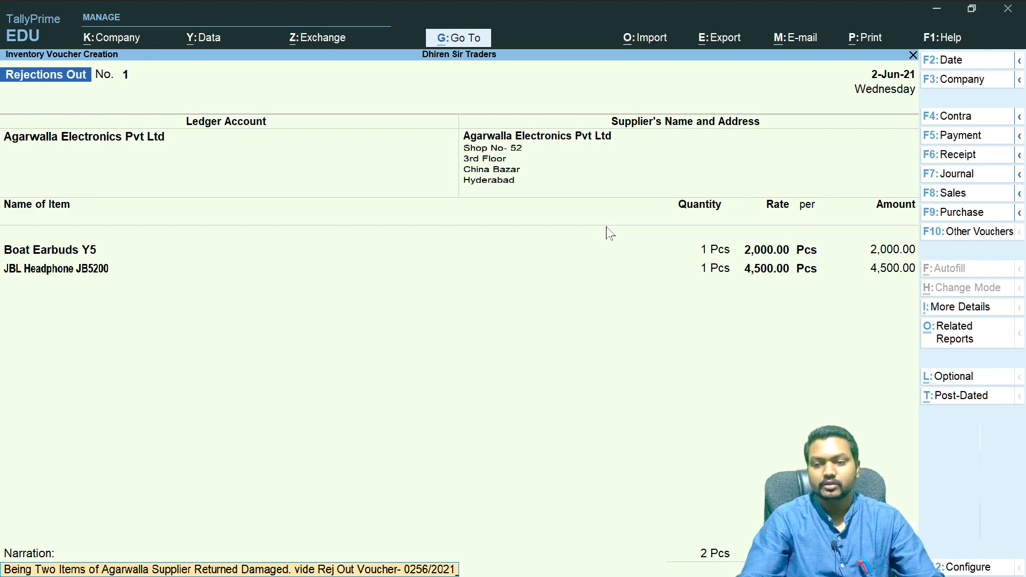
key(Return)
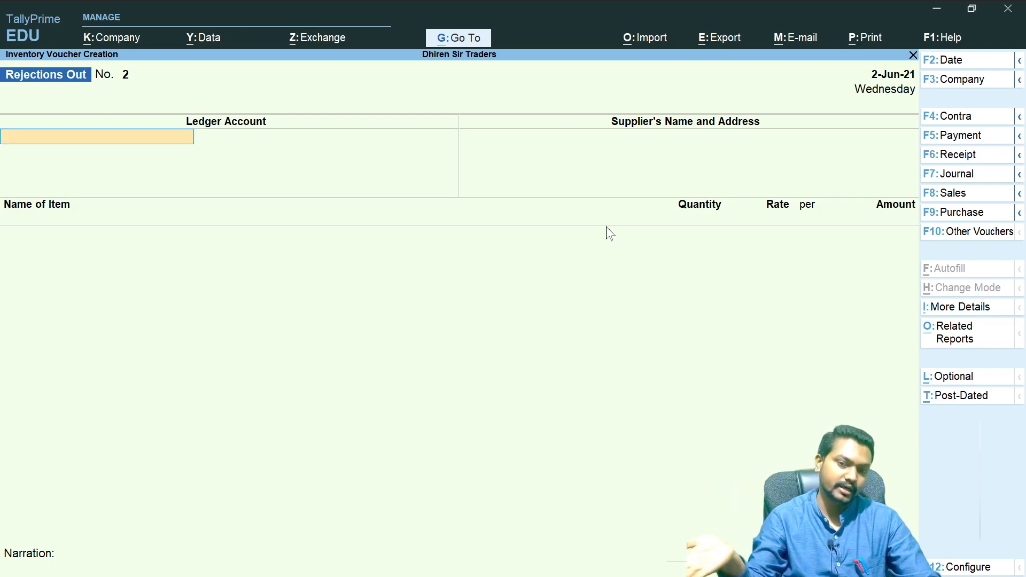
- Leave voucher entry and open the Purchase Order Outstandings report for all orders
key(Escape)
key(y)
key(Escape)
key(n)
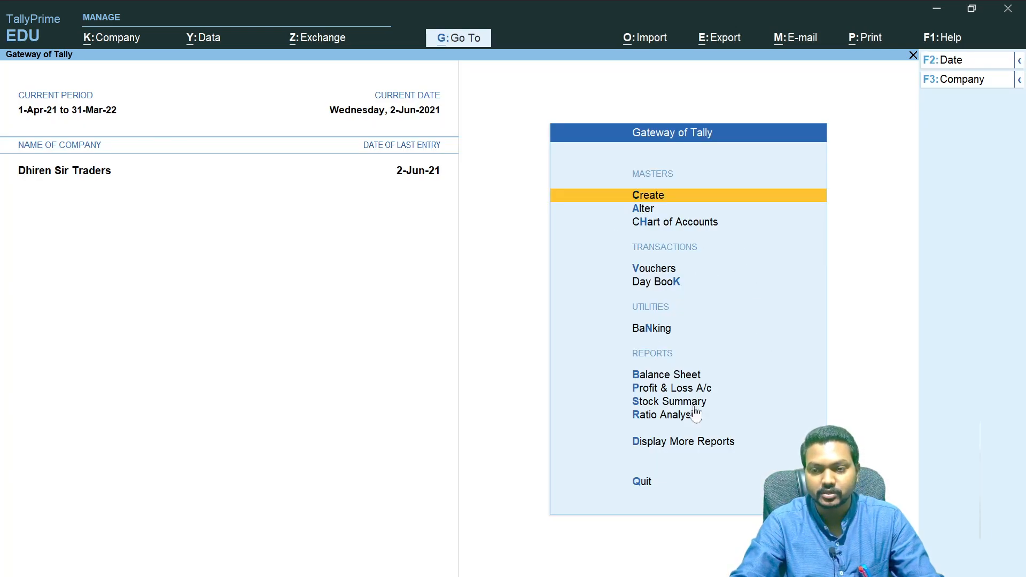
click(667, 450)
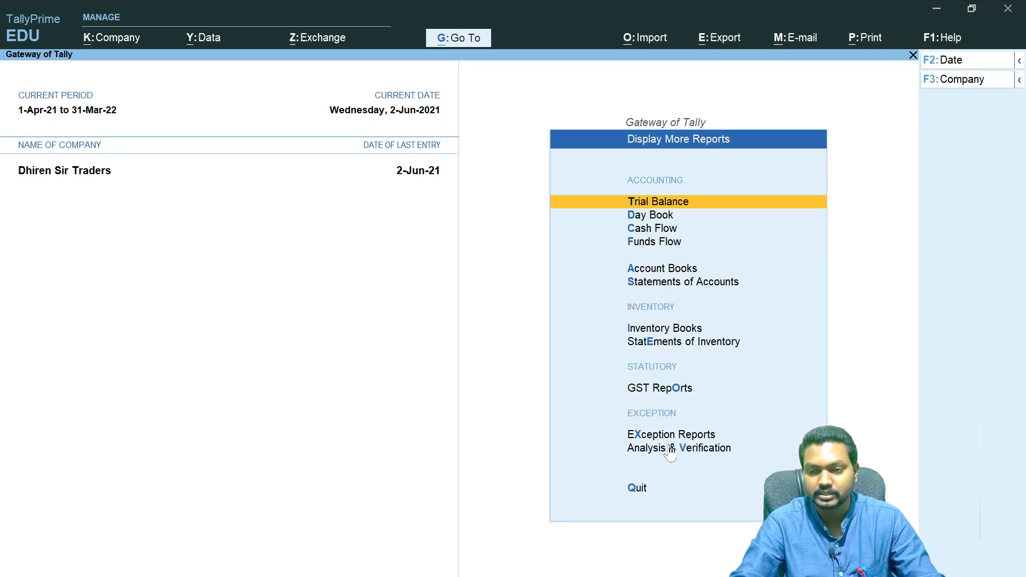
click(708, 343)
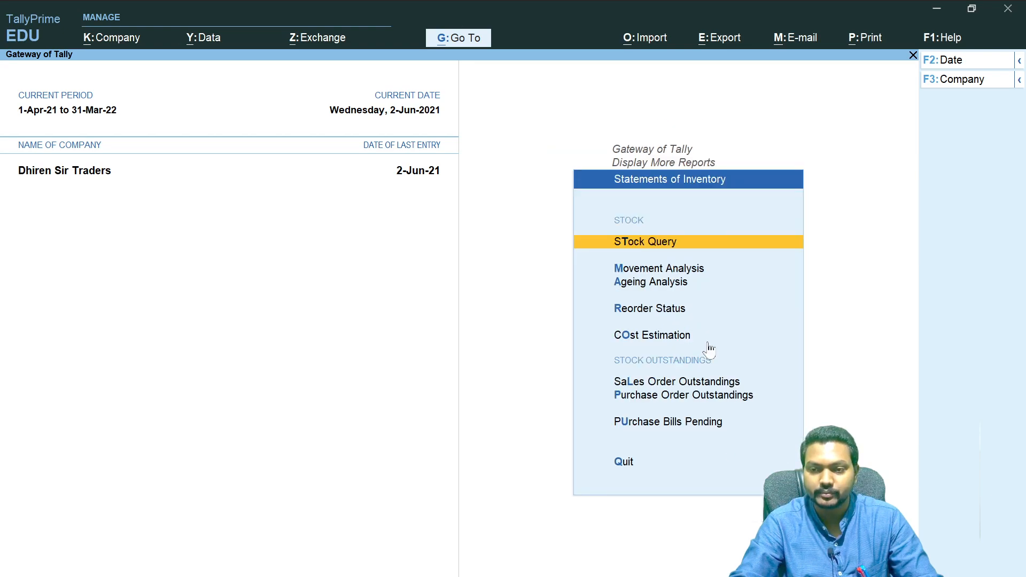
click(684, 397)
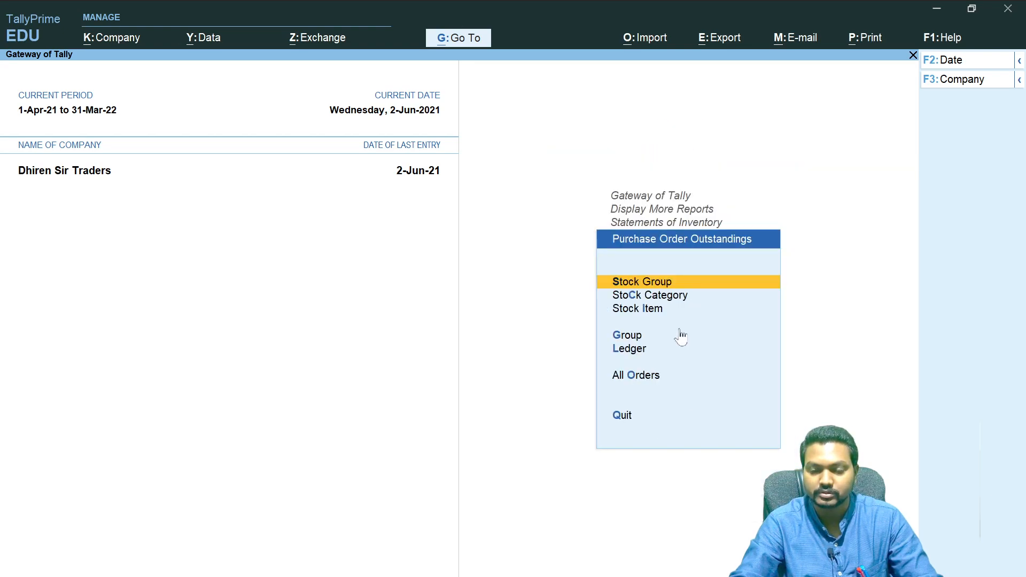
click(633, 380)
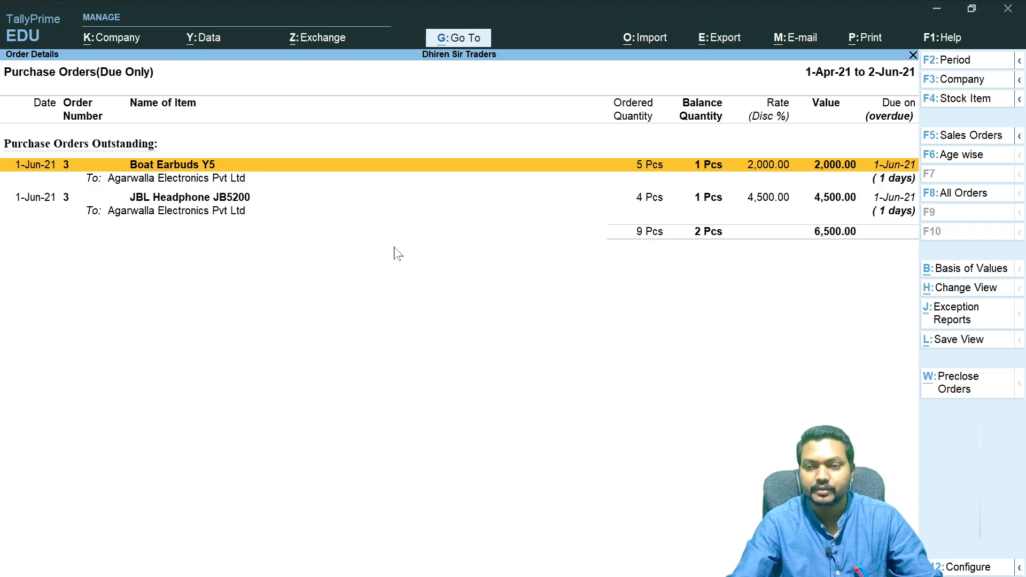
key(alt+Tab)
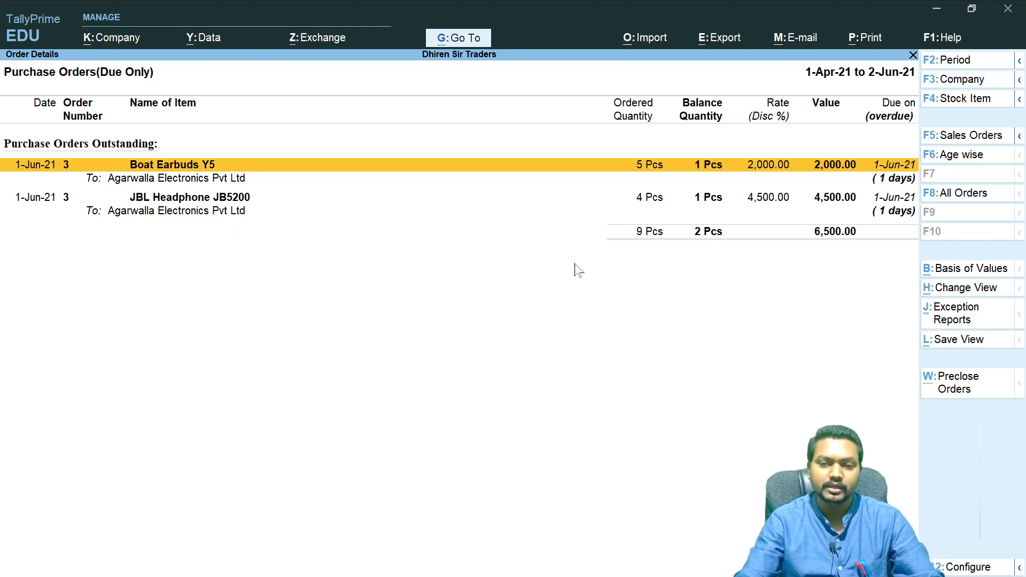
key(Escape)
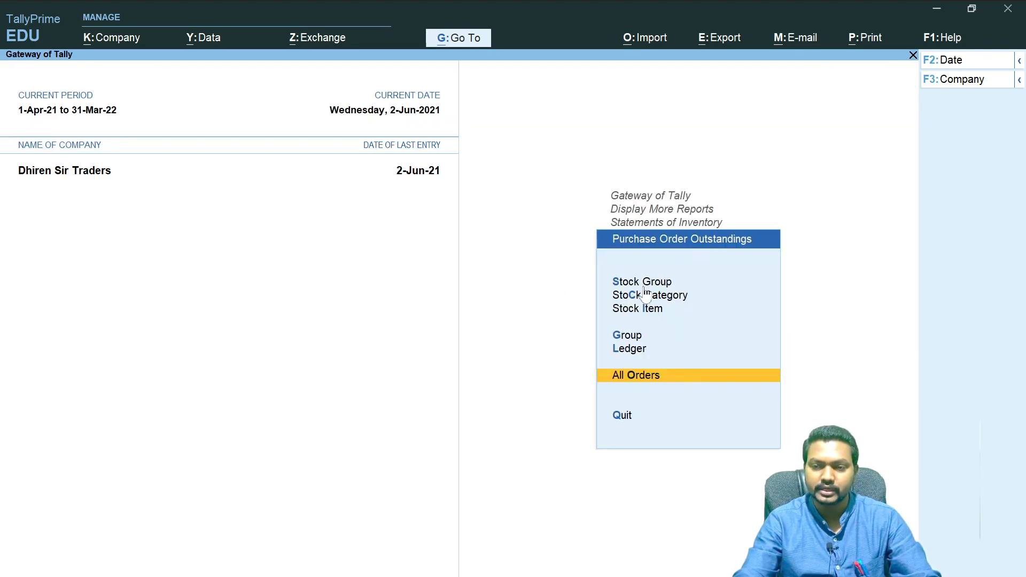
- Review the pending purchase orders for the Boat Earbuds Y5 stock item, then return to the main menu
click(642, 309)
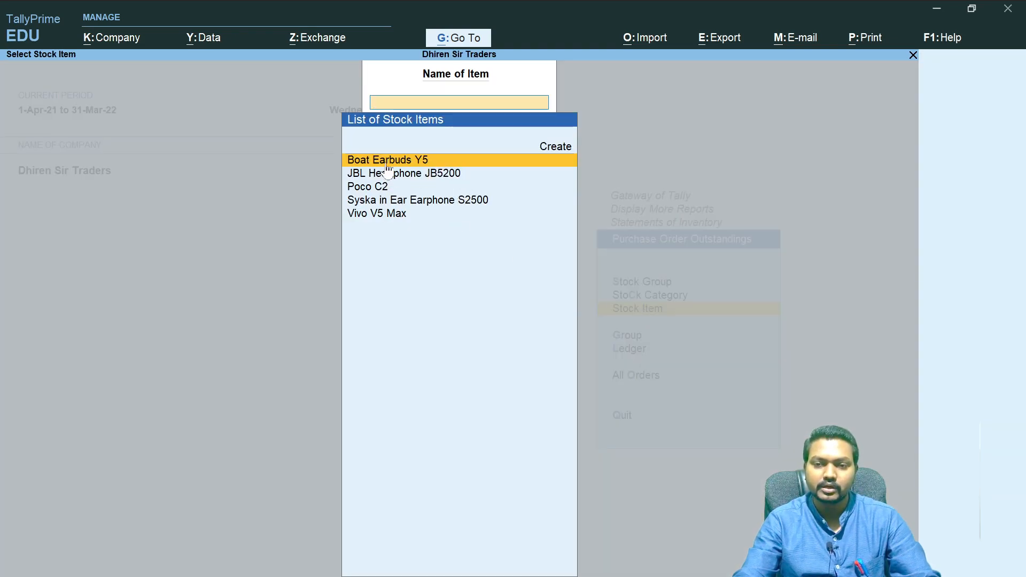
click(419, 162)
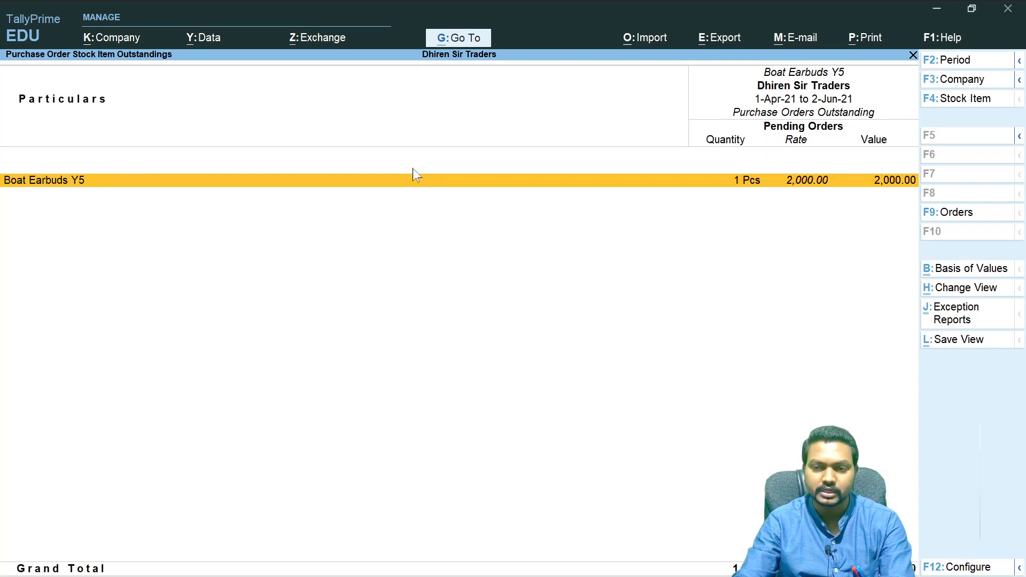
click(829, 181)
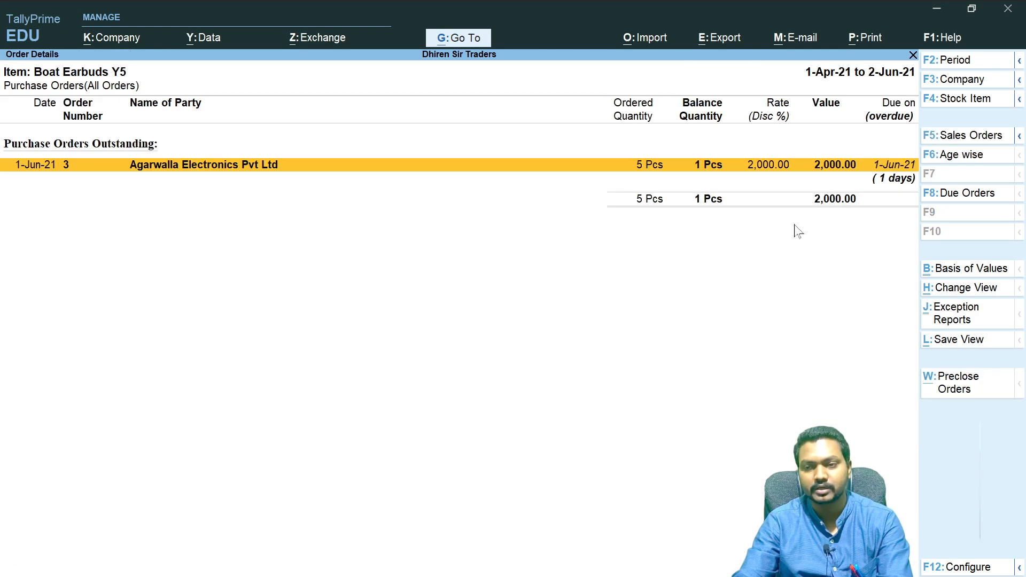
key(Escape)
key(Escape)
key(Escape)
key(Escape)
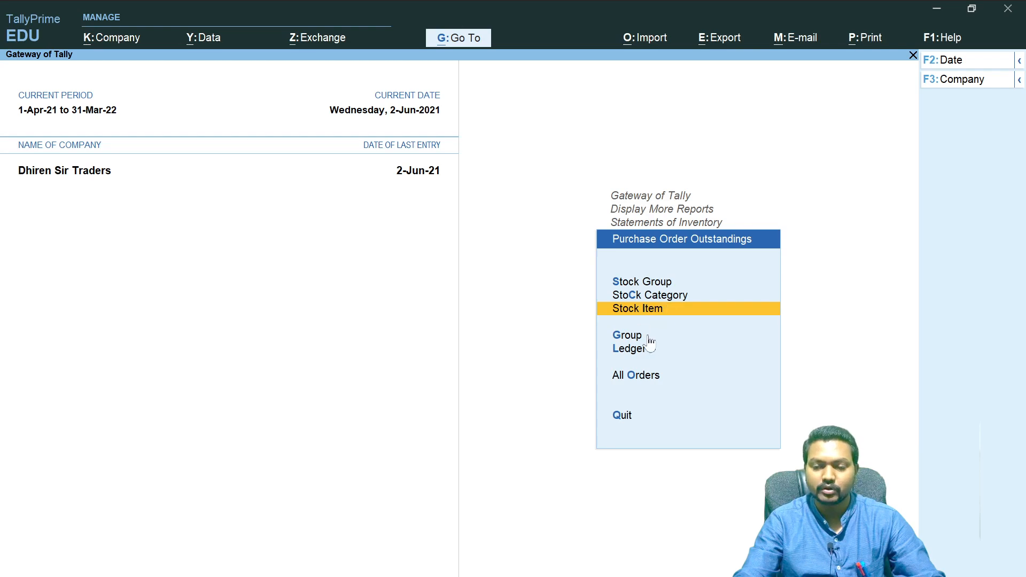
key(Escape)
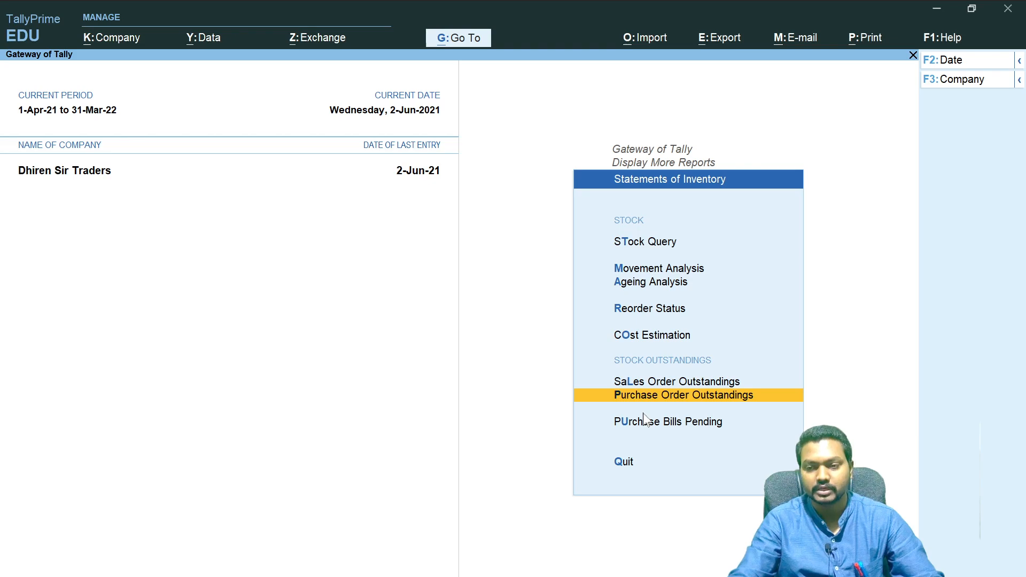
key(Escape)
key(Escape)
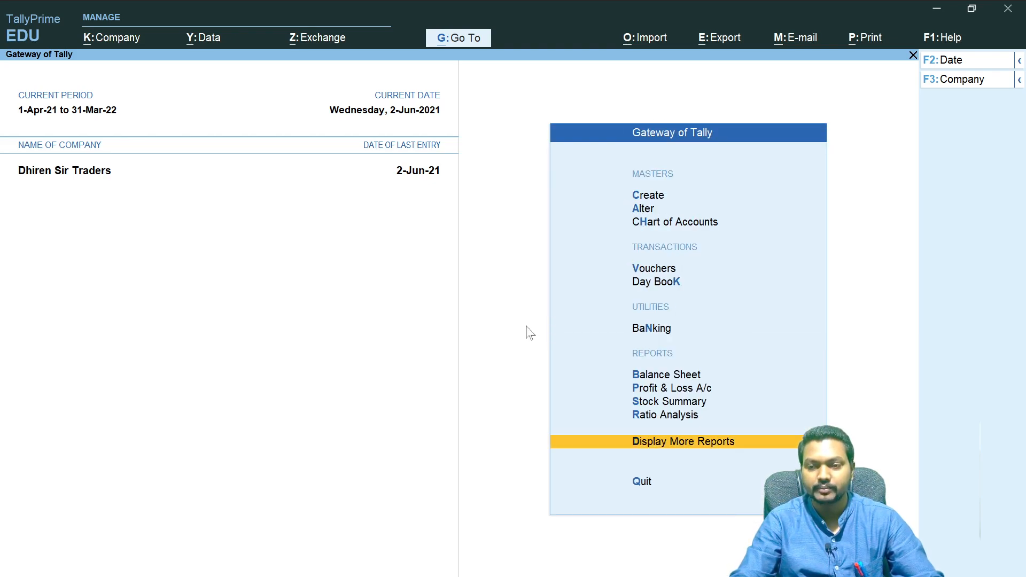
- Open the Day Book and drill into the Receipt Note entry before returning to the main menu
key(k)
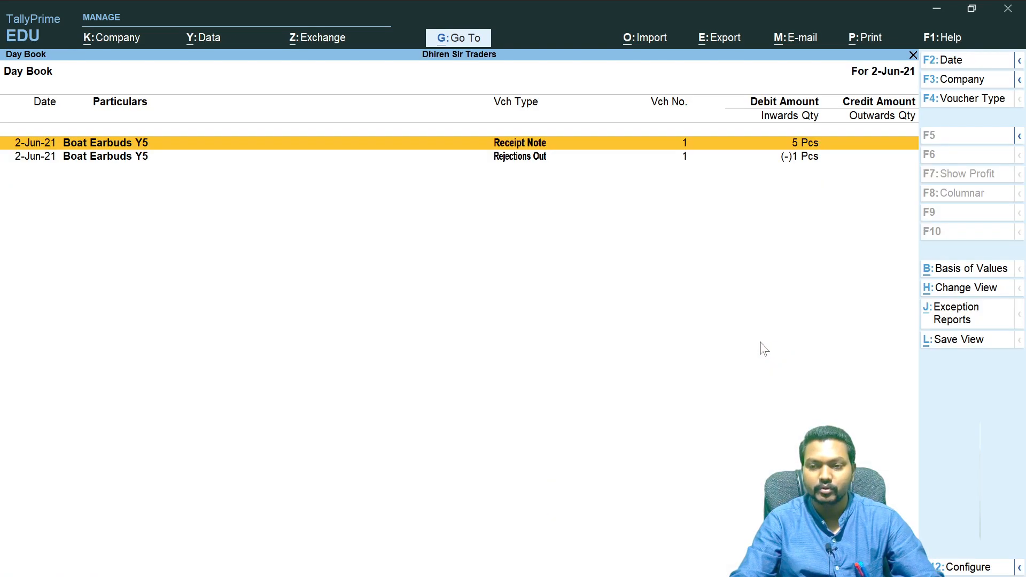
double_click(501, 145)
key(Escape)
key(Escape)
key(Escape)
key(Escape)
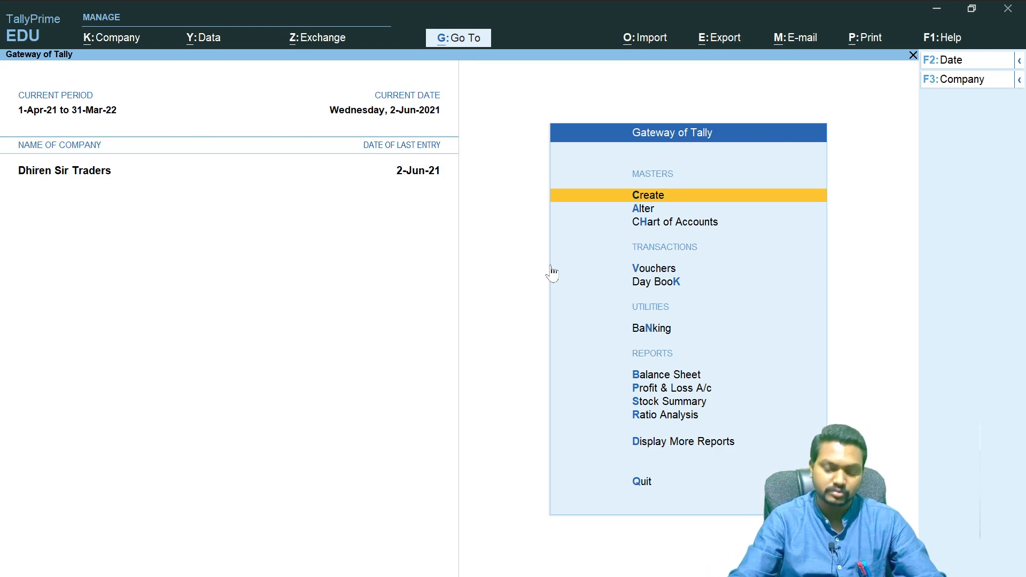
- Open the Rejections Out Register from Inventory Books and drill into the June Rejections Out voucher
click(681, 444)
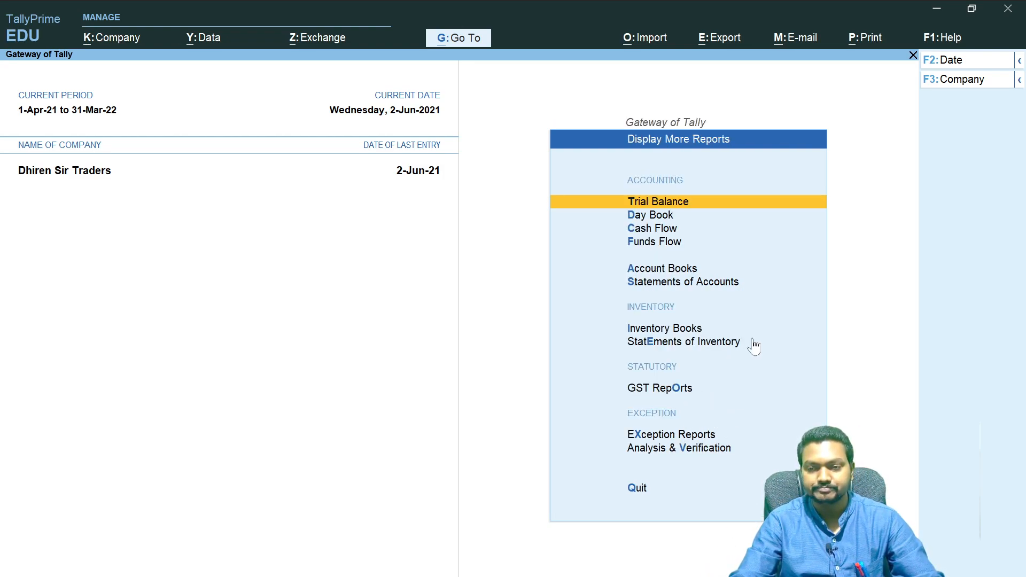
click(676, 345)
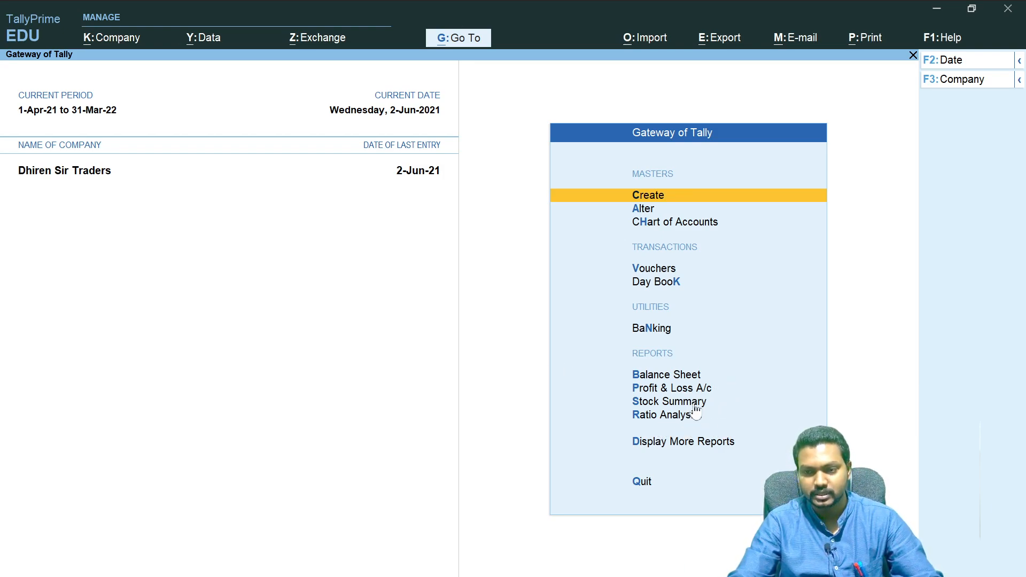
click(674, 442)
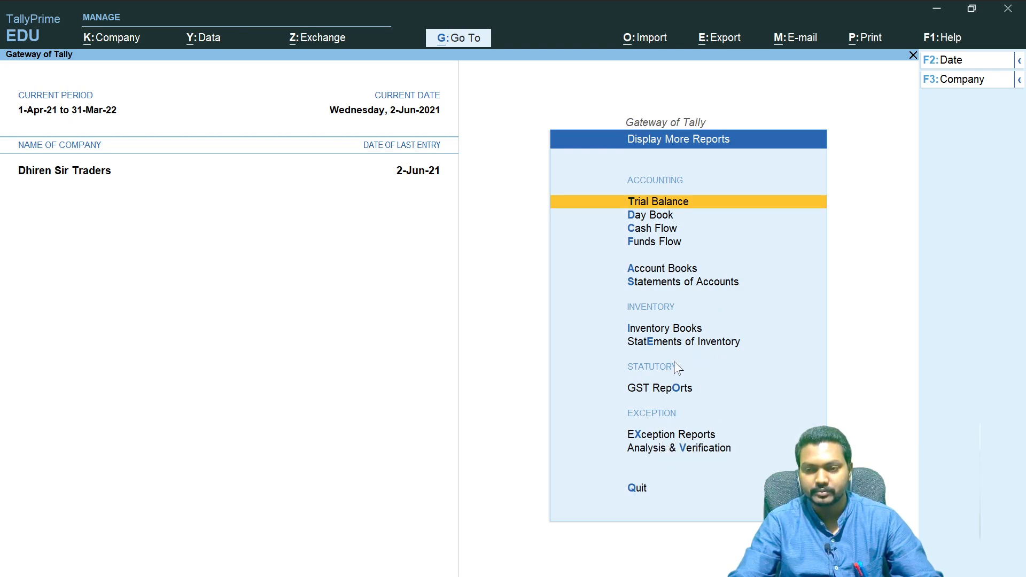
click(677, 331)
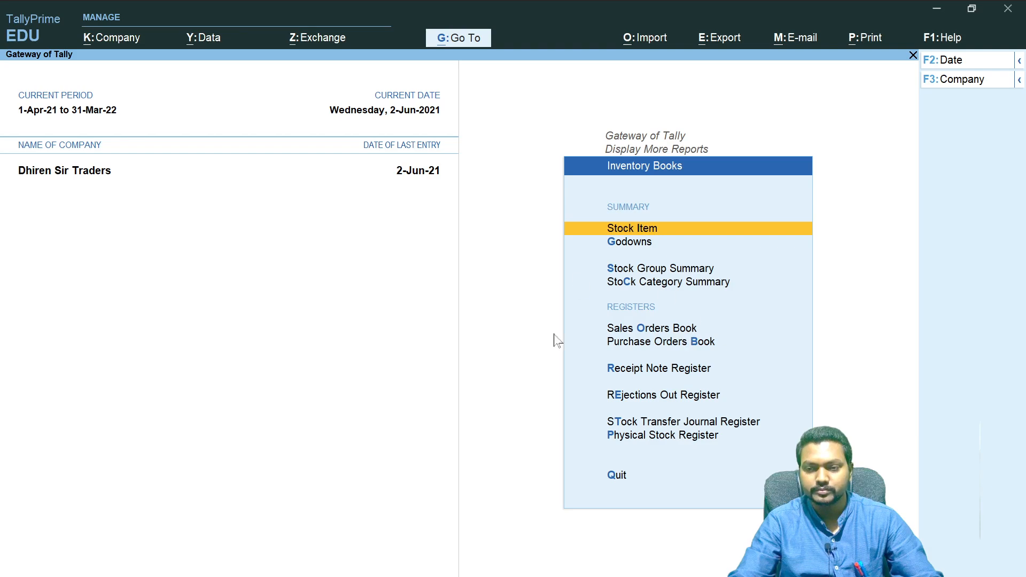
click(680, 399)
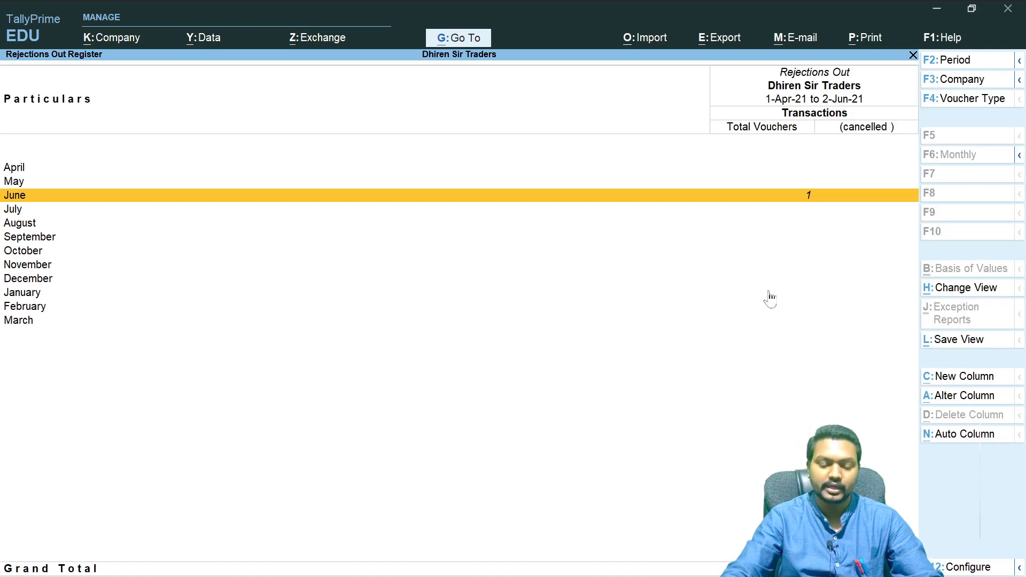
key(Return)
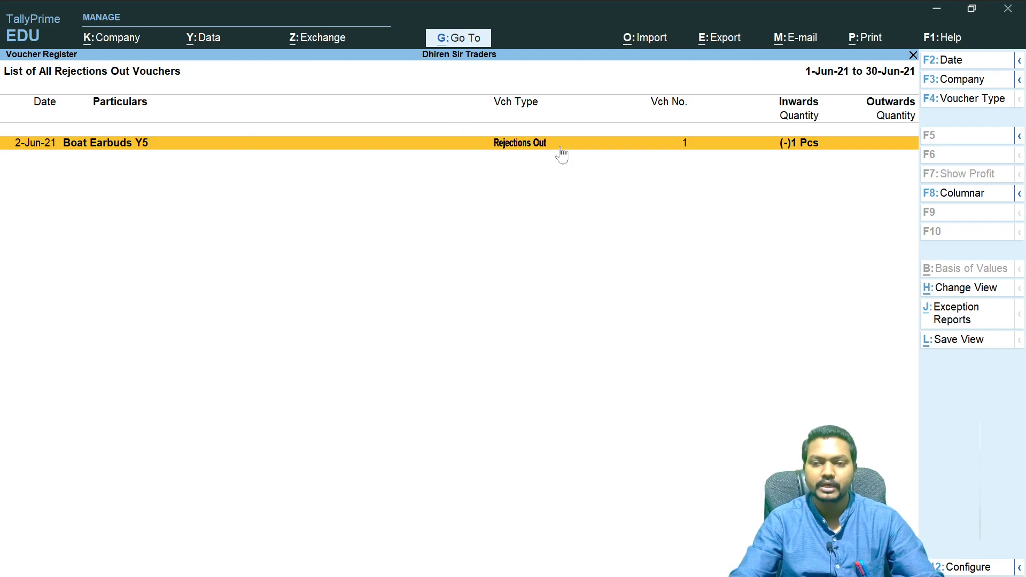
key(Return)
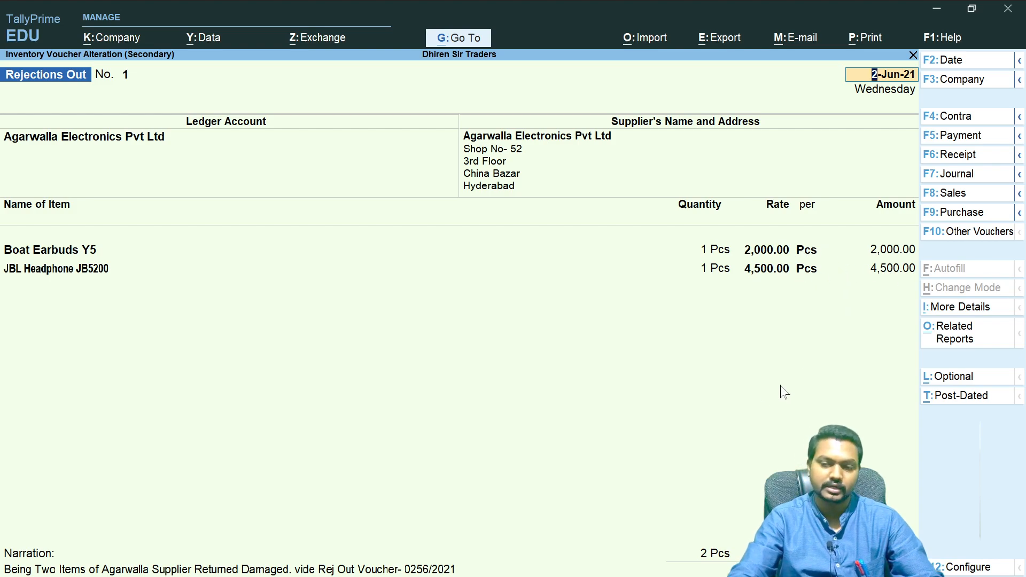
- Close the Rejections Out voucher and register and return to the Gateway of Tally
key(Escape)
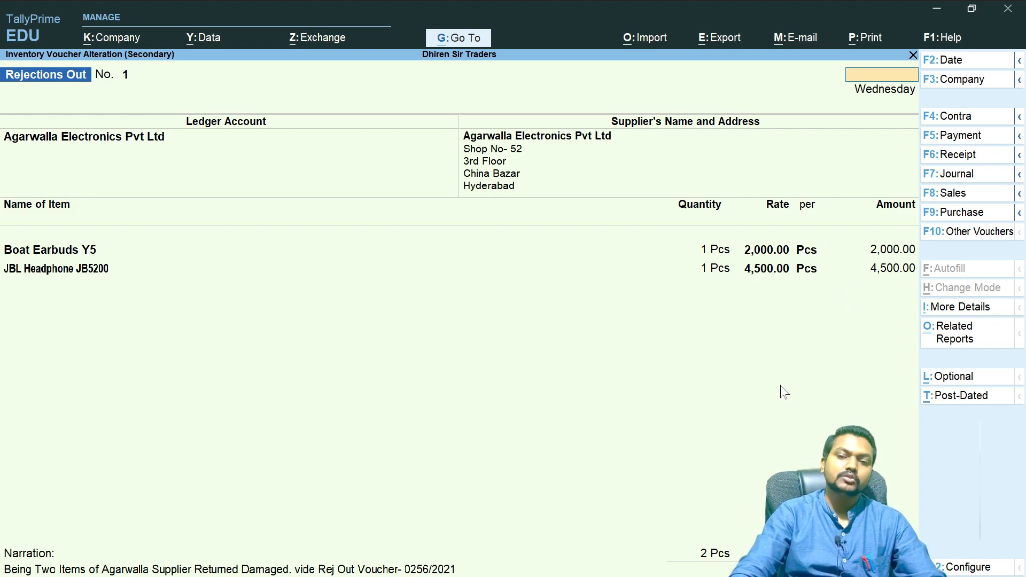
key(Escape)
key(Escape)
key(Escape)
key(Escape)
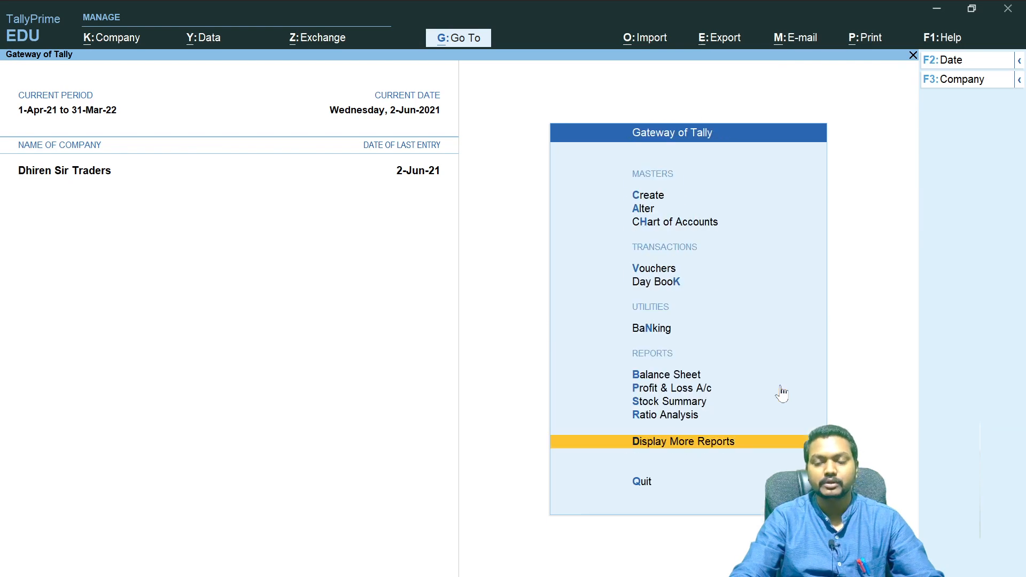
key(Escape)
key(Escape)
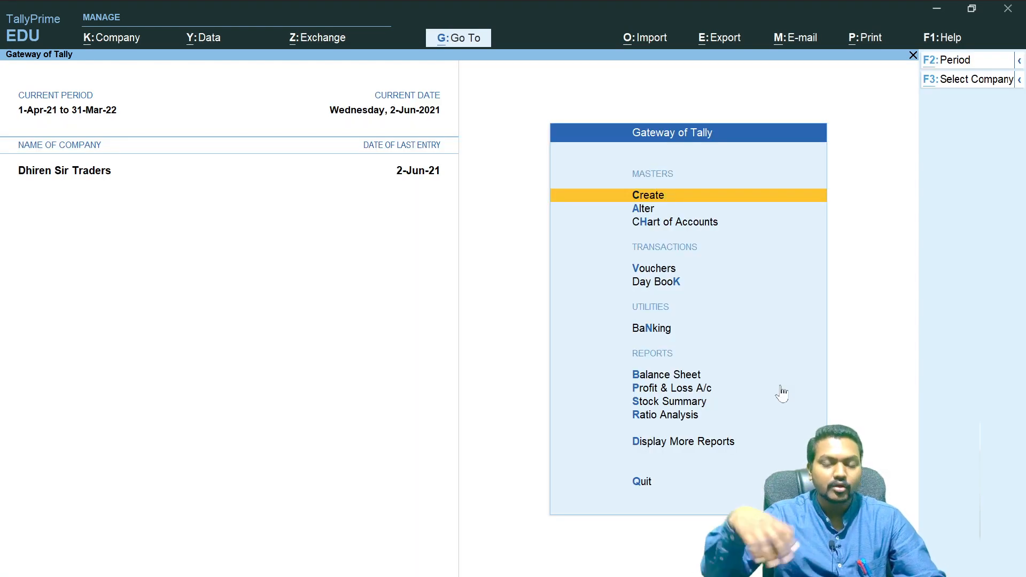
- Switch to the OneNote notes and tick off step 4, Purchase A/C, in the purchase cycle diagram
key(alt+Tab)
key(alt+Tab)
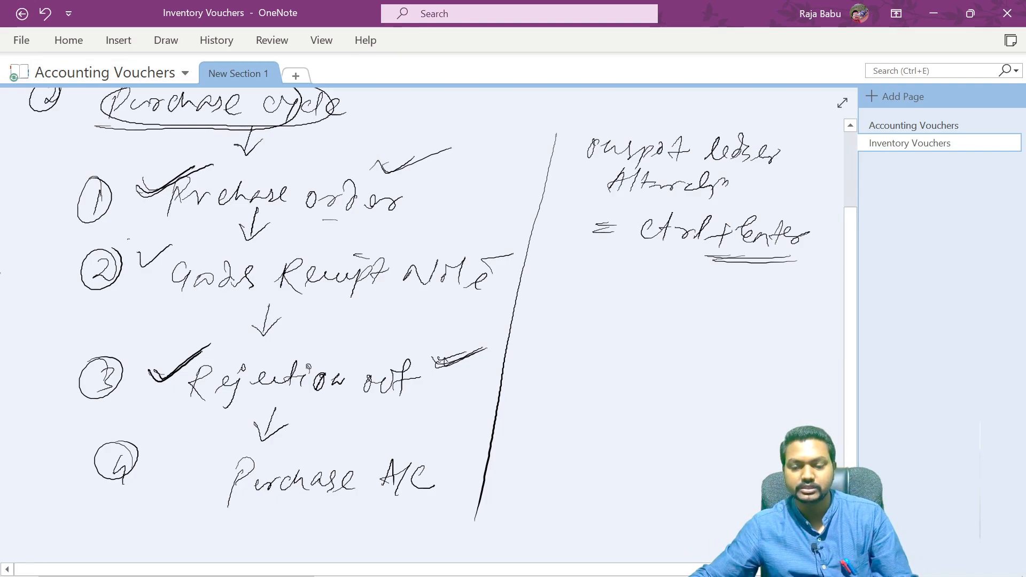
drag(163, 485, 250, 435)
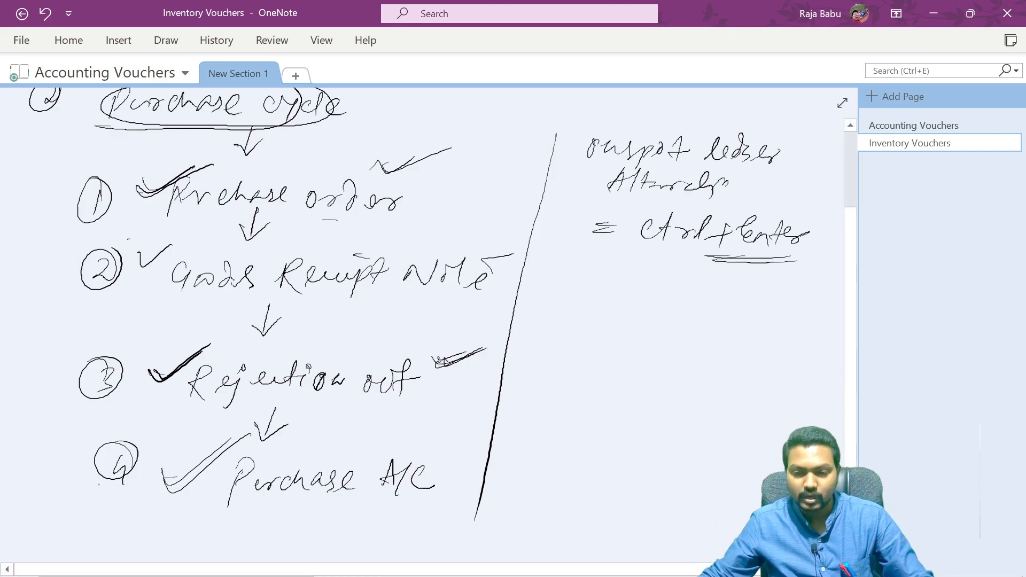
drag(160, 483, 250, 445)
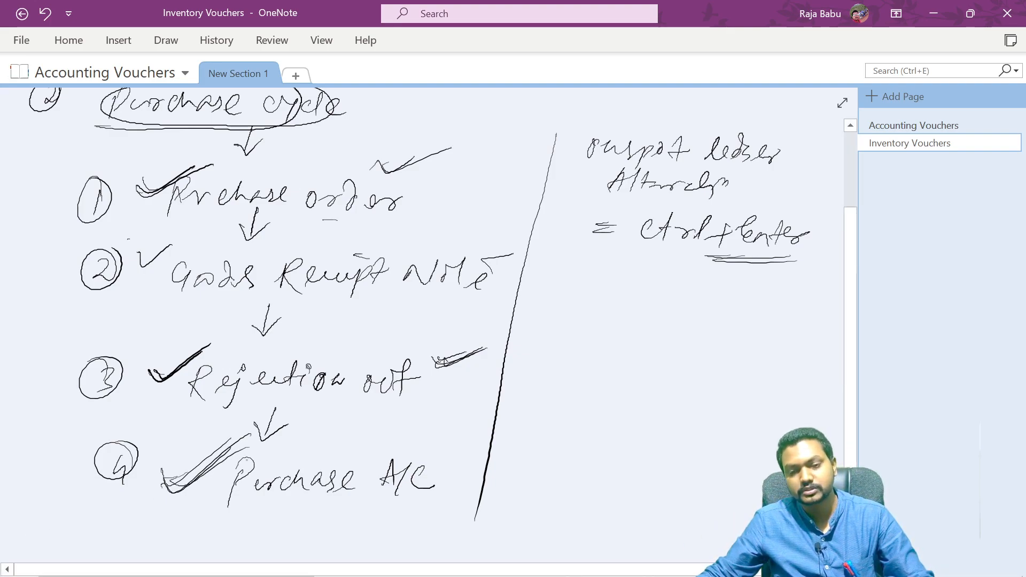
- Switch back to TallyPrime and start a Purchase voucher with supplier invoice number 0256/2021
key(alt+Tab)
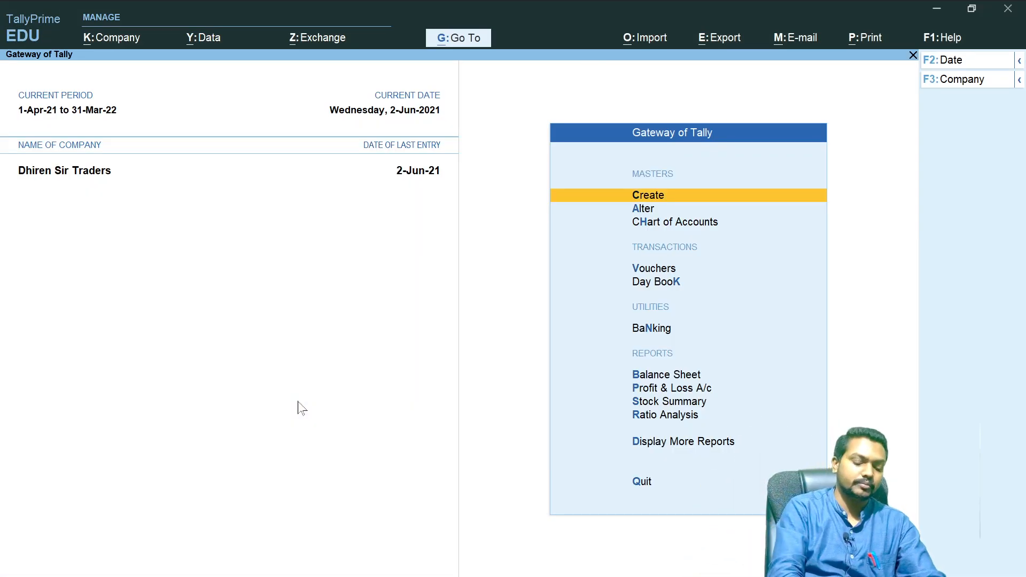
key(v)
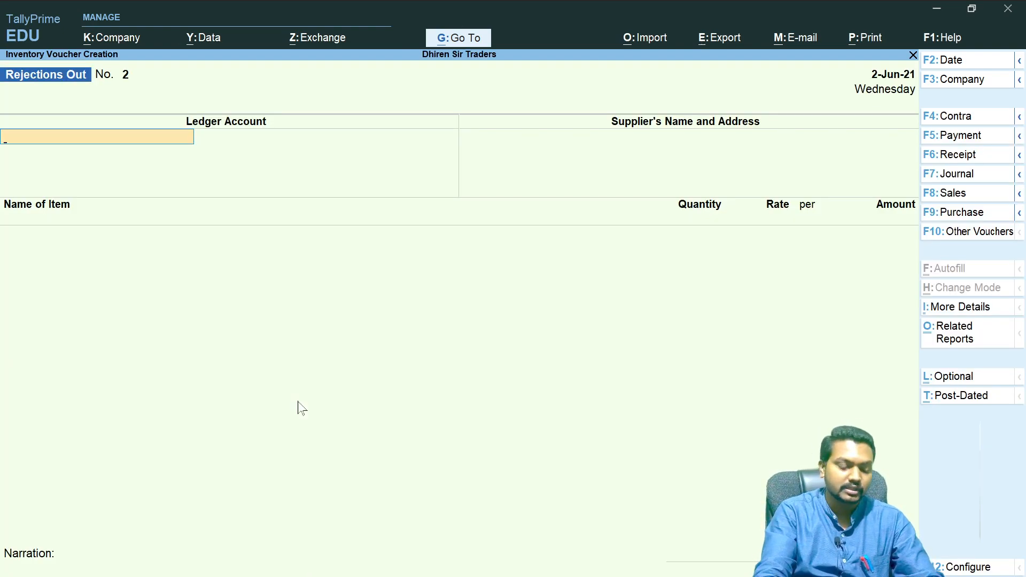
key(F9)
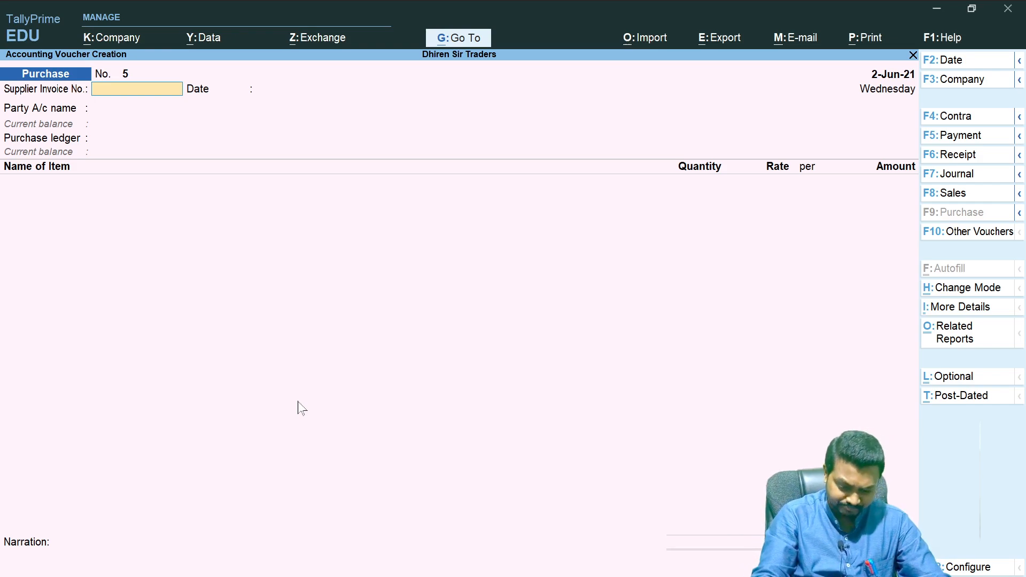
text(02)
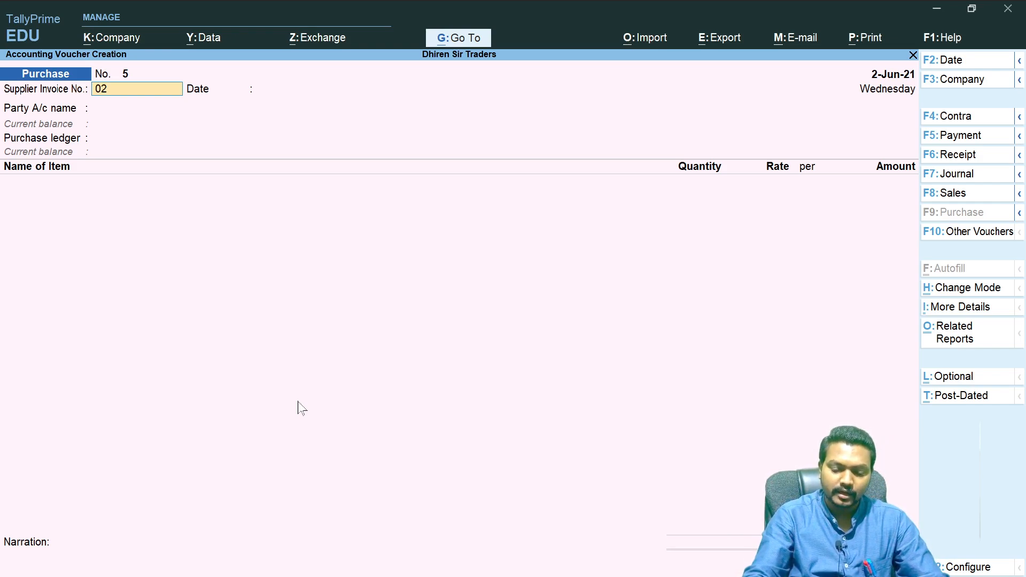
text(56/2021)
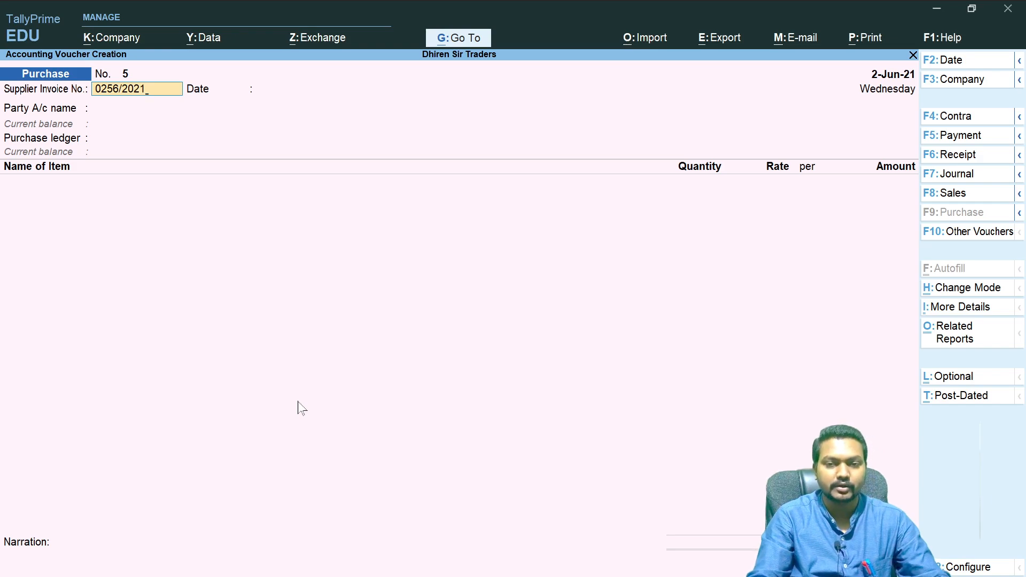
key(Return)
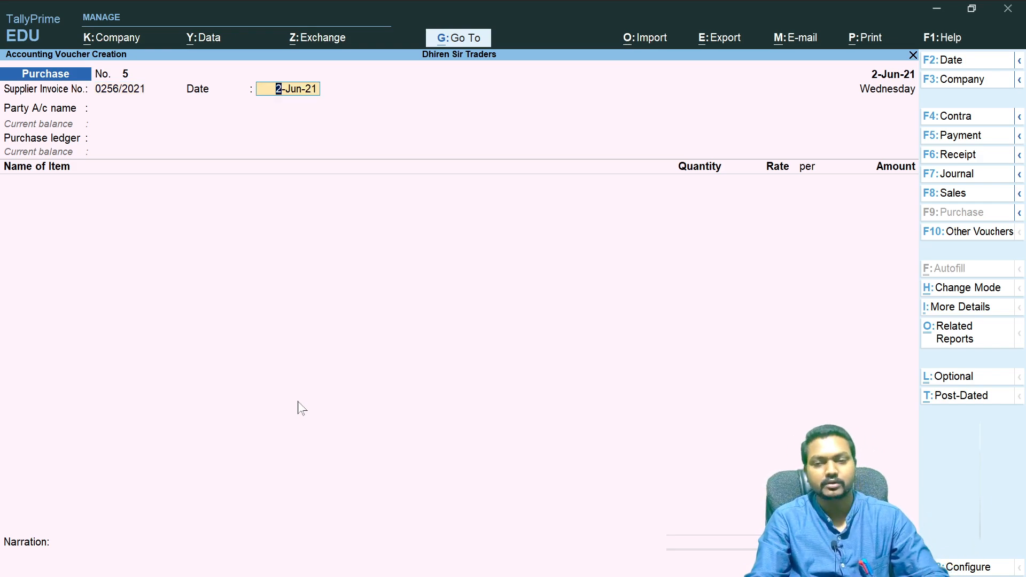
- Choose Agarwalla Electronics Pvt Ltd as the party and link receipt note 0256/2021 in the receipt details
key(Return)
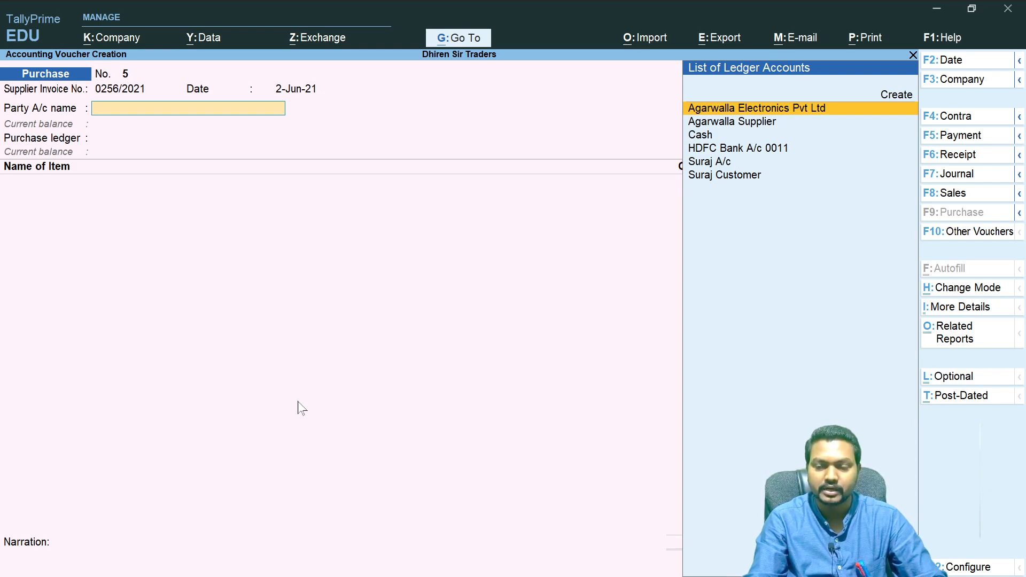
key(Return)
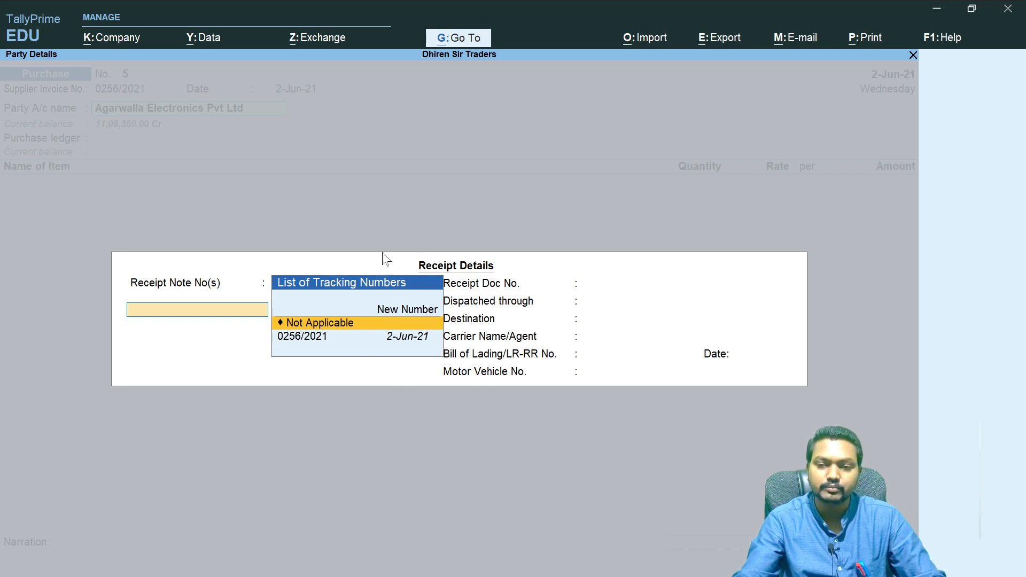
click(320, 341)
click(320, 340)
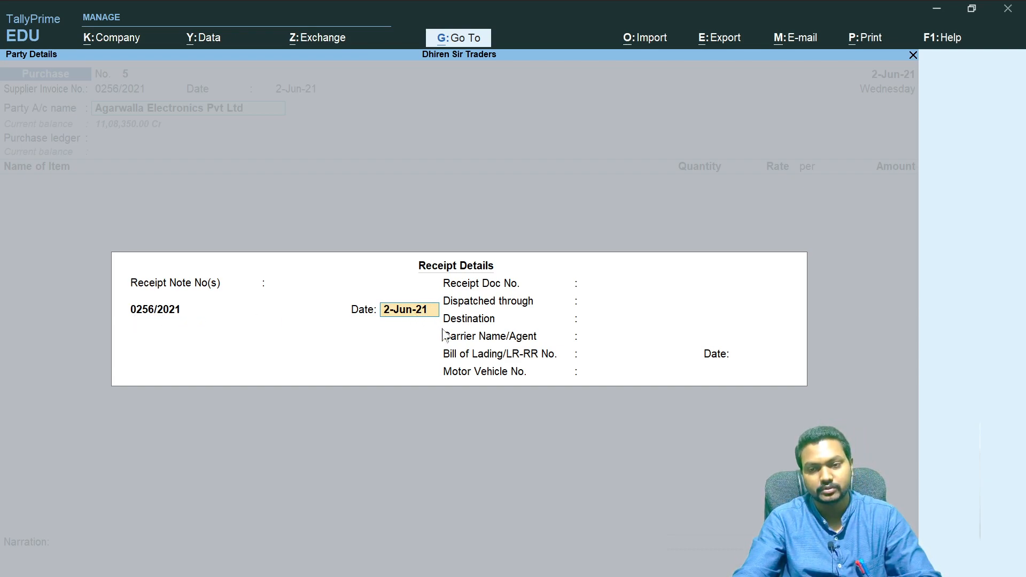
key(Return)
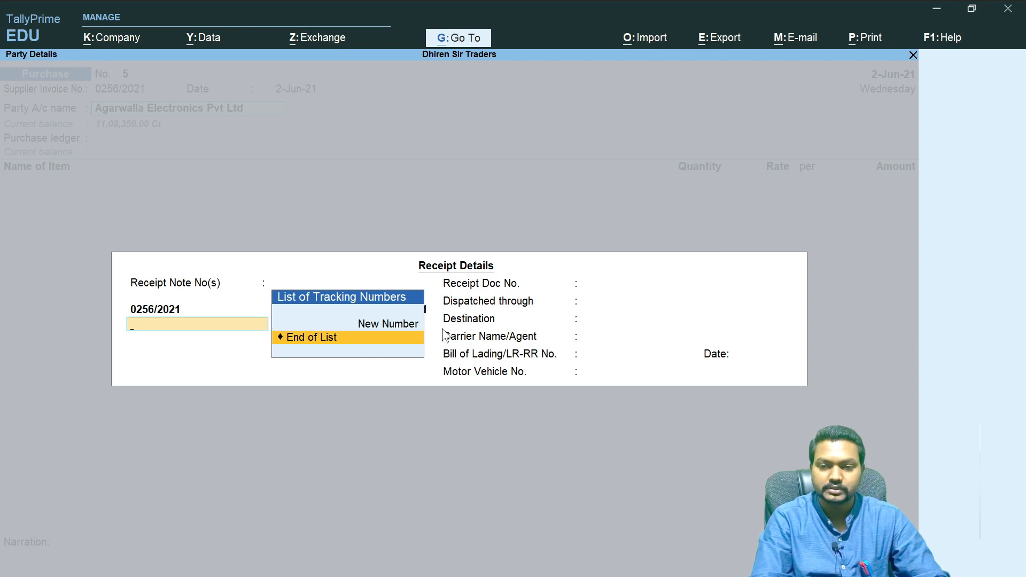
key(Return)
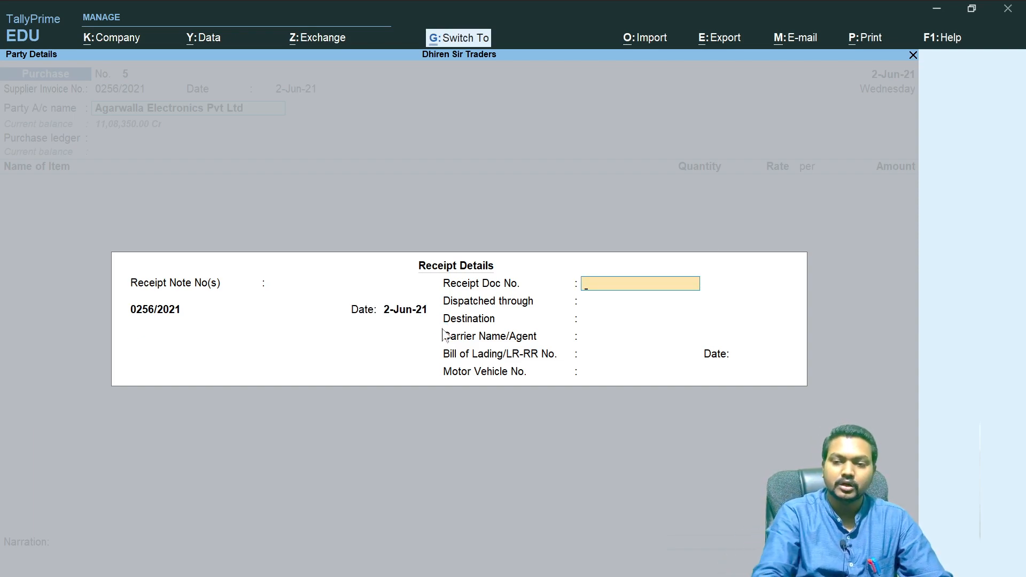
key(ctrl+a)
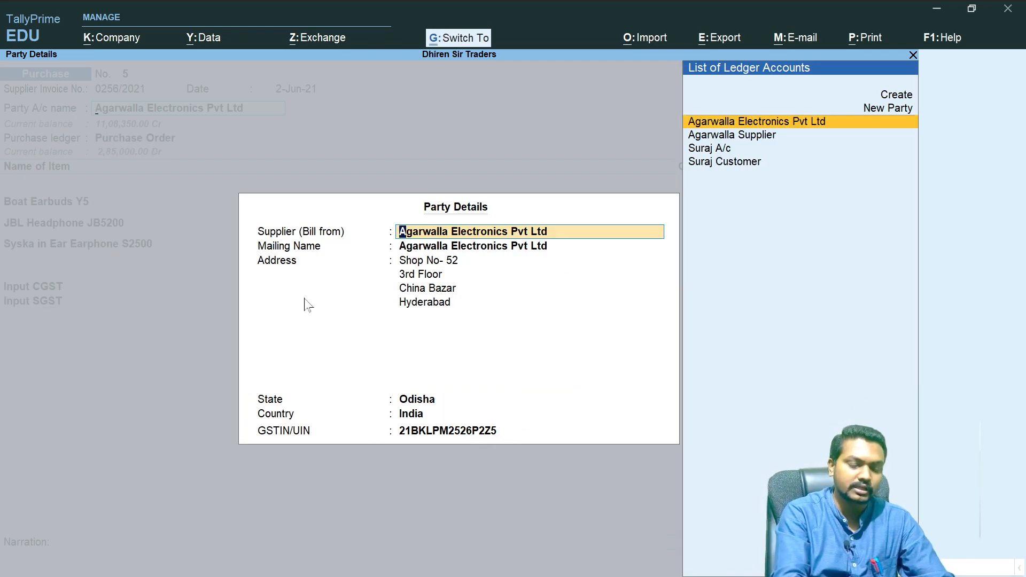
key(ctrl+a)
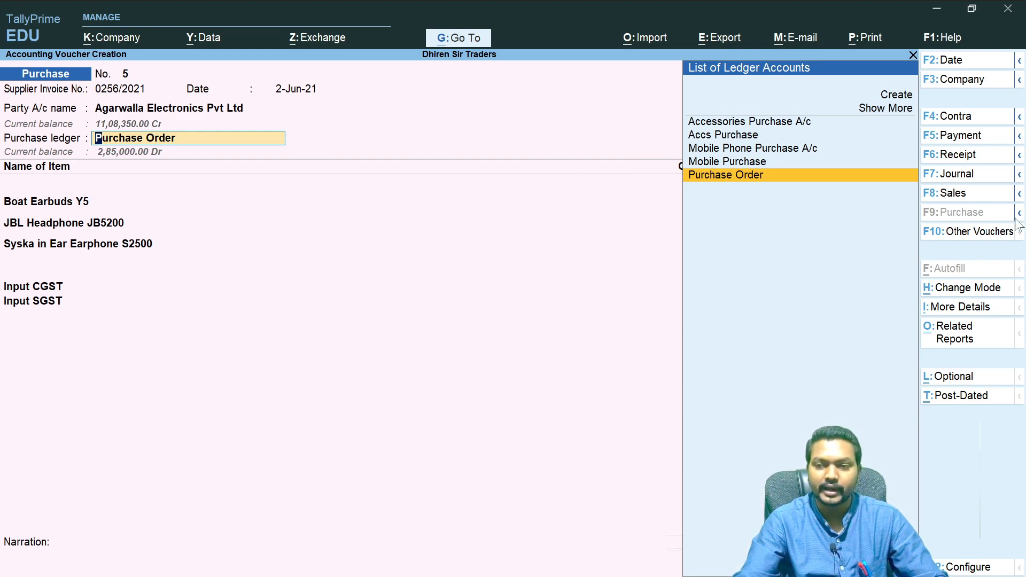
- Set the purchase ledger to Accessories Purchase A/C and accept the Purchase Taxable classification
click(766, 123)
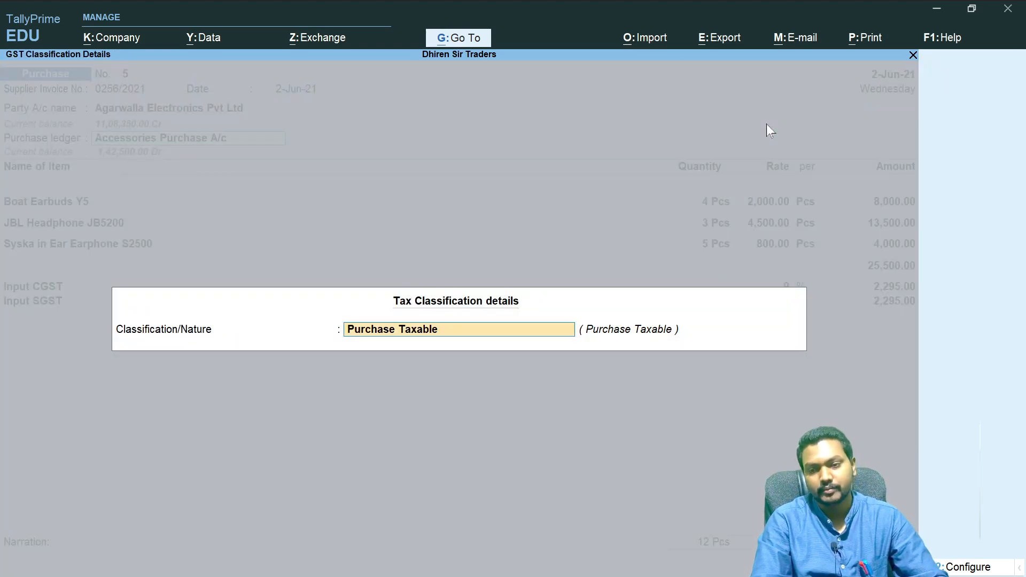
key(Return)
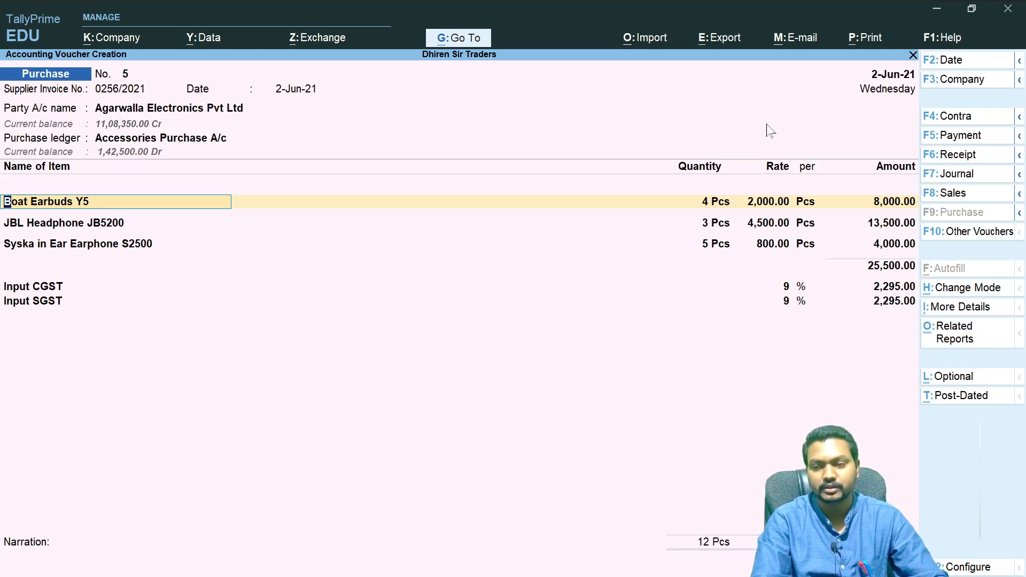
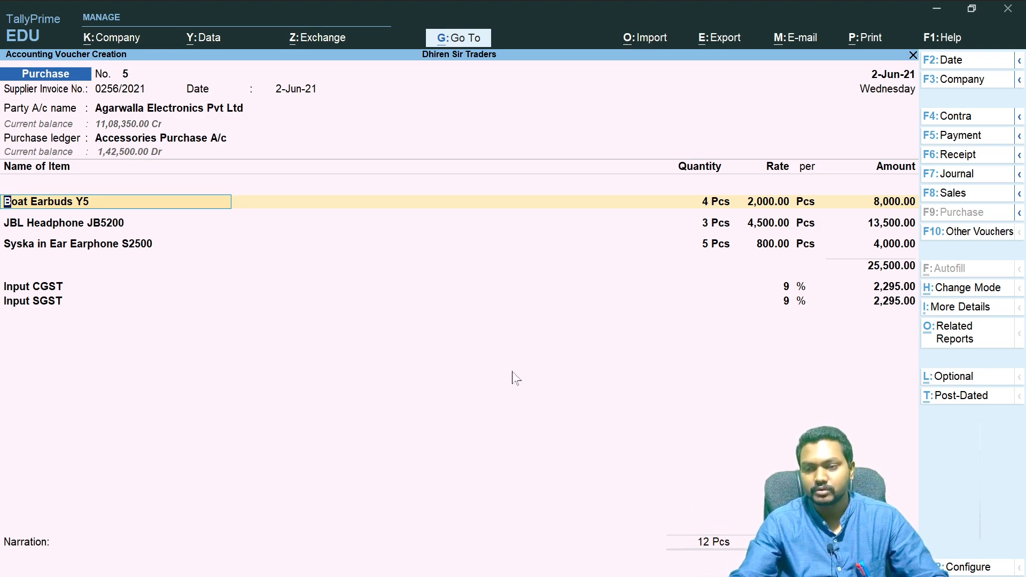
- Enter the narration 'Being Purchase Made vide PO NO- 0256/2021 after Rejection Out' and save the Purchase voucher
click(56, 563)
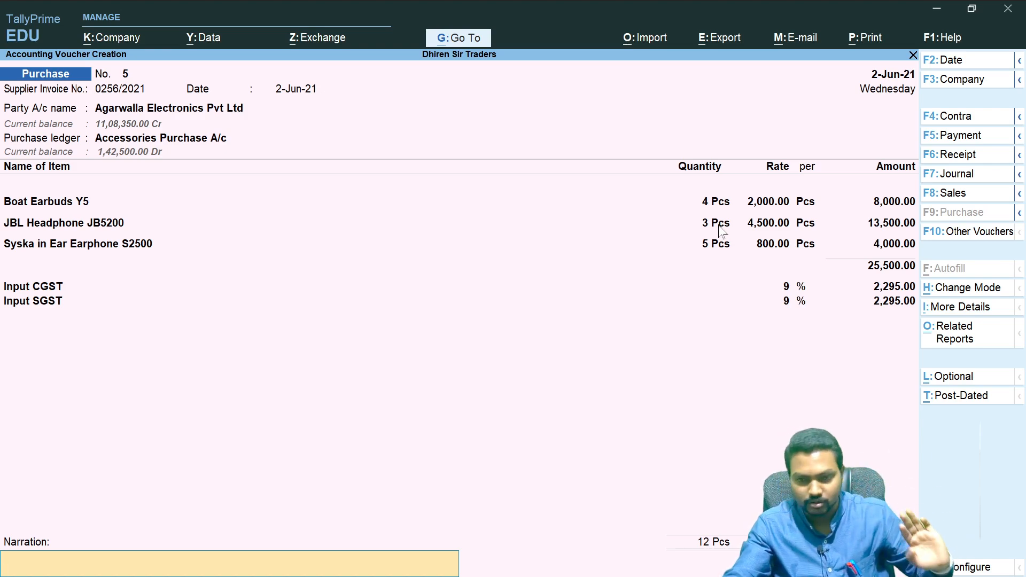
text(Bei)
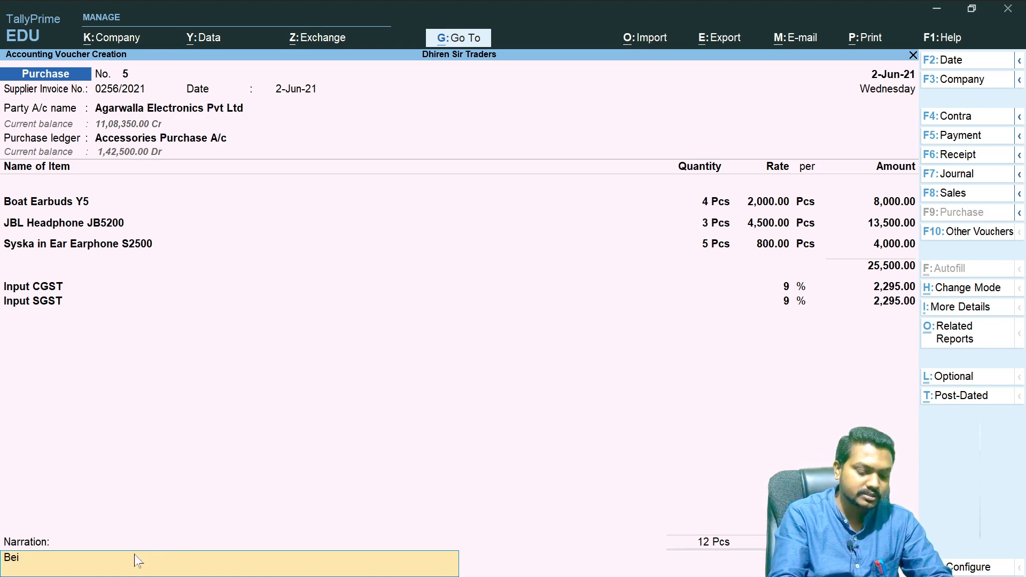
text(ng P)
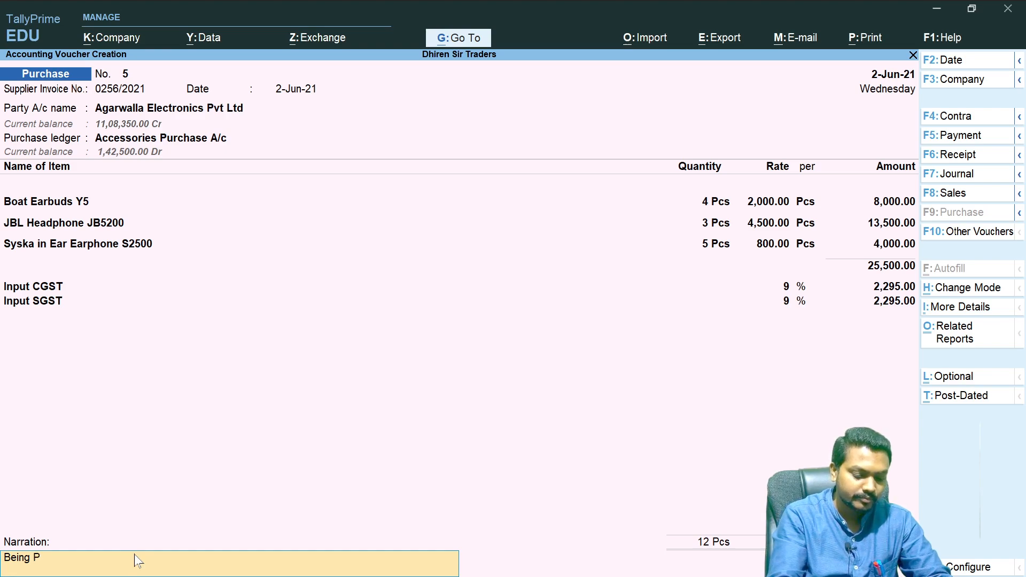
text(urchase)
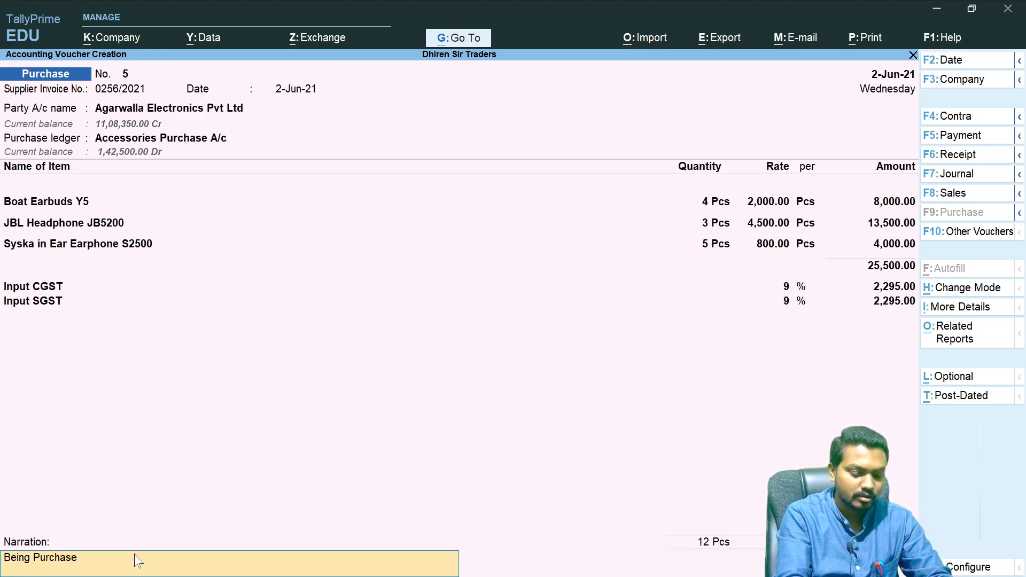
text( order)
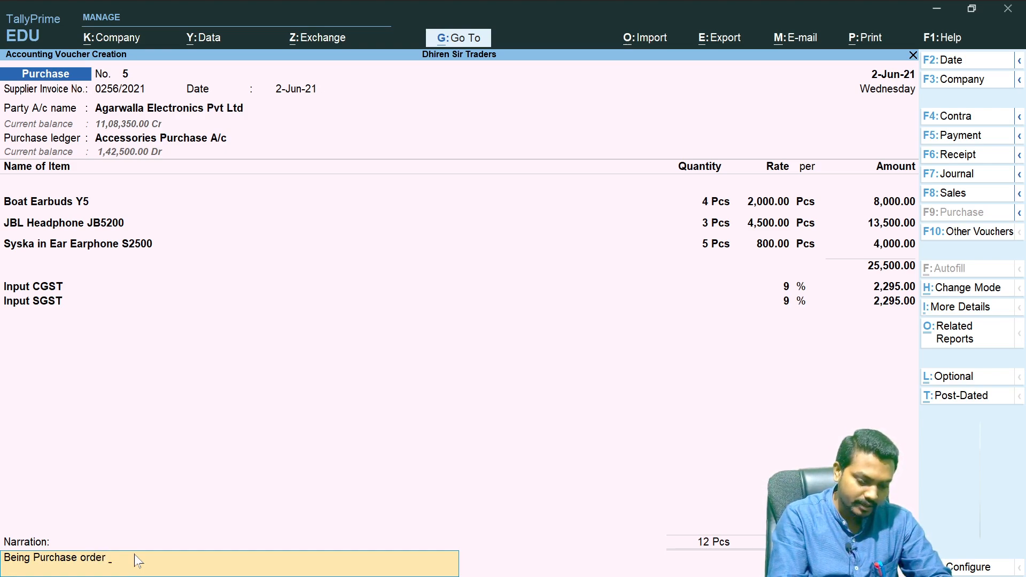
key(BackSpace)
key(BackSpace)
key(BackSpace)
key(BackSpace)
key(BackSpace)
key(BackSpace)
text(Made vide PO)
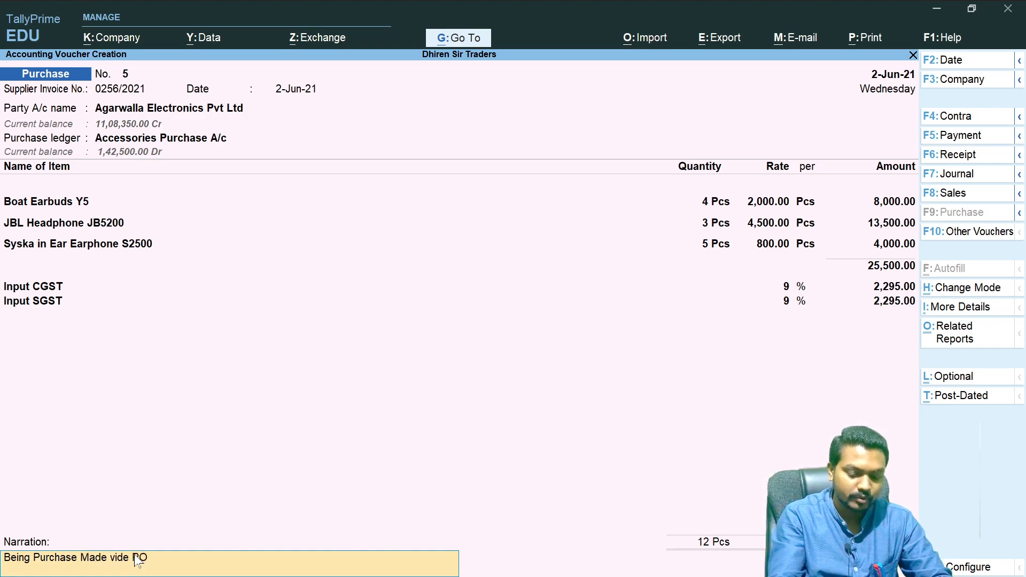
text(NO)
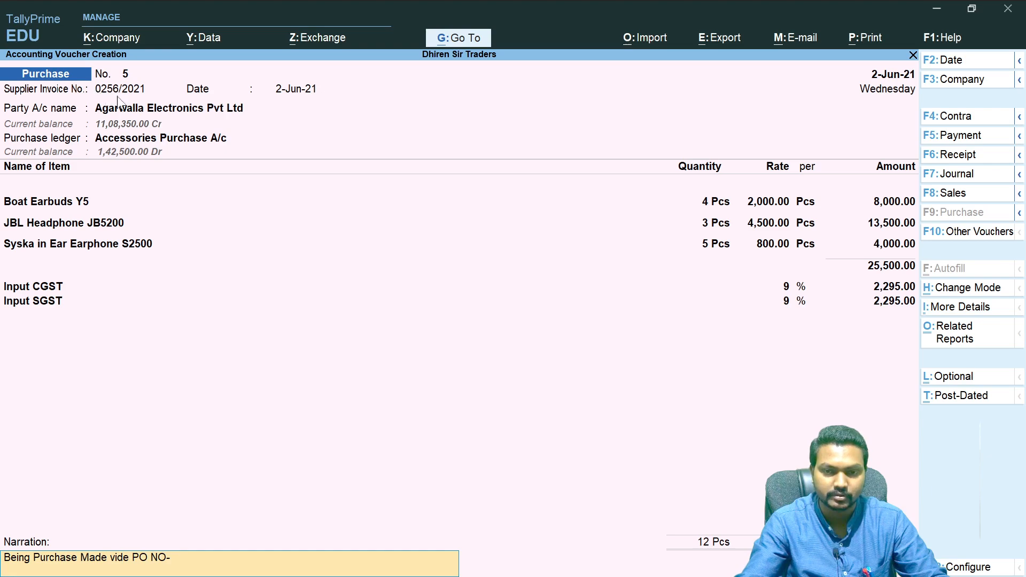
text(- 02)
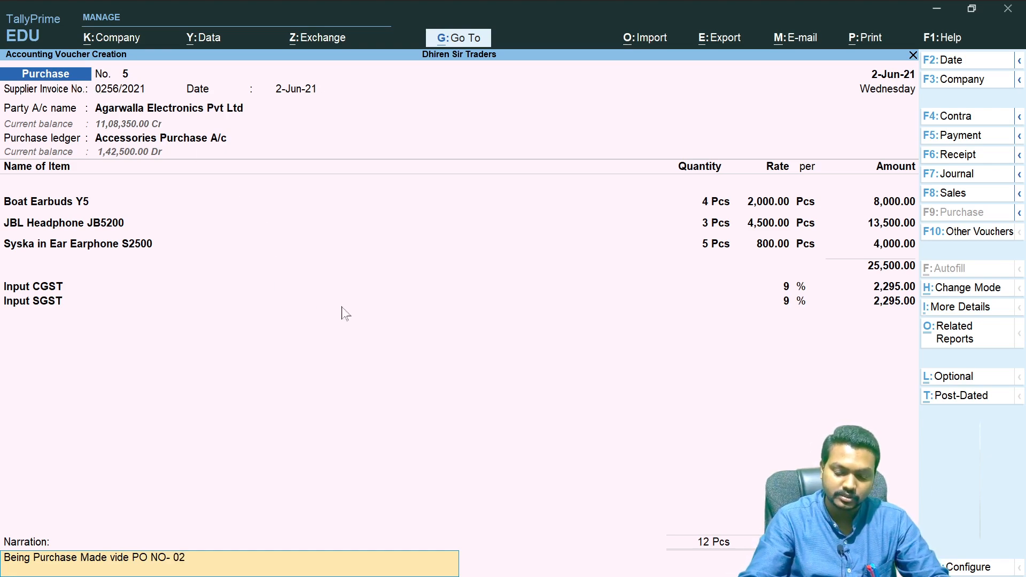
text(56/2021)
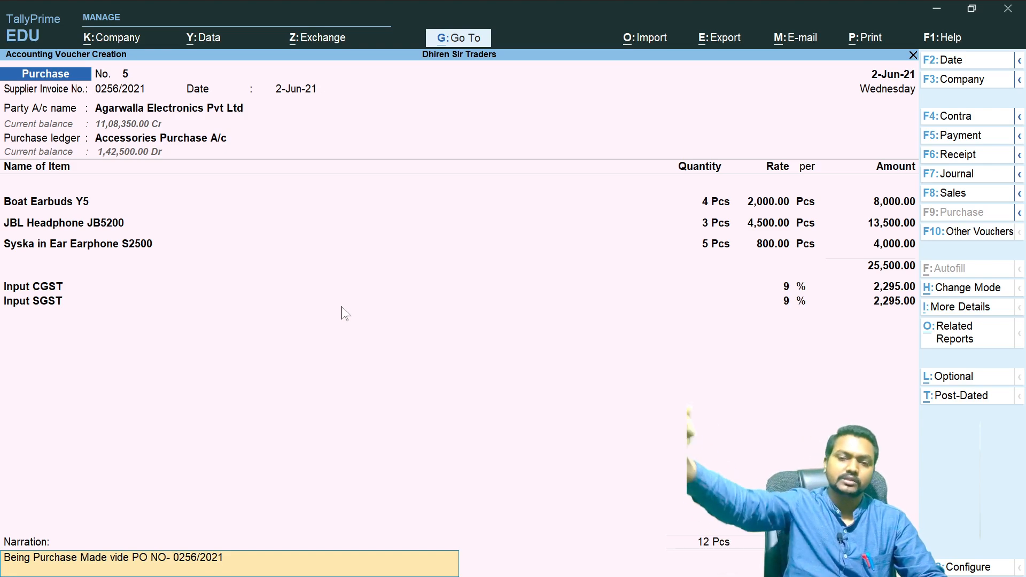
text( after Rejection Out)
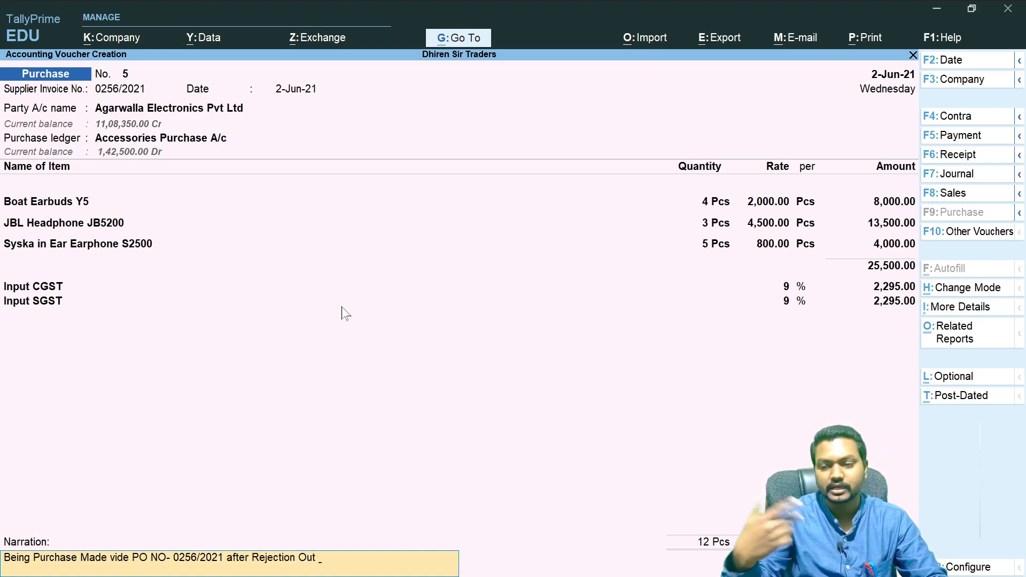
key(Return)
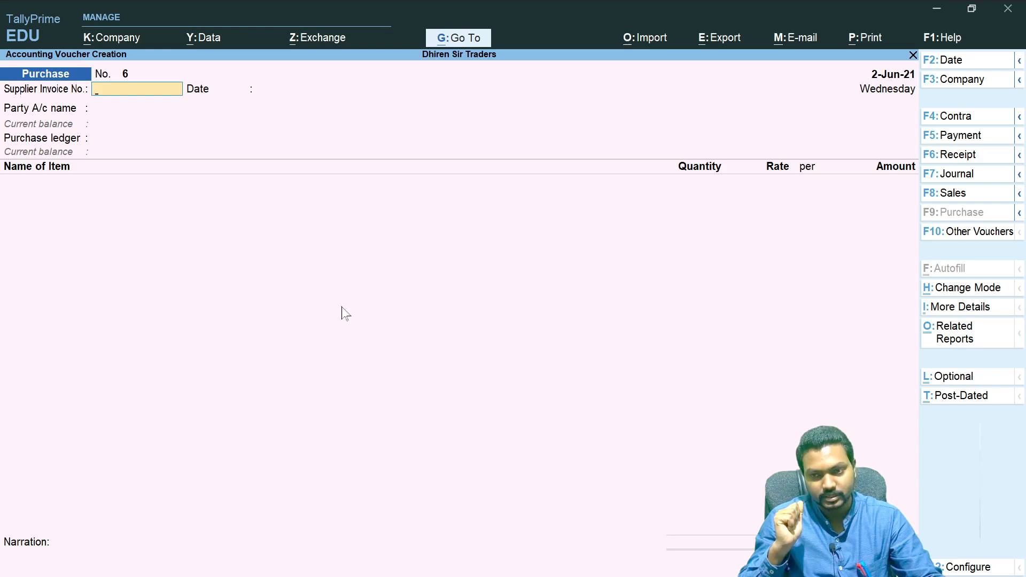
- Close voucher creation, switch to the OneNote notes and write the heading '3 Sales Cycle' below the purchase cycle, underlined
key(Escape)
key(Up)
key(Up)
key(Up)
key(alt+Tab)
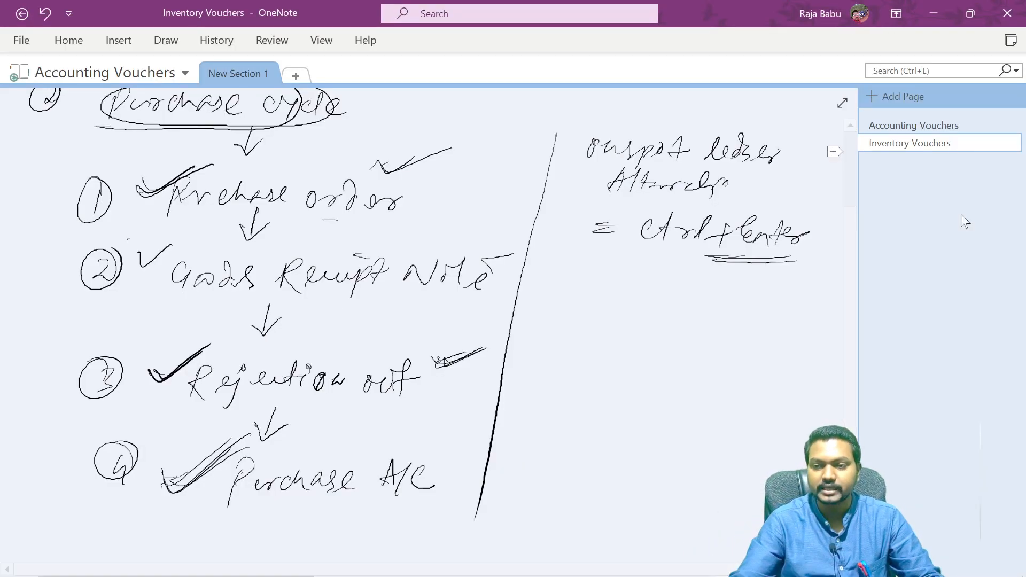
scroll(853, 288, down, 1)
scroll(853, 289, up, 5)
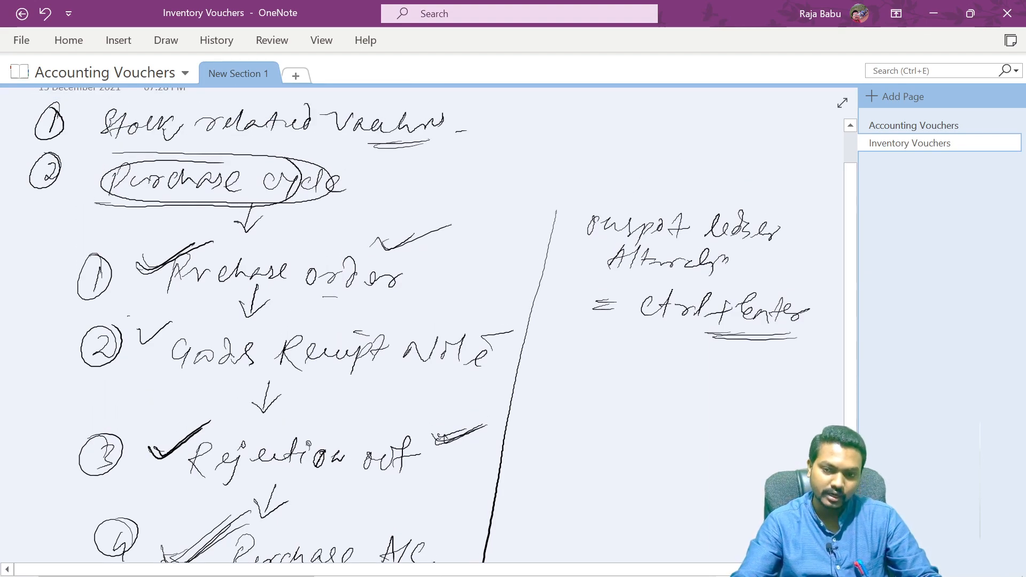
scroll(852, 288, down, 10)
scroll(427, 320, up, 6)
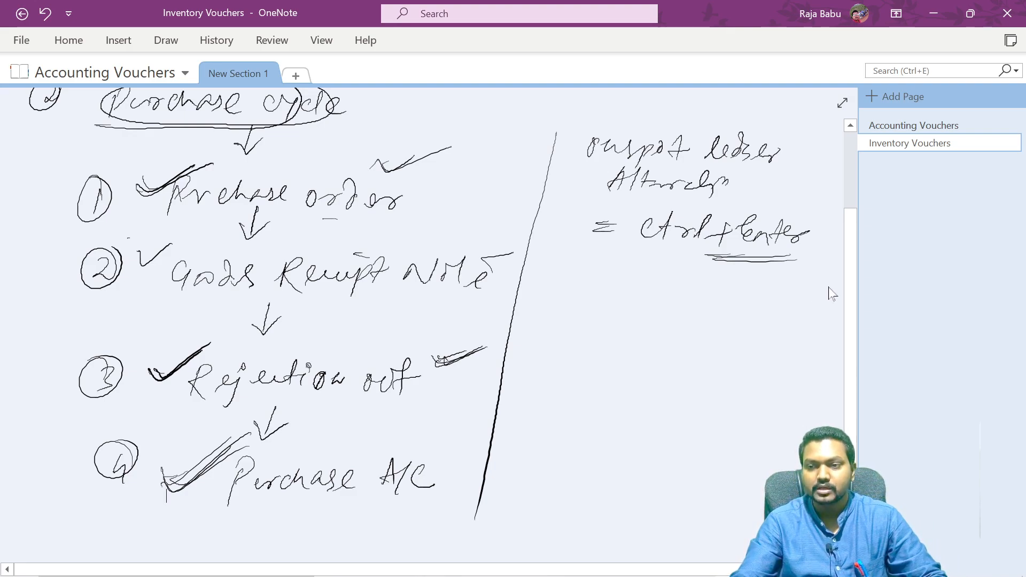
scroll(850, 283, down, 3)
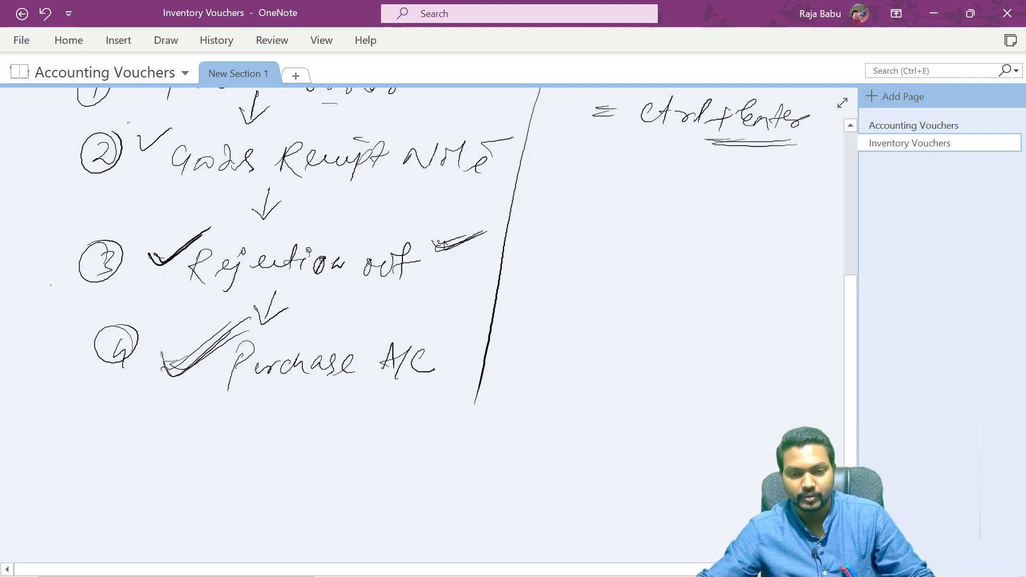
drag(46, 413, 47, 435)
mouse_move(66, 408)
mouse_down()
mouse_move(28, 424)
mouse_move(37, 392)
mouse_up()
mouse_move(125, 407)
mouse_down()
mouse_move(104, 431)
mouse_move(182, 438)
mouse_up()
drag(263, 419, 275, 455)
mouse_move(295, 430)
mouse_down()
mouse_move(293, 441)
mouse_move(345, 447)
mouse_up()
drag(118, 461, 361, 459)
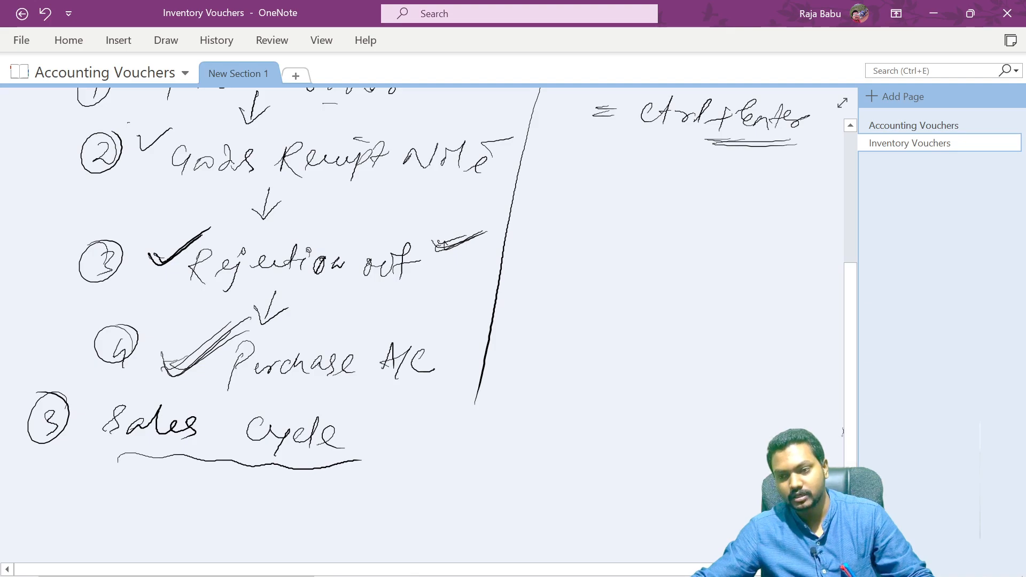
- Write 'Sales order' in a box under the Sales Cycle heading
scroll(848, 431, down, 2)
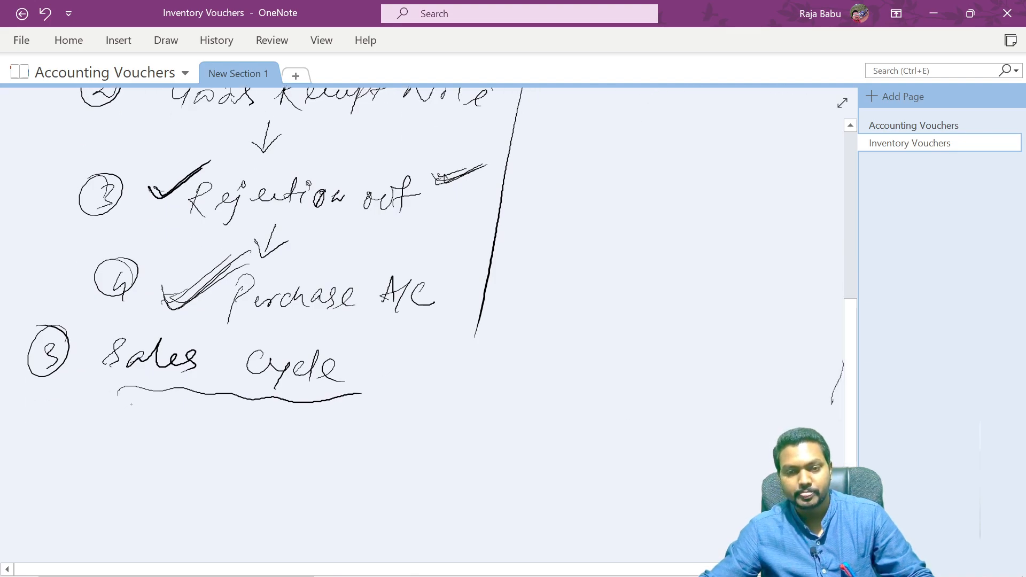
mouse_move(164, 466)
mouse_down()
mouse_move(226, 438)
mouse_move(251, 455)
mouse_move(312, 444)
mouse_move(369, 449)
mouse_move(398, 433)
mouse_up()
mouse_move(134, 416)
mouse_down()
mouse_move(286, 423)
mouse_move(406, 460)
mouse_move(214, 480)
mouse_move(160, 420)
mouse_up()
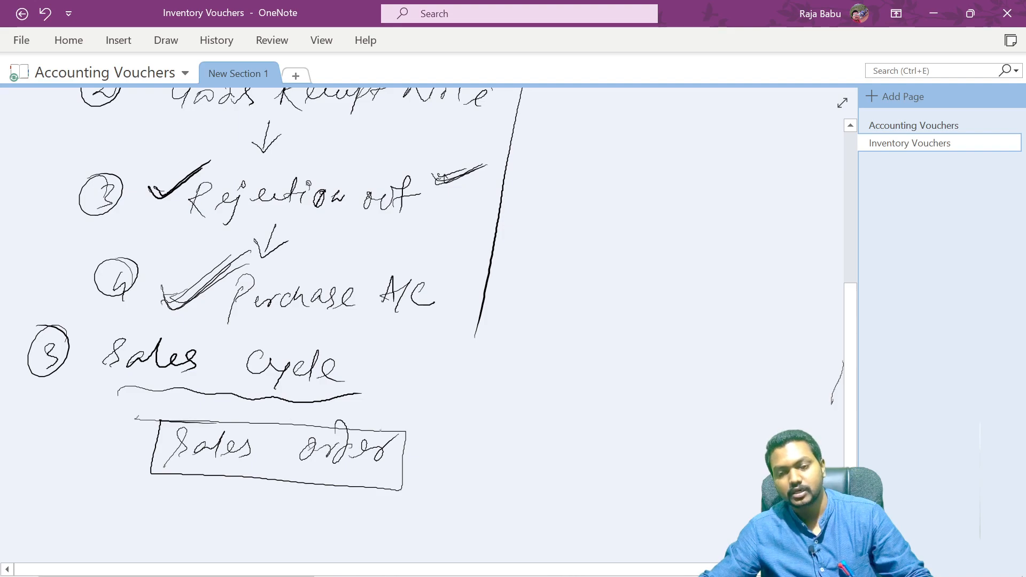
- Draw an arrow below the Sales order box and write 'Delivery Order' under it
scroll(843, 455, down, 1)
scroll(843, 455, down, 2)
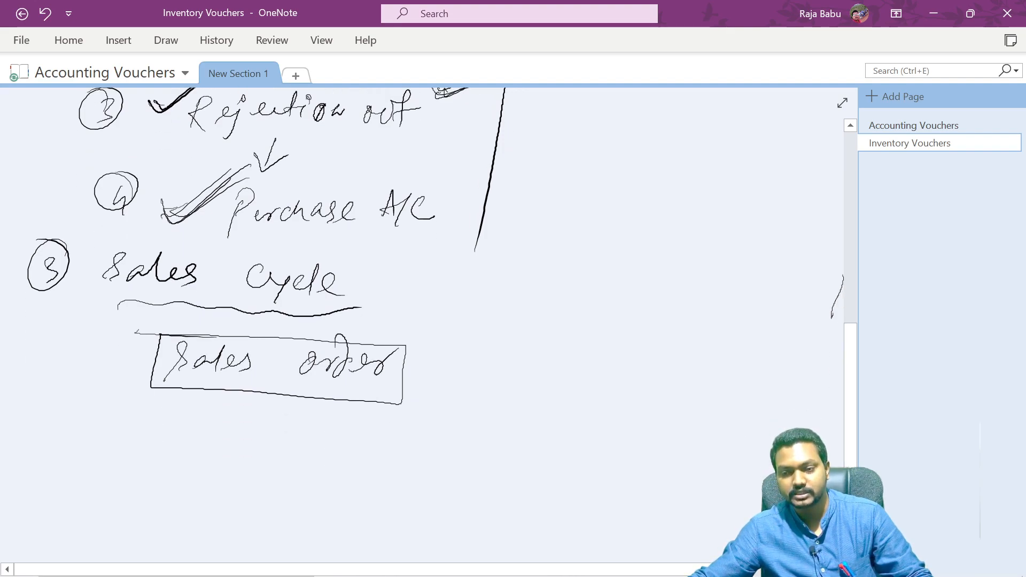
drag(271, 434, 312, 416)
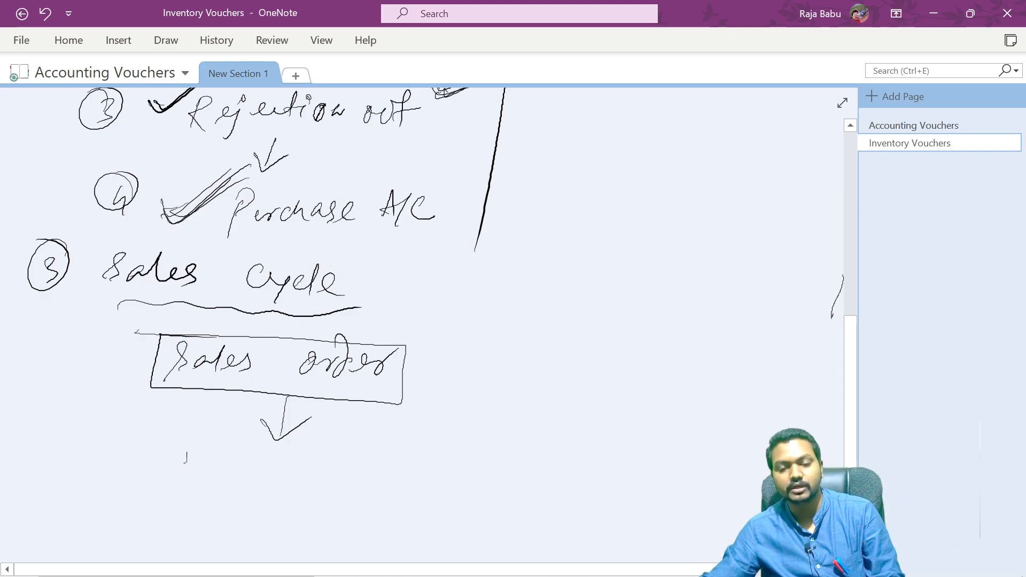
mouse_move(185, 450)
mouse_down()
mouse_move(181, 479)
mouse_move(301, 468)
mouse_move(295, 494)
mouse_up()
drag(336, 473, 389, 469)
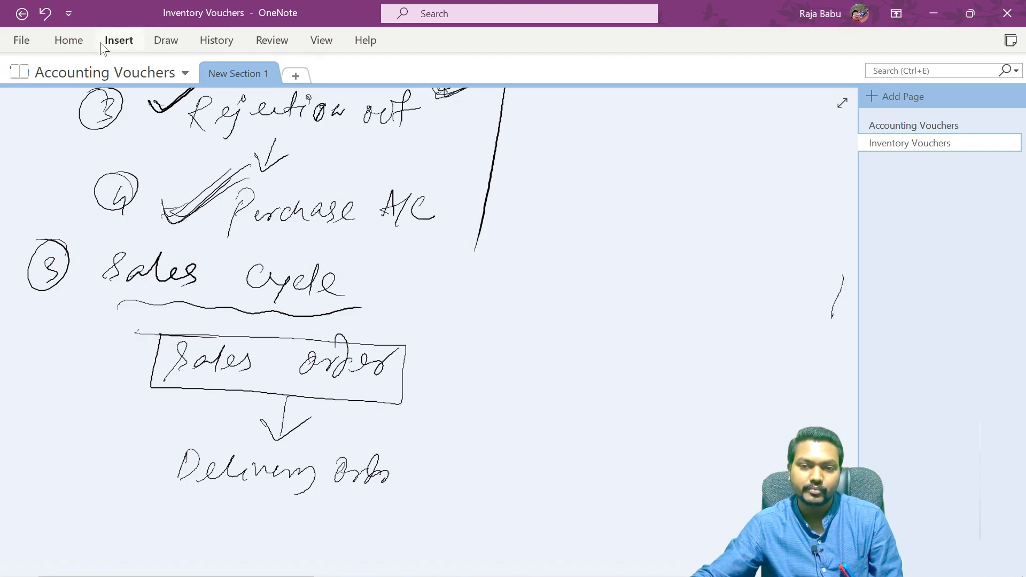
- Erase 'Order' with the eraser, write 'Note' in its place and prefix 'Goods' to read Goods Delivery Note
click(166, 42)
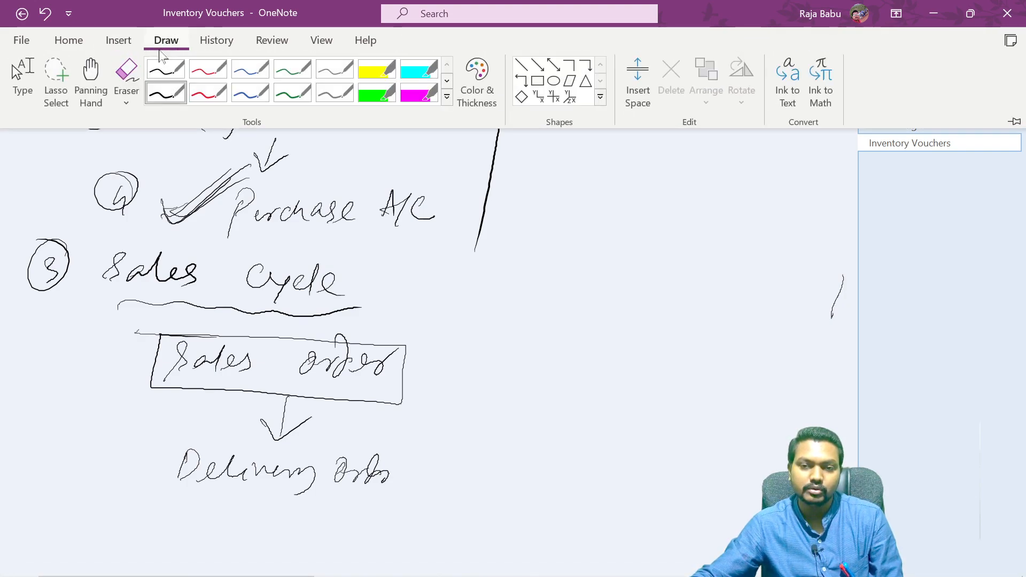
click(130, 75)
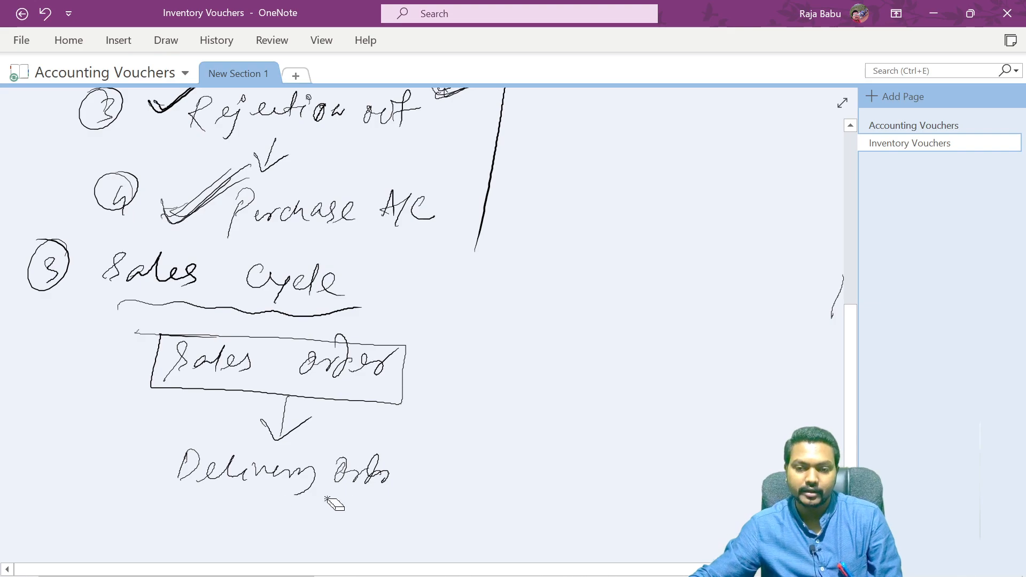
drag(350, 470, 390, 476)
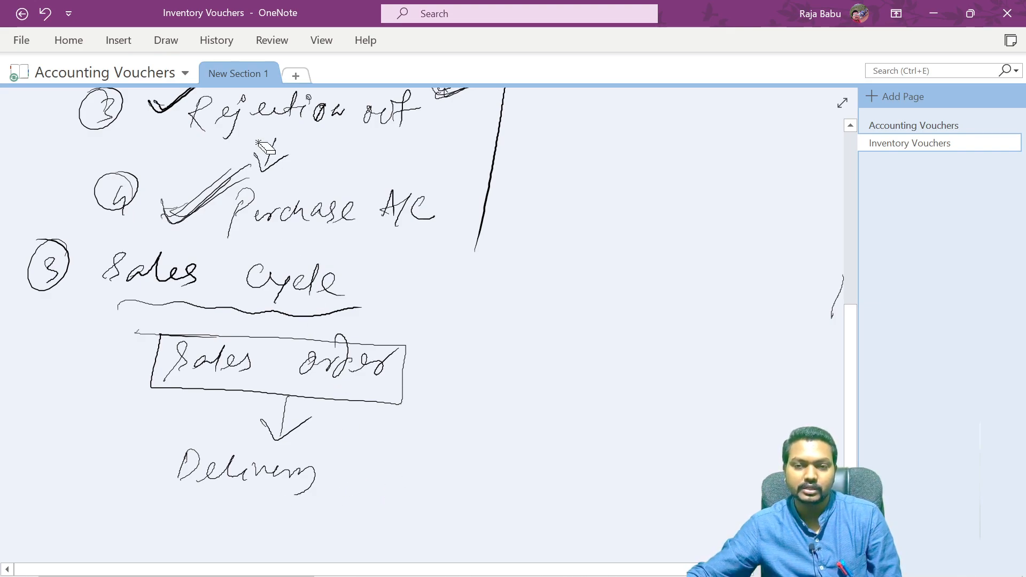
click(161, 42)
click(126, 81)
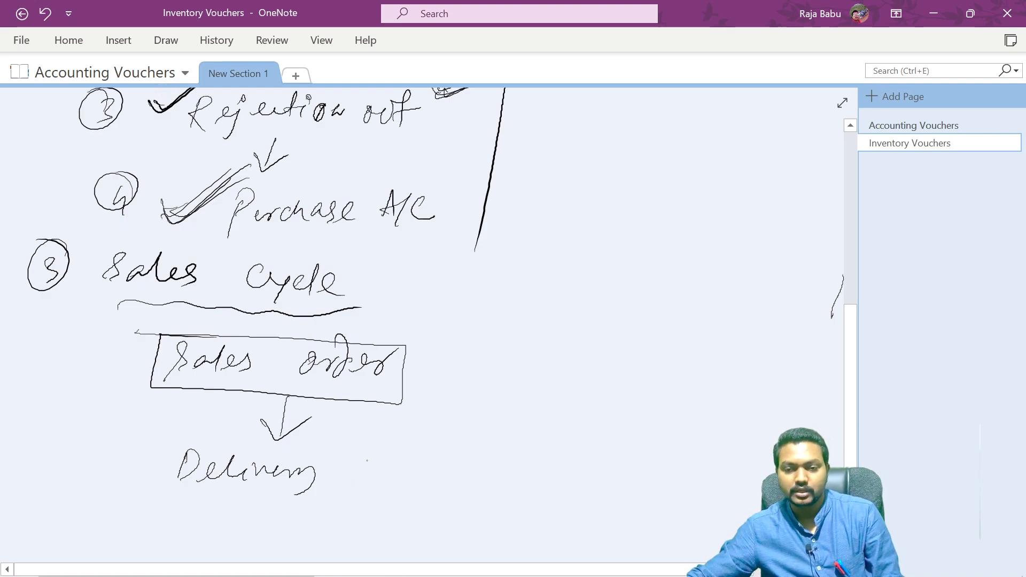
mouse_move(356, 479)
mouse_down()
mouse_move(386, 456)
mouse_move(443, 473)
mouse_up()
drag(439, 448, 454, 445)
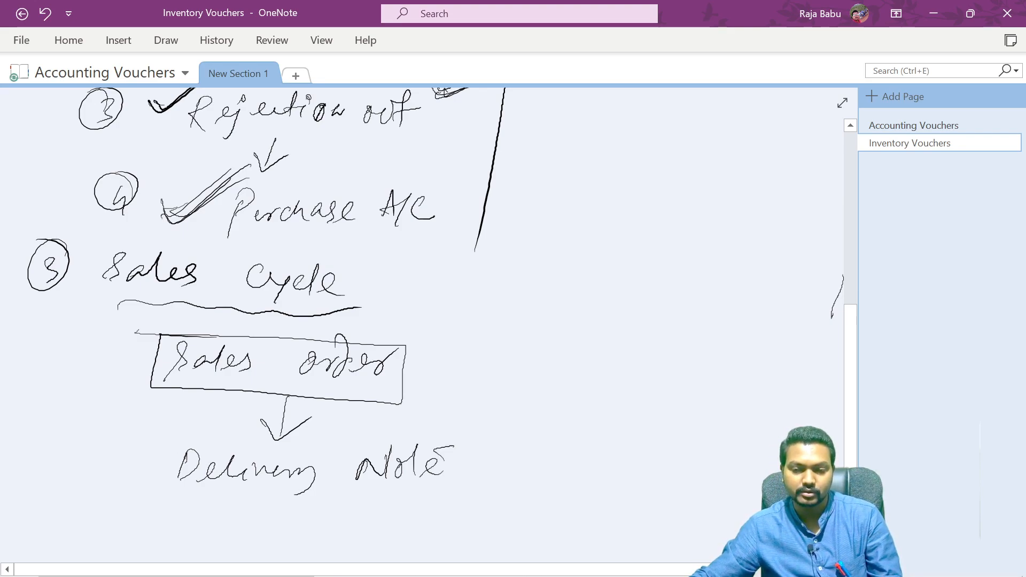
drag(88, 455, 85, 466)
mouse_move(101, 465)
mouse_down()
mouse_move(102, 475)
mouse_move(138, 450)
mouse_move(142, 476)
mouse_up()
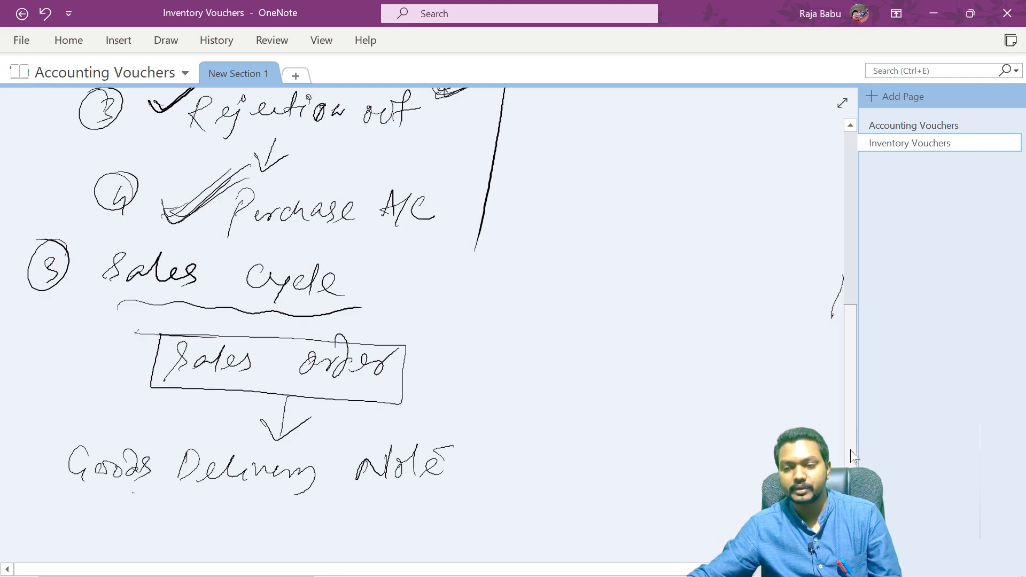
- Draw an arrow below Goods Delivery Note and write 'Rejection In'
scroll(270, 415, down, 3)
drag(272, 438, 293, 443)
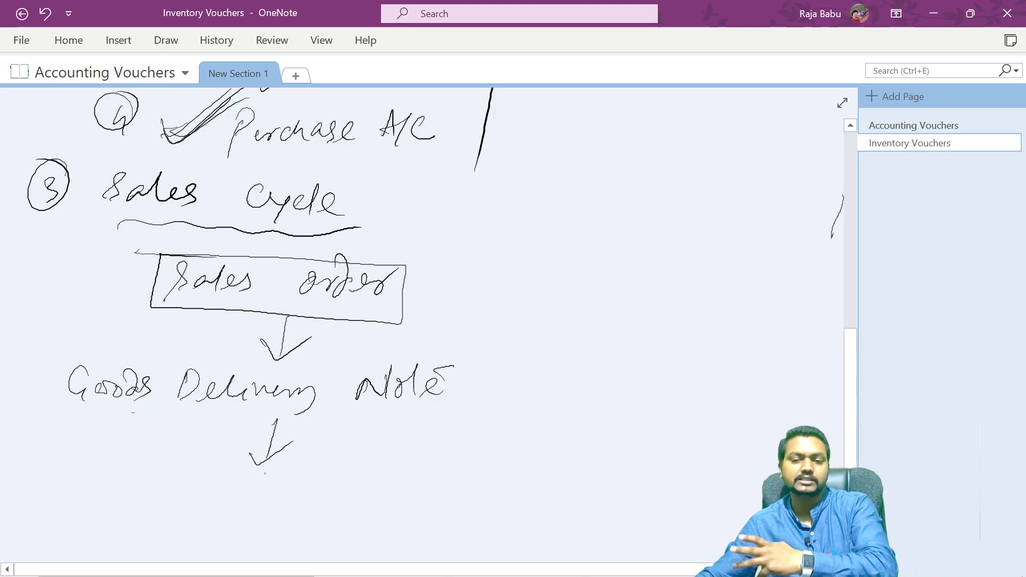
mouse_move(188, 501)
mouse_down()
mouse_move(184, 488)
mouse_move(188, 516)
mouse_move(238, 483)
mouse_move(283, 477)
mouse_move(314, 496)
mouse_move(393, 497)
mouse_up()
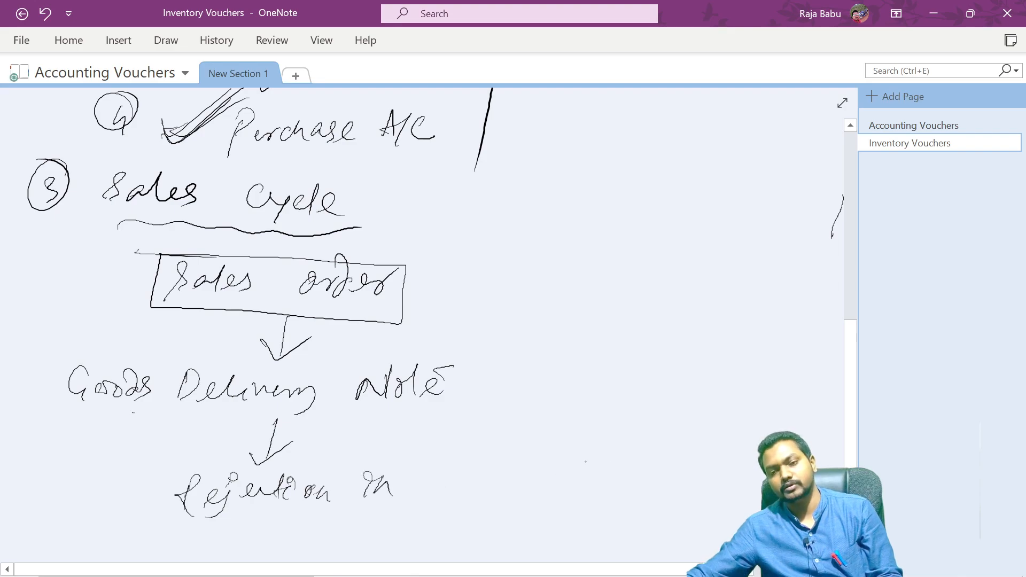
- Draw an arrow below Rejection In and write 'Sales A/C' as the last stage
scroll(422, 321, down, 1)
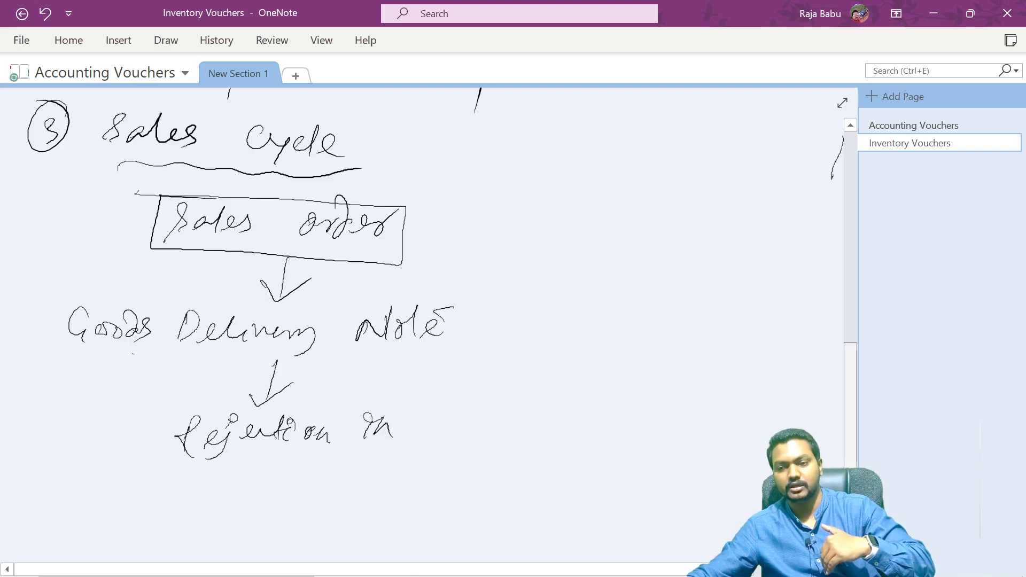
drag(271, 461, 259, 490)
drag(250, 477, 296, 477)
drag(152, 552, 182, 508)
mouse_move(189, 527)
mouse_down()
mouse_move(244, 517)
mouse_move(266, 529)
mouse_move(311, 508)
mouse_move(358, 530)
mouse_up()
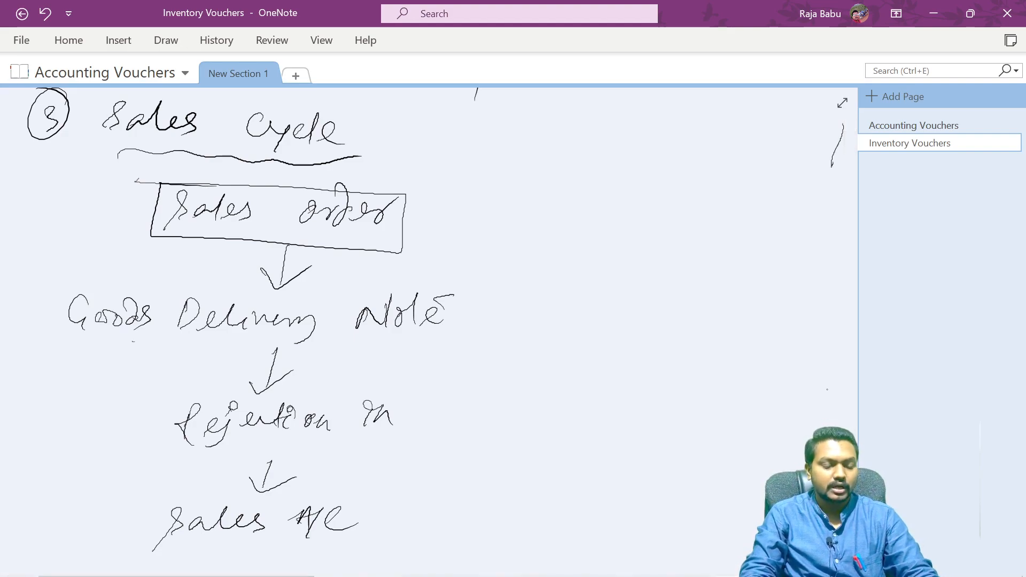
key(alt+Tab)
key(Tab)
key(Tab)
key(Tab)
key(Tab)
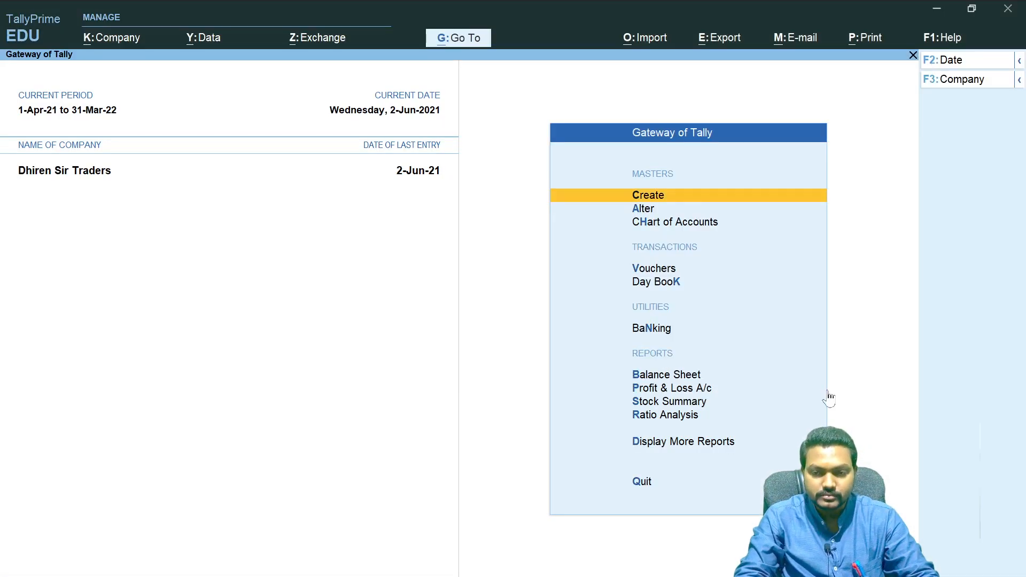
key(alt+Tab)
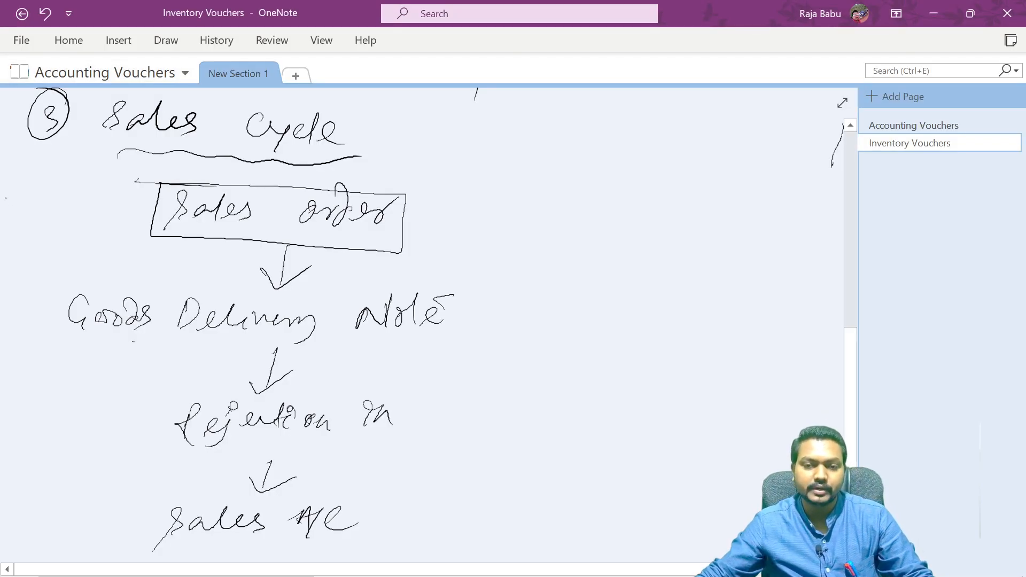
- Number Sales order and Goods Delivery Note as stages 1 and 2 and box the Goods Delivery Note
drag(99, 194, 94, 217)
mouse_move(96, 191)
mouse_down()
mouse_move(75, 220)
mouse_move(85, 195)
mouse_move(158, 193)
mouse_up()
mouse_move(34, 314)
mouse_down()
mouse_move(45, 308)
mouse_move(30, 299)
mouse_move(47, 297)
mouse_up()
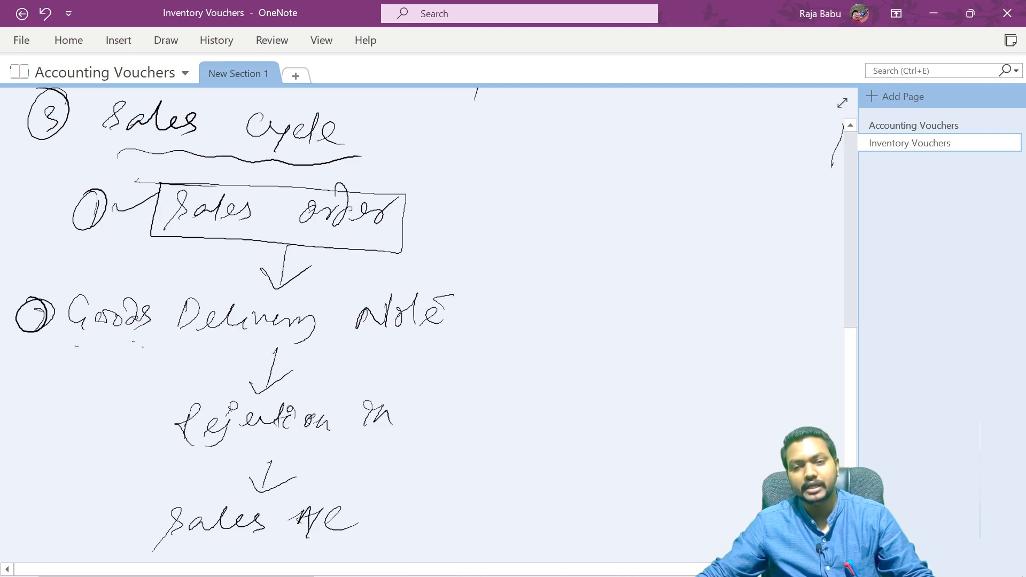
mouse_move(59, 337)
mouse_down()
mouse_move(68, 293)
mouse_move(441, 299)
mouse_move(428, 352)
mouse_move(51, 341)
mouse_up()
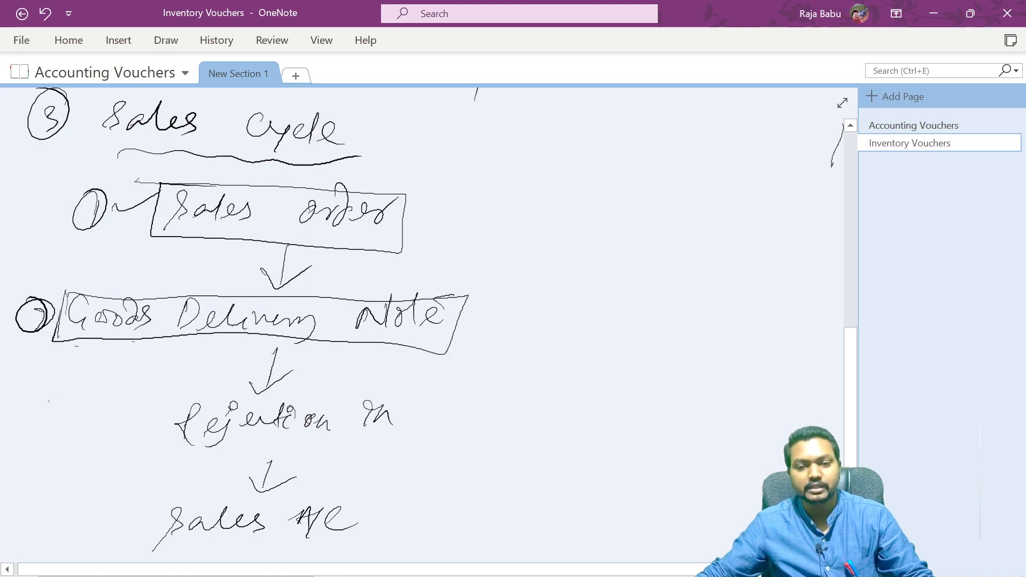
- Number Rejection In and Sales A/C as stages 3 and 4 and draw boxes around both
drag(47, 381, 61, 393)
mouse_move(124, 443)
mouse_down()
mouse_move(226, 394)
mouse_move(406, 403)
mouse_move(257, 449)
mouse_move(111, 443)
mouse_up()
drag(43, 499, 53, 514)
mouse_move(43, 483)
mouse_down()
mouse_move(21, 512)
mouse_move(63, 489)
mouse_up()
mouse_move(131, 489)
mouse_down()
mouse_move(364, 493)
mouse_move(348, 540)
mouse_move(145, 517)
mouse_move(241, 549)
mouse_move(385, 546)
mouse_up()
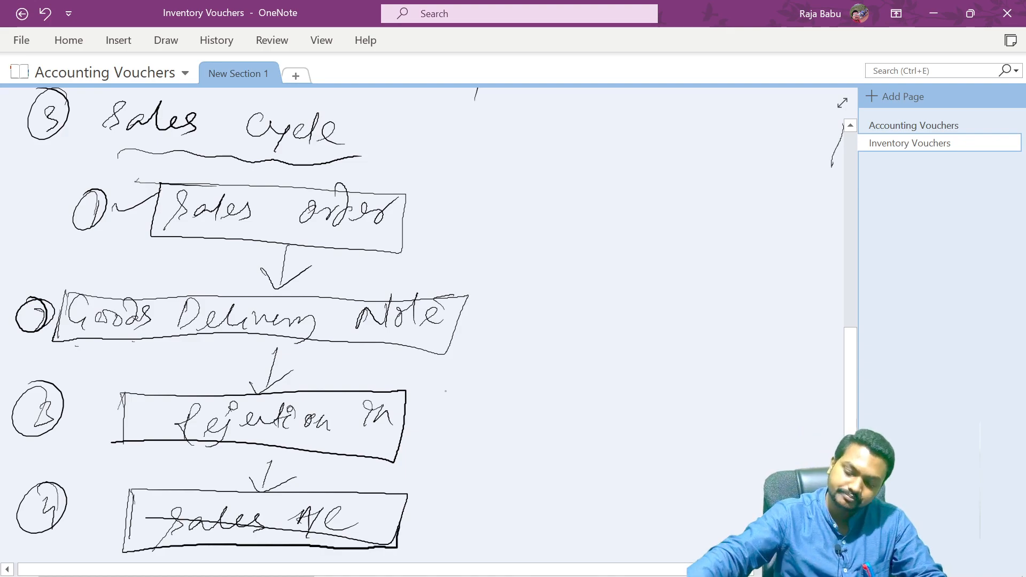
- Switch to TallyPrime and open voucher entry as a Sales voucher
key(alt+Tab)
key(alt+Tab)
key(alt+Tab)
key(alt+Tab)
key(alt+Tab)
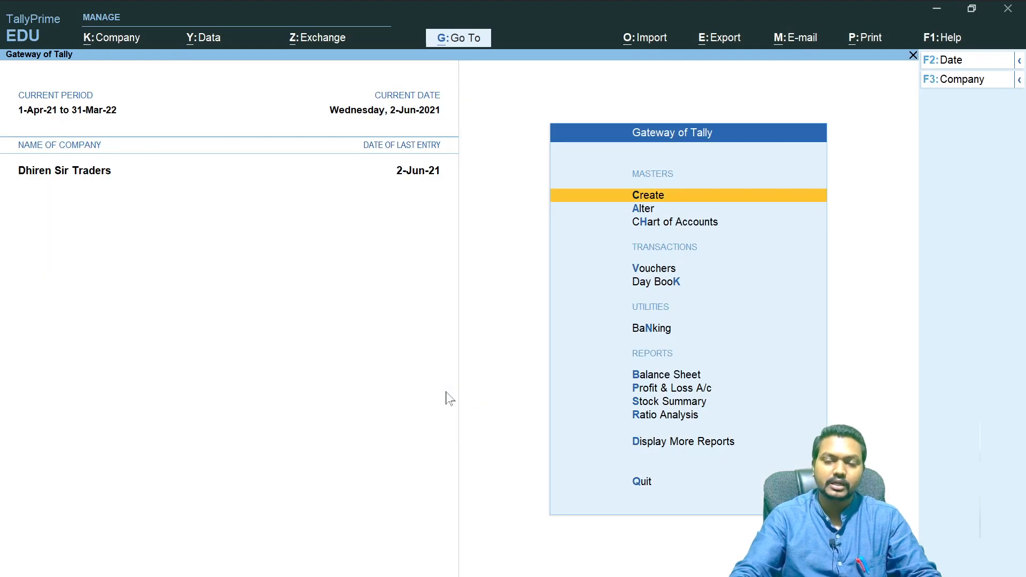
key(v)
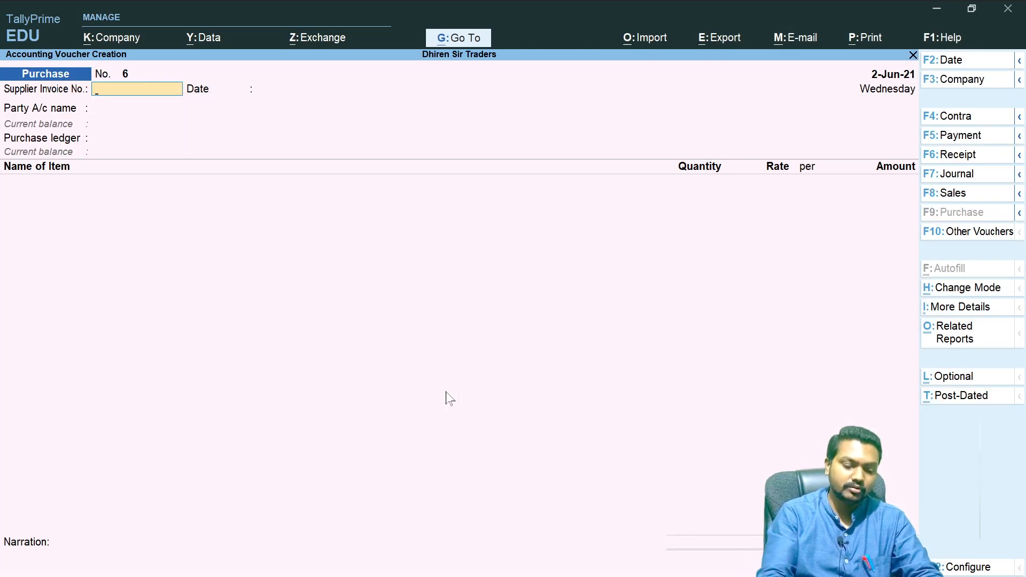
key(F8)
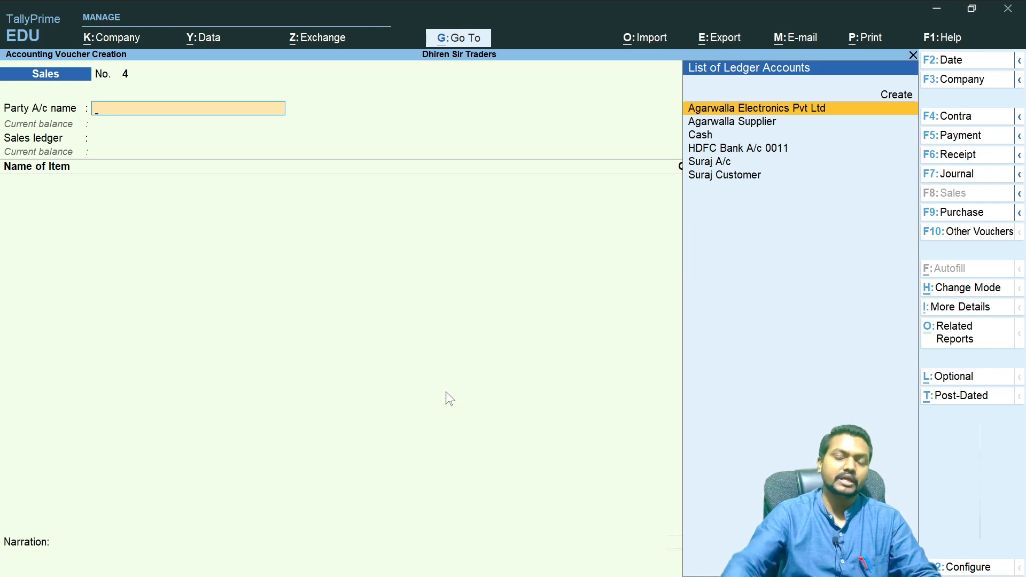
- Select Suraj A/c as the party in the Sales voucher
text(Cust)
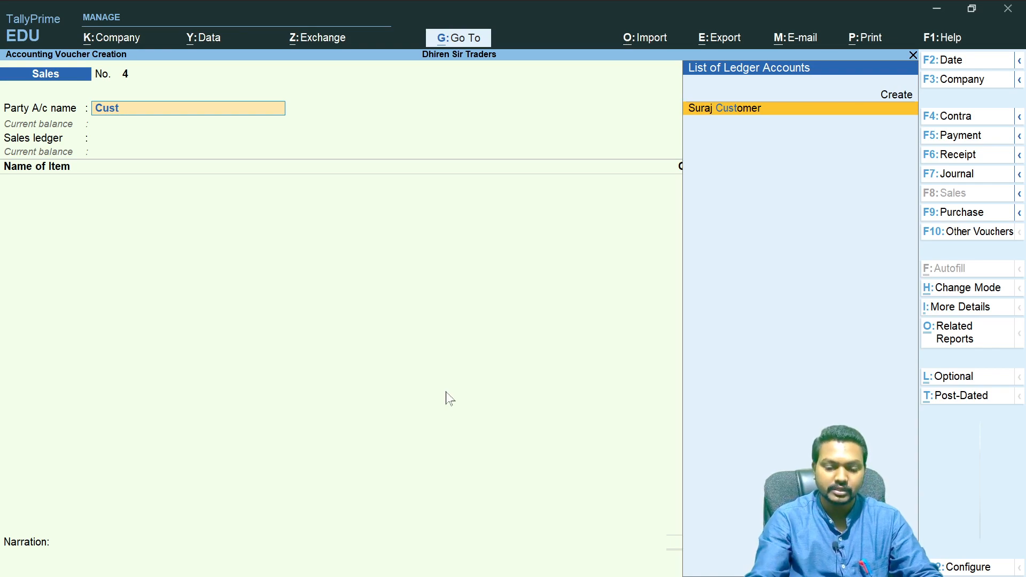
key(BackSpace)
key(BackSpace)
key(BackSpace)
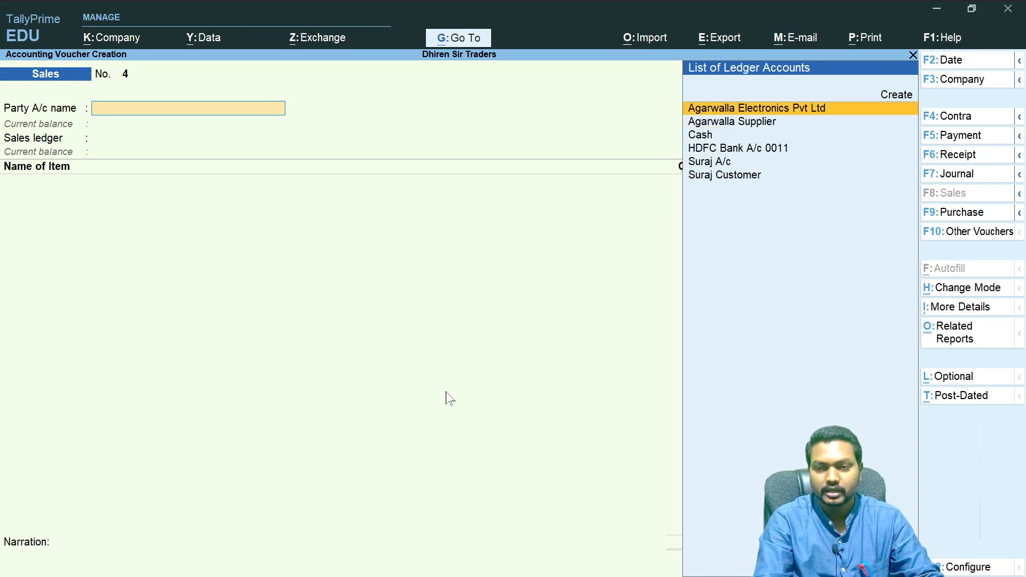
key(Down)
key(Down)
key(Down)
key(Down)
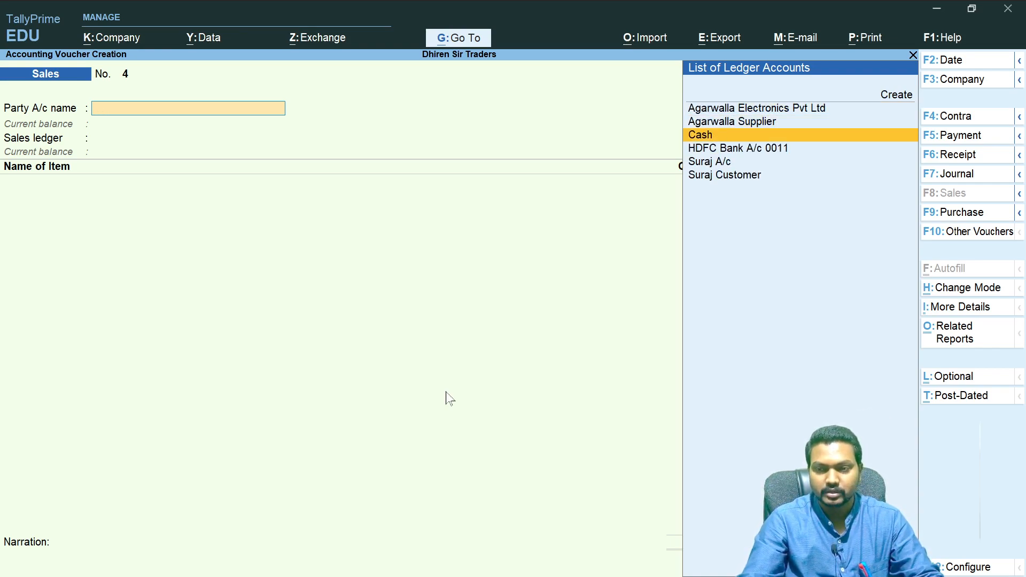
key(Return)
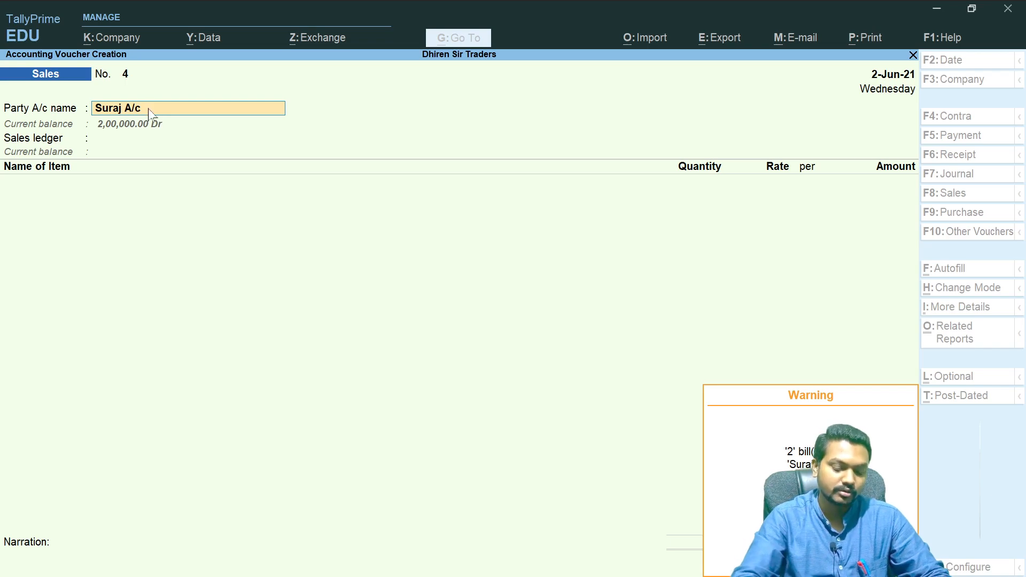
key(Return)
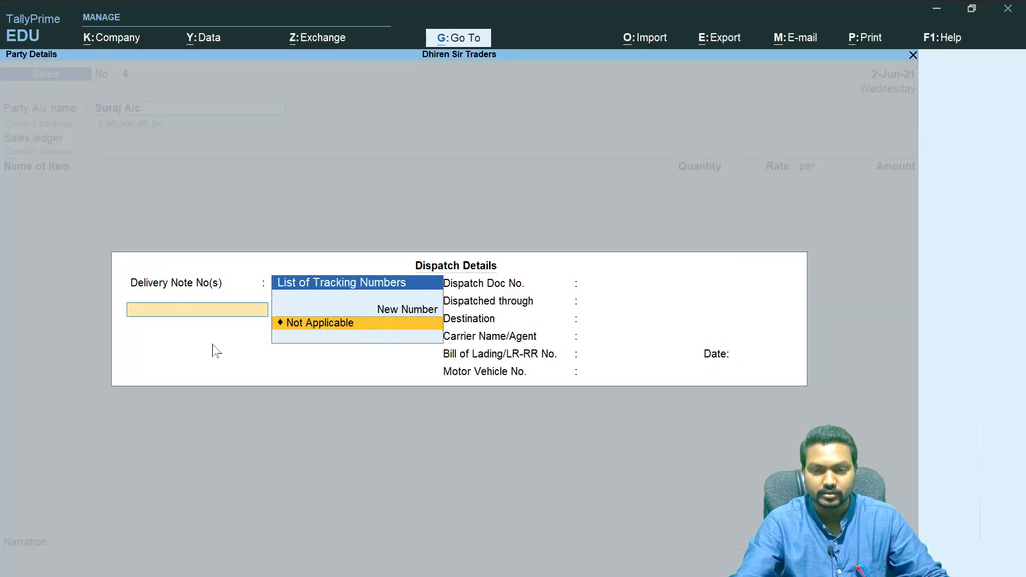
- Open Suraj A/c's ledger master from the voucher for review, then quit the Sales voucher without saving
key(Escape)
key(y)
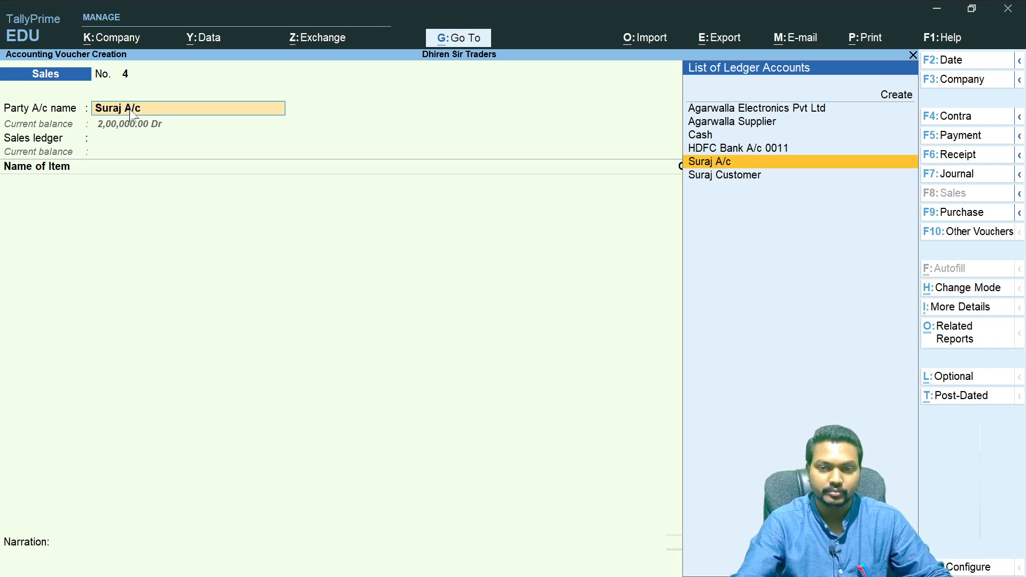
key(ctrl+Return)
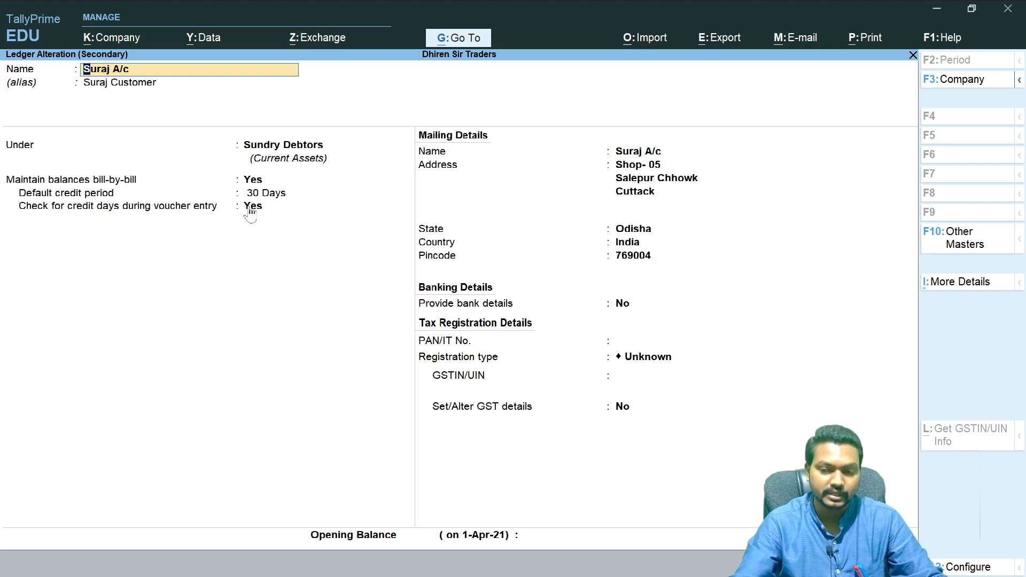
key(ctrl+a)
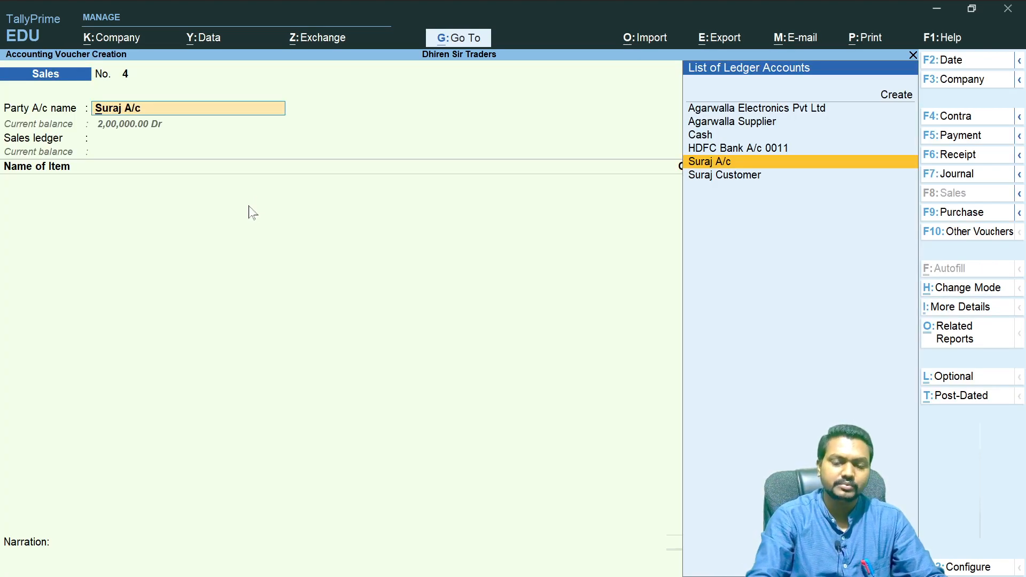
key(Return)
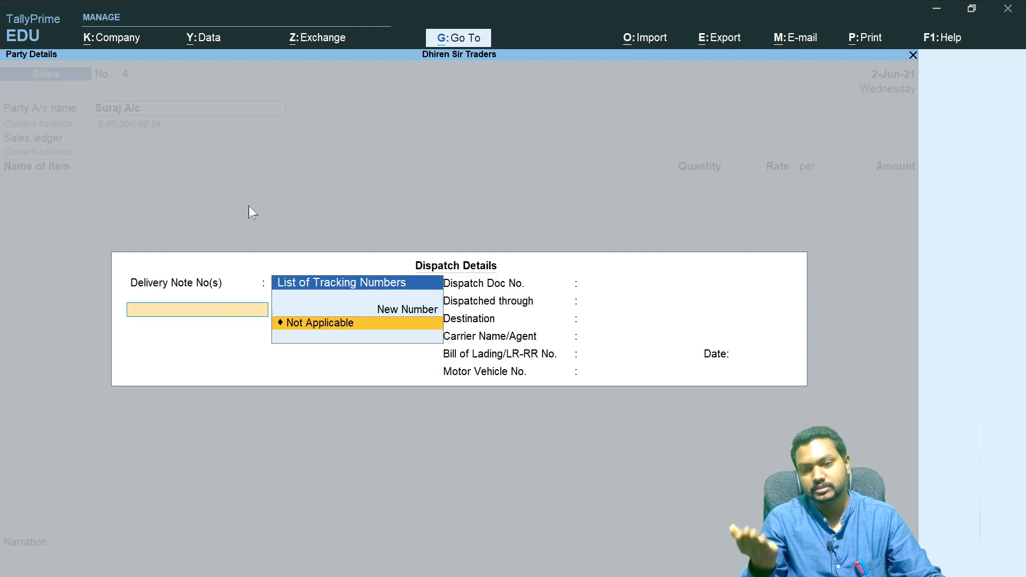
key(Escape)
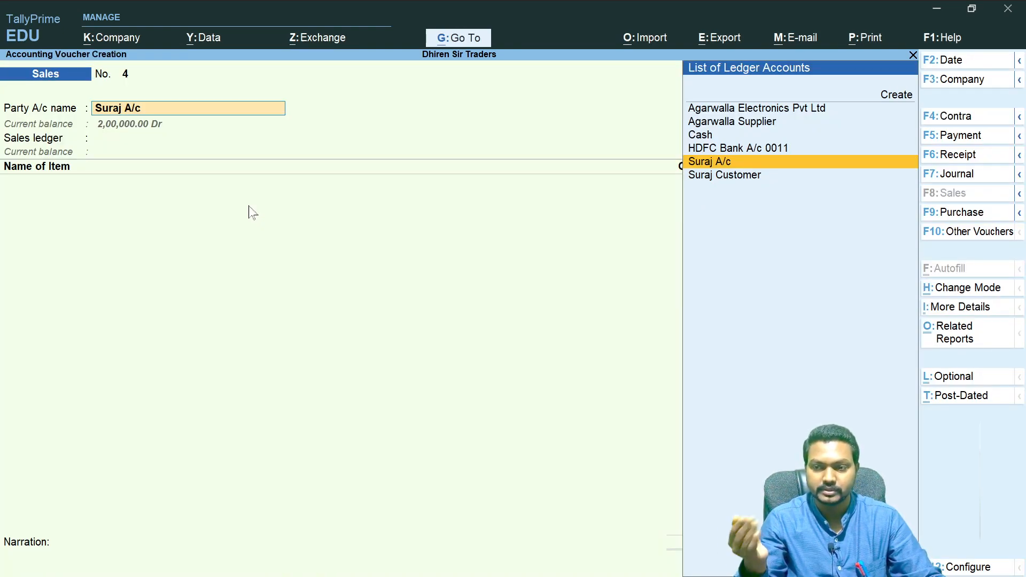
key(Escape)
key(Escape)
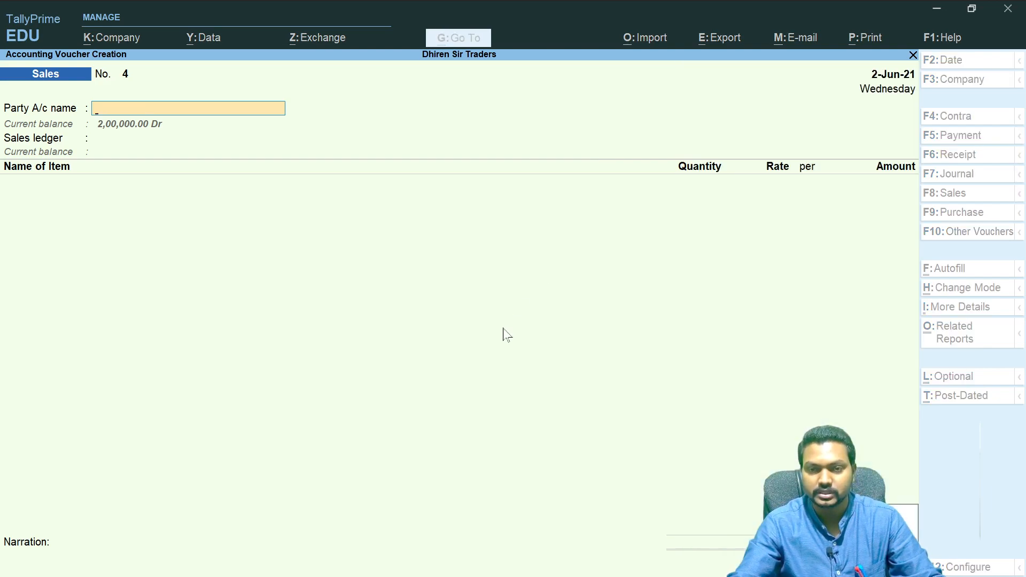
key(Return)
key(Escape)
key(Escape)
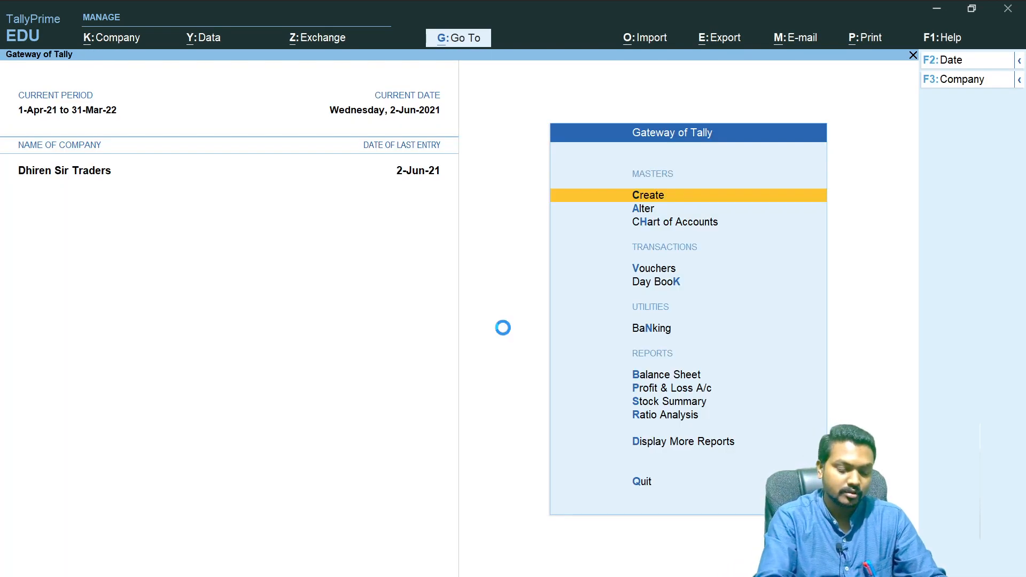
- Reopen voucher entry and switch the voucher type to Sales Order
key(v)
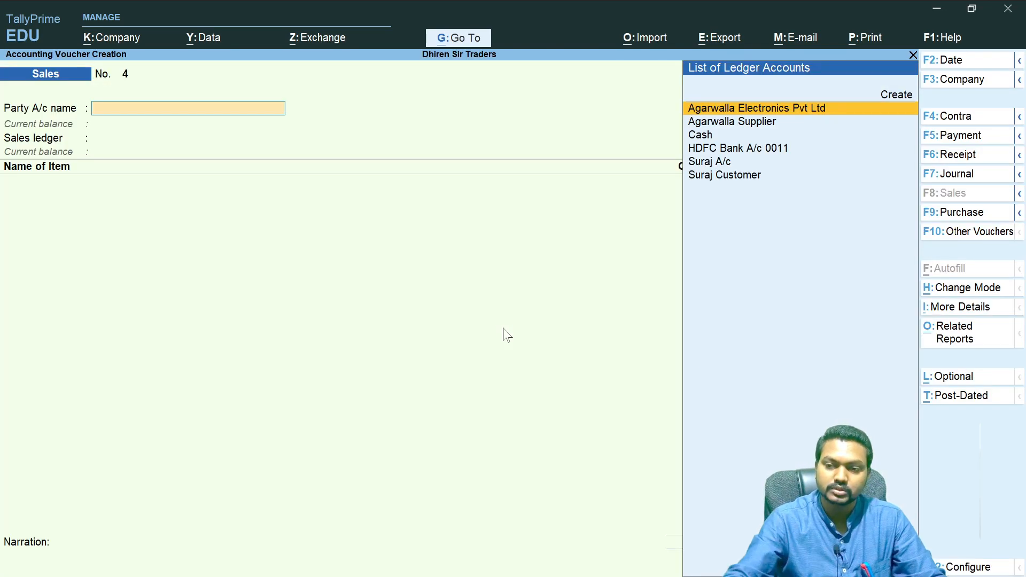
click(983, 235)
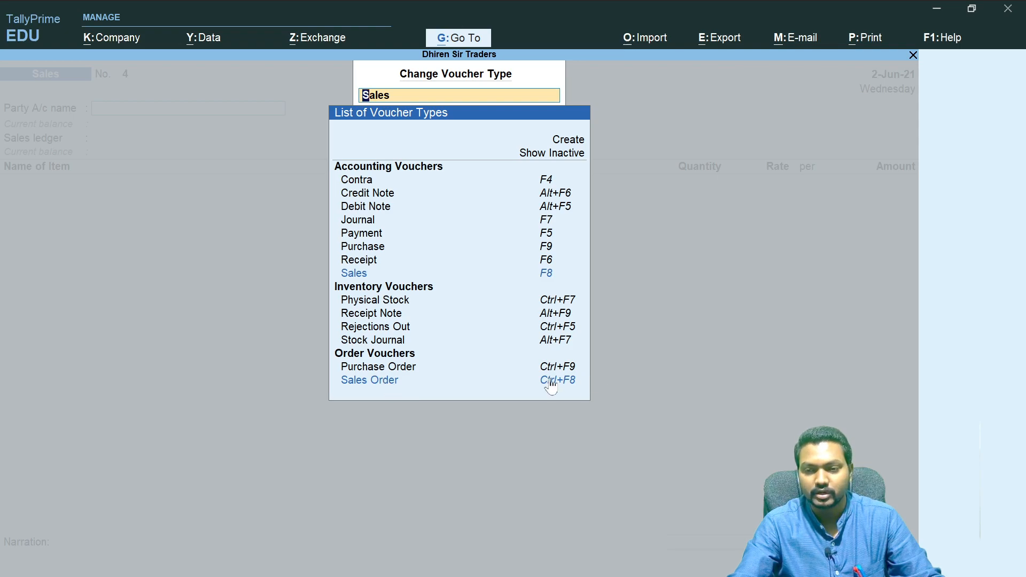
key(Escape)
key(Escape)
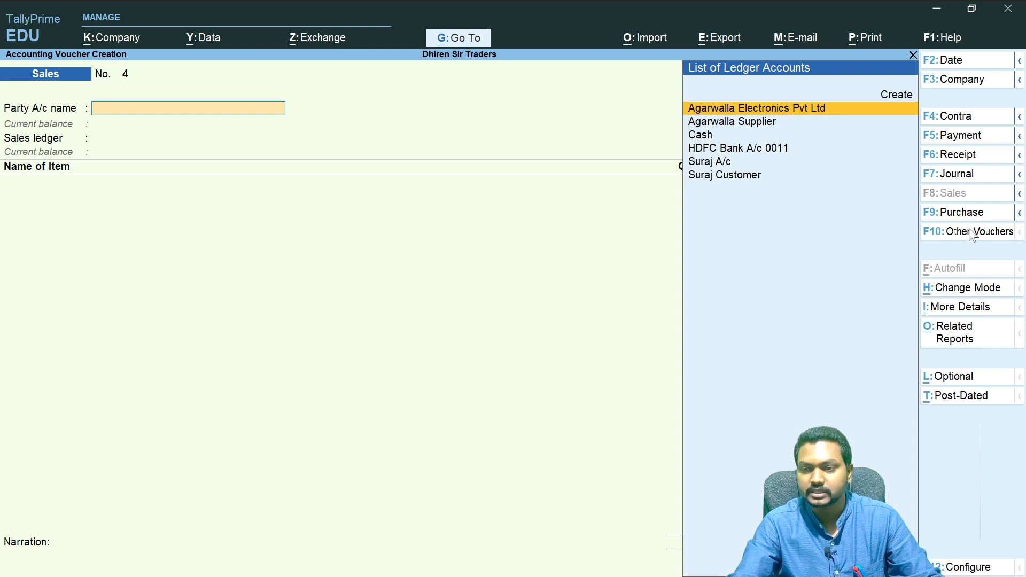
click(1019, 195)
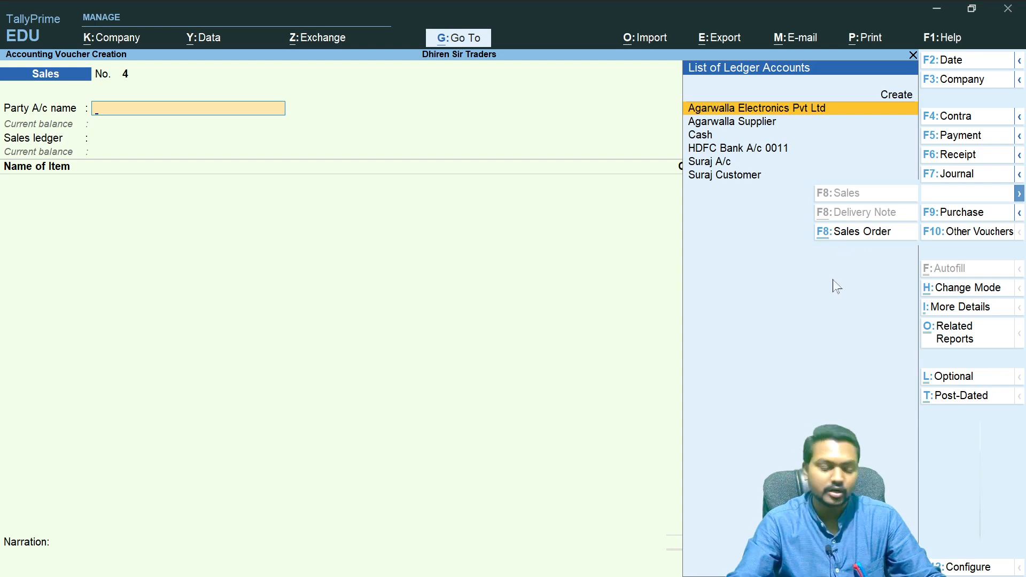
key(ctrl+F8)
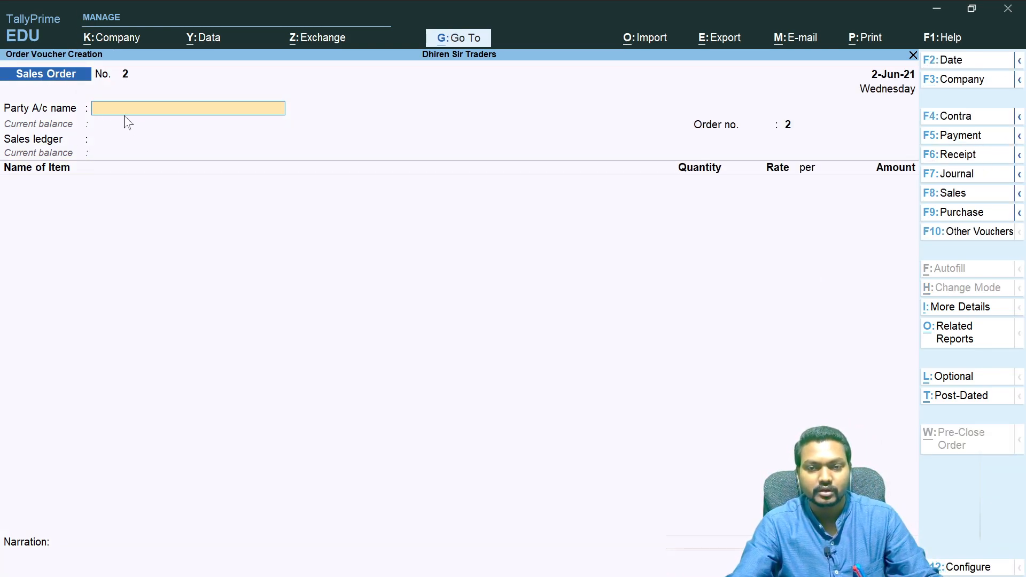
- Select Suraj A/c as the party for the Sales Order
text(Sura)
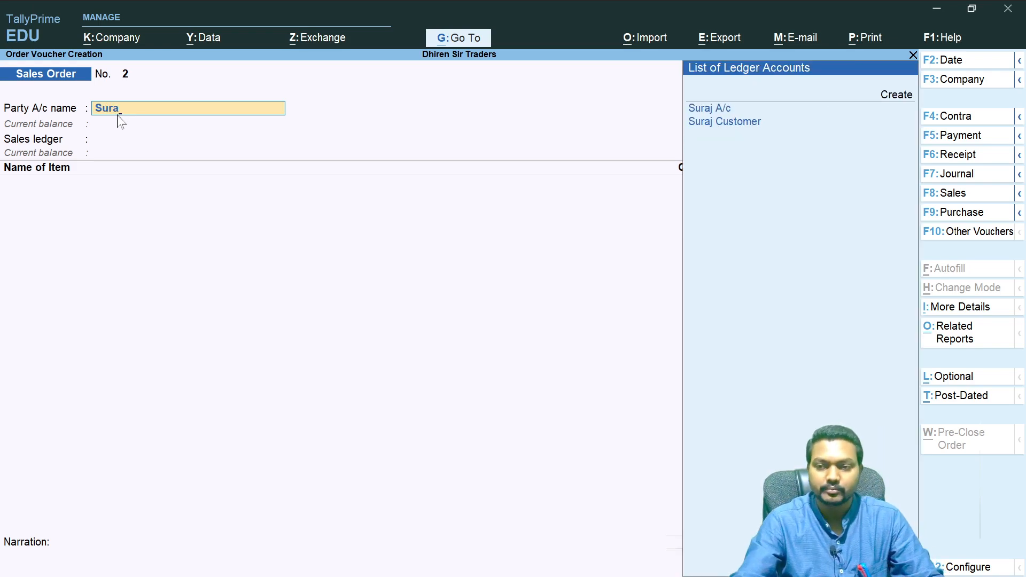
key(Down)
key(Down)
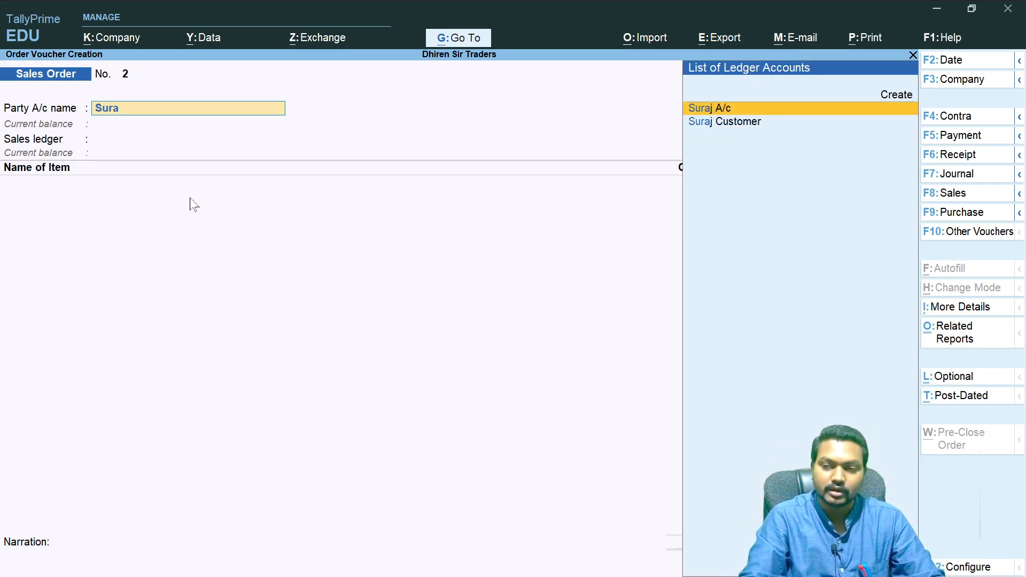
key(Up)
key(Return)
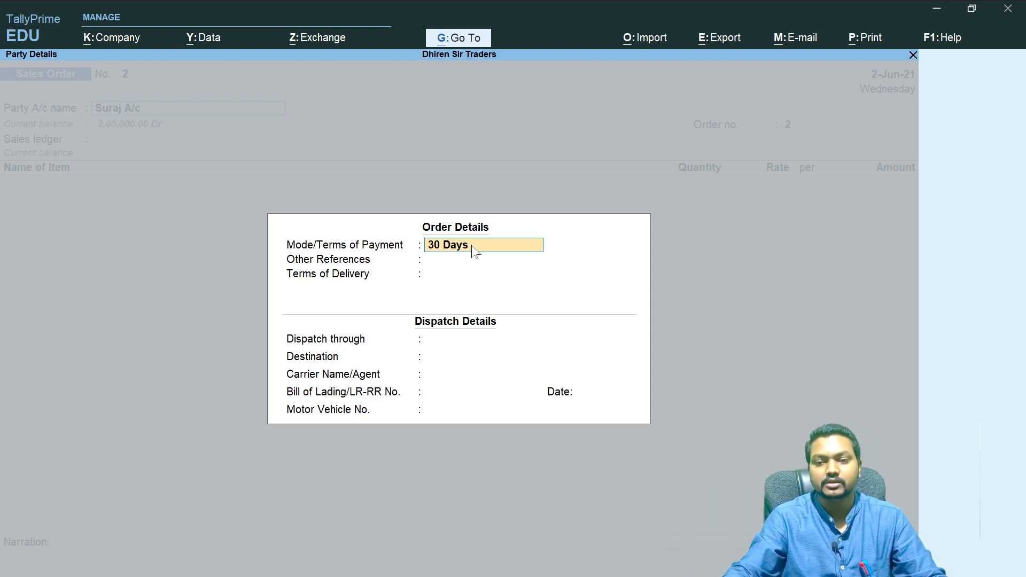
- Enter Godown Delivery as the terms of delivery in the order details and close the details
key(Return)
key(Return)
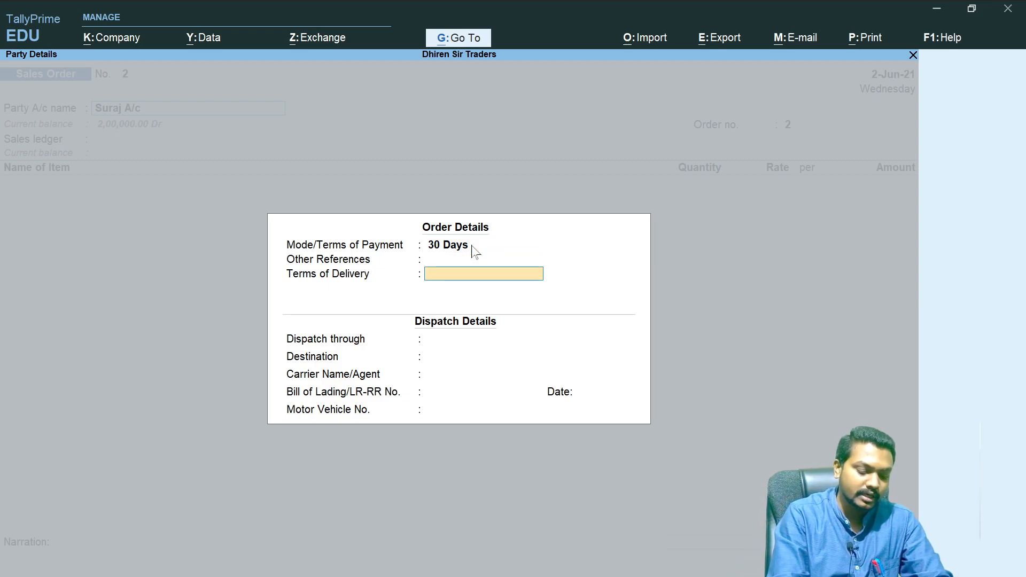
text(Goidown)
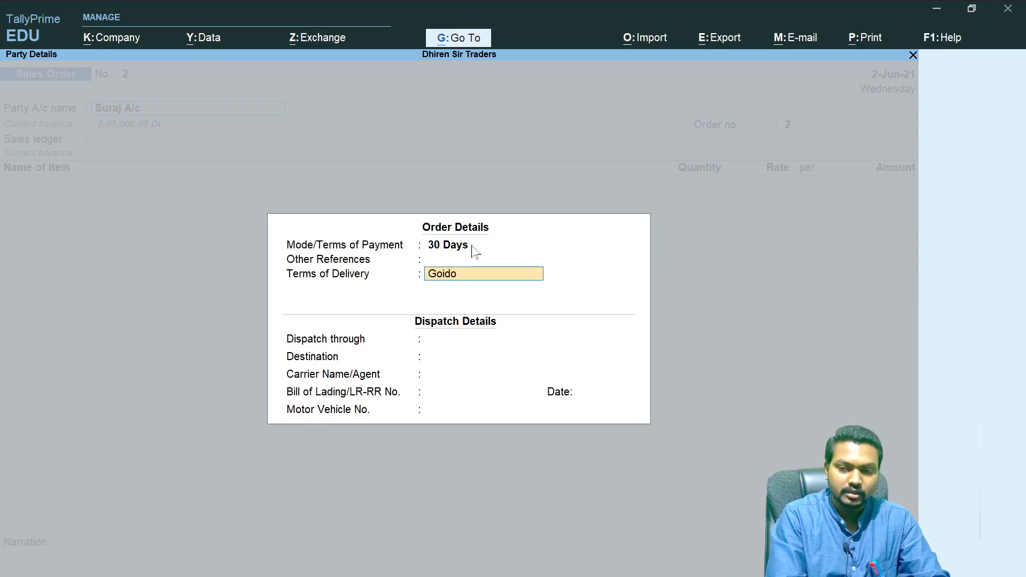
key(BackSpace)
key(BackSpace)
key(BackSpace)
key(BackSpace)
key(BackSpace)
key(BackSpace)
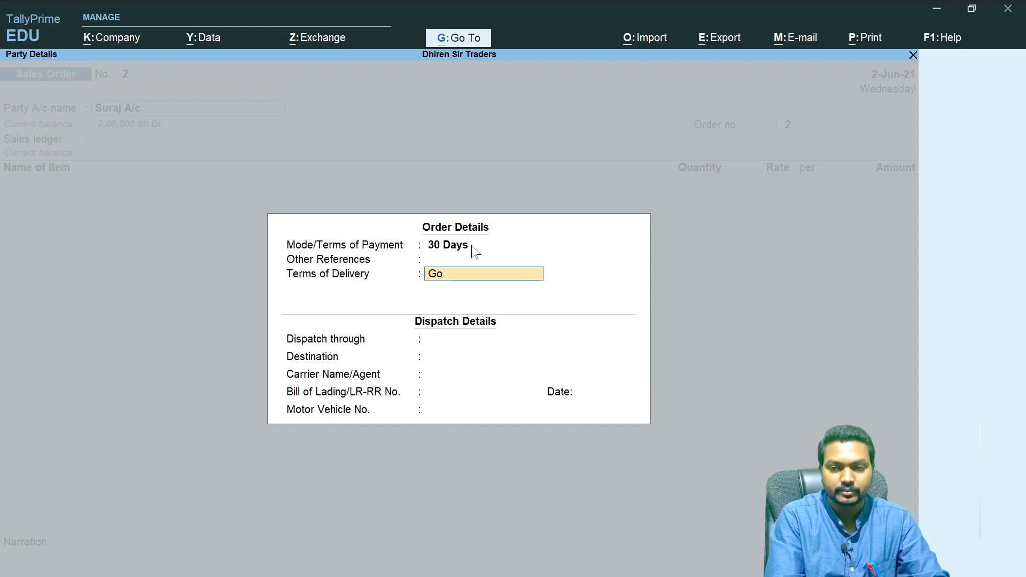
text(odo)
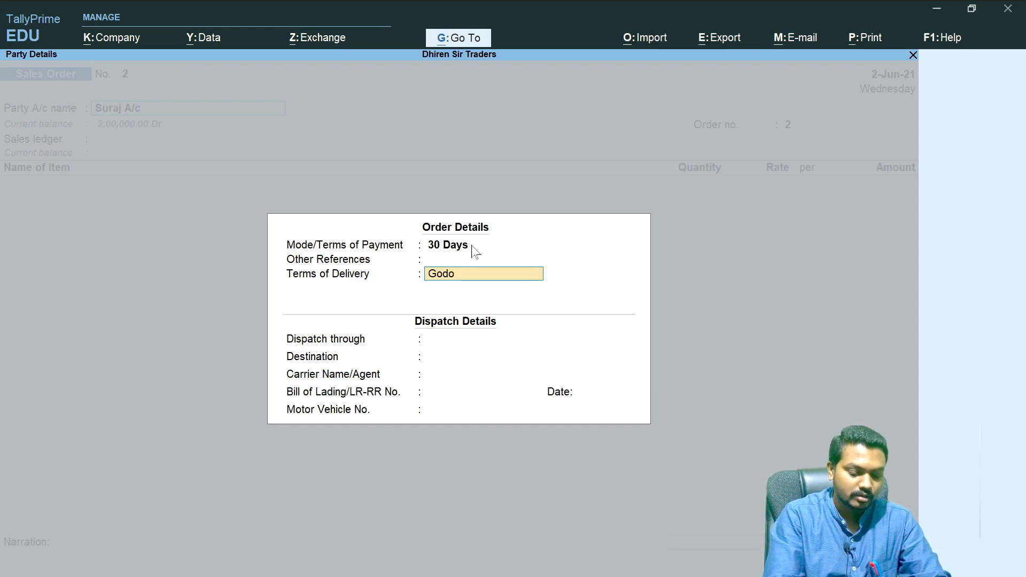
text(wn Delivery)
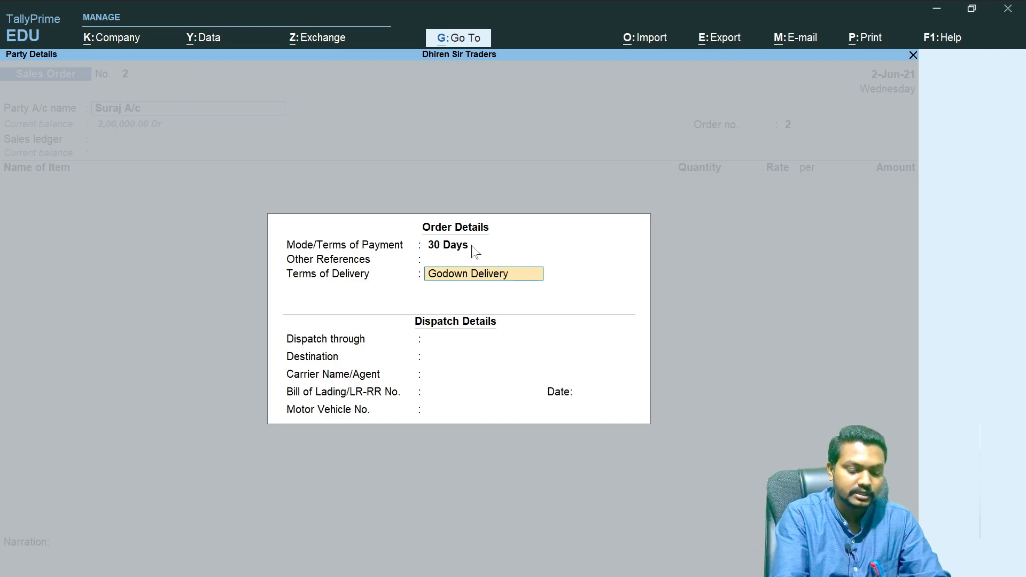
key(Return)
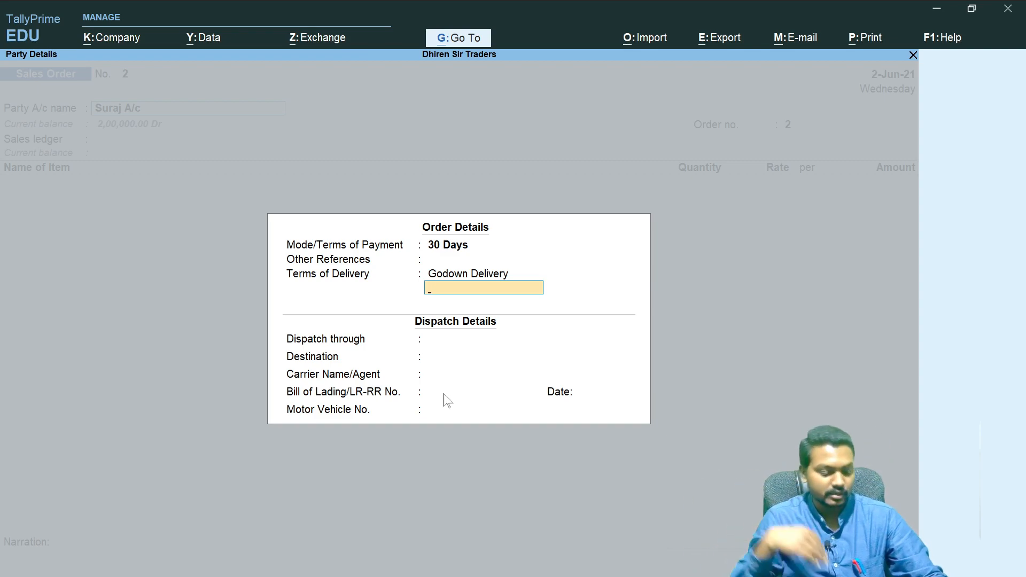
key(Escape)
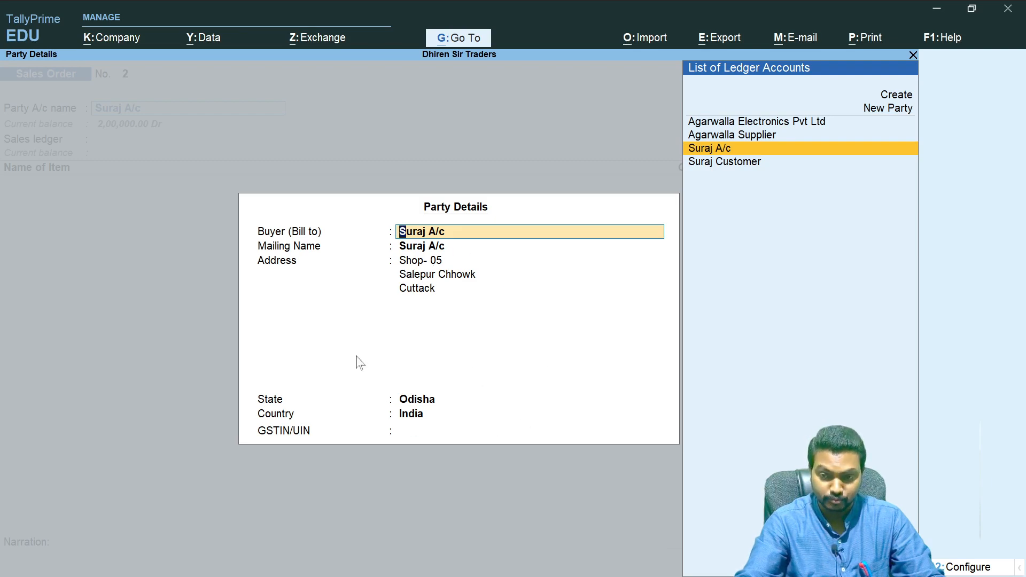
key(Escape)
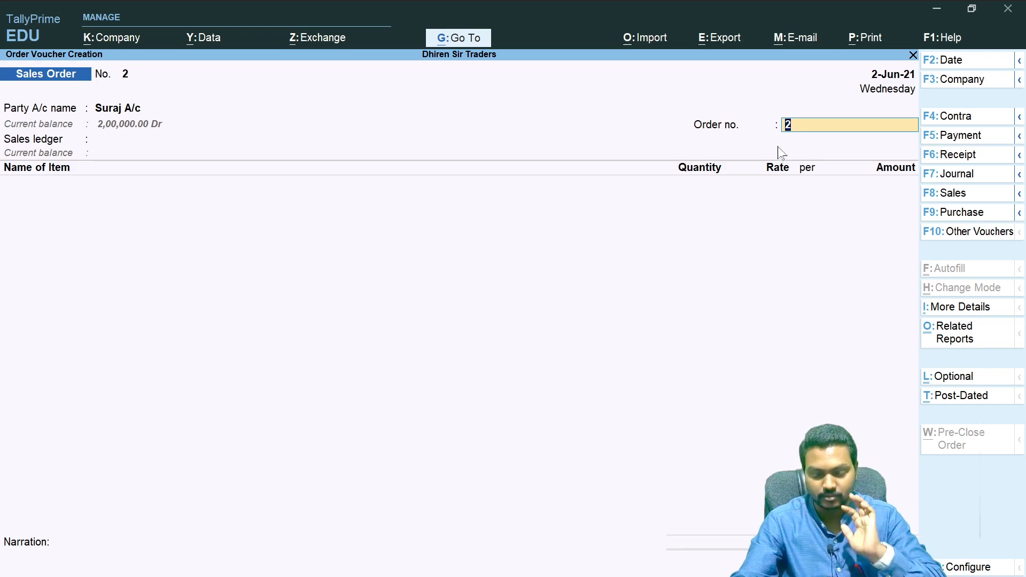
- Choose Sales Order as the sales ledger for the order
key(Return)
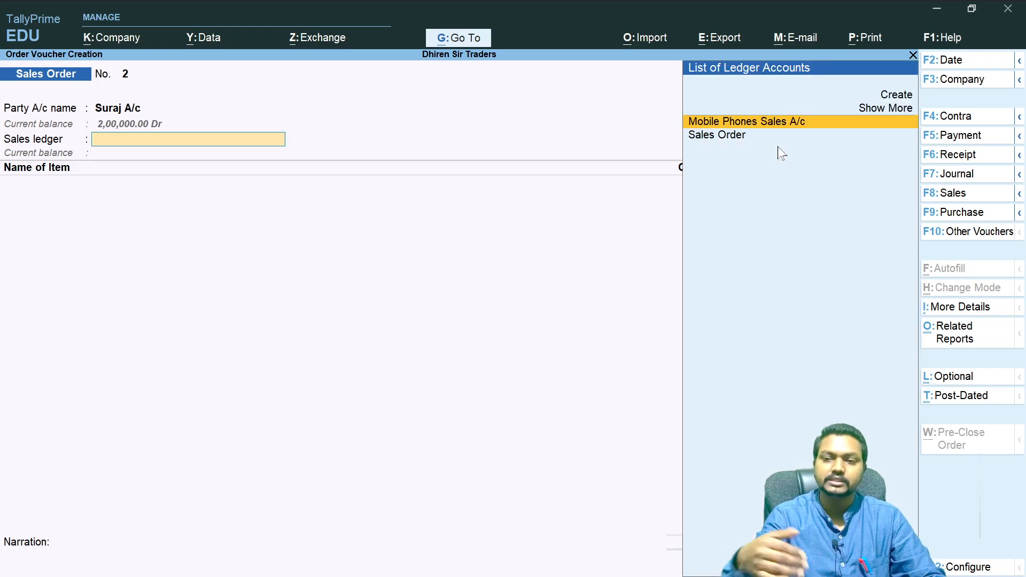
key(Down)
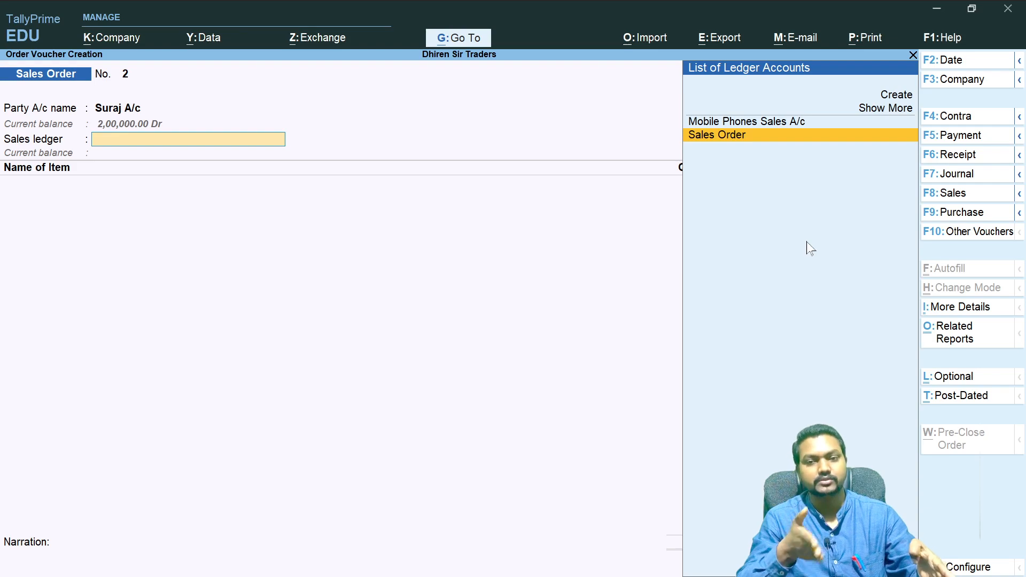
key(Return)
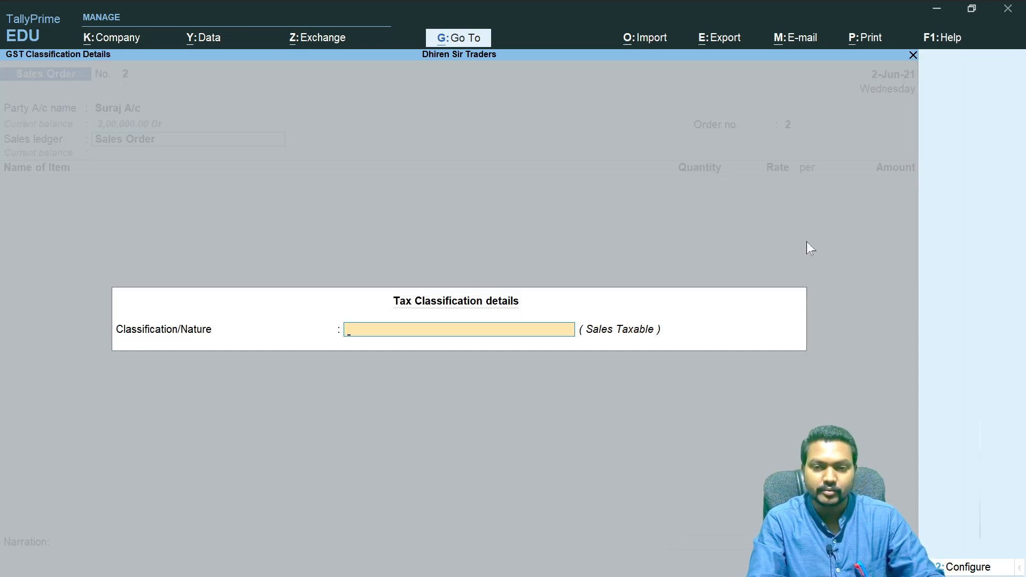
- Set the GST classification/nature in the tax classification details for the sales order
text(Ta)
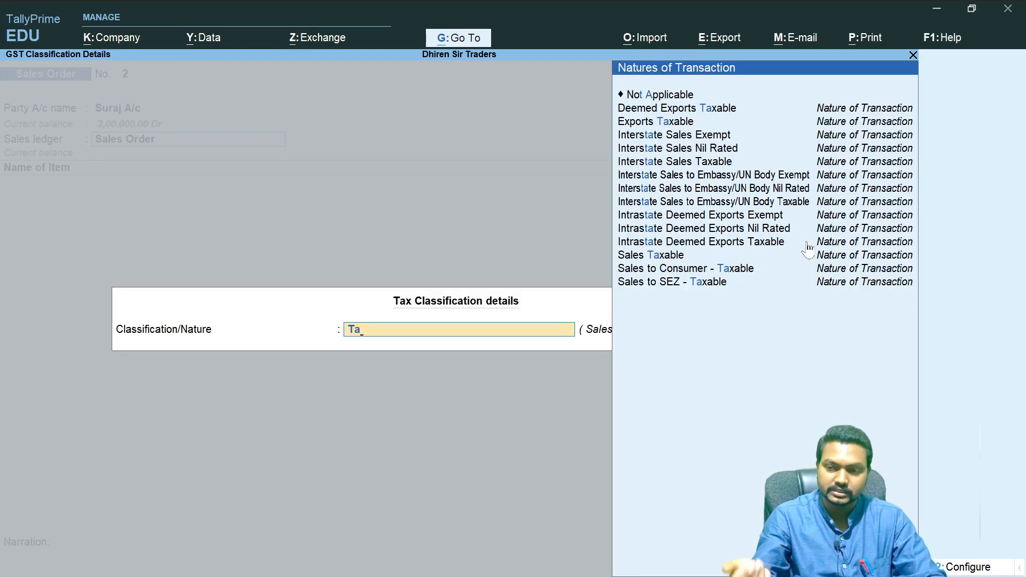
key(Down)
key(Down)
key(Down)
key(Down)
key(Down)
key(Down)
key(Down)
key(Down)
key(Down)
key(Down)
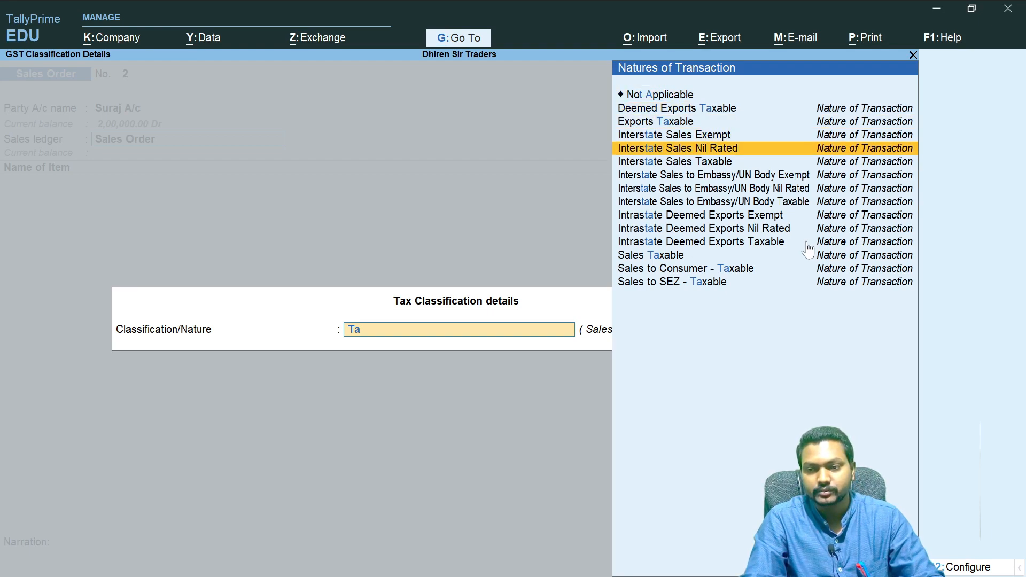
key(Down)
key(Down)
key(Return)
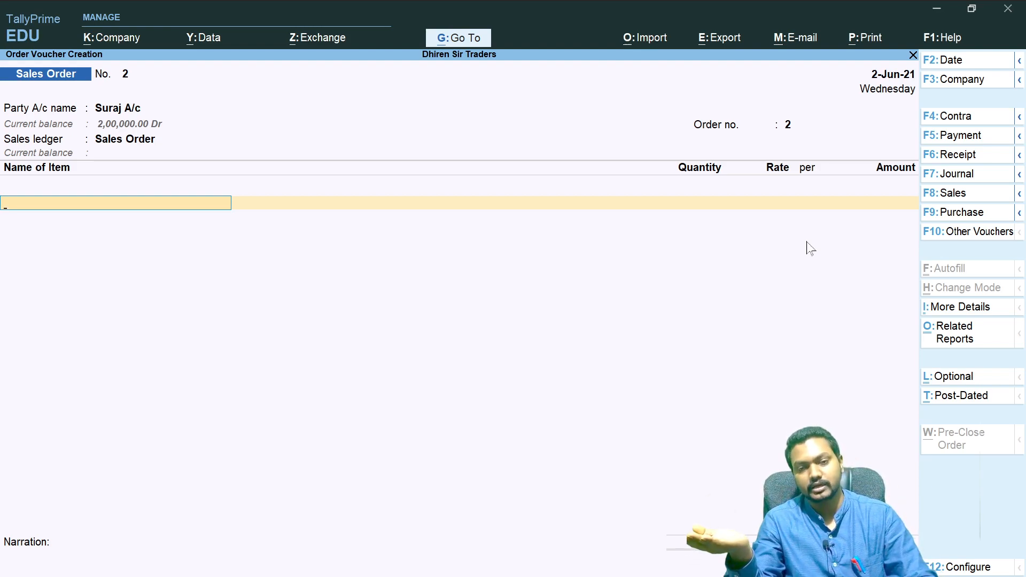
- Add Boat Earbuds Y5 to the sales order, due 2-Jun-21, with quantity 5 Pcs at a rate of 6,000
key(space)
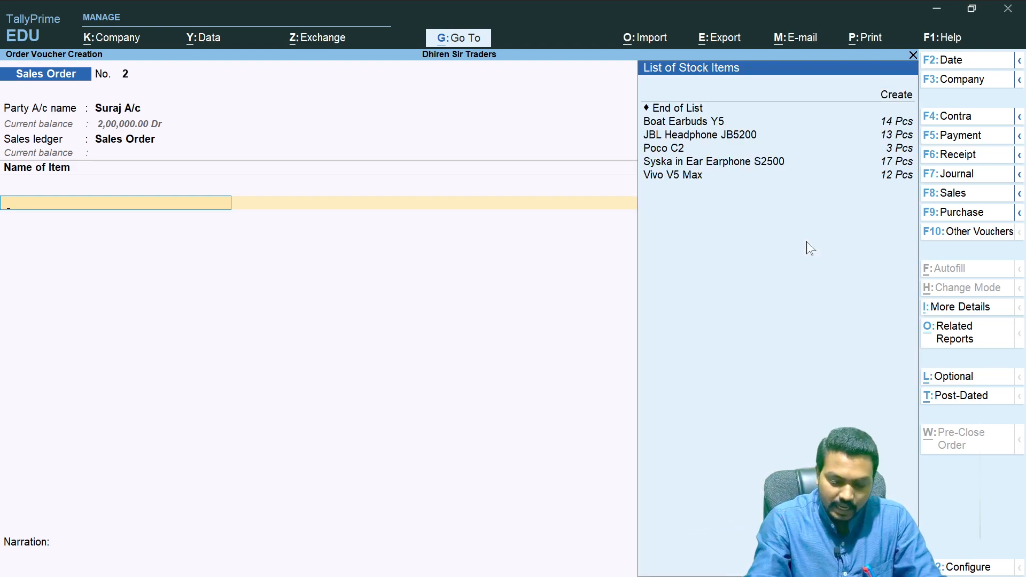
key(Down)
key(Down)
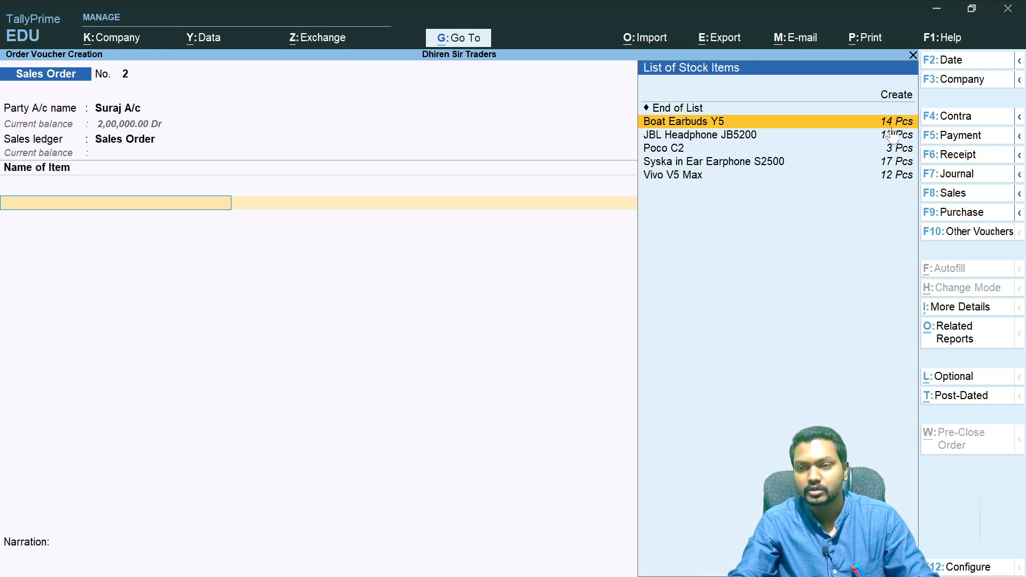
key(Return)
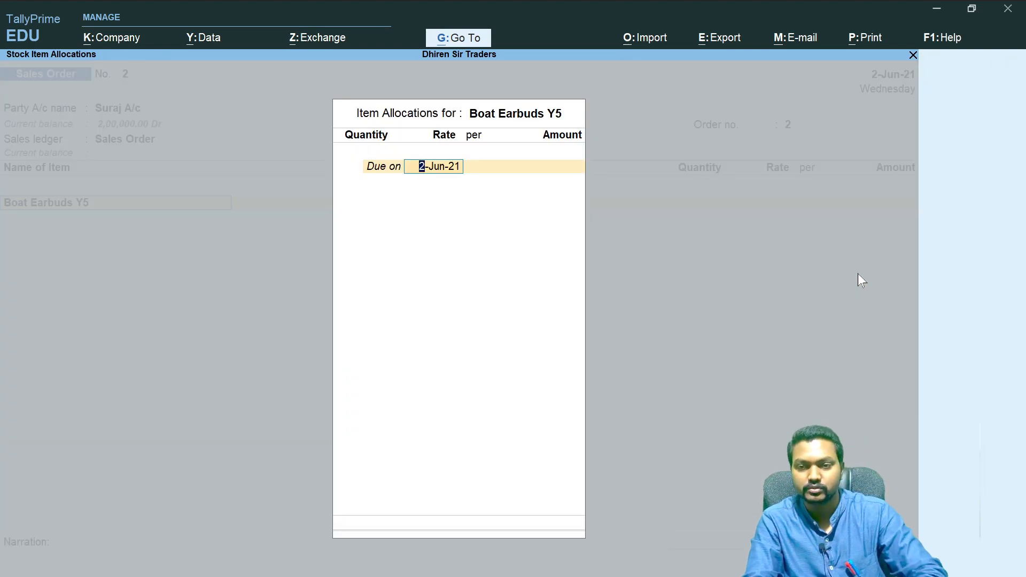
key(Return)
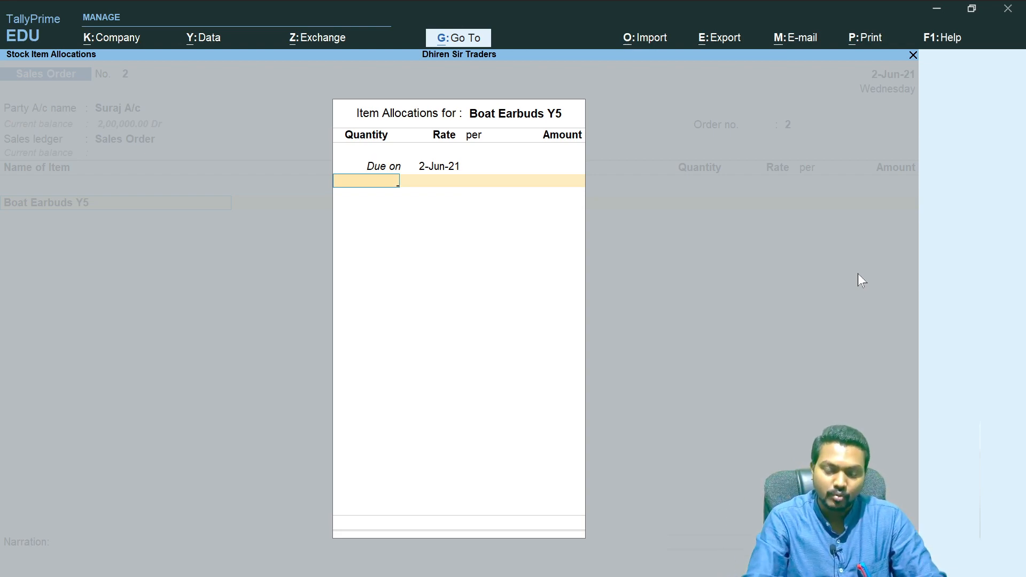
key(Return)
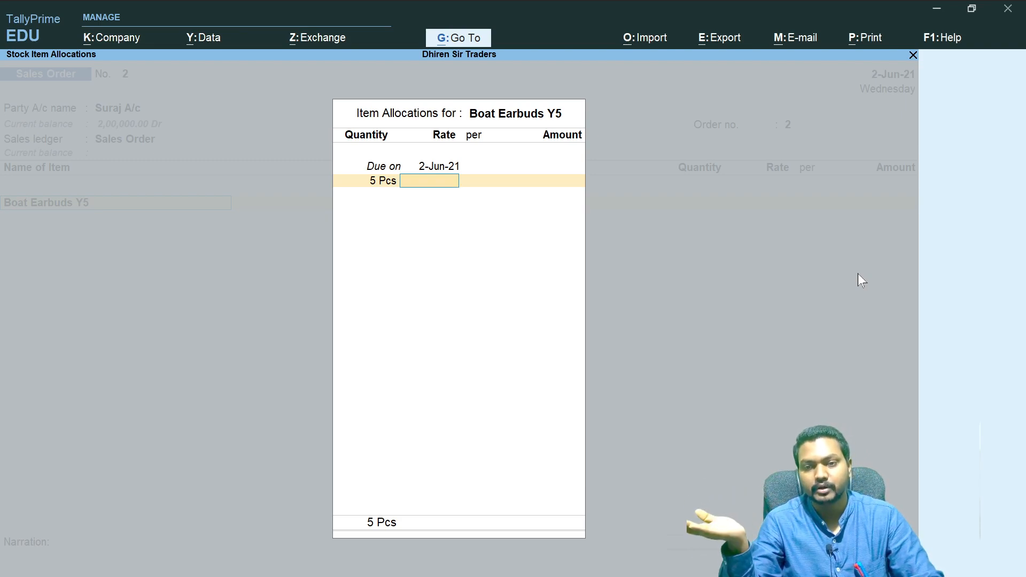
key(BackSpace)
key(Return)
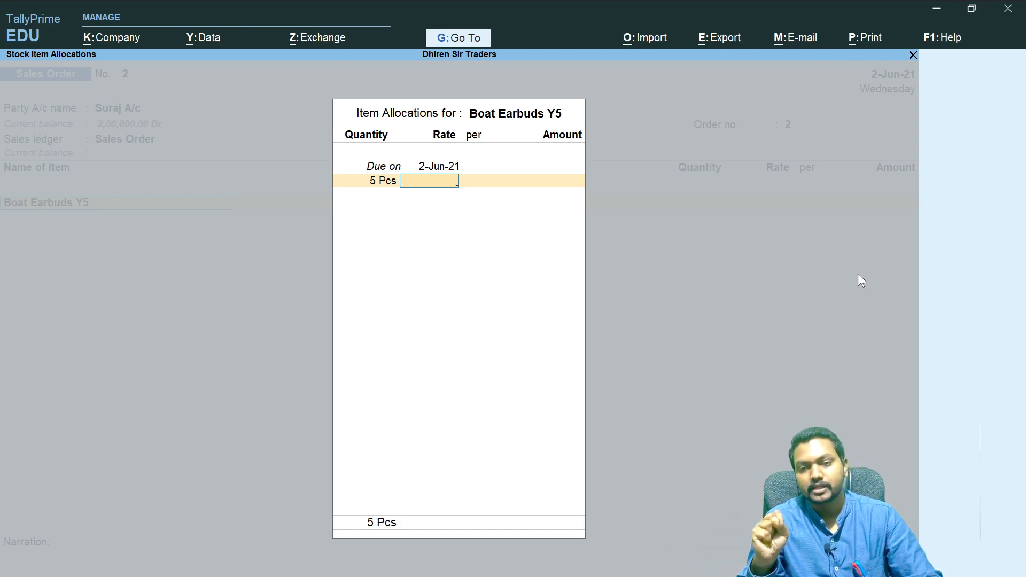
text(6,000)
key(Return)
key(Return)
key(Return)
- Add JBL Headphone JB5200 as the second item with quantity 4 Pcs at a rate of 5,500
key(Return)
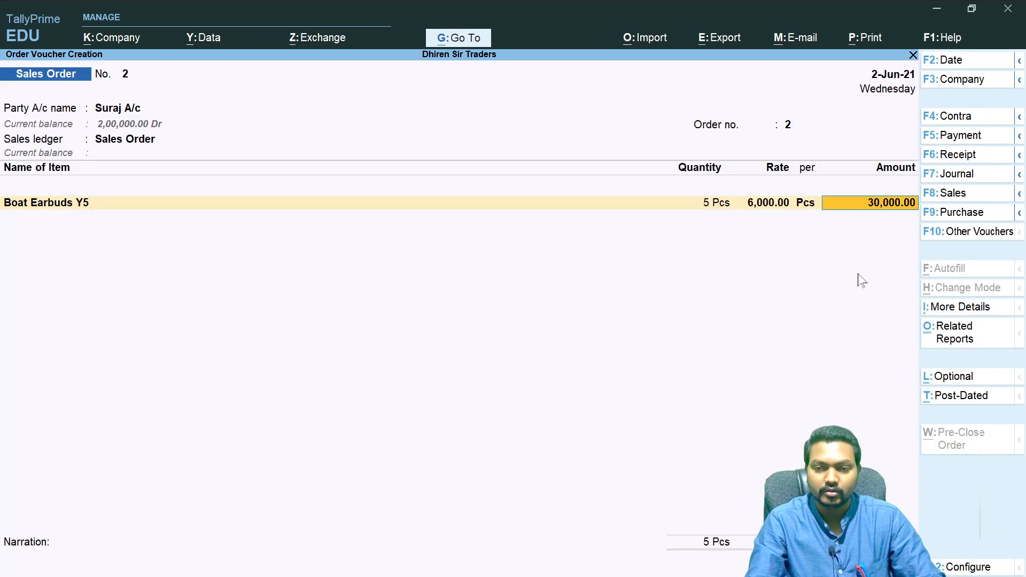
key(Return)
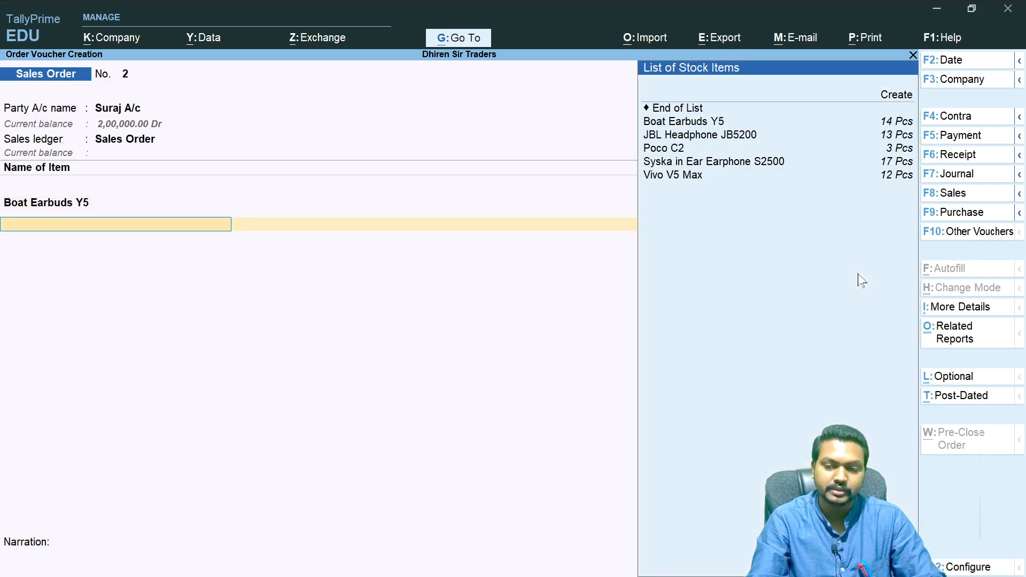
key(Down)
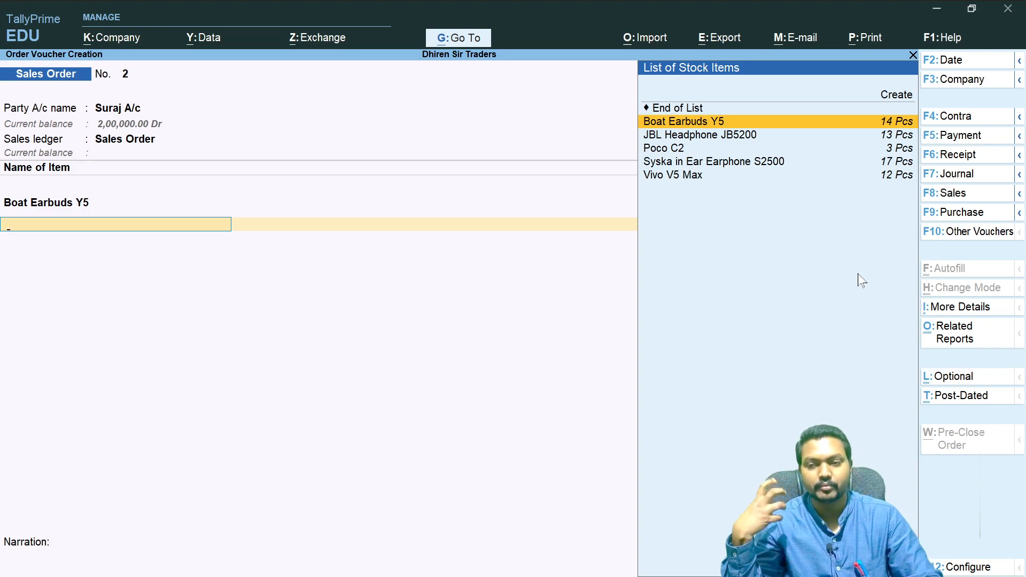
key(Down)
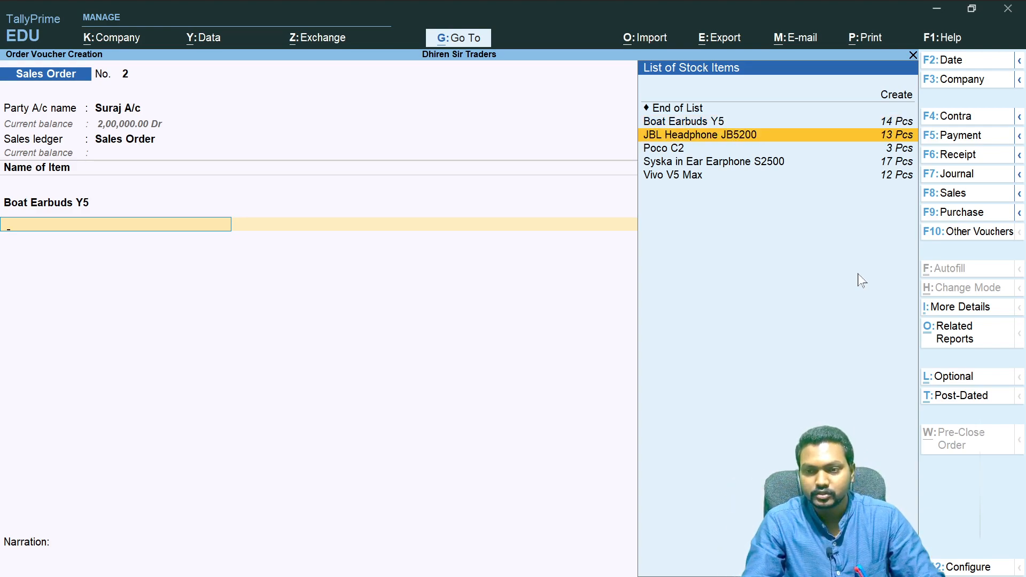
key(Return)
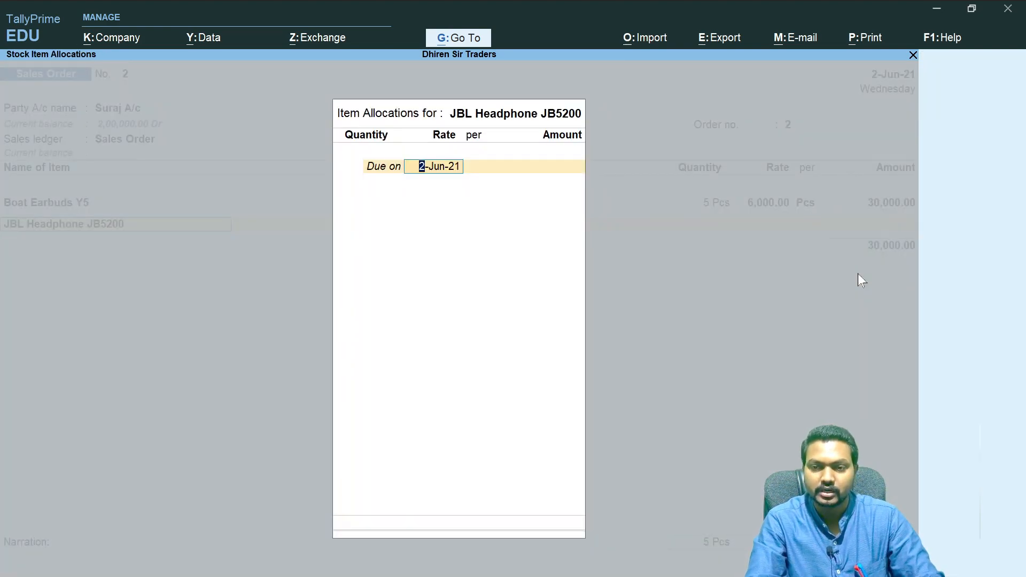
key(Return)
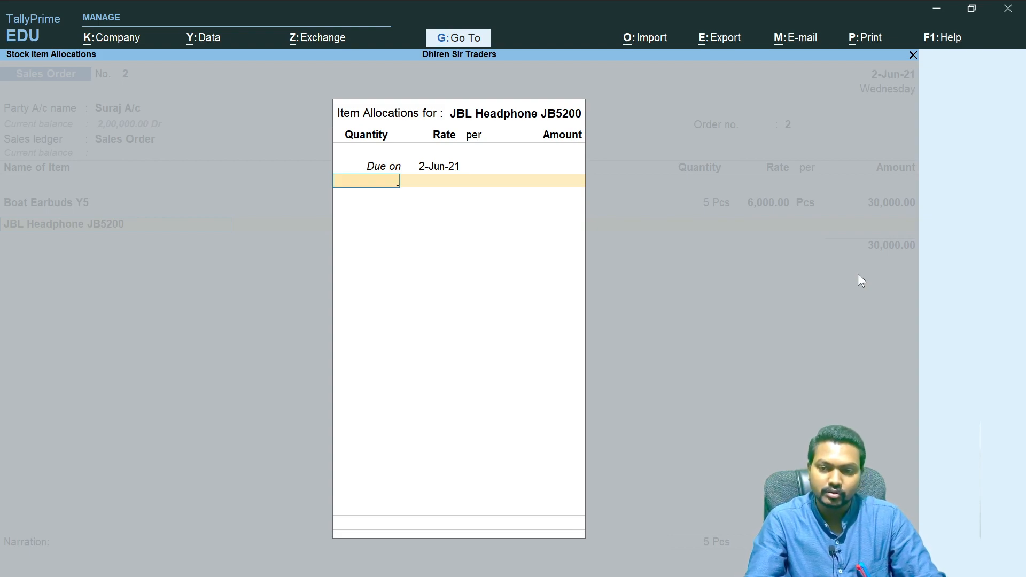
text(04)
key(Return)
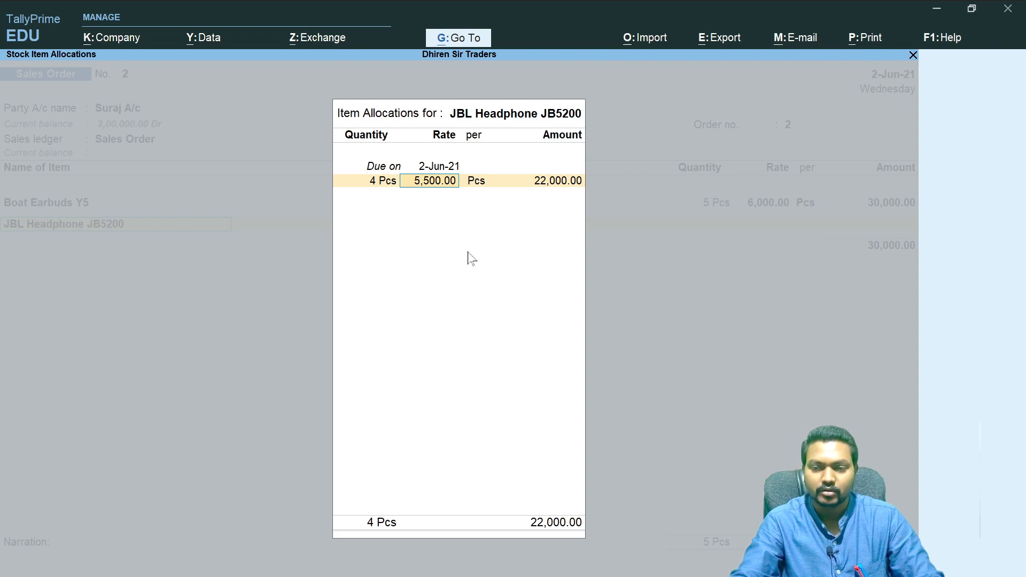
key(Return)
key(Return)
key(Return)
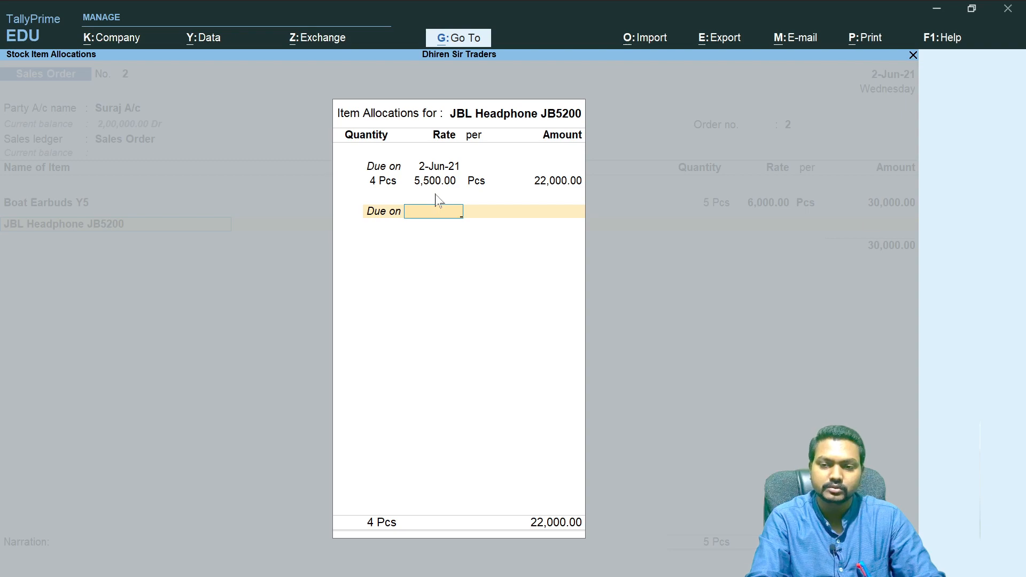
key(Return)
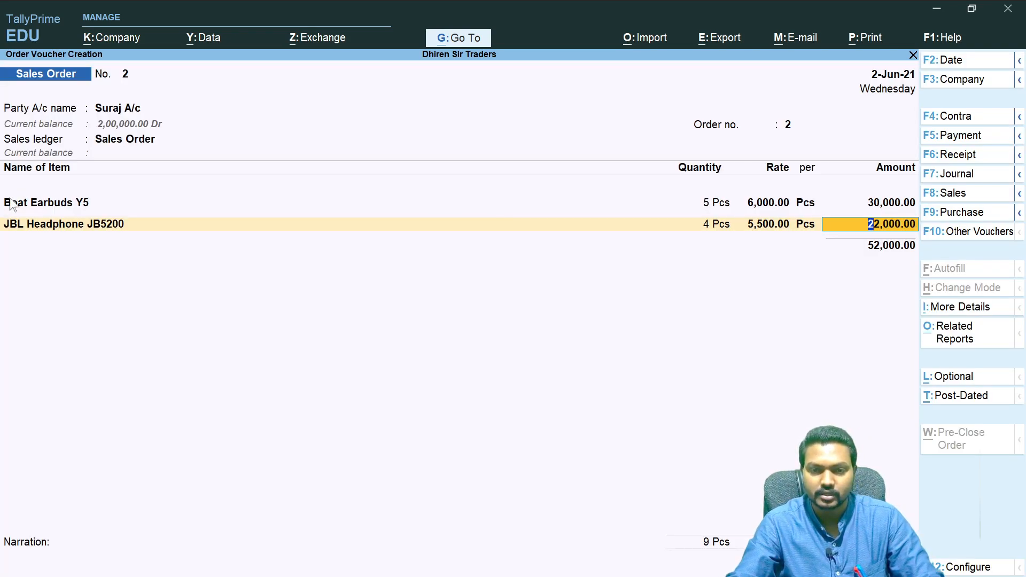
- Reopen the Boat Earbuds Y5 line and change its rate to 2,000
click(764, 205)
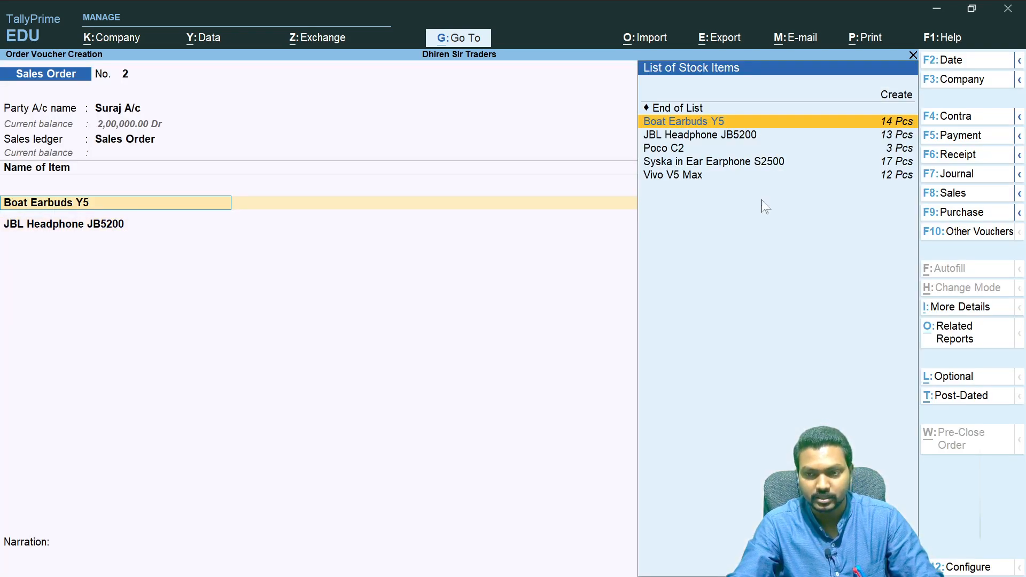
key(Return)
key(Return)
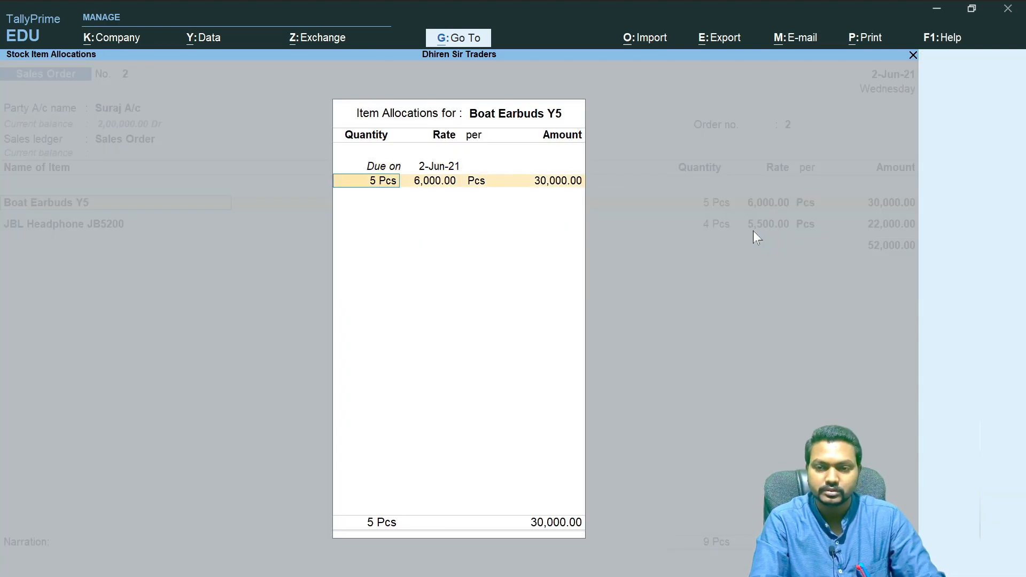
key(Return)
text(2)
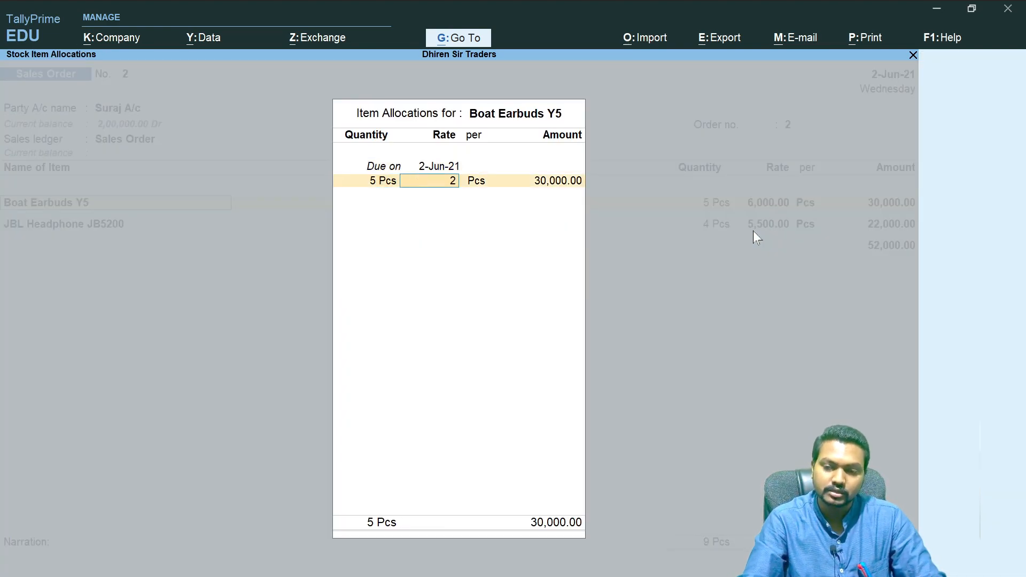
key(Return)
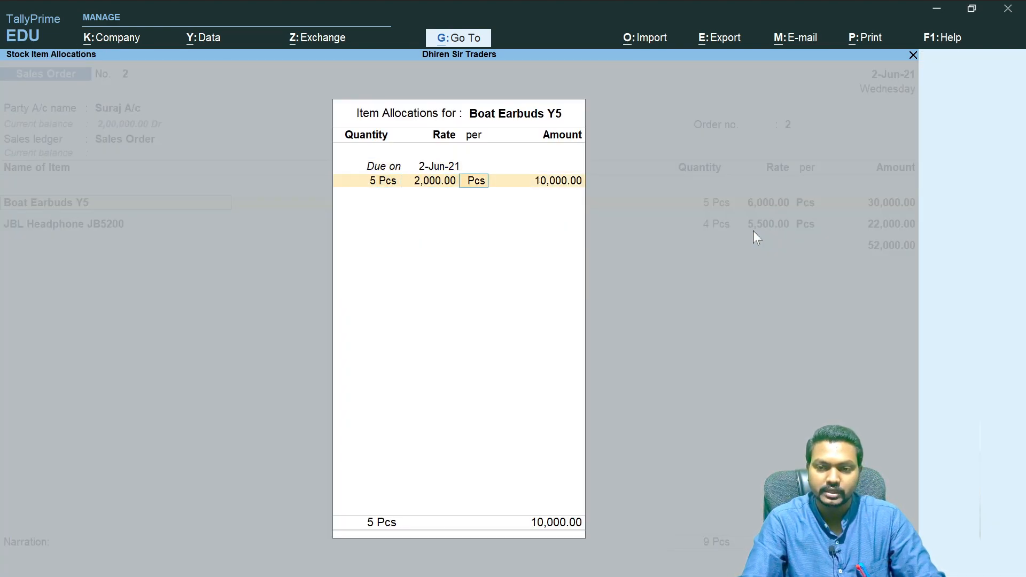
key(Return)
key(Return)
key(Return)
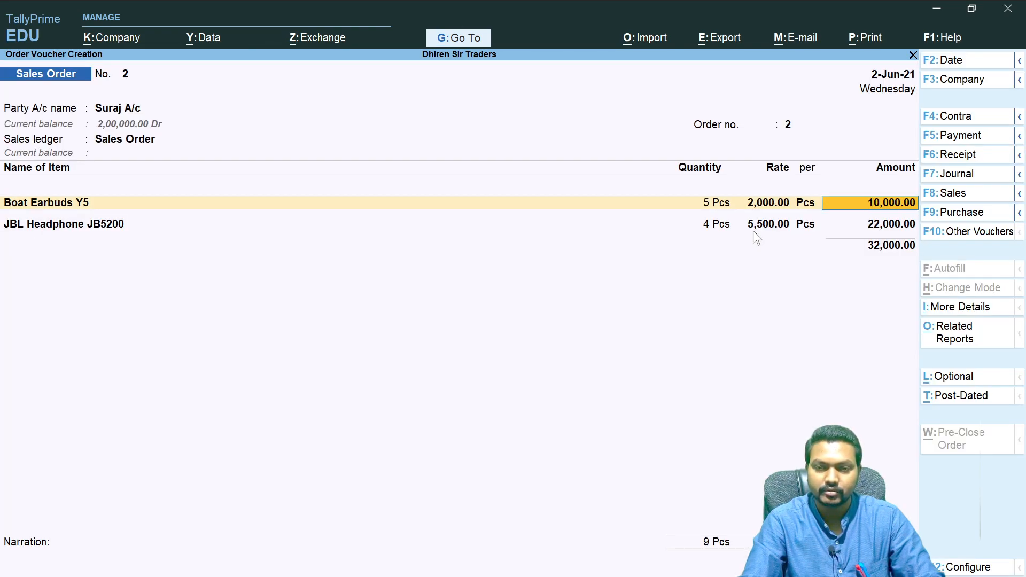
- Add Syska in Ear Earphone S2500 as the third item with quantity 4 Pcs at a rate of 1,000
click(894, 227)
key(Return)
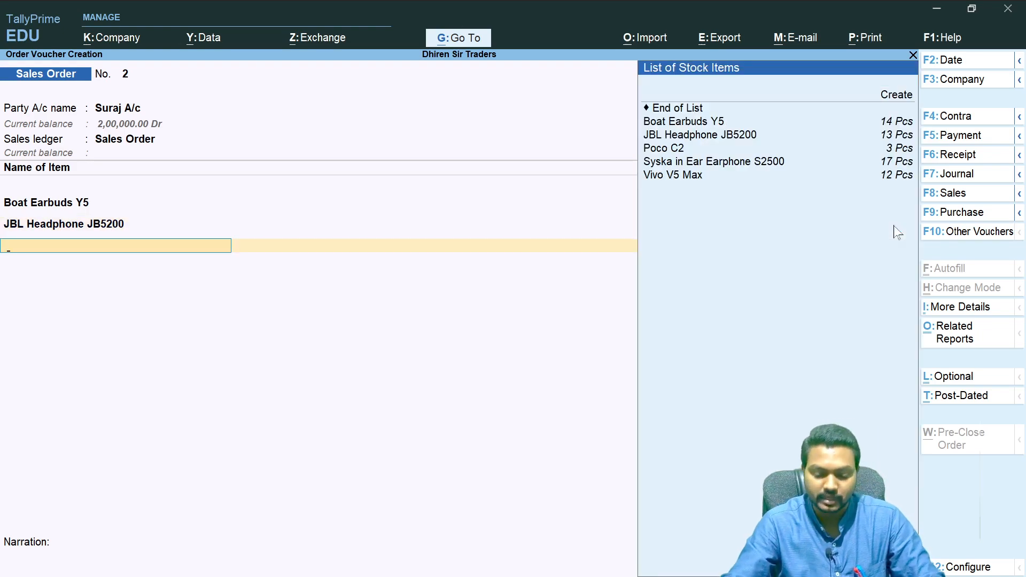
key(Down)
key(Down)
key(Down)
key(Down)
key(Down)
key(Return)
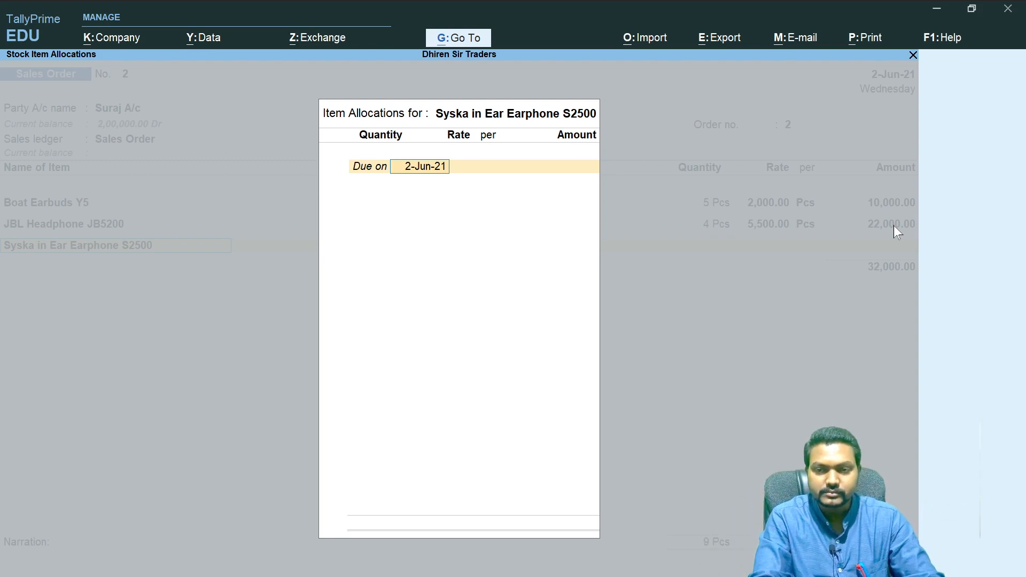
key(Return)
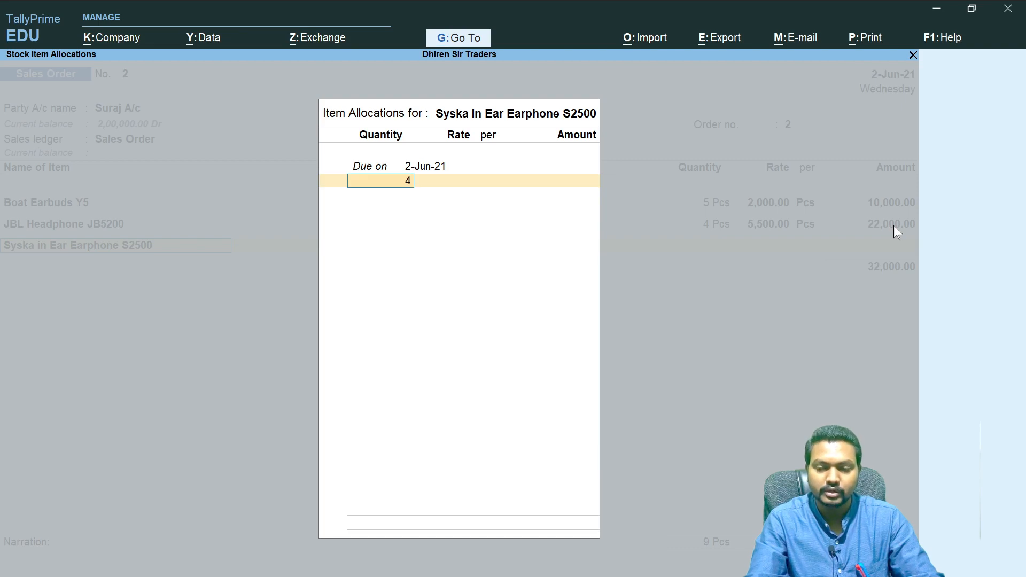
key(Return)
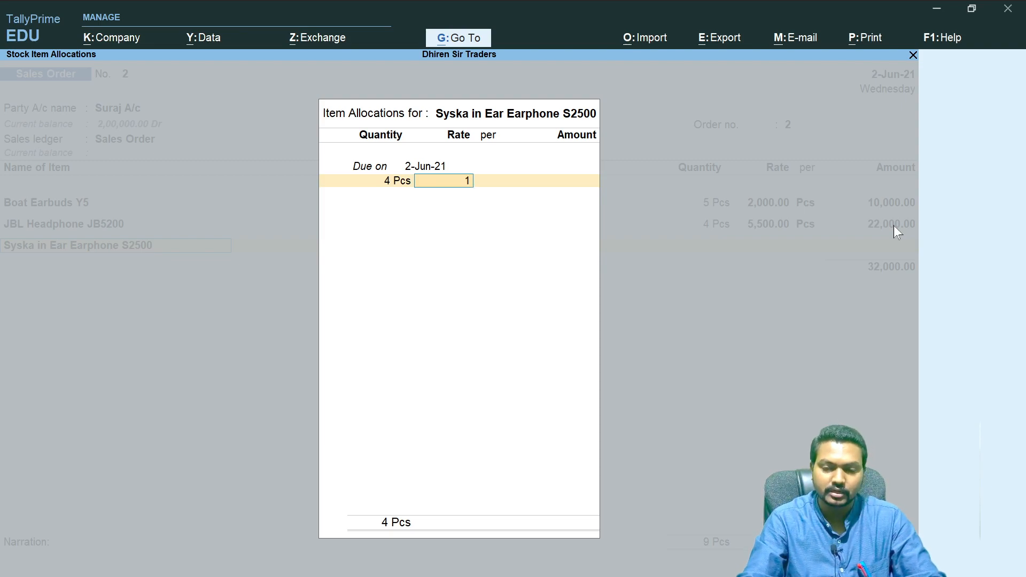
text(000)
key(Return)
key(Return)
key(Return)
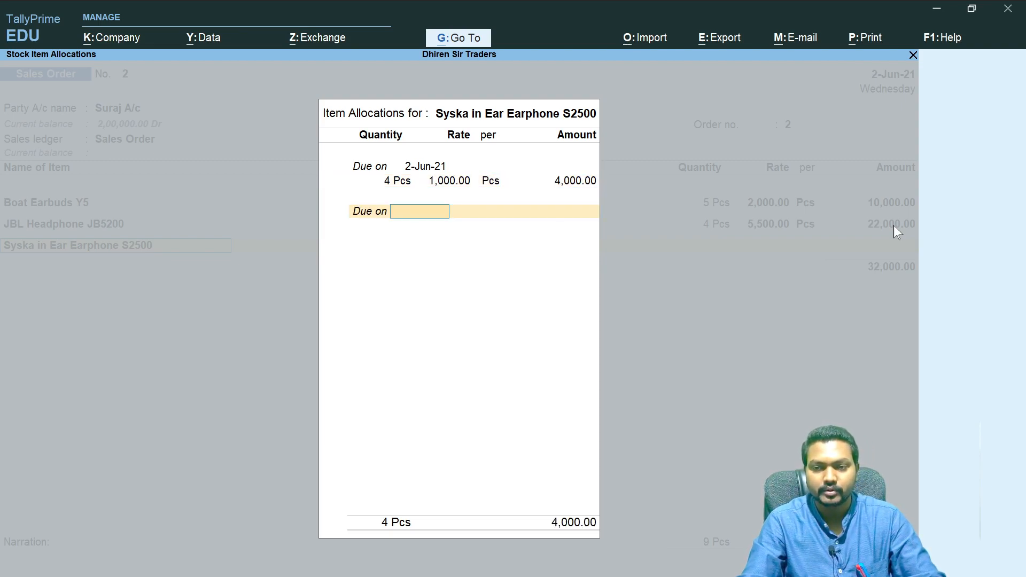
key(Return)
- Add the CGST ledger below the items of the sales order
key(Return)
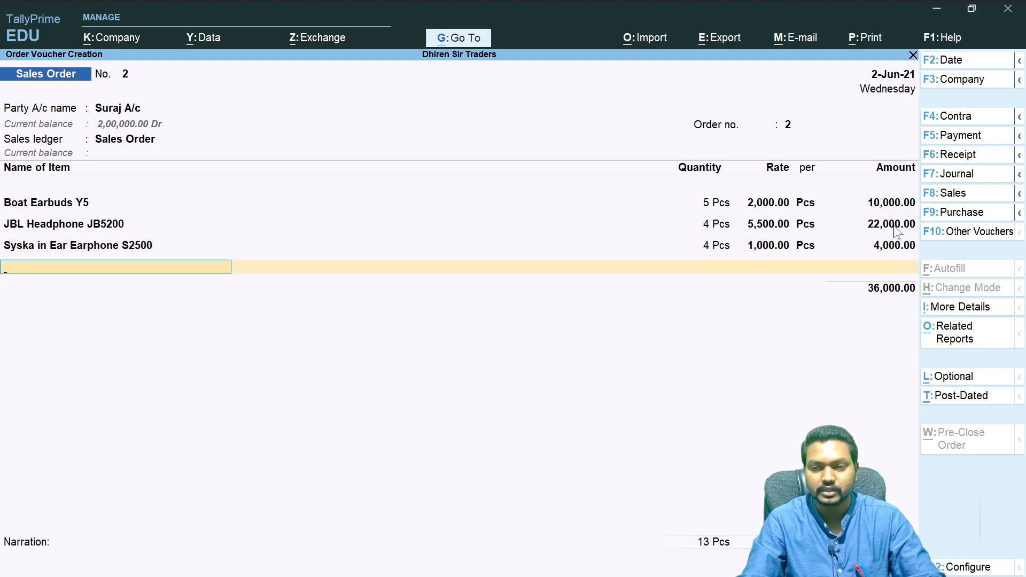
key(Return)
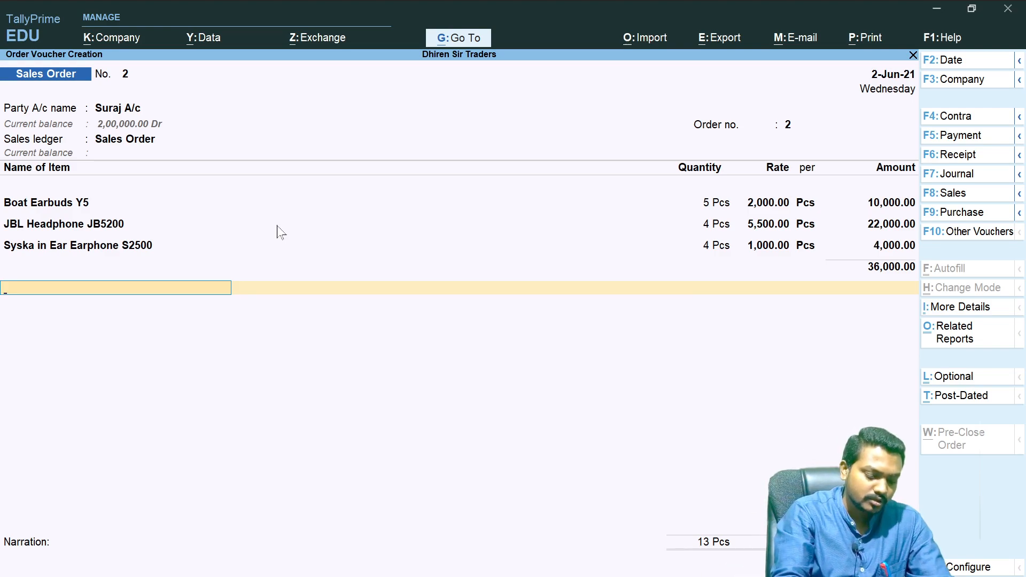
text(Cgst)
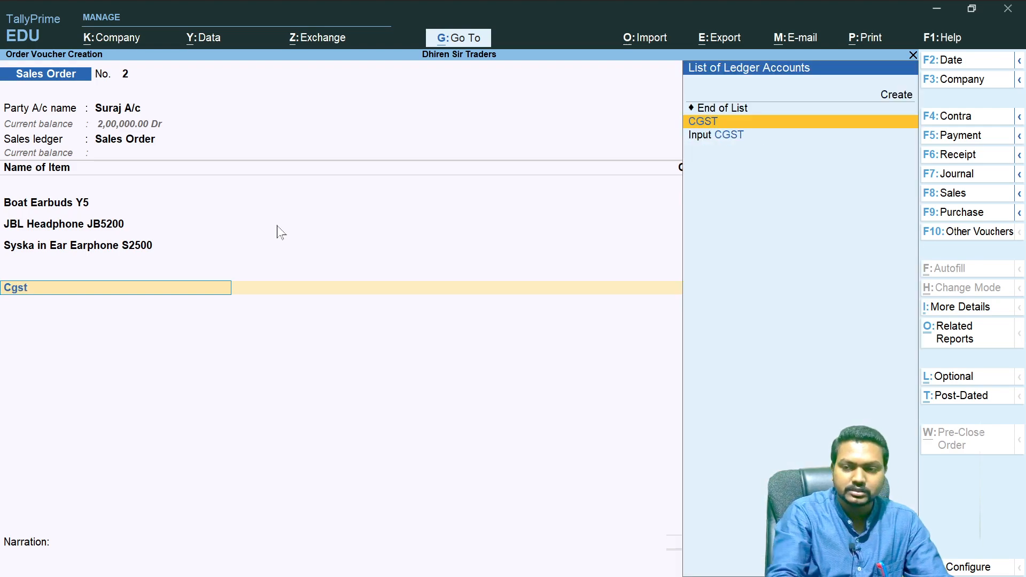
key(Return)
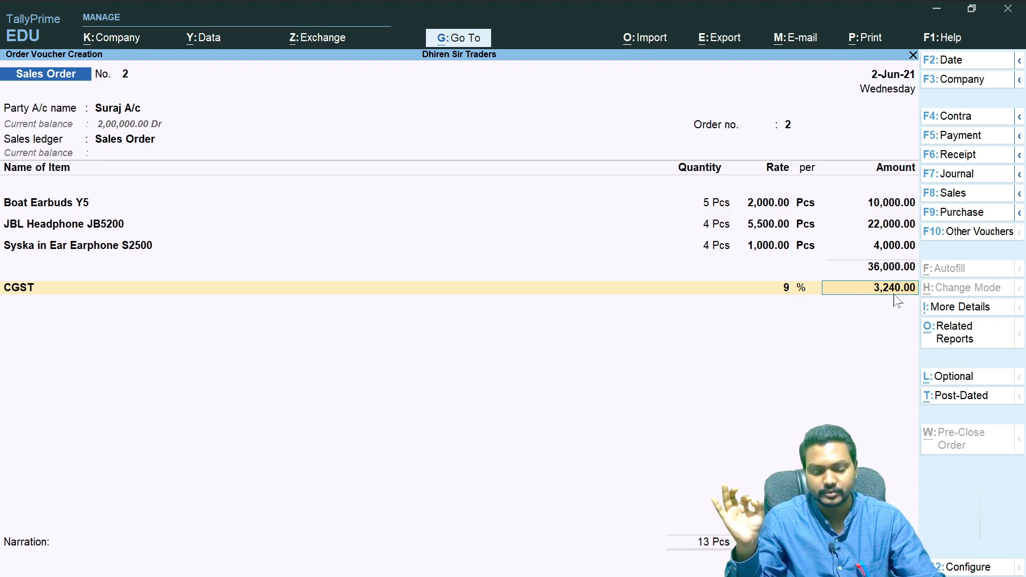
- Switch to OneNote and draw a box around Goods Delivery in the handwritten sales cycle notes
key(alt+Tab)
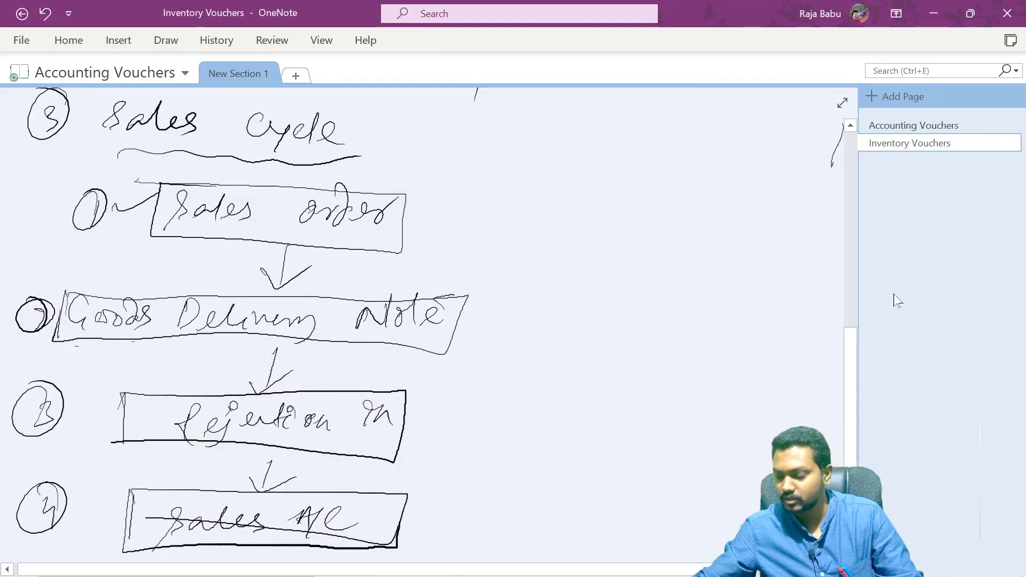
mouse_move(262, 125)
mouse_down()
mouse_move(376, 181)
mouse_move(402, 342)
mouse_up()
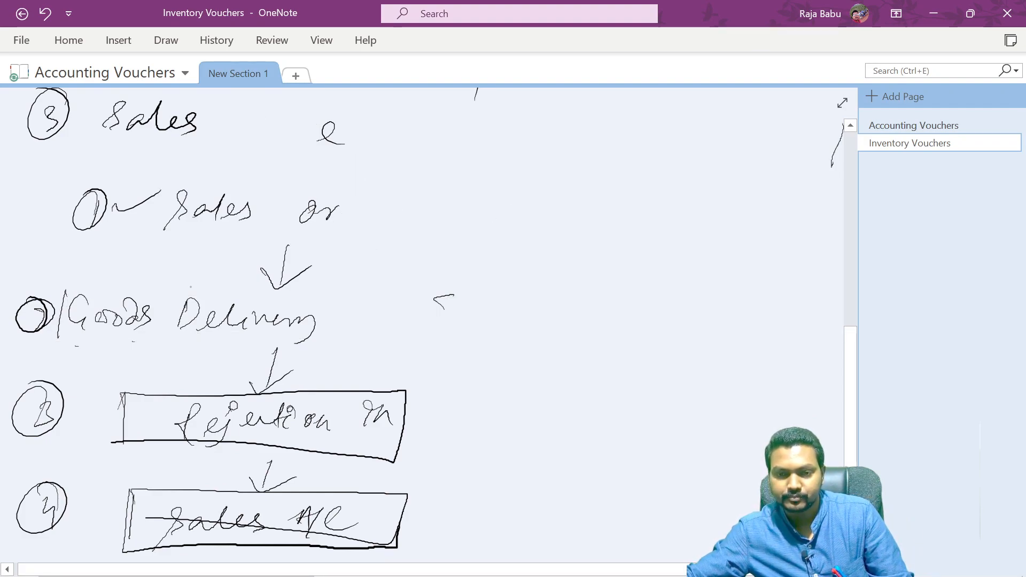
mouse_move(67, 292)
mouse_down()
mouse_move(282, 284)
mouse_move(355, 355)
mouse_move(133, 353)
mouse_move(60, 309)
mouse_up()
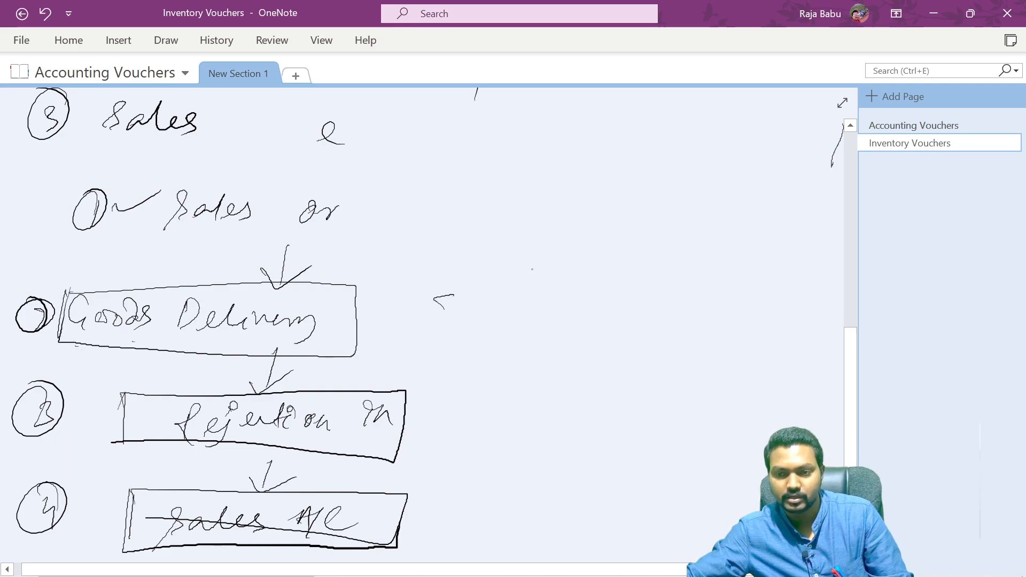
- Draw a vertical divider beside the sales cycle and start a Tax error list with Tax setting – GST as the first cause
drag(473, 218, 418, 561)
drag(527, 211, 549, 208)
mouse_move(540, 208)
mouse_down()
mouse_move(531, 243)
mouse_move(588, 220)
mouse_up()
drag(609, 239, 705, 228)
mouse_move(517, 267)
mouse_down()
mouse_move(529, 295)
mouse_move(510, 273)
mouse_up()
drag(522, 295, 536, 274)
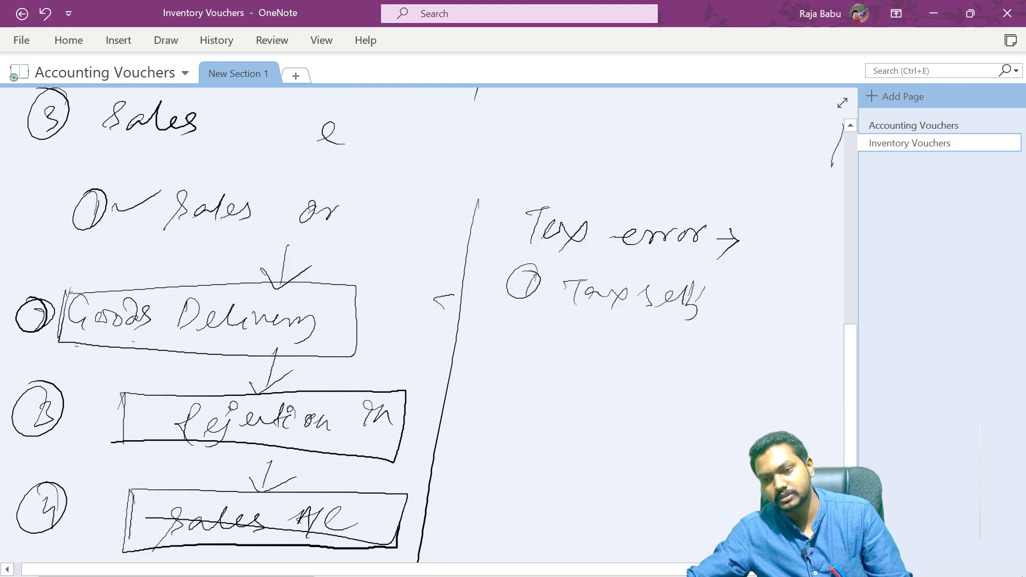
drag(749, 283, 750, 304)
drag(756, 283, 762, 294)
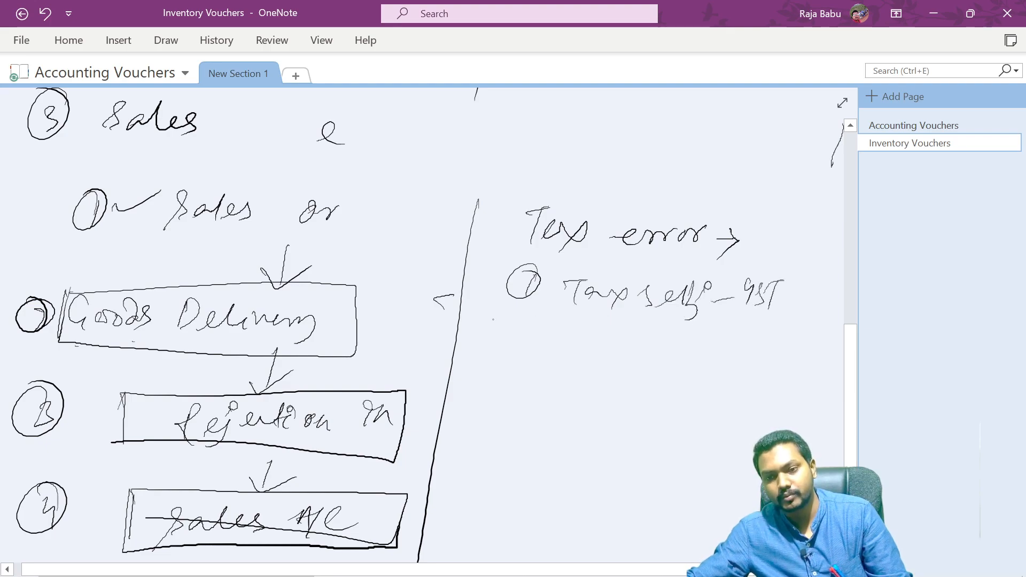
- Add Ledger – Sales, Rate – setting, Item – Taxable and Dealer as further numbered causes in the Tax error list
drag(513, 312, 528, 315)
drag(620, 335, 646, 336)
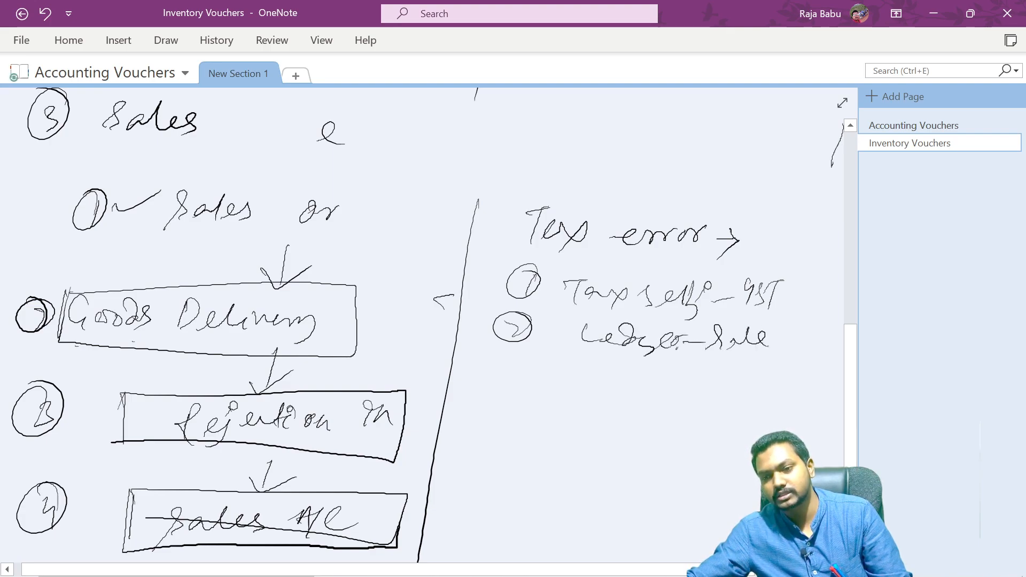
mouse_move(495, 375)
mouse_down()
mouse_move(507, 384)
mouse_move(536, 368)
mouse_move(570, 402)
mouse_up()
drag(570, 377, 588, 380)
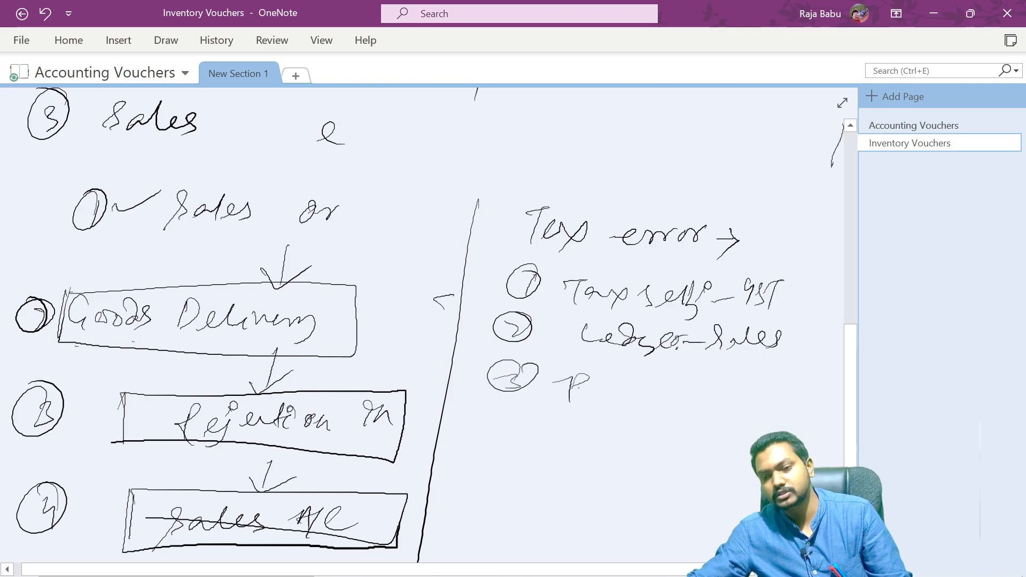
drag(719, 398, 749, 380)
mouse_move(510, 416)
mouse_down()
mouse_move(580, 454)
mouse_move(592, 424)
mouse_move(645, 455)
mouse_up()
drag(660, 451, 689, 444)
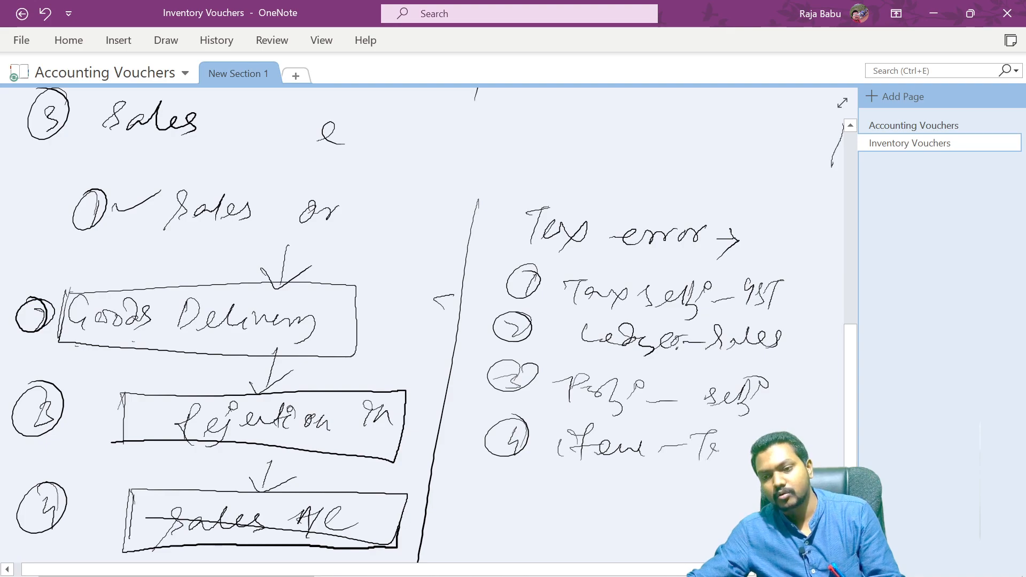
drag(506, 485, 505, 504)
mouse_move(521, 477)
mouse_down()
mouse_move(481, 499)
mouse_move(532, 483)
mouse_up()
drag(575, 492, 571, 507)
mouse_move(668, 489)
mouse_down()
mouse_move(650, 510)
mouse_move(708, 493)
mouse_up()
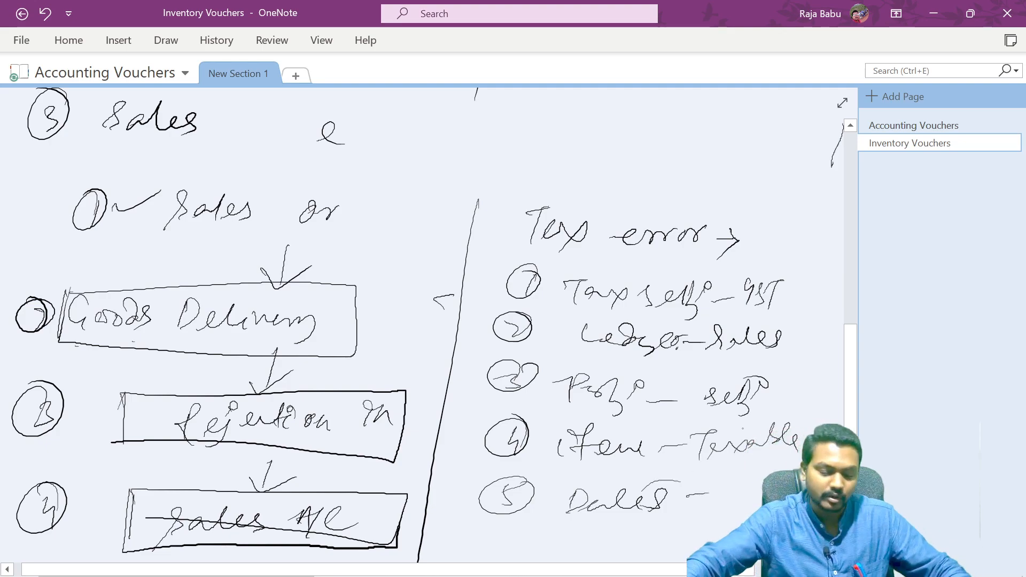
- Switch to TallyPrime and add the SGST ledger at 9% below CGST in the sales order
key(alt+Tab)
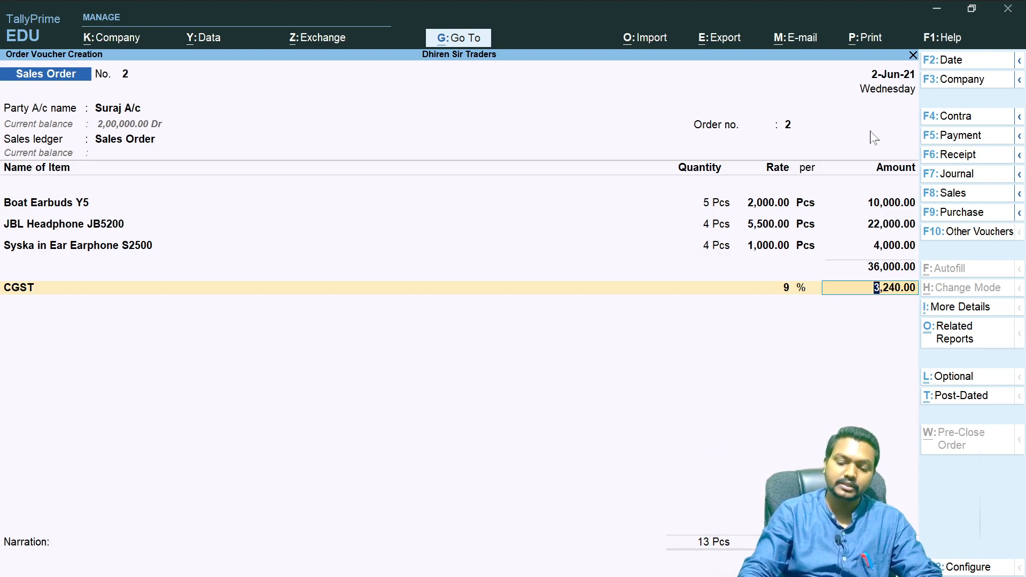
key(Return)
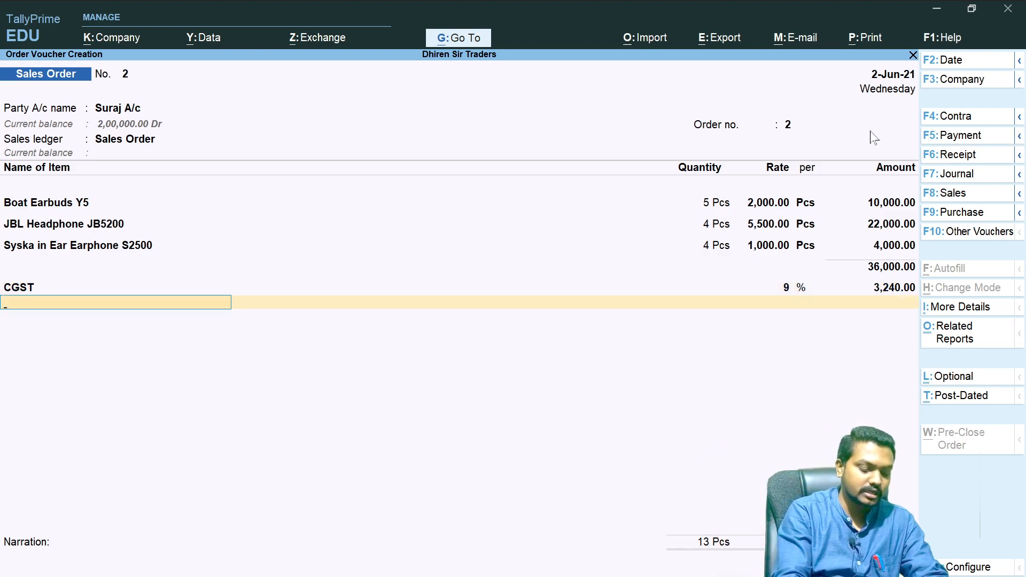
text(Sgst)
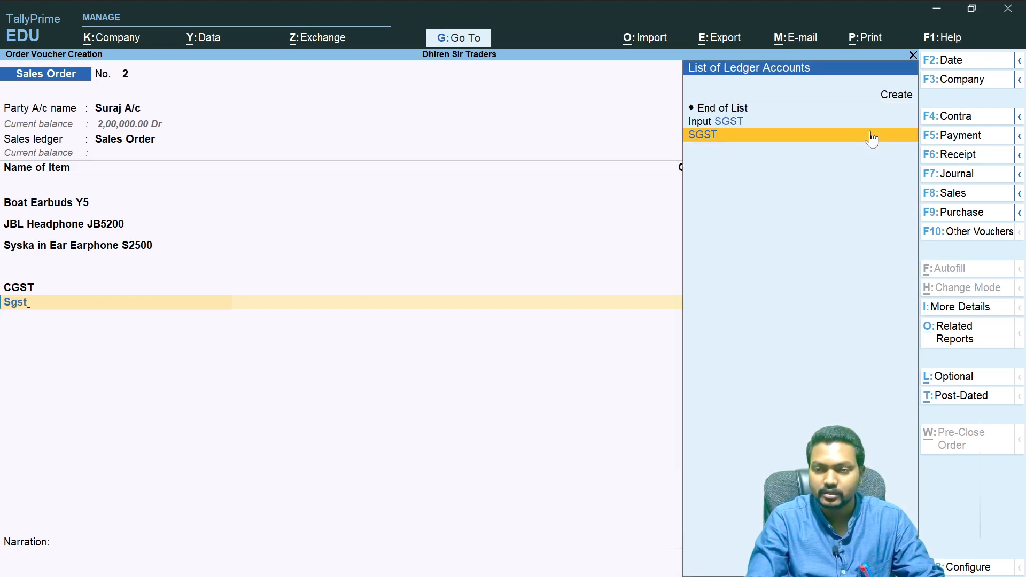
key(Return)
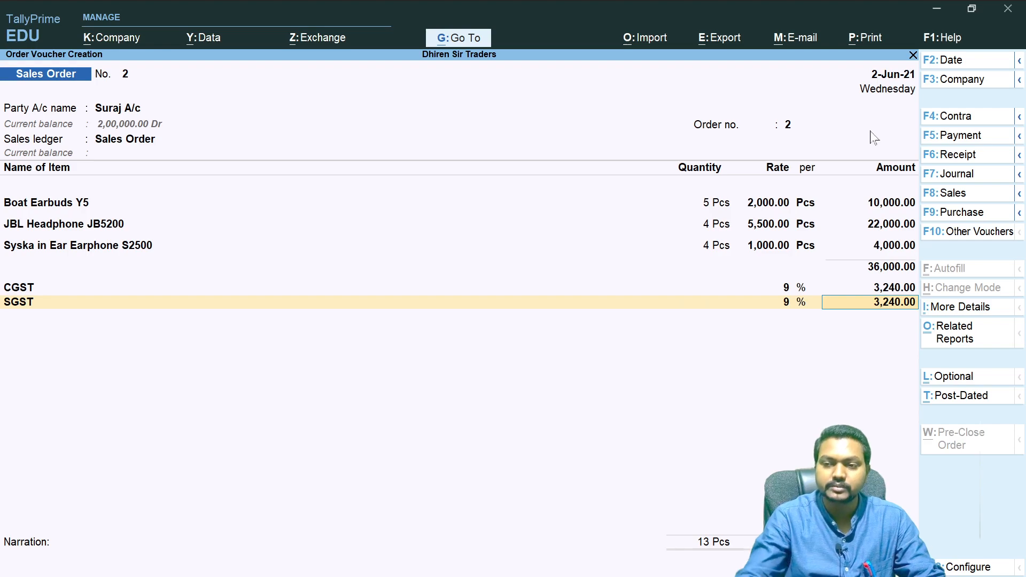
key(Return)
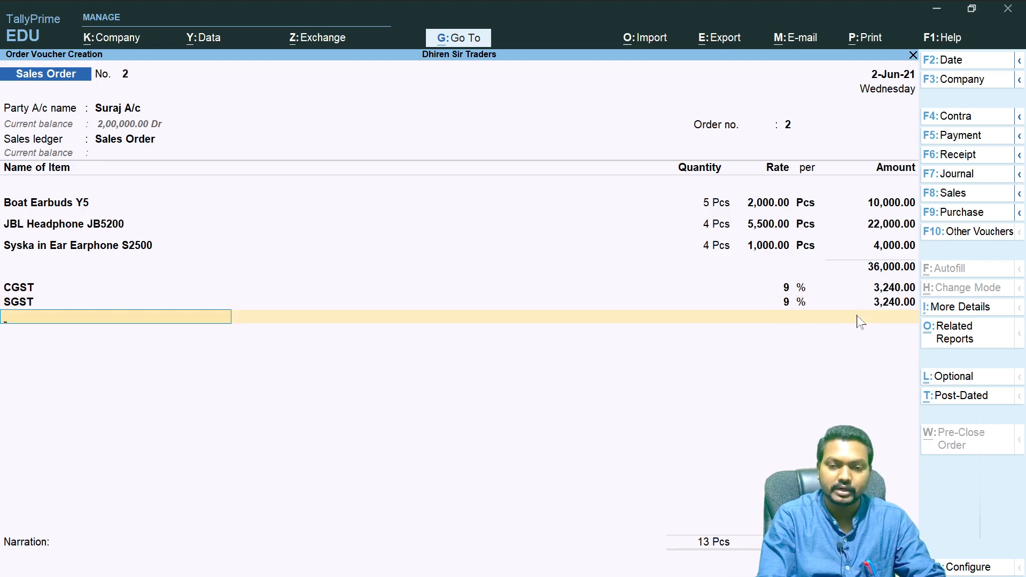
- Save sales order No. 2 with its narration and leave voucher entry
key(Return)
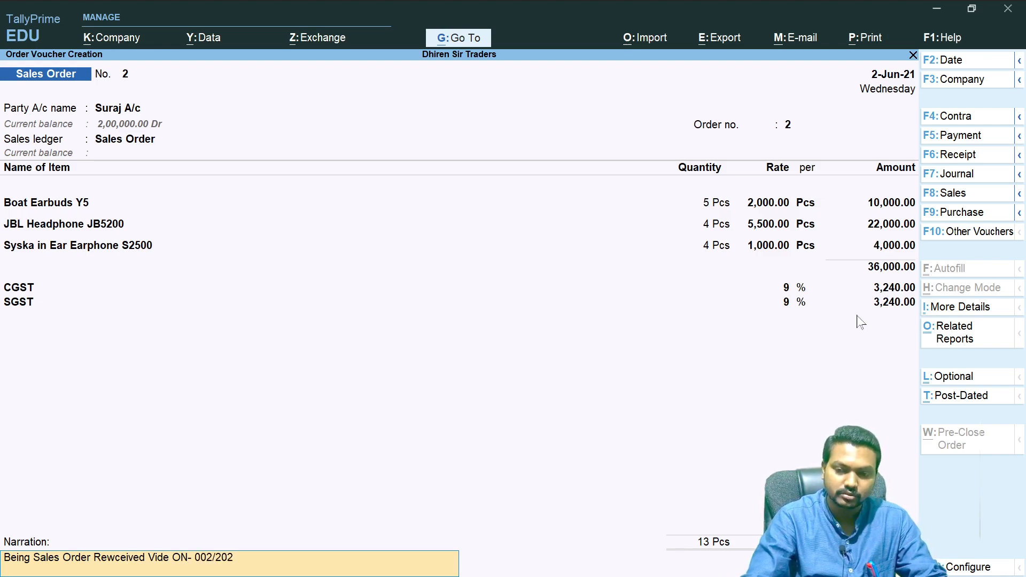
key(Return)
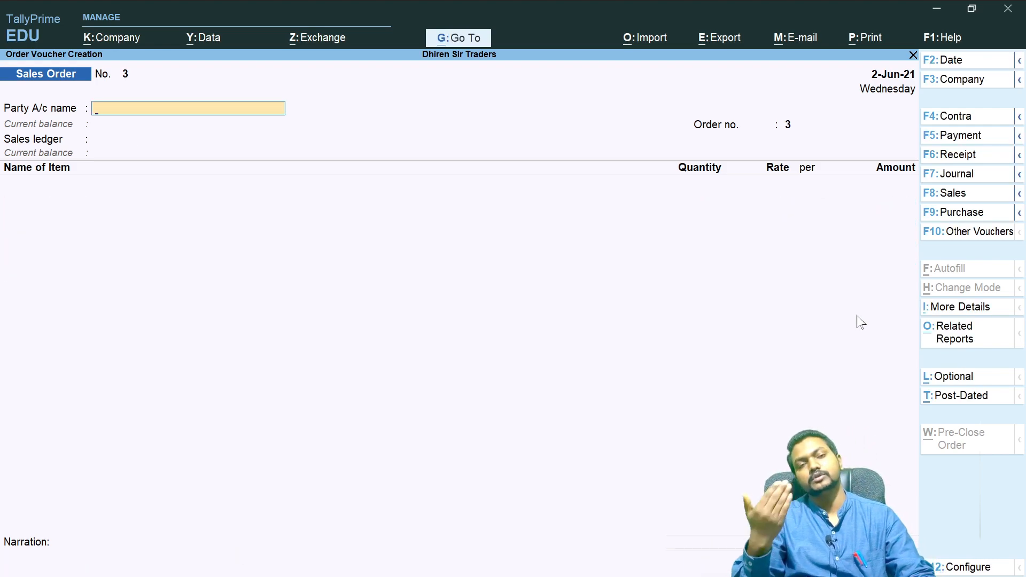
key(Escape)
key(y)
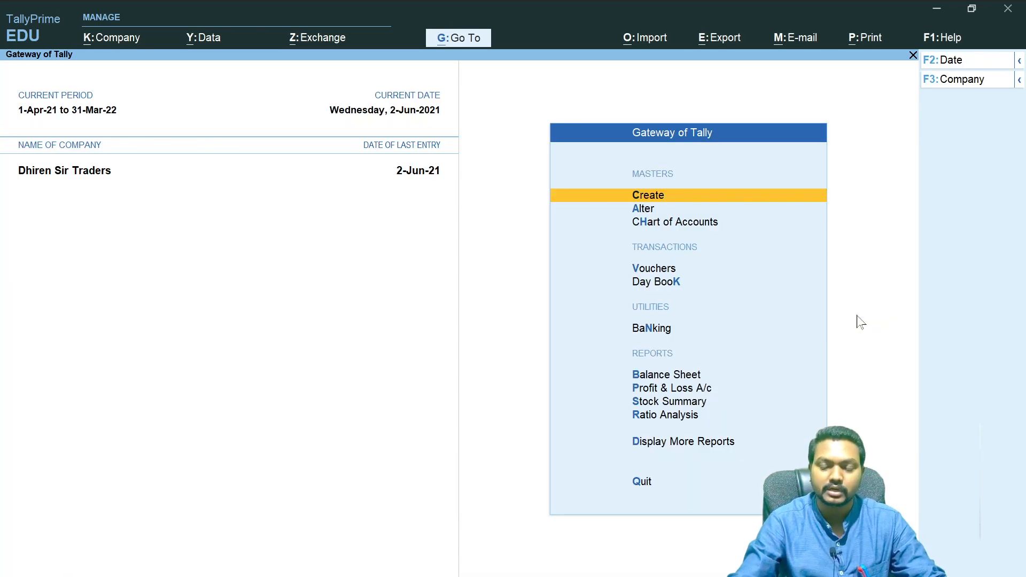
- Open the Sales Order Outstandings statement of inventory to review the pending sales order items
click(686, 447)
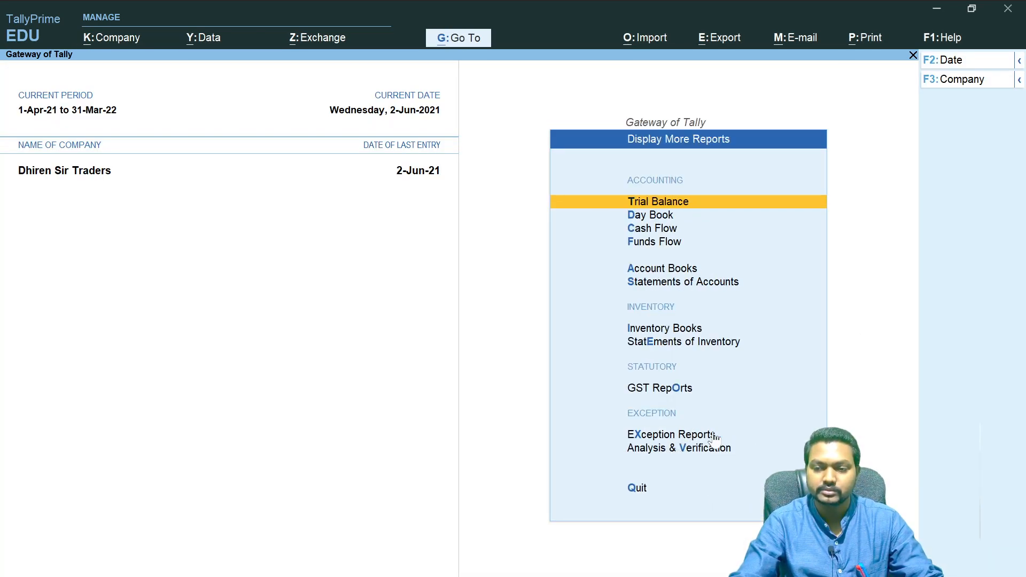
click(689, 345)
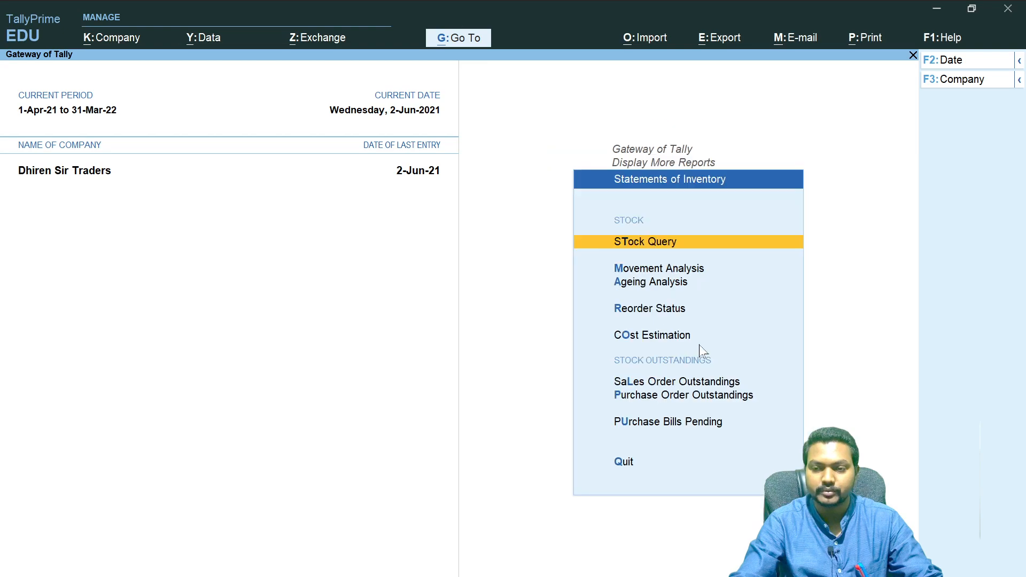
click(682, 382)
click(655, 379)
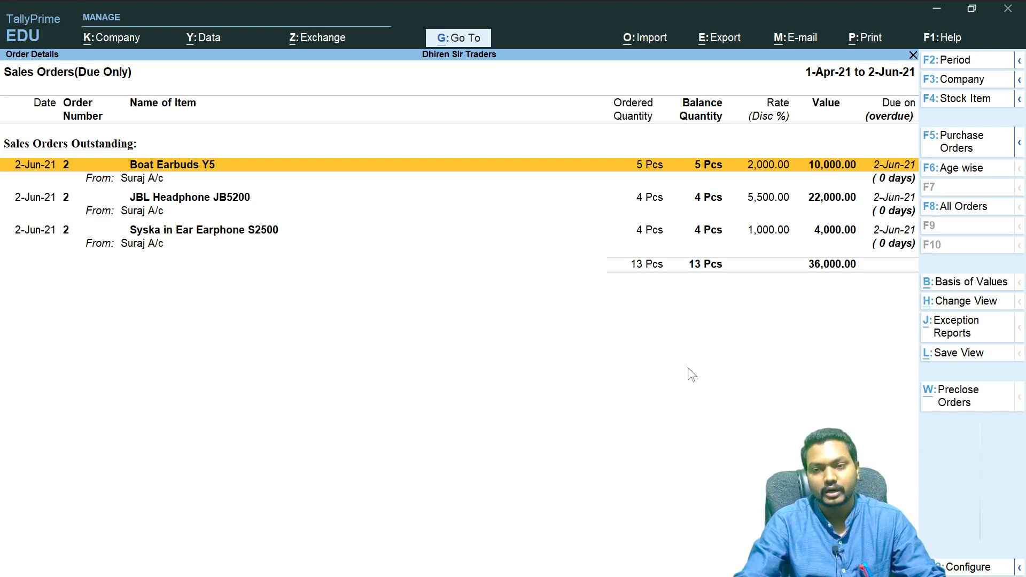
key(Escape)
key(Escape)
key(Escape)
key(Escape)
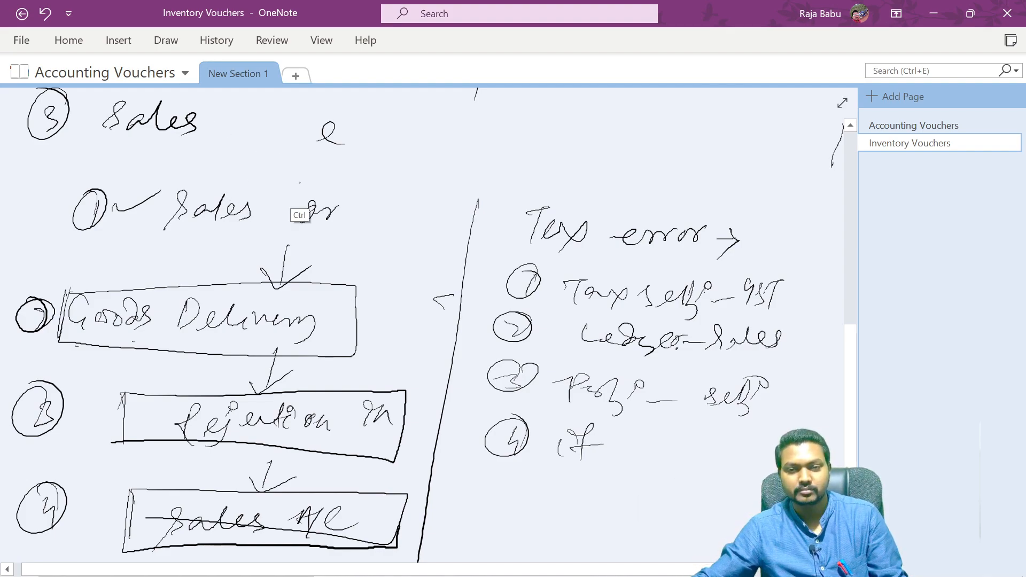
- Complete the notes heading as Sales Cycle, underline it, and box the Sales order step
mouse_move(249, 120)
mouse_down()
mouse_move(261, 151)
mouse_move(284, 144)
mouse_up()
mouse_move(293, 121)
mouse_down()
mouse_move(294, 146)
mouse_move(314, 146)
mouse_up()
drag(131, 151, 339, 154)
drag(164, 157, 337, 156)
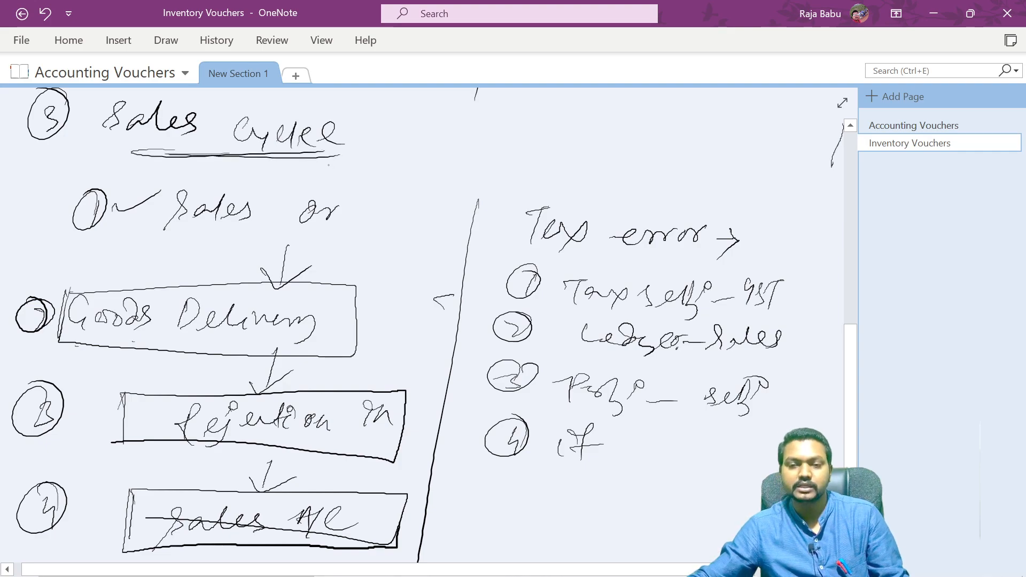
drag(353, 207, 376, 218)
drag(382, 202, 391, 220)
mouse_move(171, 179)
mouse_down()
mouse_move(420, 188)
mouse_move(370, 232)
mouse_move(143, 231)
mouse_move(155, 180)
mouse_move(193, 170)
mouse_up()
drag(142, 197, 246, 172)
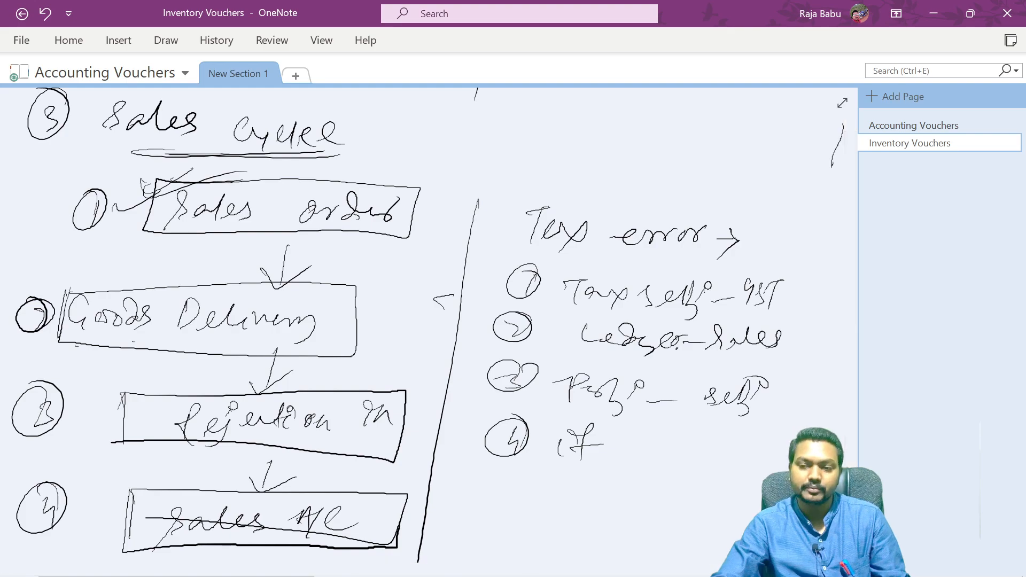
- Tick the Goods Delivery step and extend its label to Goods Delivery Note
mouse_move(846, 404)
mouse_down()
mouse_move(849, 443)
mouse_move(851, 417)
mouse_up()
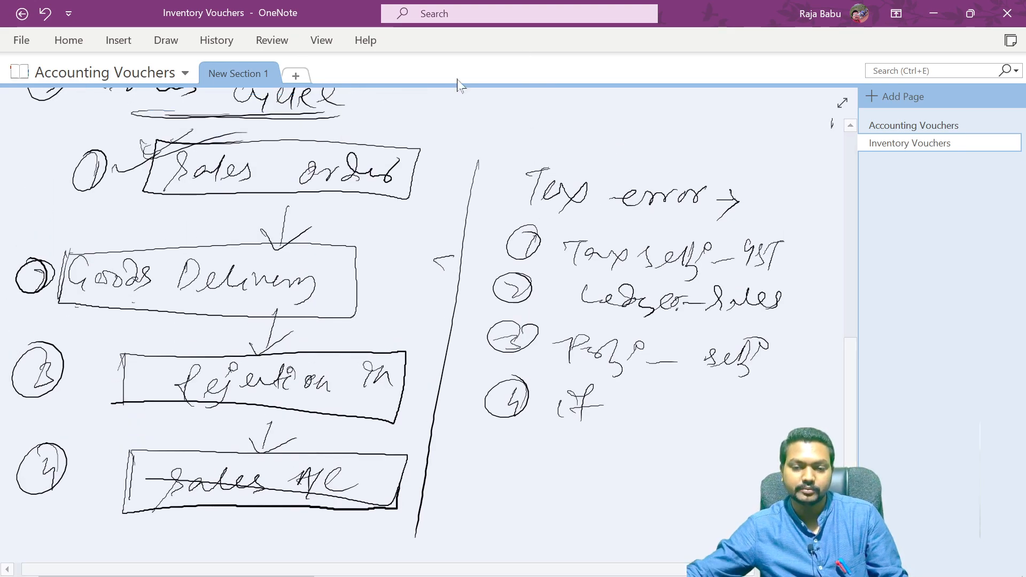
drag(56, 241, 176, 226)
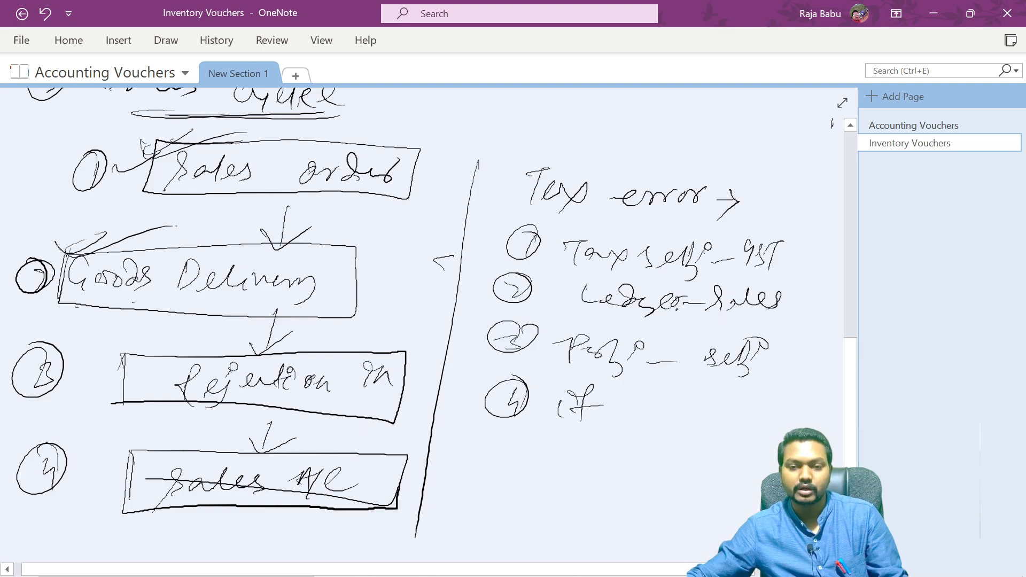
mouse_move(330, 291)
mouse_down()
mouse_move(347, 275)
mouse_move(412, 291)
mouse_move(454, 256)
mouse_up()
drag(380, 236, 441, 231)
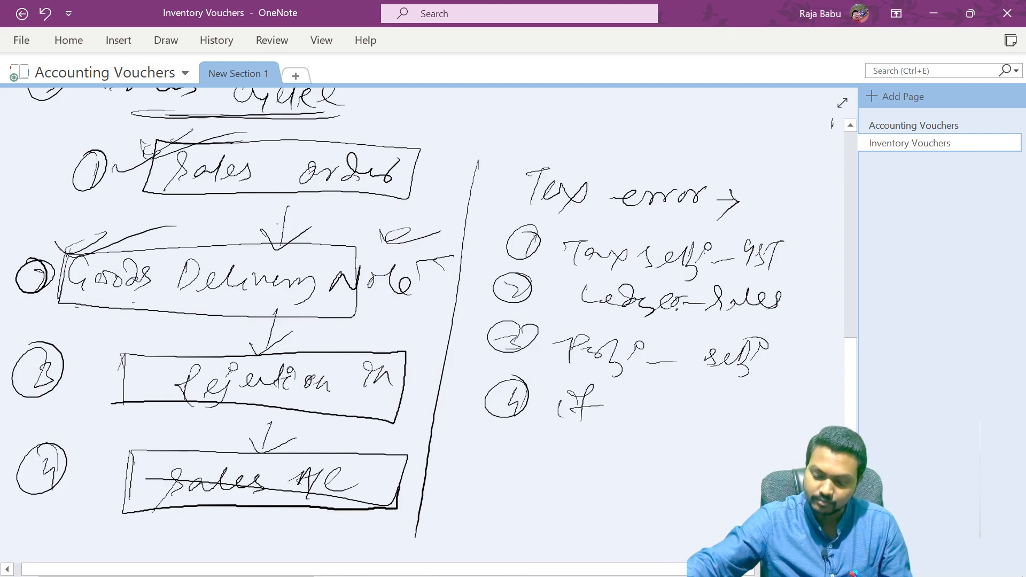
- Switch to TallyPrime and browse the list of available voucher types from voucher entry
key(alt+Tab)
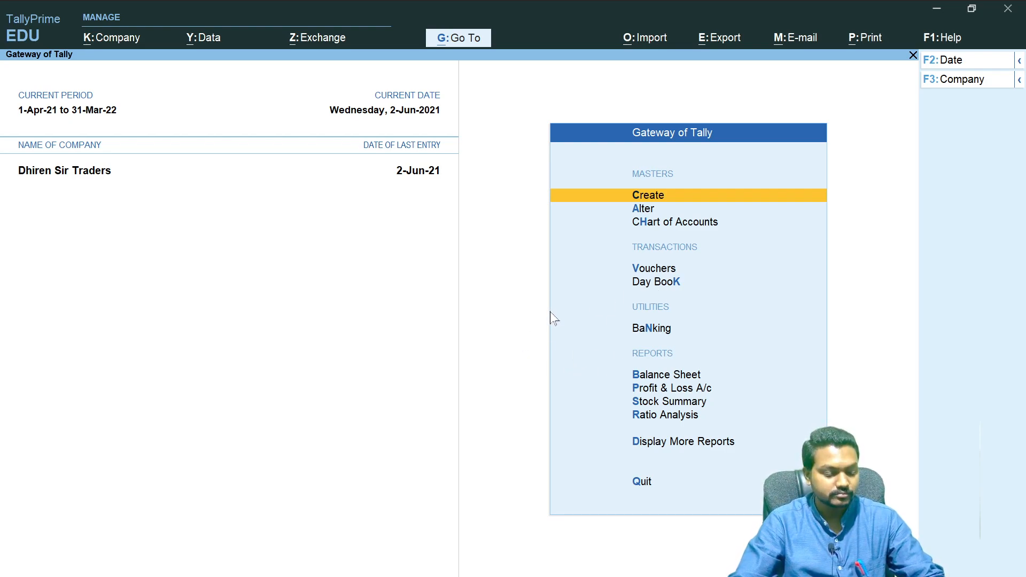
key(v)
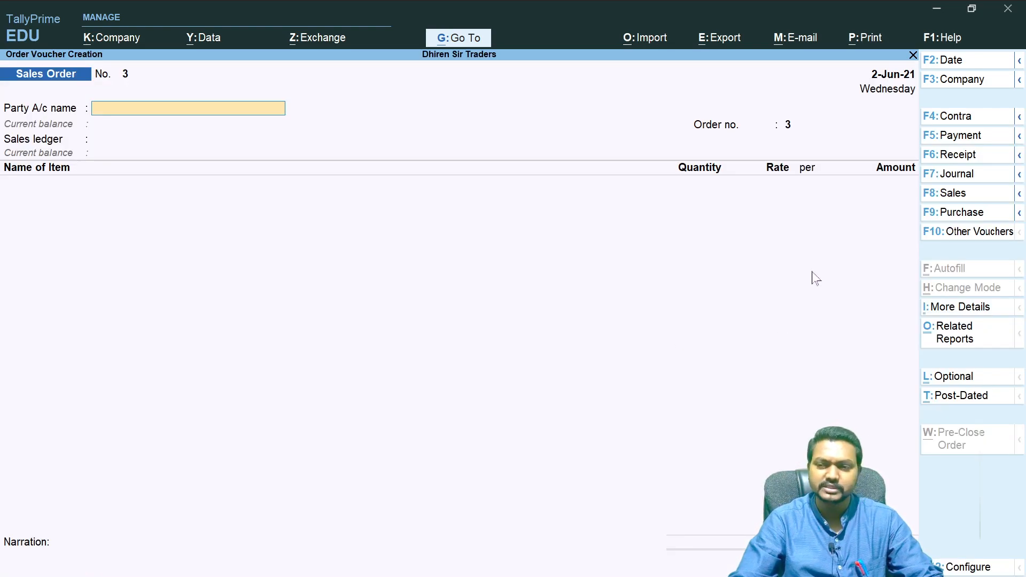
click(974, 232)
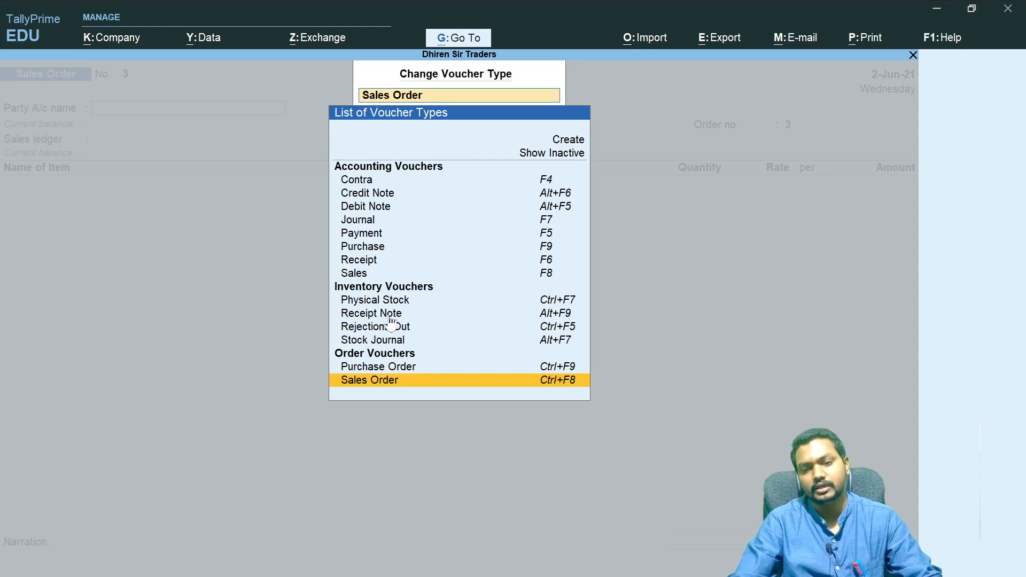
key(Return)
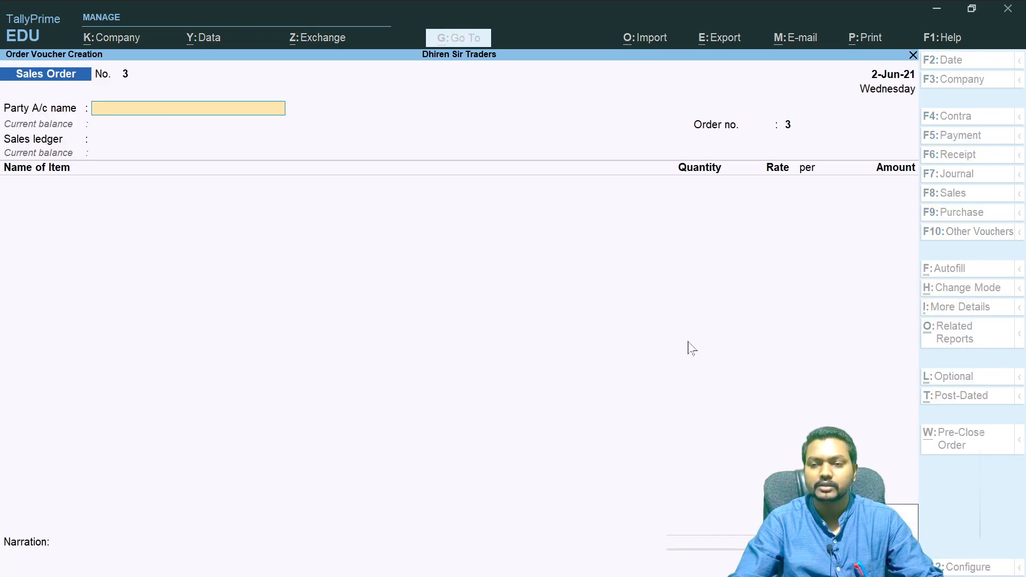
key(Escape)
key(Escape)
key(Escape)
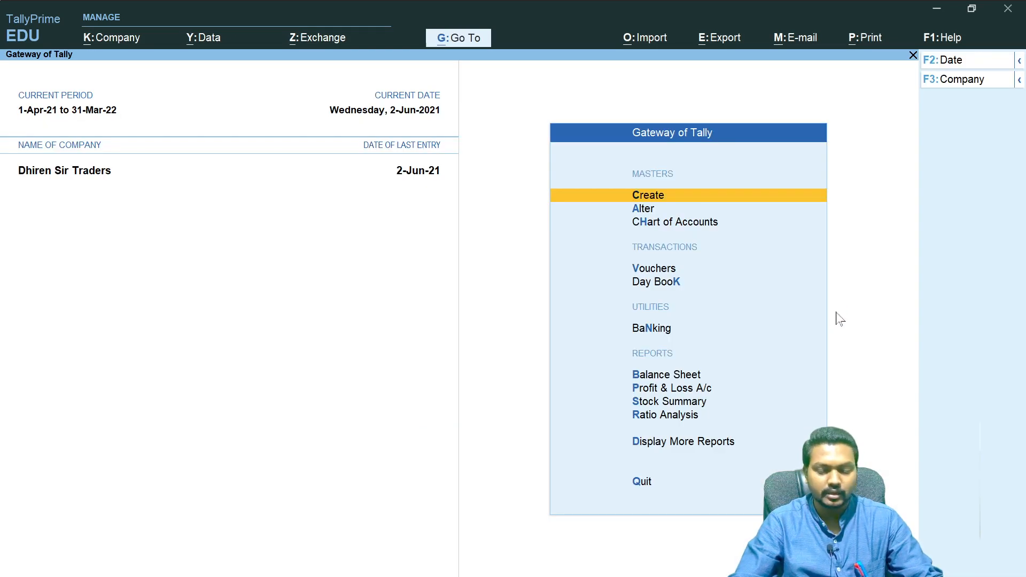
- Start a new voucher and switch it to the Delivery Note type, activating that inactive voucher type
key(v)
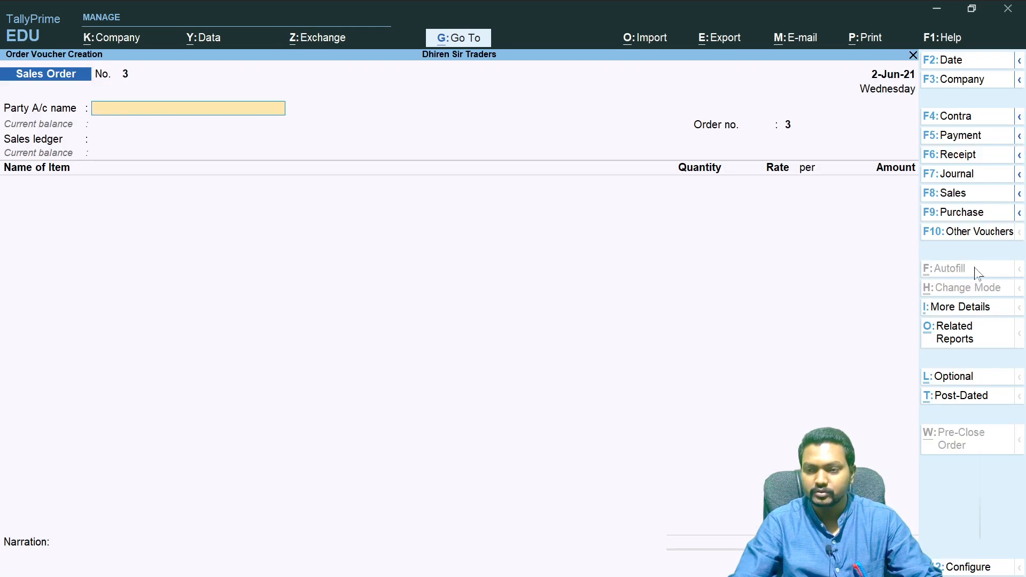
click(1018, 195)
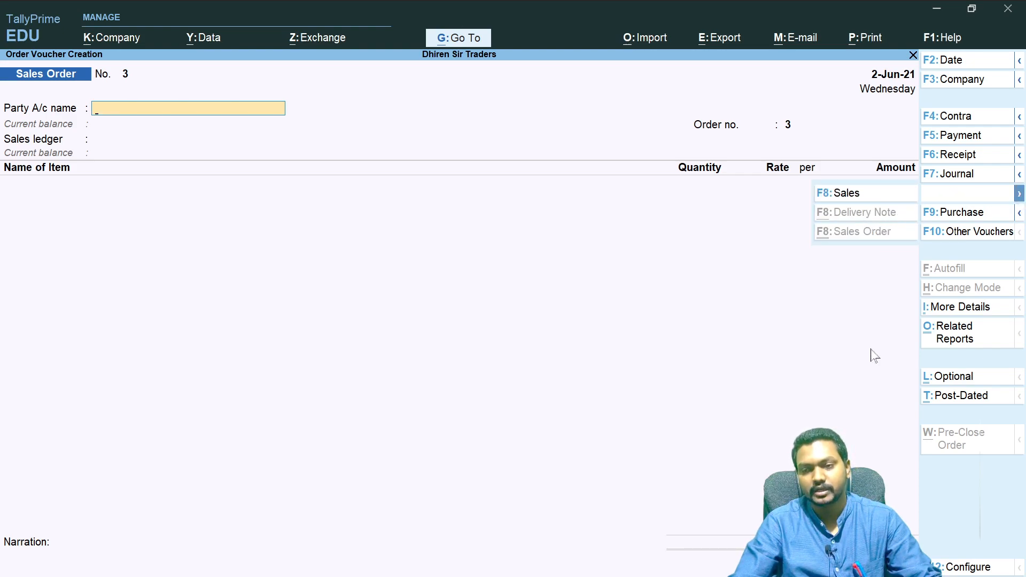
click(968, 231)
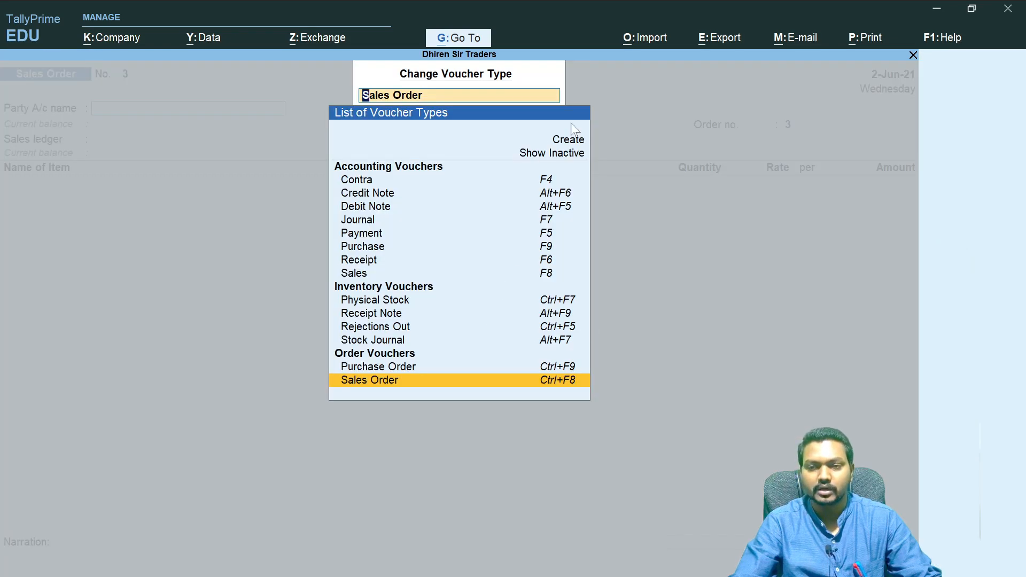
click(563, 155)
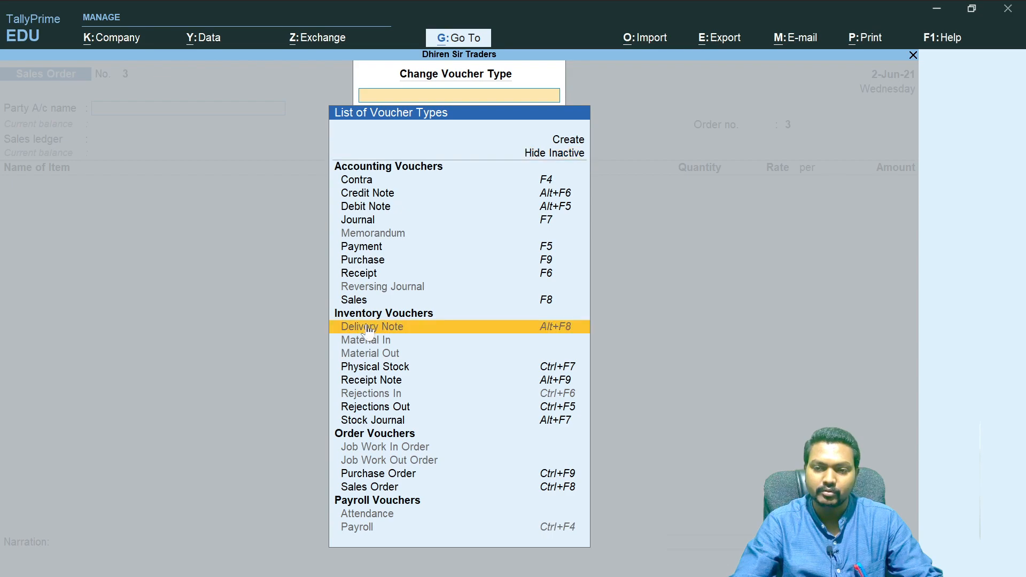
click(407, 327)
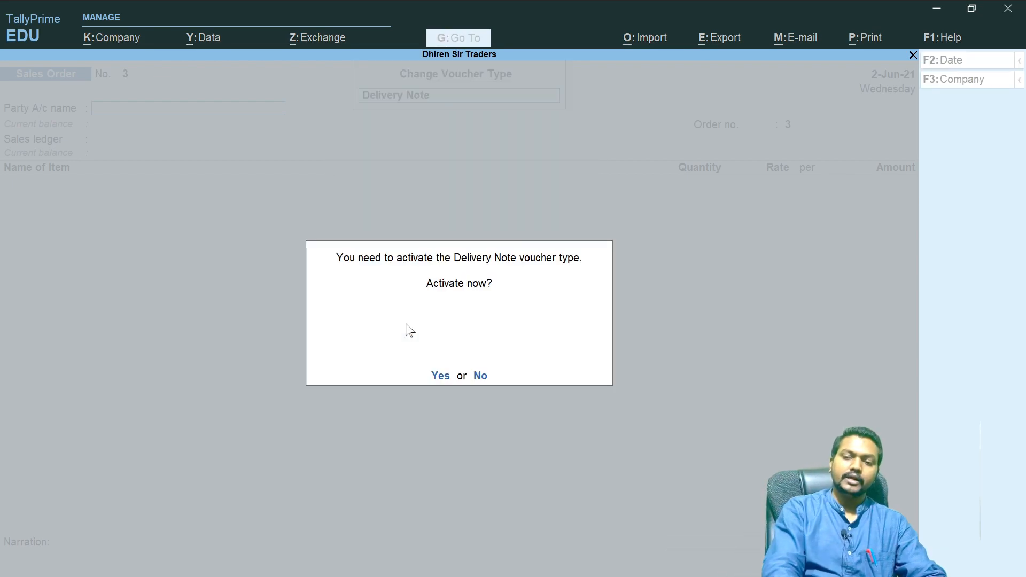
key(y)
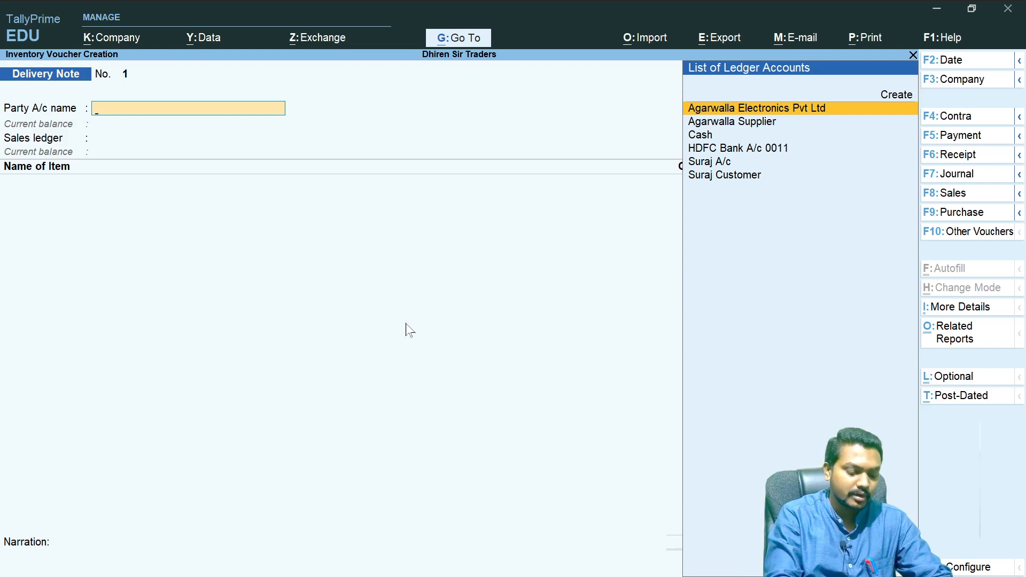
- Select Suraj A/c as the party, link pending sales order 2, and accept the order and party details
text(Sura)
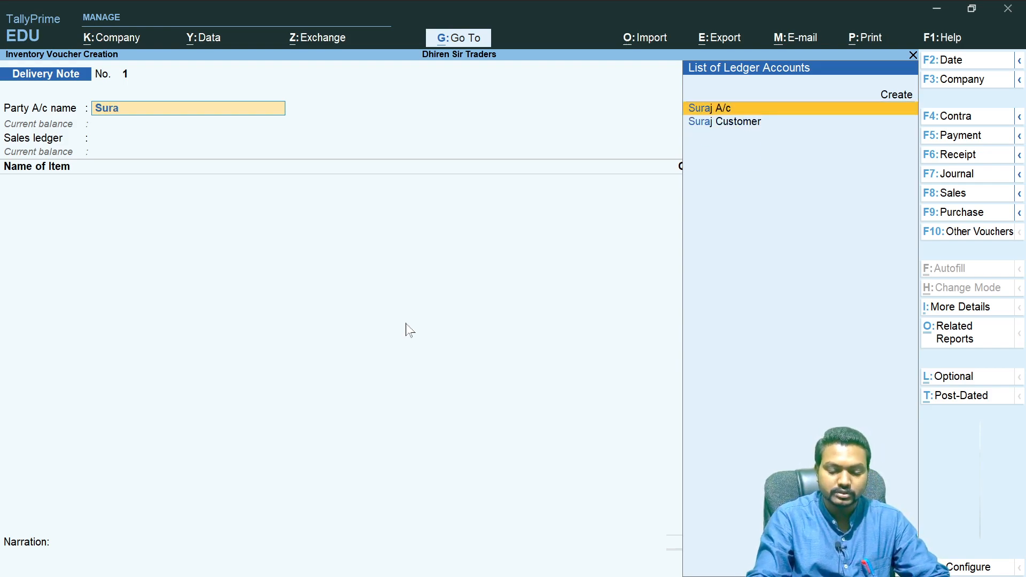
key(Return)
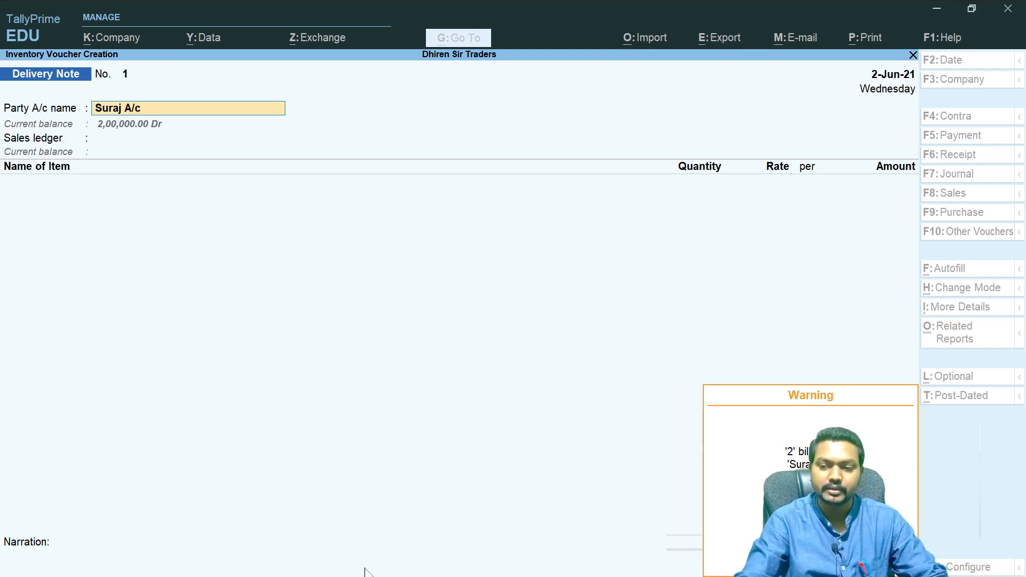
key(Return)
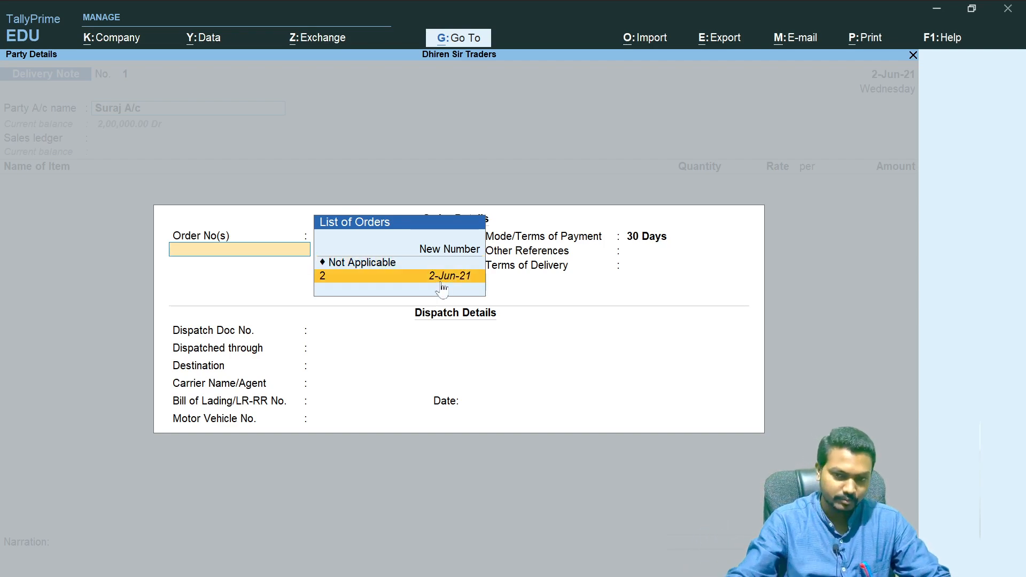
click(462, 277)
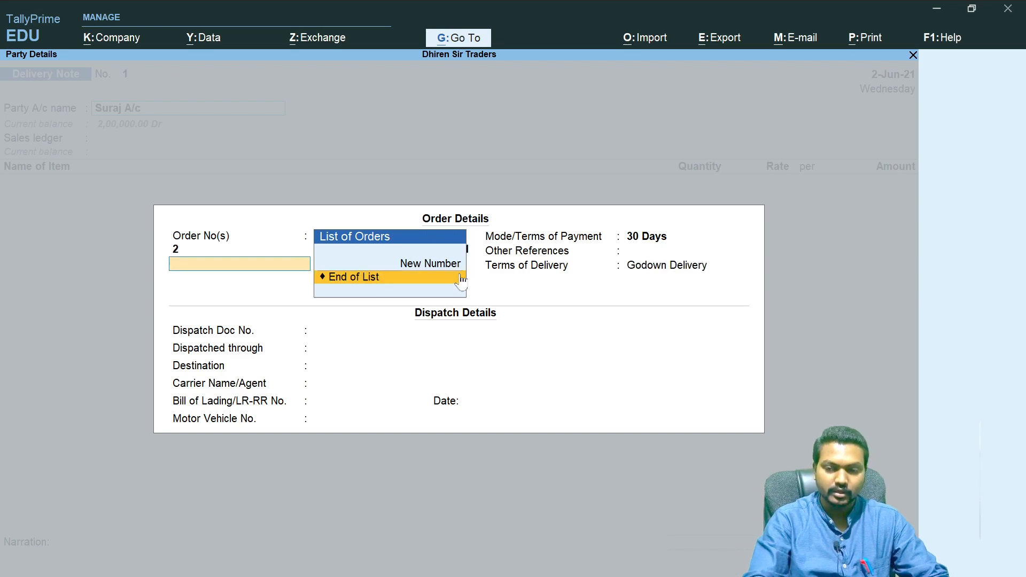
click(460, 278)
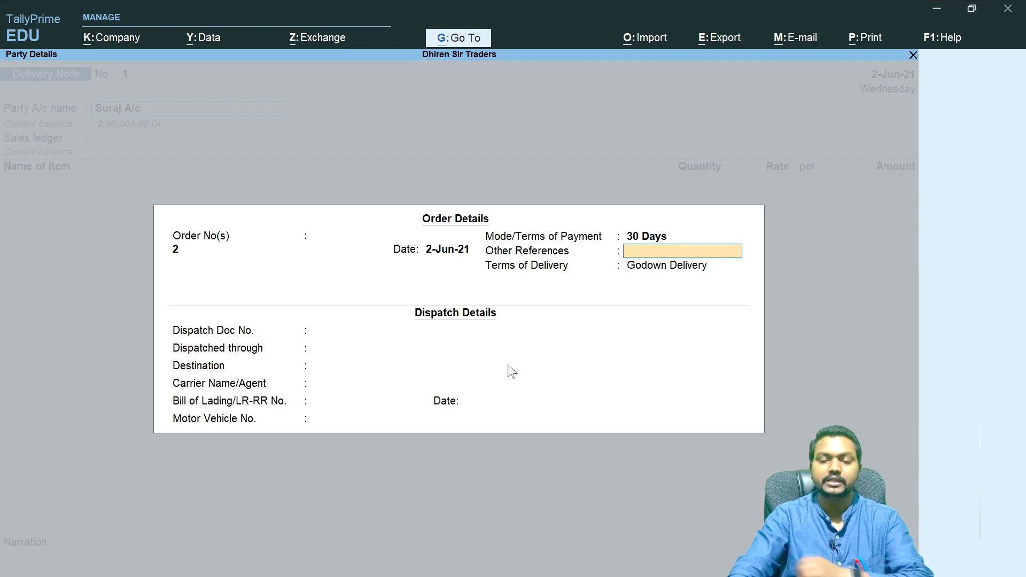
key(ctrl)
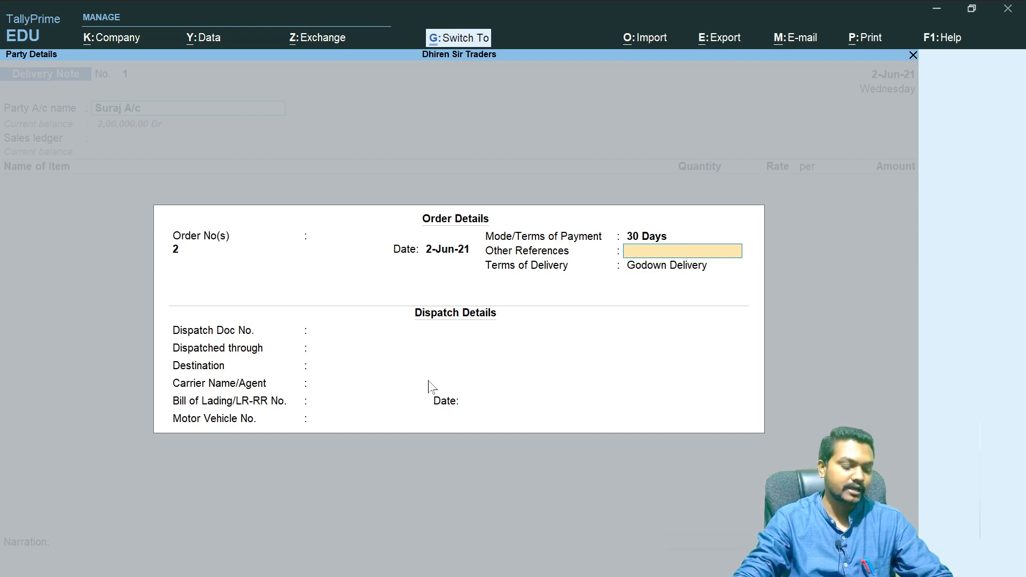
key(ctrl+a)
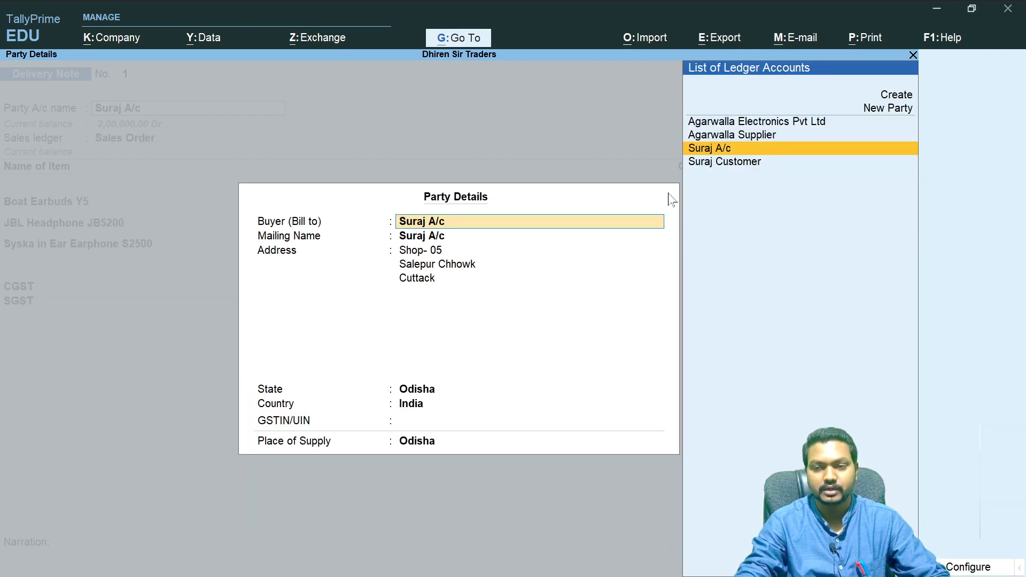
key(ctrl+a)
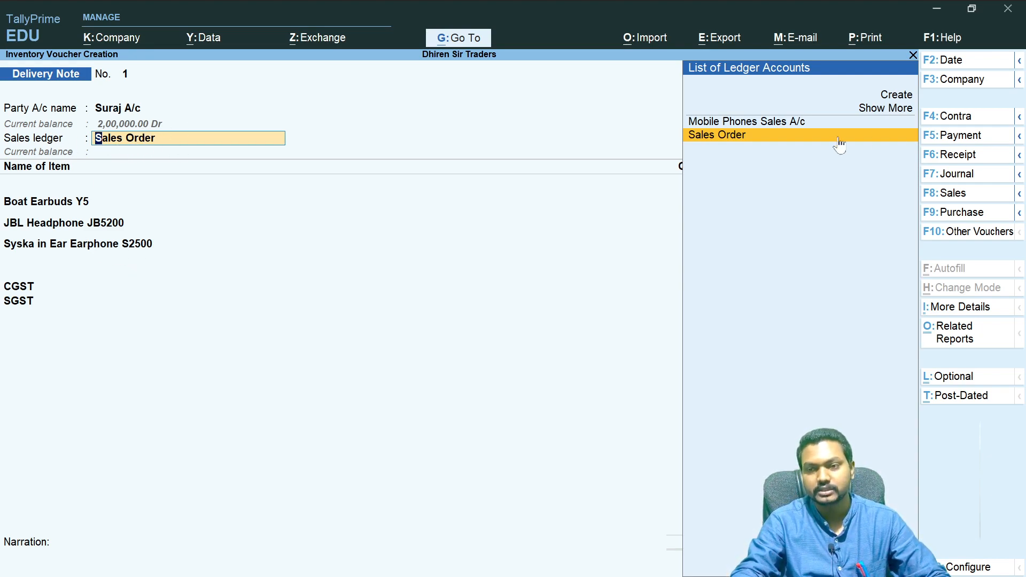
- Accept the Sales Order ledger and Sales Taxable classification, add the goods-delivered challan narration, and save the delivery note
key(Return)
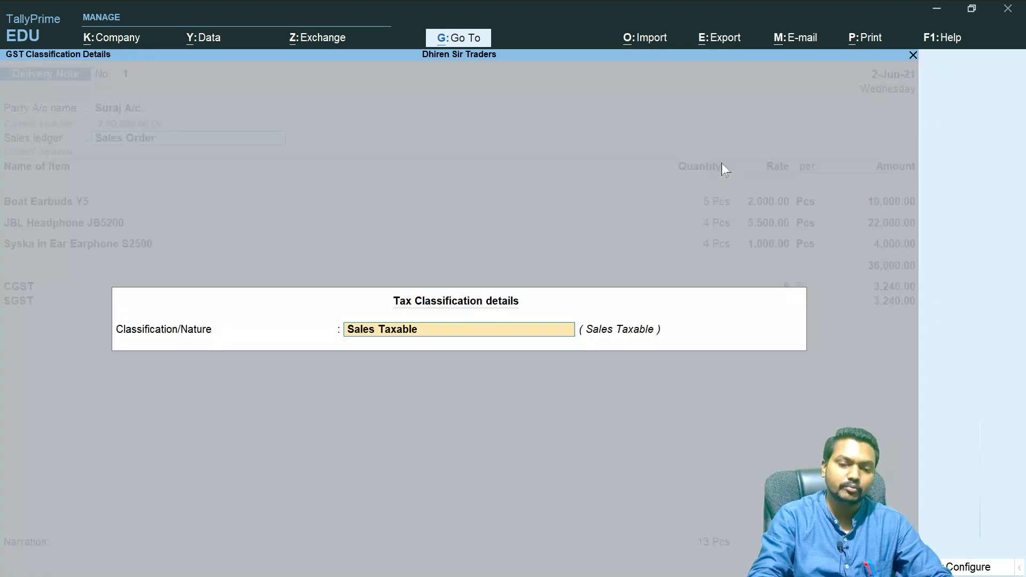
key(Return)
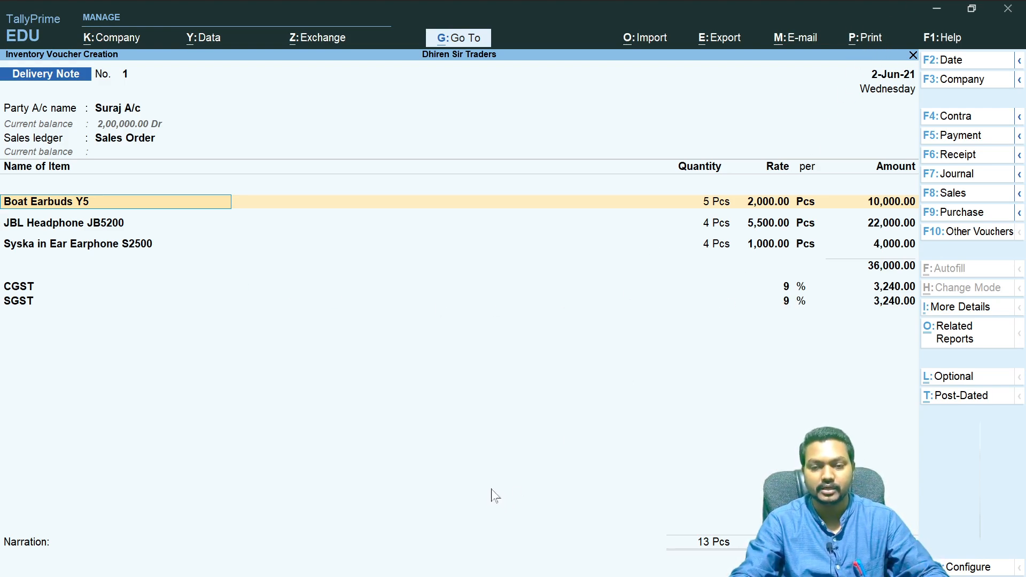
click(59, 557)
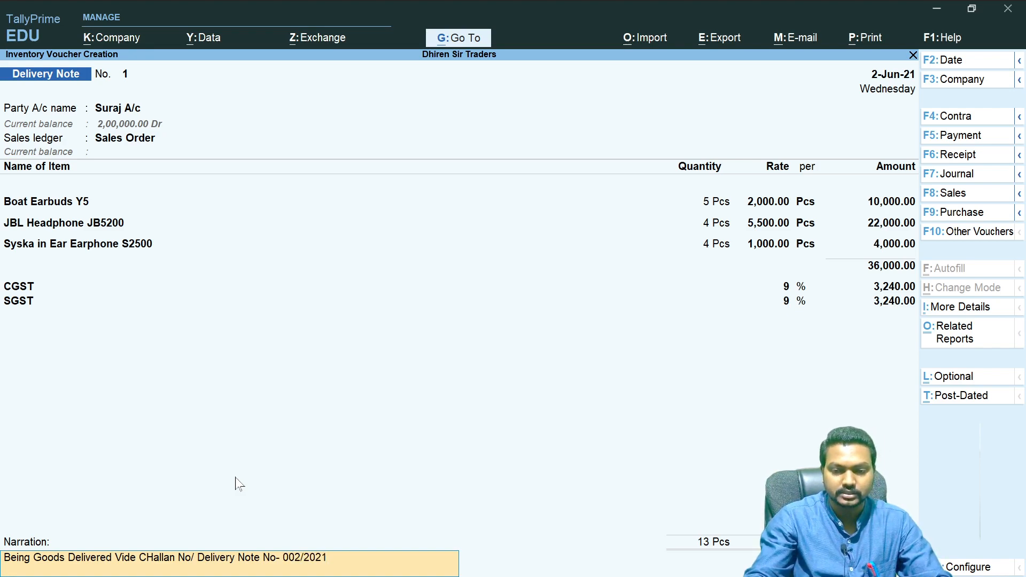
key(Return)
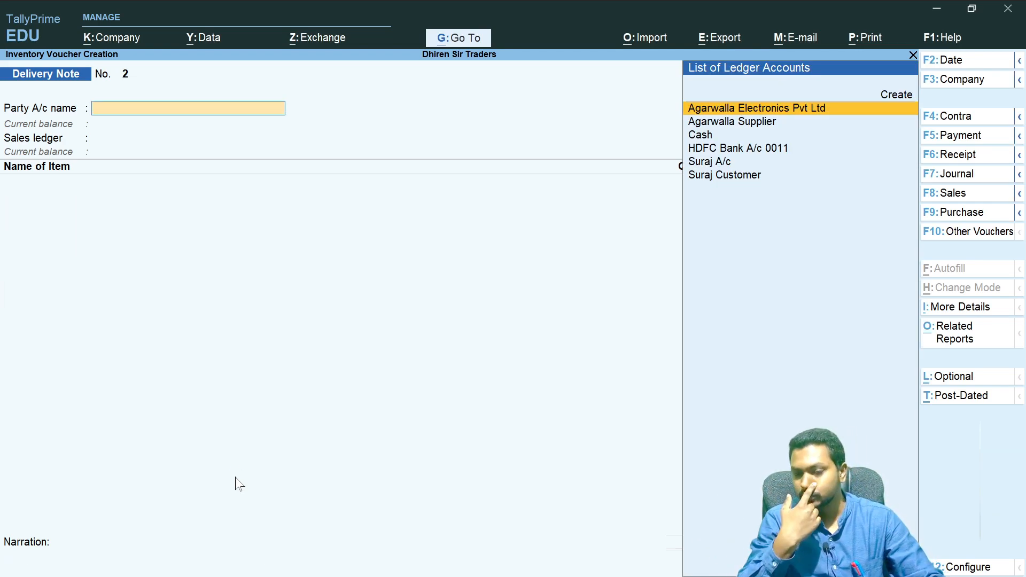
- Open the Delivery Note Register and inspect the June delivery note voucher
key(Escape)
key(Escape)
key(Escape)
key(Escape)
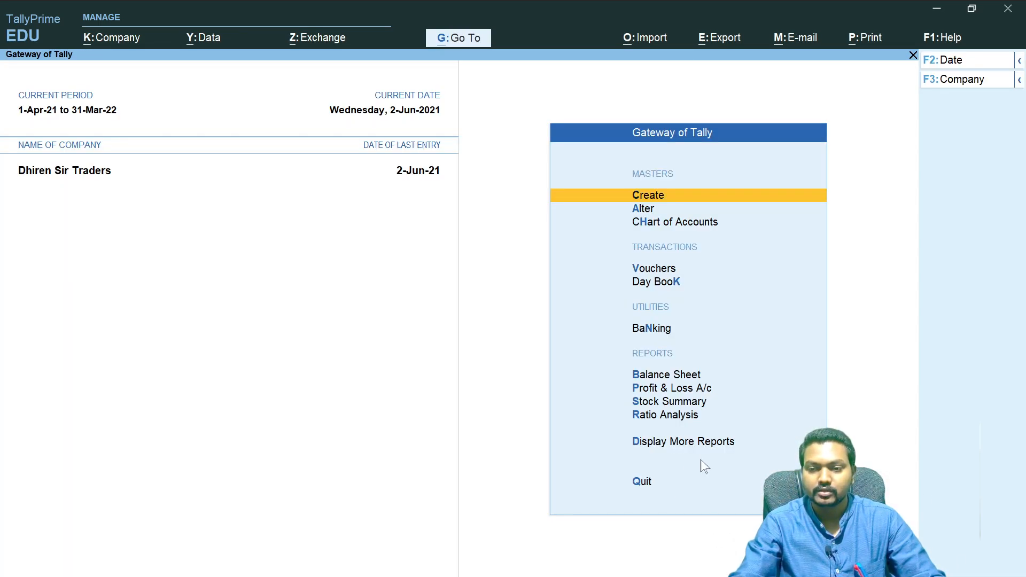
click(694, 444)
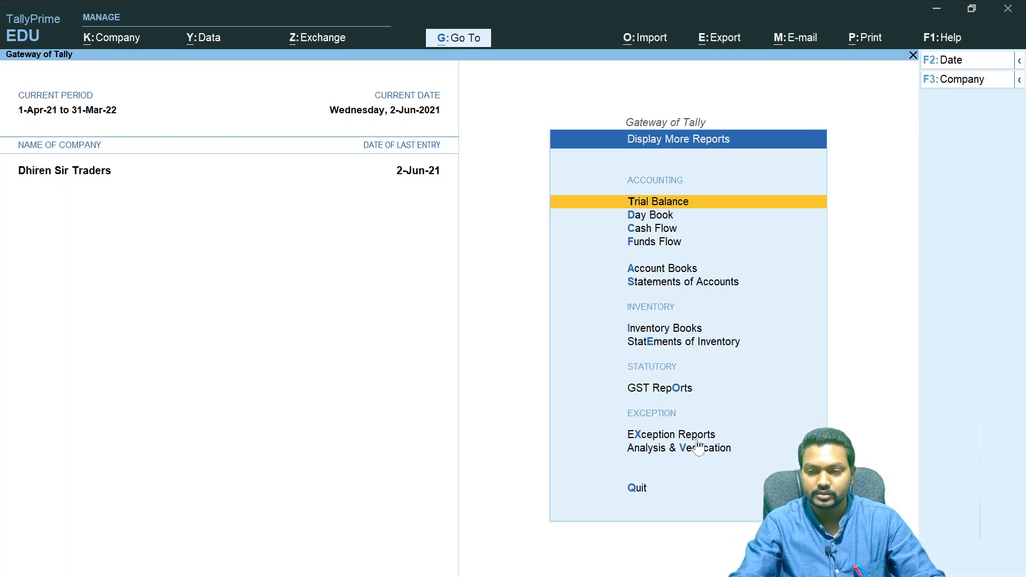
click(688, 333)
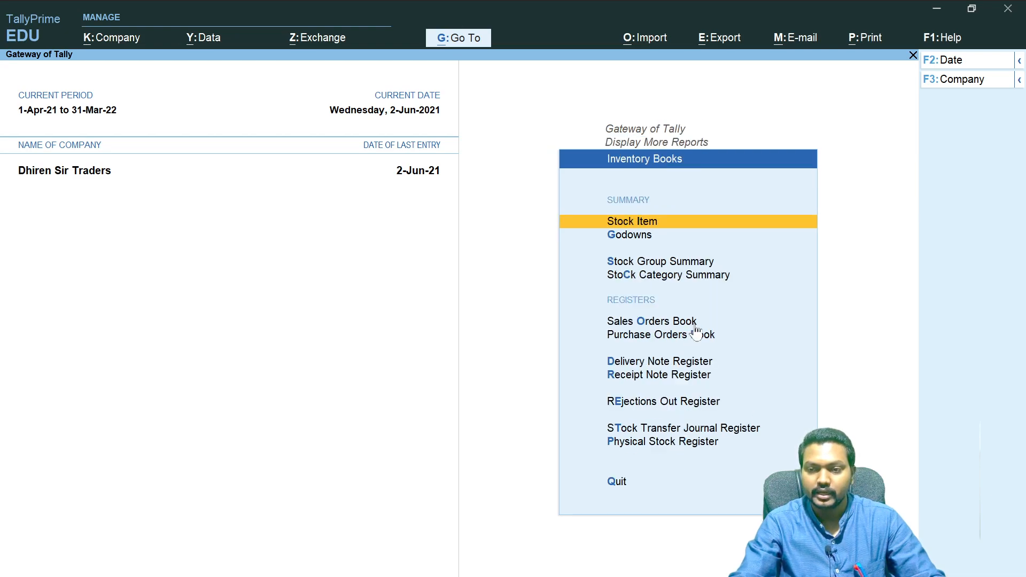
click(672, 365)
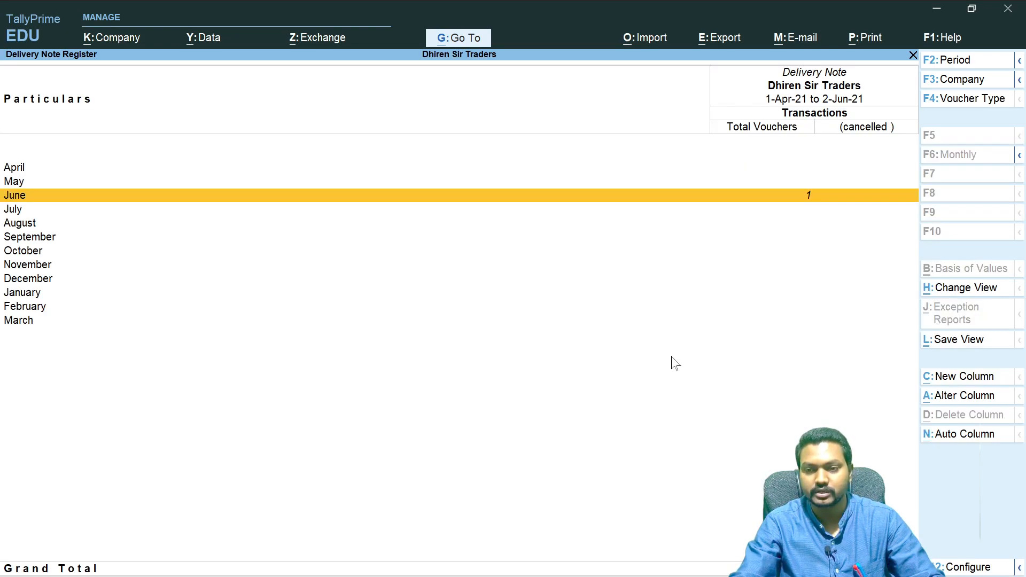
click(802, 202)
key(Return)
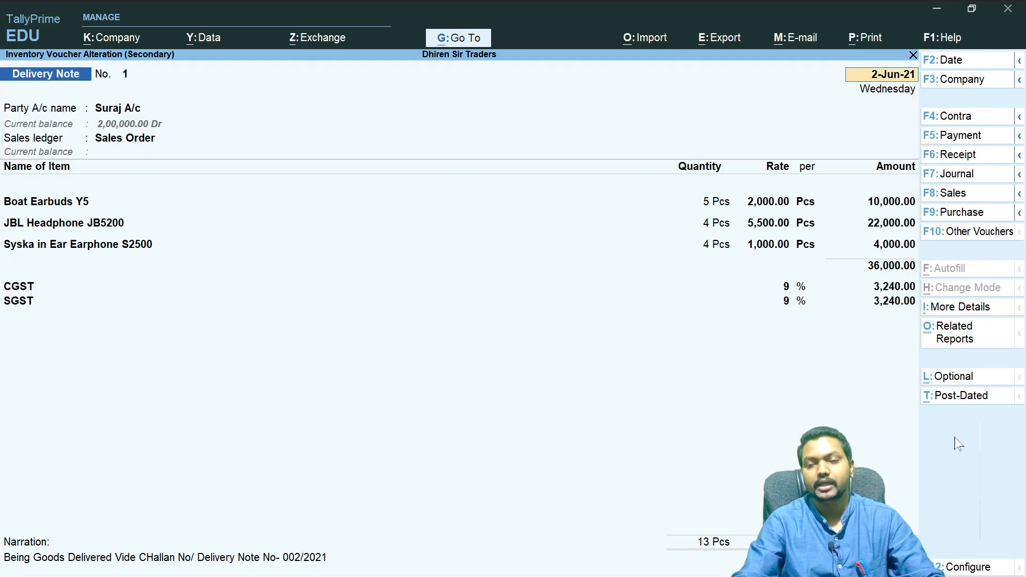
key(Escape)
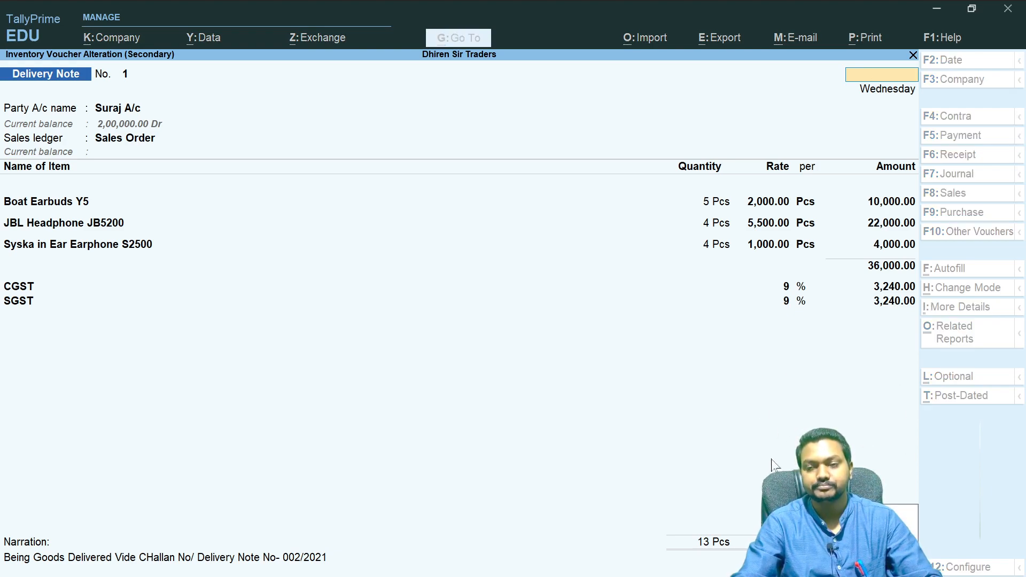
key(Escape)
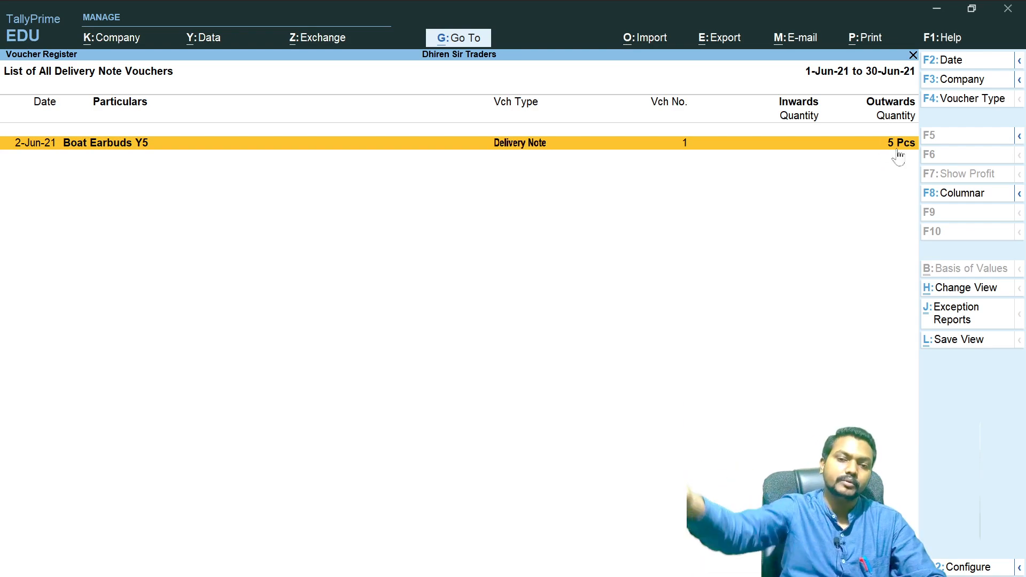
- Return to the Gateway and reopen the Delivery Note Register's June voucher list
key(Escape)
key(Escape)
key(Escape)
key(Escape)
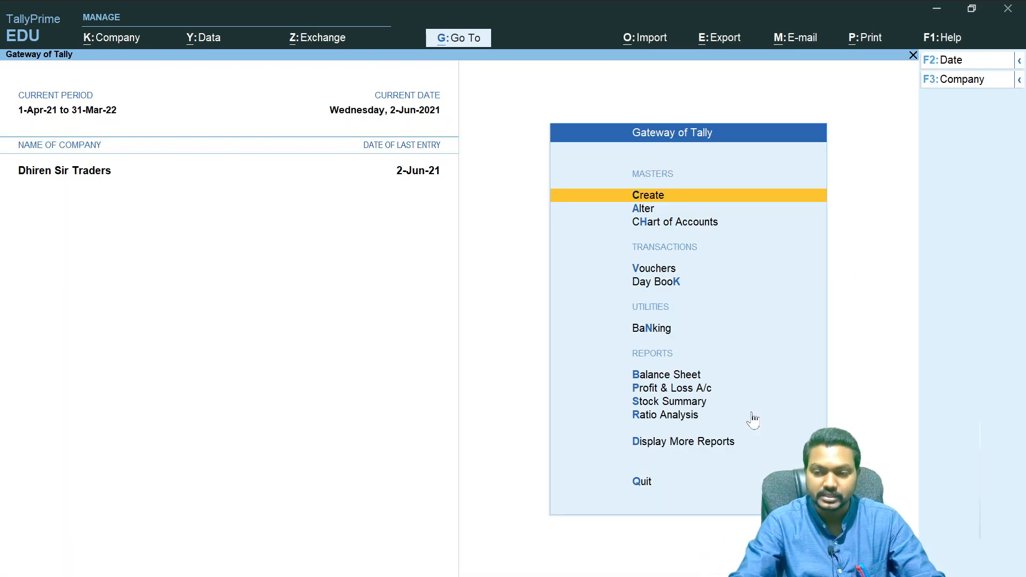
click(703, 447)
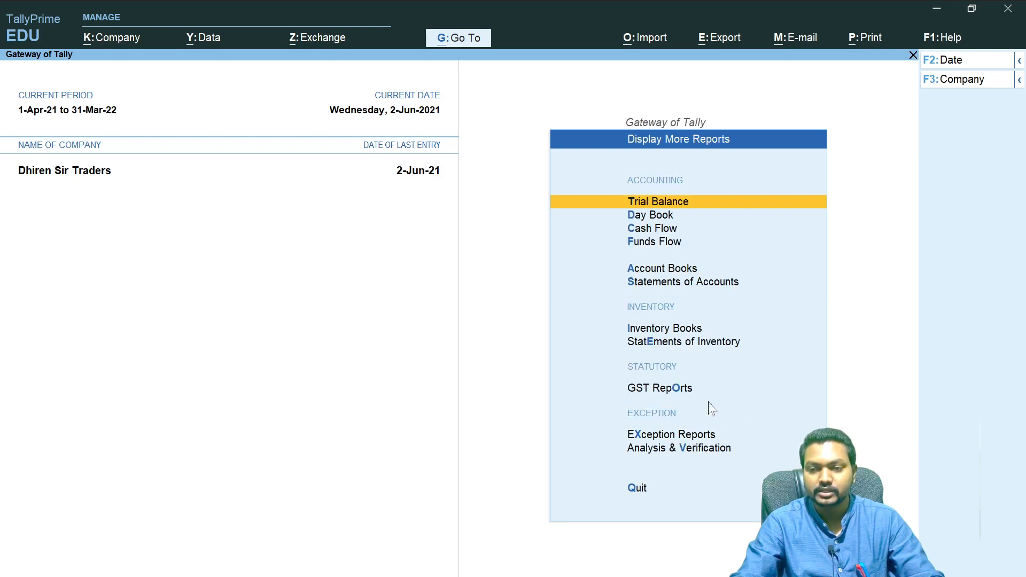
click(657, 330)
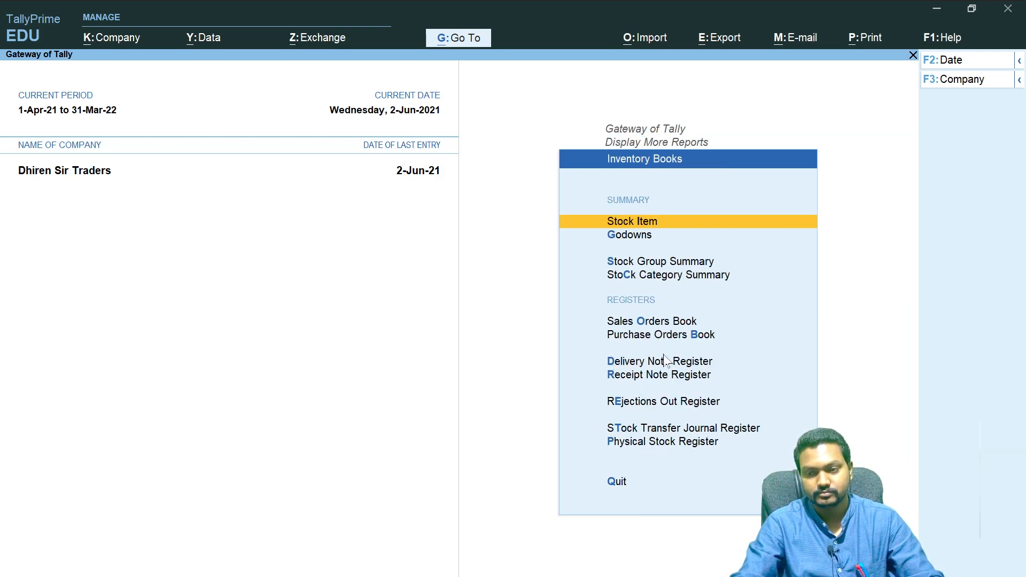
click(670, 368)
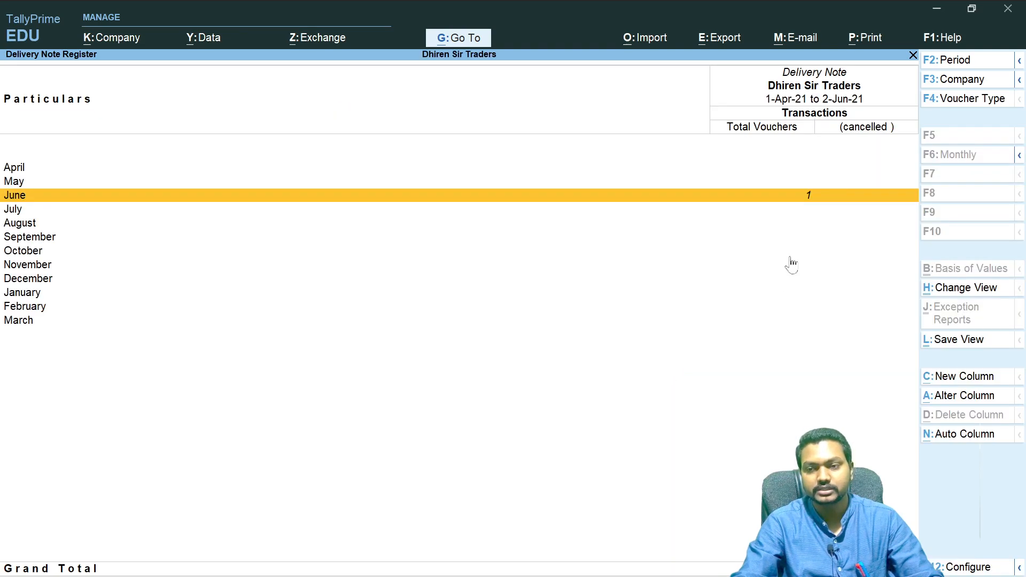
click(805, 202)
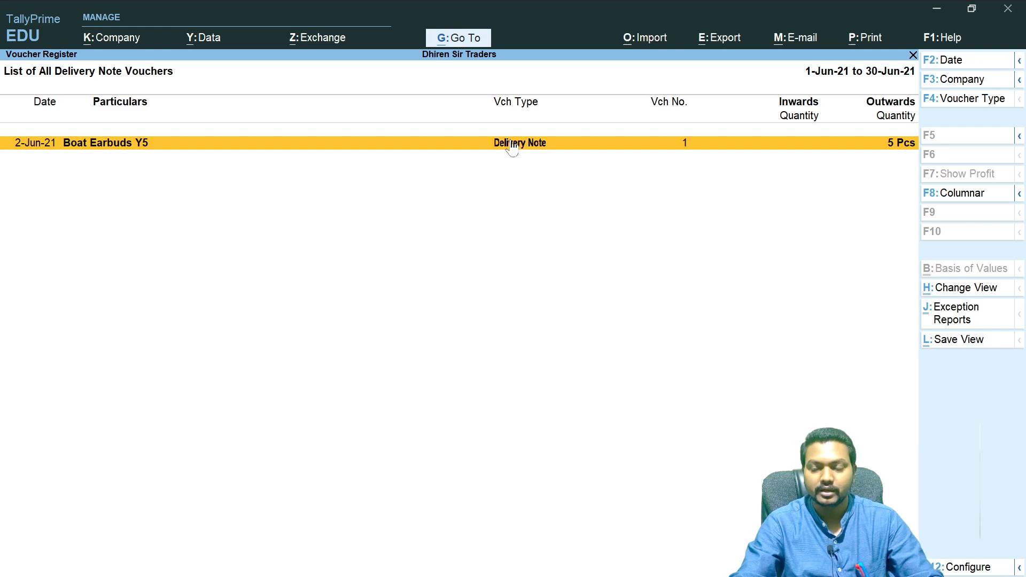
- Preview the printout of the delivery note voucher register, then return to the June voucher list
click(867, 38)
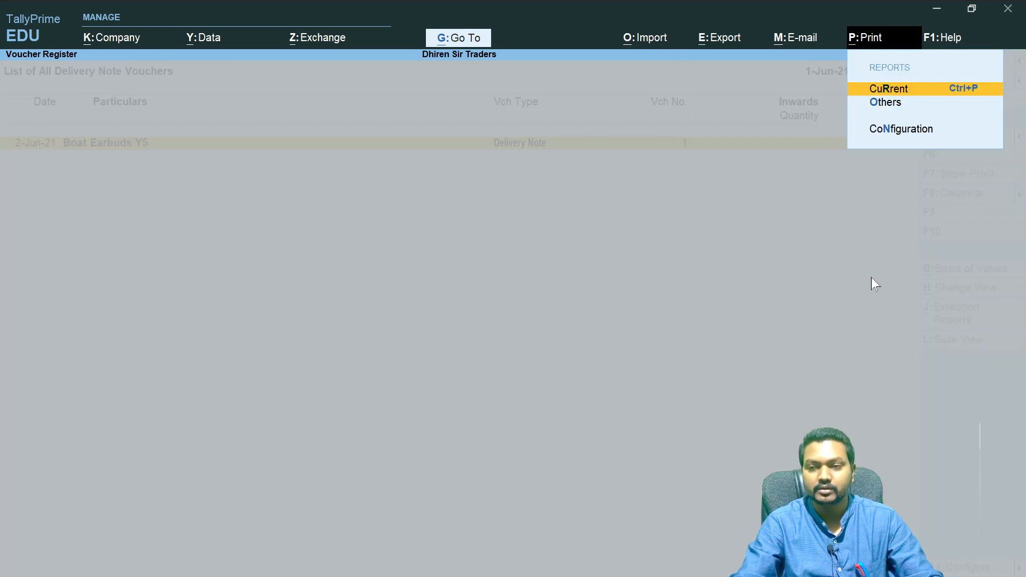
key(Return)
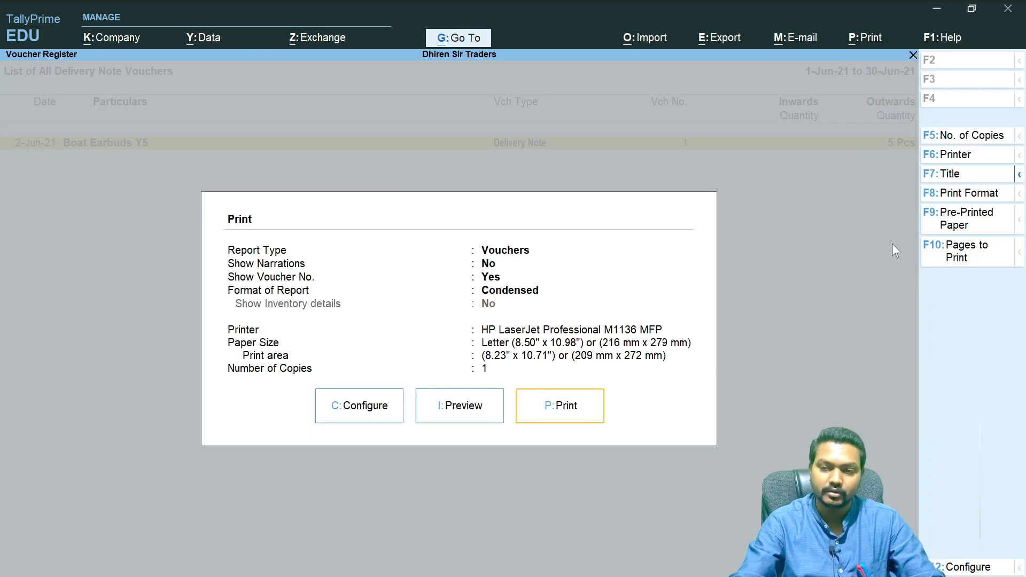
click(450, 404)
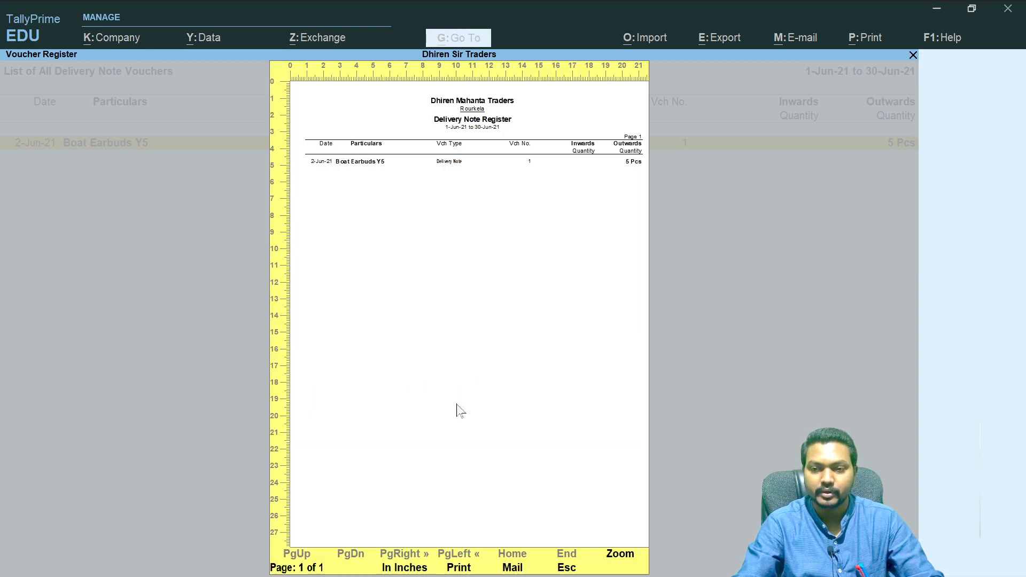
key(Escape)
key(Escape)
key(Escape)
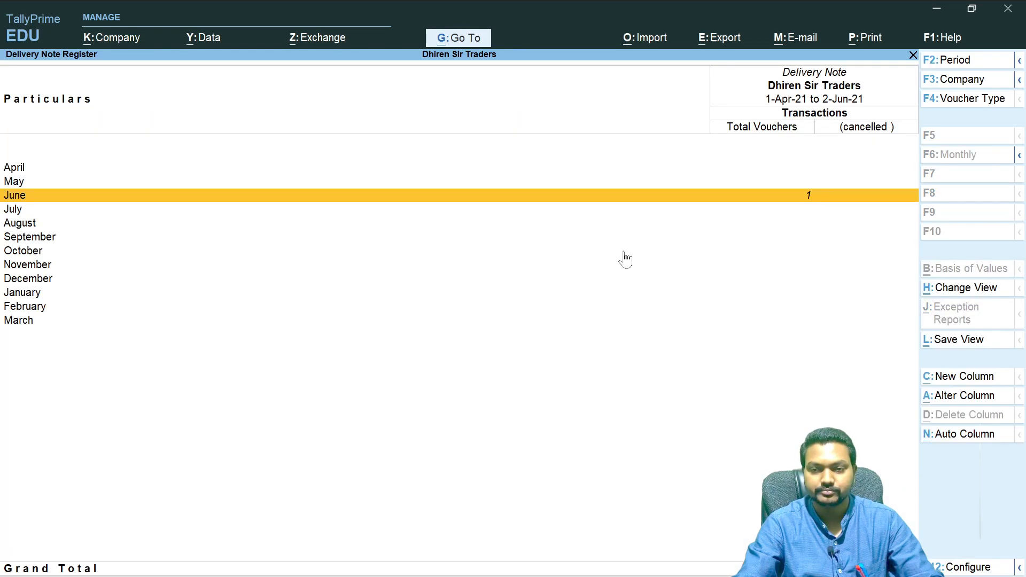
key(Return)
key(Return)
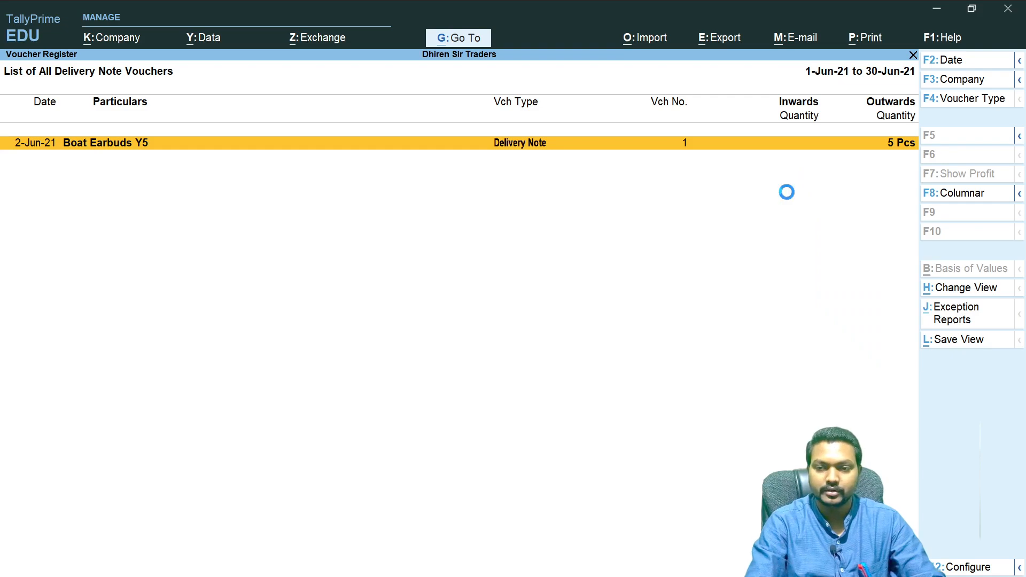
- Open the print preview of the delivery note voucher and zoom in on it
click(870, 39)
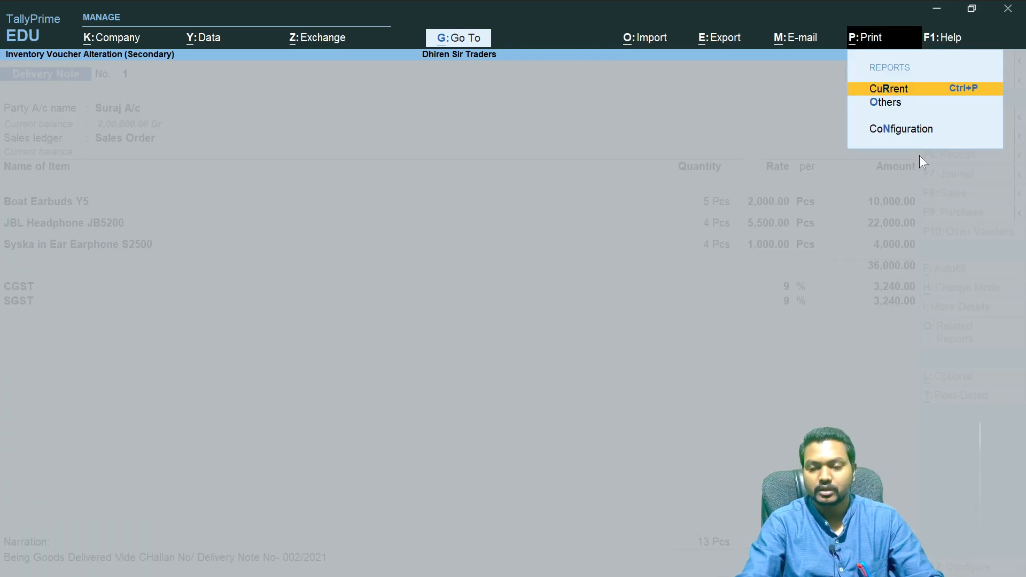
key(Return)
click(483, 380)
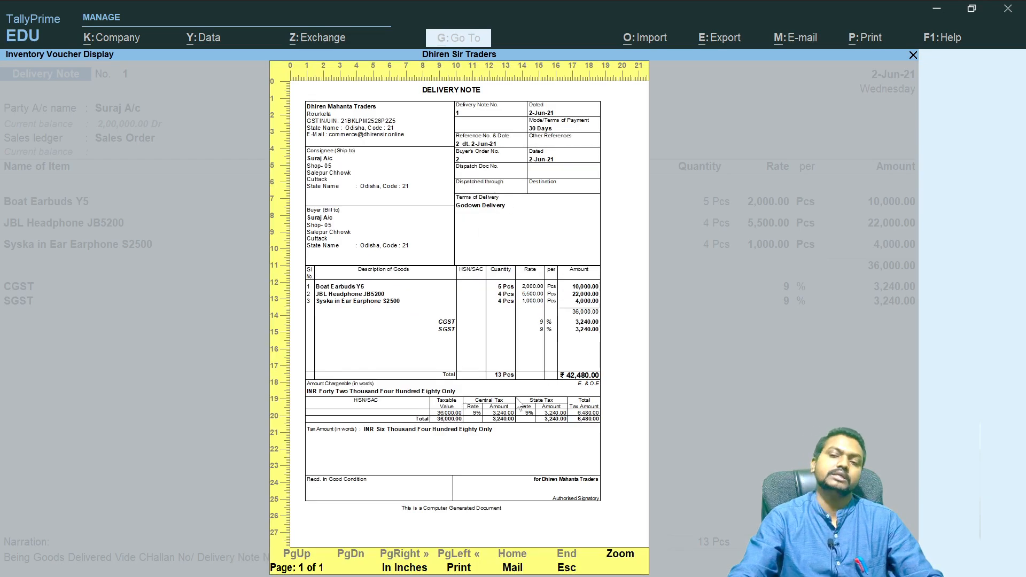
click(625, 556)
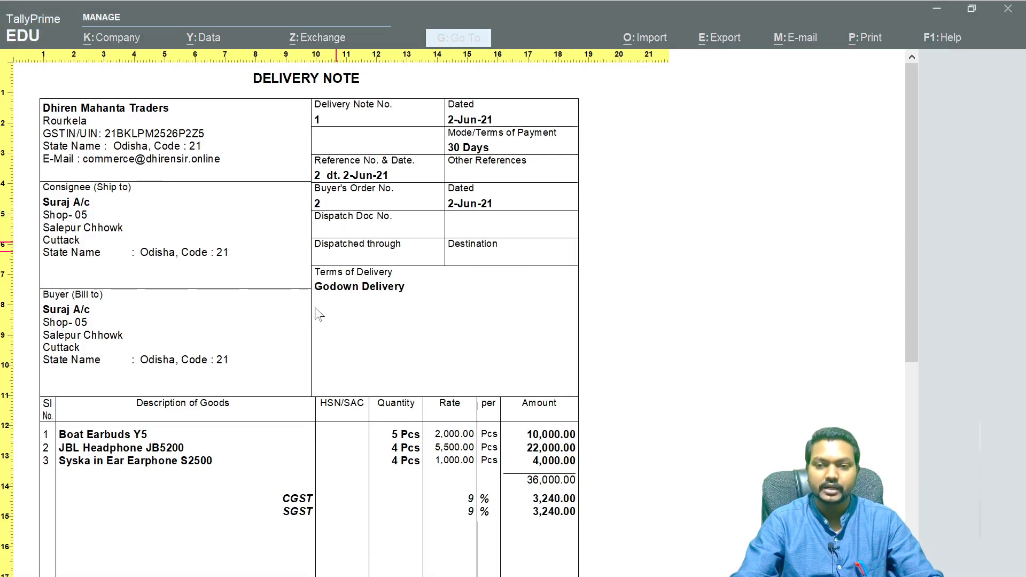
- Scroll through the zoomed delivery note printout to examine its details, then zoom back out
scroll(331, 393, down, 3)
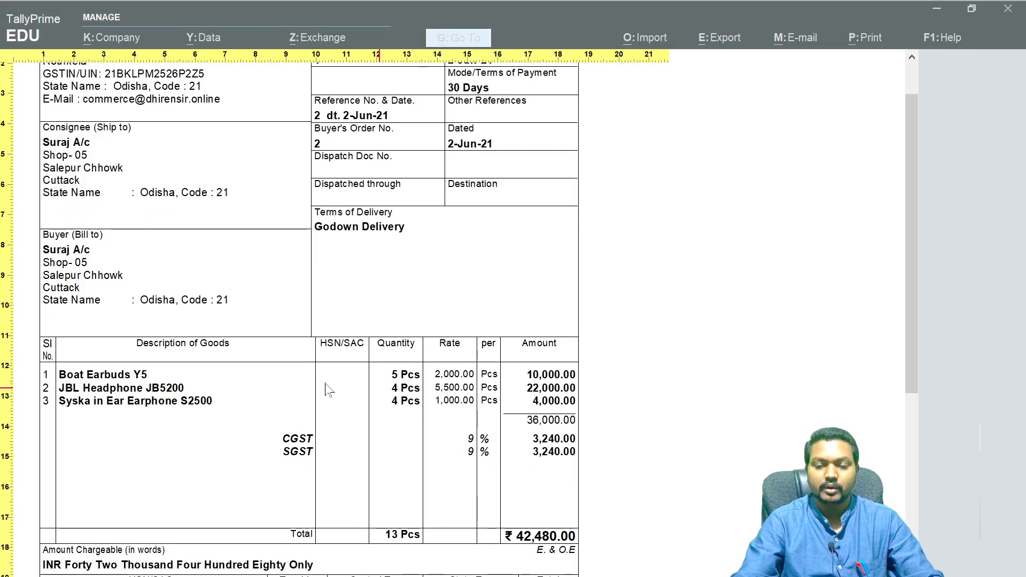
scroll(331, 393, down, 1)
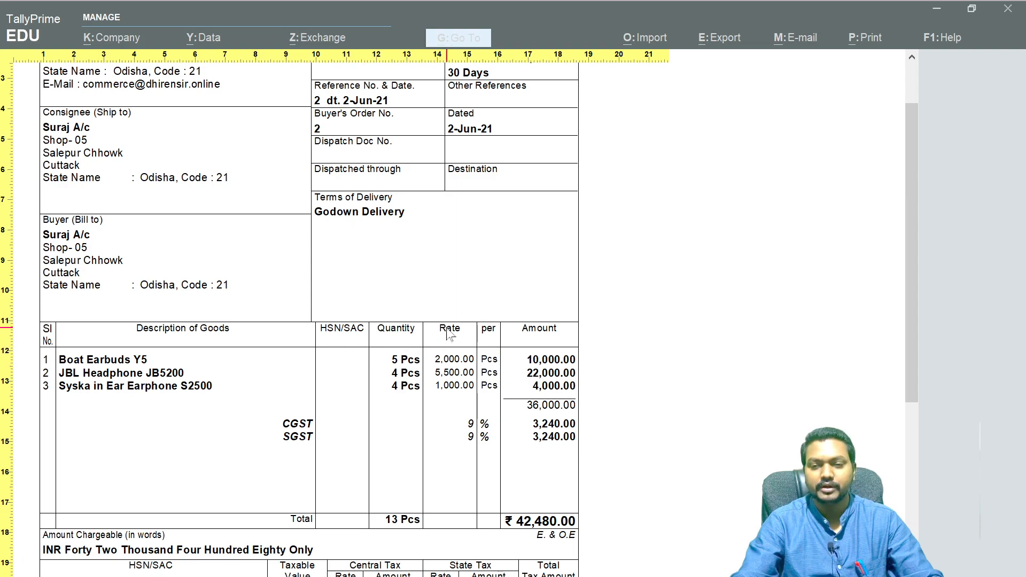
scroll(588, 535, down, 1)
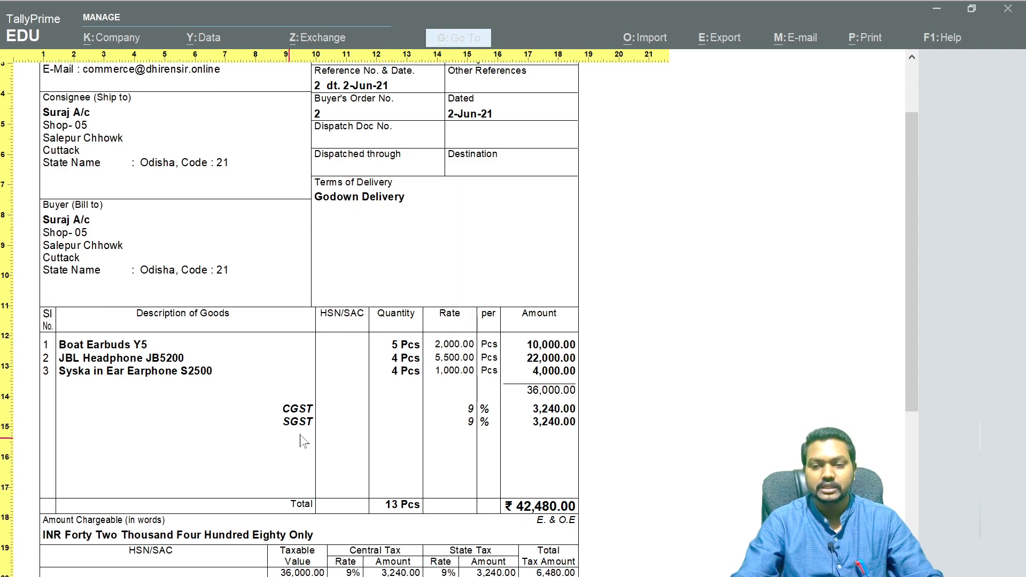
scroll(302, 440, down, 9)
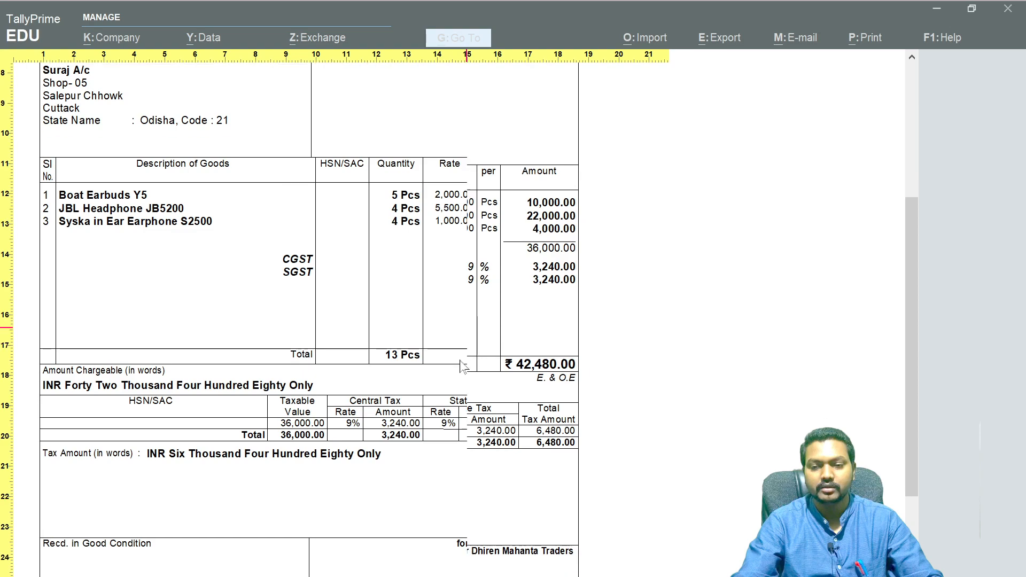
scroll(465, 364, down, 7)
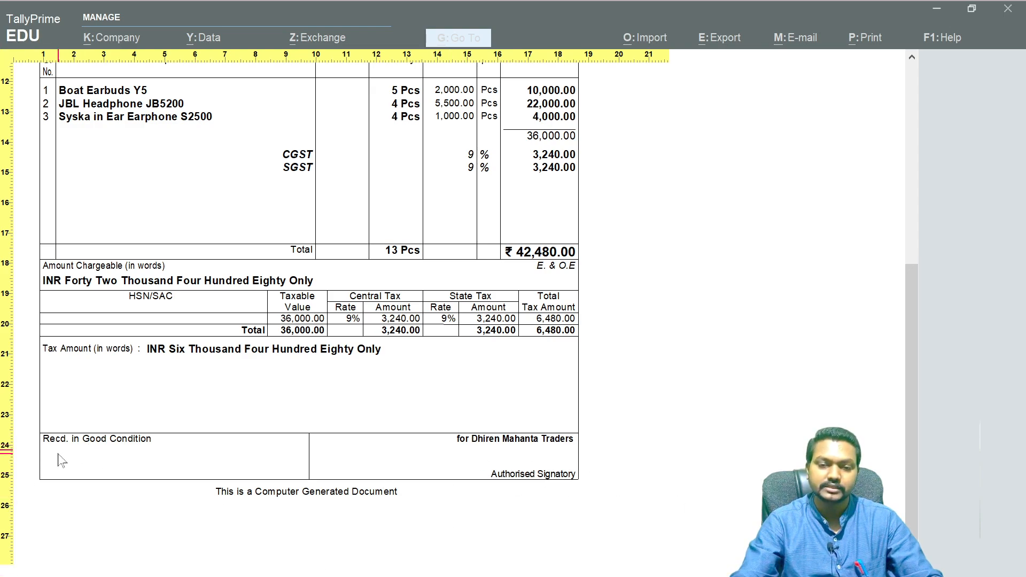
scroll(244, 378, up, 2)
scroll(235, 394, up, 5)
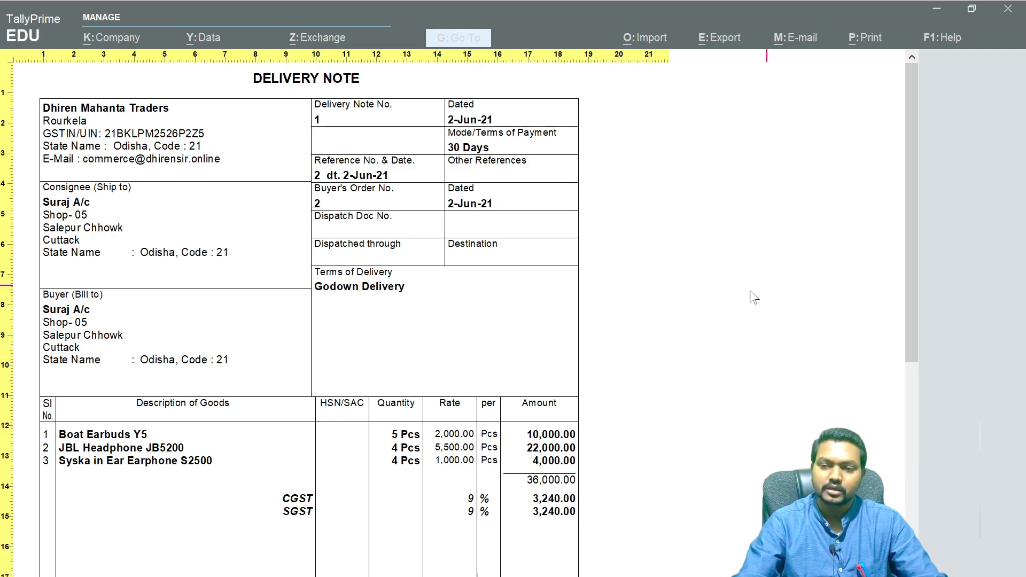
scroll(764, 321, down, 3)
key(alt+z)
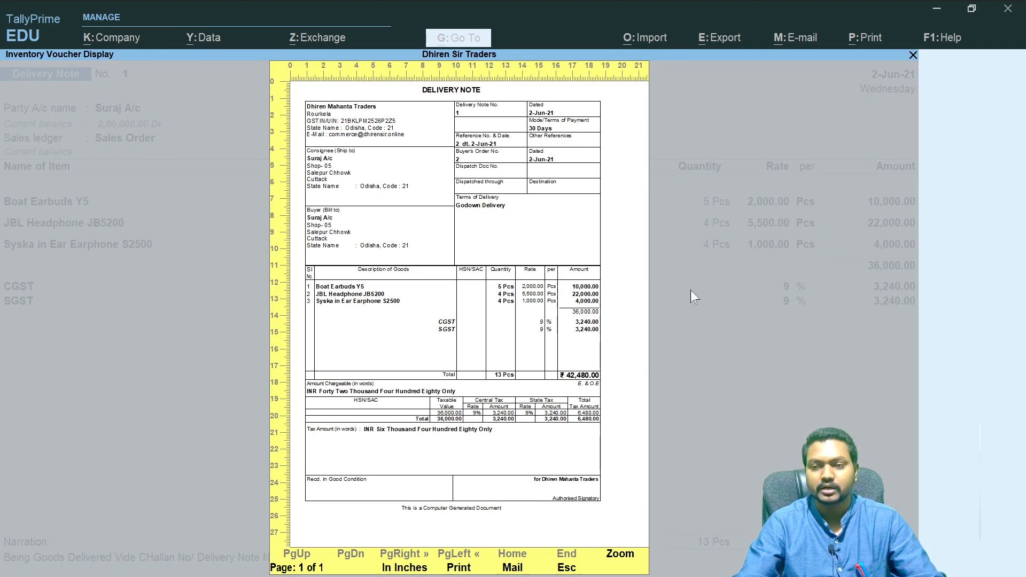
- Close the print preview and the voucher, and return to the Gateway of Tally
key(Escape)
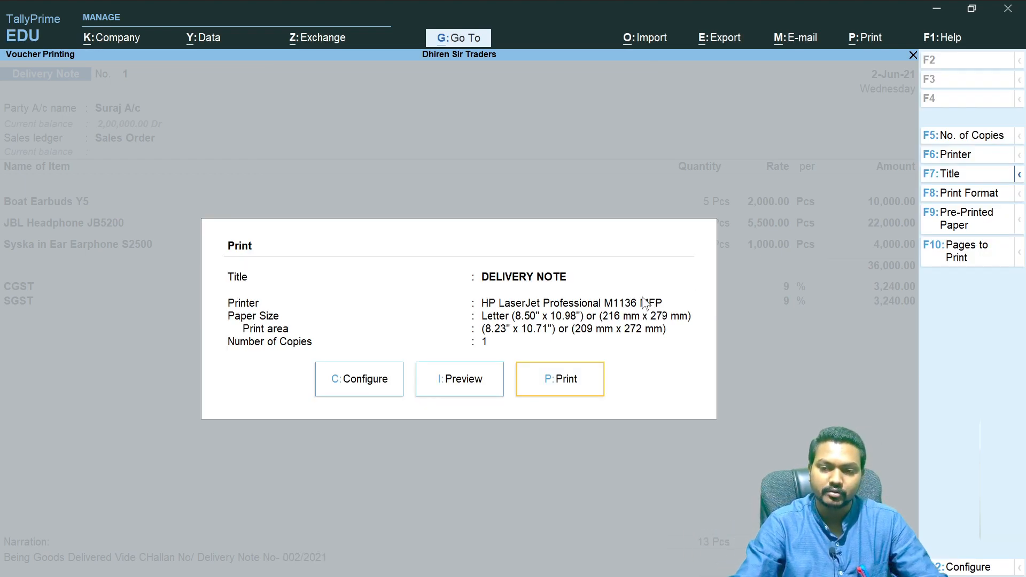
key(Escape)
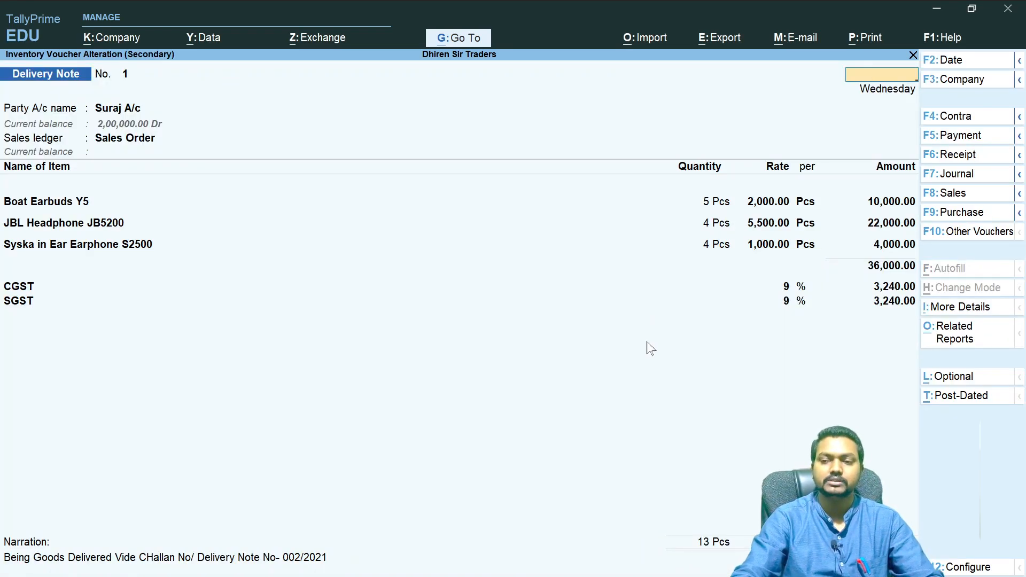
key(Escape)
key(Escape)
key(Escape)
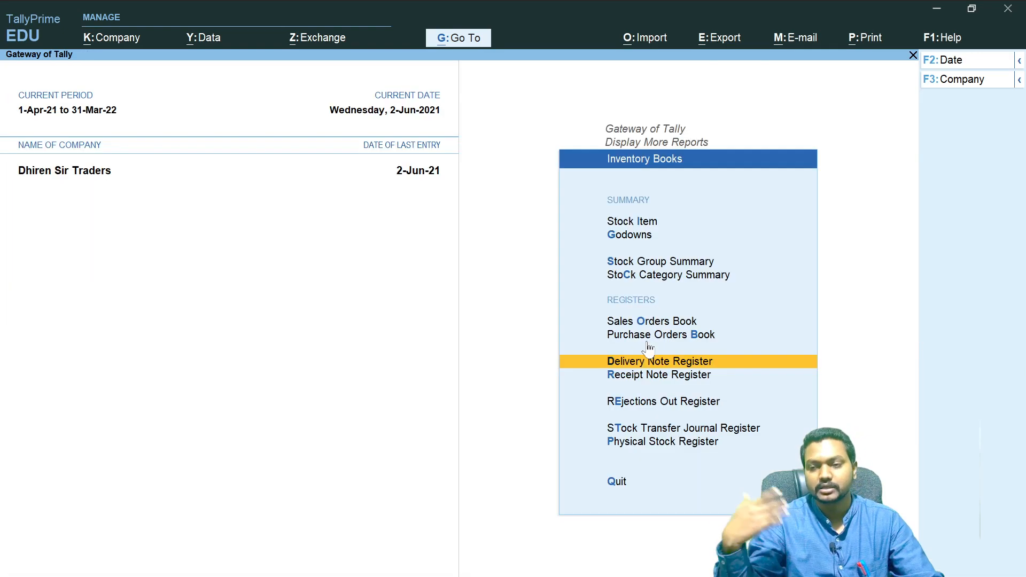
key(Escape)
key(Escape)
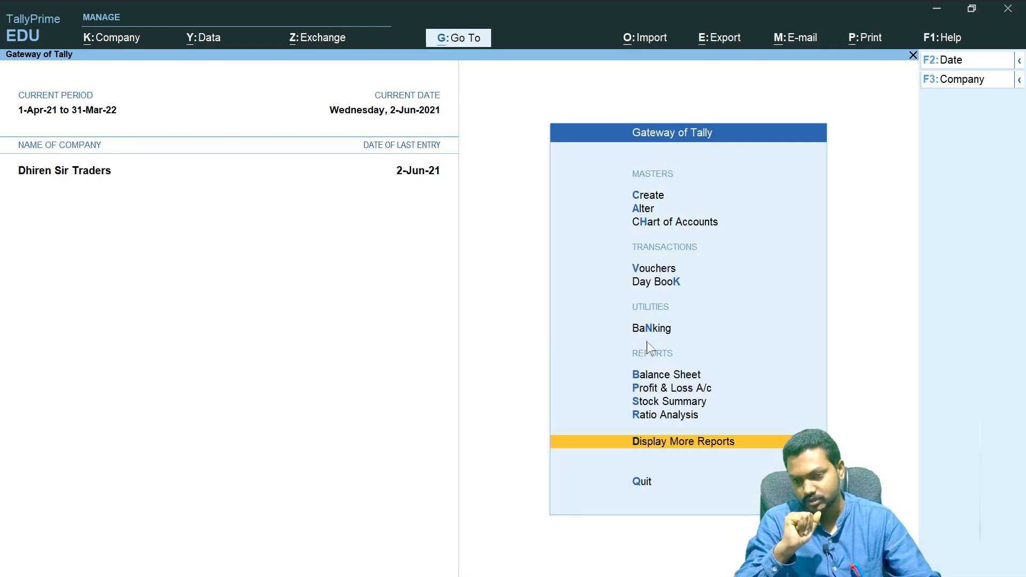
key(Escape)
key(n)
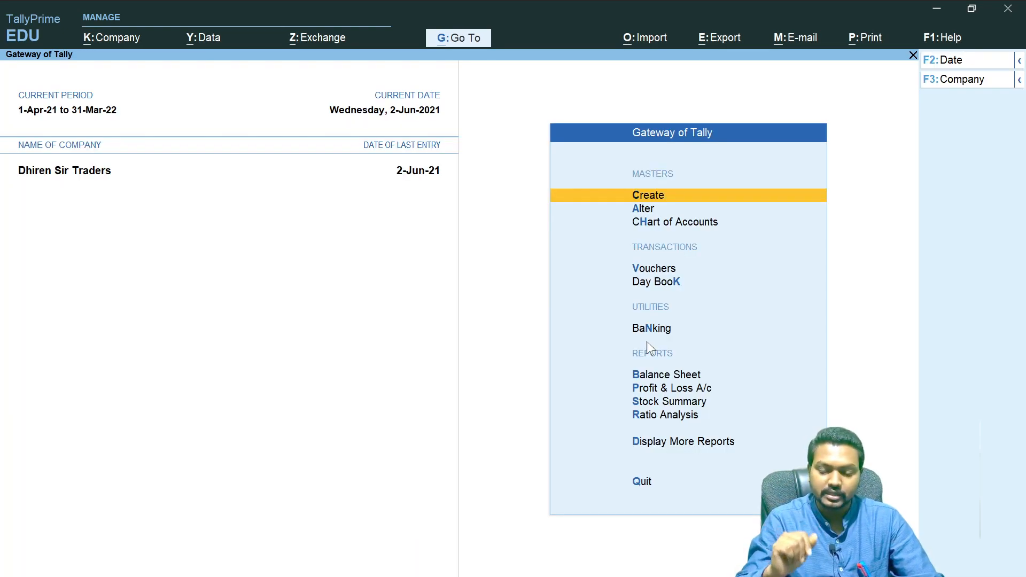
- Switch to OneNote to review the handwritten sales cycle diagram, then return to TallyPrime
key(alt+Tab)
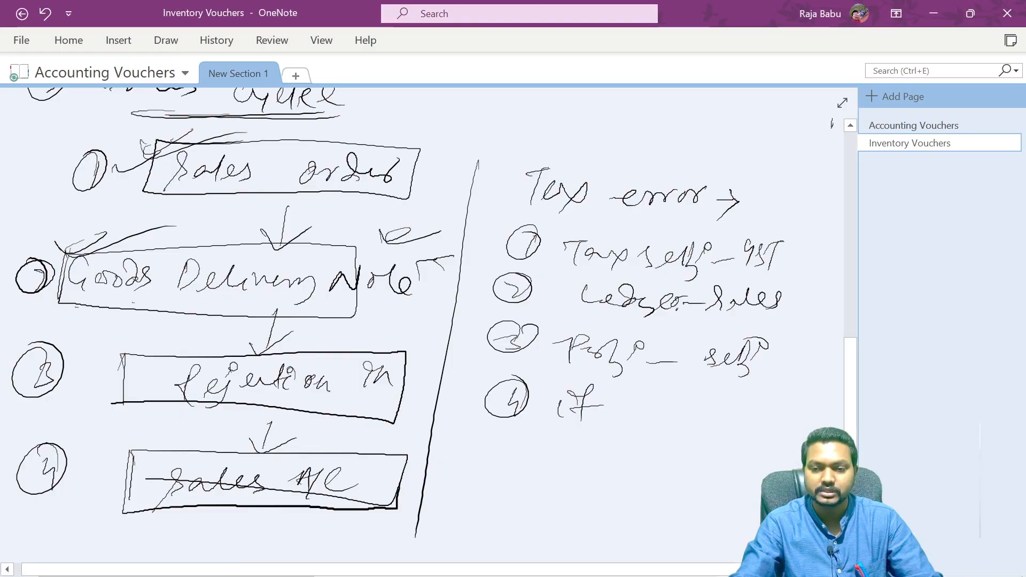
scroll(855, 427, down, 1)
scroll(858, 461, down, 2)
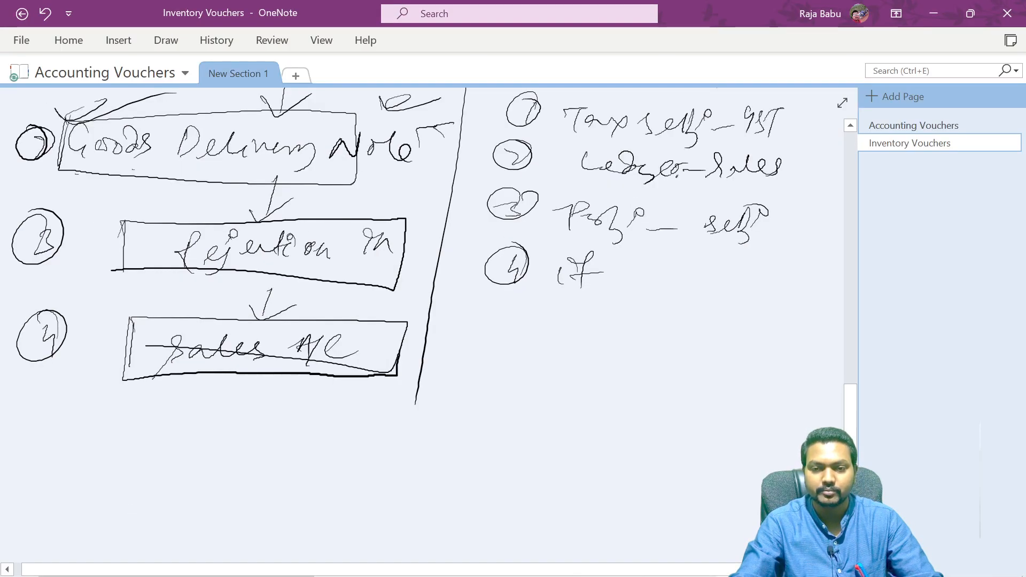
scroll(858, 460, up, 7)
scroll(858, 460, down, 3)
scroll(428, 305, down, 4)
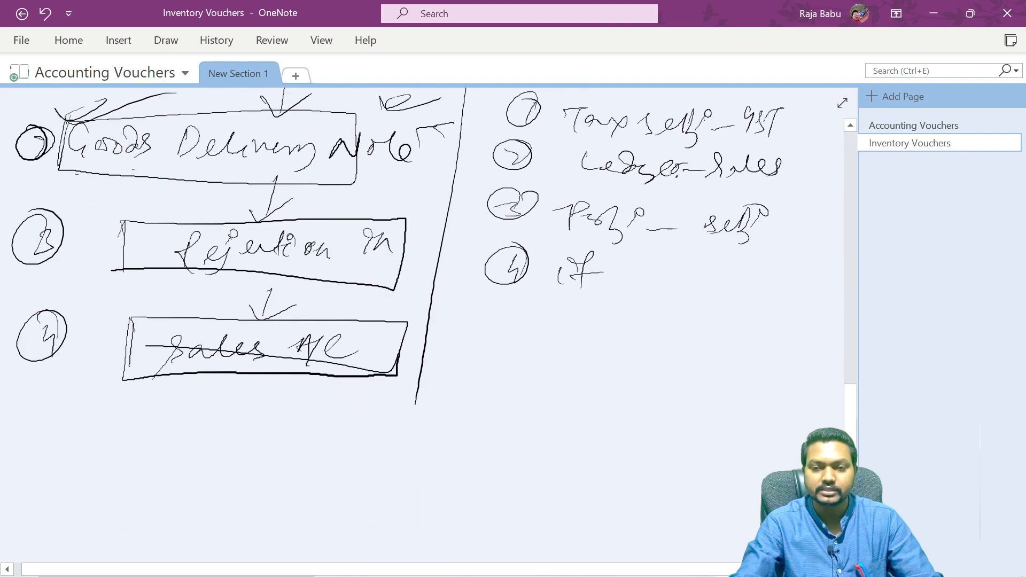
scroll(427, 305, up, 2)
scroll(427, 305, down, 2)
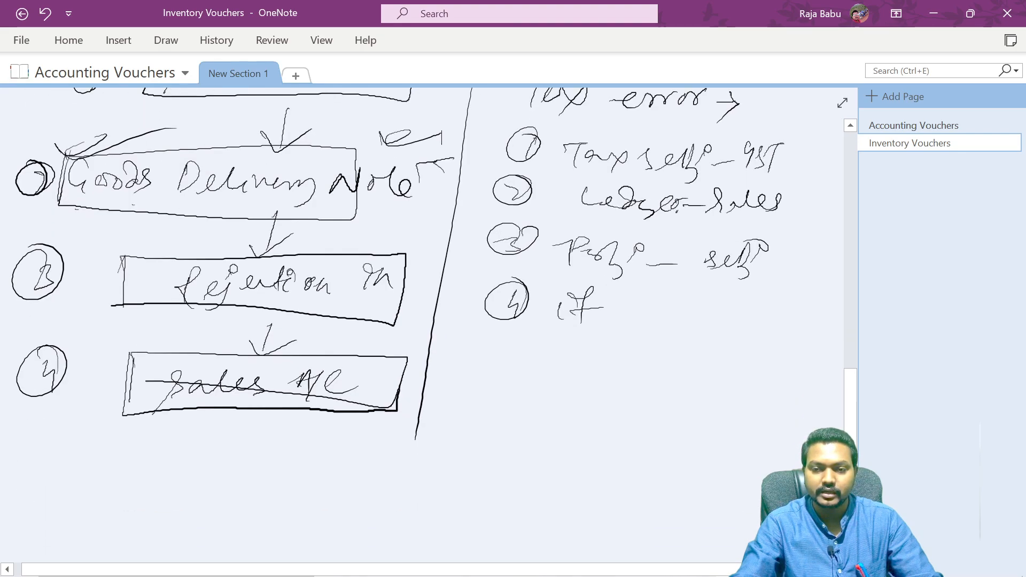
scroll(428, 304, up, 3)
scroll(428, 304, down, 3)
scroll(427, 304, up, 2)
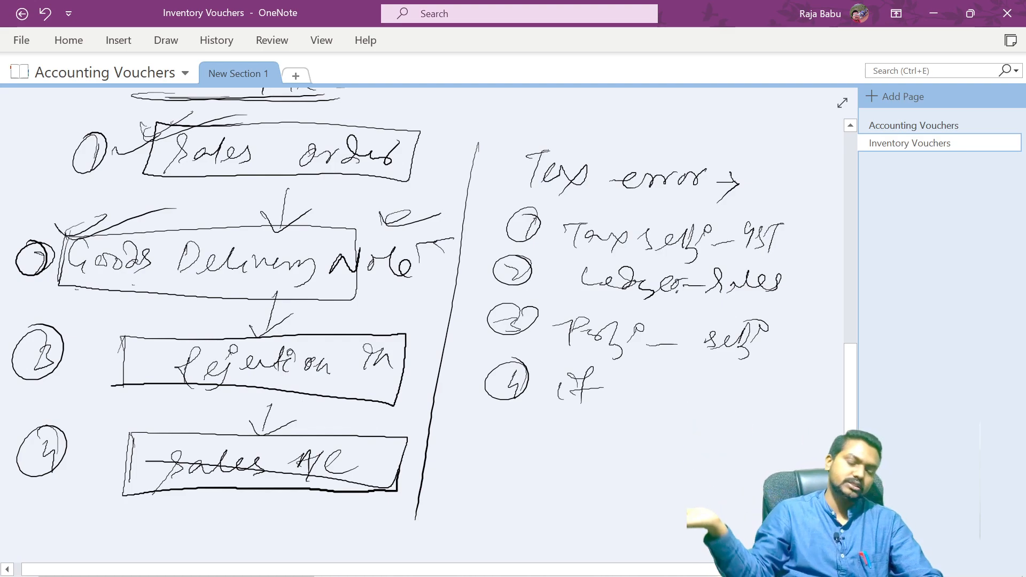
key(alt+Tab)
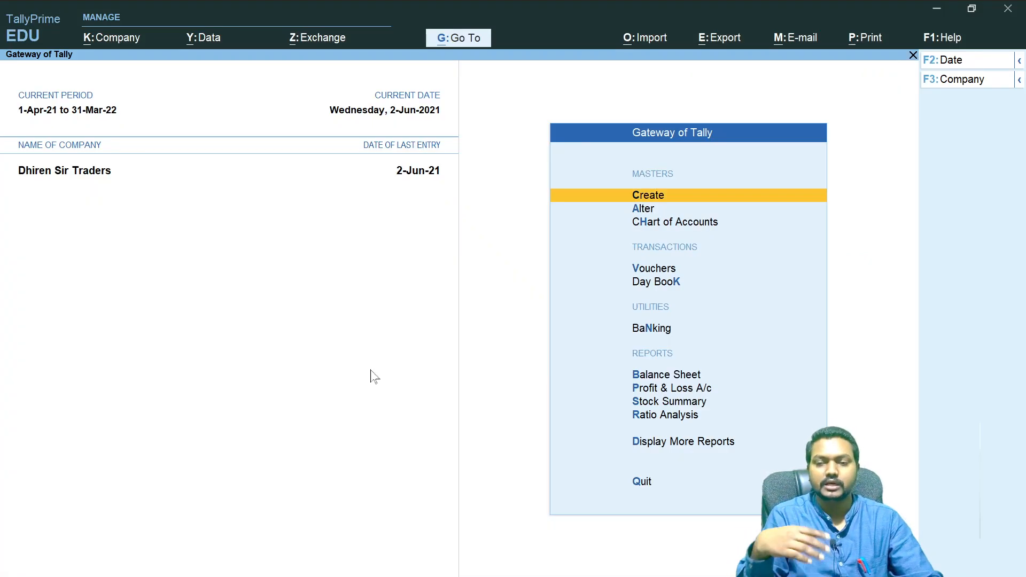
- Start a new inventory voucher and change its type to Rejections In, activating that inactive voucher type
key(v)
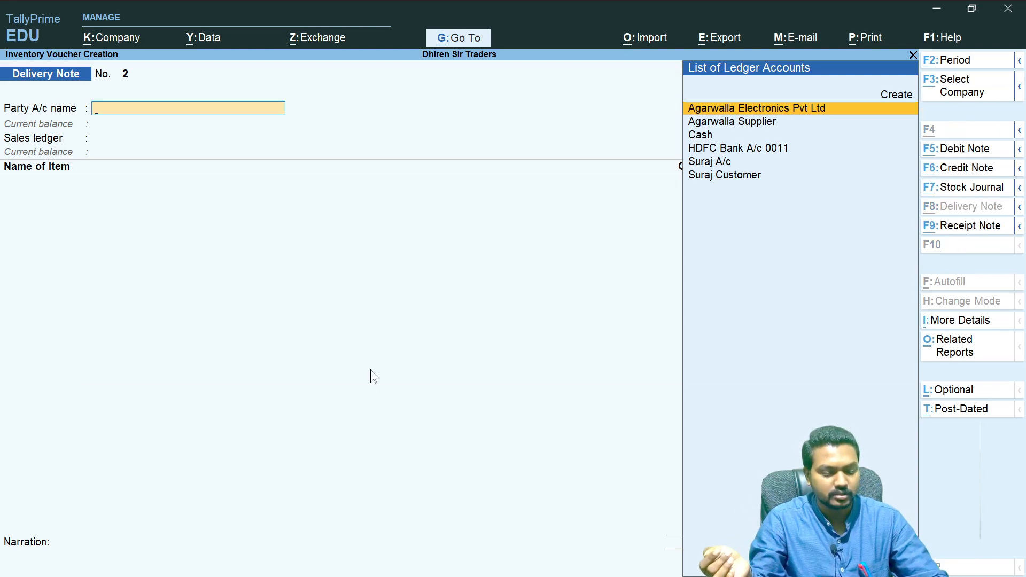
key(alt+Tab)
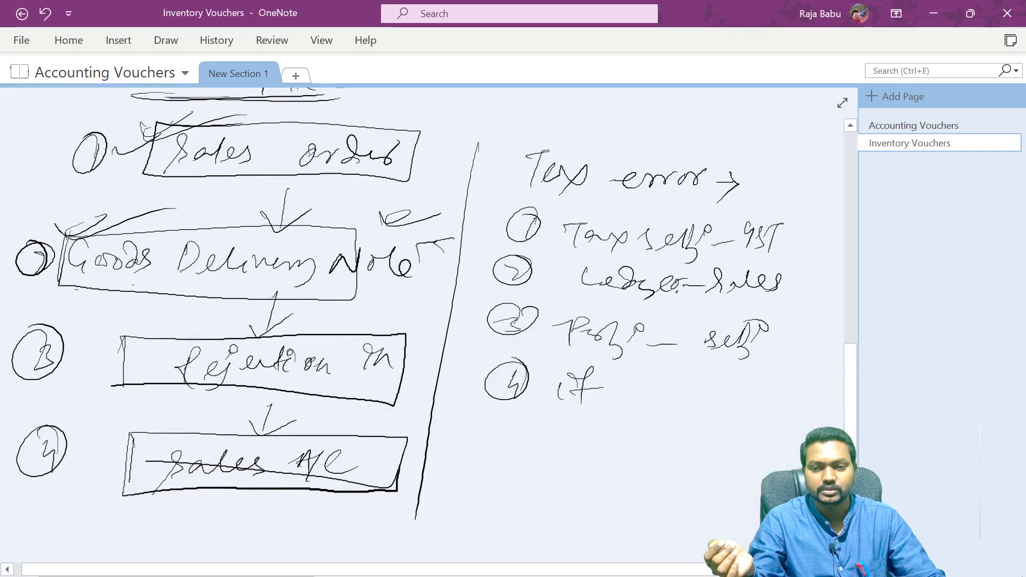
key(alt+Tab)
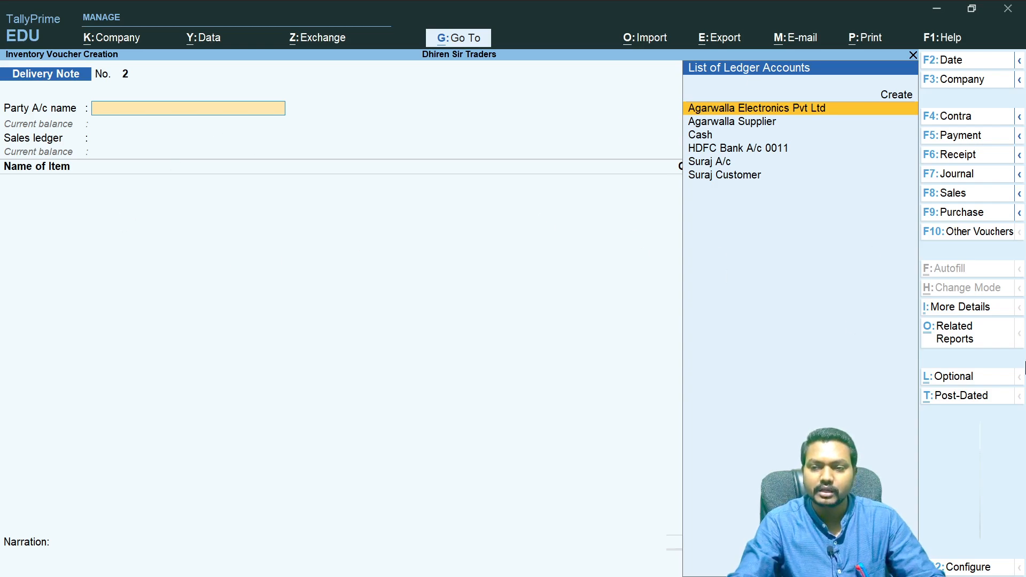
click(983, 233)
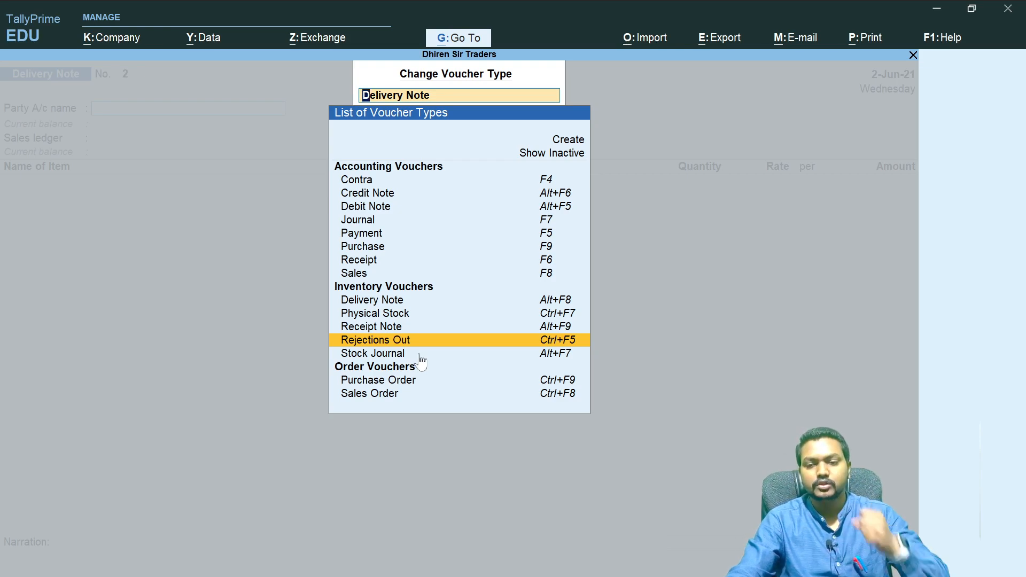
click(567, 154)
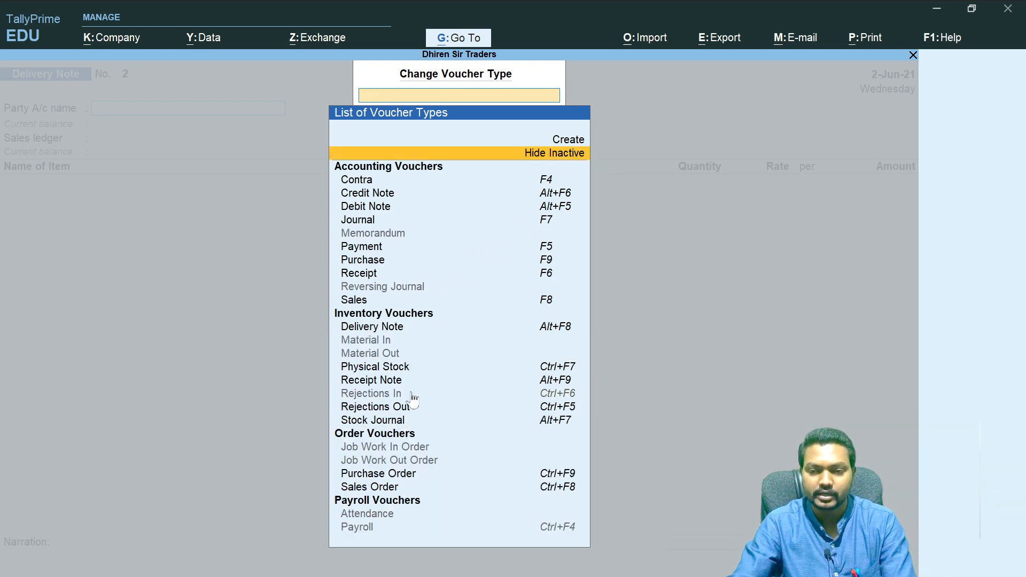
click(387, 397)
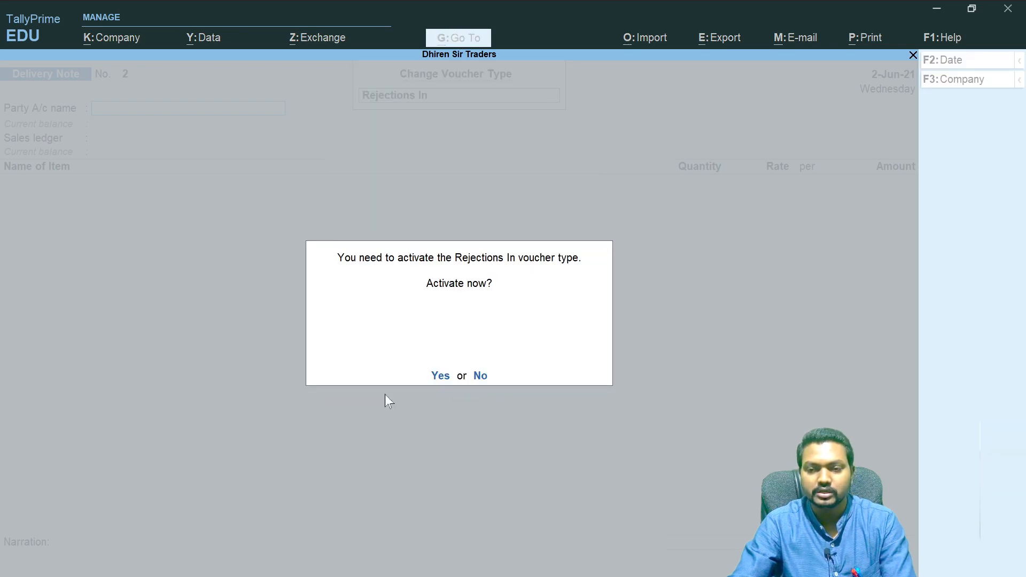
key(y)
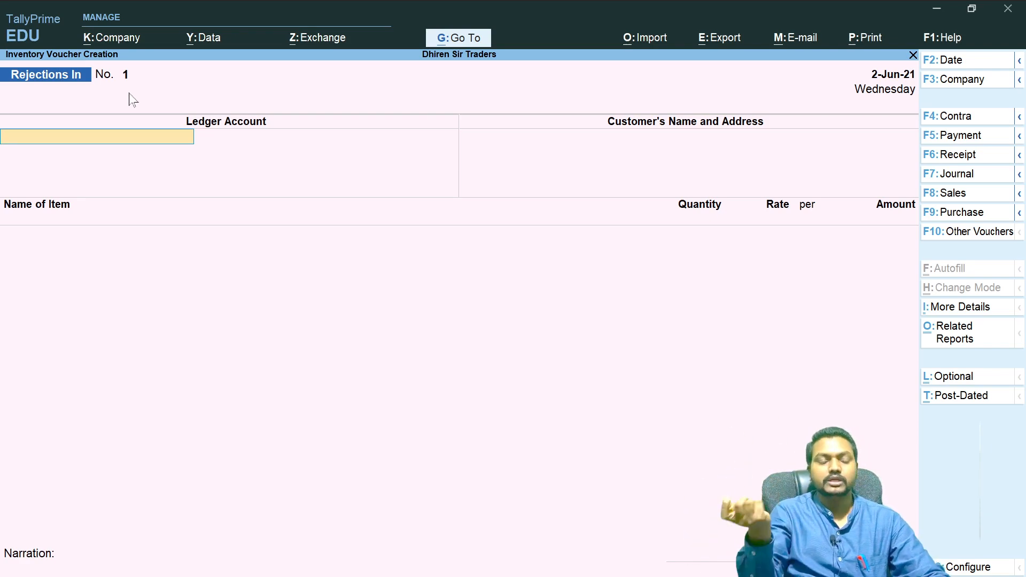
- Select the customer's party ledger for the Rejections In voucher and accept the customer's name and address
text(Sura)
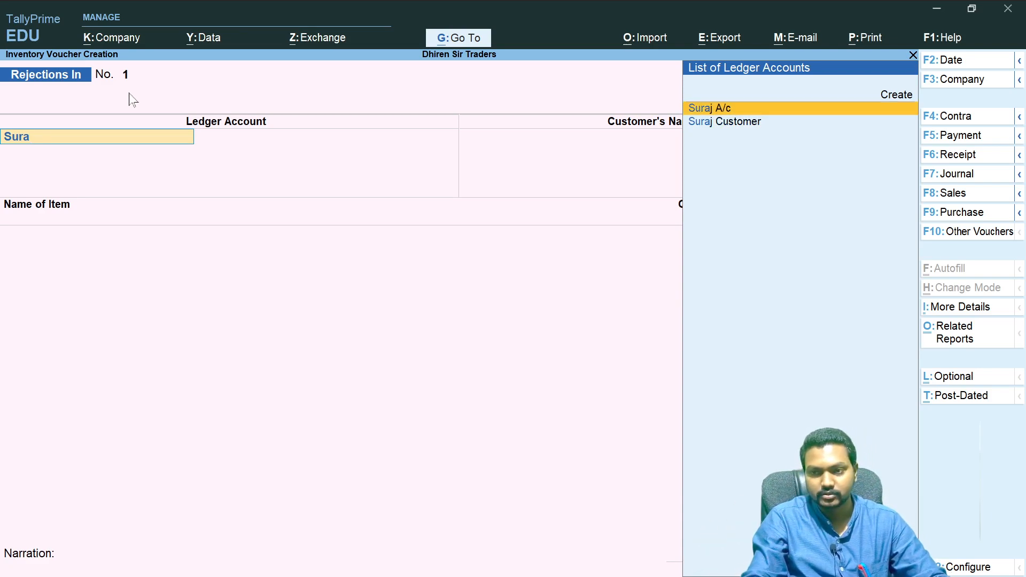
key(Return)
key(Return)
key(Return)
key(Return)
key(Return)
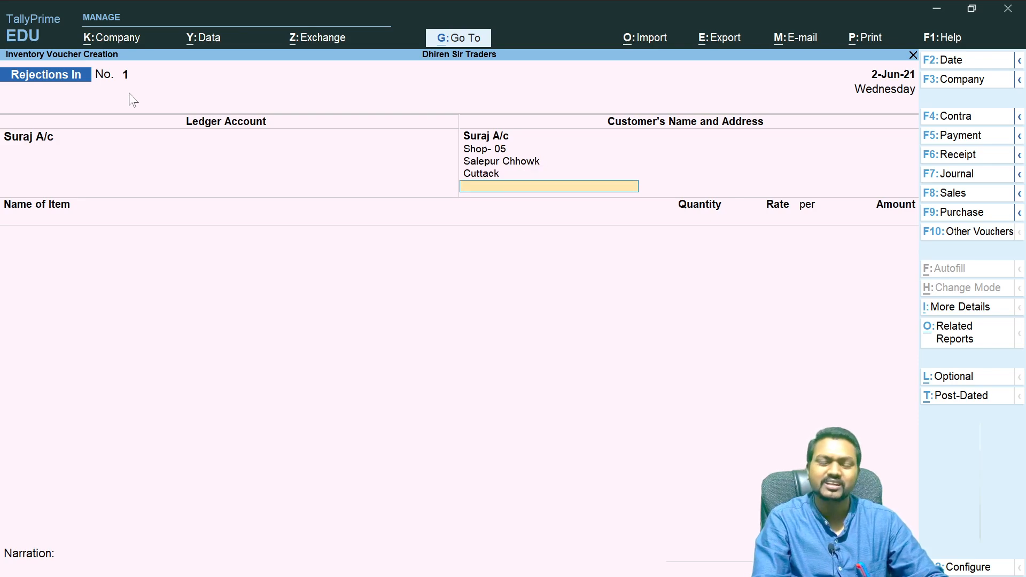
key(Return)
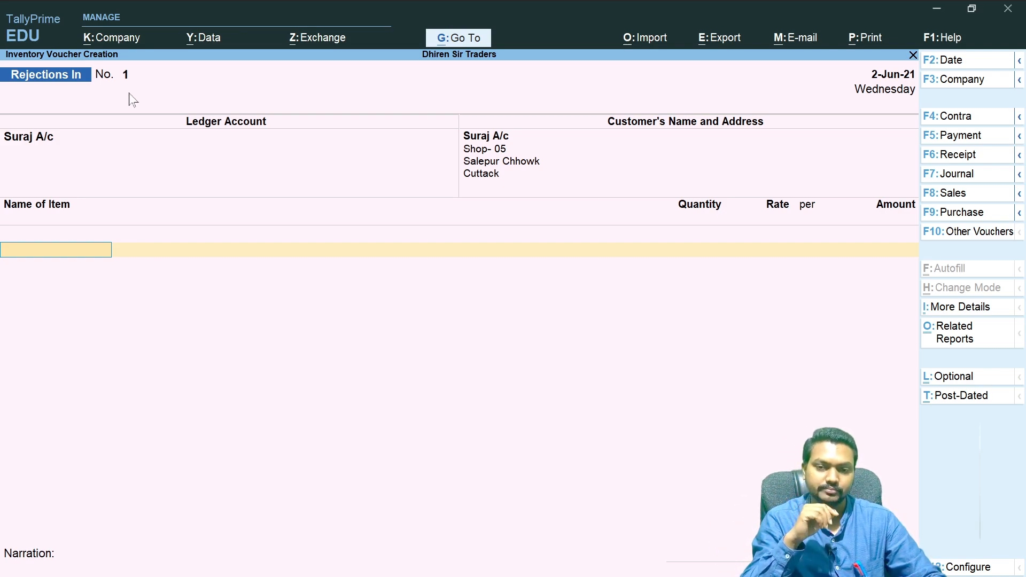
- Add Boat Earbuds Y5 to the Rejections In voucher against tracking number 1 with a quantity of 1 Pcs
key(space)
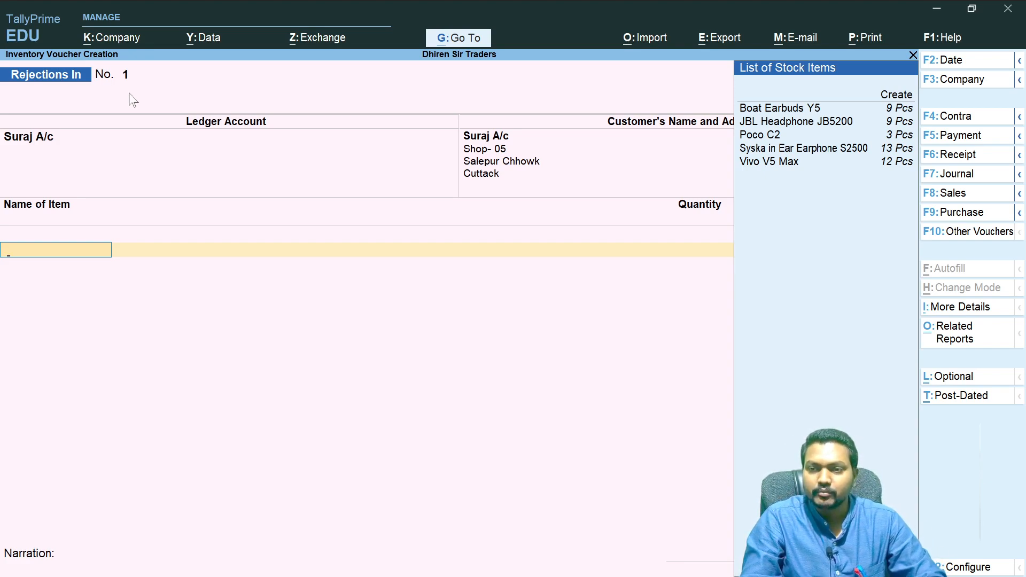
key(Return)
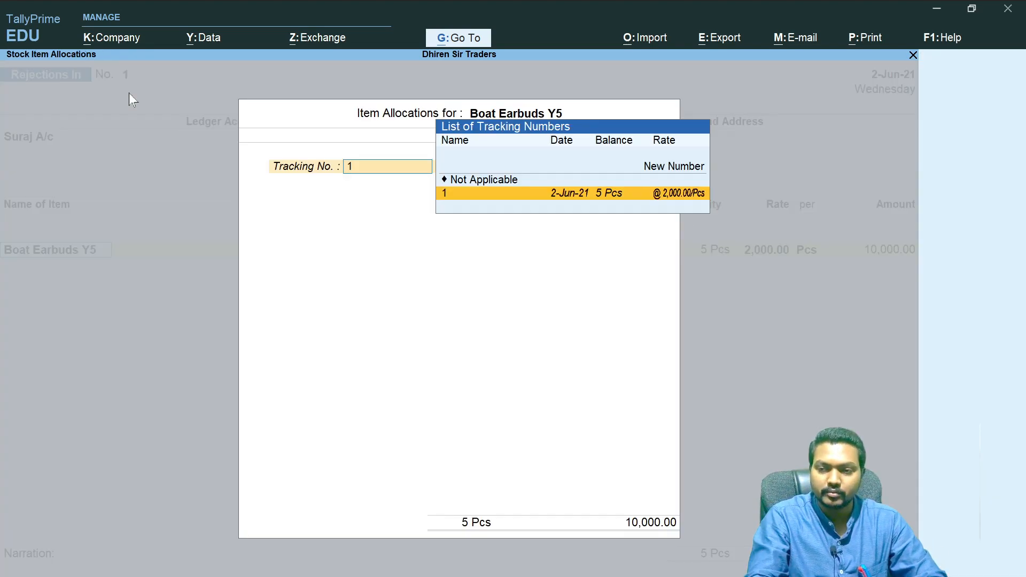
click(583, 202)
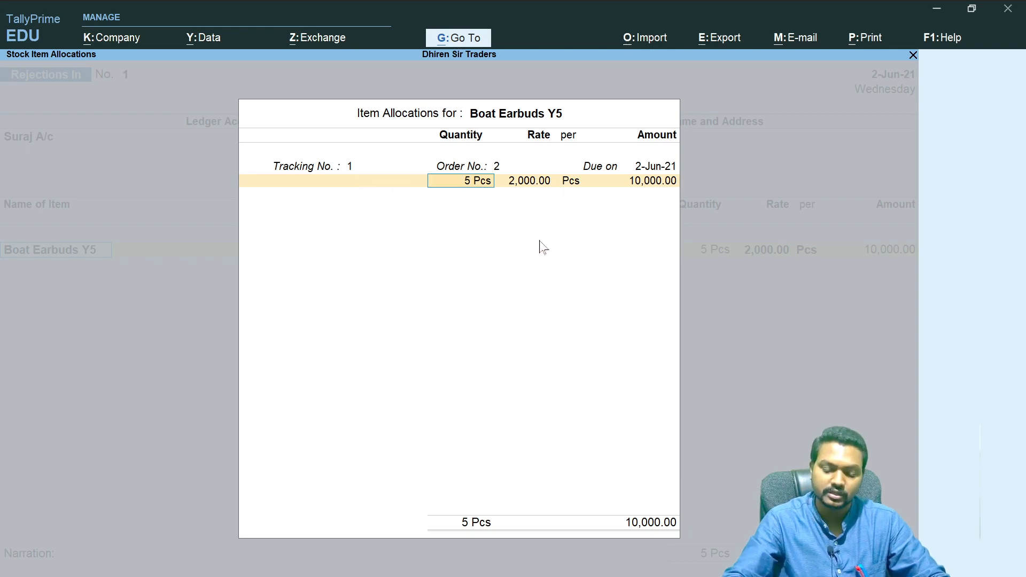
text(1)
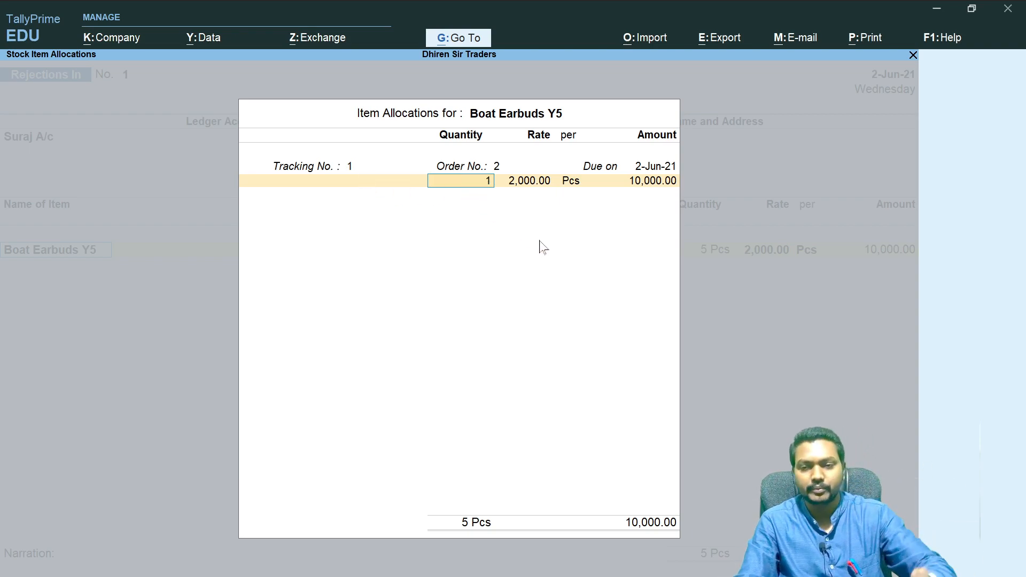
key(Return)
key(Return)
key(Return)
key(Return)
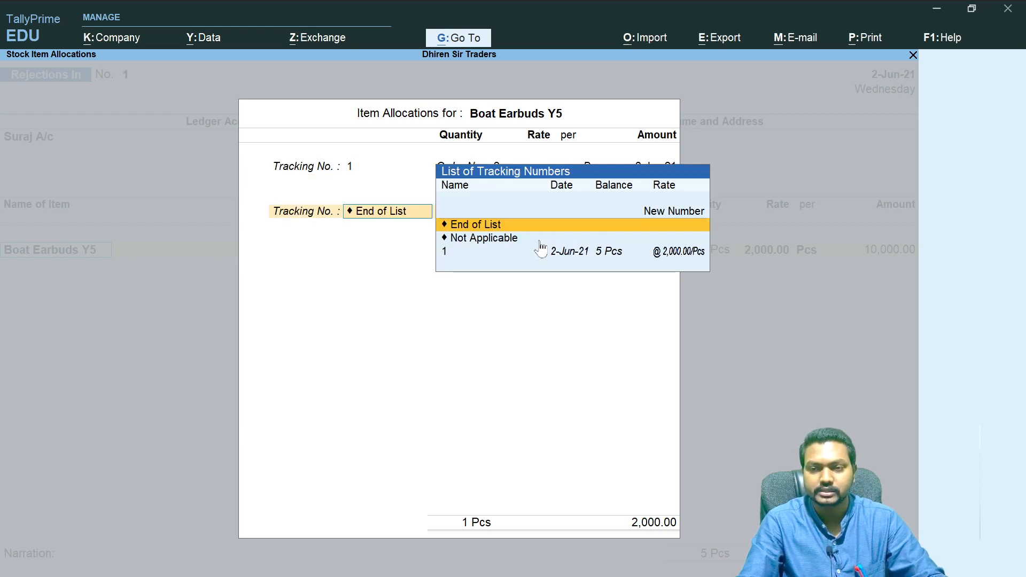
key(Return)
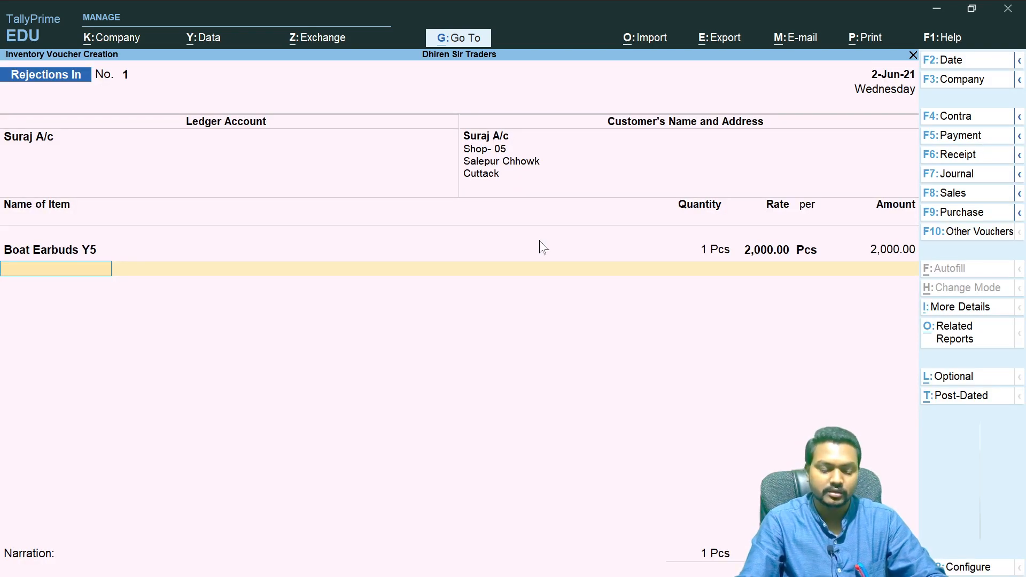
- Add JBL Headphone JB5200 against tracking number 1 with a quantity of 1 Pcs
key(Down)
key(Down)
key(Down)
key(Down)
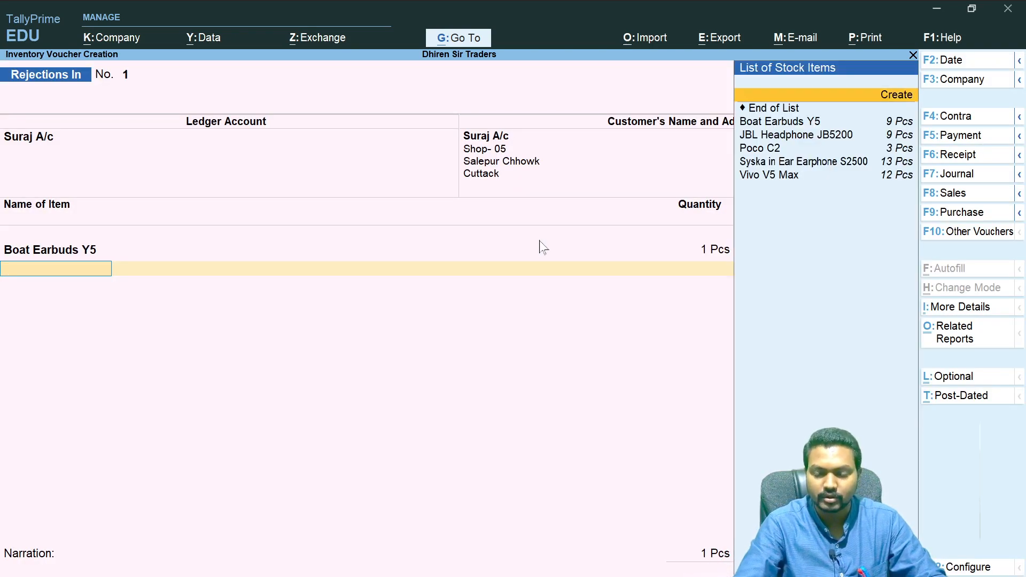
key(Return)
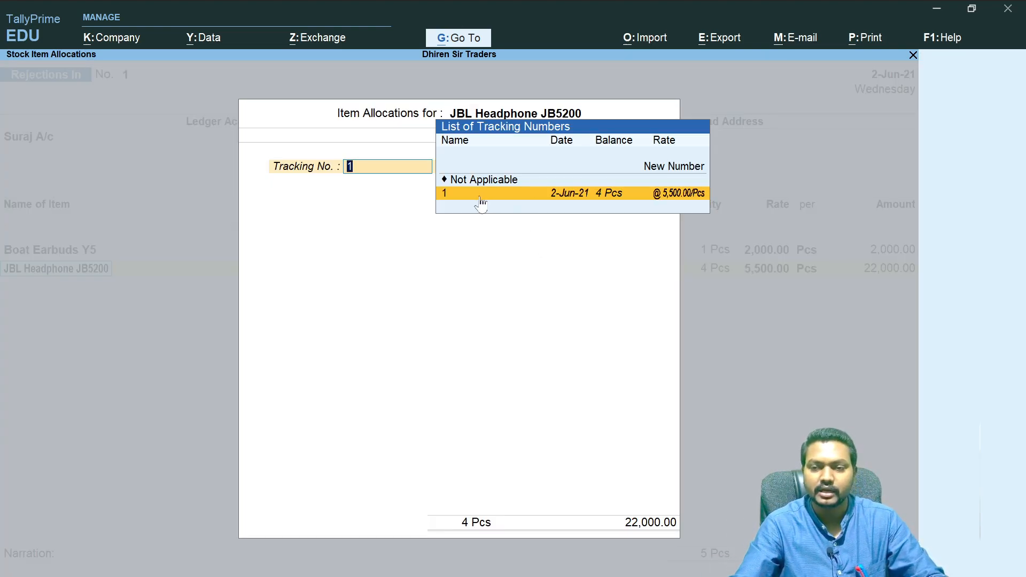
key(Return)
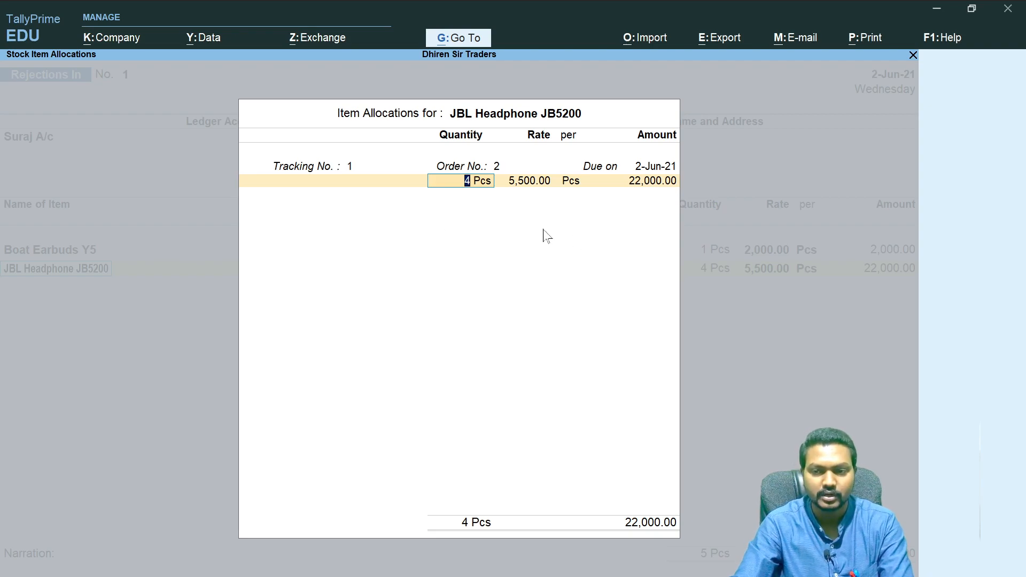
text(1)
key(Return)
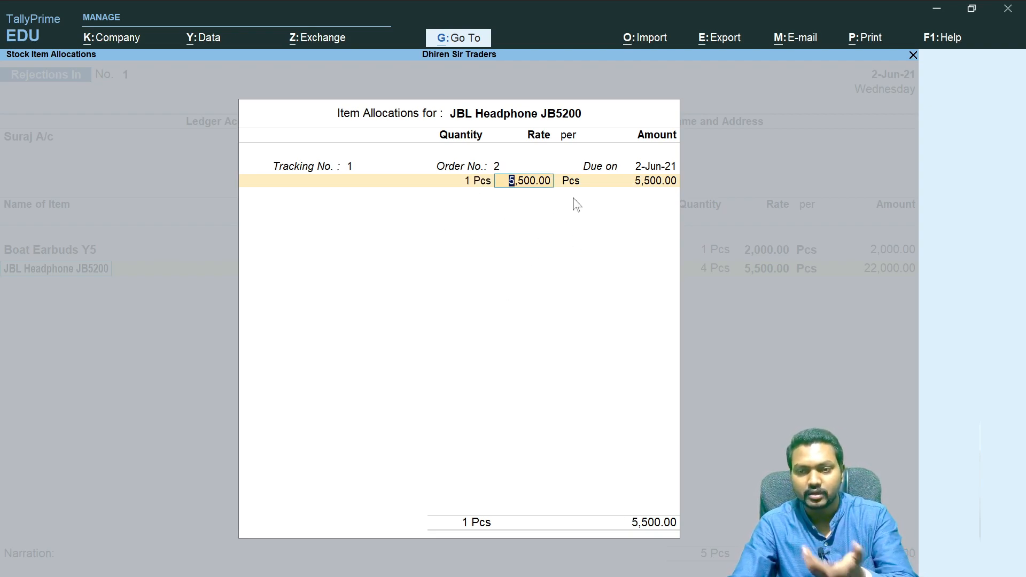
key(Return)
key(Return)
key(Return)
key(Return)
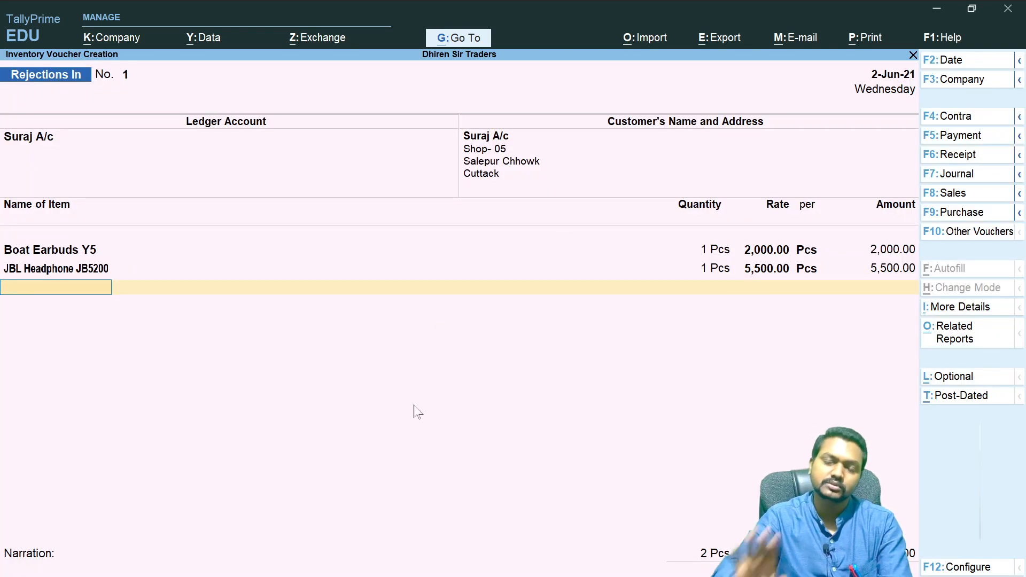
- Enter the narration 'Beings Goods retuirned Sold Vide Rej In nO- 0010/2021' and save the Rejections In voucher
key(Return)
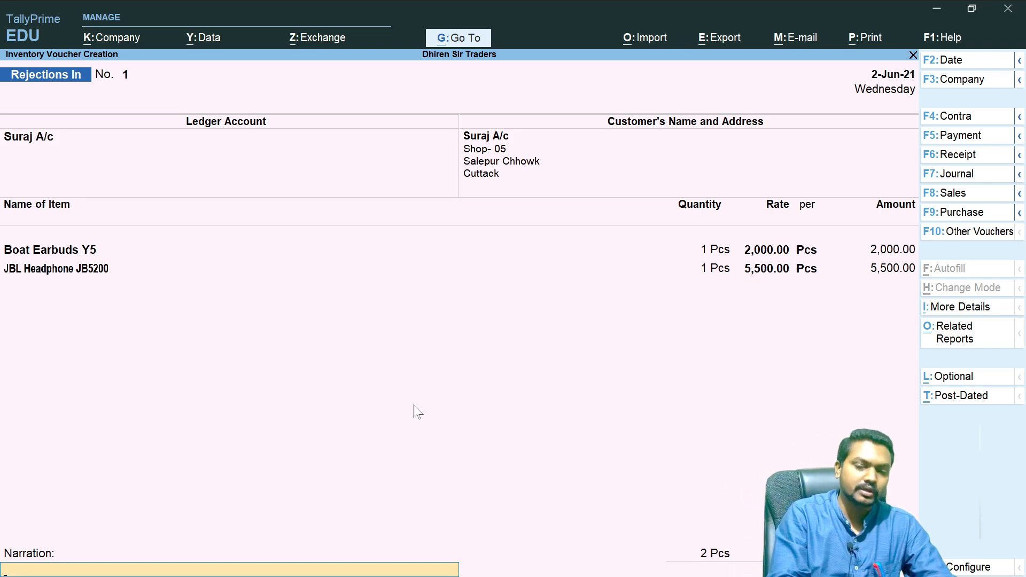
text(Beings)
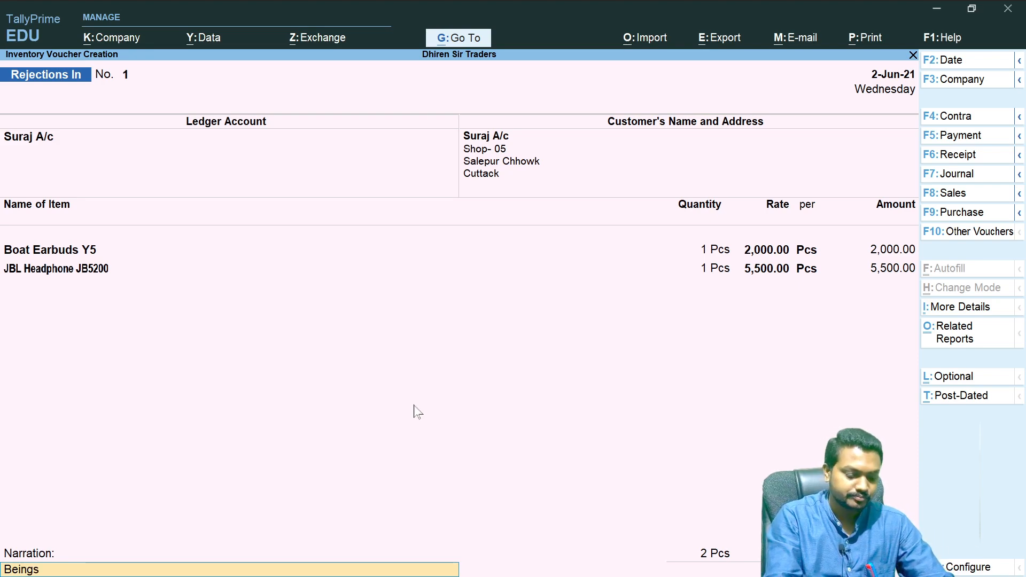
text( Goods re)
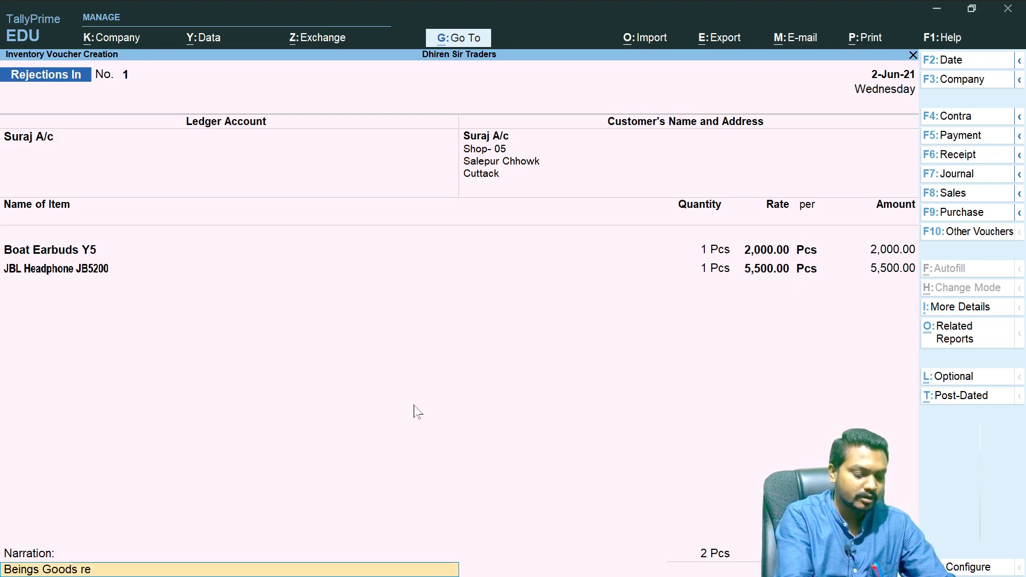
text(tuirned Sold)
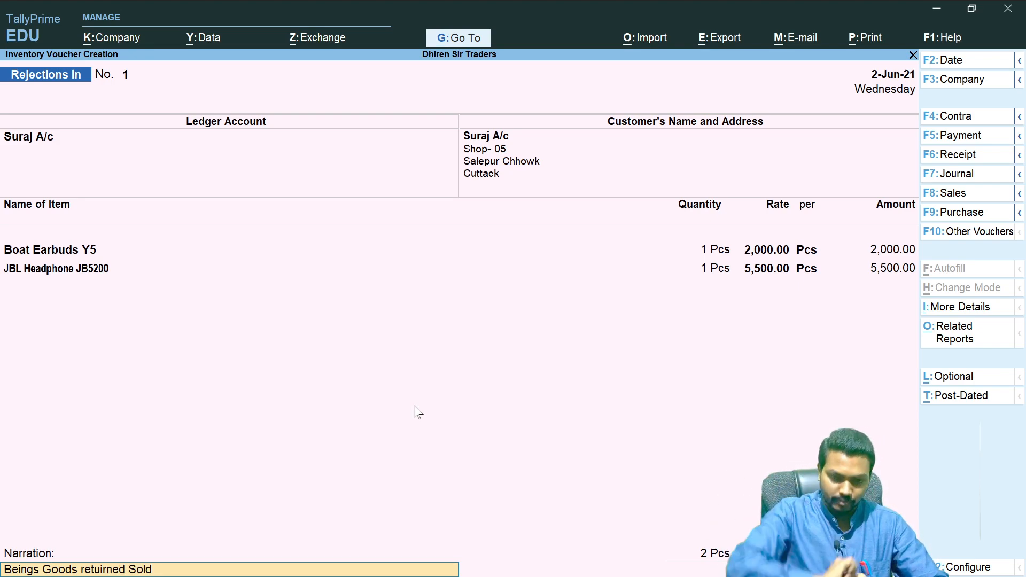
text(e Rej In nO-)
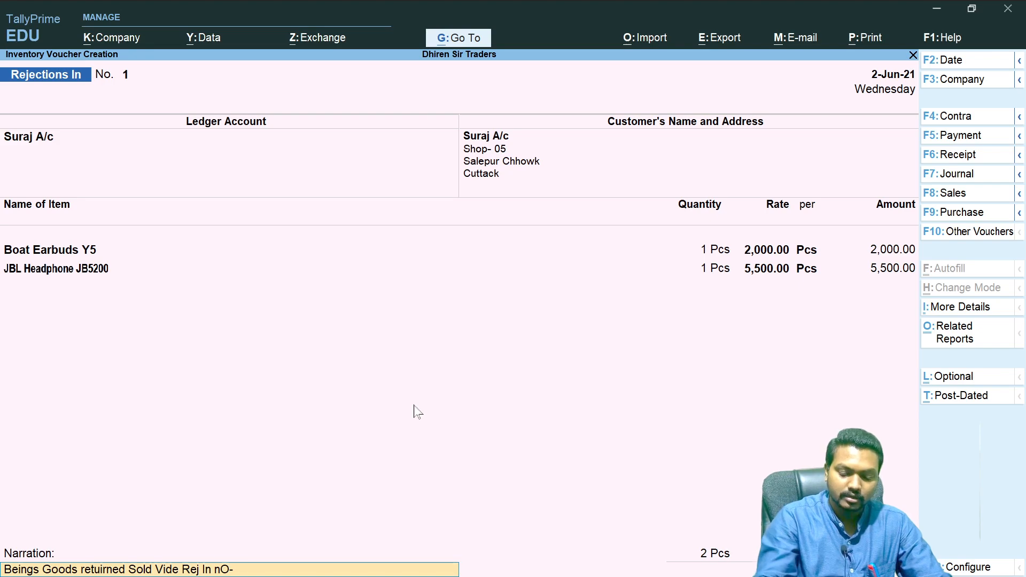
text( 0010)
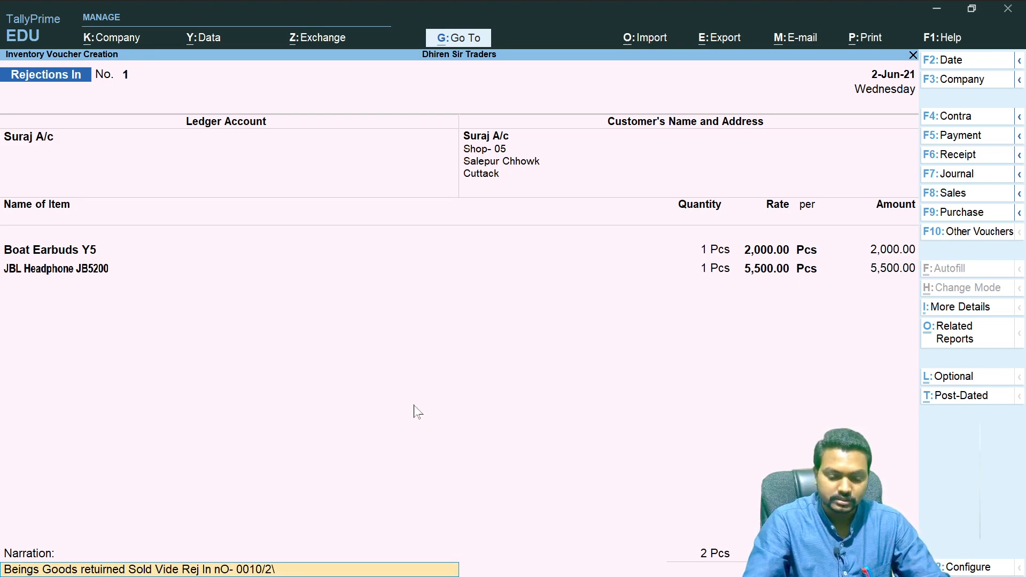
text(/2021)
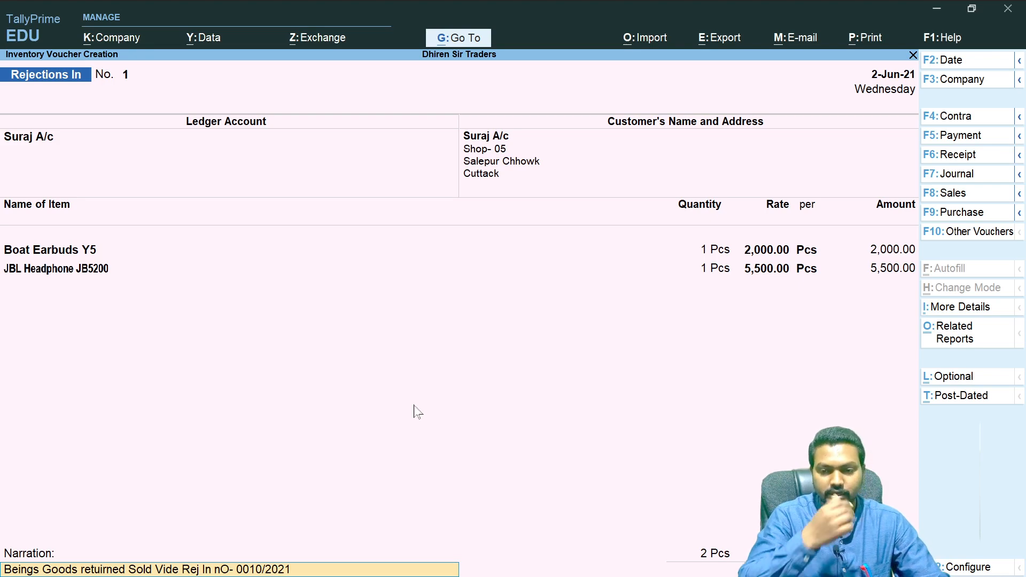
key(Return)
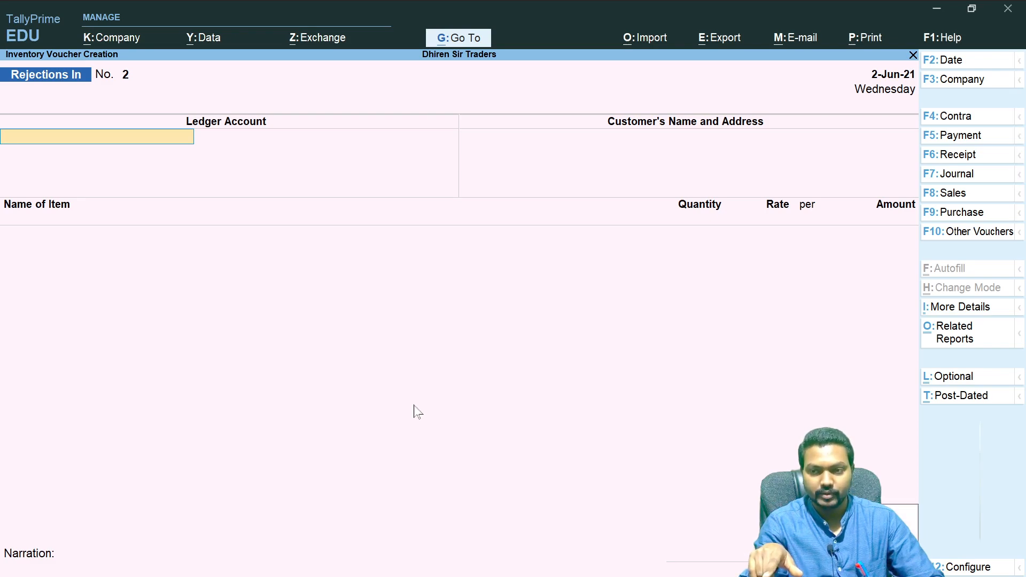
- Return to the Gateway of Tally, open the Rejections In Register, and drill into June's rejection voucher
key(Escape)
key(Escape)
key(Escape)
key(Escape)
key(Escape)
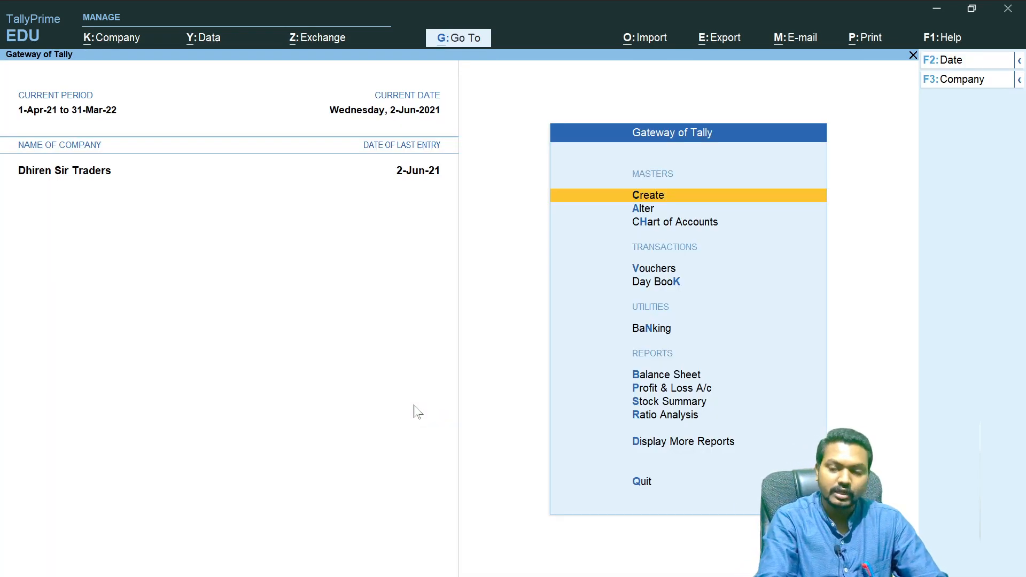
click(669, 445)
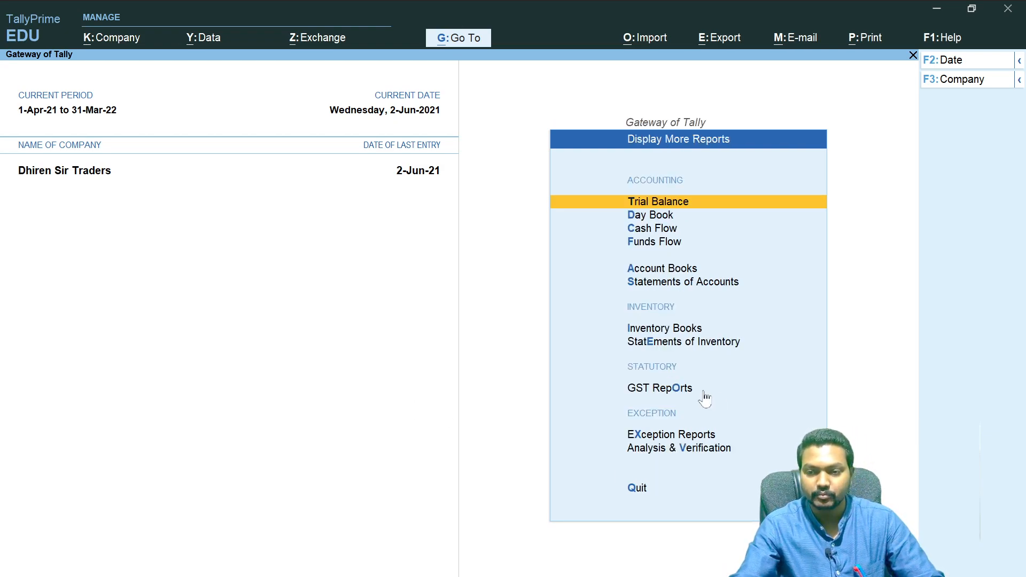
click(694, 330)
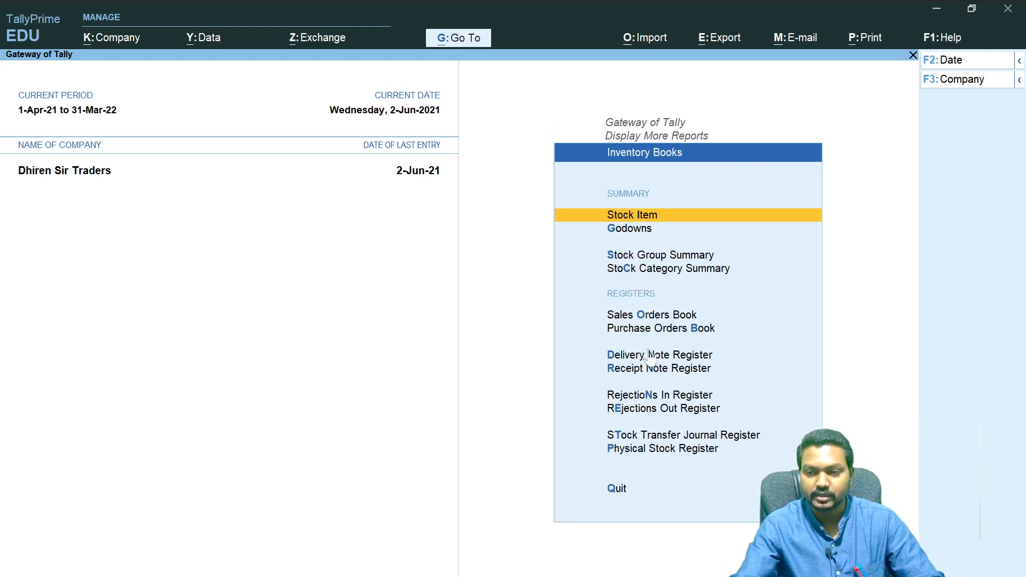
click(681, 397)
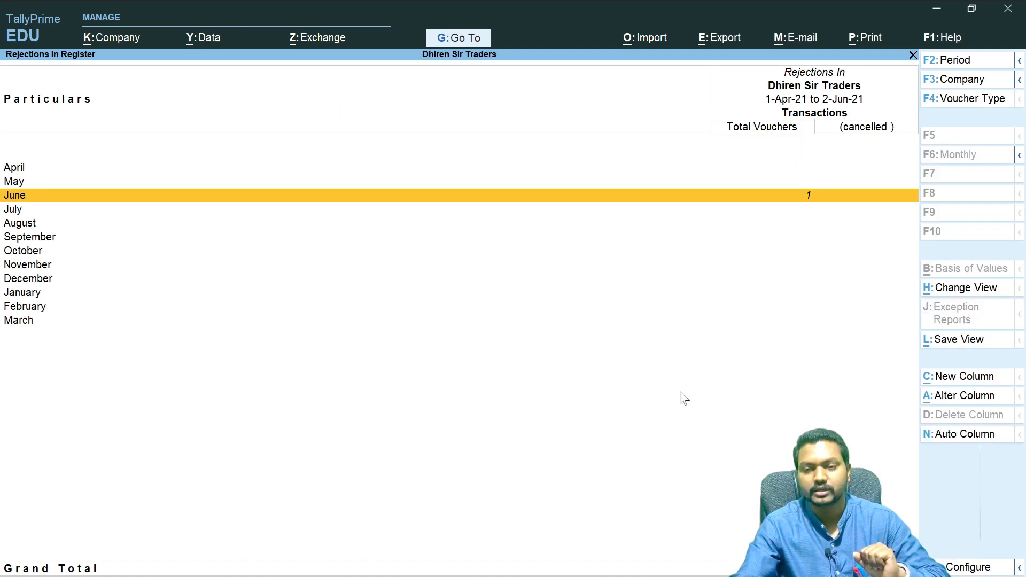
click(814, 200)
key(Return)
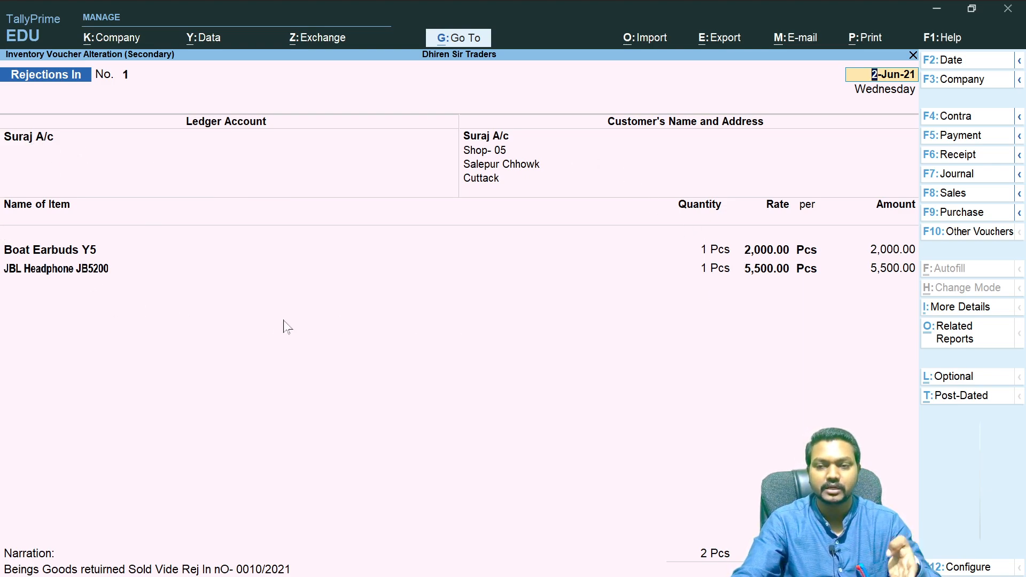
- Open the print preview of the Rejections In voucher and zoom in
click(865, 37)
key(Return)
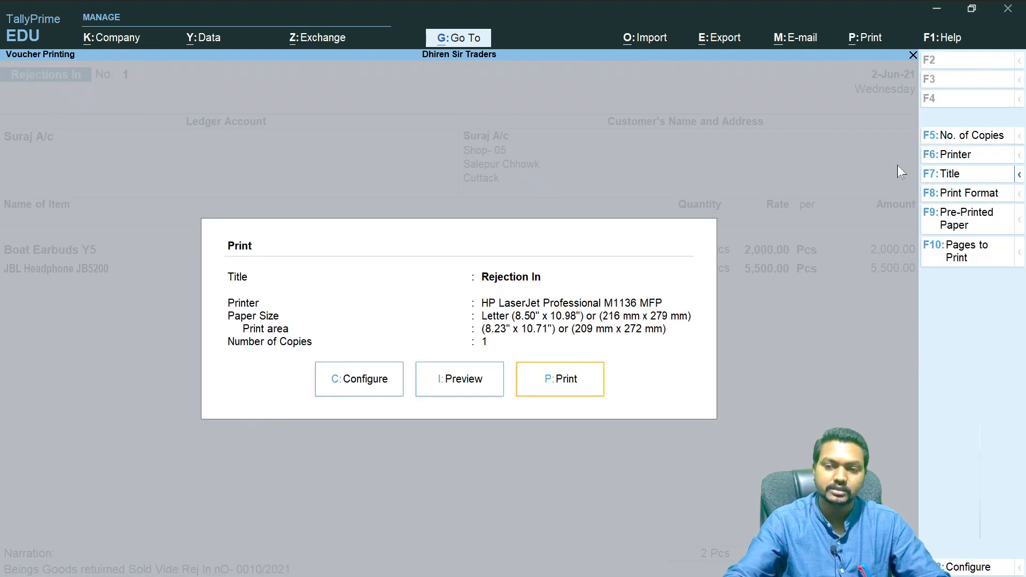
key(i)
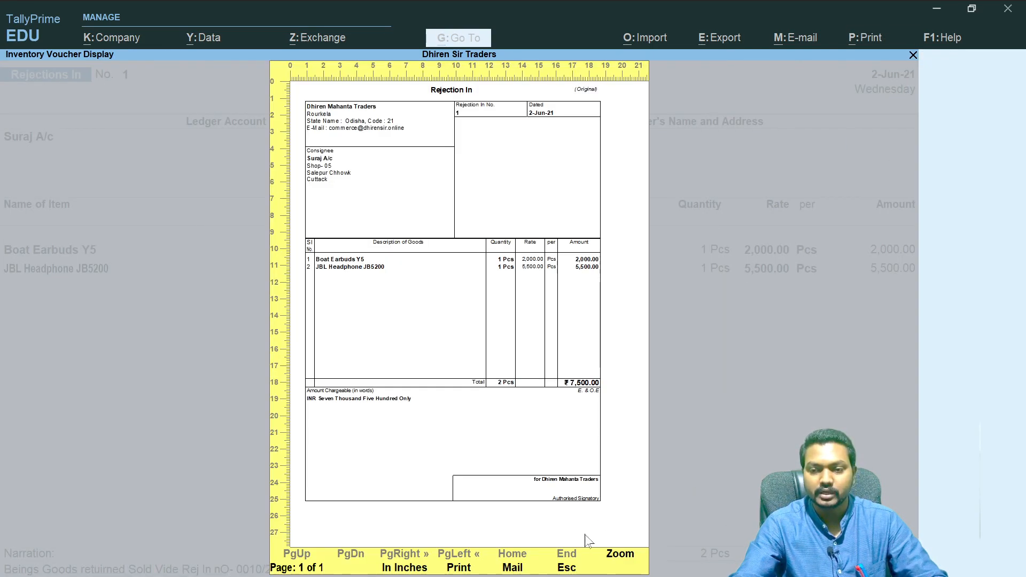
click(625, 554)
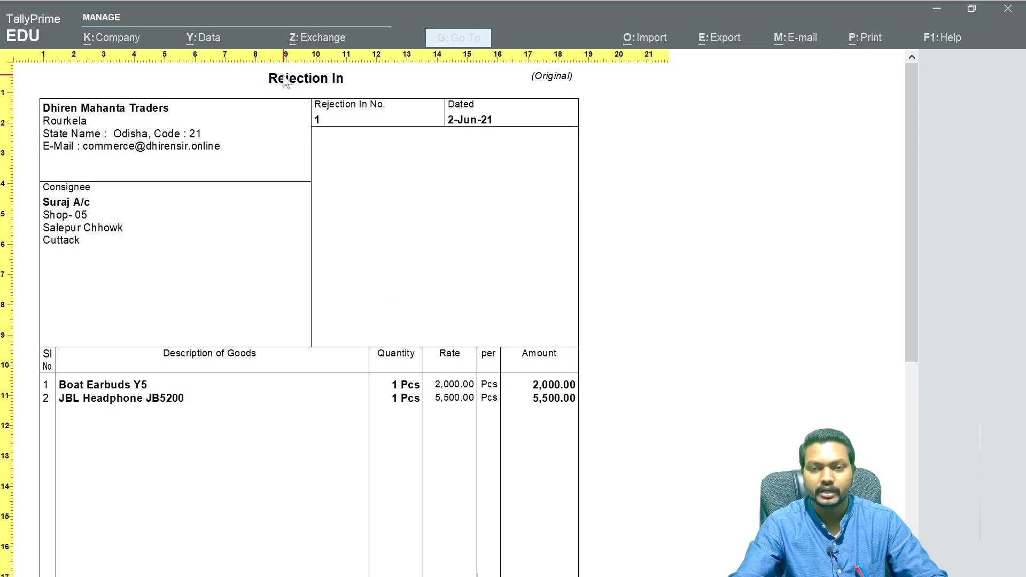
- Scroll through the zoomed preview to examine the voucher's consignee, items and totals
scroll(321, 505, down, 5)
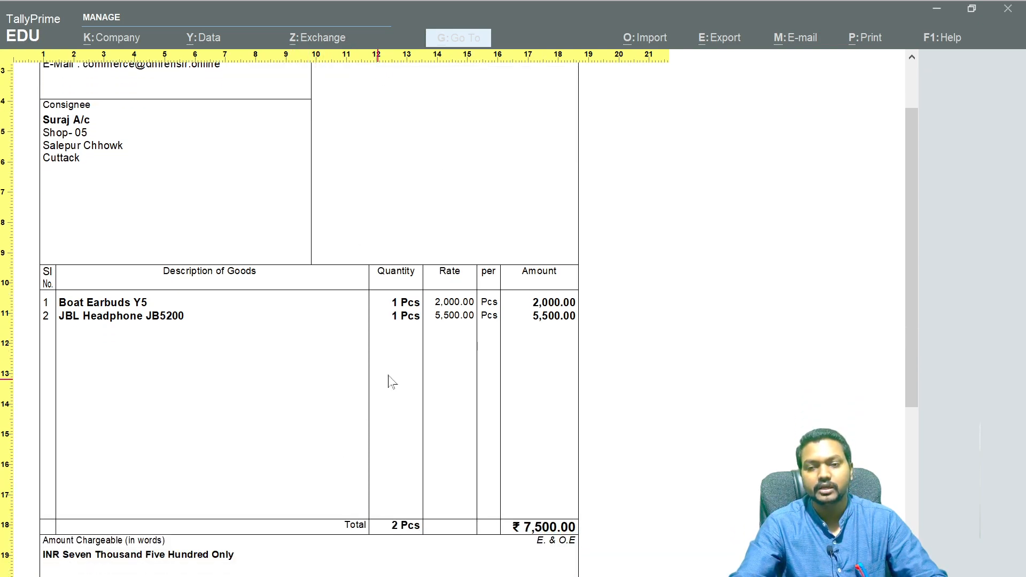
scroll(387, 353, down, 4)
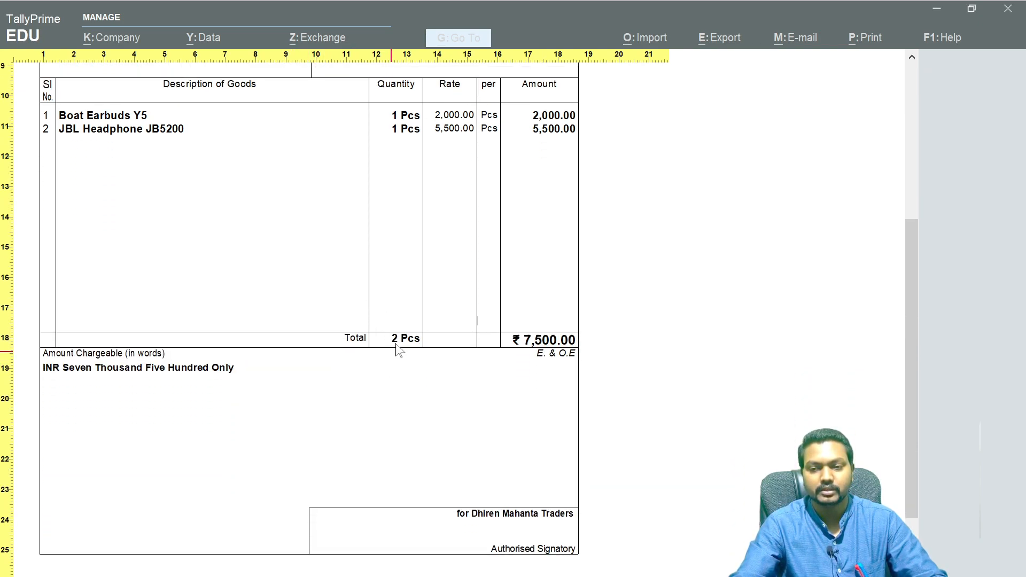
scroll(389, 368, up, 2)
scroll(389, 368, down, 1)
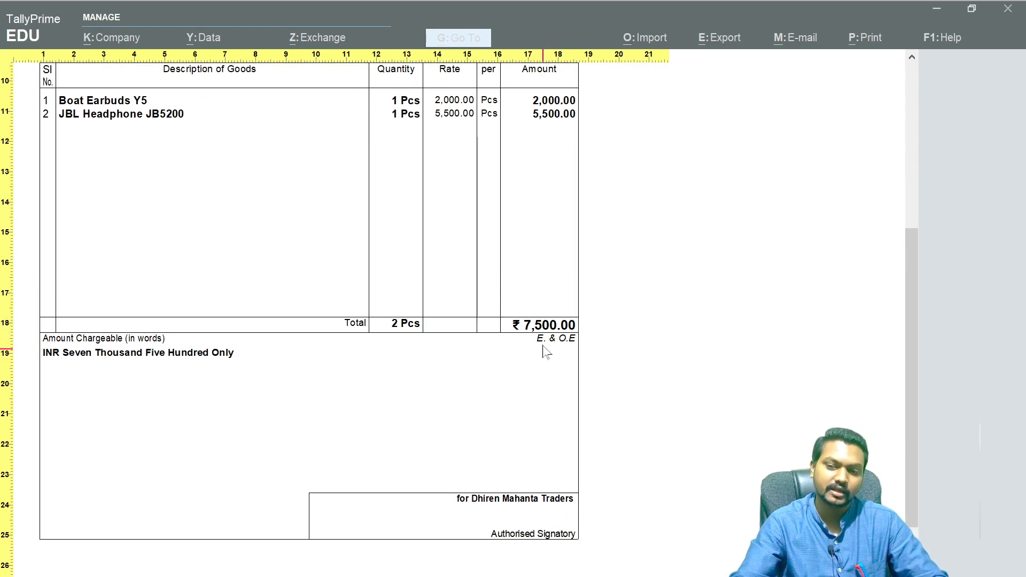
scroll(537, 377, up, 5)
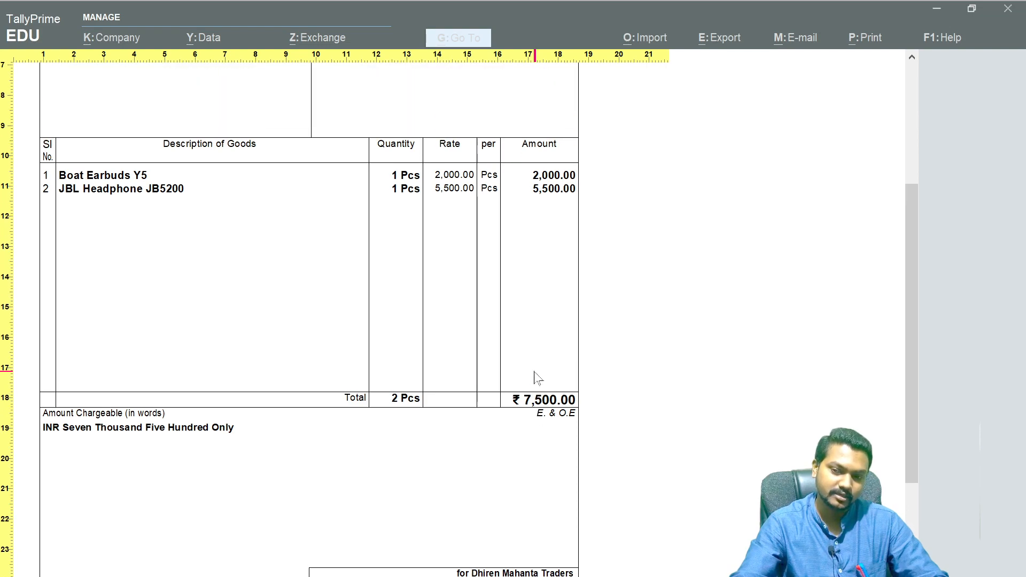
scroll(540, 382, up, 2)
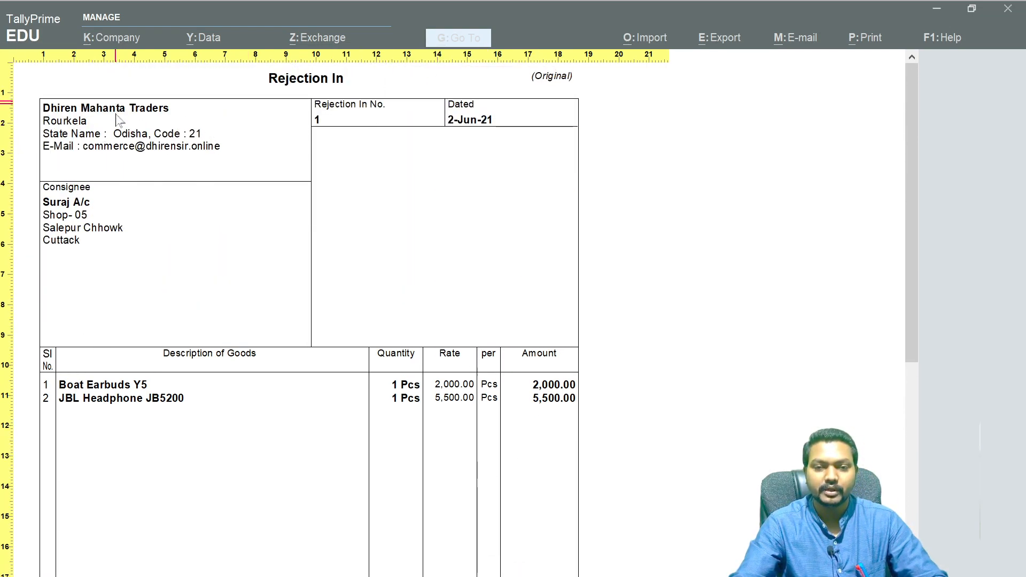
scroll(127, 213, down, 1)
scroll(138, 248, up, 1)
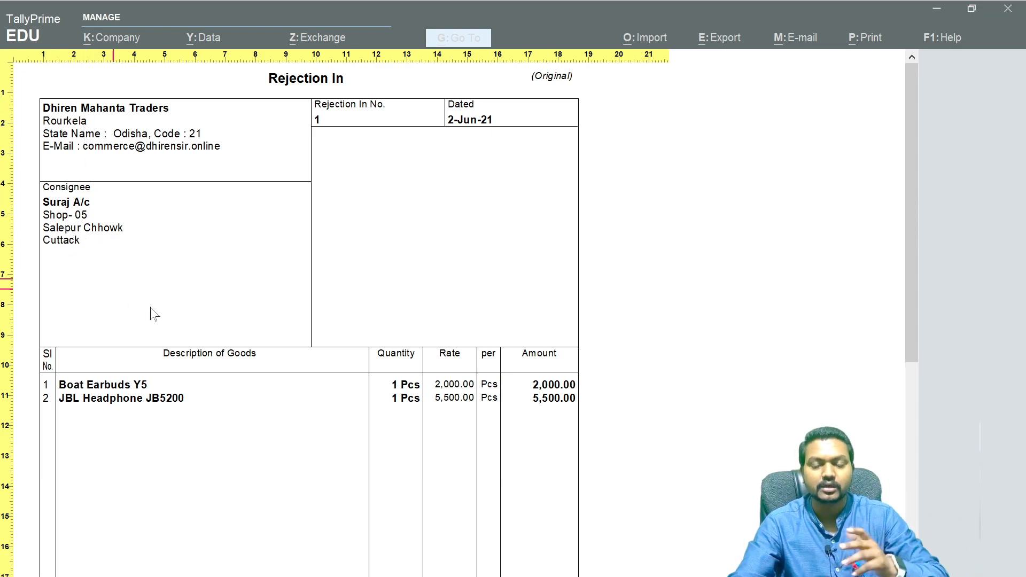
scroll(225, 391, down, 3)
scroll(78, 329, down, 5)
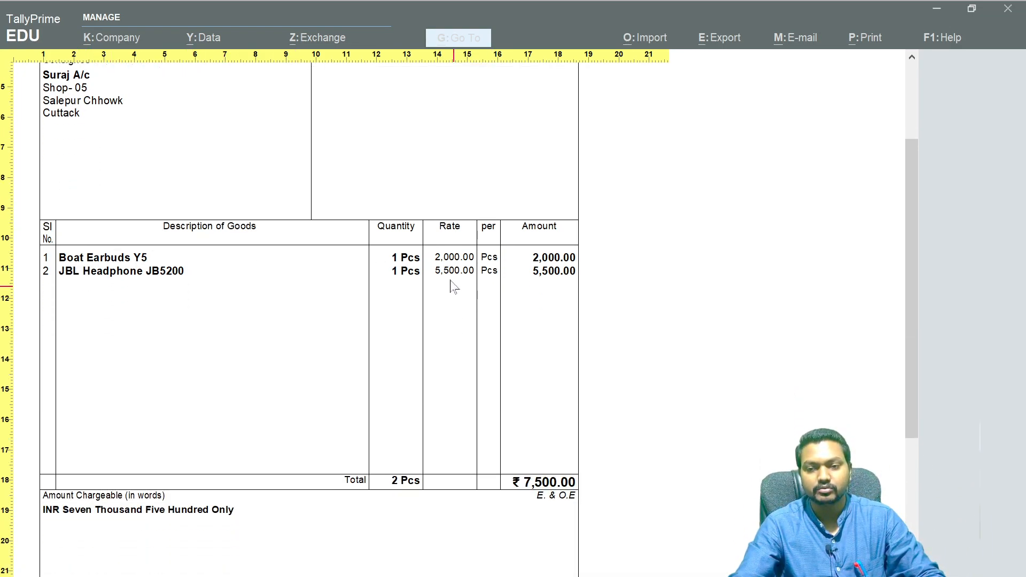
scroll(372, 331, down, 7)
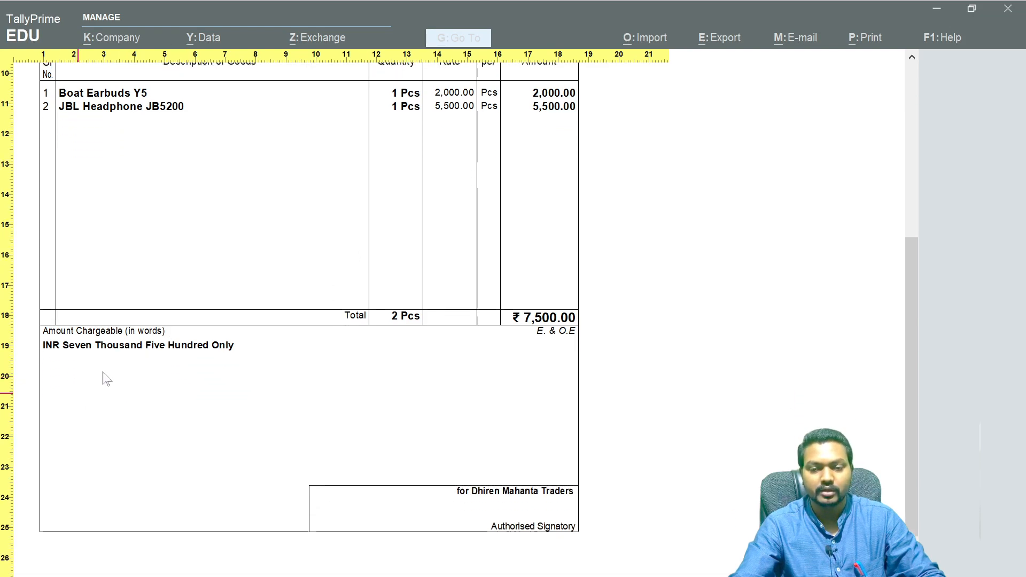
- Zoom back out of the Rejection In print preview and close it
scroll(602, 238, up, 5)
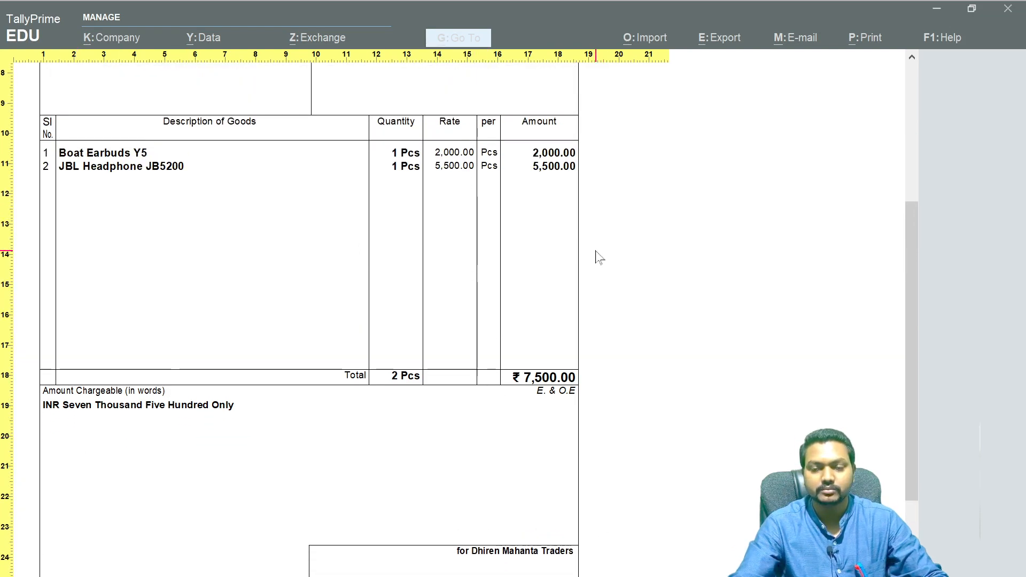
click(601, 261)
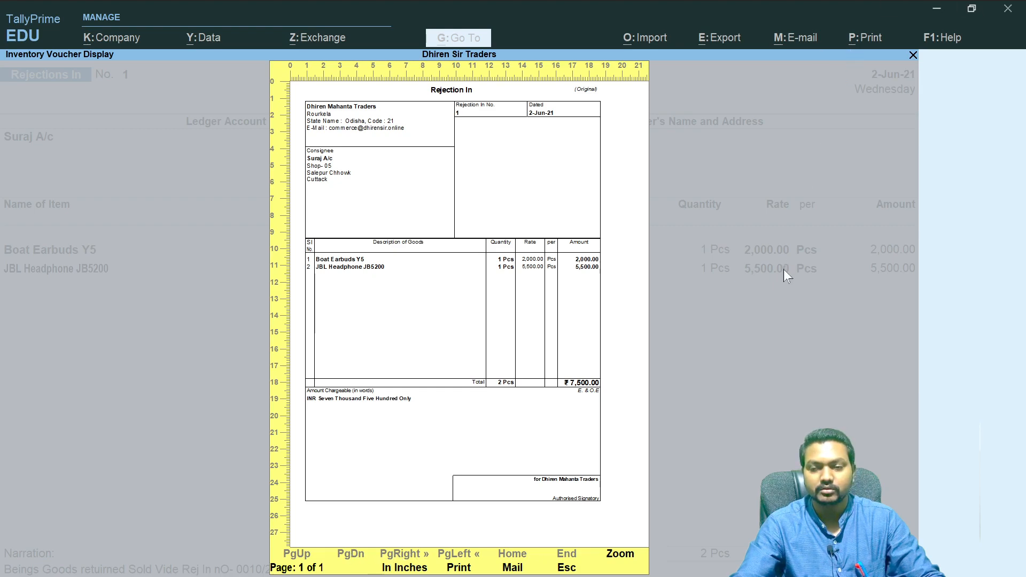
key(Escape)
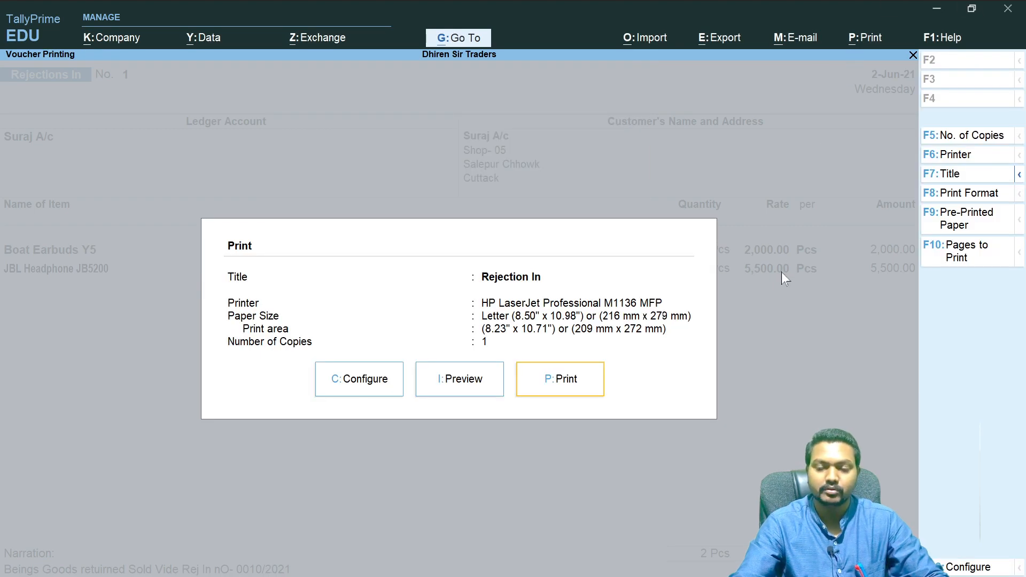
- Open the voucher print configuration, show all options, and review the print settings before closing it
click(387, 396)
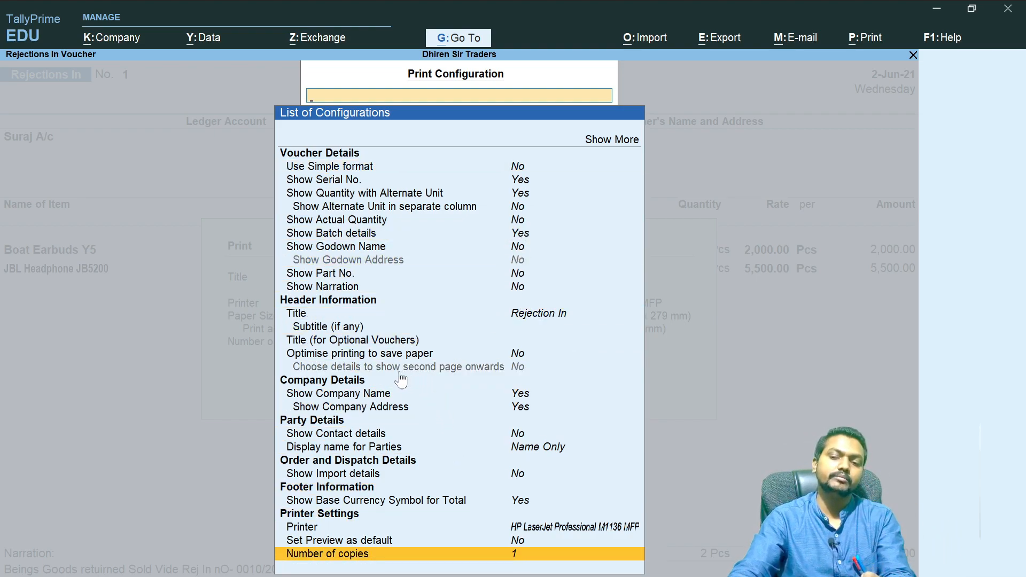
click(620, 150)
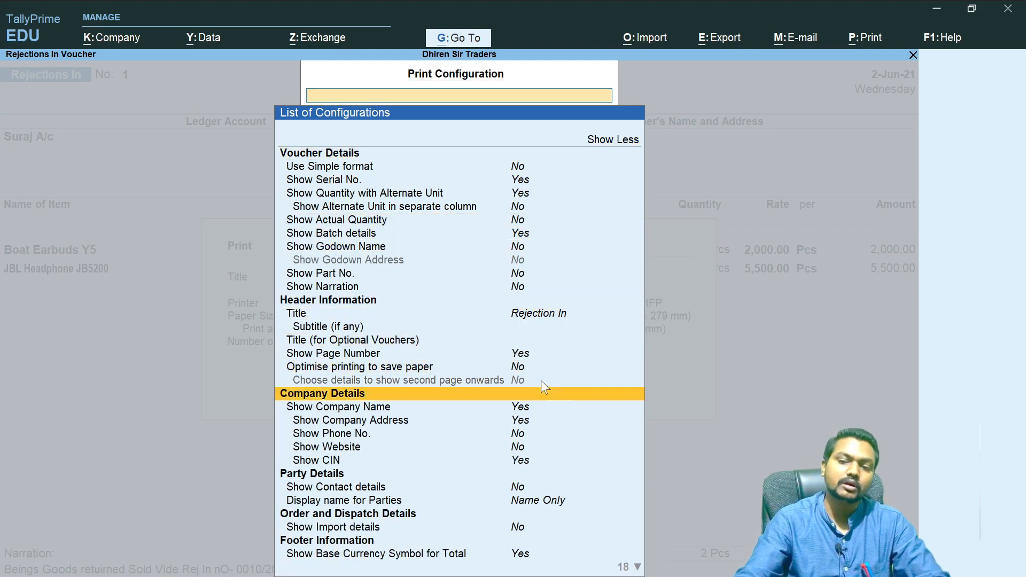
scroll(543, 460, down, 6)
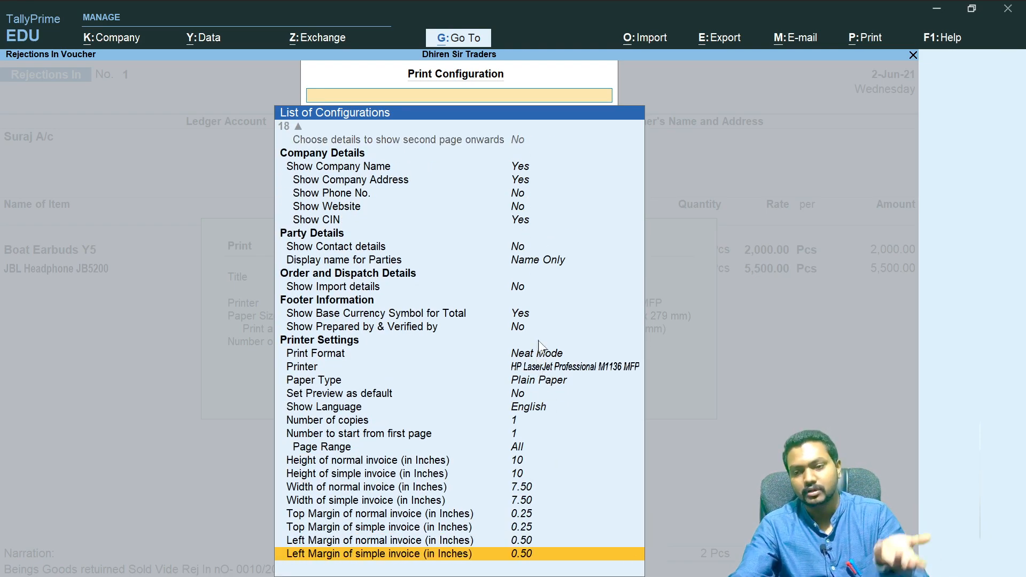
scroll(545, 320, up, 2)
scroll(546, 317, up, 4)
key(Escape)
key(Escape)
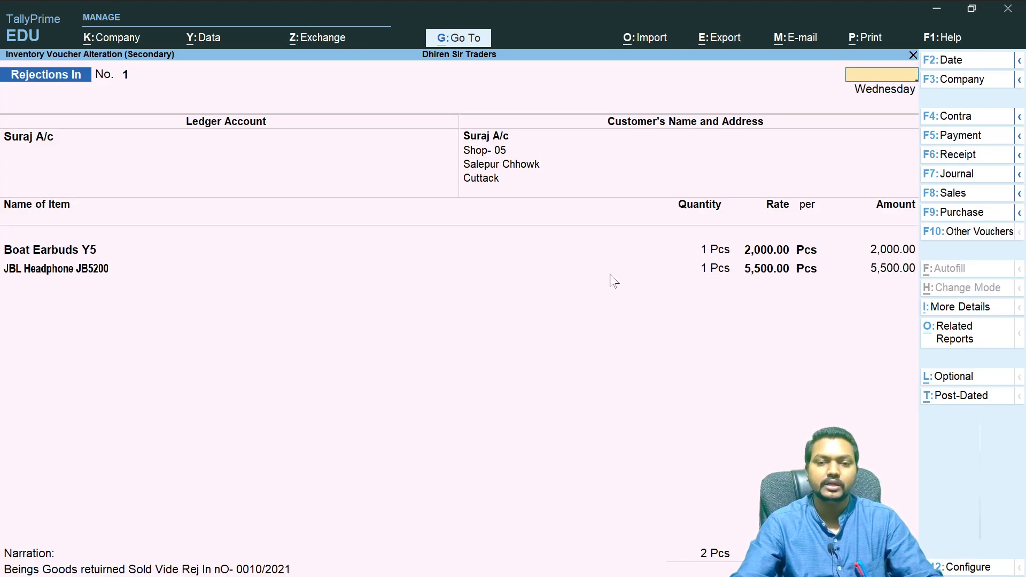
- Exit back to the Gateway of Tally and open voucher entry
key(Escape)
key(Escape)
key(Escape)
key(Escape)
key(Escape)
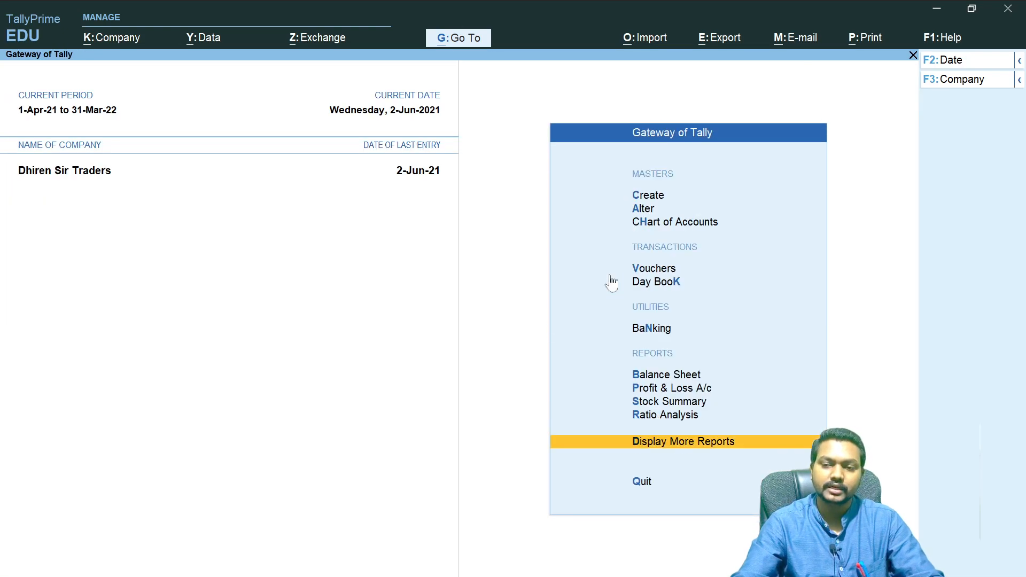
key(Escape)
key(Escape)
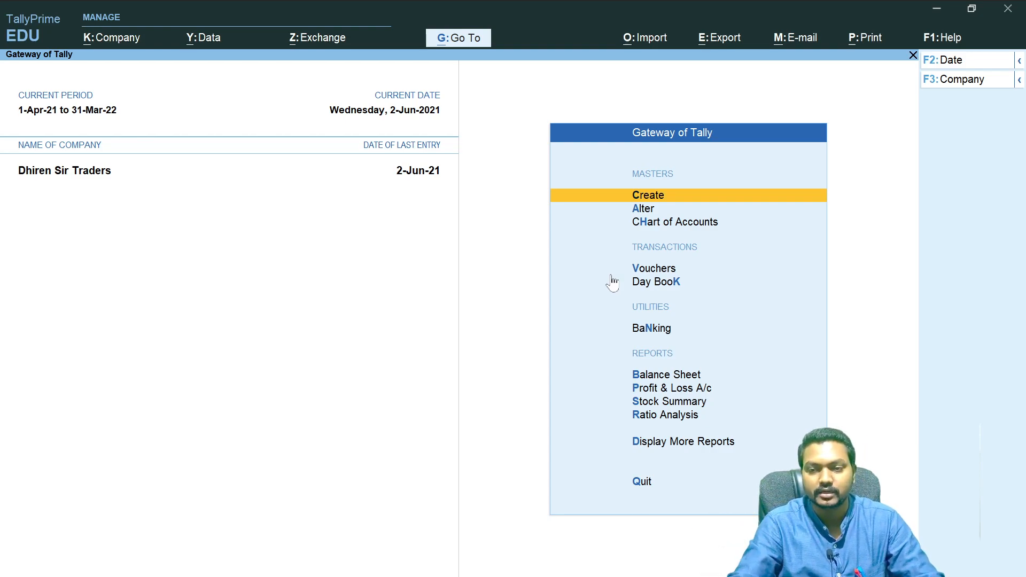
key(v)
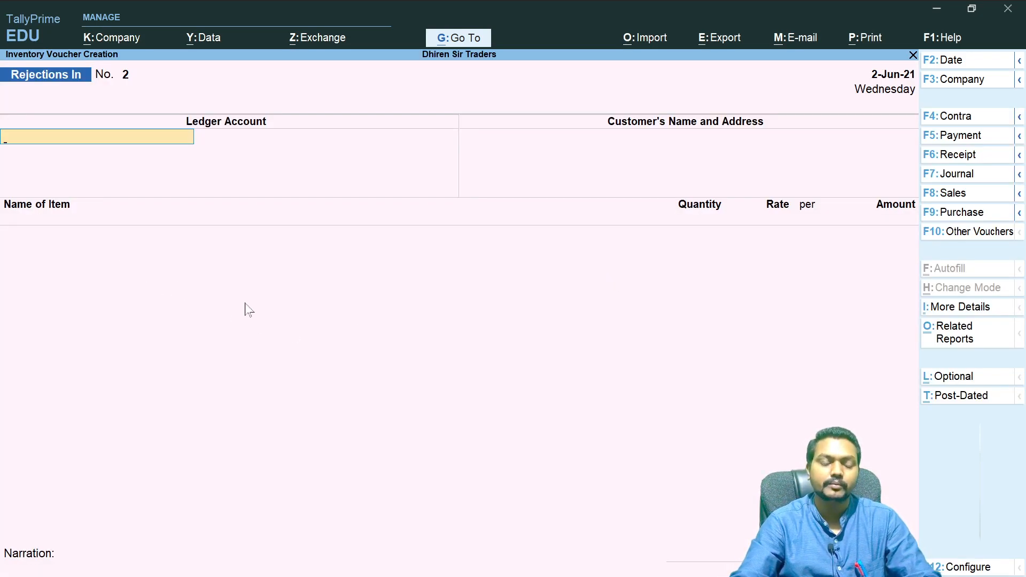
- Switch to OneNote, tick Rejection In and circle Sales A/c on the cycle diagram, then return to TallyPrime
key(alt+Tab)
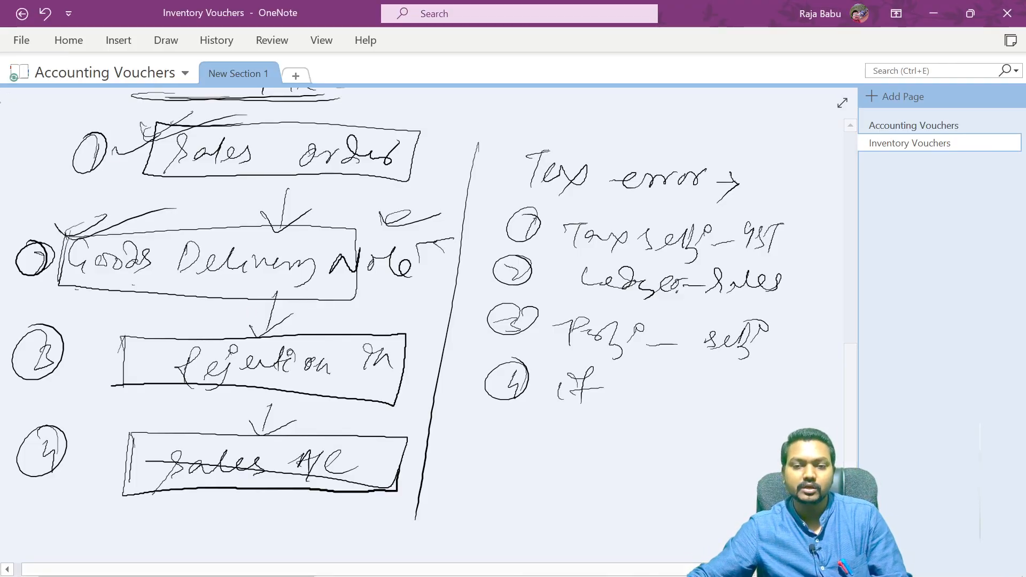
drag(75, 368, 180, 341)
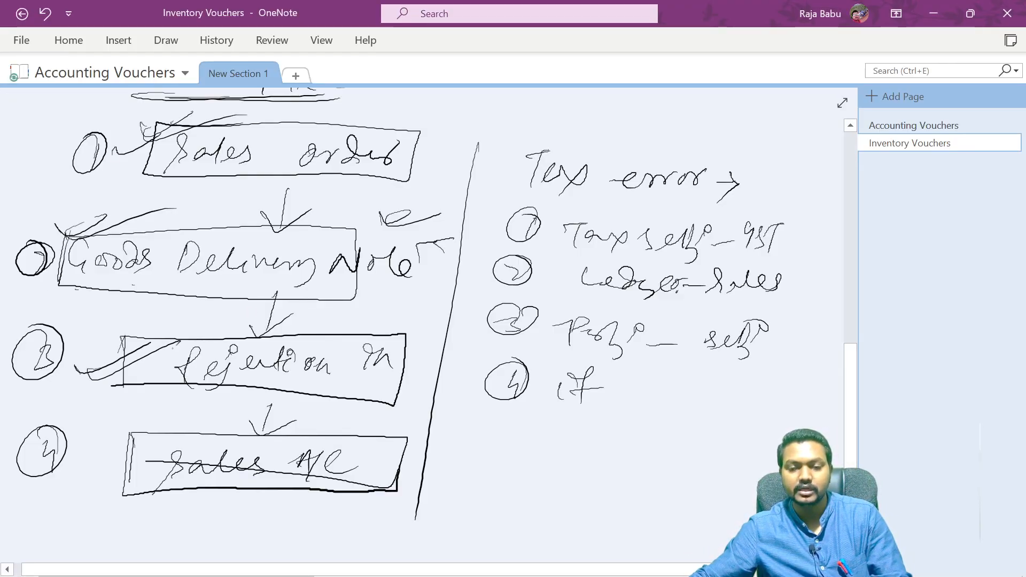
mouse_move(89, 452)
mouse_down()
mouse_move(153, 412)
mouse_move(159, 420)
mouse_up()
mouse_move(102, 505)
mouse_down()
mouse_move(86, 510)
mouse_move(347, 481)
mouse_move(90, 513)
mouse_up()
drag(364, 464, 278, 510)
drag(395, 439, 466, 429)
right_click(421, 442)
click(428, 424)
drag(404, 460, 466, 444)
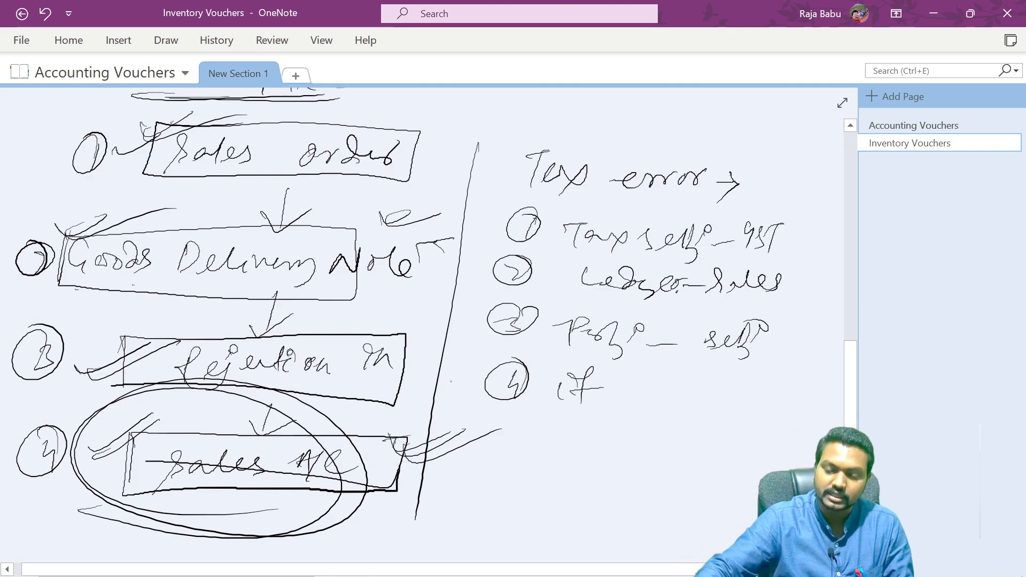
key(alt+Tab)
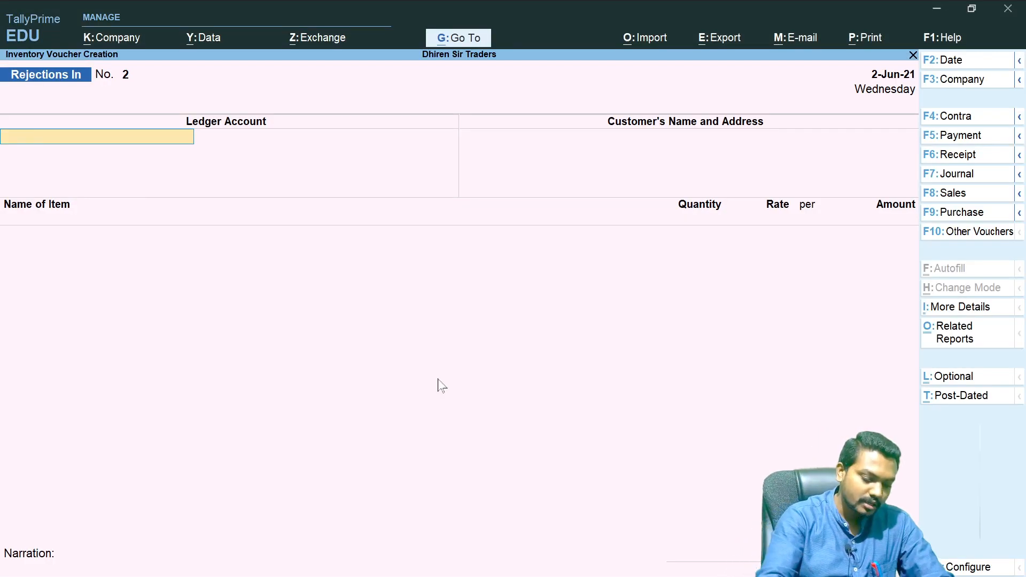
- Start a Sales voucher and select the customer's ledger as the party account
key(F8)
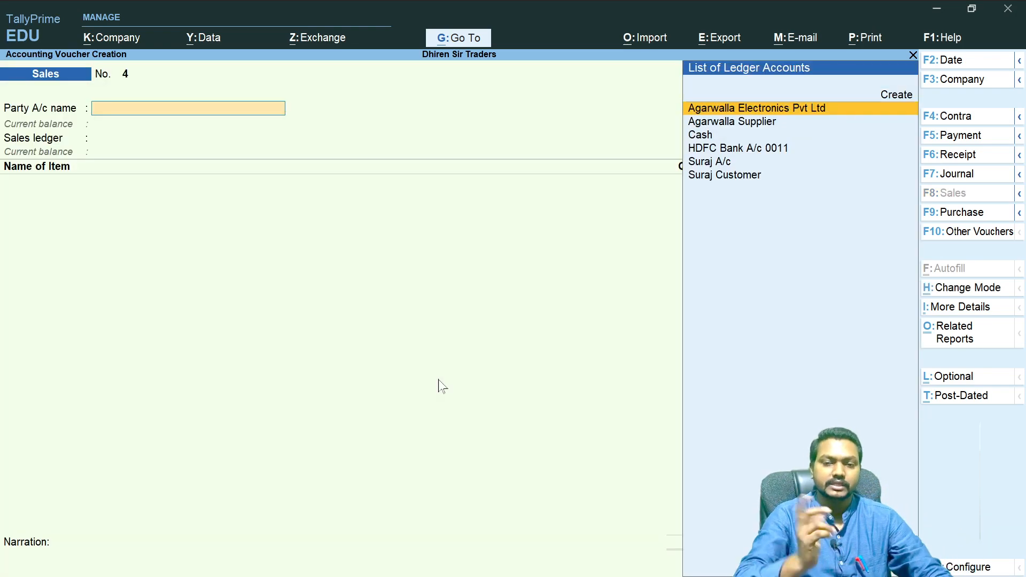
text(Sura)
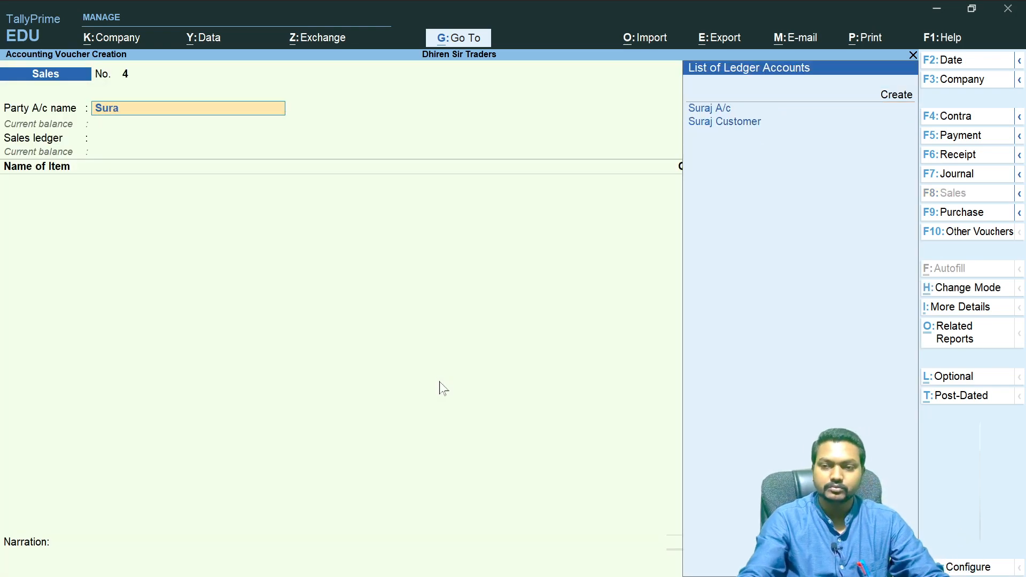
key(Return)
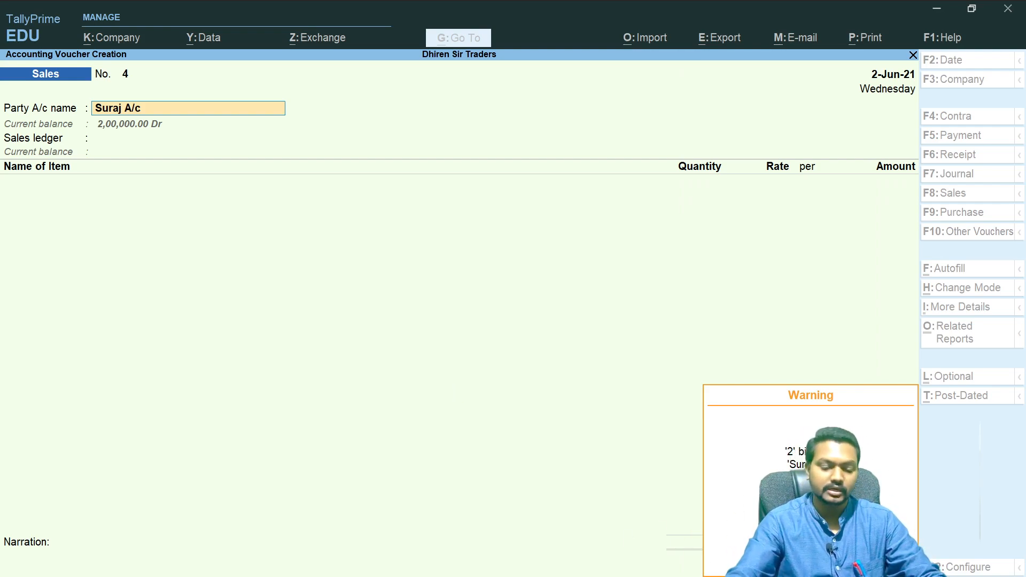
key(Return)
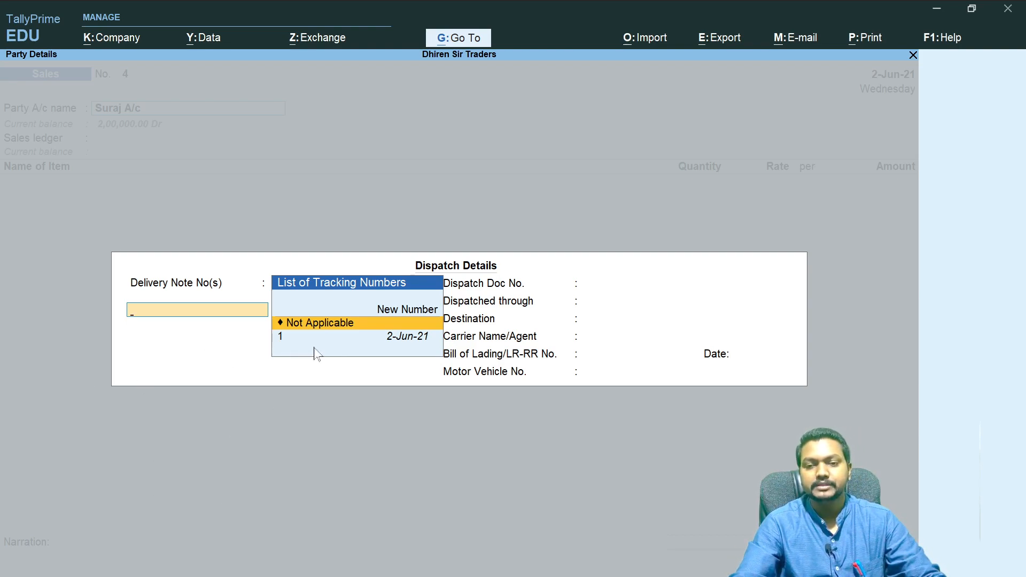
- Link delivery note 1 in the dispatch details, keep its date, and accept the party details
click(358, 341)
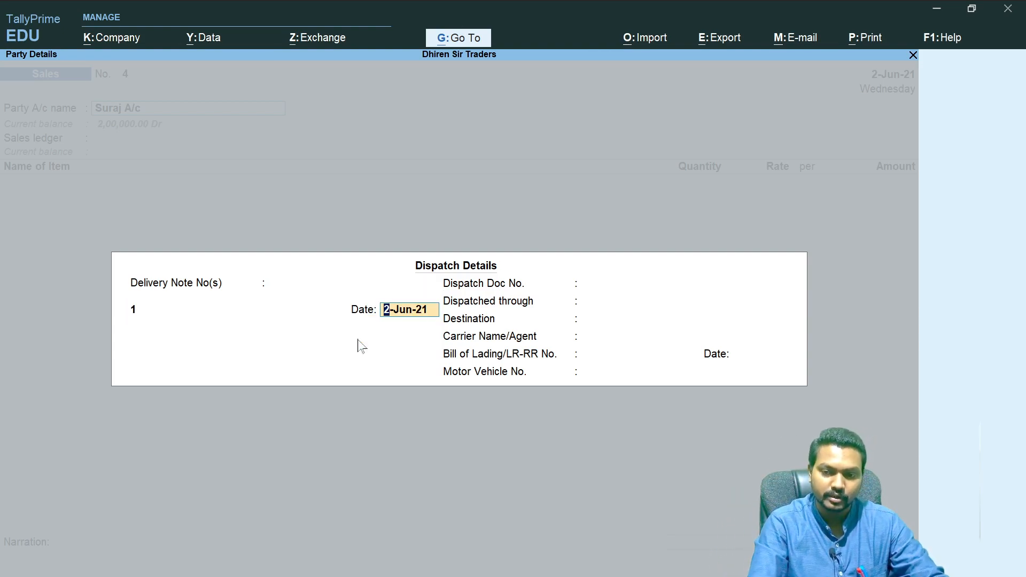
key(Return)
click(358, 342)
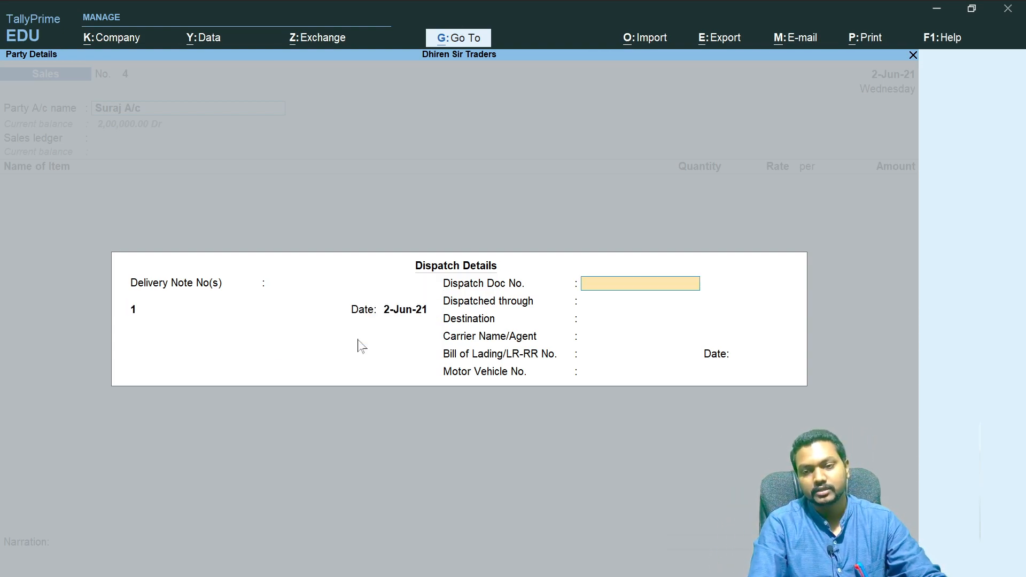
key(Return)
key(ctrl+a)
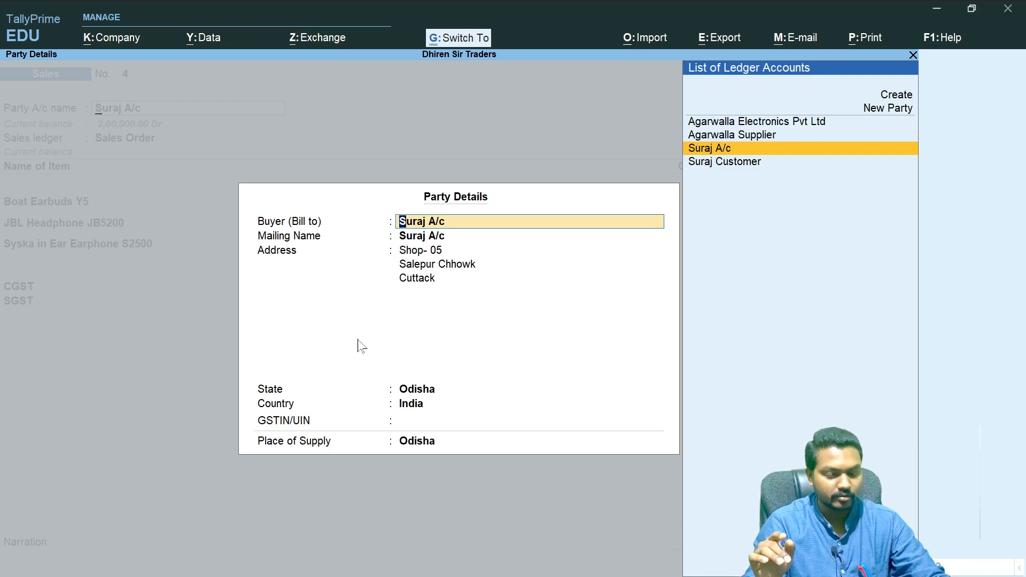
key(ctrl+a)
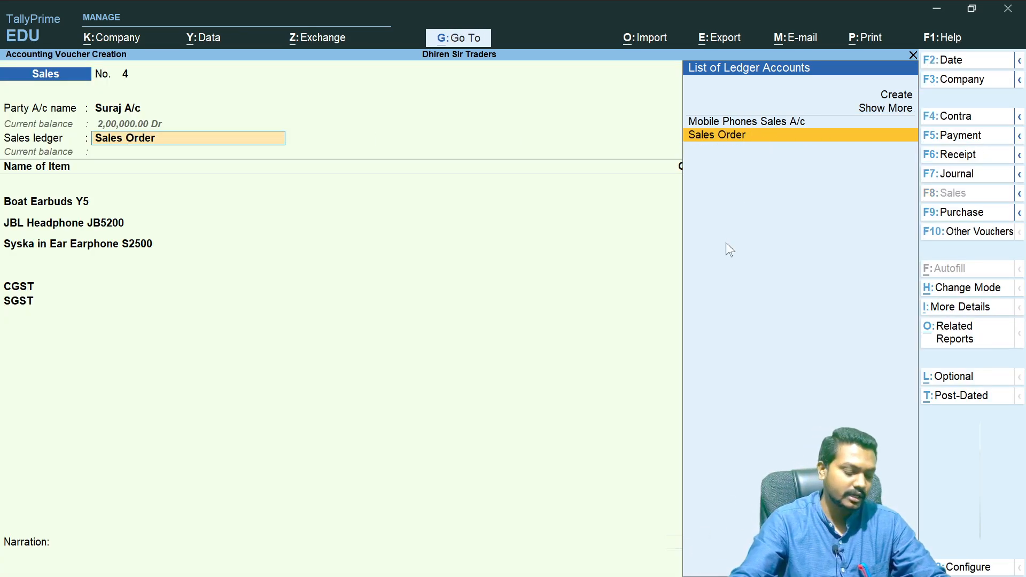
- Choose Mobile Phones Sales A/c as the sales ledger and accept the Sales Taxable classification
text(Sal)
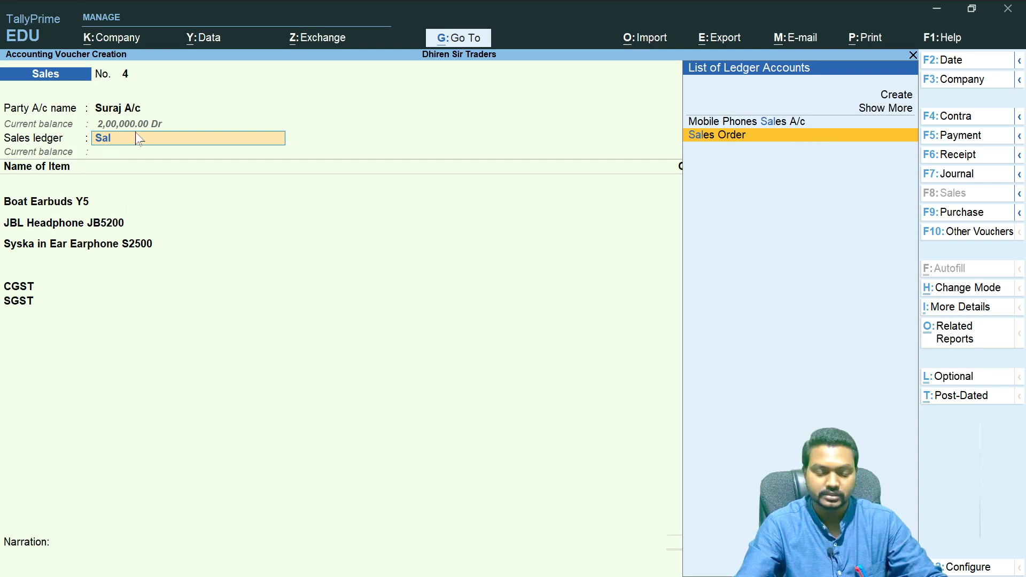
key(BackSpace)
key(BackSpace)
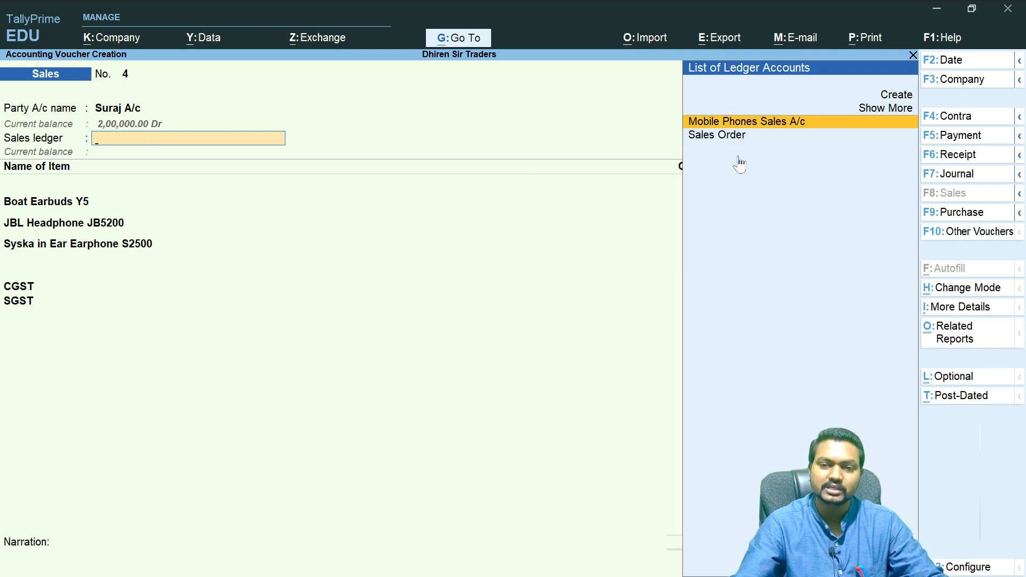
key(Return)
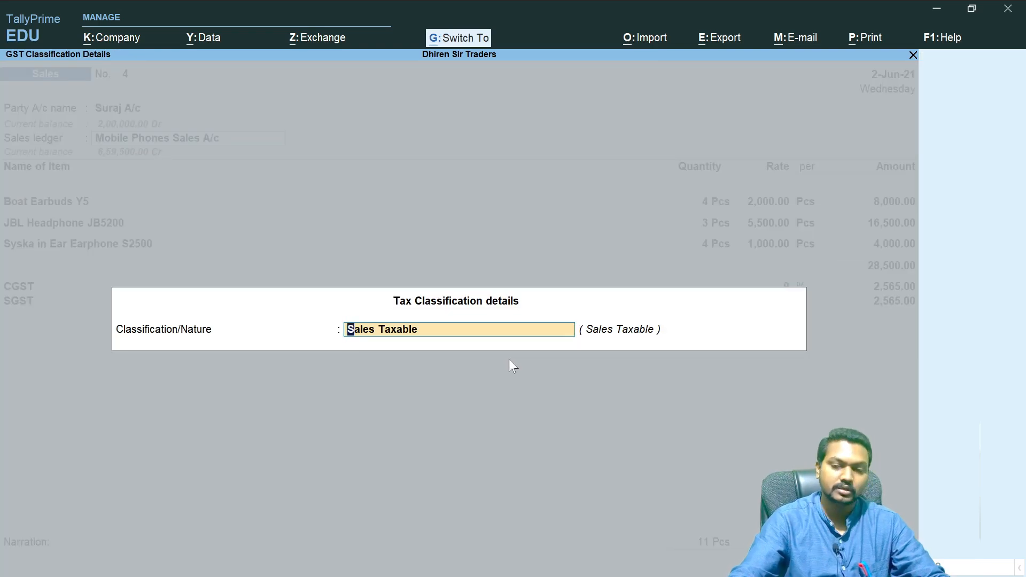
key(ctrl+a)
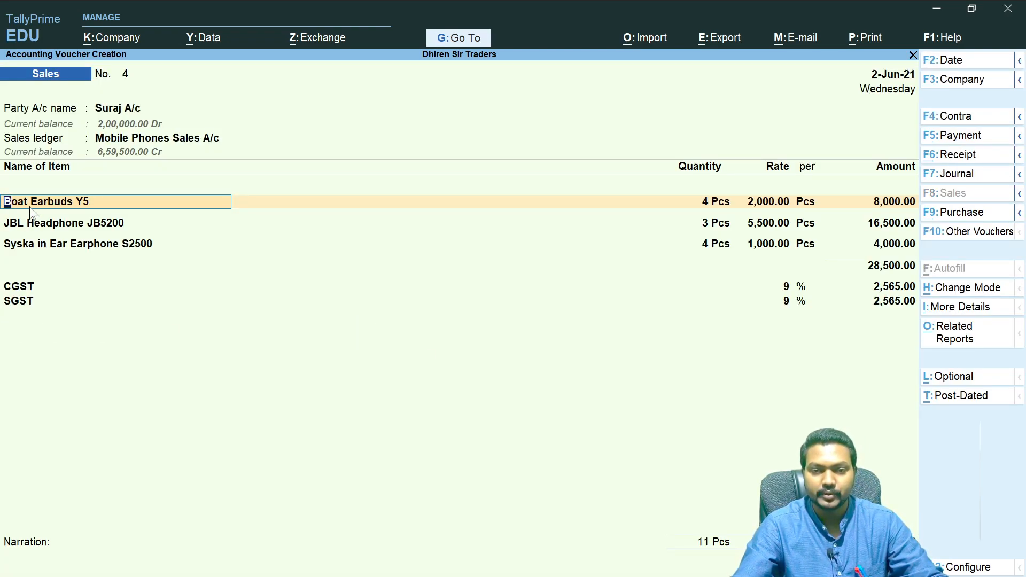
- Clear the sales ledger and create a new ledger named Accessories Sales A/c
click(160, 140)
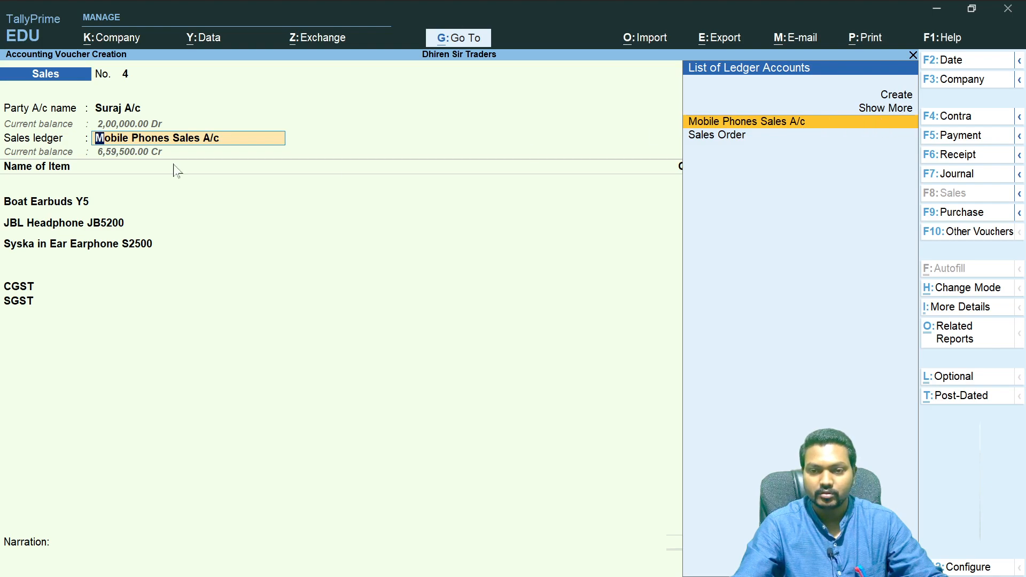
key(BackSpace)
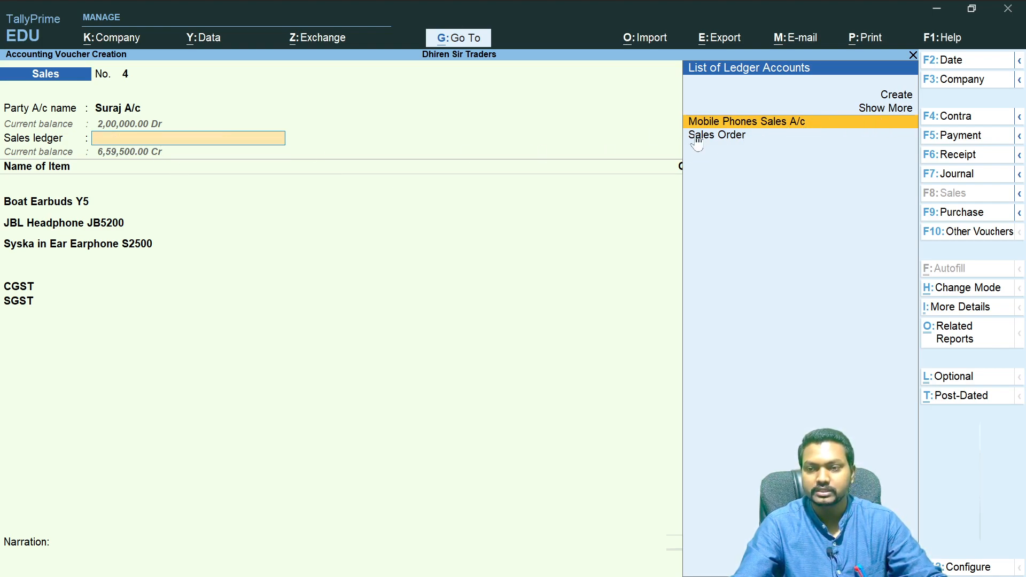
key(alt+c)
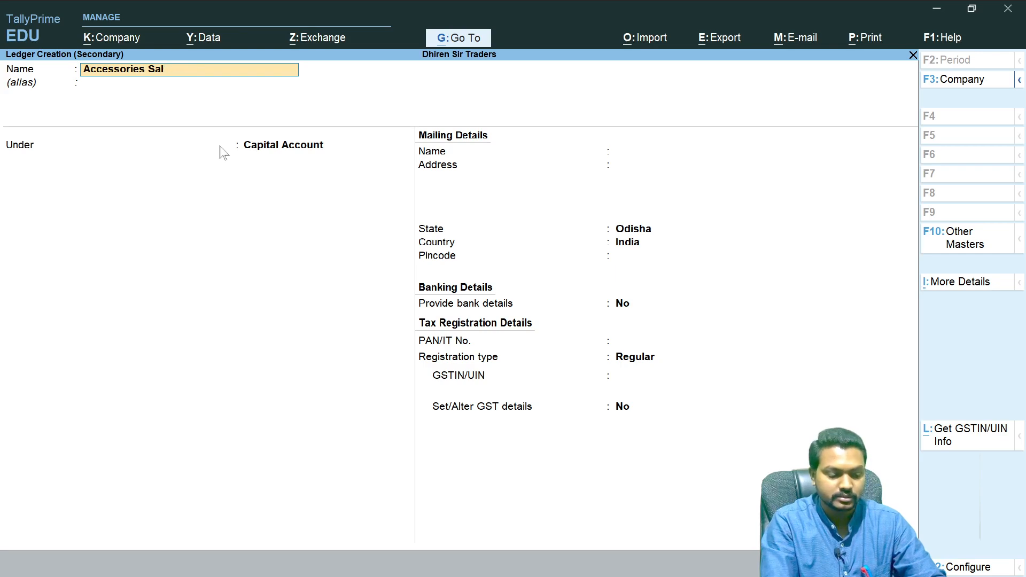
key(Return)
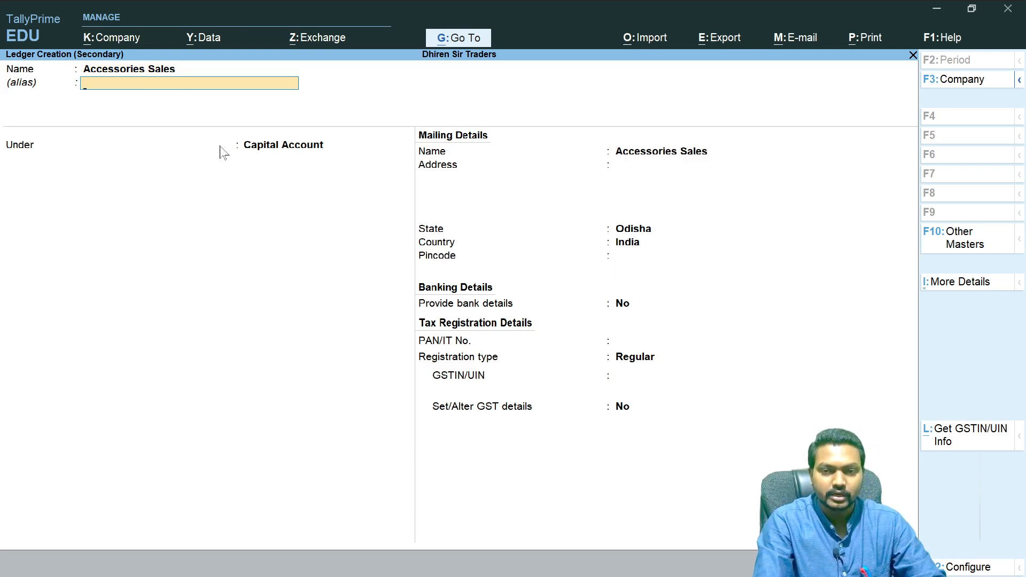
key(BackSpace)
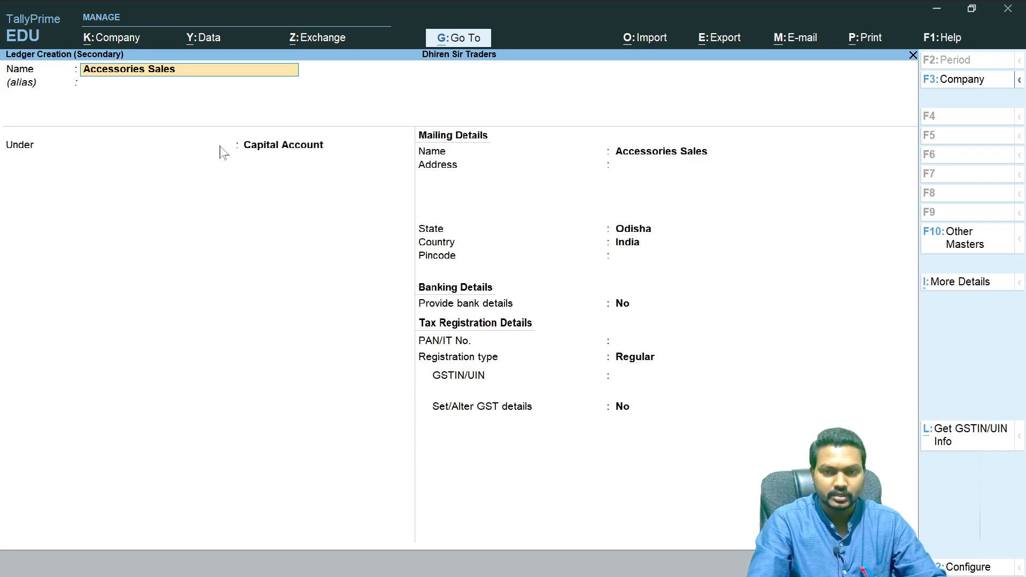
text(A/c)
key(Return)
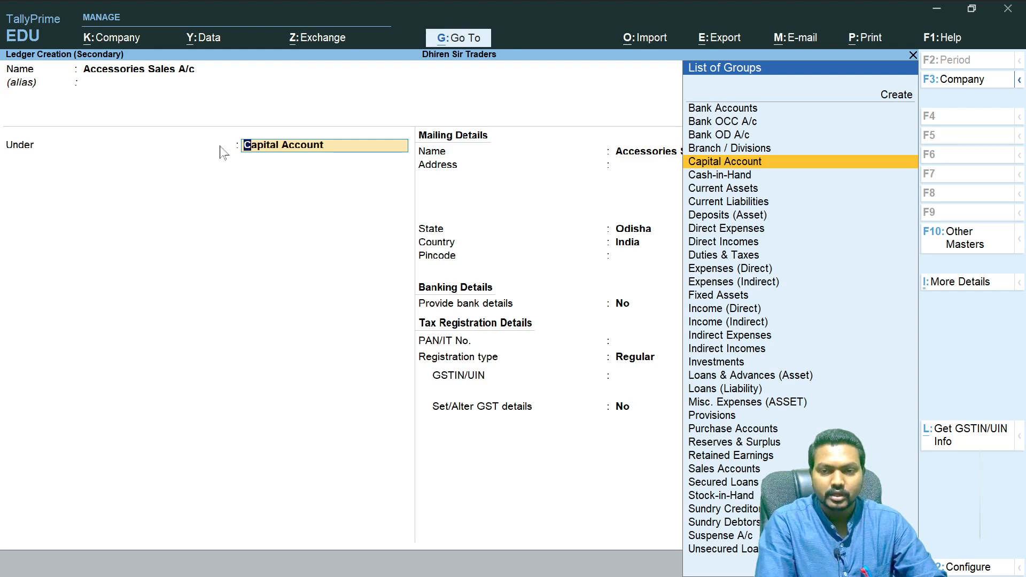
- Place the new ledger under Sales Accounts, keeping Type of Ledger Not Applicable and GST applicable
text(sale)
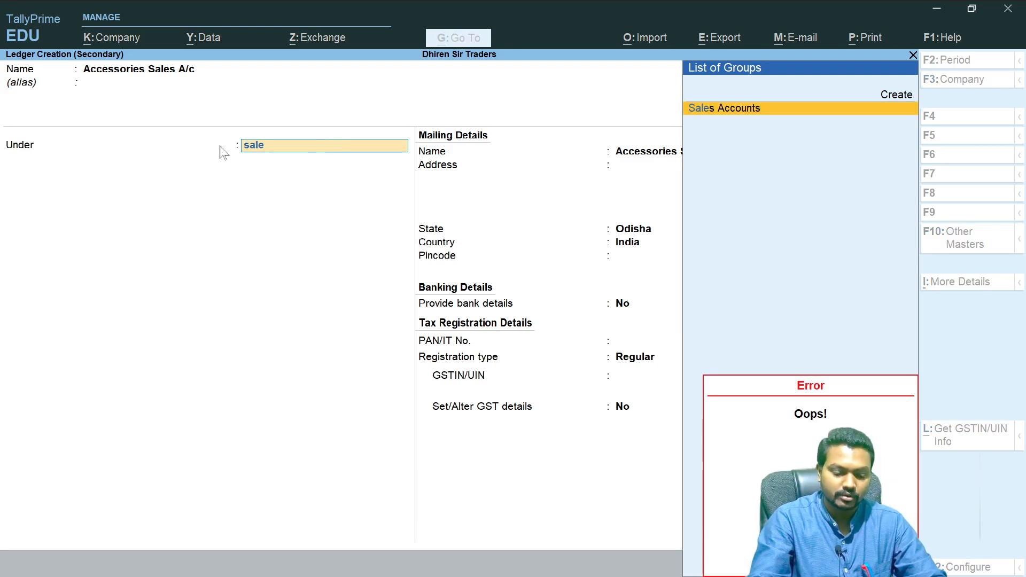
key(Return)
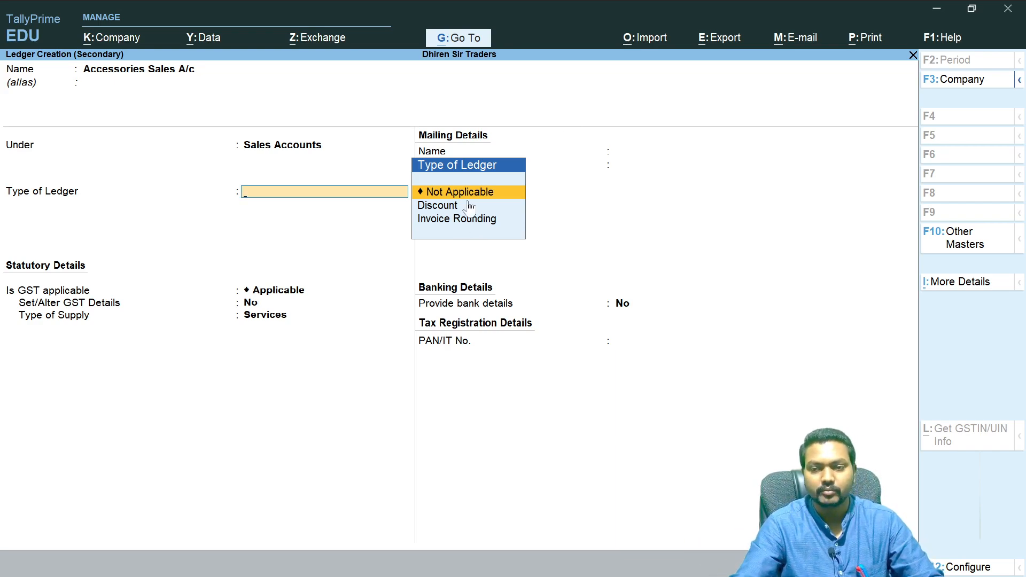
key(Return)
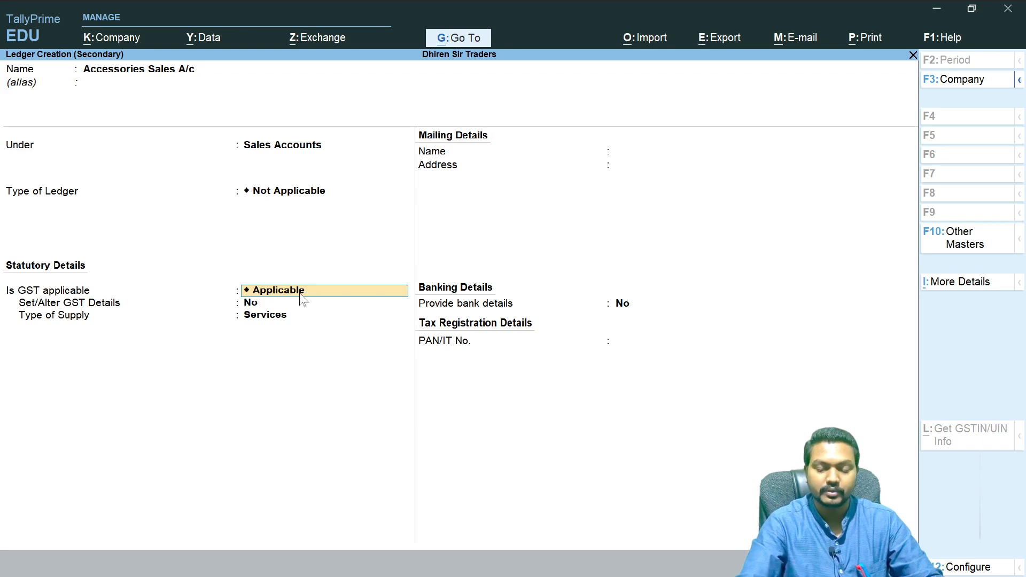
key(Return)
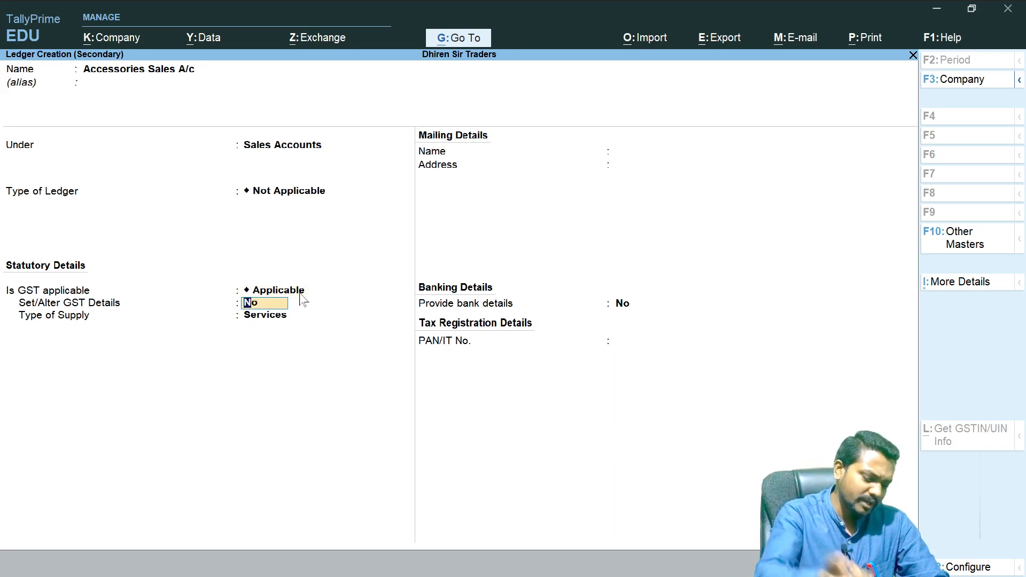
- Open the ledger's GST details and enter the description Acc Sales, leaving HSN/SAC blank and non-GST goods as No
key(Return)
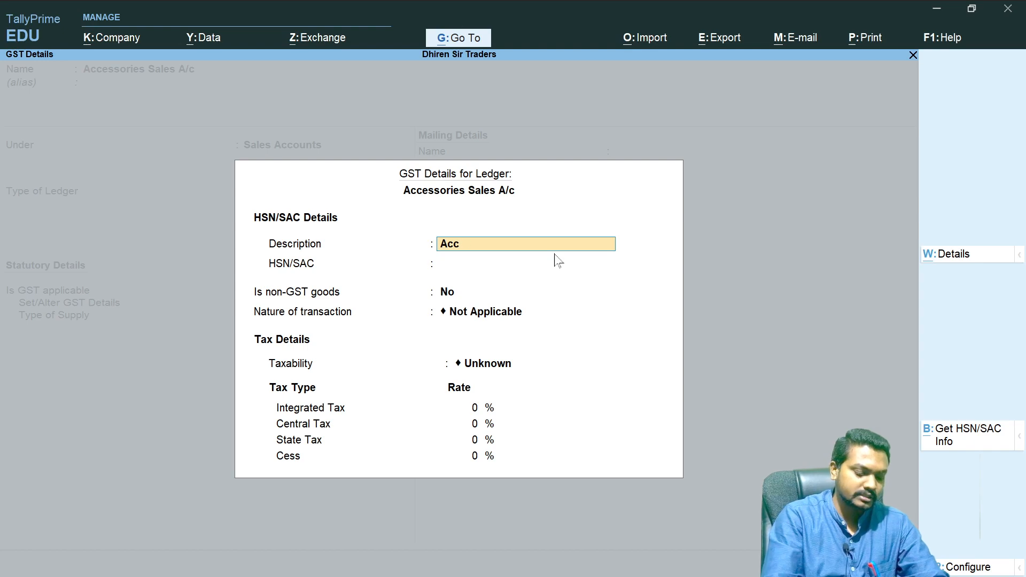
key(Return)
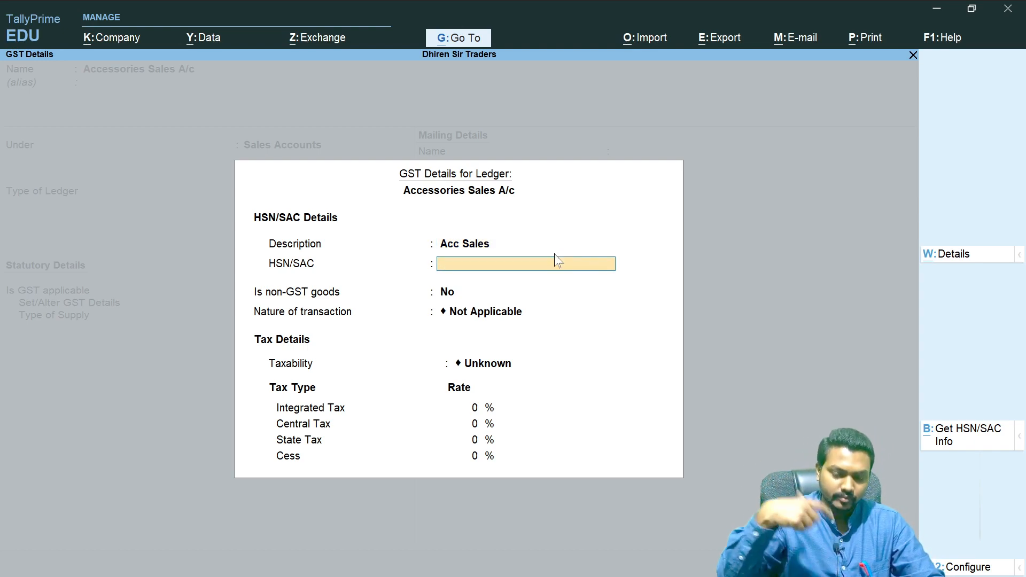
key(Return)
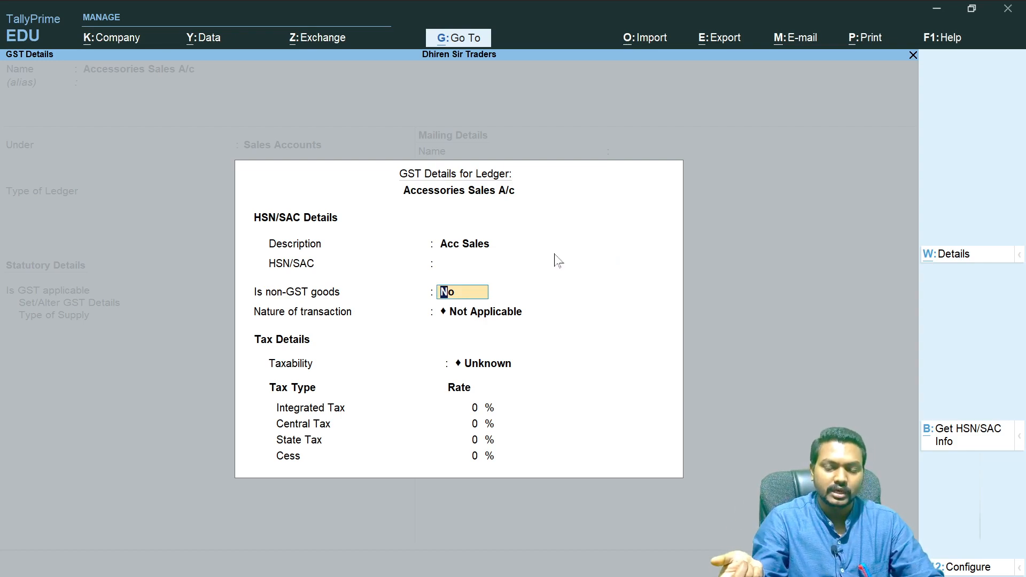
key(Return)
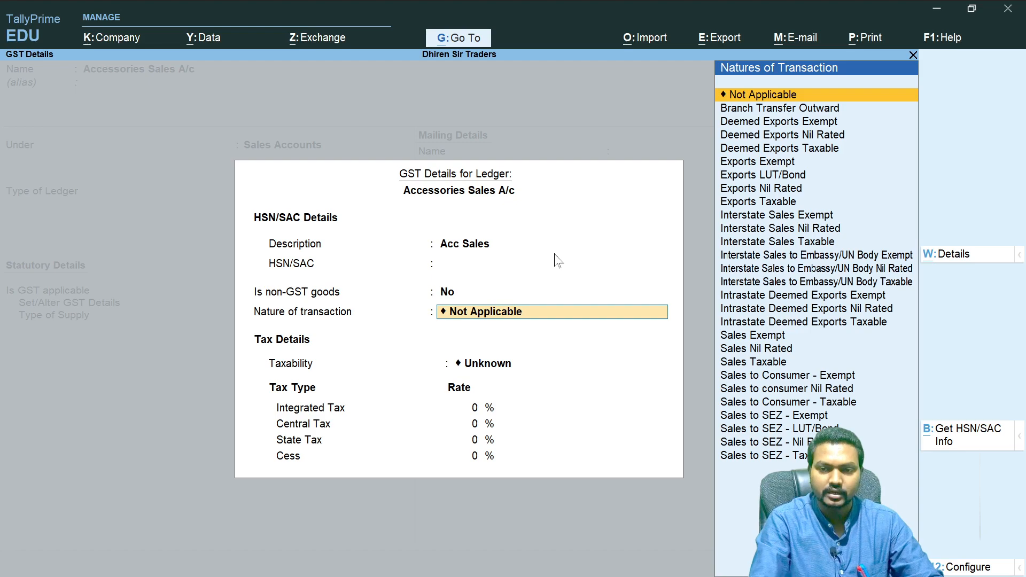
- Set the ledger's nature of transaction to Sales Taxable
text(Tax)
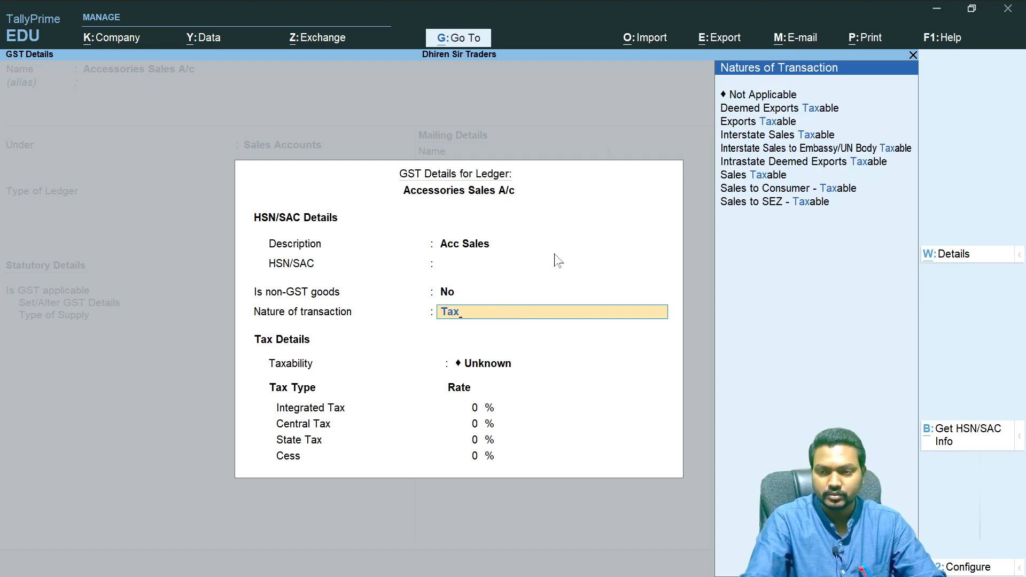
key(Down)
key(Down)
key(Up)
key(Up)
key(Down)
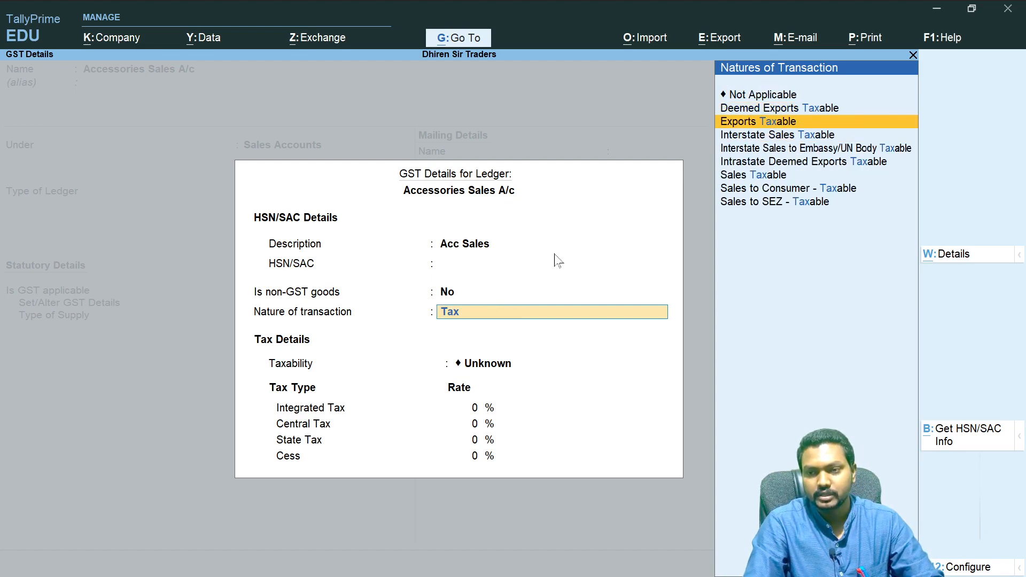
key(Down)
key(Down)
key(Down)
key(Down)
key(Down)
key(Up)
key(Return)
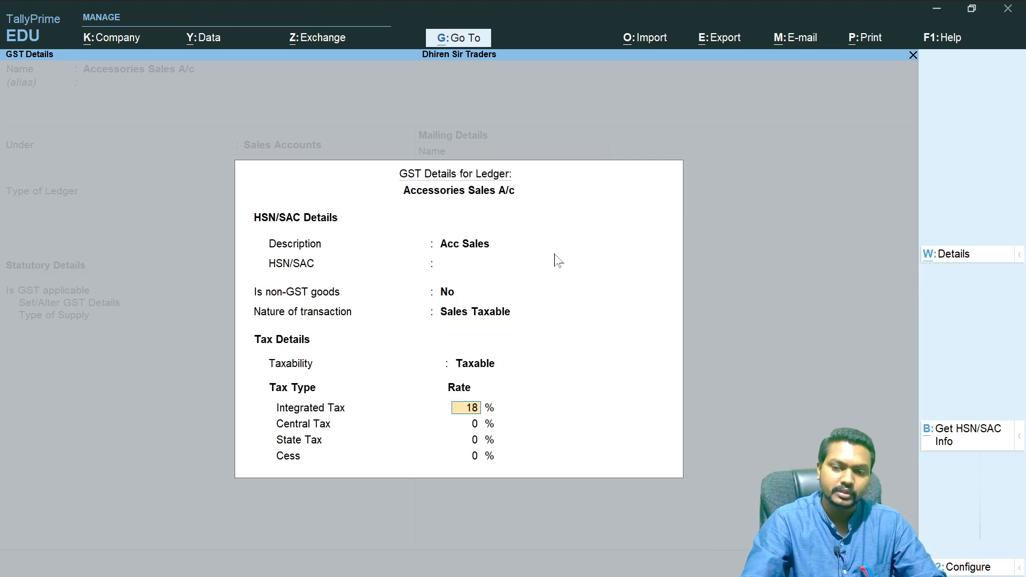
- Set the integrated tax rate to 18%, accept the 9% central and state tax rates, and close the GST details
key(Return)
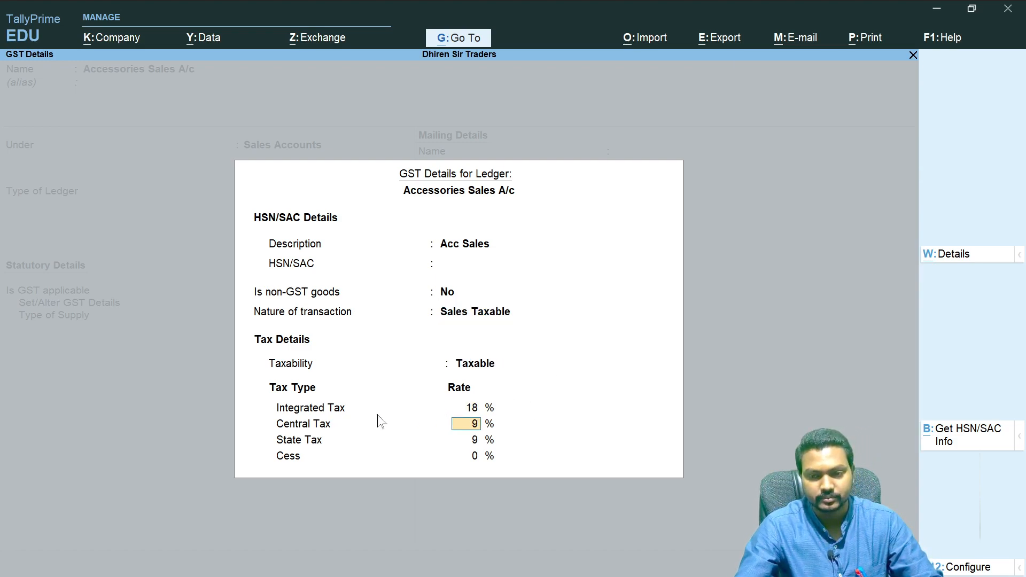
key(Return)
key(Return)
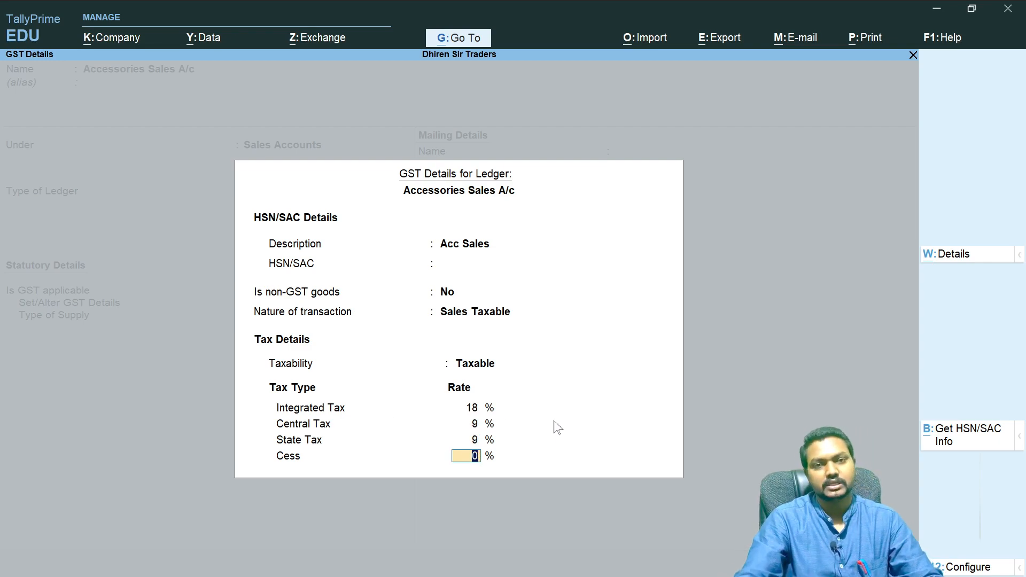
key(Return)
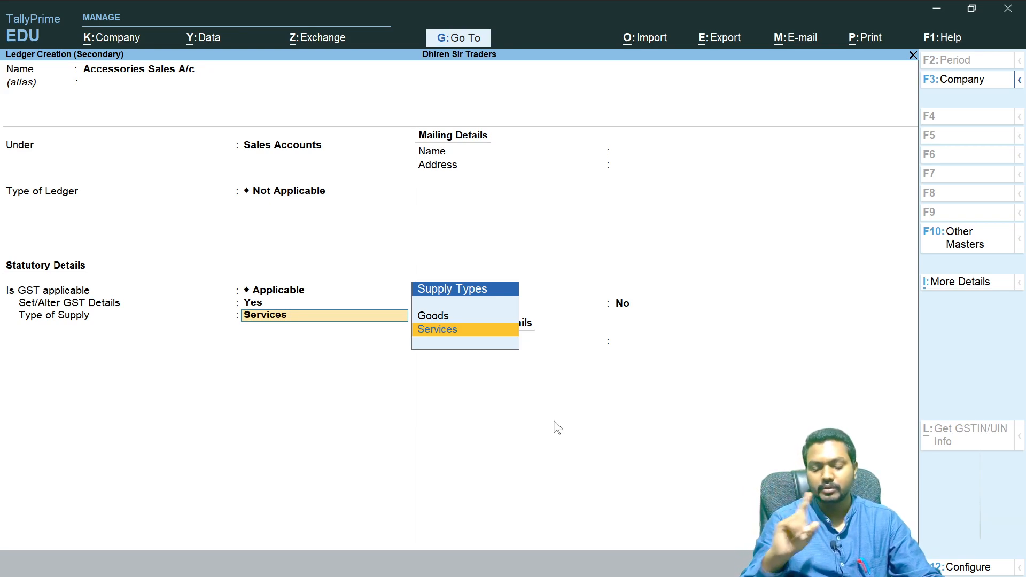
- Set the ledger's type of supply to Goods and save the Accessories Sales A/c ledger
key(Up)
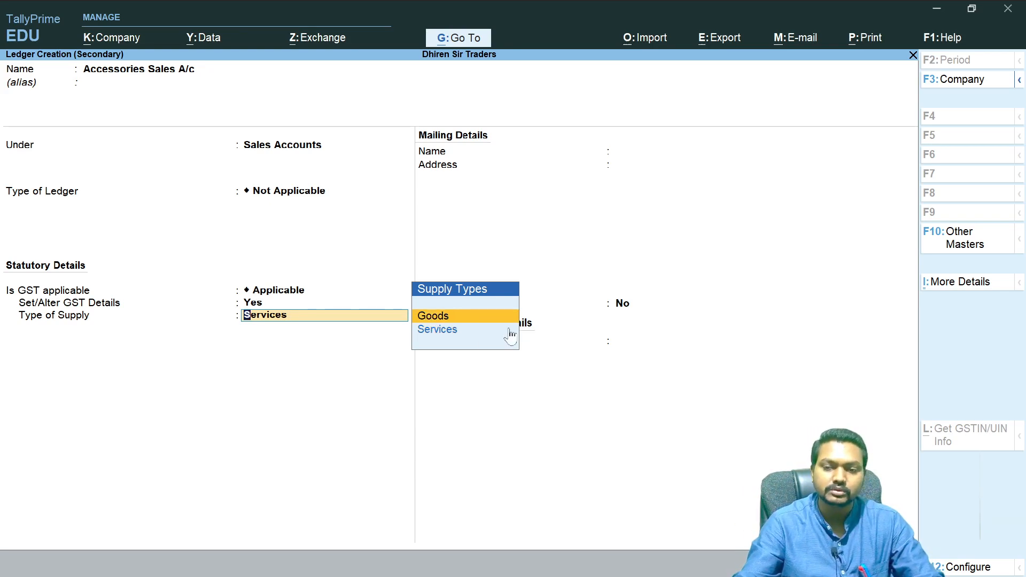
click(429, 321)
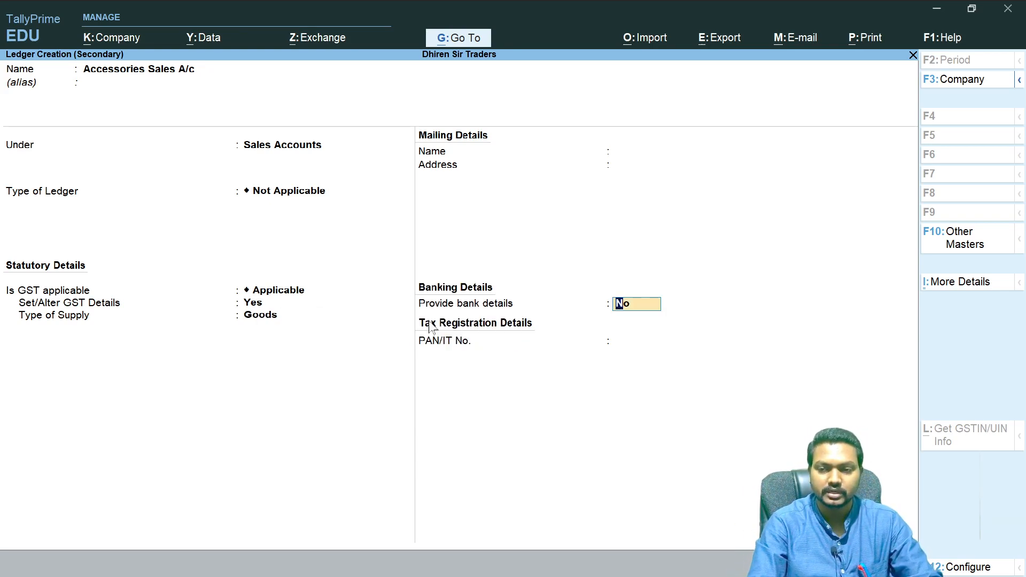
key(Return)
key(Return)
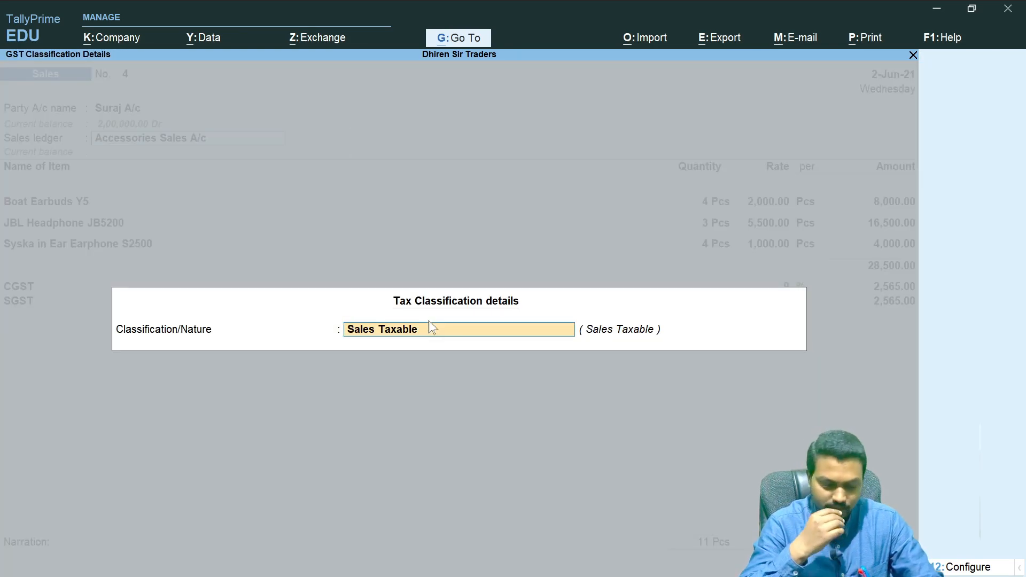
- Accept the Sales Taxable tax classification and move to the voucher's narration field
key(ctrl+a)
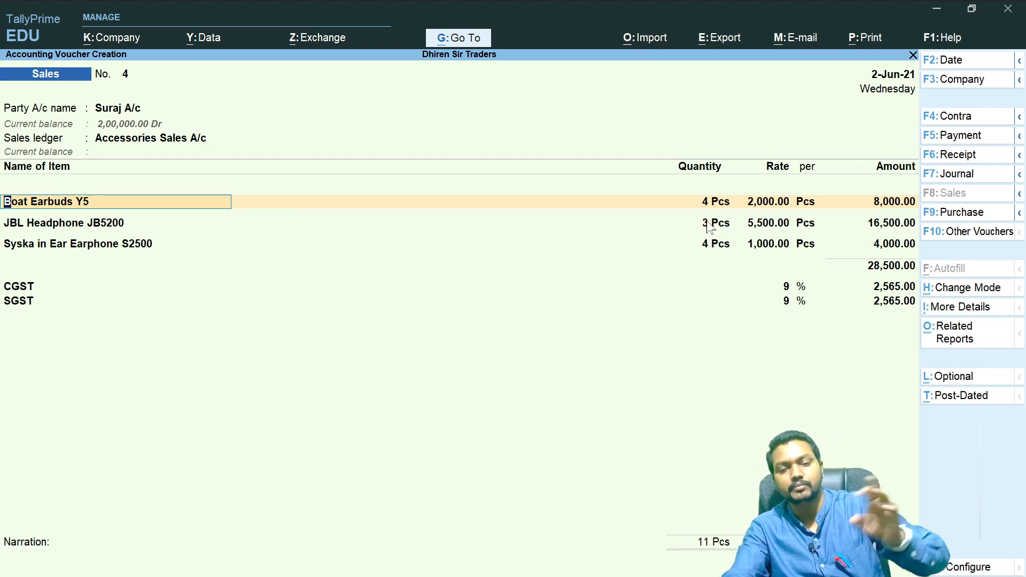
click(64, 565)
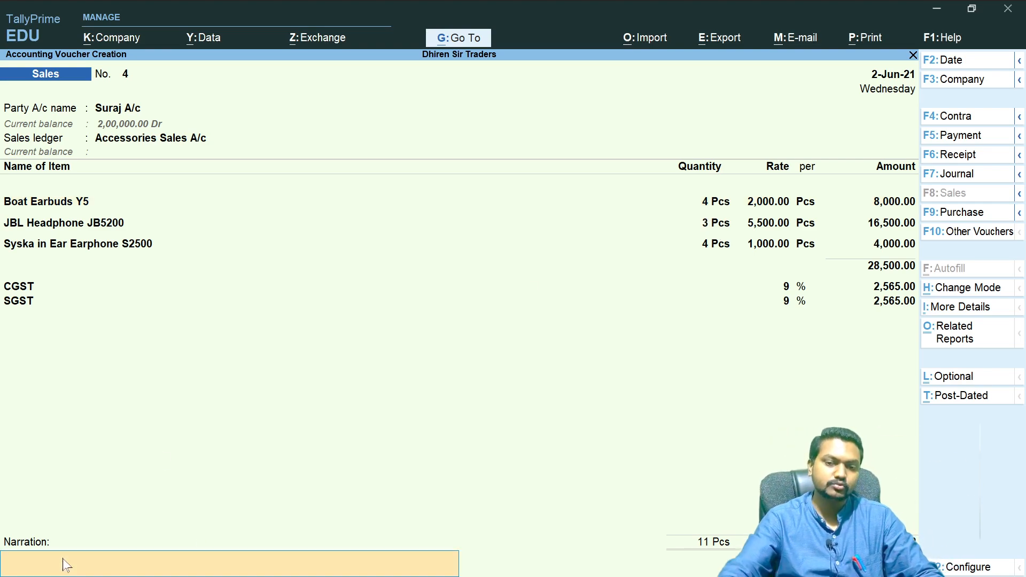
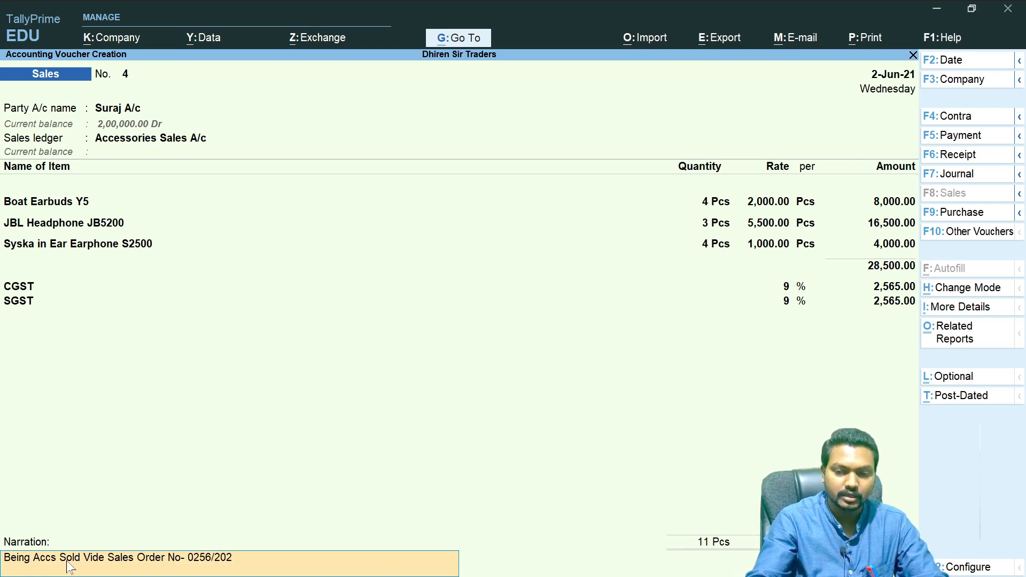
- Save the sales voucher with its narration and exit to the Gateway of Tally
key(Return)
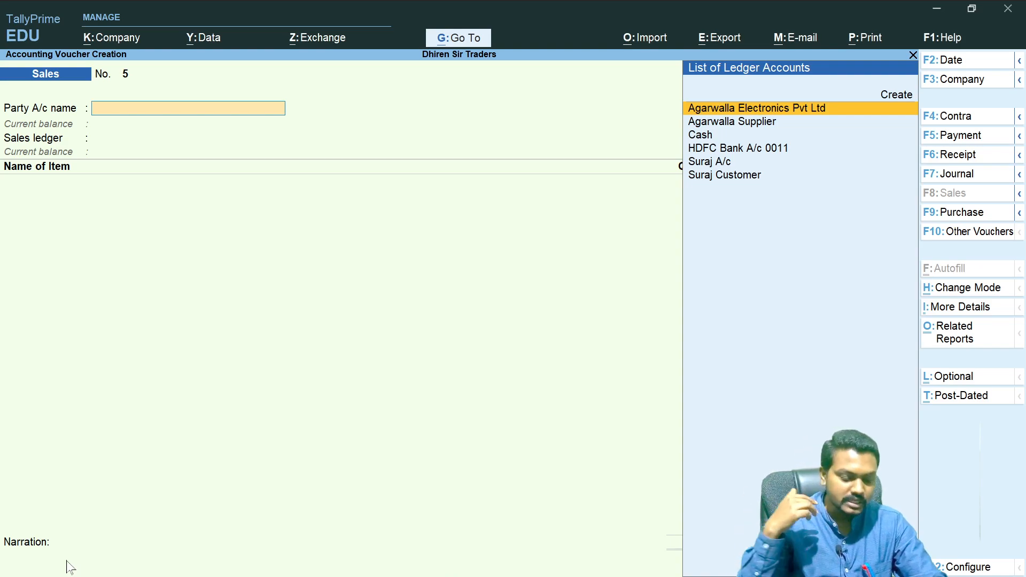
key(Escape)
key(Escape)
key(Escape)
key(Escape)
key(Escape)
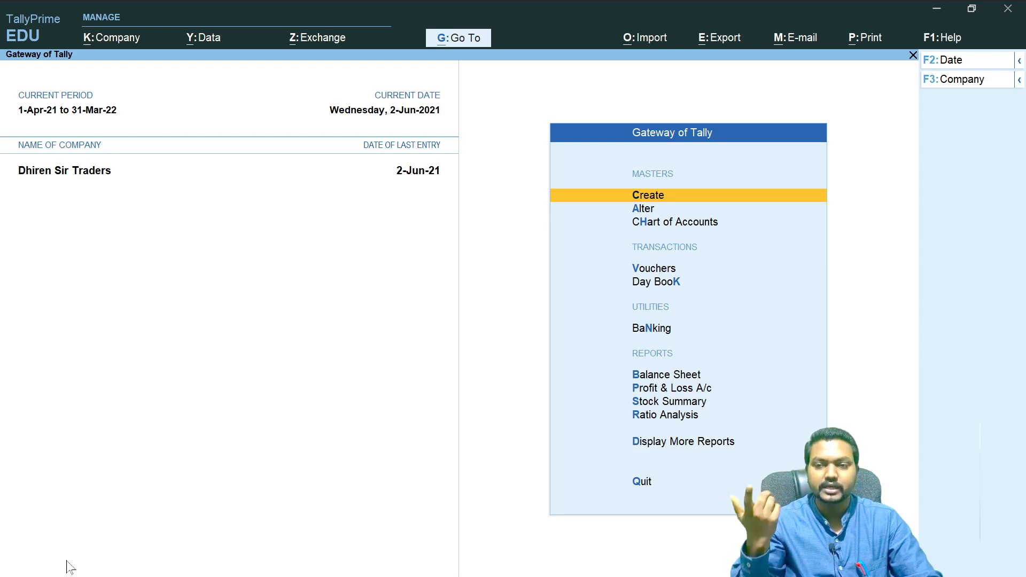
- Switch to the OneNote notes and strike through the sales order, delivery note, rejection in and sales steps of the flowchart
key(alt+Tab)
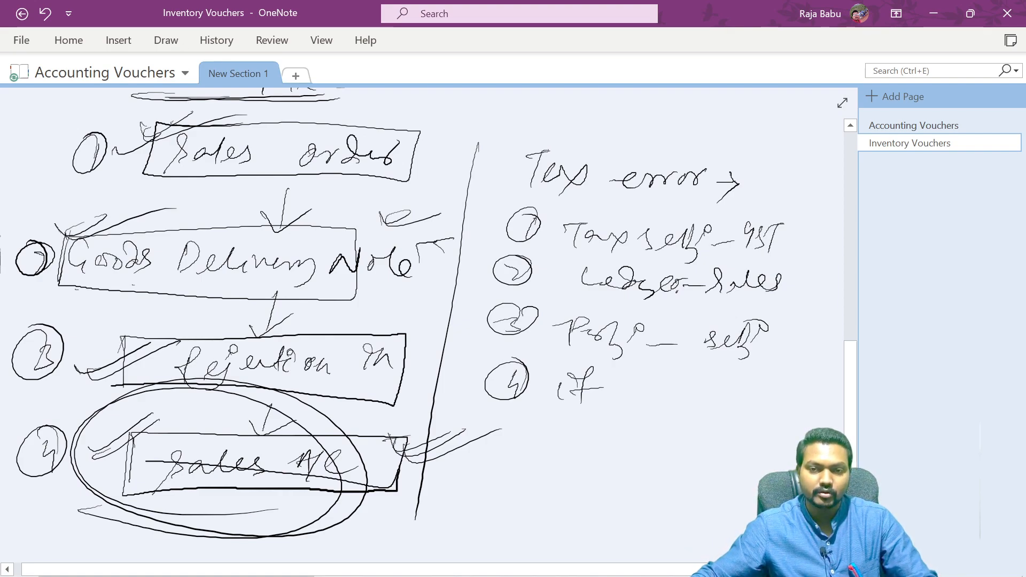
drag(152, 160, 235, 122)
drag(147, 147, 262, 99)
drag(65, 245, 148, 210)
drag(72, 244, 162, 210)
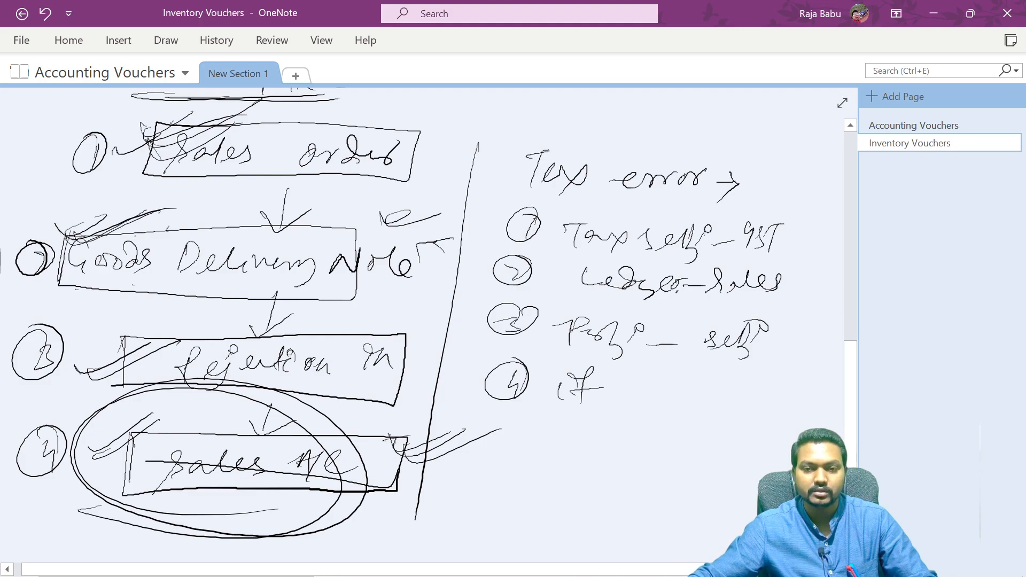
drag(100, 303, 289, 306)
drag(135, 295, 306, 293)
mouse_move(51, 361)
mouse_down()
mouse_move(147, 335)
mouse_move(190, 338)
mouse_up()
drag(42, 461, 167, 429)
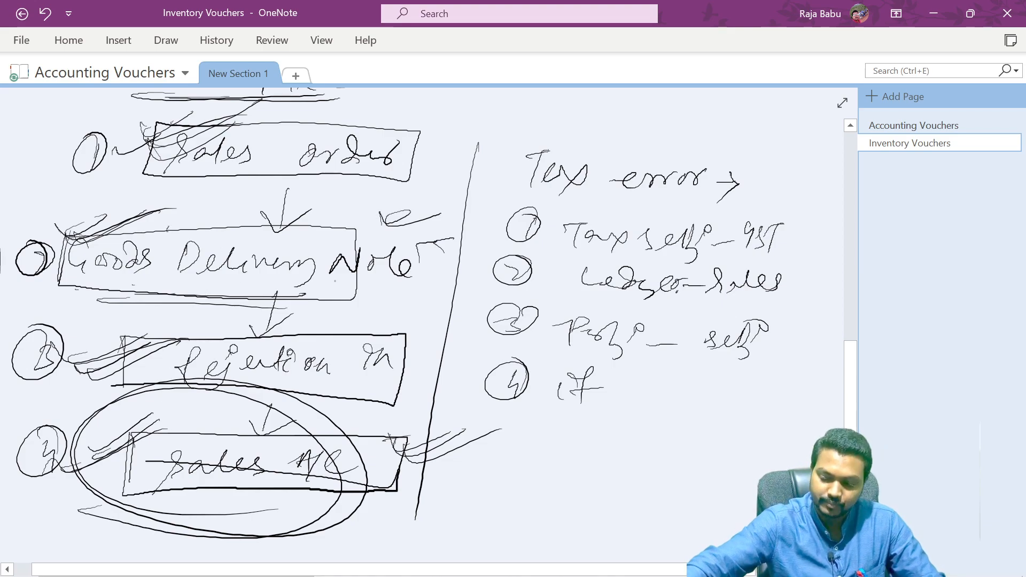
- Return to voucher entry and review the sales-related and inventory voucher types available, then exit back
key(alt+Tab)
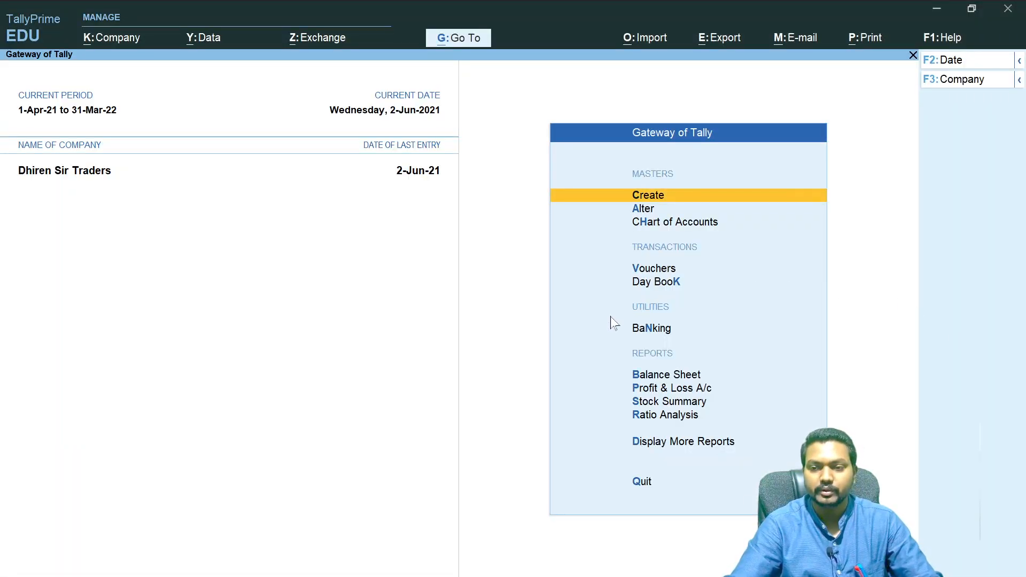
key(v)
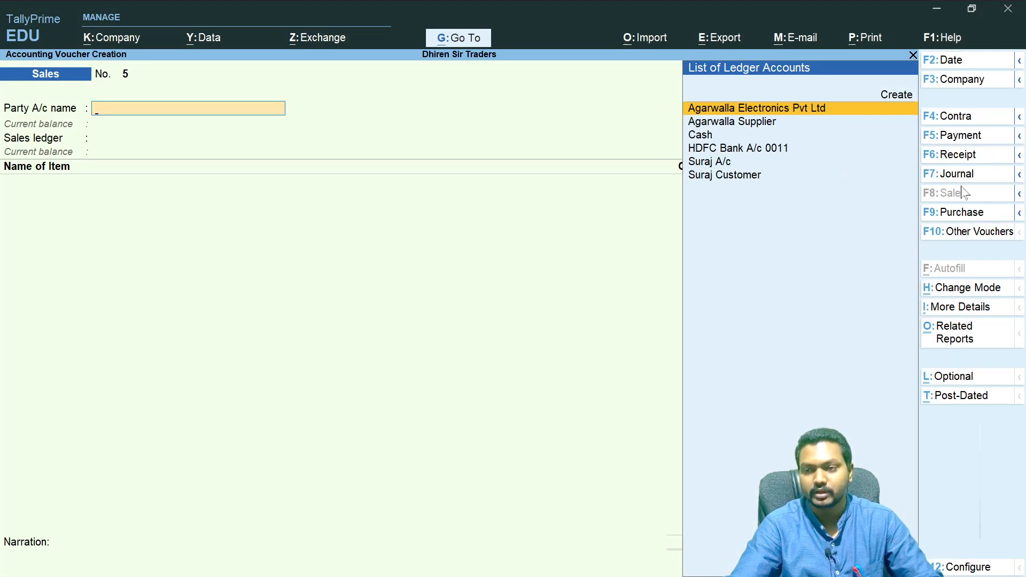
click(1019, 193)
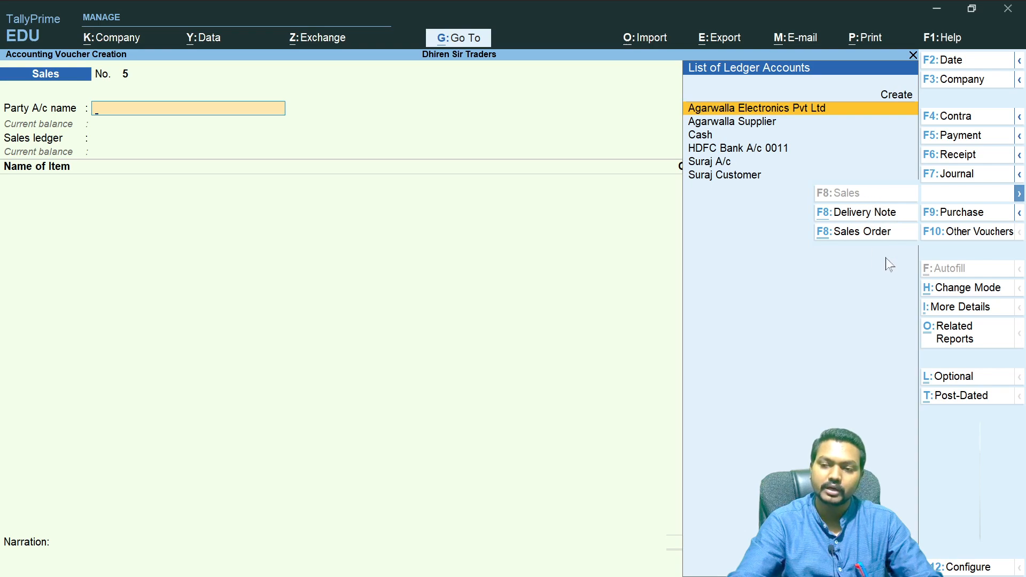
click(962, 234)
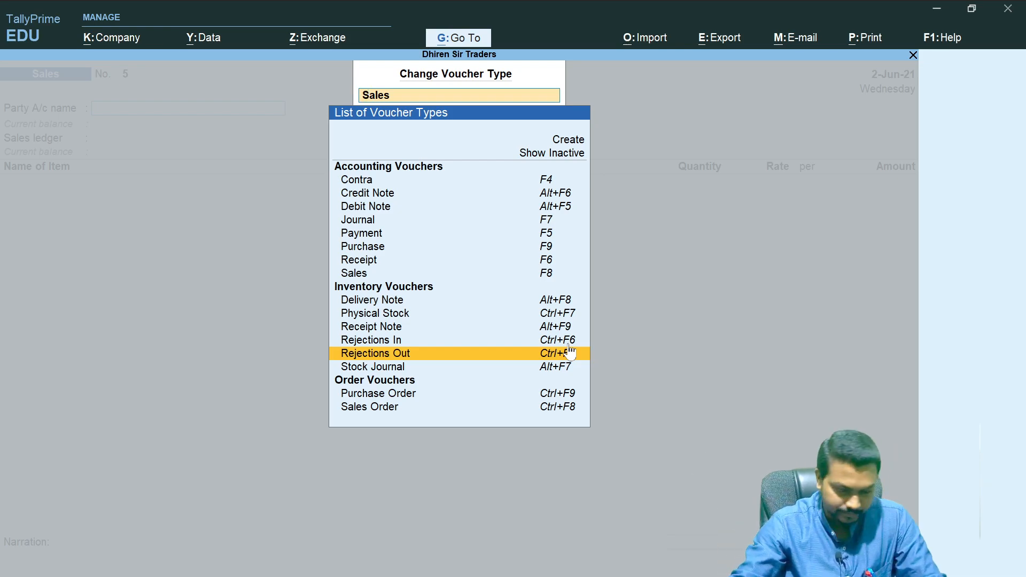
key(Escape)
key(Escape)
key(Escape)
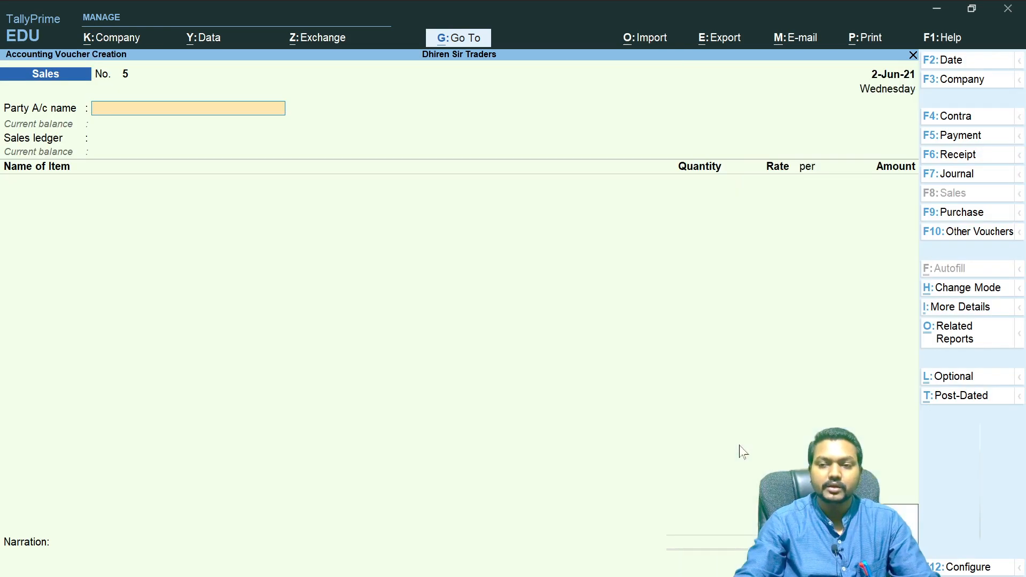
key(Escape)
key(Escape)
key(Escape)
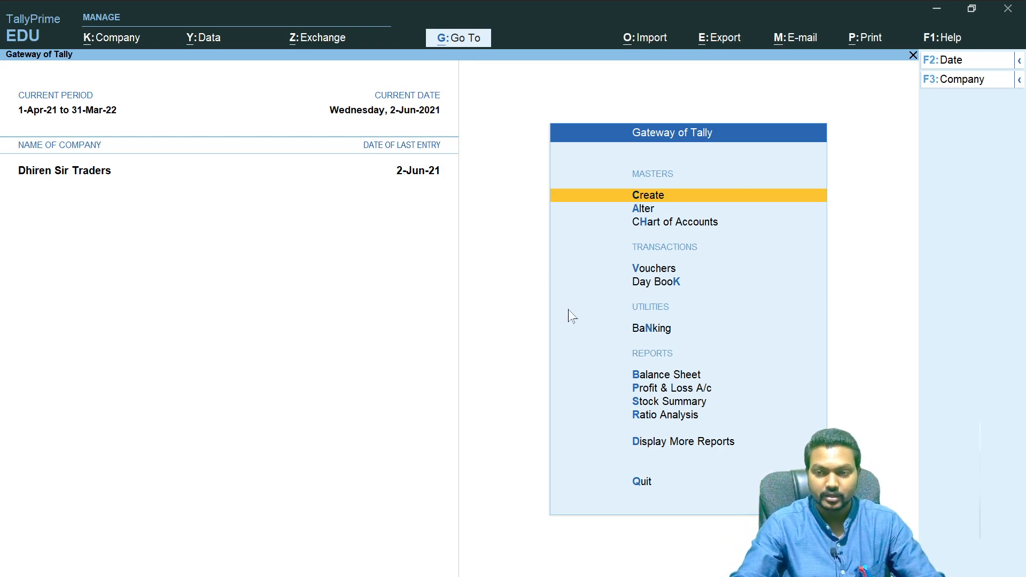
- Open the Day Book to review the vouchers recorded for the day
click(667, 287)
key(Return)
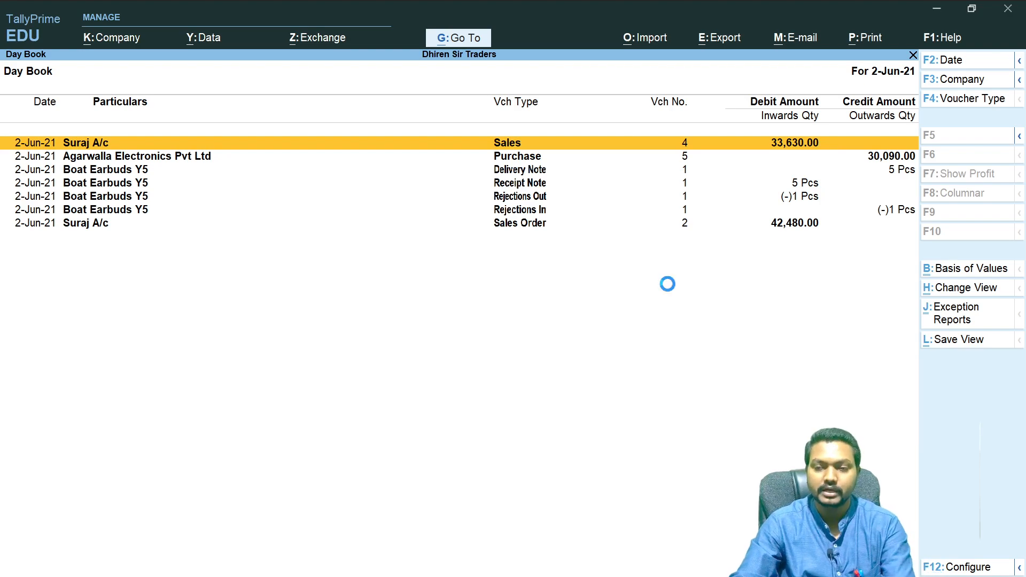
key(Escape)
key(Escape)
key(y)
key(Escape)
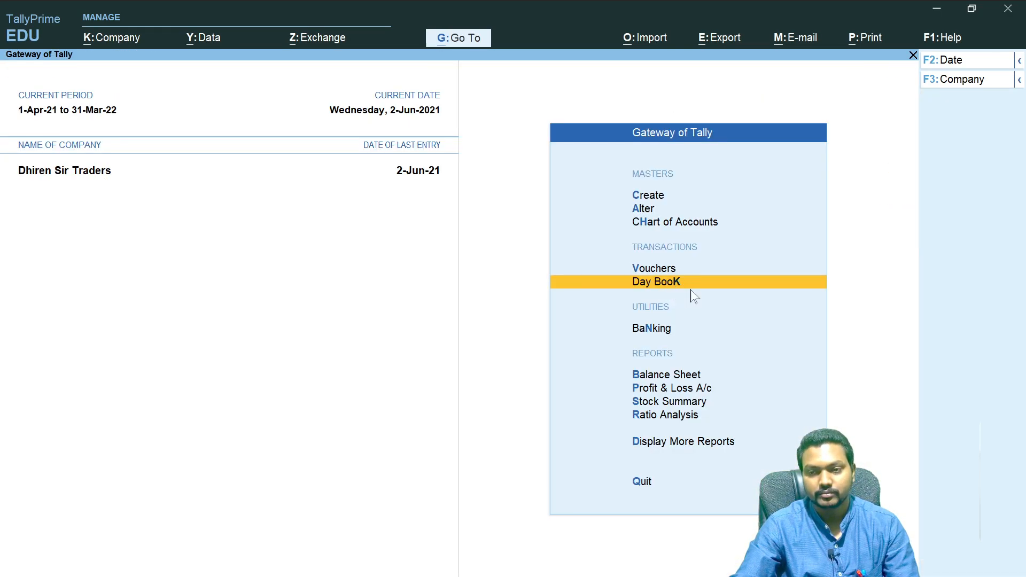
- Open sales voucher 4 from the Day Book and preview it zoomed in as a tax invoice
click(665, 286)
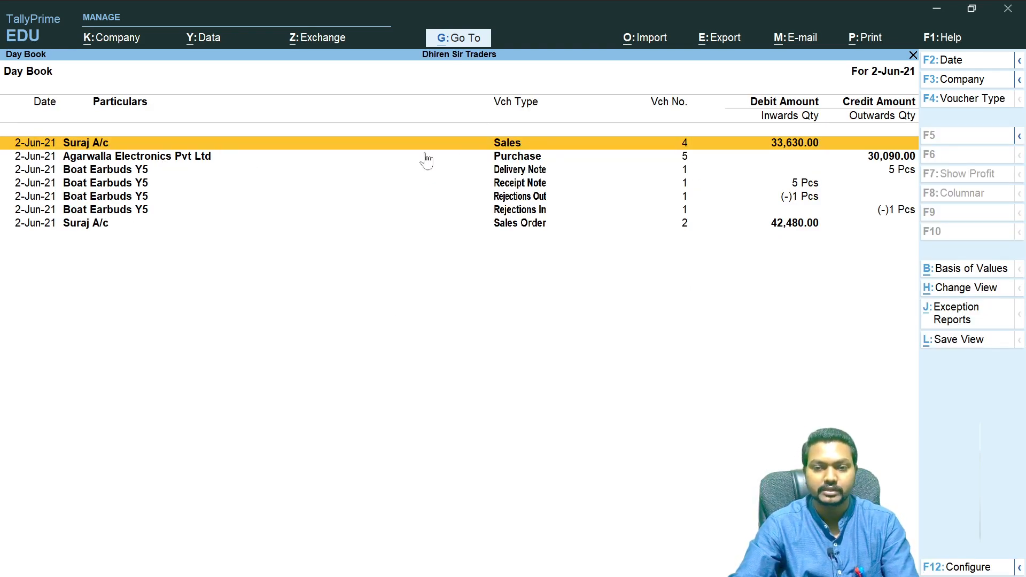
click(455, 148)
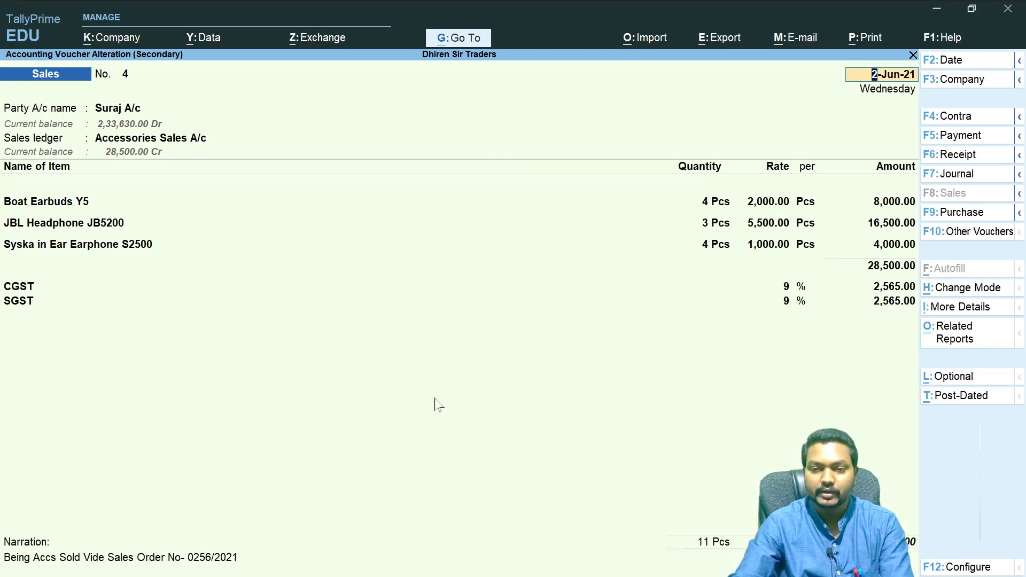
click(859, 37)
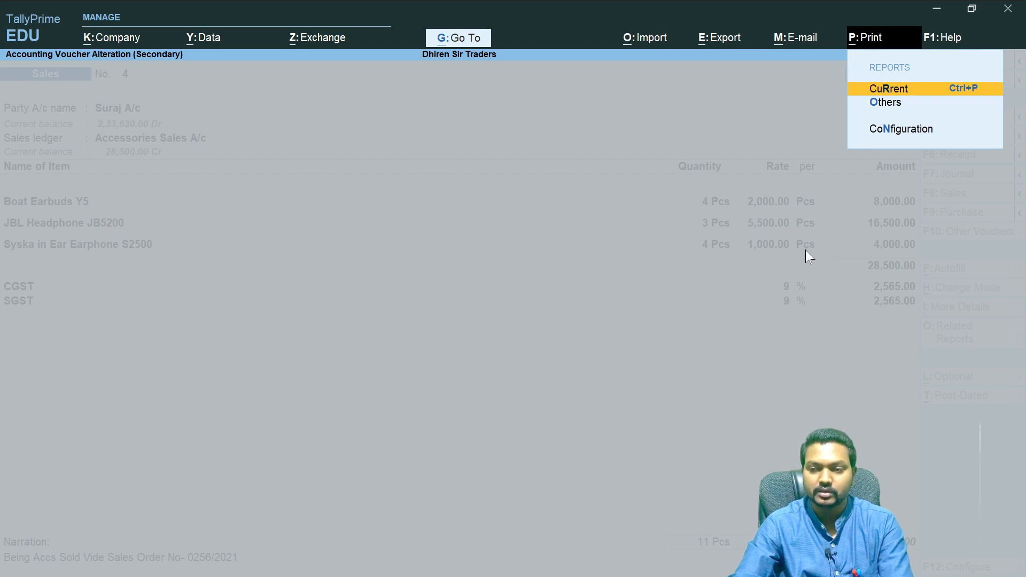
key(Return)
click(560, 386)
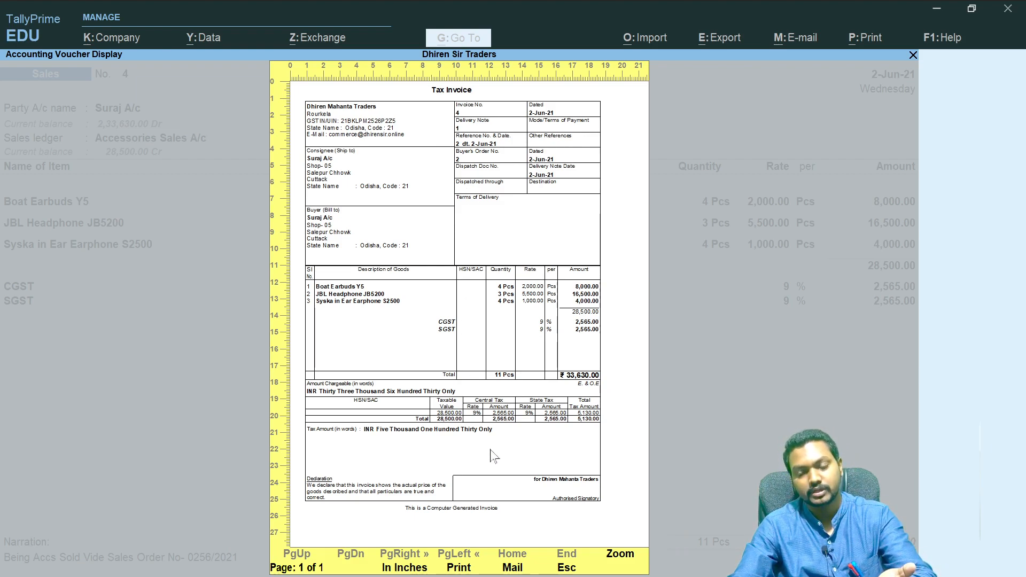
click(619, 556)
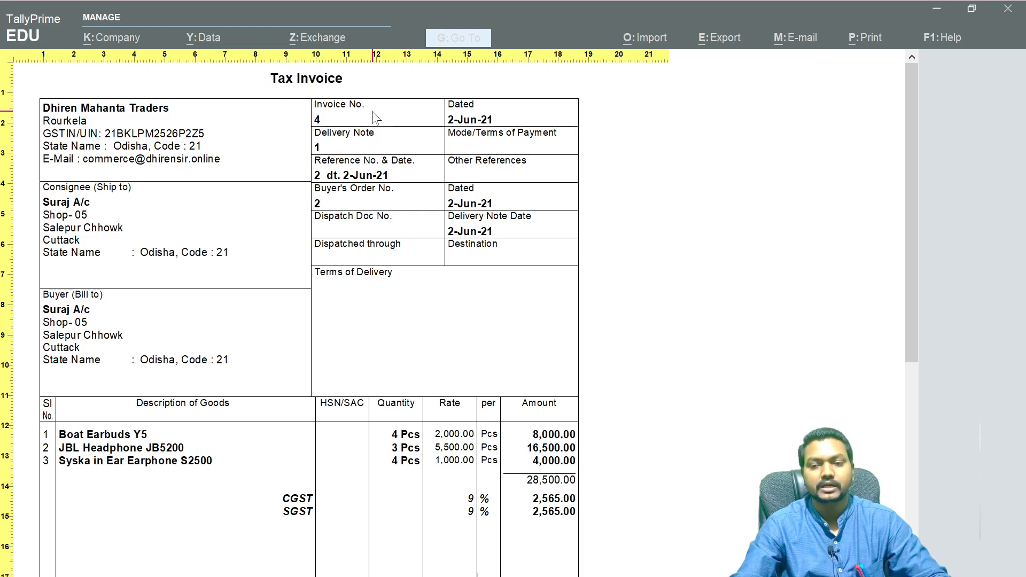
- Scroll through the tax invoice preview to examine the items, taxes and totals, then zoom back out
scroll(432, 246, down, 1)
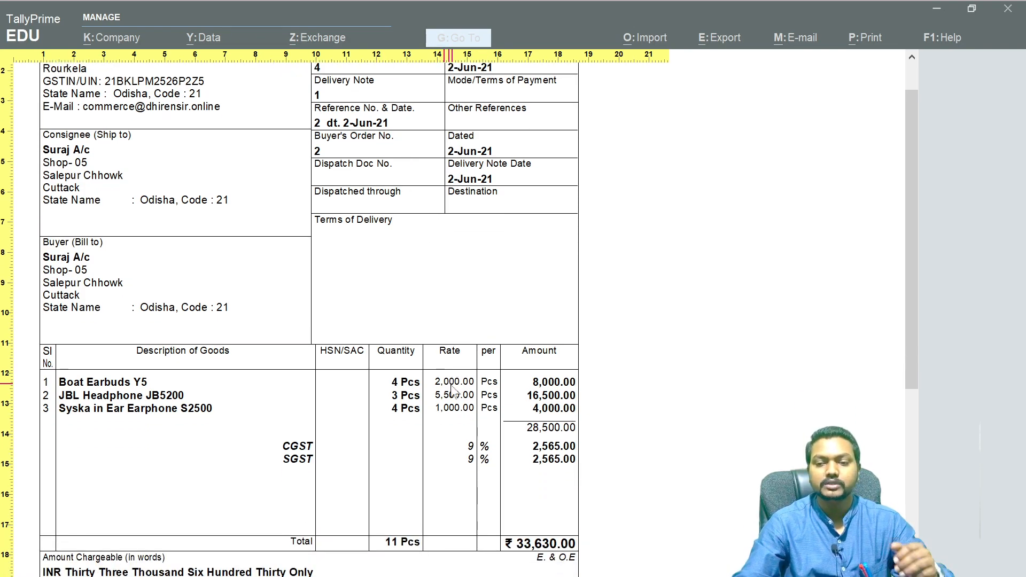
scroll(424, 434, down, 3)
scroll(424, 434, down, 1)
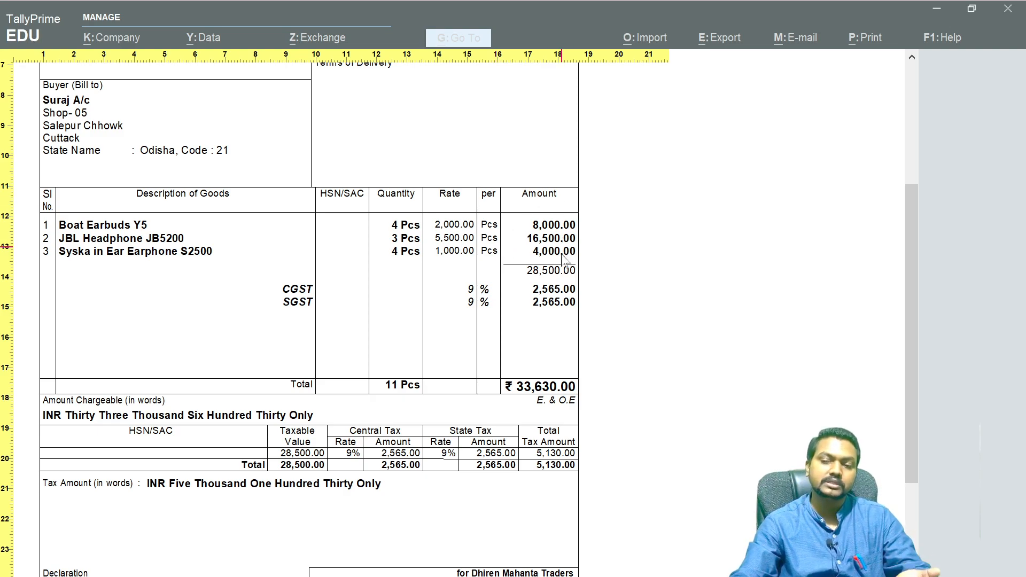
scroll(582, 298, down, 3)
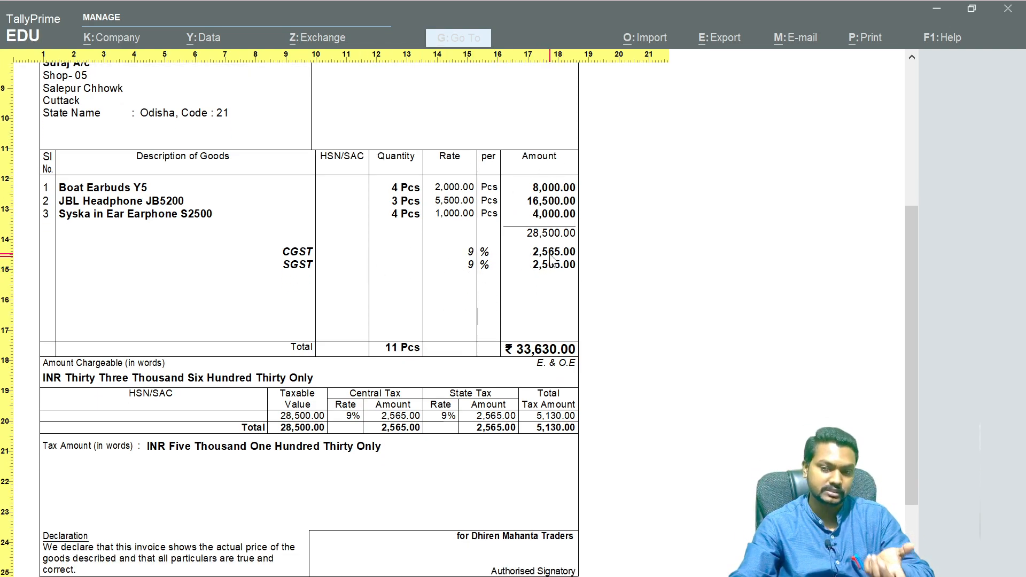
scroll(556, 344, down, 2)
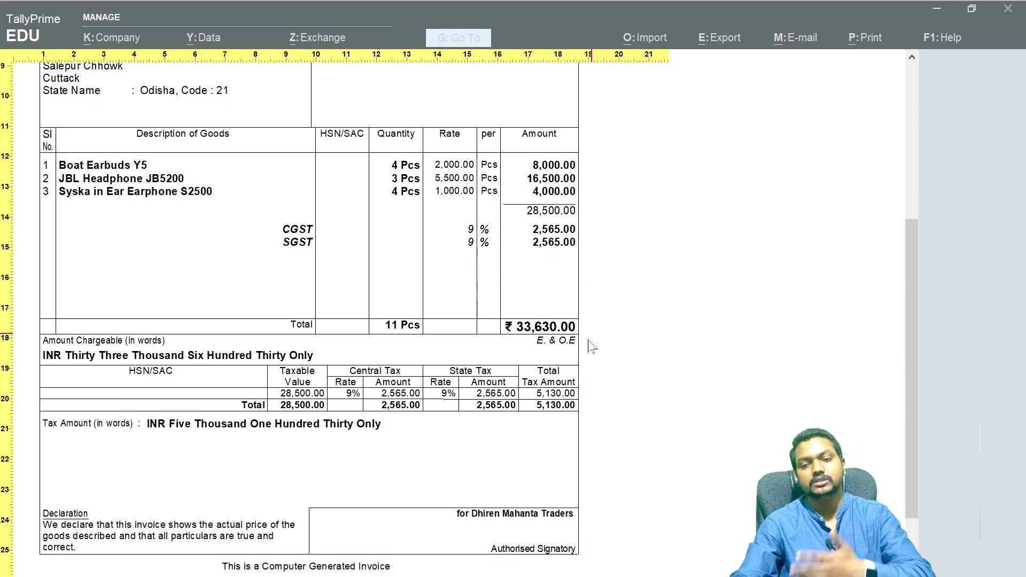
scroll(593, 336, down, 5)
scroll(164, 350, down, 1)
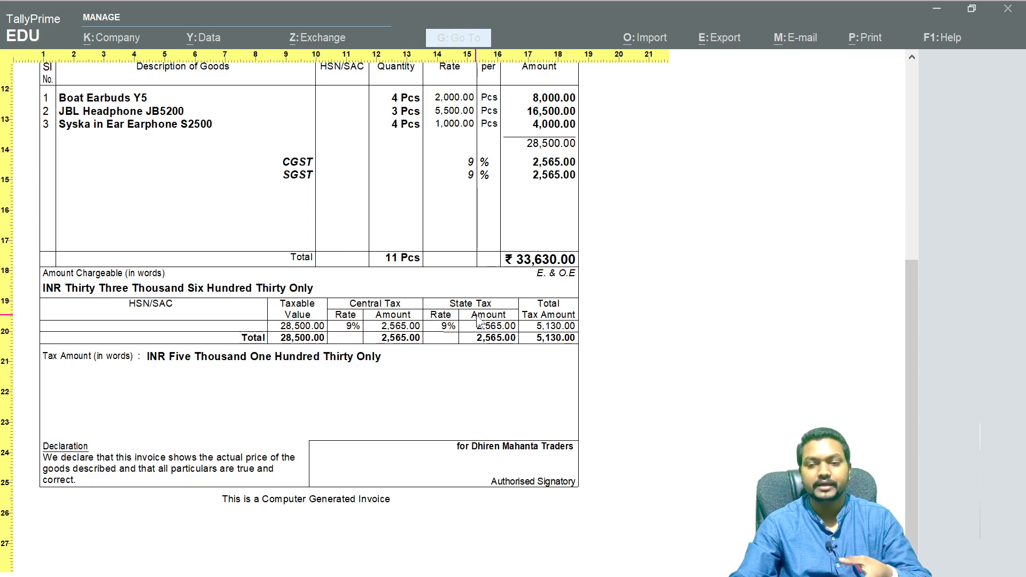
scroll(536, 390, down, 1)
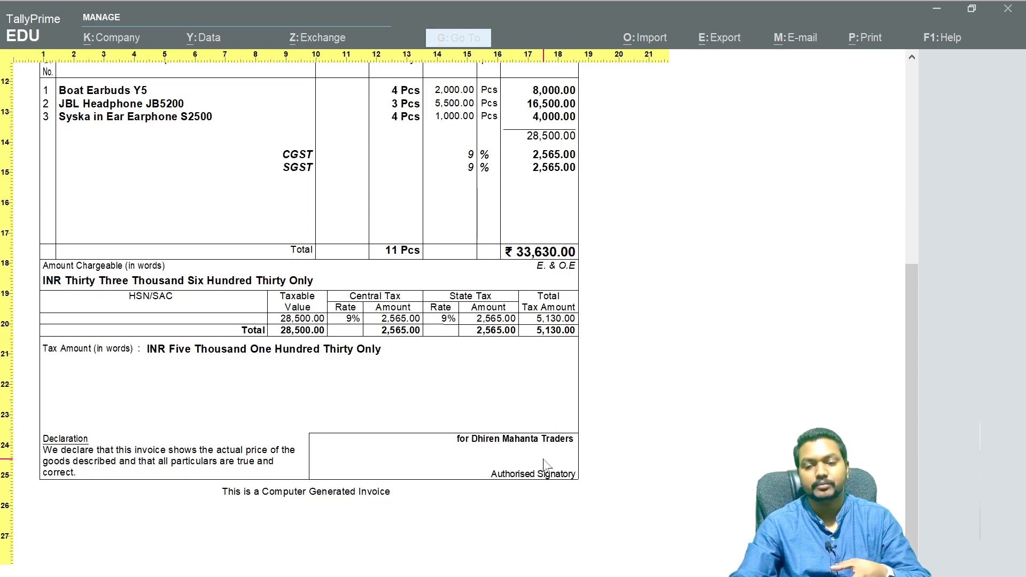
scroll(532, 469, up, 10)
scroll(531, 468, up, 11)
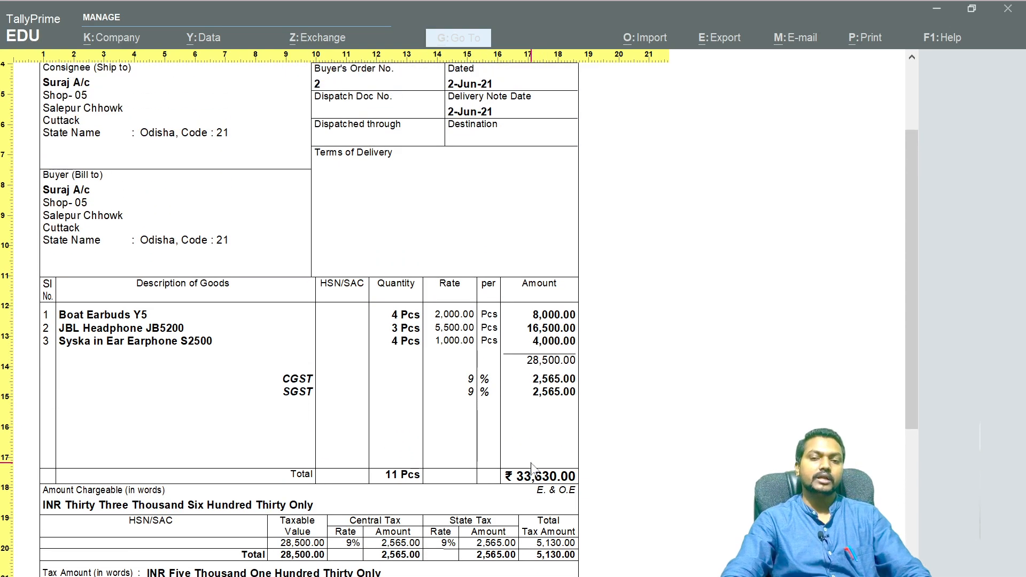
key(alt+z)
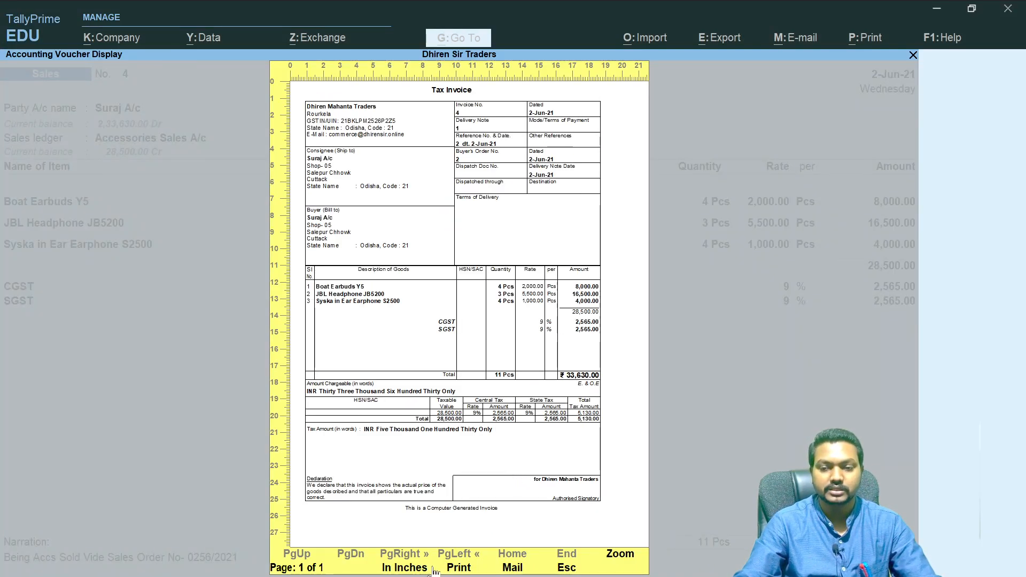
- Open the print dialog, preview the invoice, and open the e-mail option before cancelling it
key(alt+p)
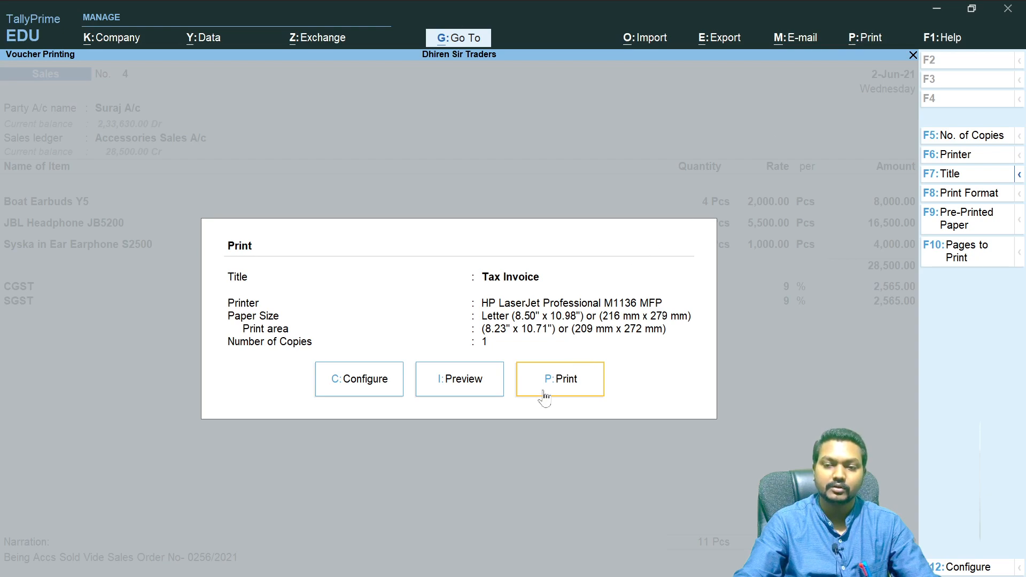
click(463, 386)
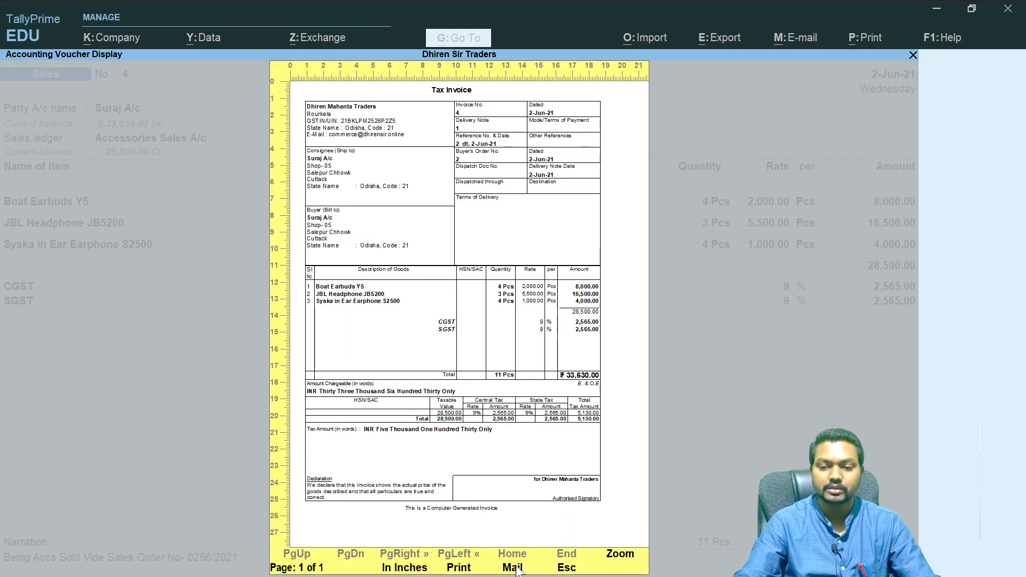
click(526, 569)
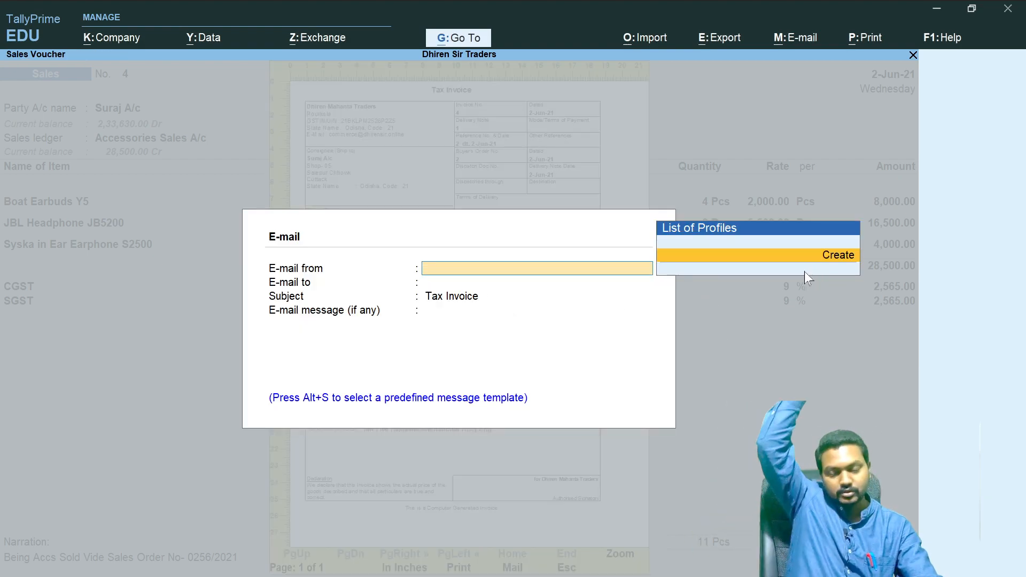
key(Escape)
key(Escape)
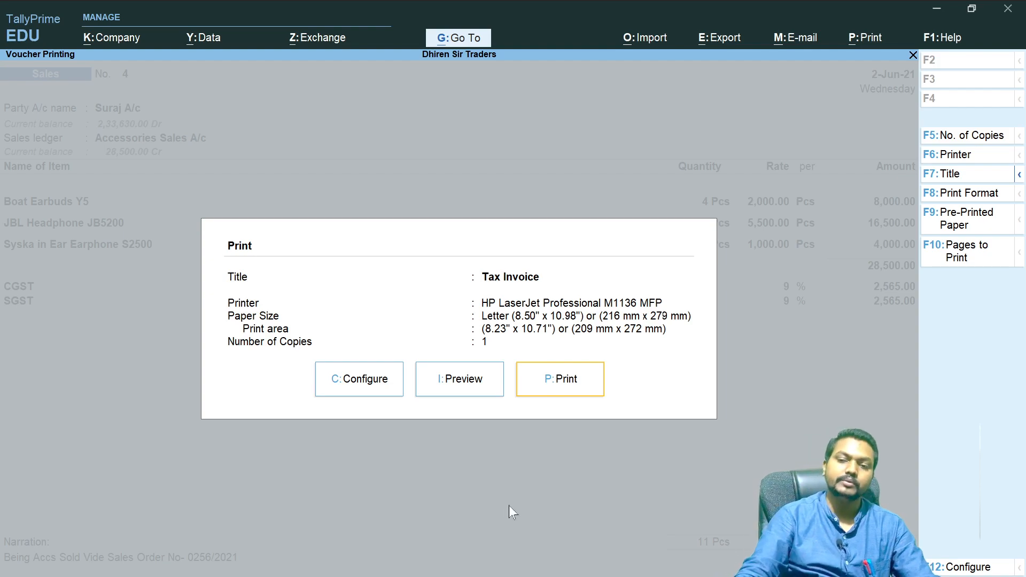
- Print the sales tax invoice and quit the voucher without altering it
click(567, 389)
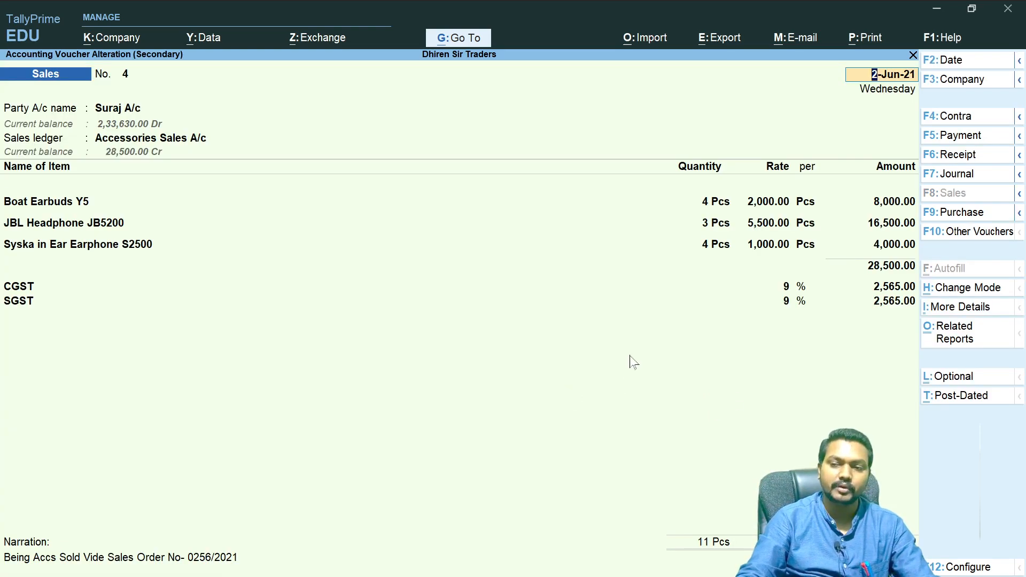
key(Escape)
key(Escape)
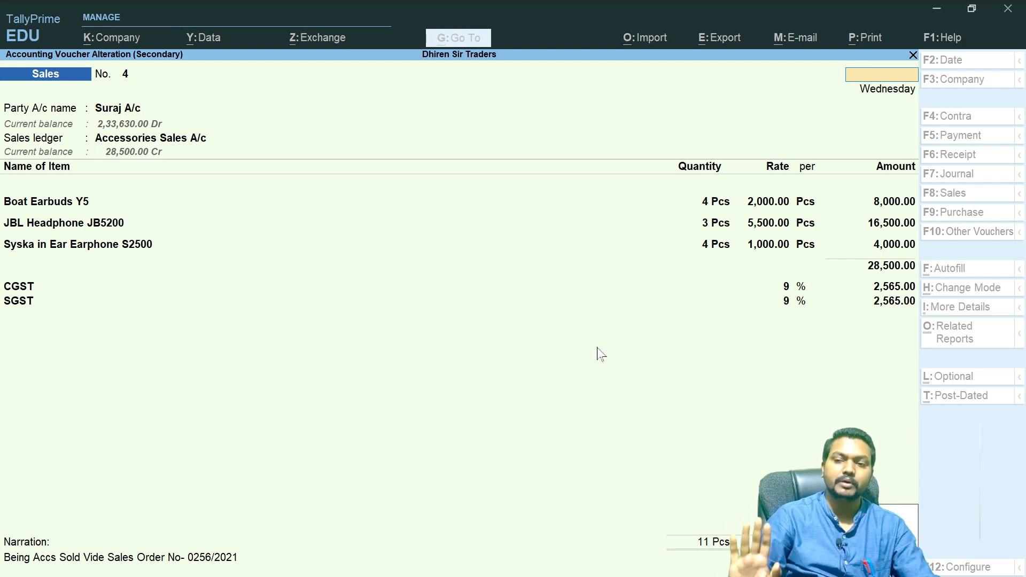
key(y)
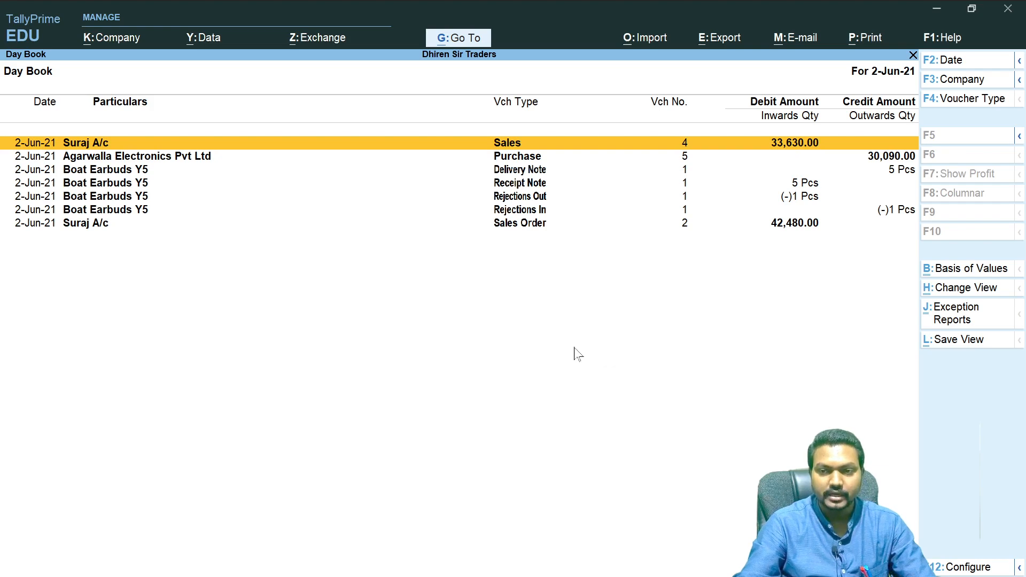
- Highlight the purchase voucher in the Day Book and exit to the Gateway of Tally
click(505, 159)
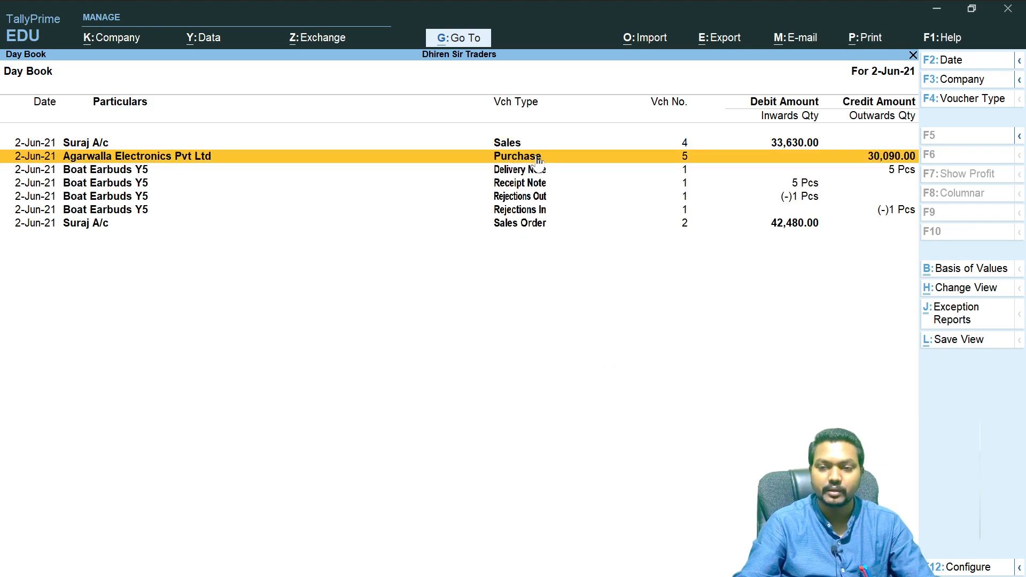
key(Escape)
key(Up)
key(Up)
key(Up)
key(Up)
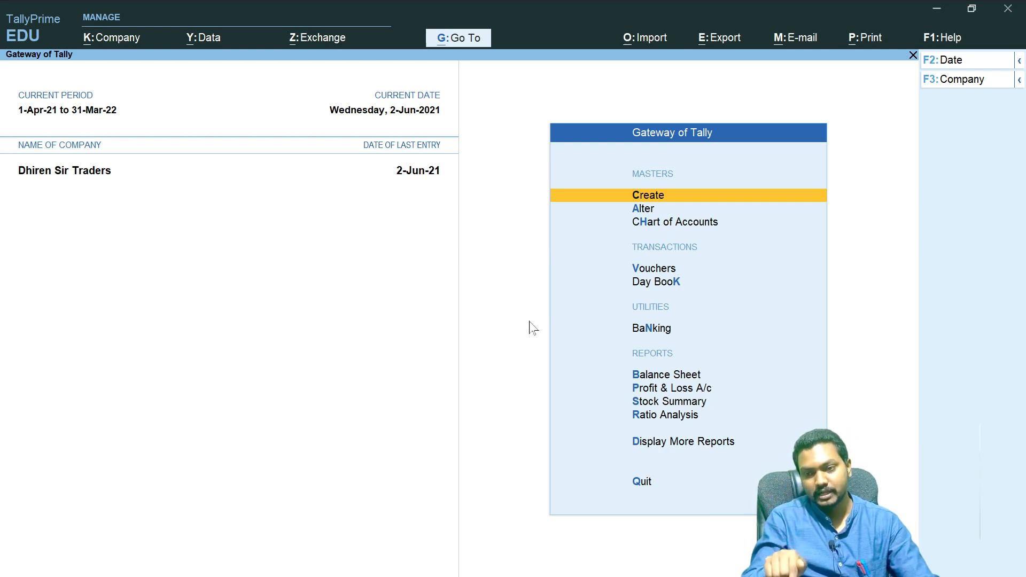
- Open the Sales Register from Account Books and step through its monthly sales totals
click(701, 444)
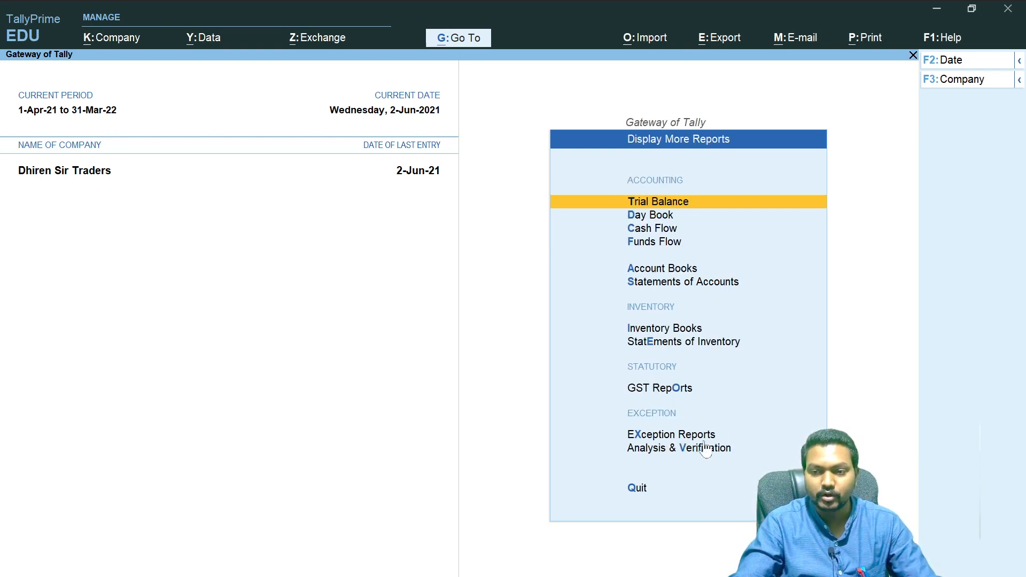
click(641, 269)
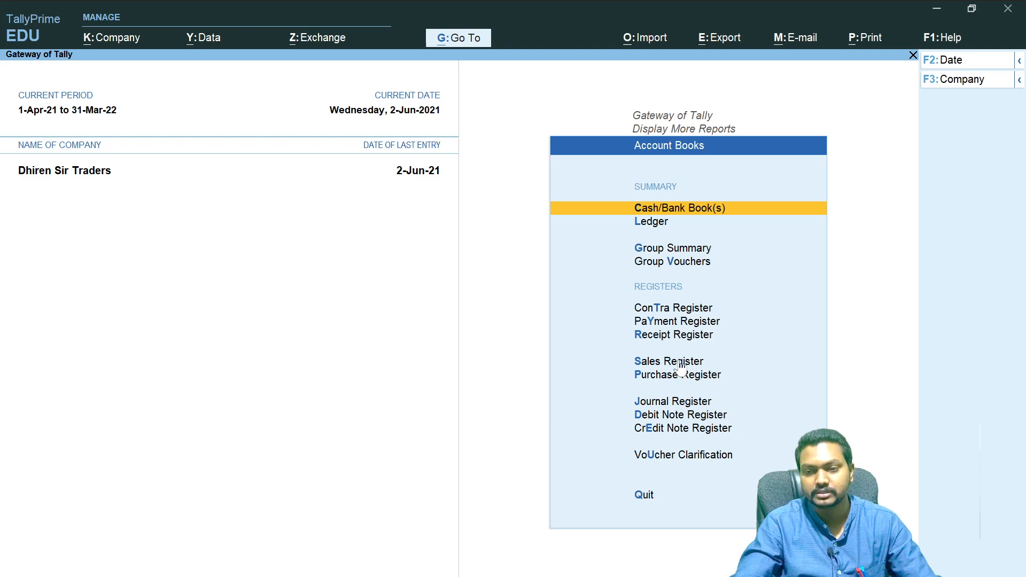
click(793, 365)
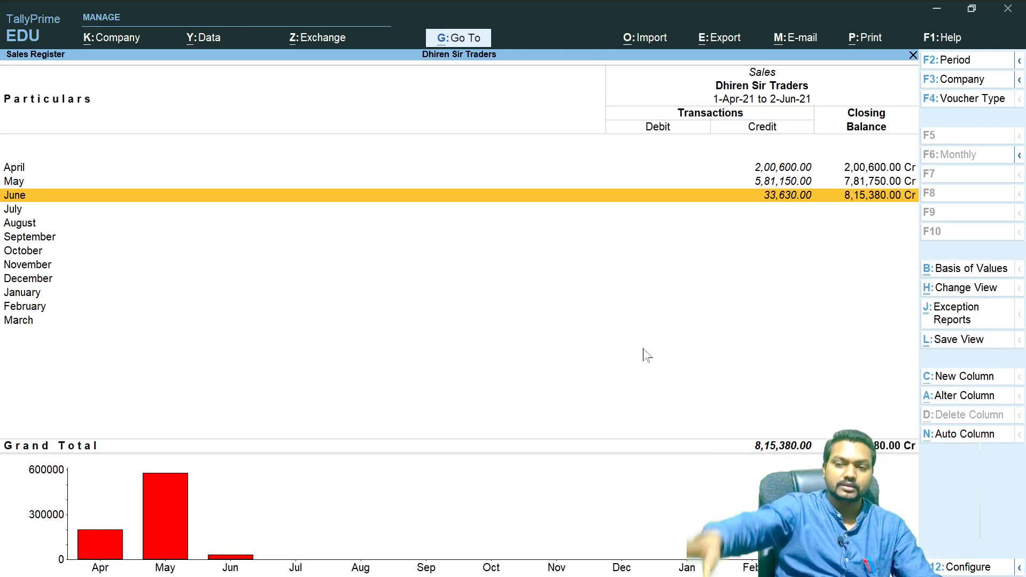
key(Up)
key(Up)
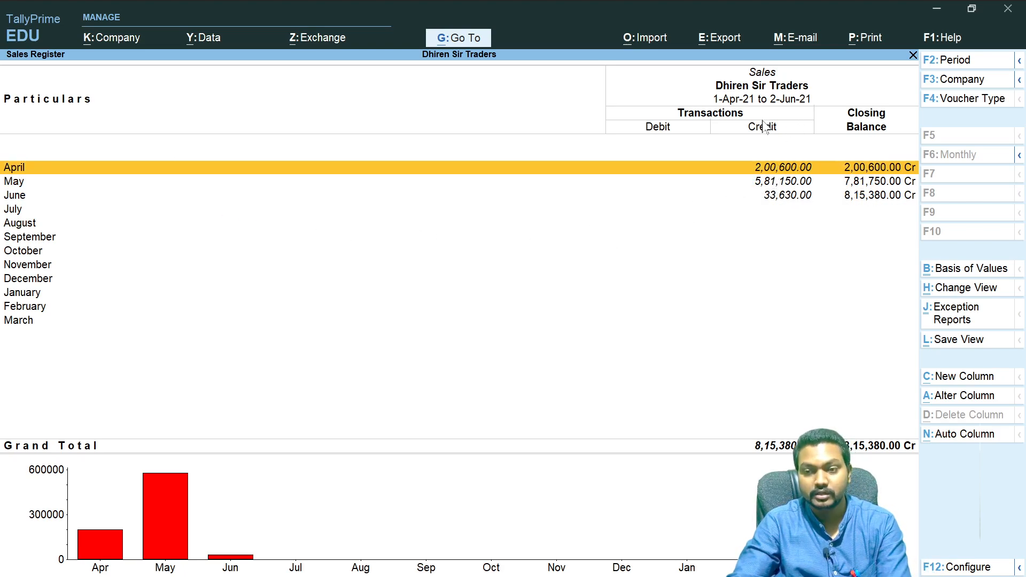
click(780, 184)
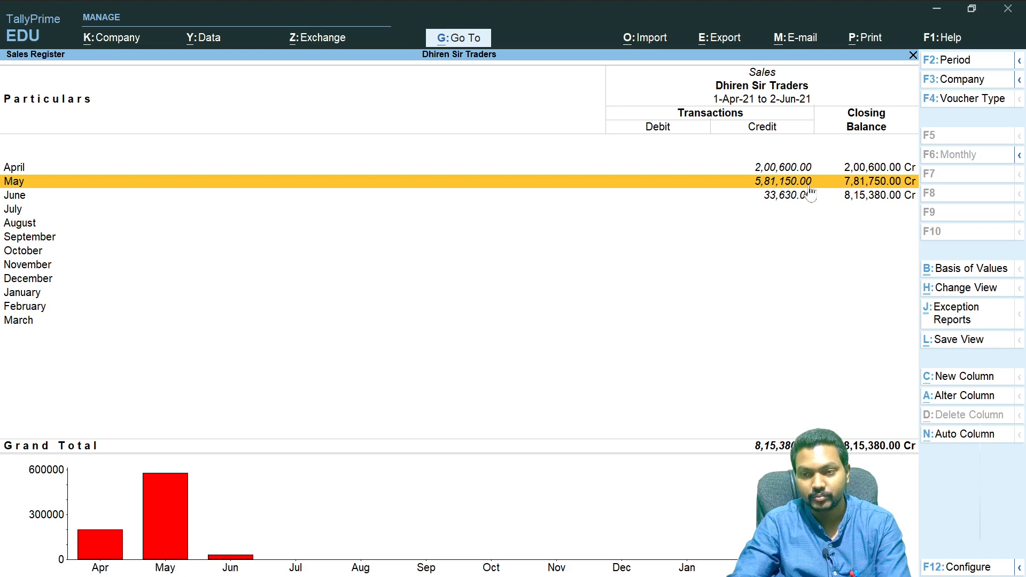
click(785, 198)
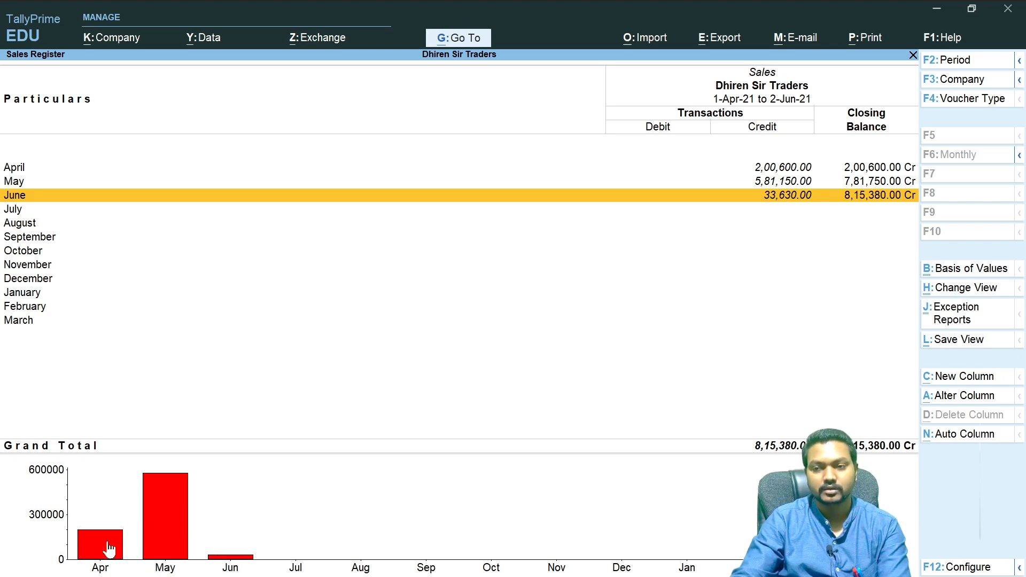
click(770, 168)
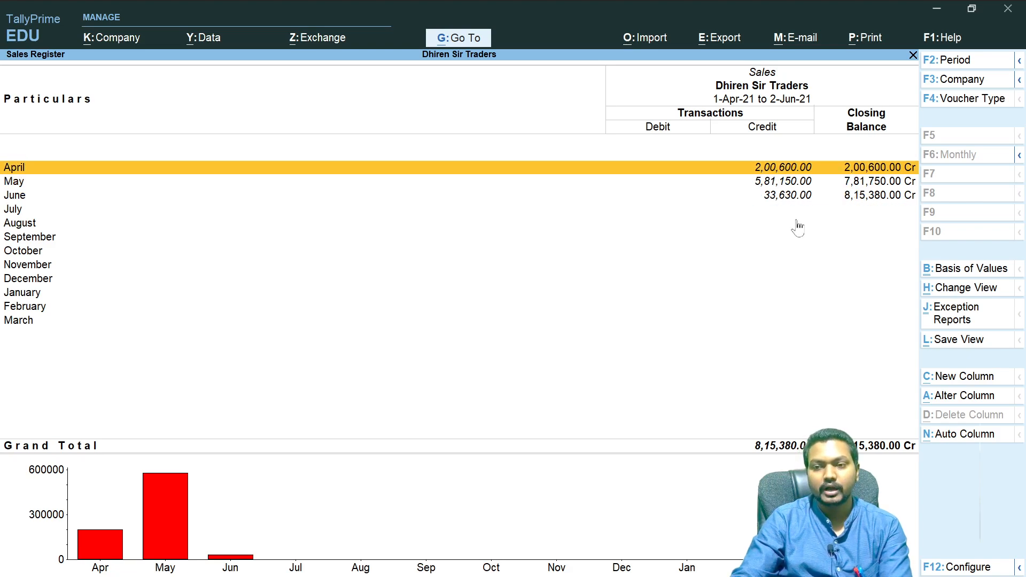
- Open the April list of sales vouchers, view sales voucher No. 1, and return to the Sales Register
key(Return)
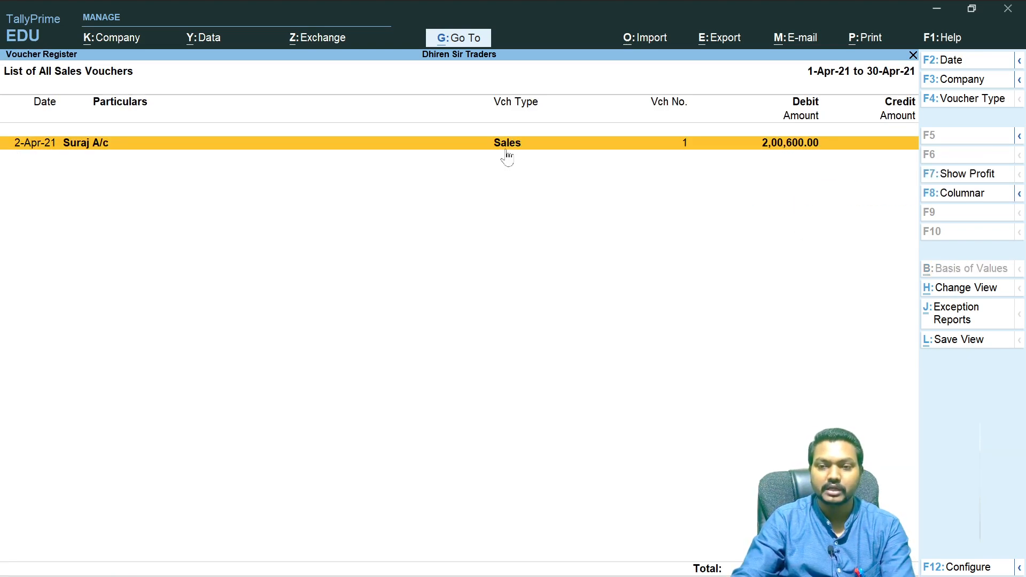
click(595, 144)
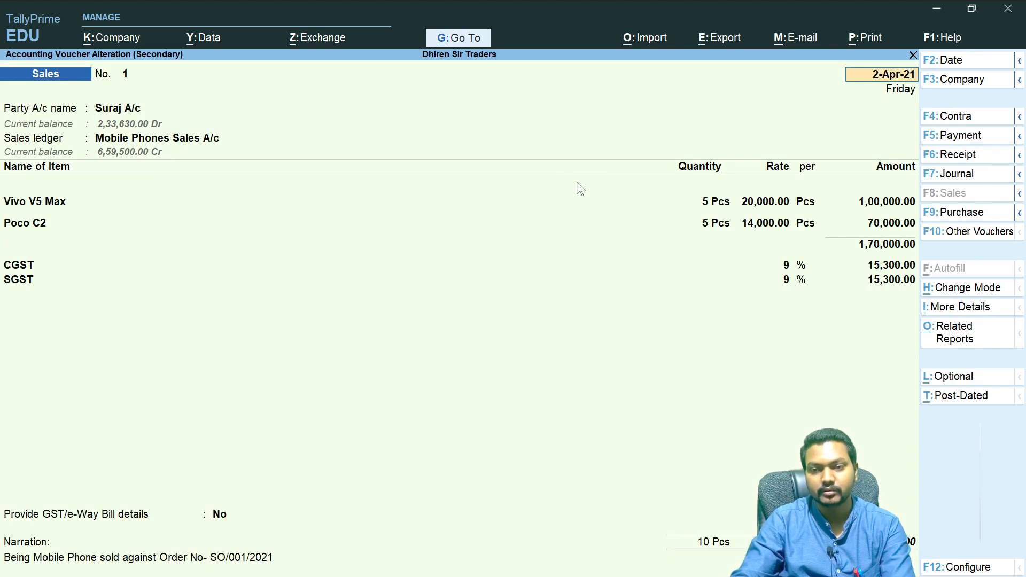
key(Escape)
key(Escape)
key(Escape)
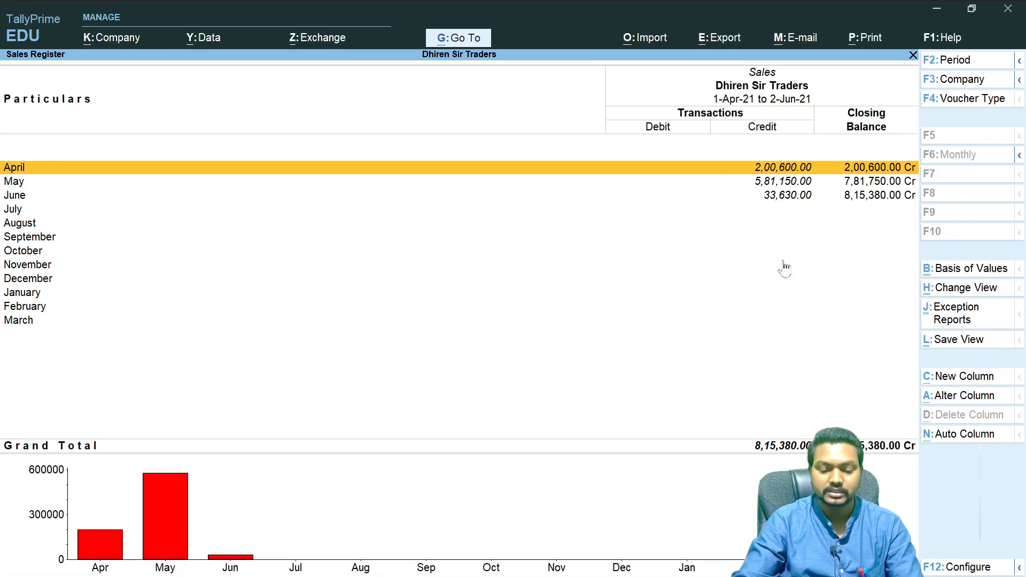
- Open the May sales vouchers, view sales voucher No. 2, and exit back to the Gateway of Tally
key(Down)
key(Return)
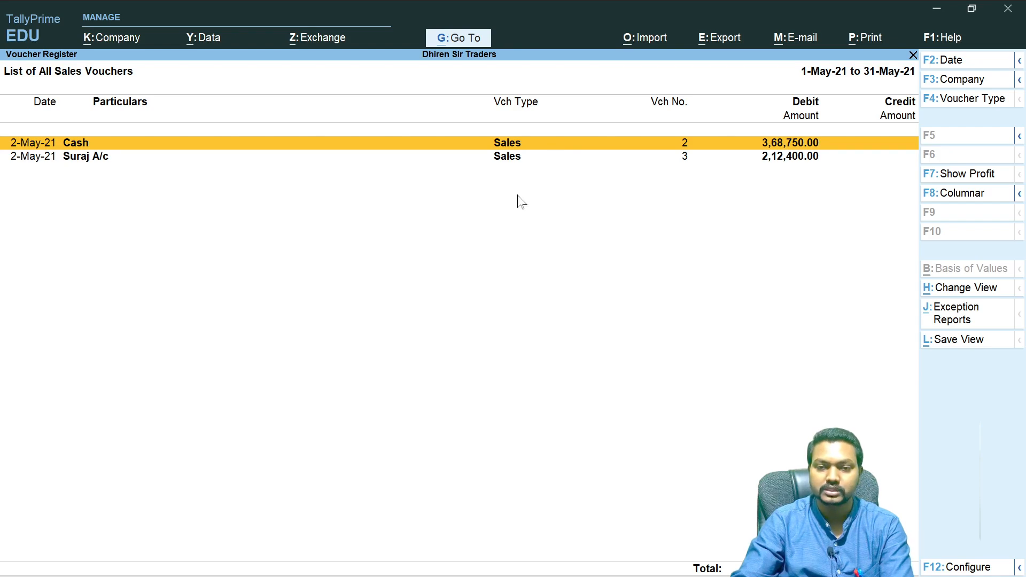
key(Return)
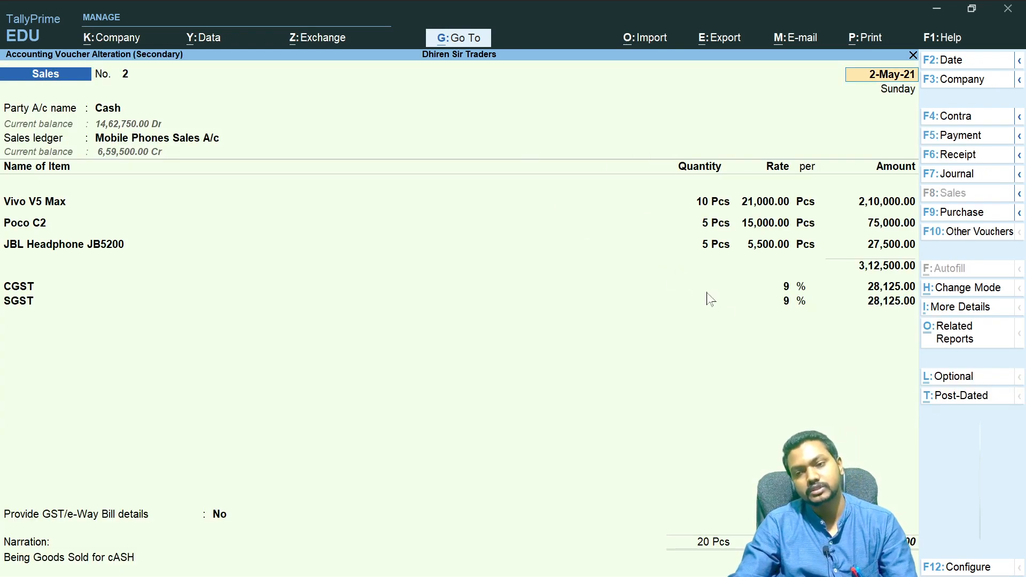
key(Escape)
key(Escape)
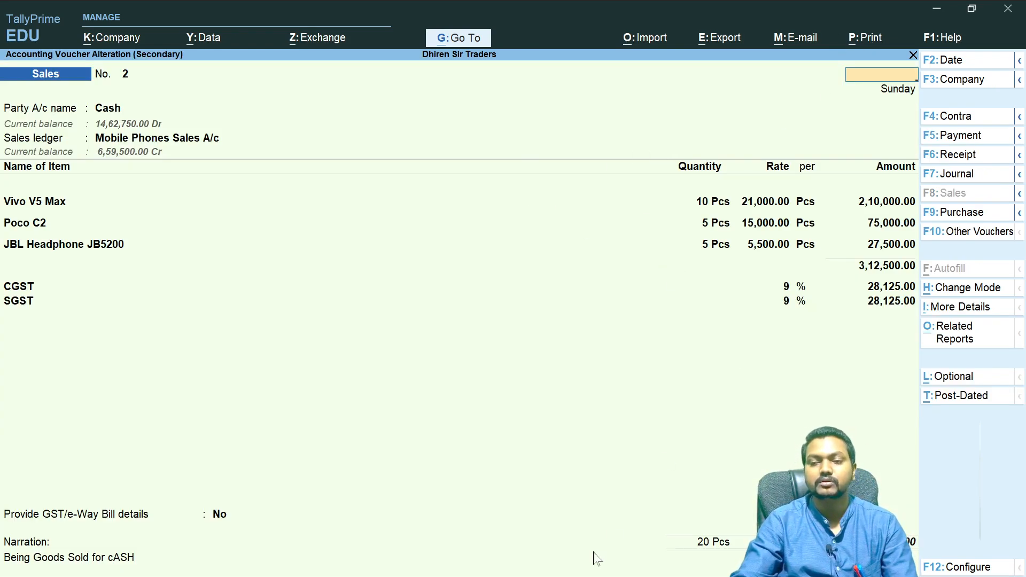
key(Escape)
key(Escape)
key(Escape)
key(Escape)
key(Escape)
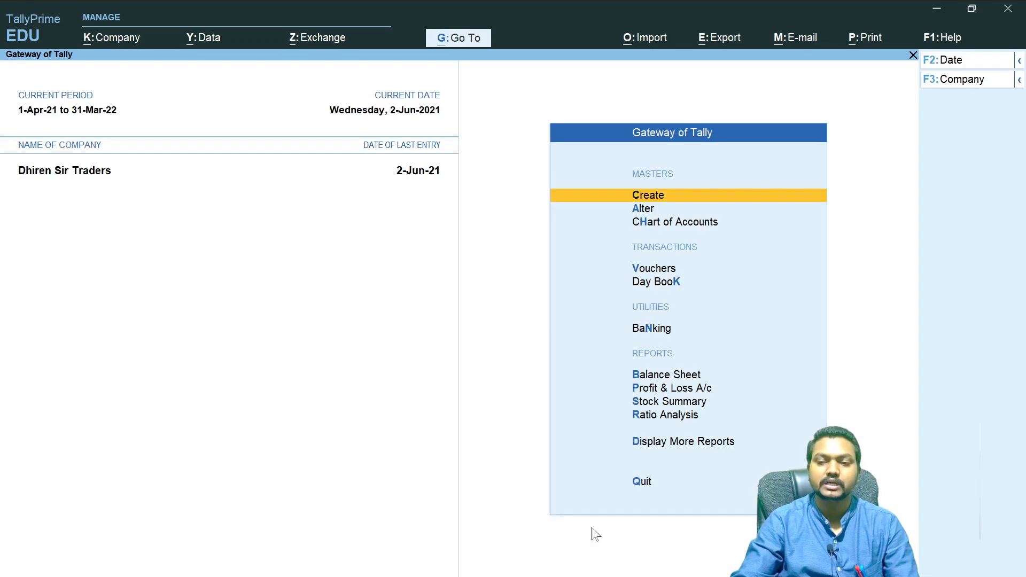
- Open the Purchase Register from Account Books and step through its monthly purchase totals
key(d)
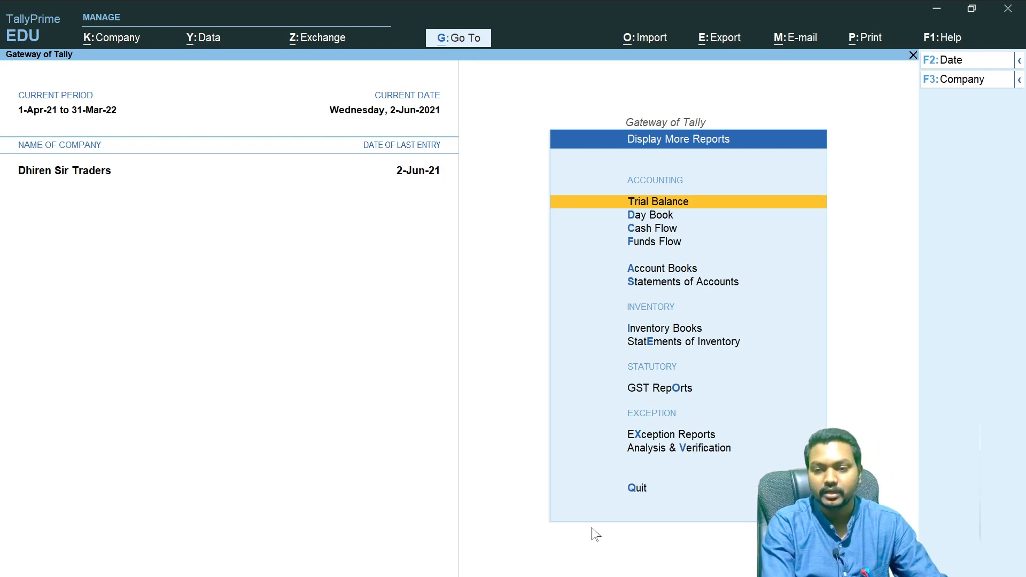
key(a)
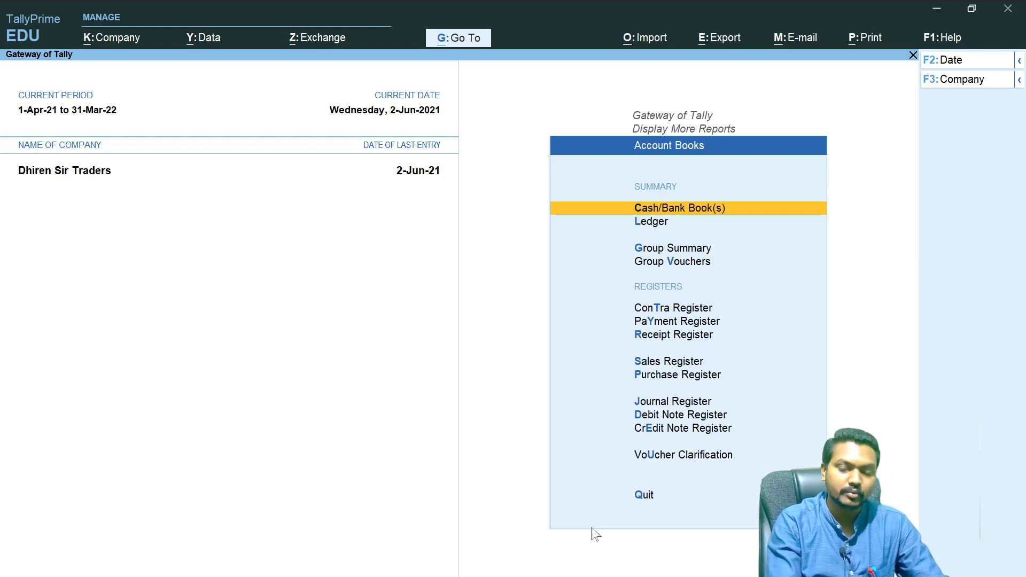
key(p)
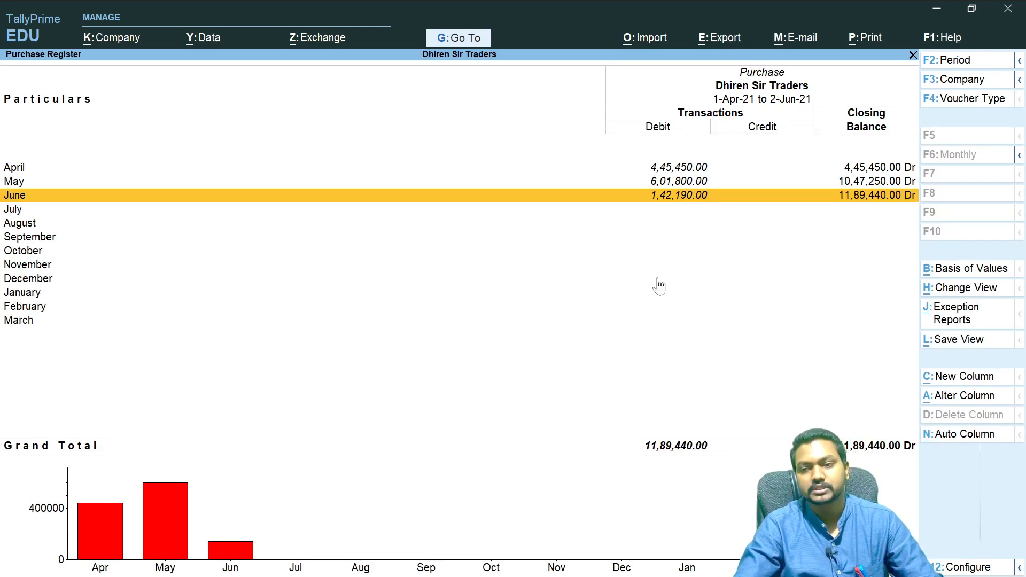
click(654, 169)
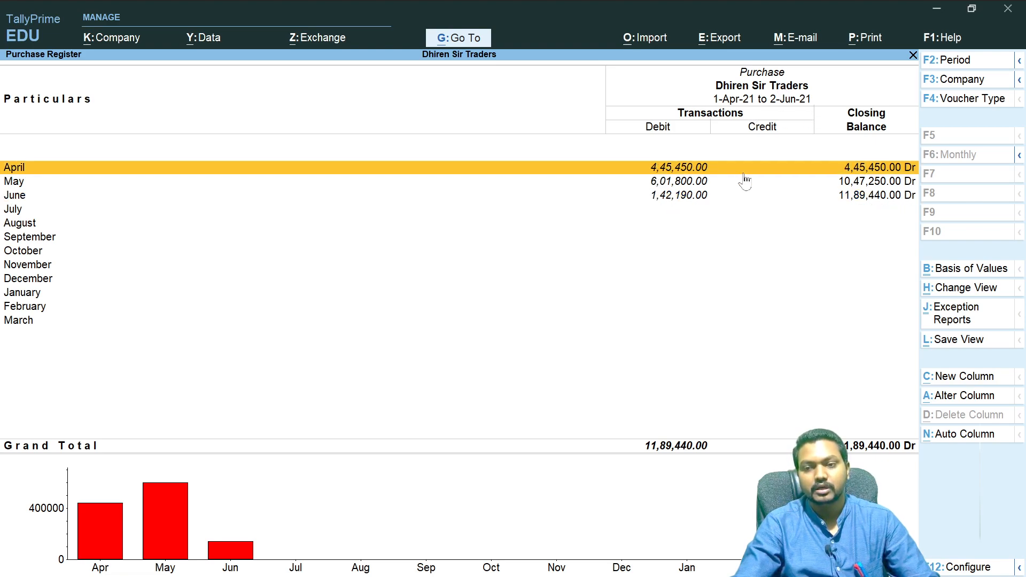
click(678, 183)
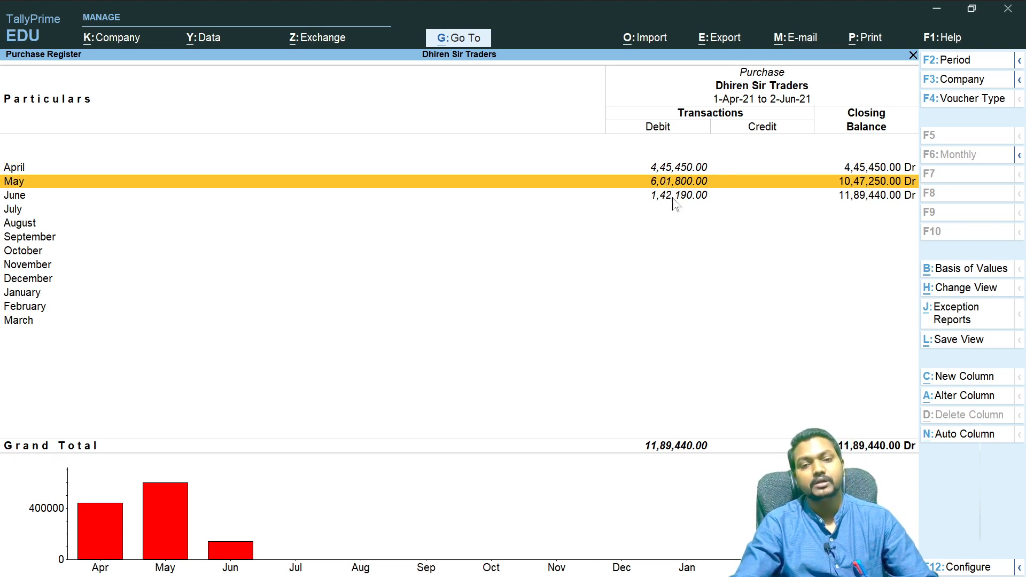
click(674, 207)
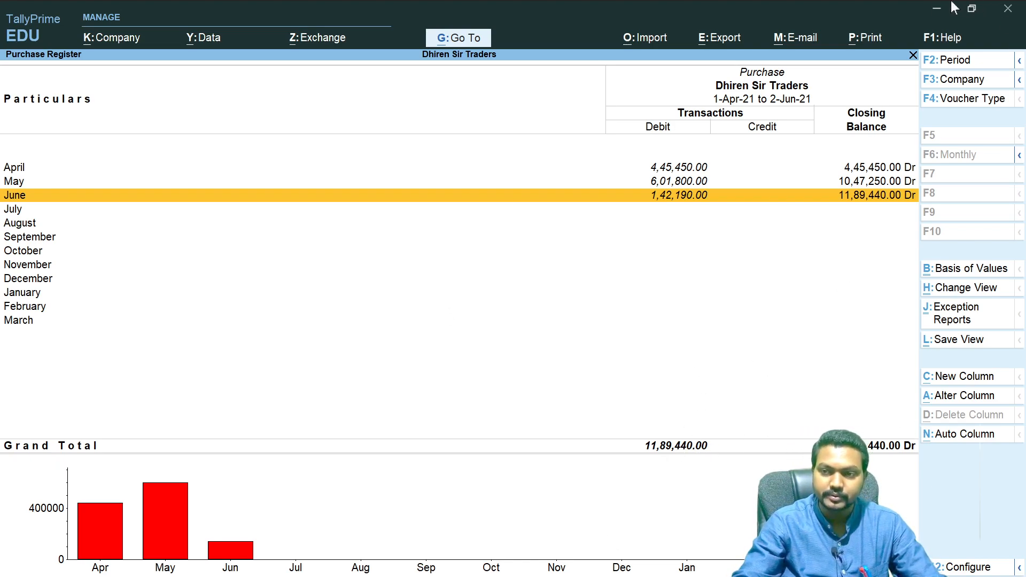
- Preview the Purchase Register printout, then close the print dialog and return to the Gateway of Tally
click(863, 37)
key(Return)
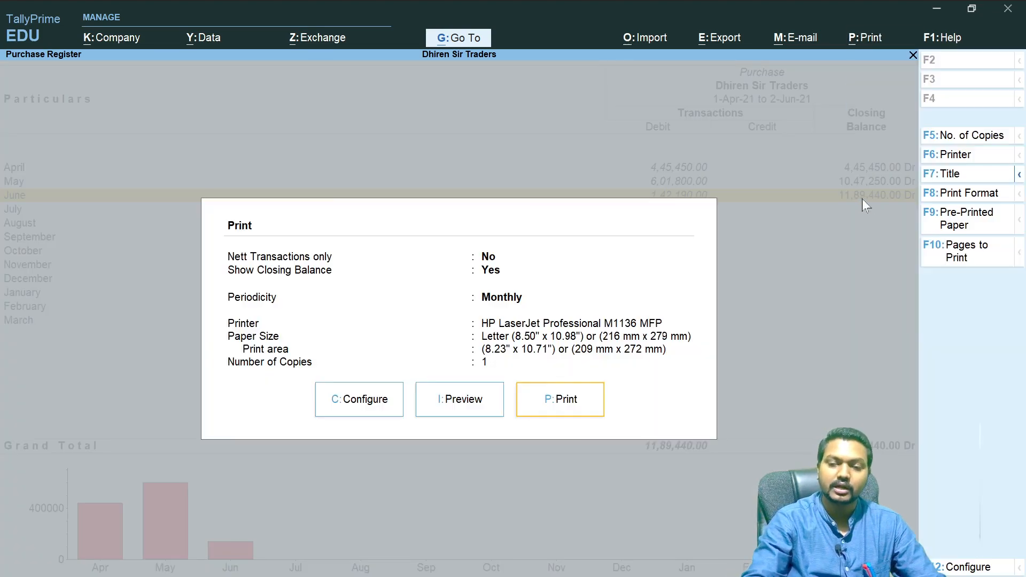
click(449, 400)
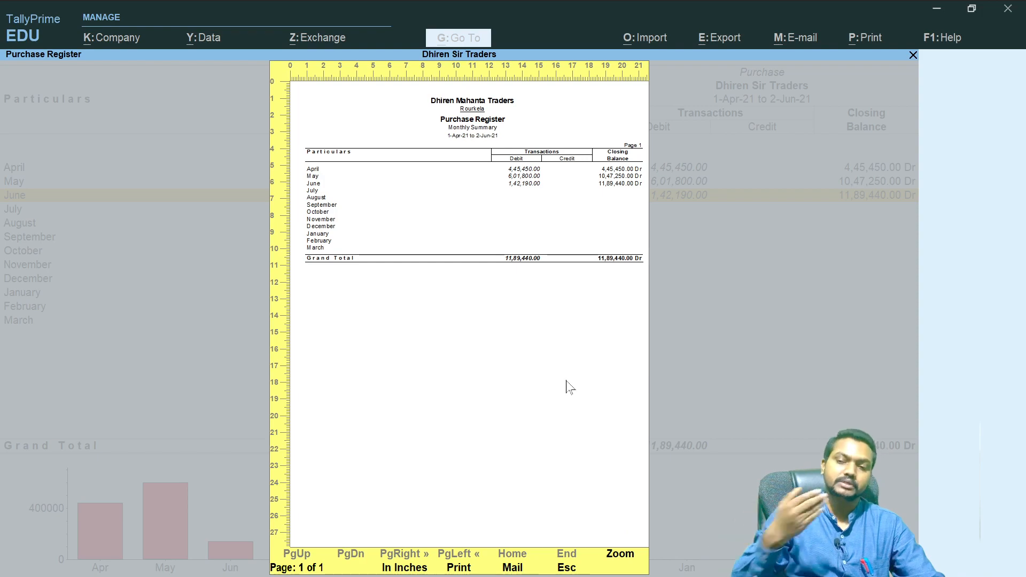
key(Escape)
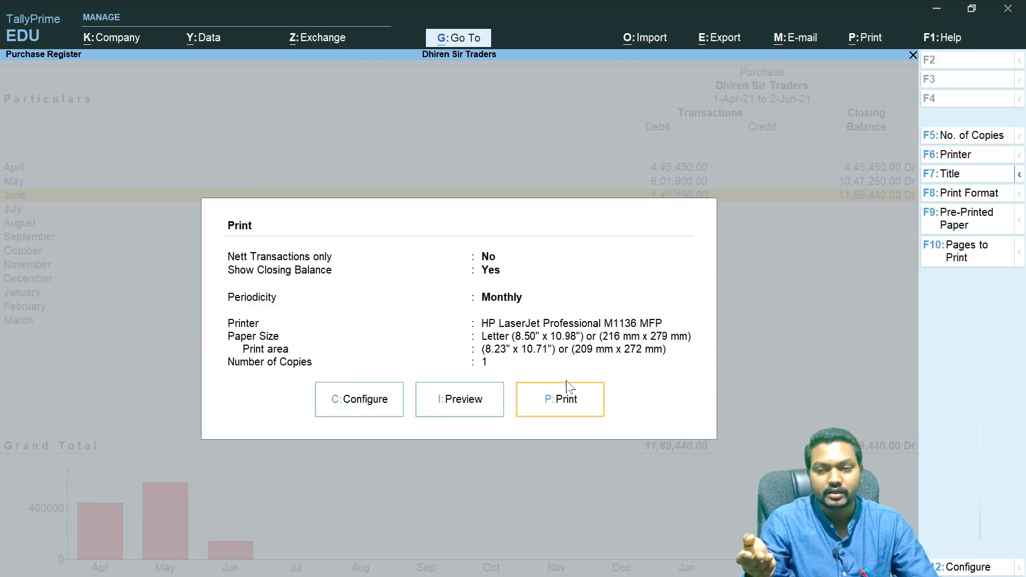
key(Escape)
key(Escape)
key(Escape)
key(Escape)
key(Escape)
key(Escape)
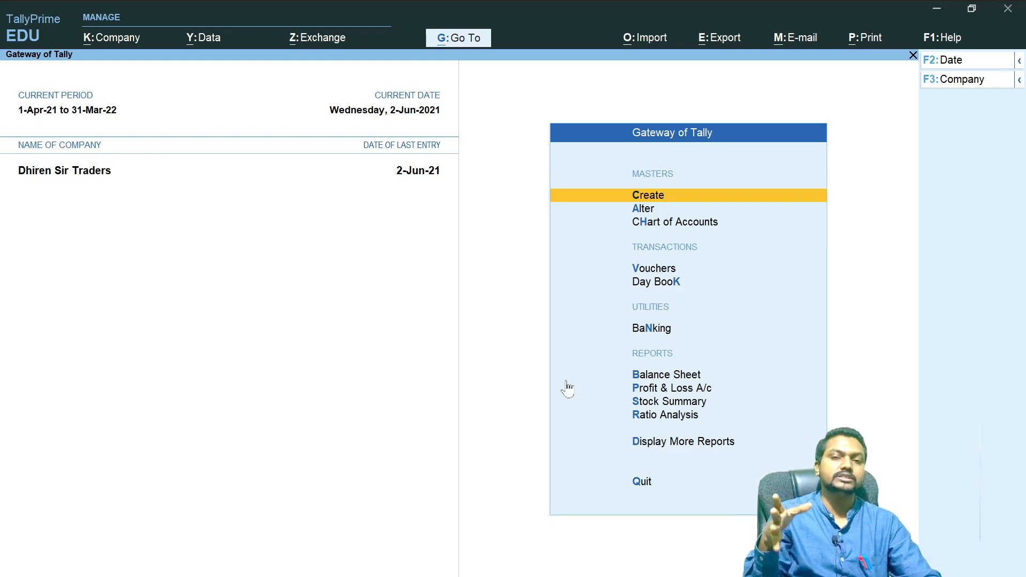
- Switch to OneNote and circle the Sales Cycle heading in the Inventory Vouchers notes
key(alt+Tab)
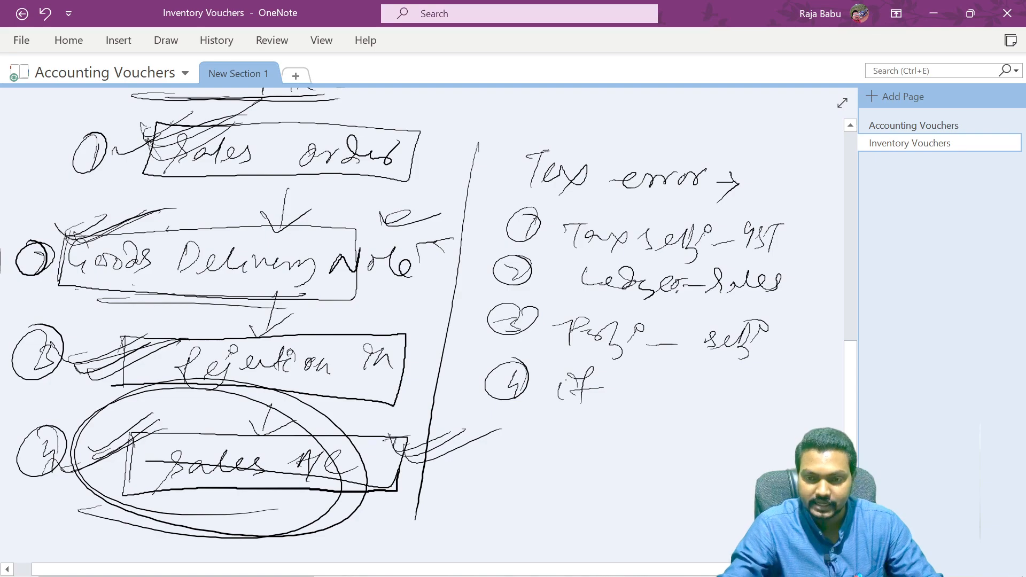
scroll(443, 329, up, 10)
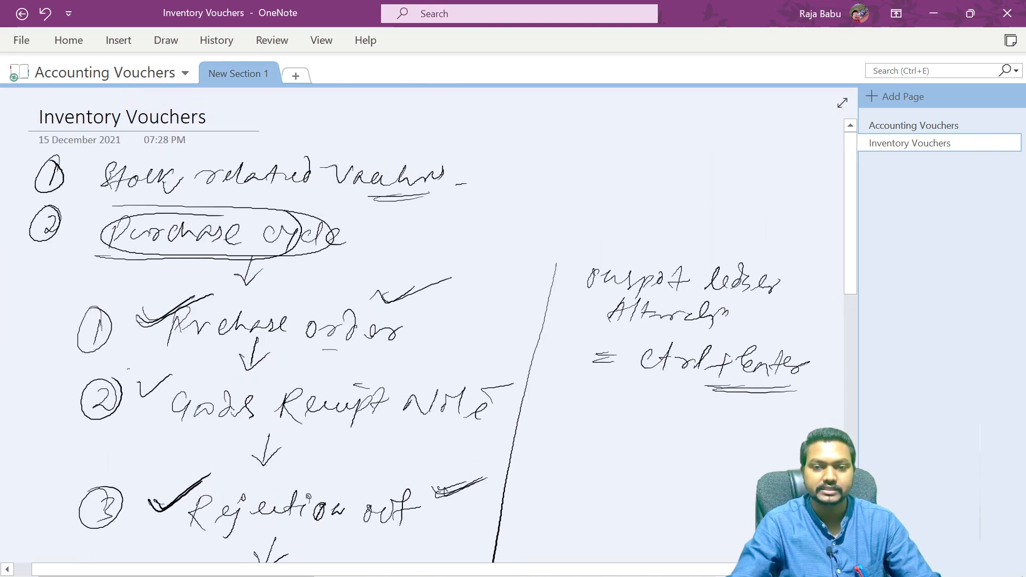
scroll(428, 321, down, 10)
scroll(427, 320, up, 2)
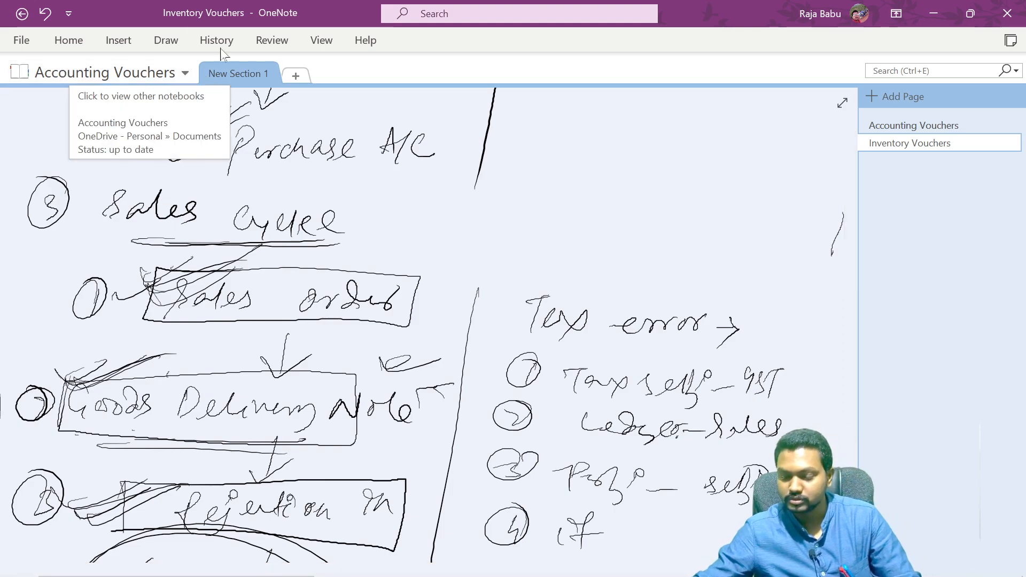
mouse_move(133, 239)
mouse_down()
mouse_move(243, 267)
mouse_move(199, 256)
mouse_up()
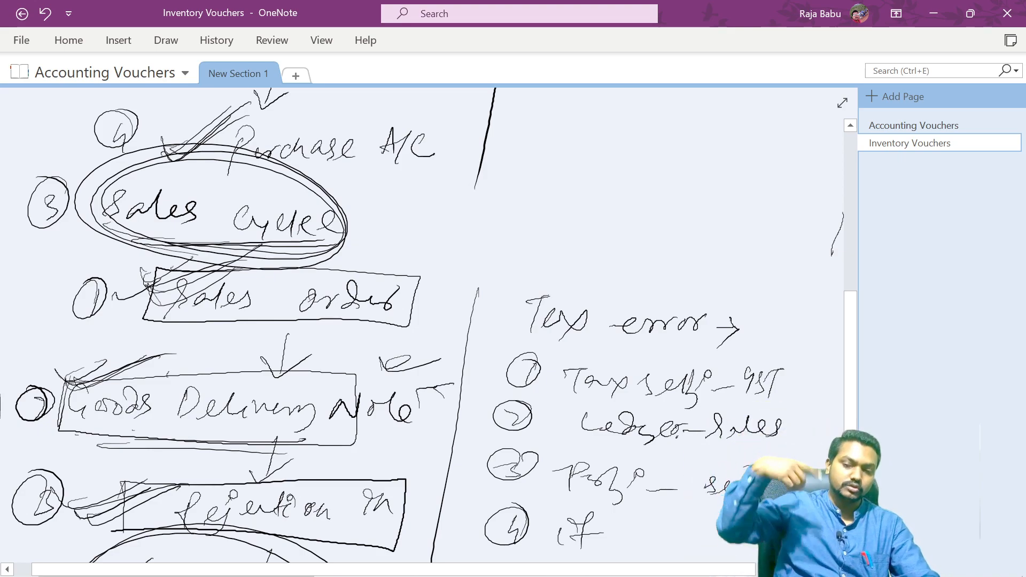
- Write a fourth point, Stock Journal, with an underline below the sales cycle notes
mouse_move(851, 342)
mouse_down()
mouse_move(852, 438)
mouse_move(850, 313)
mouse_move(850, 471)
mouse_up()
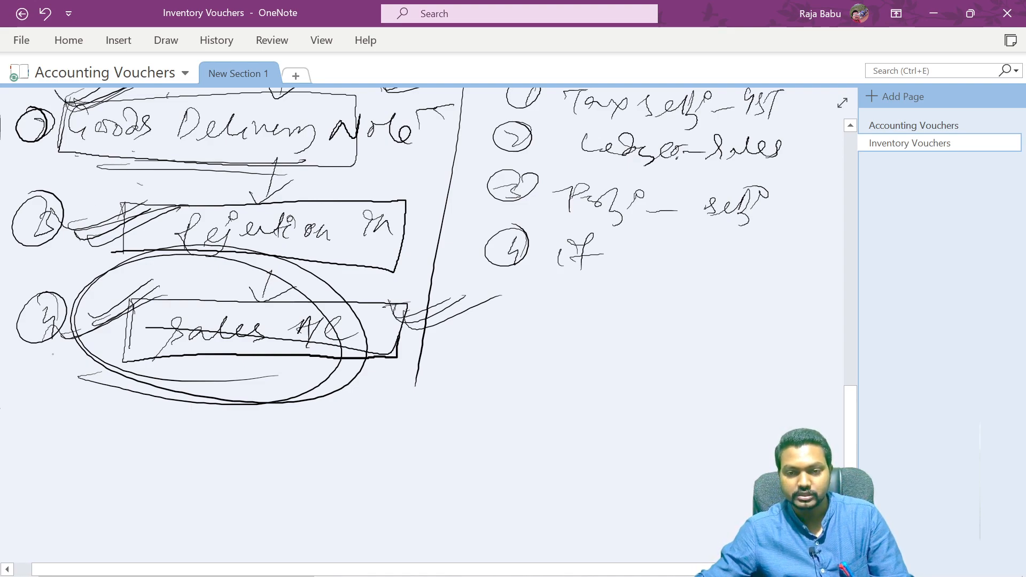
drag(13, 471, 29, 473)
drag(55, 426, 55, 470)
mouse_move(67, 431)
mouse_down()
mouse_move(62, 395)
mouse_move(12, 434)
mouse_up()
mouse_move(148, 415)
mouse_down()
mouse_move(127, 460)
mouse_move(147, 469)
mouse_up()
mouse_move(181, 444)
mouse_down()
mouse_move(170, 454)
mouse_move(244, 442)
mouse_up()
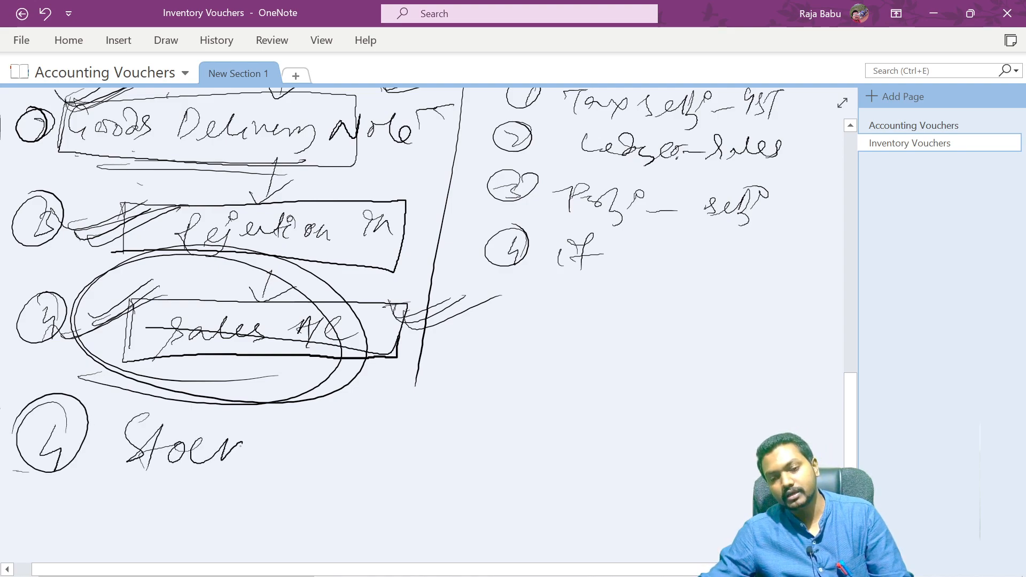
drag(311, 428, 345, 417)
drag(328, 421, 310, 460)
drag(332, 454, 470, 444)
drag(280, 474, 451, 472)
drag(283, 480, 480, 482)
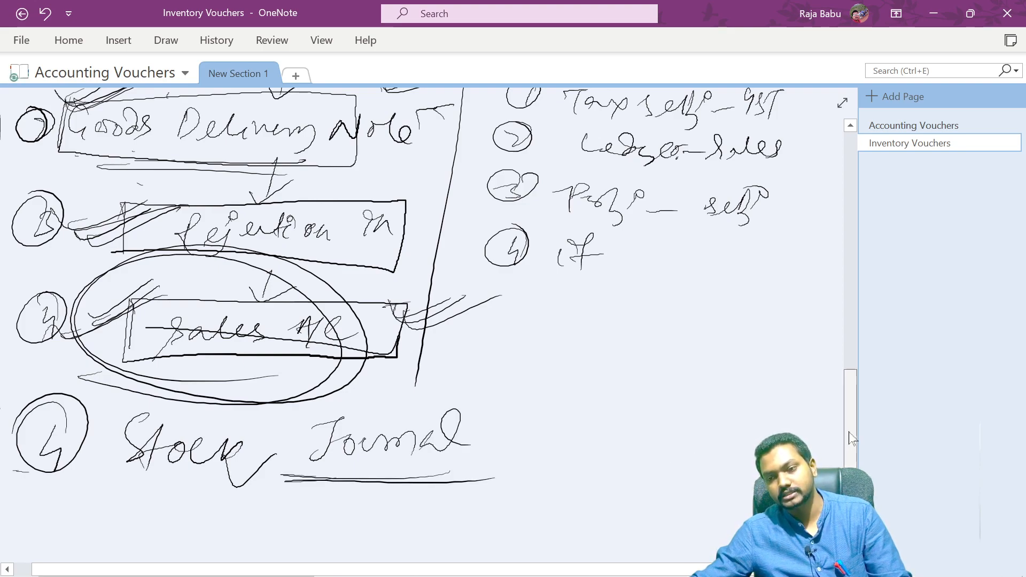
- Write the Stock Journal definition below its heading: when goods/materials are transferred from one godown to another
scroll(428, 278, down, 3)
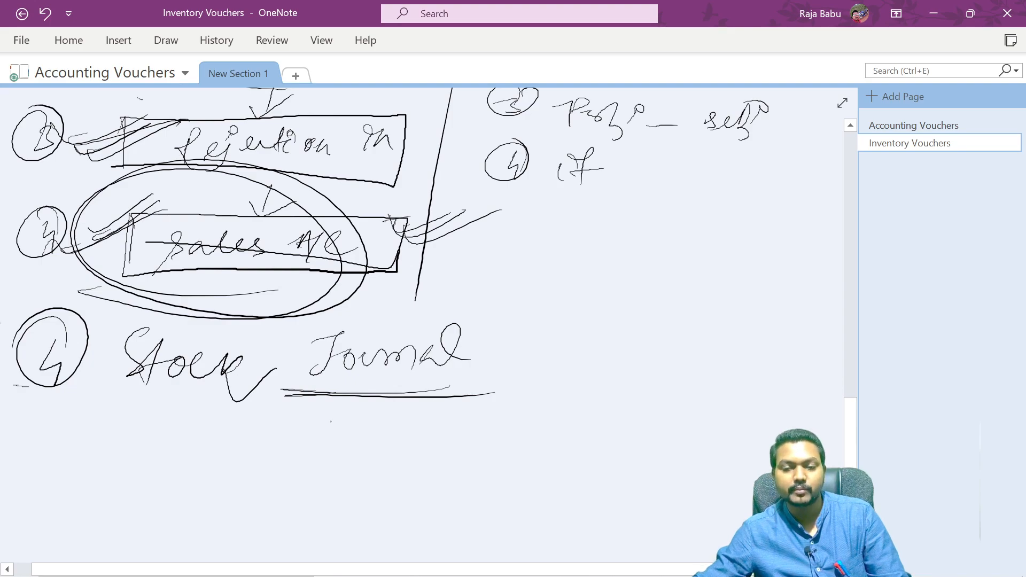
drag(140, 439, 162, 436)
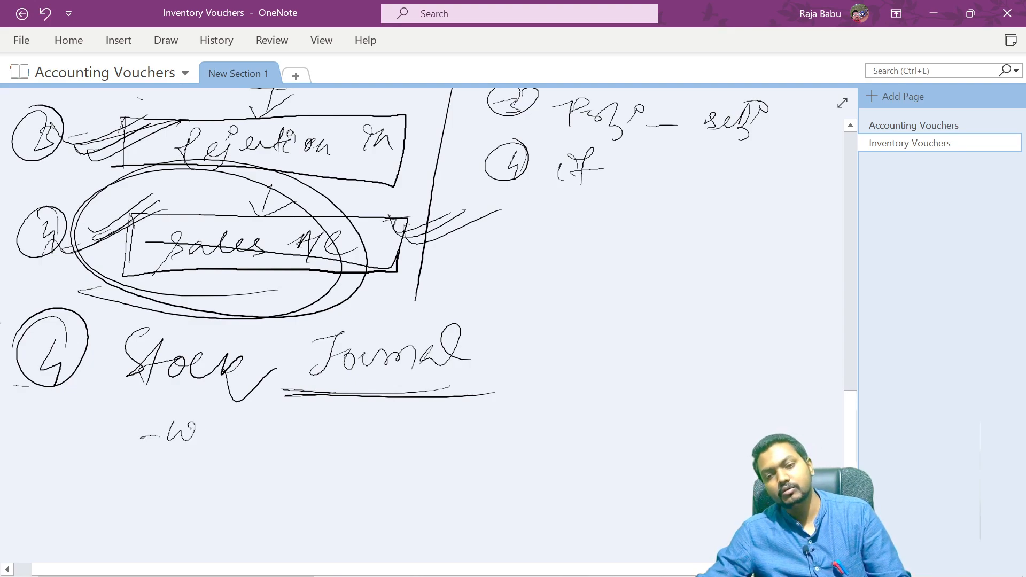
mouse_move(291, 425)
mouse_down()
mouse_move(356, 422)
mouse_move(348, 459)
mouse_up()
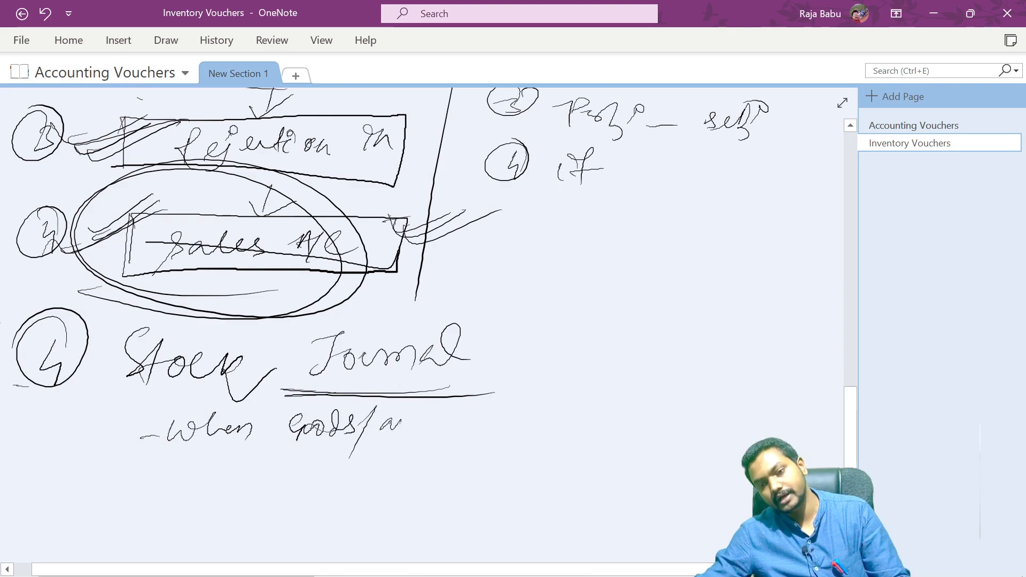
drag(449, 425, 462, 422)
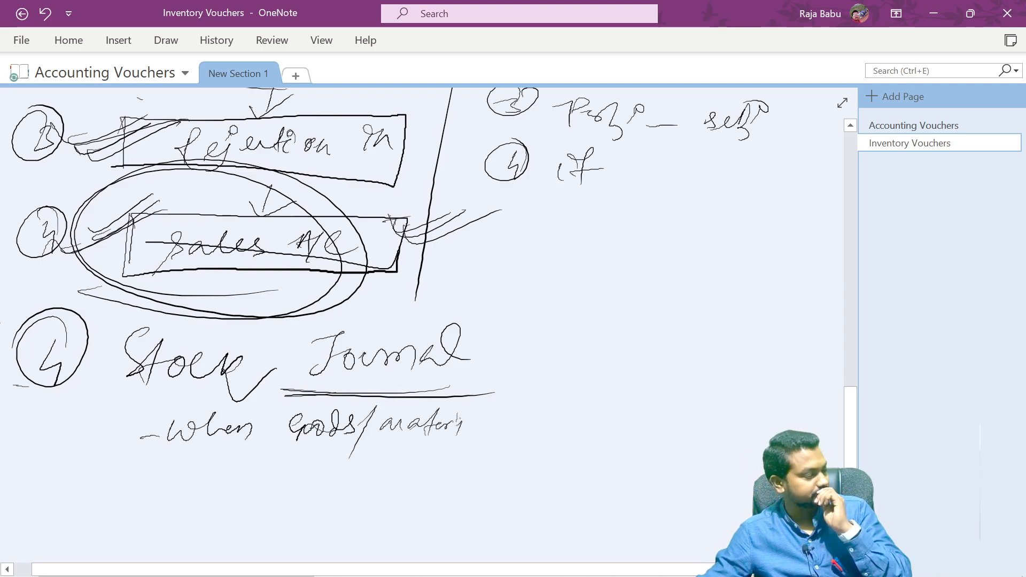
drag(481, 427, 528, 423)
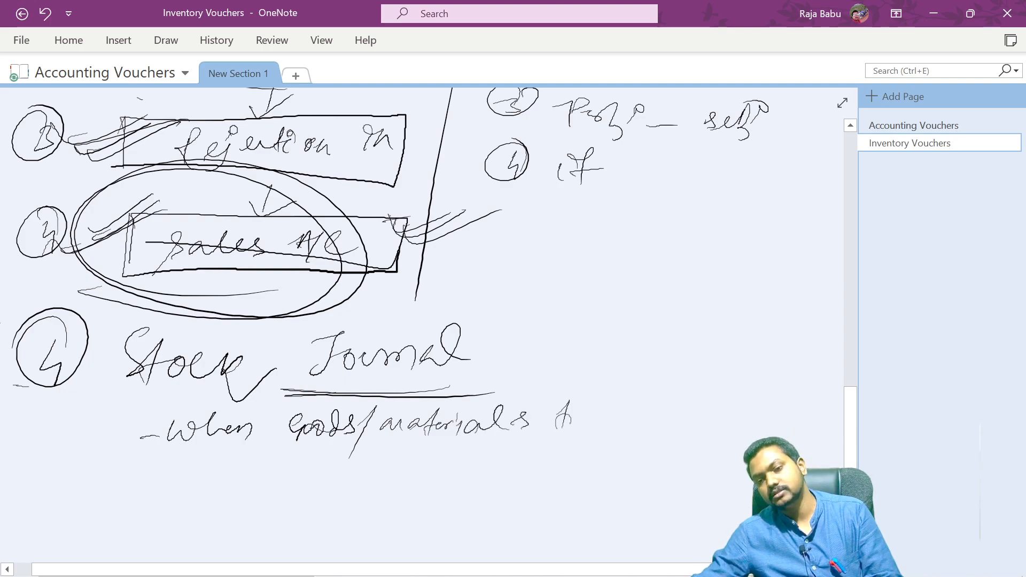
drag(617, 419, 701, 378)
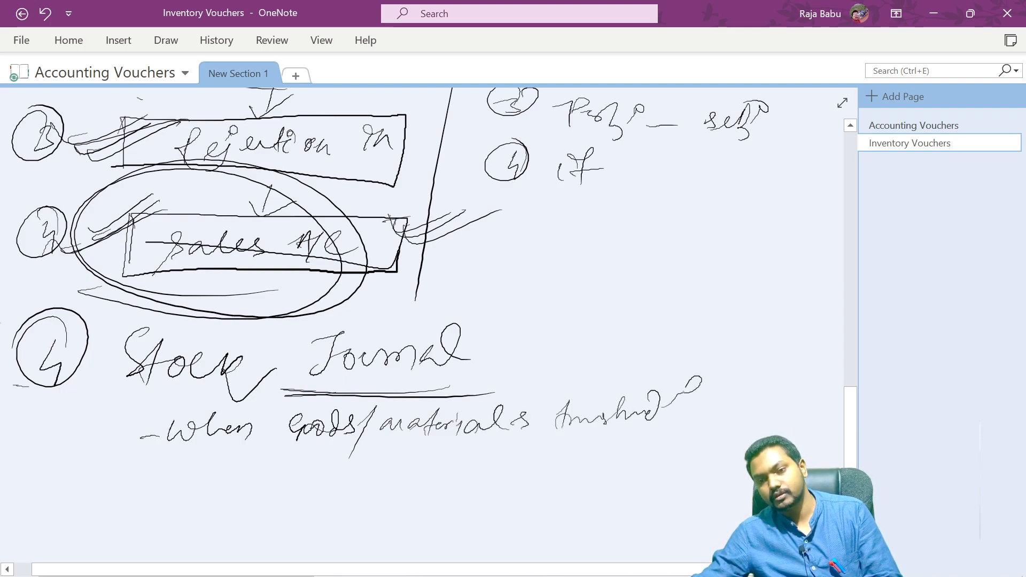
drag(698, 421, 714, 408)
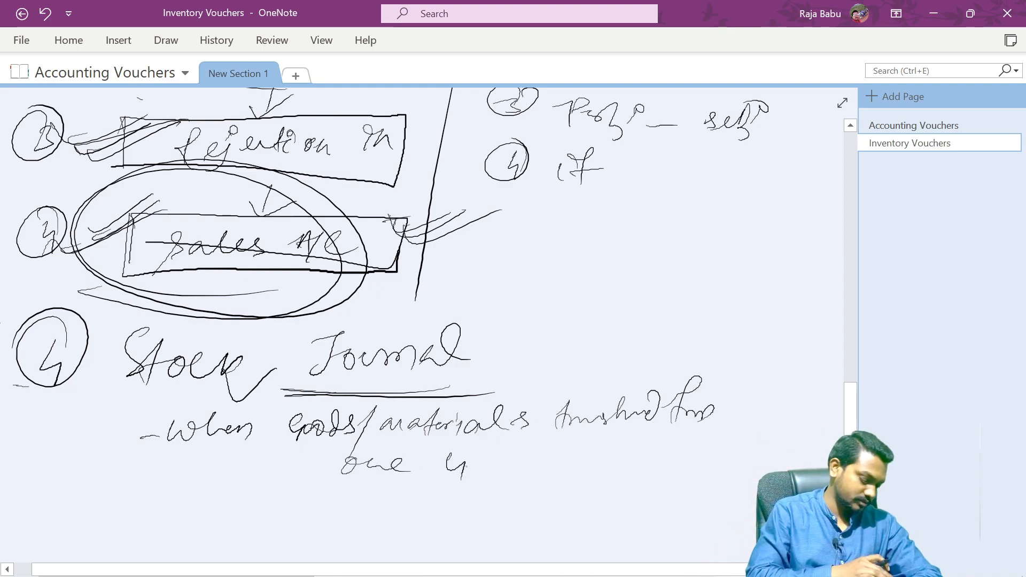
drag(279, 220, 283, 232)
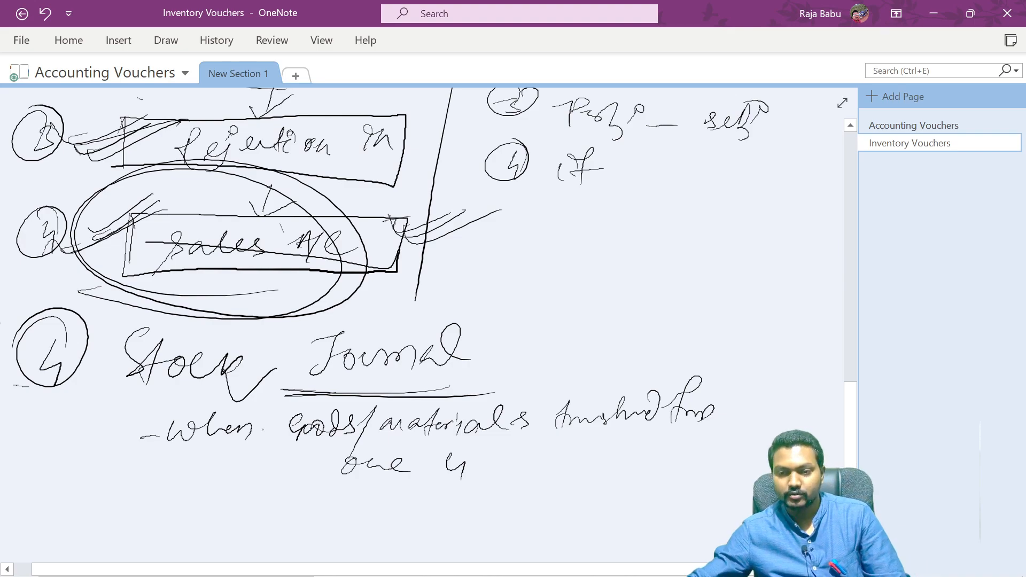
mouse_move(487, 462)
mouse_down()
mouse_move(589, 452)
mouse_move(644, 459)
mouse_move(713, 433)
mouse_move(740, 455)
mouse_up()
scroll(377, 450, down, 3)
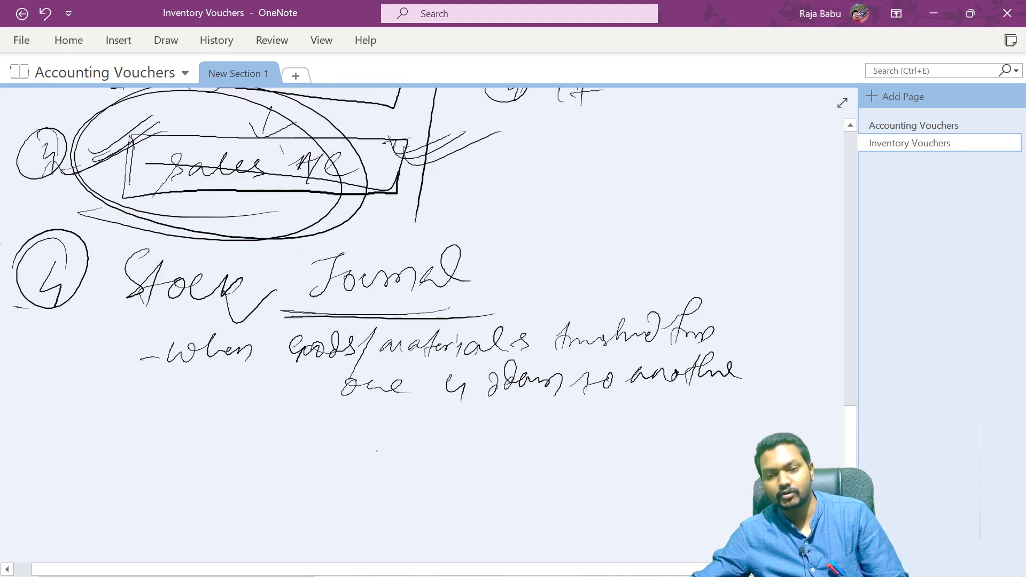
- Sketch two godown buildings side by side under the definition, each enclosed in a circle
drag(278, 440, 266, 477)
drag(292, 439, 300, 474)
drag(262, 422, 317, 453)
drag(253, 490, 331, 482)
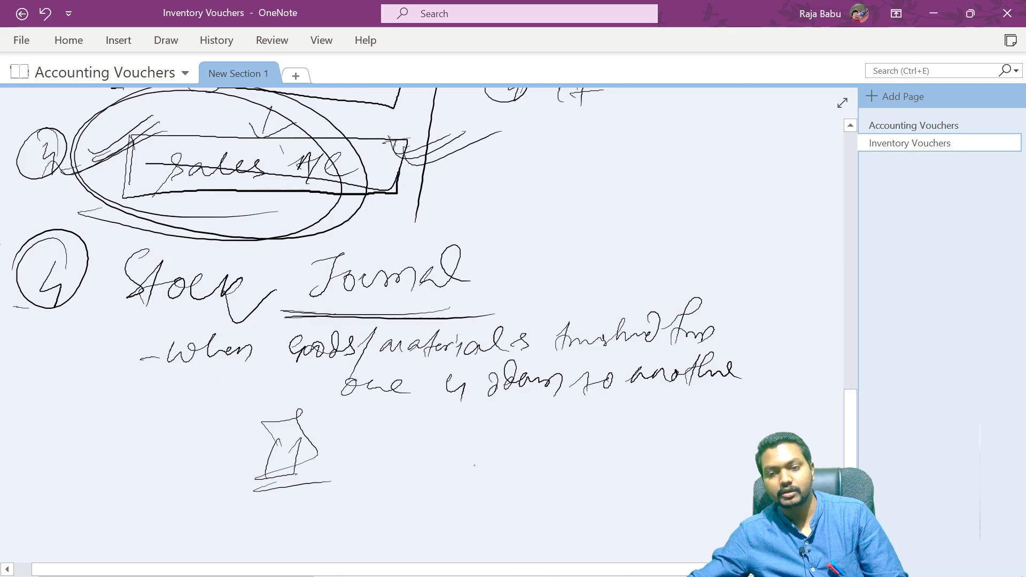
drag(488, 444, 480, 471)
drag(522, 443, 515, 483)
mouse_move(470, 456)
mouse_down()
mouse_move(455, 448)
mouse_move(528, 455)
mouse_up()
drag(489, 465, 550, 484)
mouse_move(285, 483)
mouse_down()
mouse_move(351, 419)
mouse_move(320, 483)
mouse_up()
mouse_move(442, 505)
mouse_down()
mouse_move(441, 490)
mouse_move(532, 512)
mouse_up()
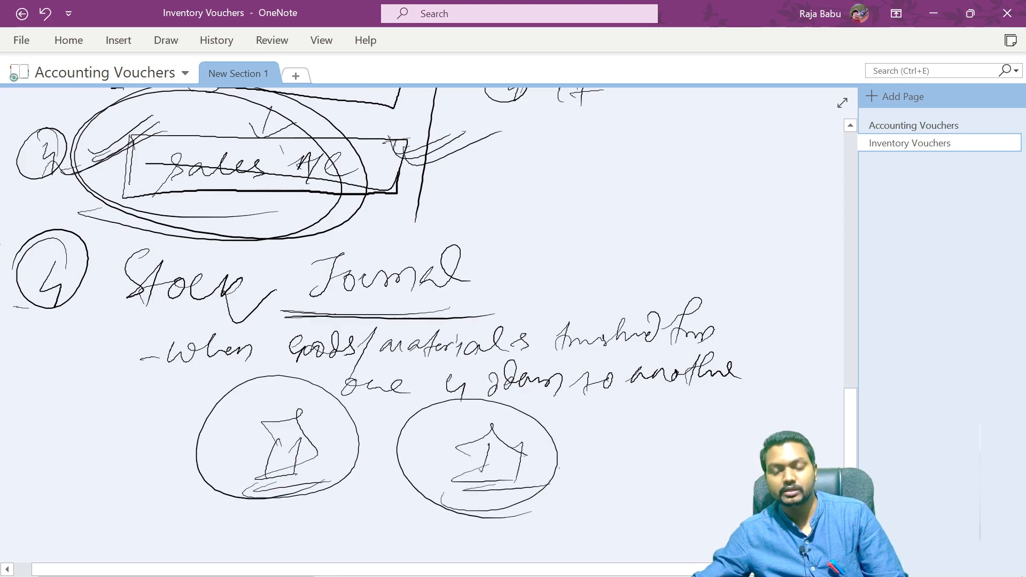
- Label the first godown sketch Main location and the second Sec-2 Godown, underlining the godown label
scroll(428, 299, down, 3)
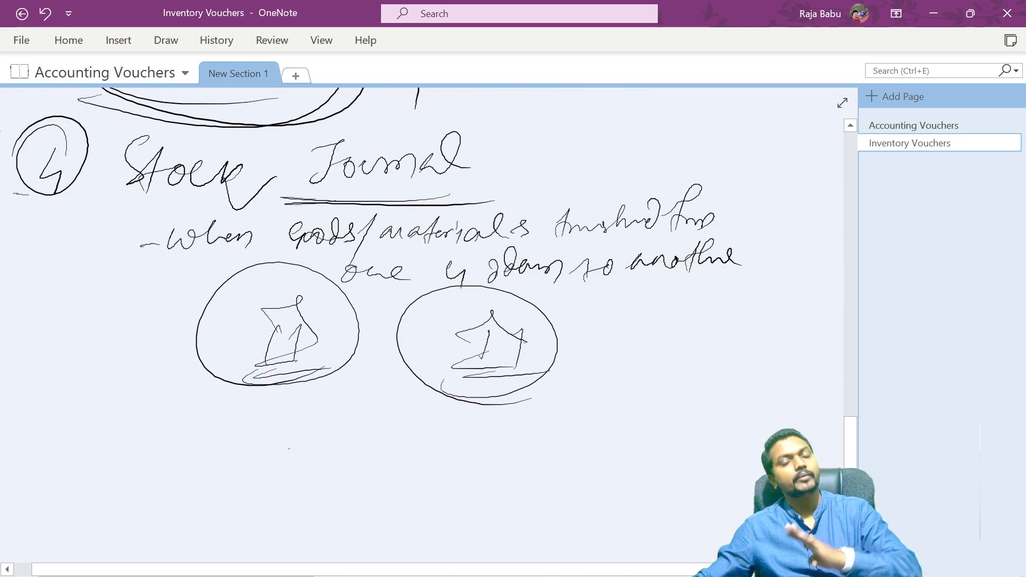
mouse_move(198, 436)
mouse_down()
mouse_move(219, 419)
mouse_move(301, 421)
mouse_up()
mouse_move(188, 476)
mouse_down()
mouse_move(232, 454)
mouse_move(305, 465)
mouse_move(301, 438)
mouse_up()
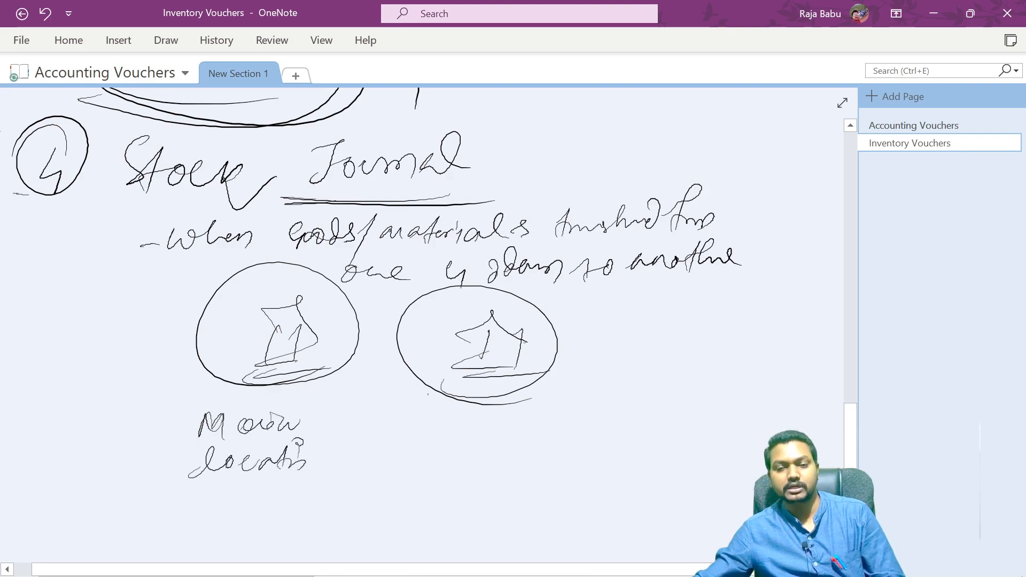
mouse_move(473, 297)
mouse_down()
mouse_move(561, 336)
mouse_move(412, 334)
mouse_move(422, 377)
mouse_move(555, 369)
mouse_up()
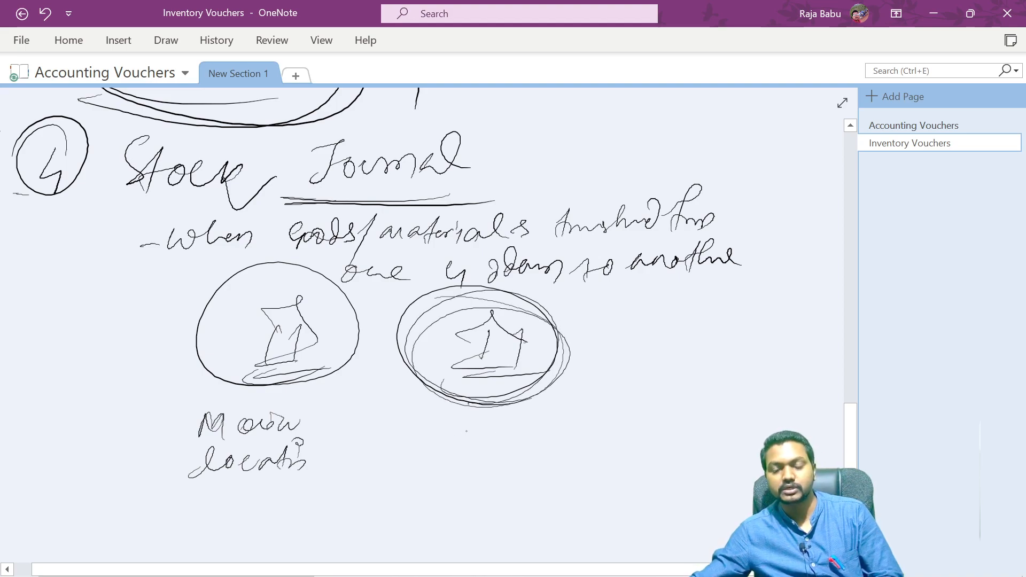
drag(453, 411, 437, 438)
drag(453, 432, 492, 435)
drag(505, 435, 634, 410)
drag(561, 442, 621, 442)
drag(559, 448, 639, 448)
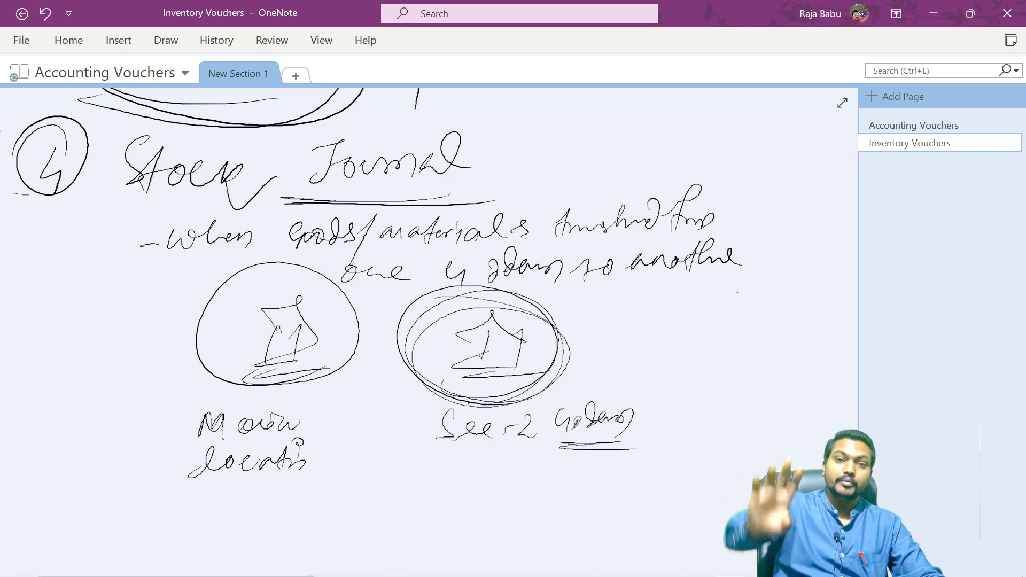
- Switch to TallyPrime and open a Stock Journal voucher to view its layout, then return to the Gateway of Tally
key(alt+Tab)
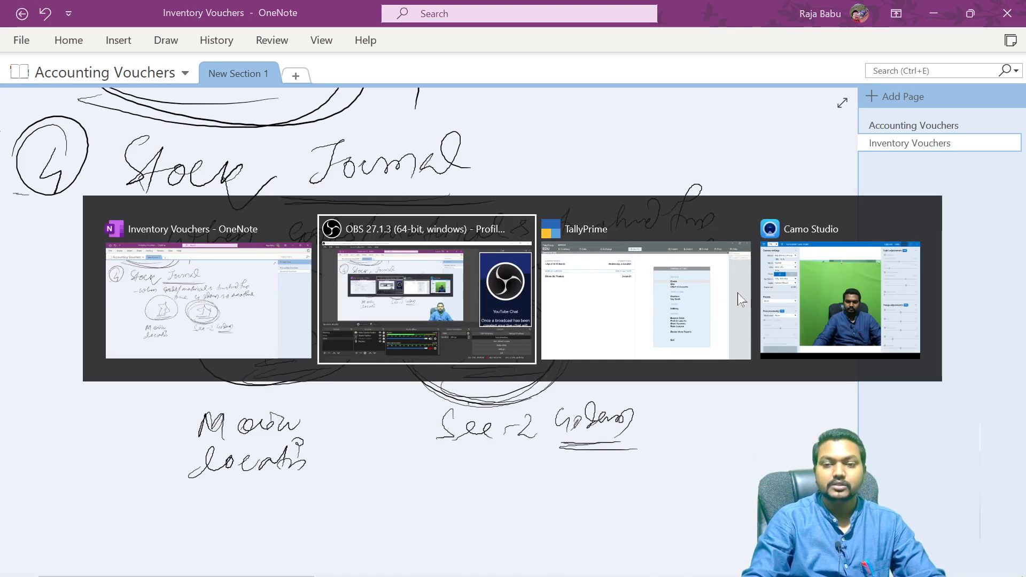
key(alt+Tab)
click(737, 293)
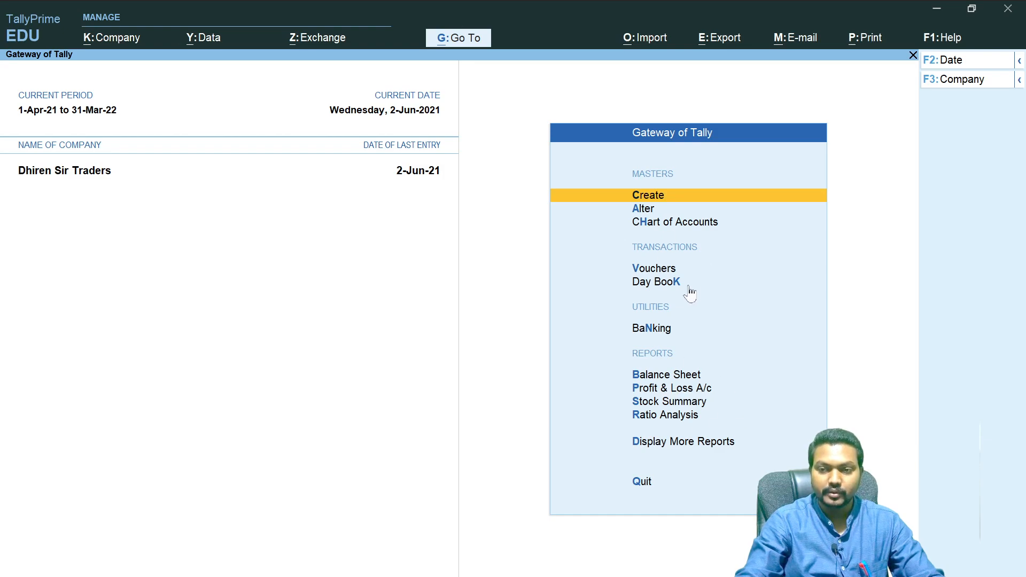
key(v)
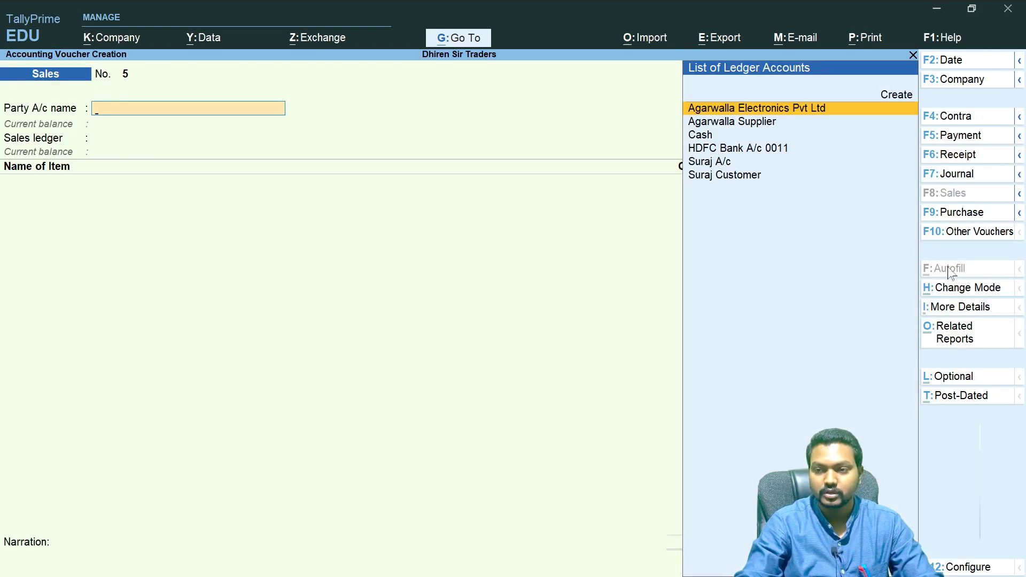
click(966, 234)
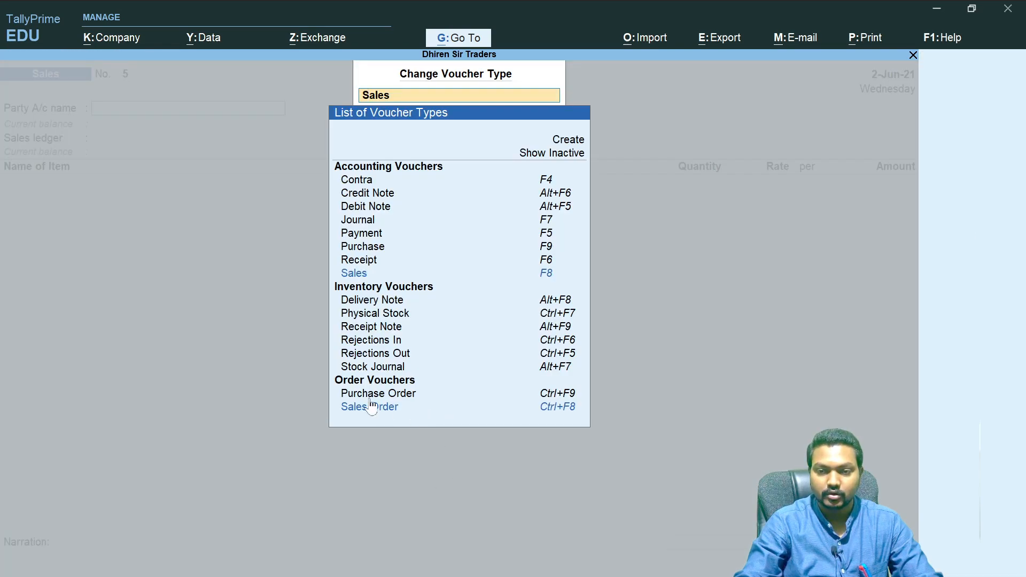
click(377, 366)
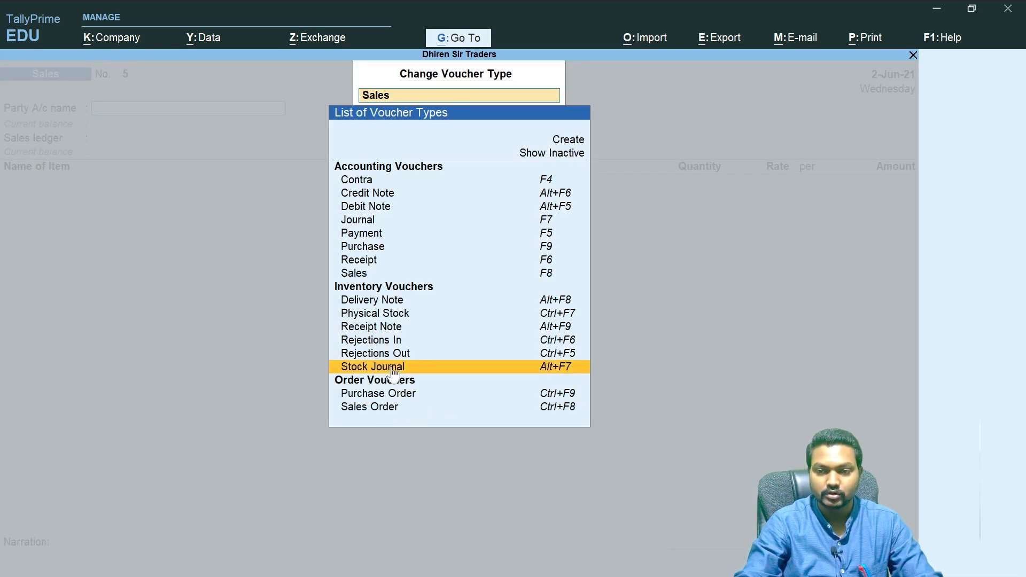
click(587, 369)
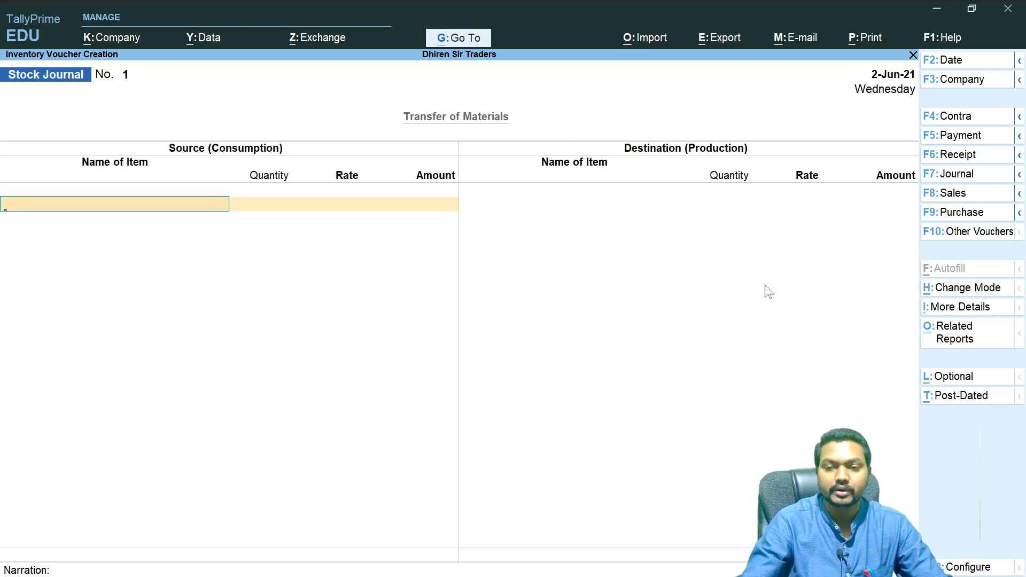
key(Escape)
key(Escape)
key(Escape)
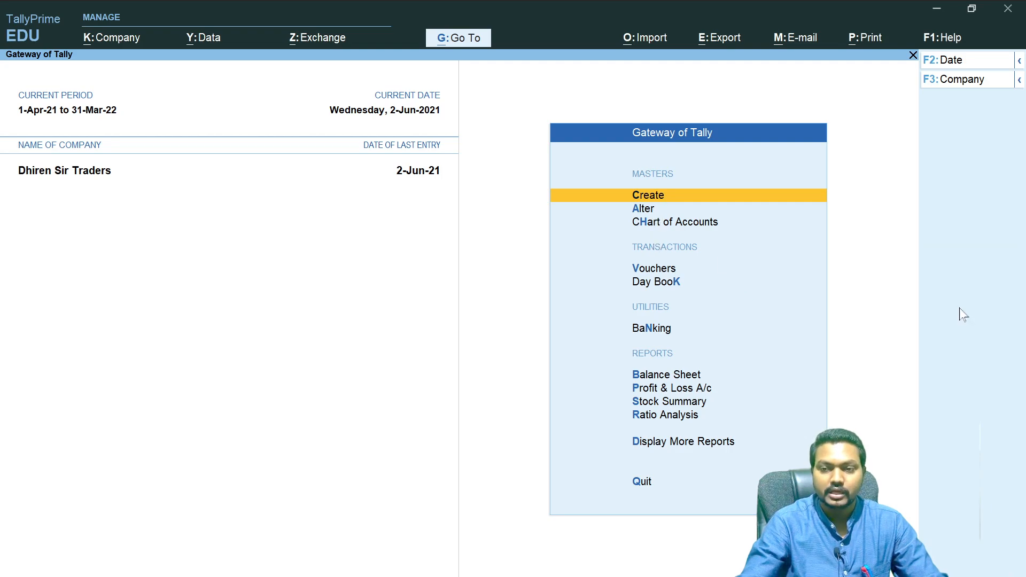
- Create a new godown master named Sector- 02 Godown under Primary, then return to the Gateway of Tally
key(Return)
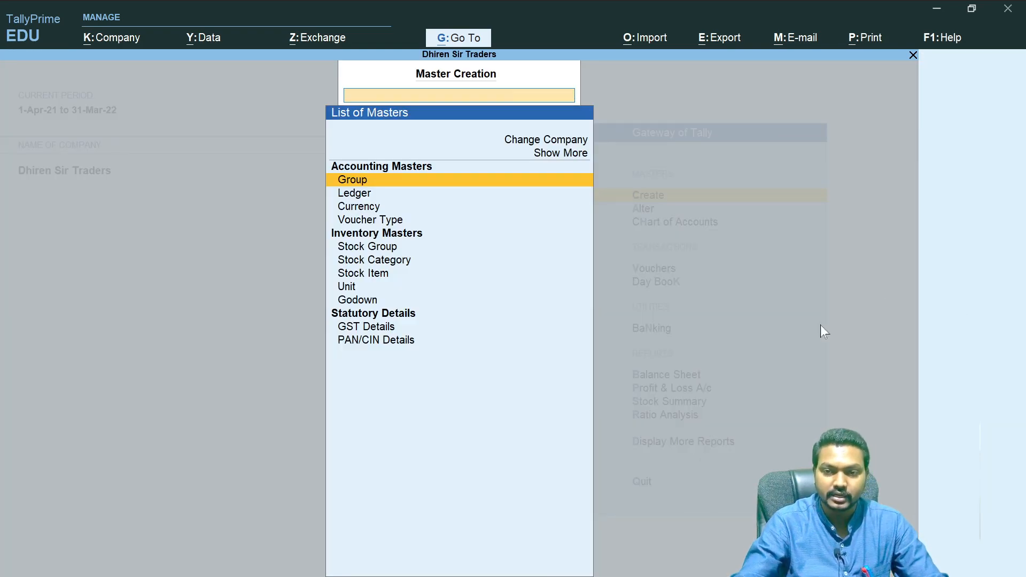
click(372, 305)
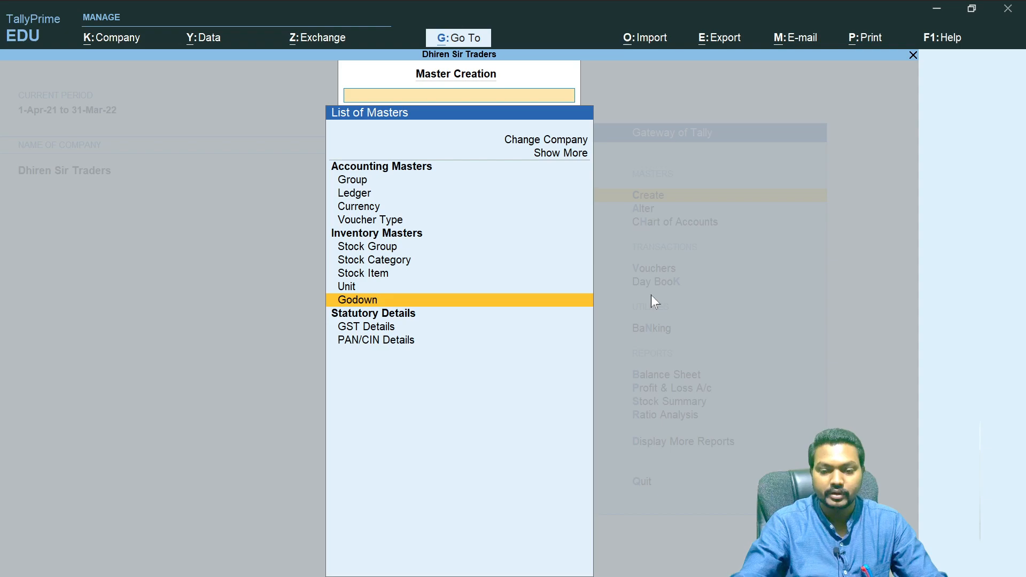
key(Return)
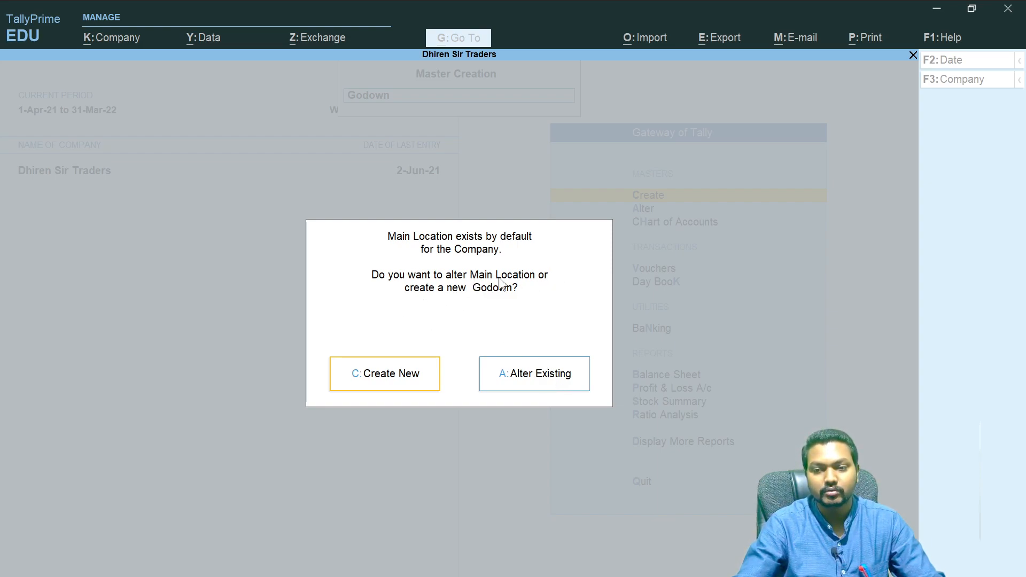
click(392, 373)
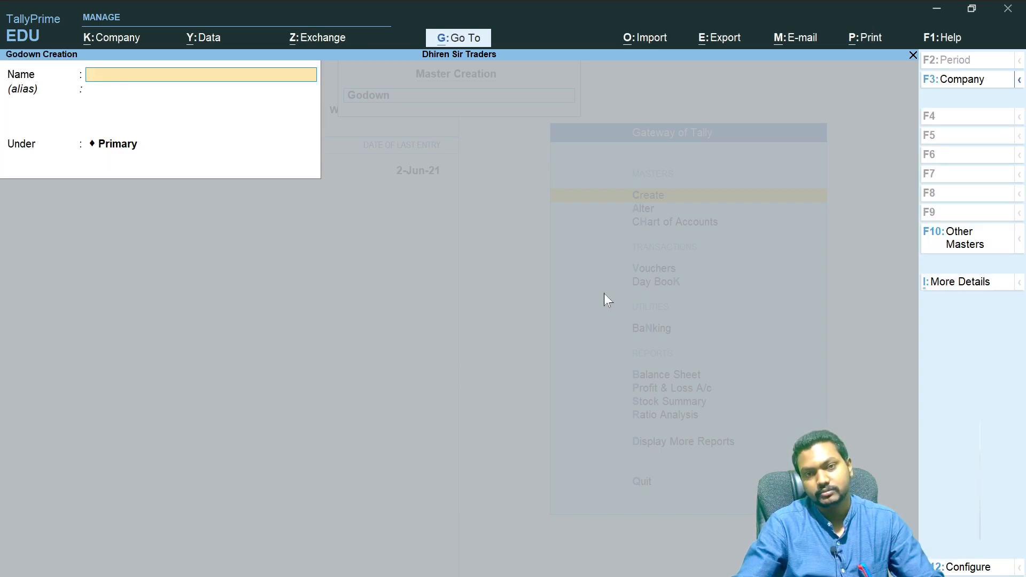
text(Se)
text(ctor)
text(- 02)
text( Go)
text(down)
key(BackSpace)
text(n)
key(Return)
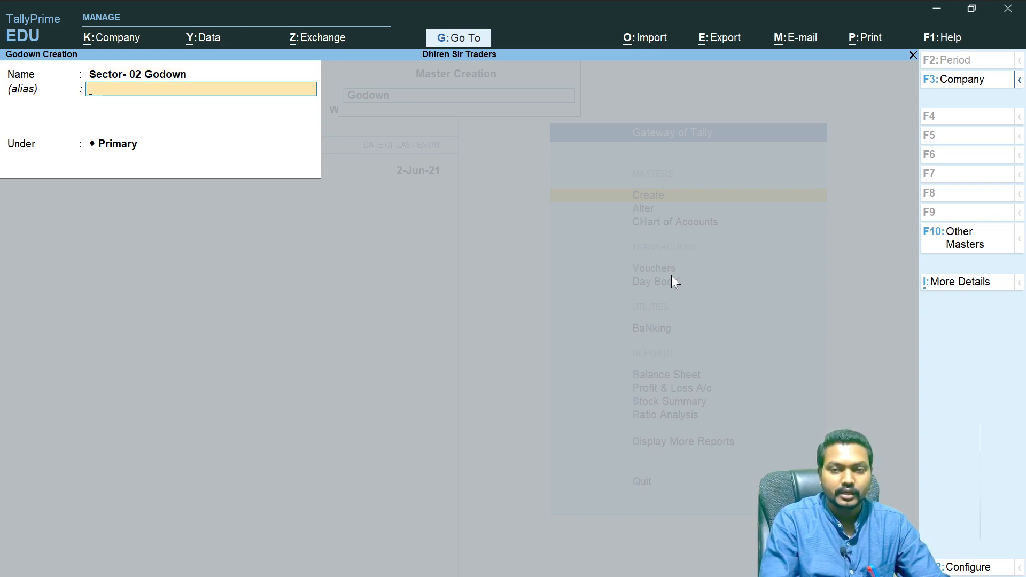
key(Return)
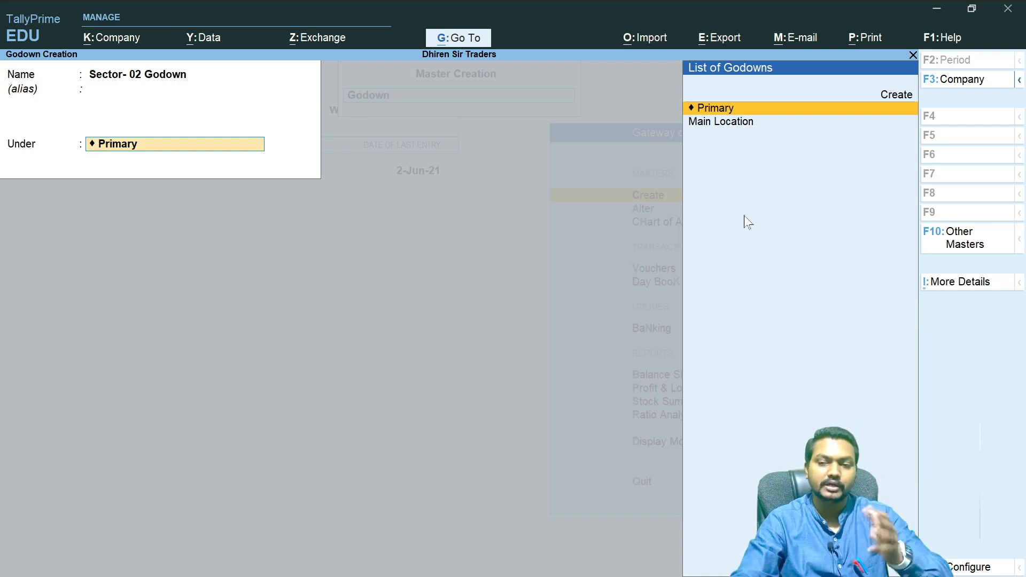
key(Return)
click(254, 175)
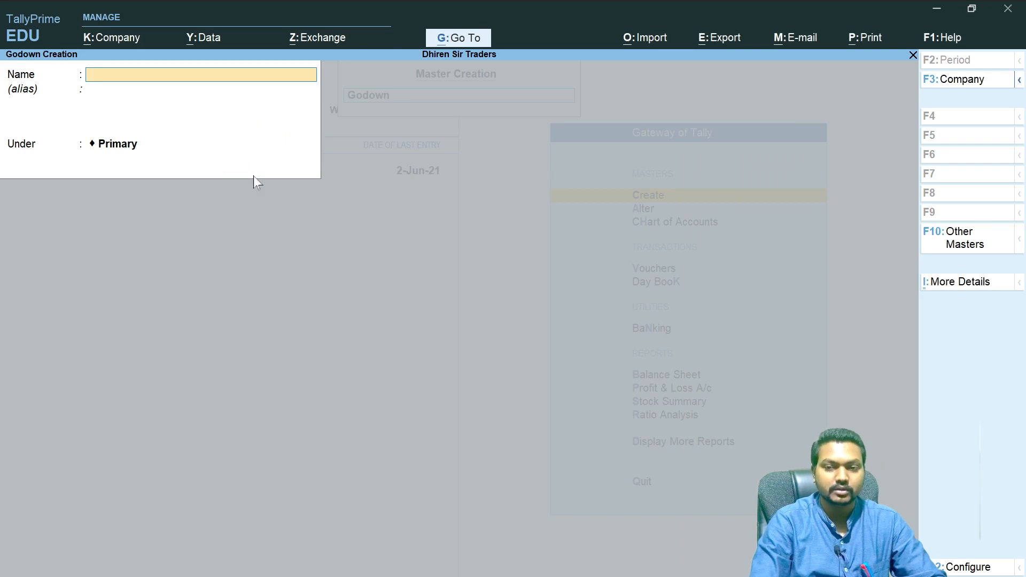
key(Escape)
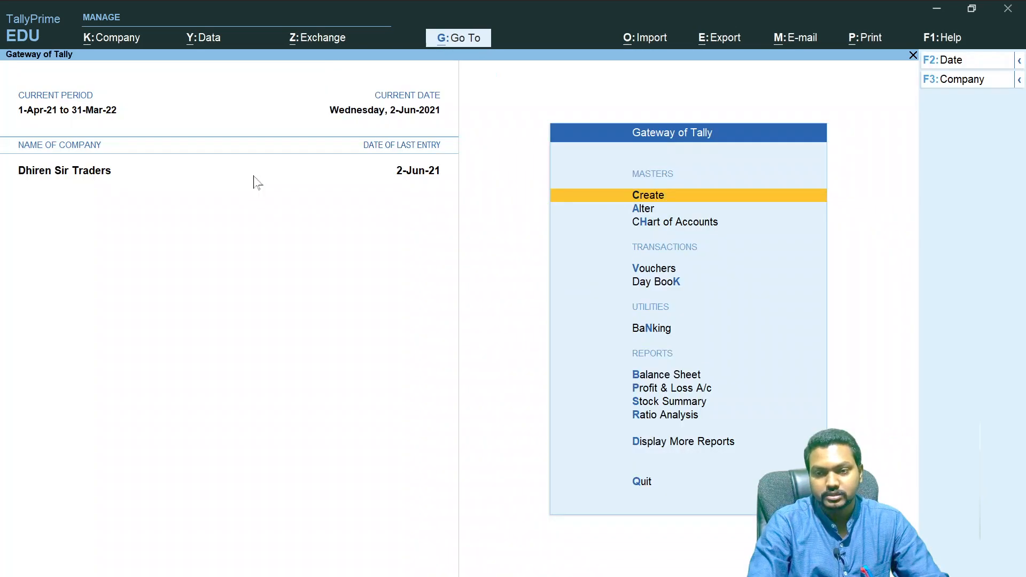
key(Escape)
key(Escape)
key(Escape)
key(Escape)
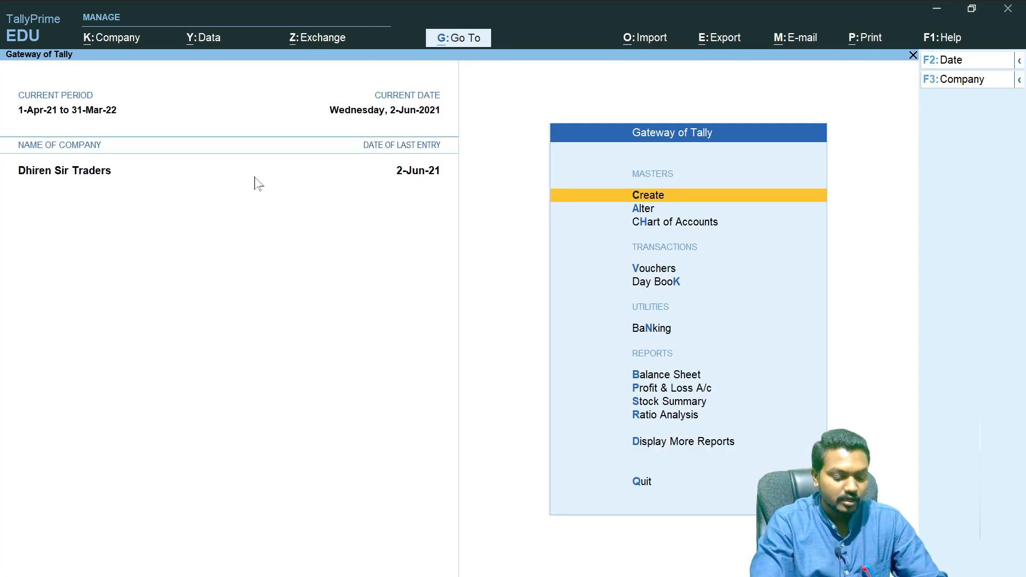
- Open a new Stock Journal voucher and pick Boat Earbuds Y5 as the first source item
key(alt+F7)
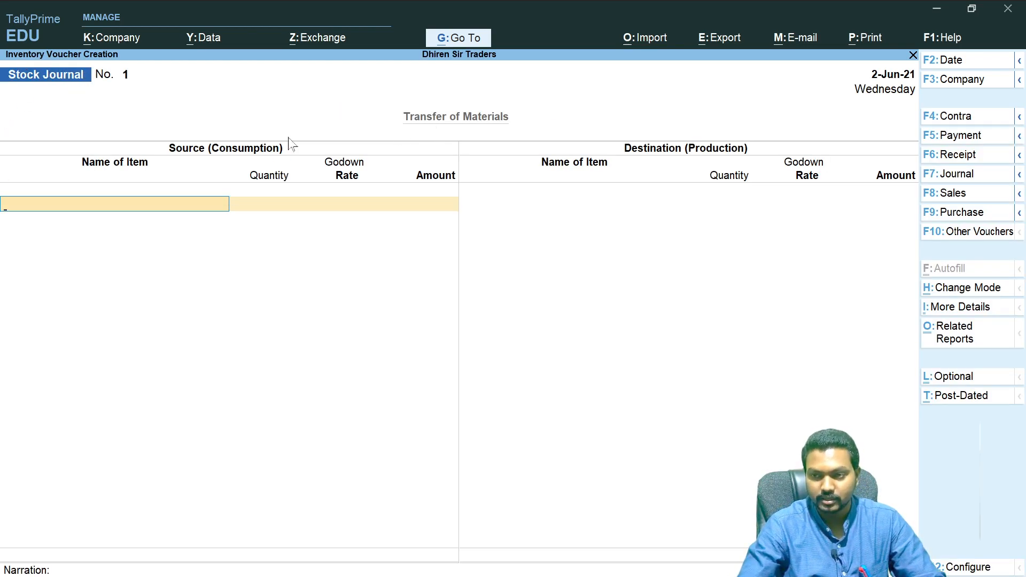
click(1019, 176)
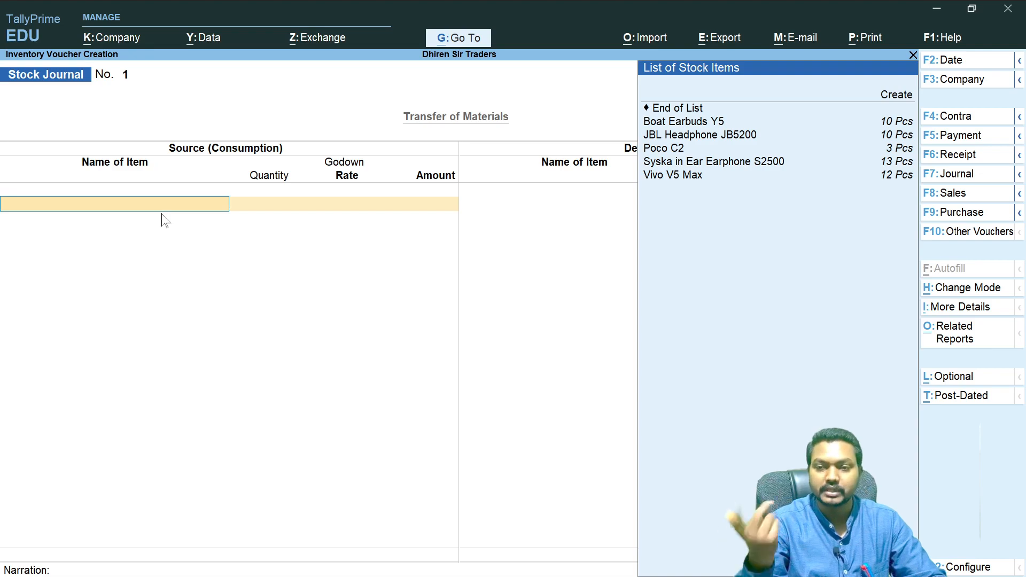
key(Down)
key(Down)
key(Down)
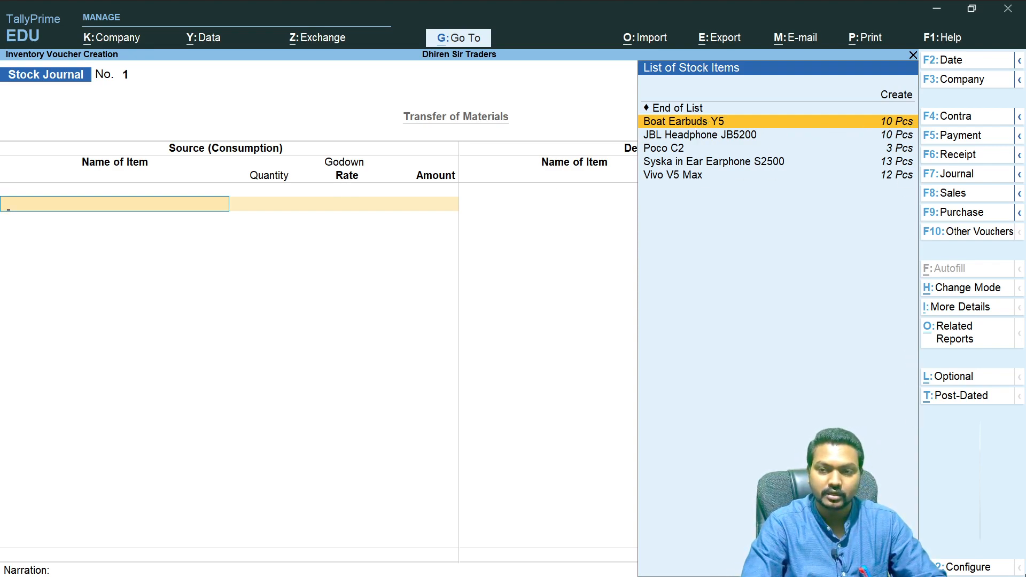
key(Return)
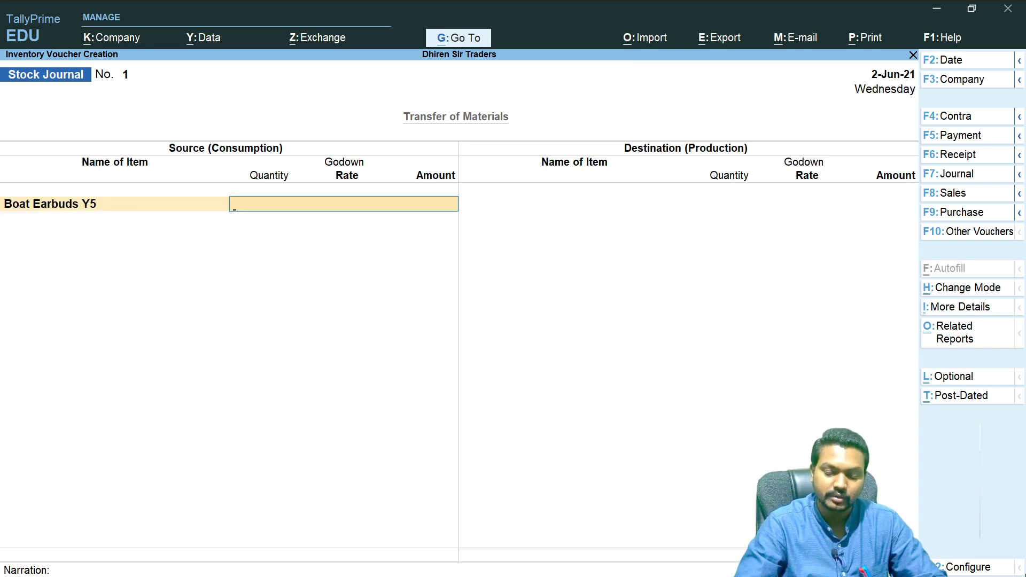
text(2)
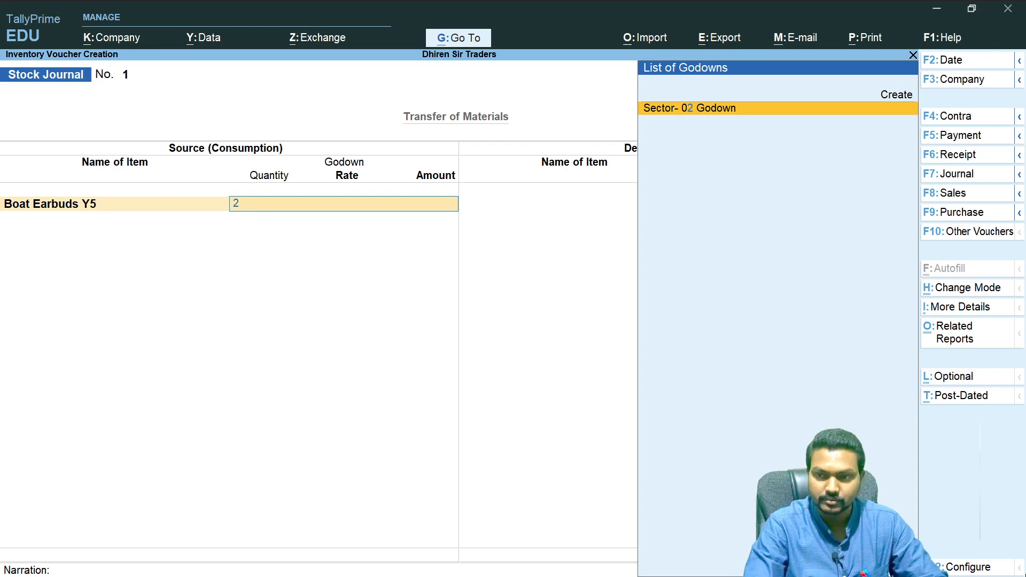
key(BackSpace)
key(BackSpace)
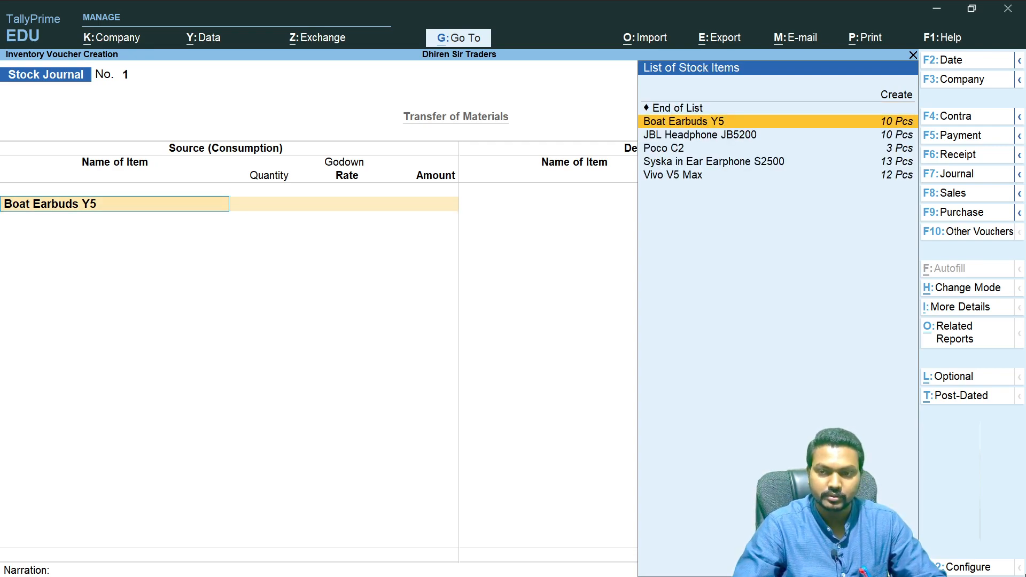
key(Return)
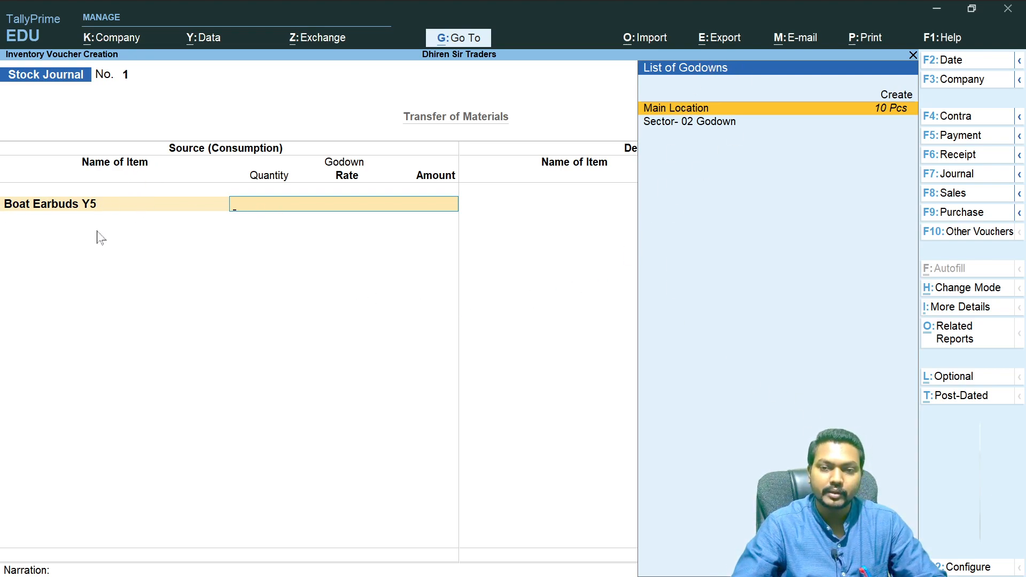
- Take 2 Pcs of Boat Earbuds Y5 from Main Location at a rate of 2,000 per piece
click(677, 109)
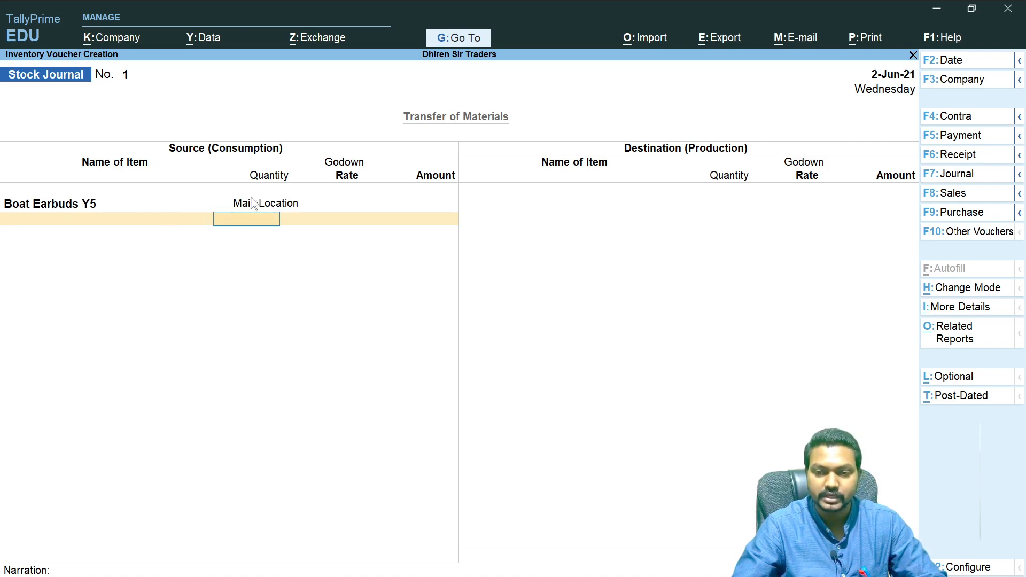
text(2)
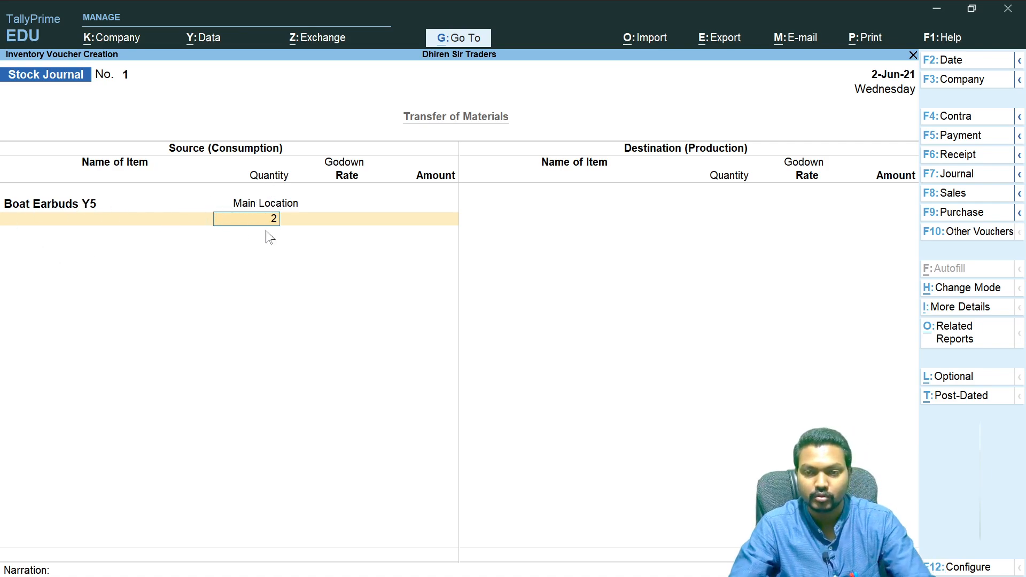
key(Return)
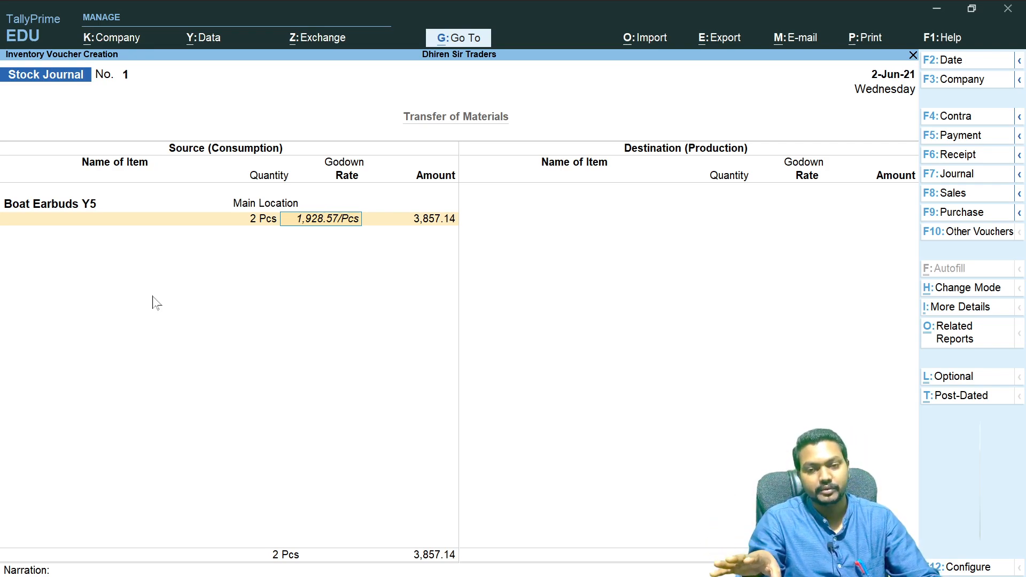
key(BackSpace)
text(2)
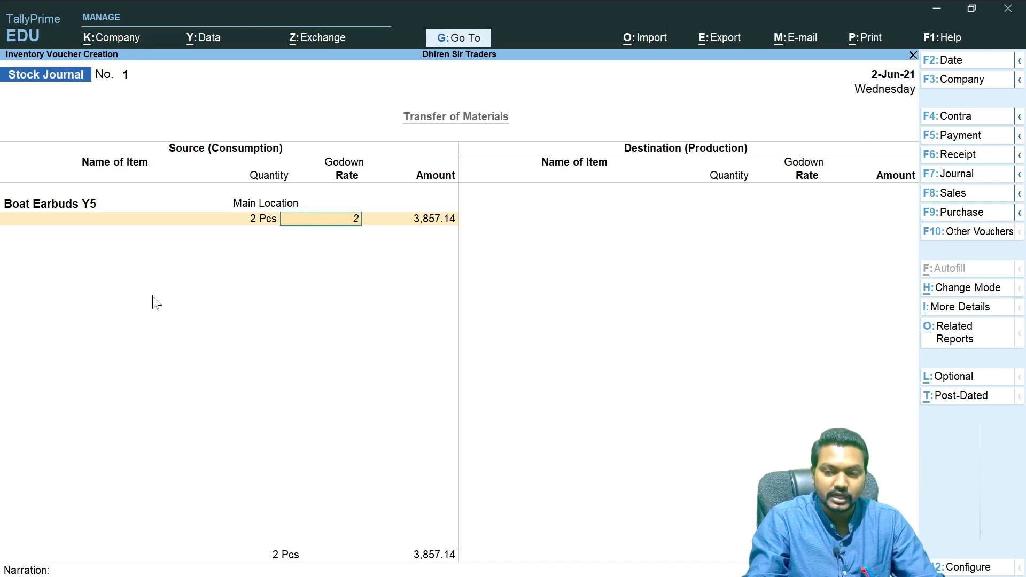
text(,00000)
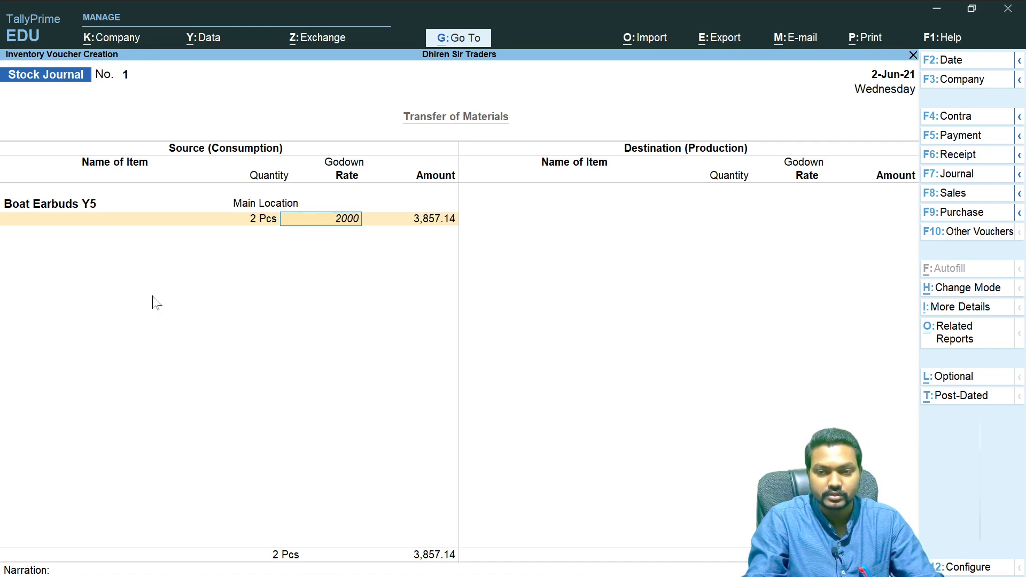
key(Return)
key(Return)
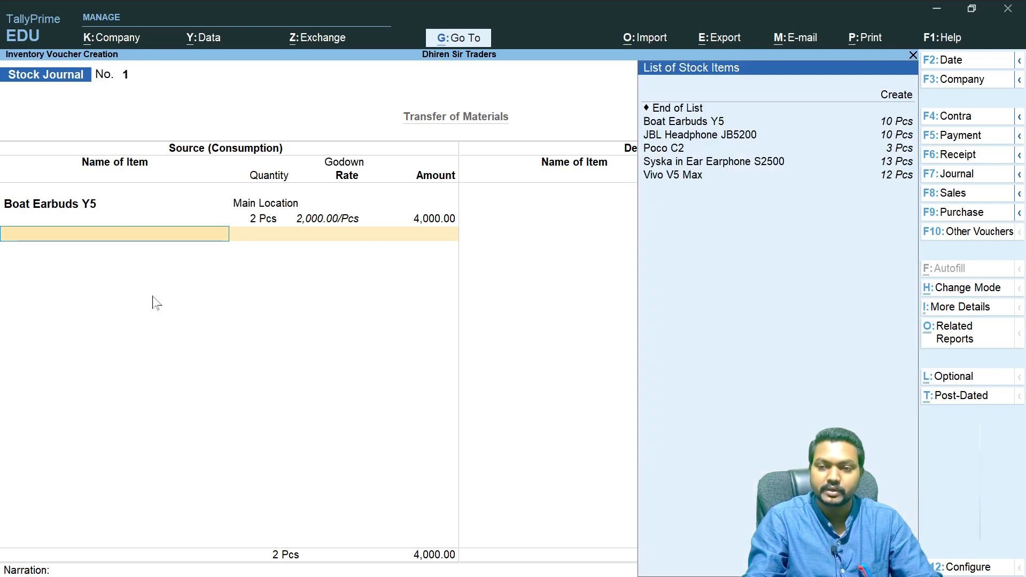
- Add JBL Headphone JB5200 as a source item, 2 Pcs from Main Location at its default rate
key(Down)
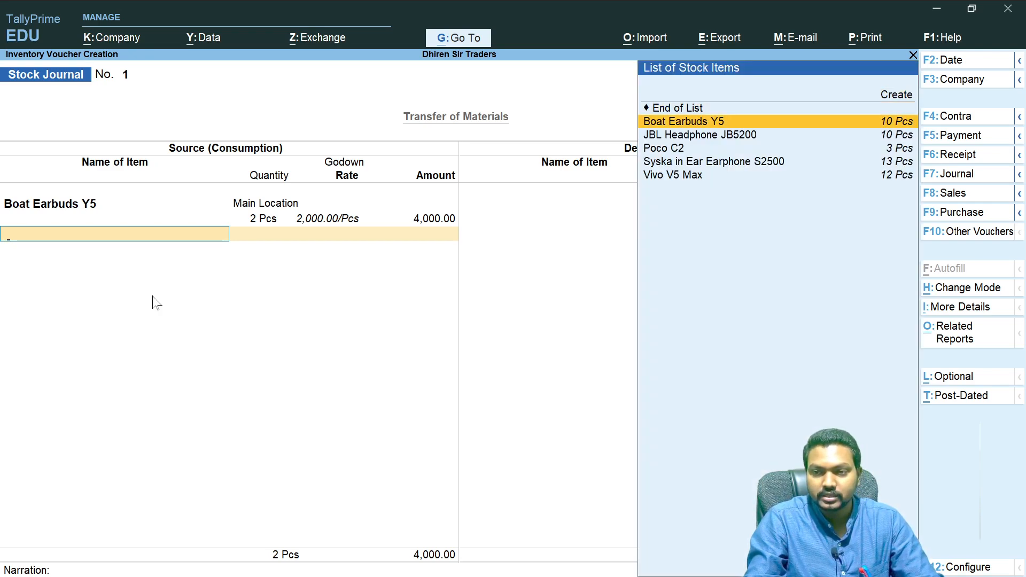
key(Down)
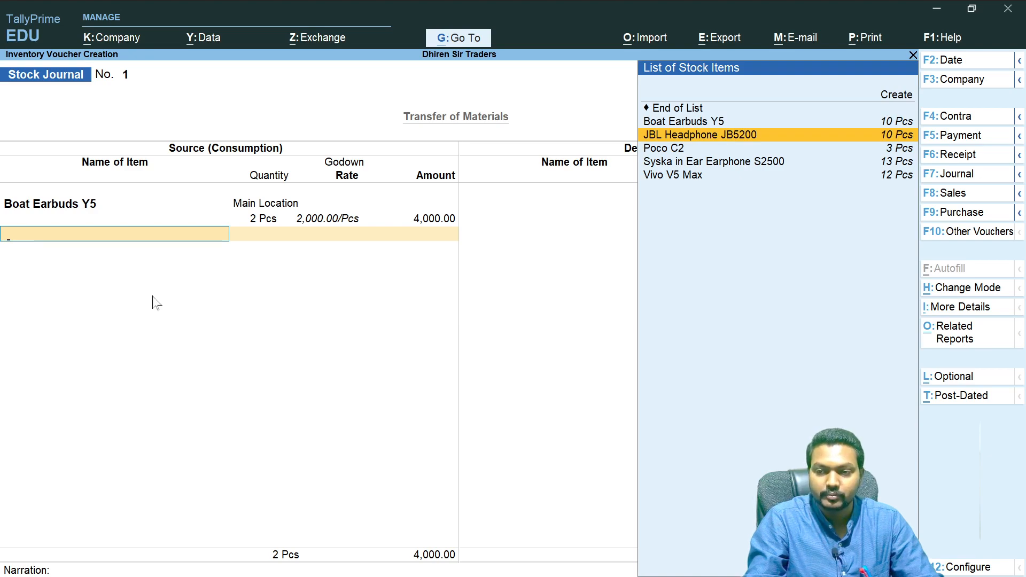
key(Return)
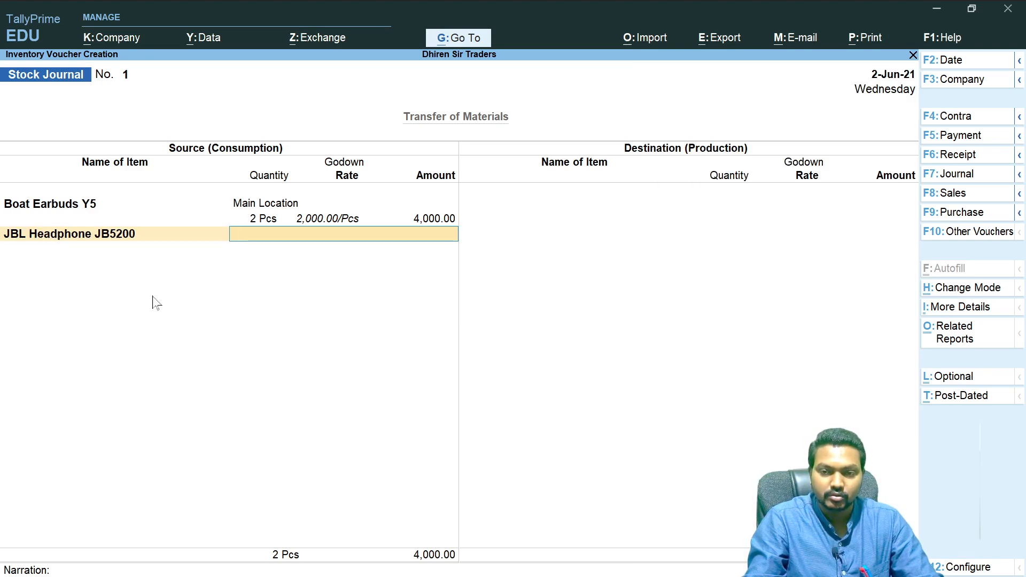
text(Ma)
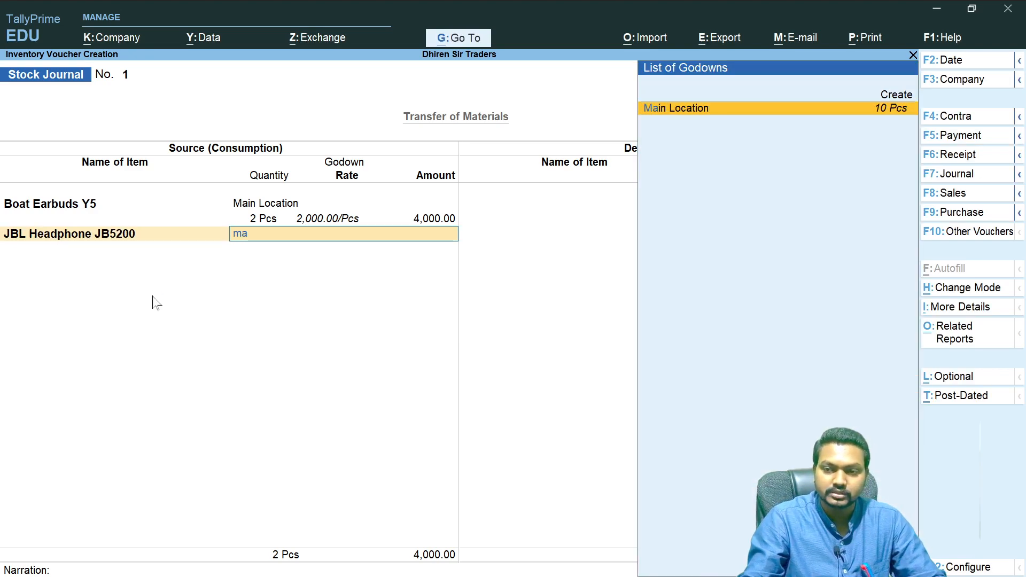
key(Return)
text(2)
key(Return)
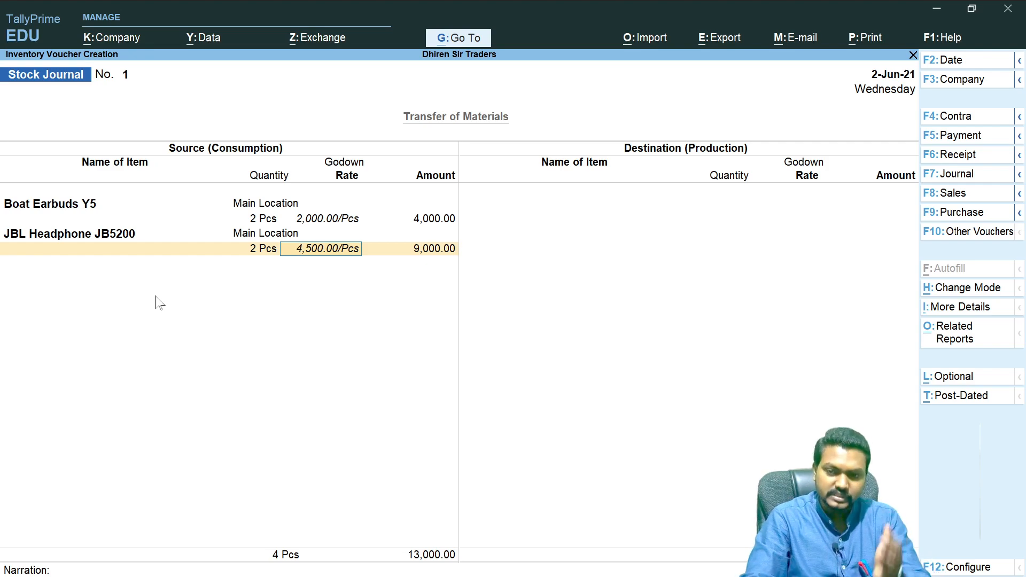
key(Return)
key(Return)
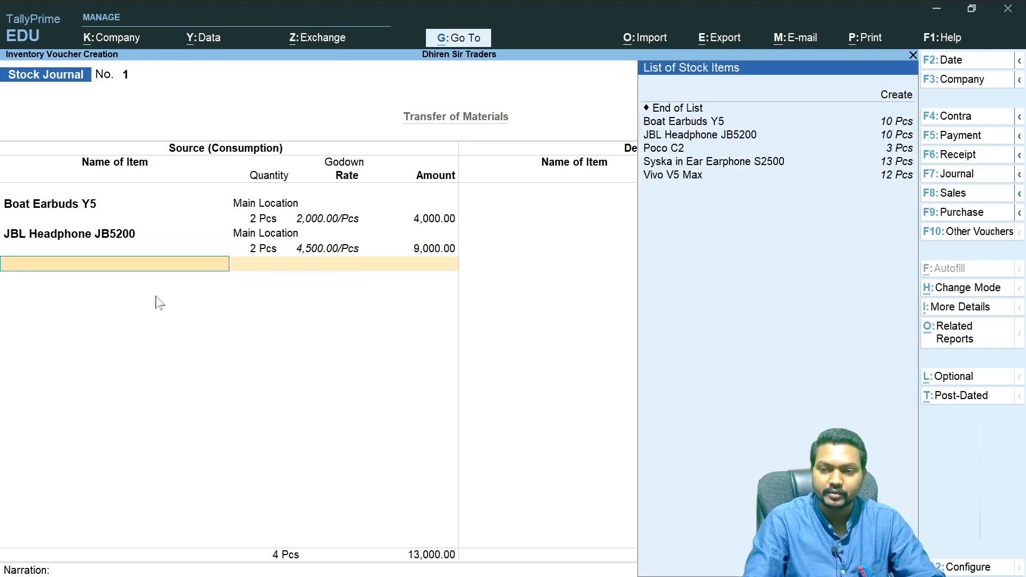
- Add Syska in Ear Earphone S2500 as the third source item from Main Location
key(Down)
key(Down)
key(Down)
key(Down)
key(Down)
key(Down)
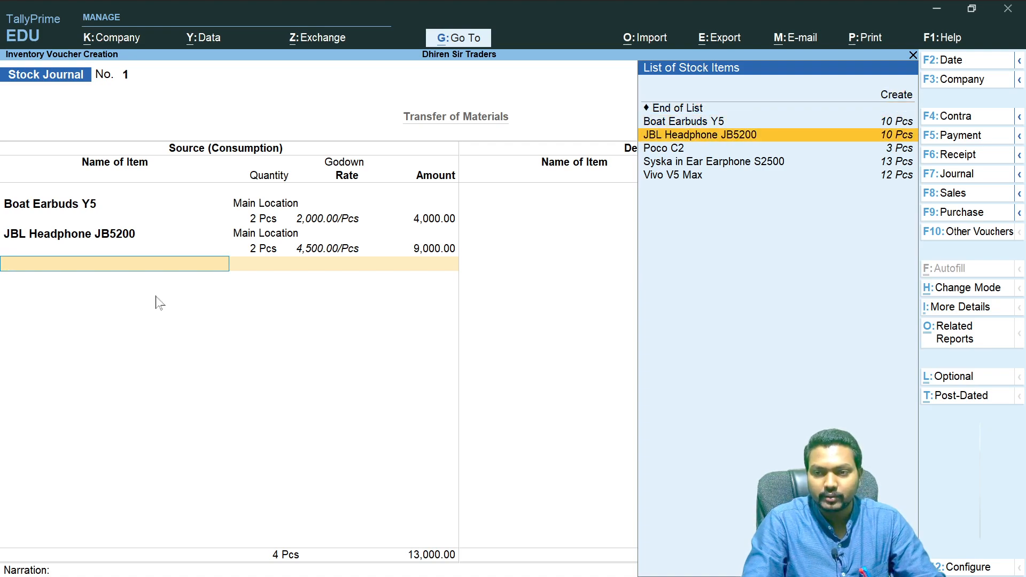
key(Return)
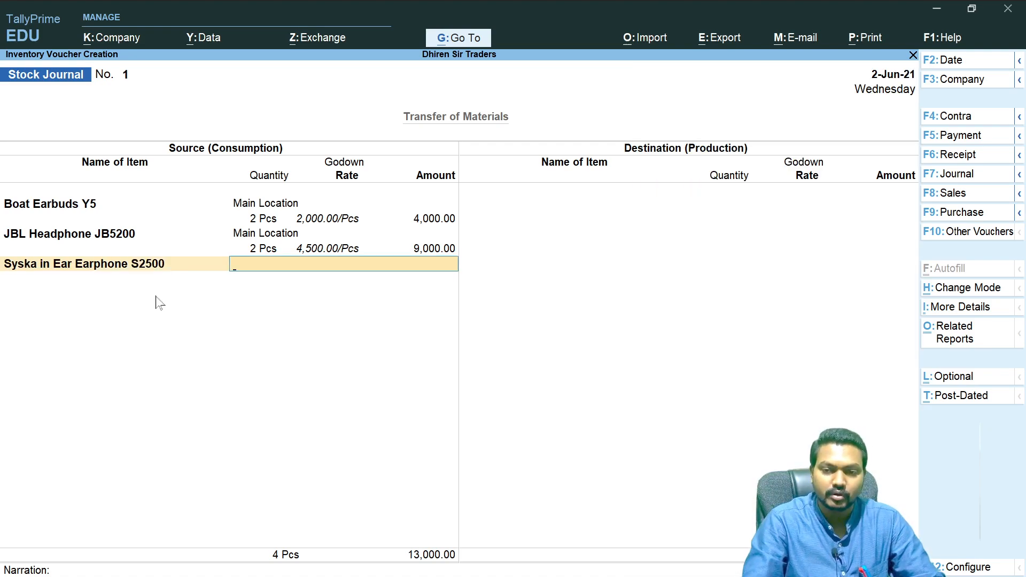
text(Mai)
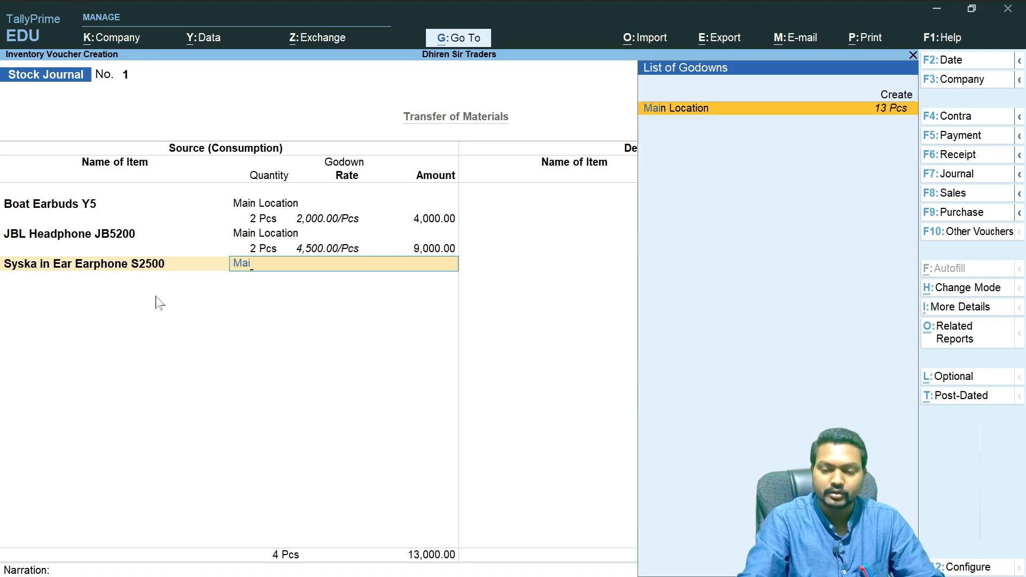
key(Return)
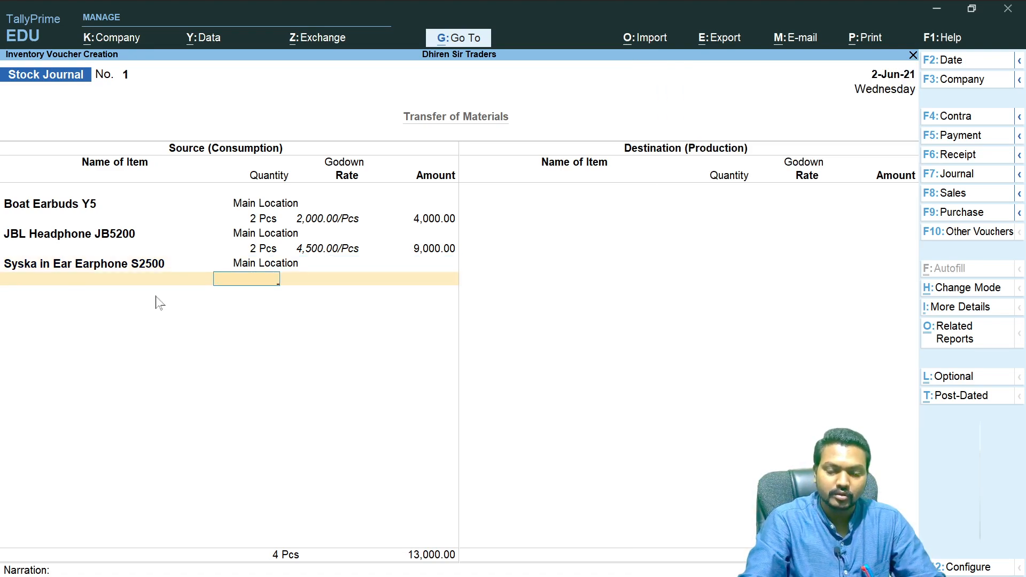
- Set the Syska earphone quantity to 2 Pcs at 600 per piece and finish the source side
text(2)
key(Return)
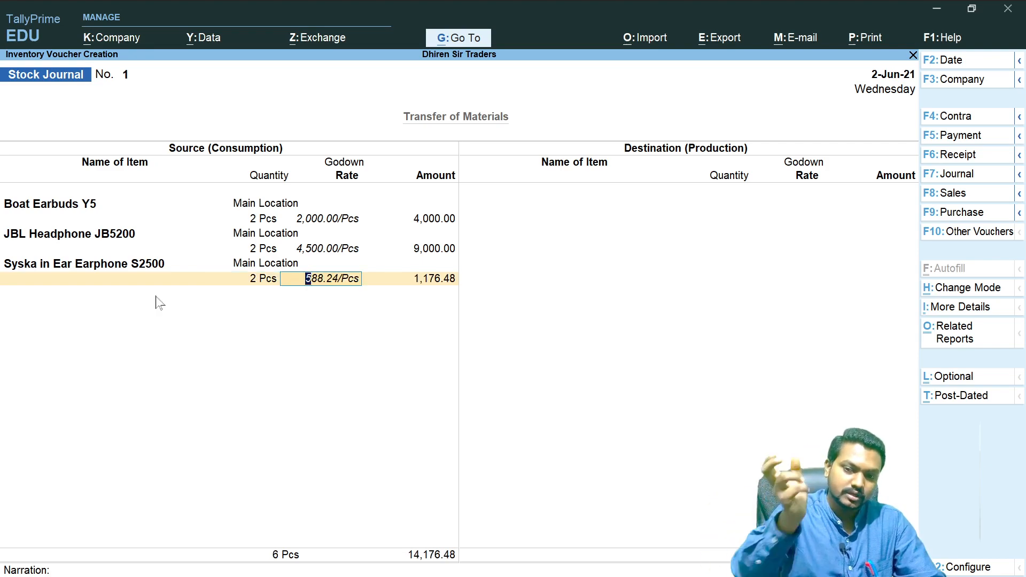
text(5)
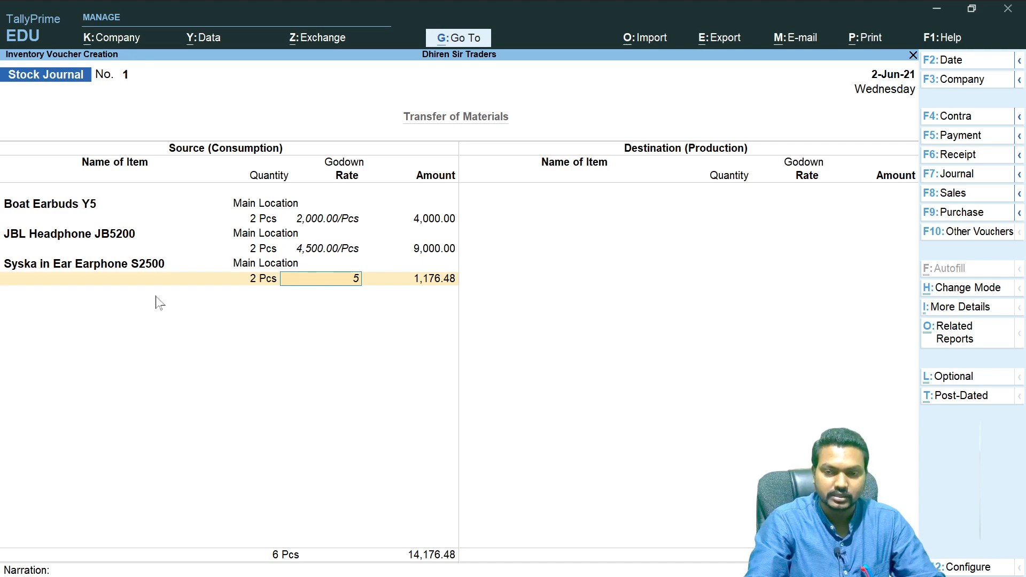
key(BackSpace)
text(600)
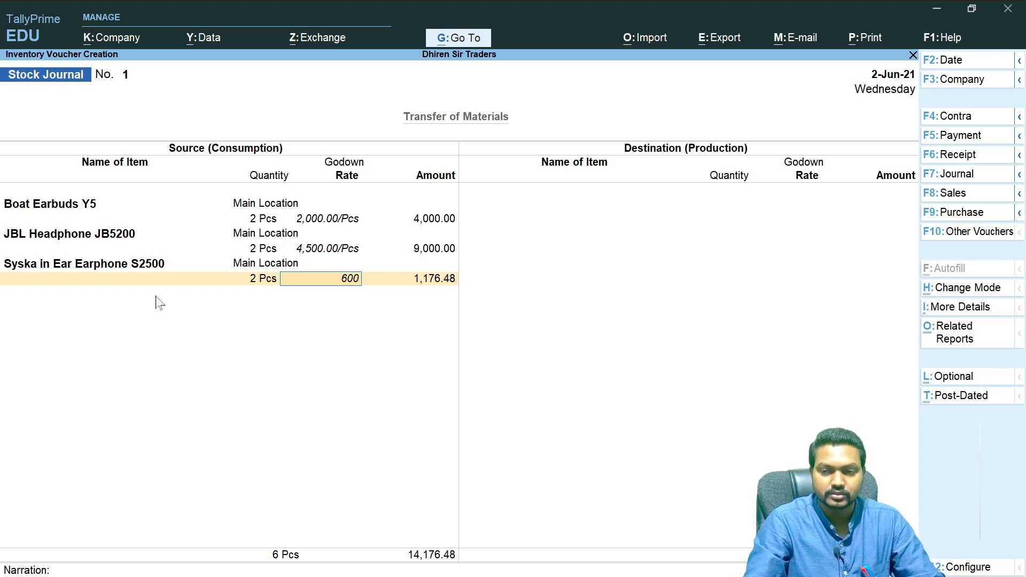
key(Return)
key(Return)
key(Return)
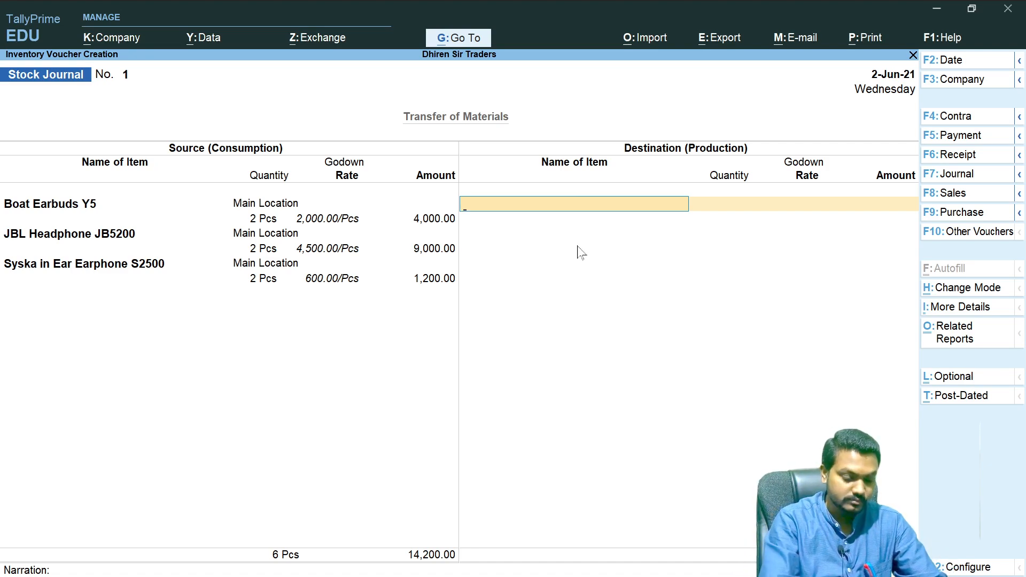
- Enter Boat Earbuds Y5 on the destination side into Sector- 02 Godown, 2 Pcs at 2,000 per piece
text(s)
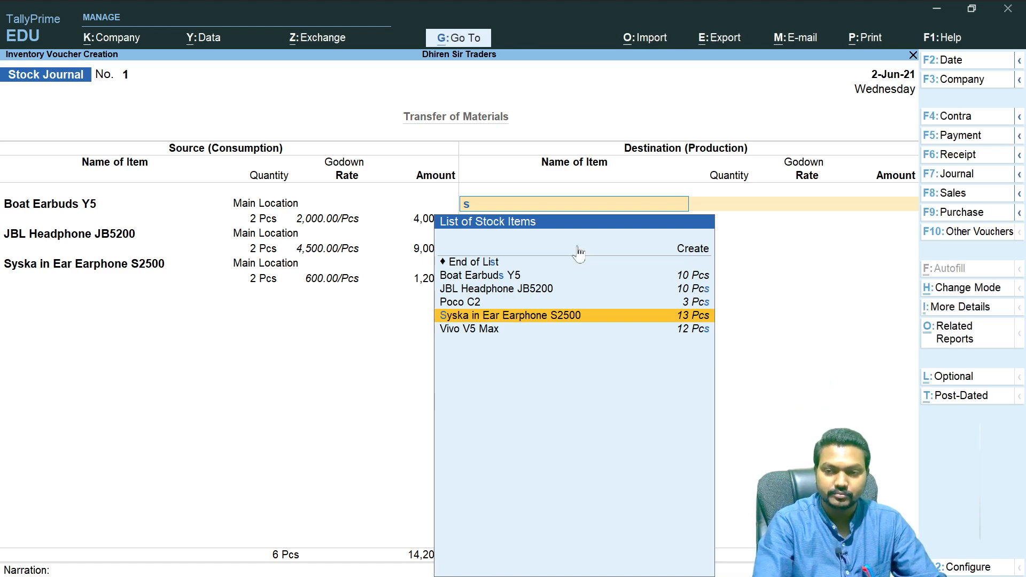
key(BackSpace)
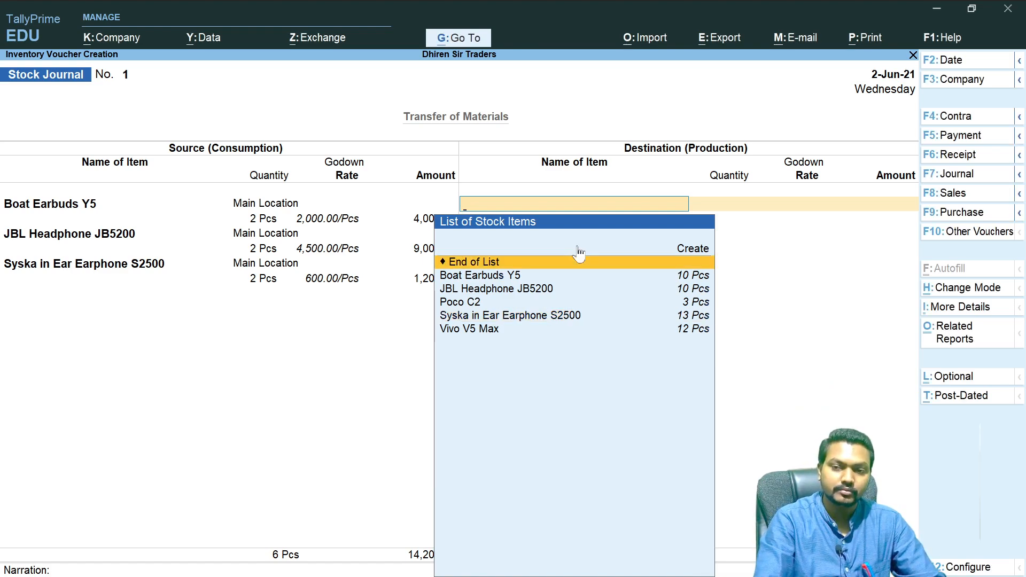
key(Down)
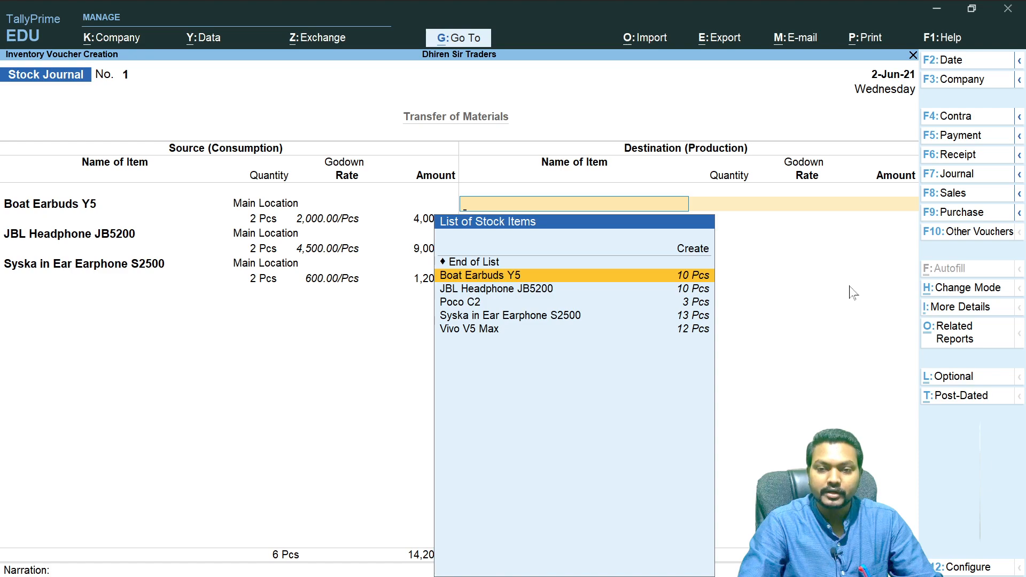
key(Return)
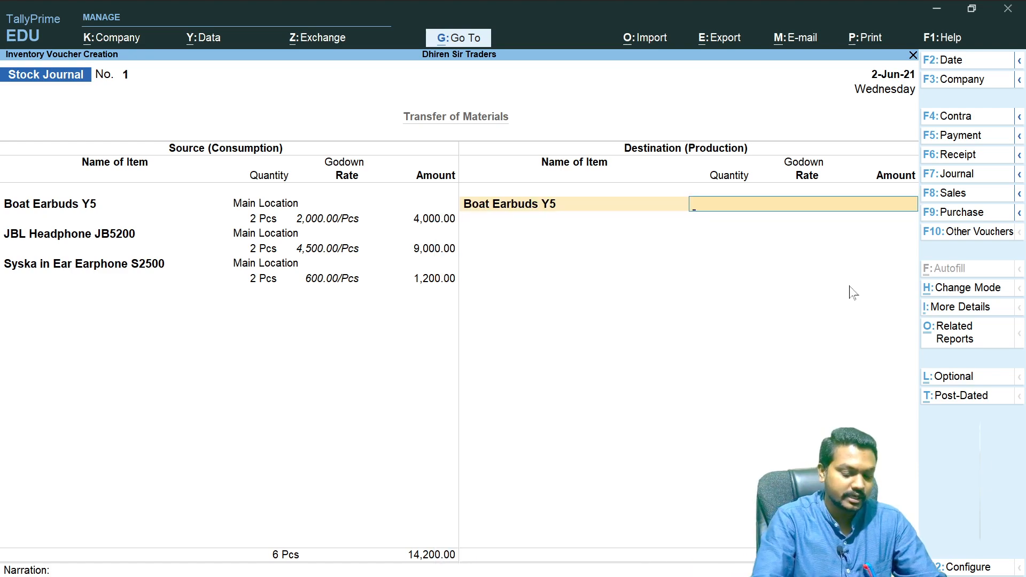
text(Sec)
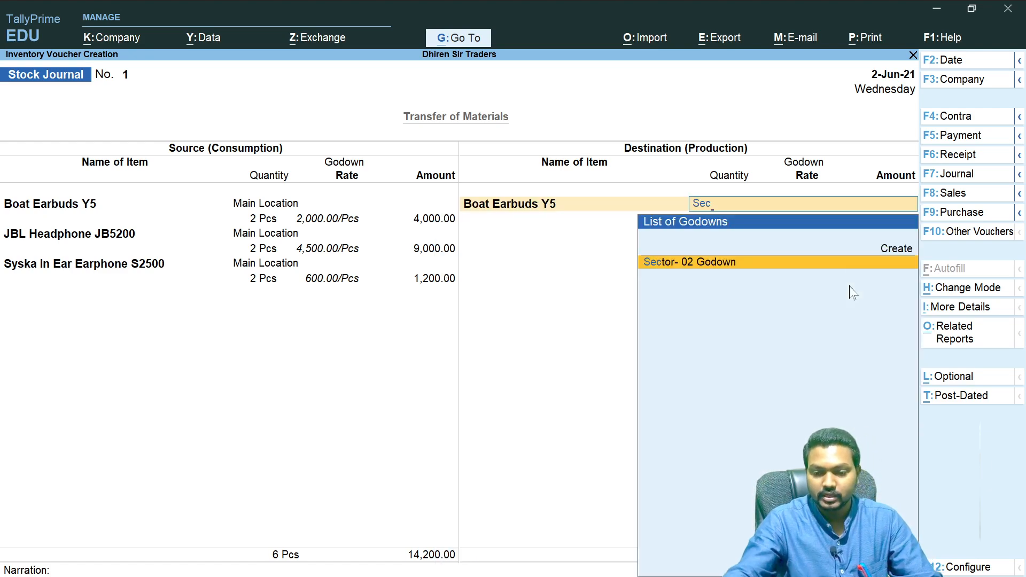
key(Return)
text(2)
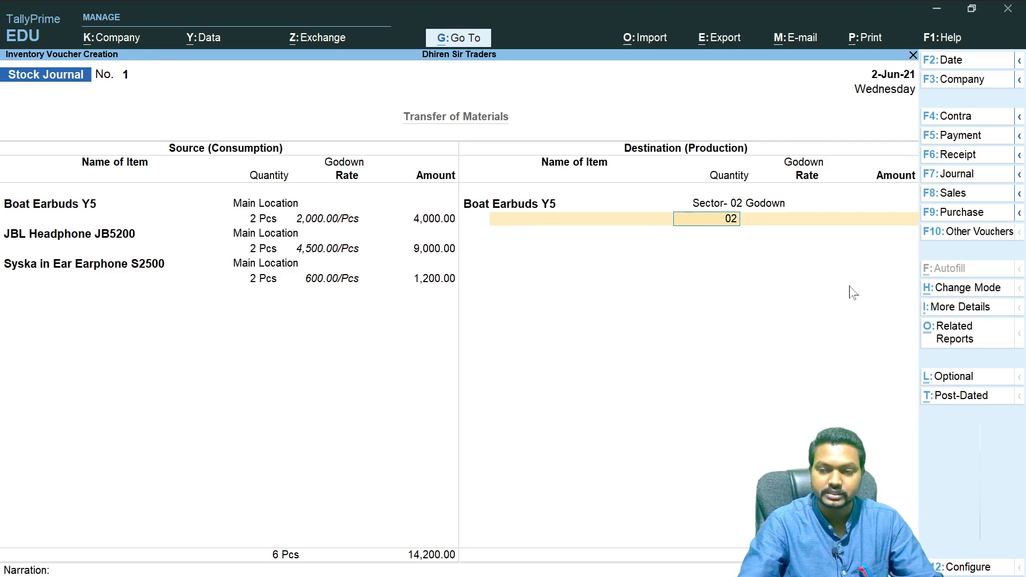
key(Return)
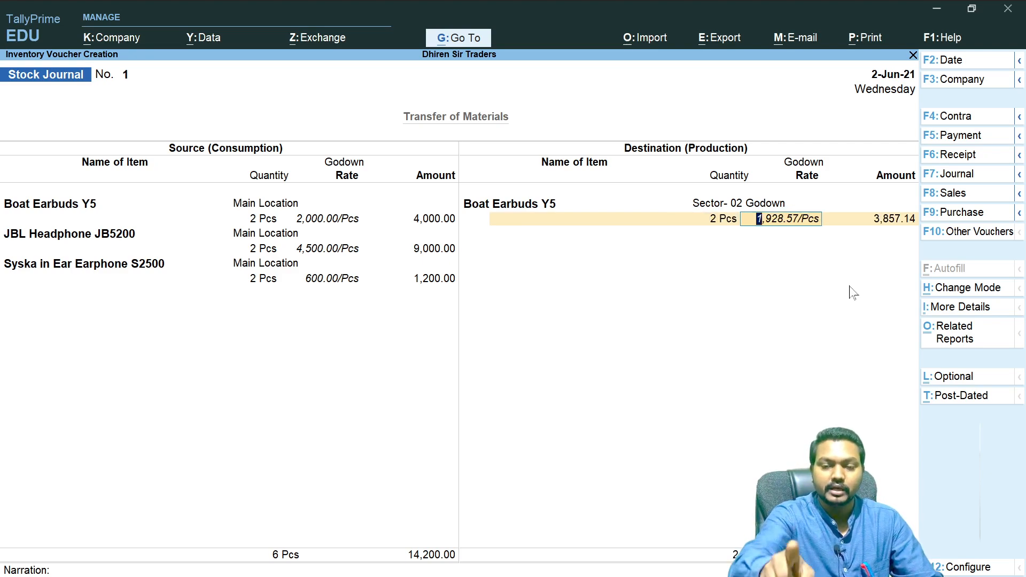
text(2000)
key(Return)
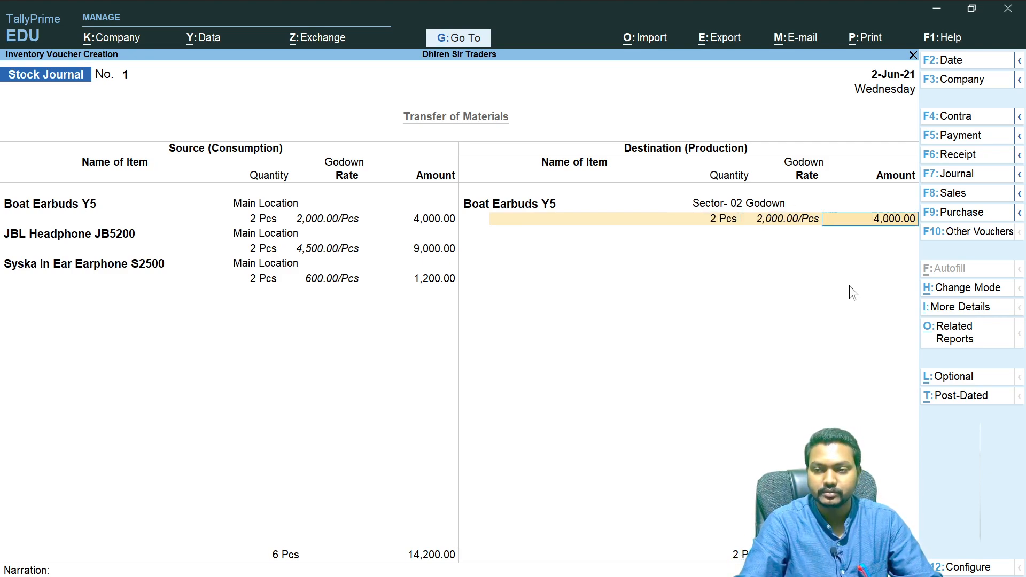
- Enter JBL Headphone JB5200 on the destination side into Sector- 02 Godown, 2 Pcs at its default rate
key(Return)
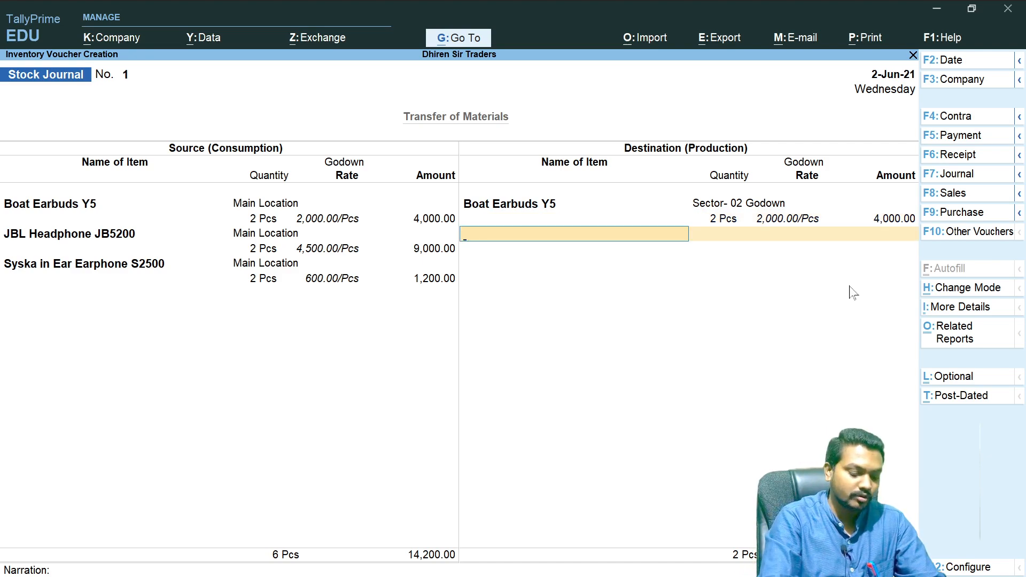
text(j)
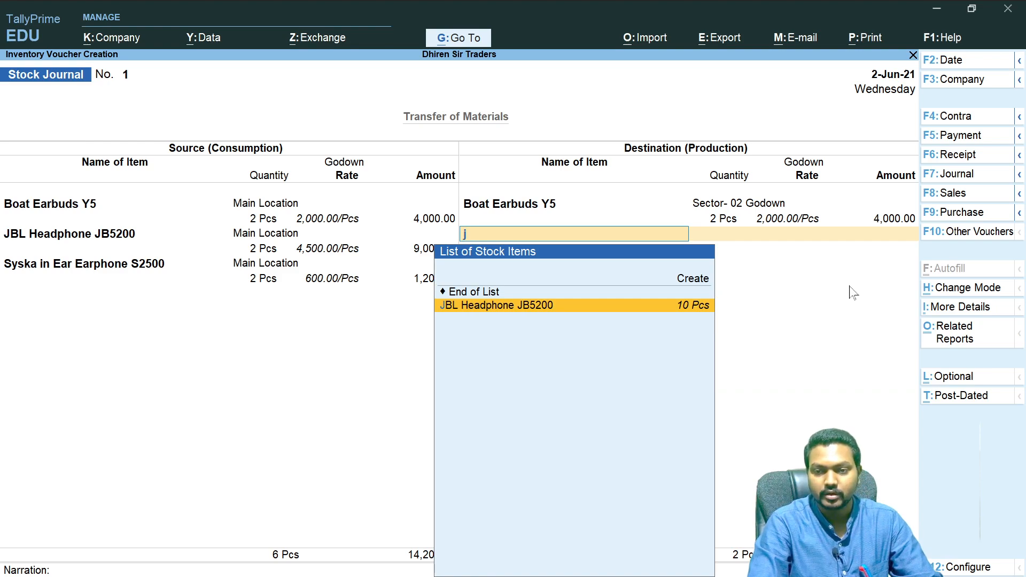
key(Return)
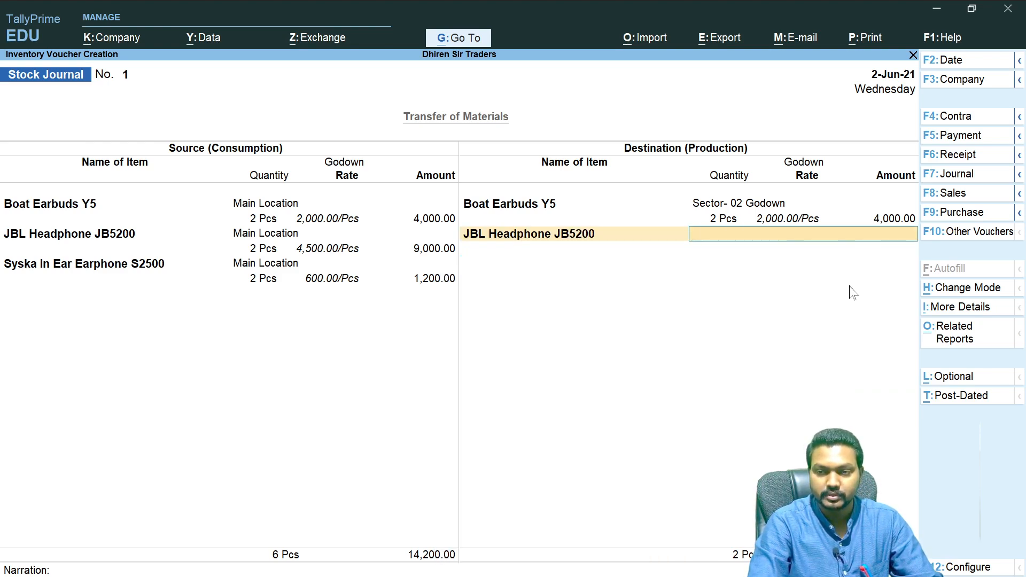
text(Sec)
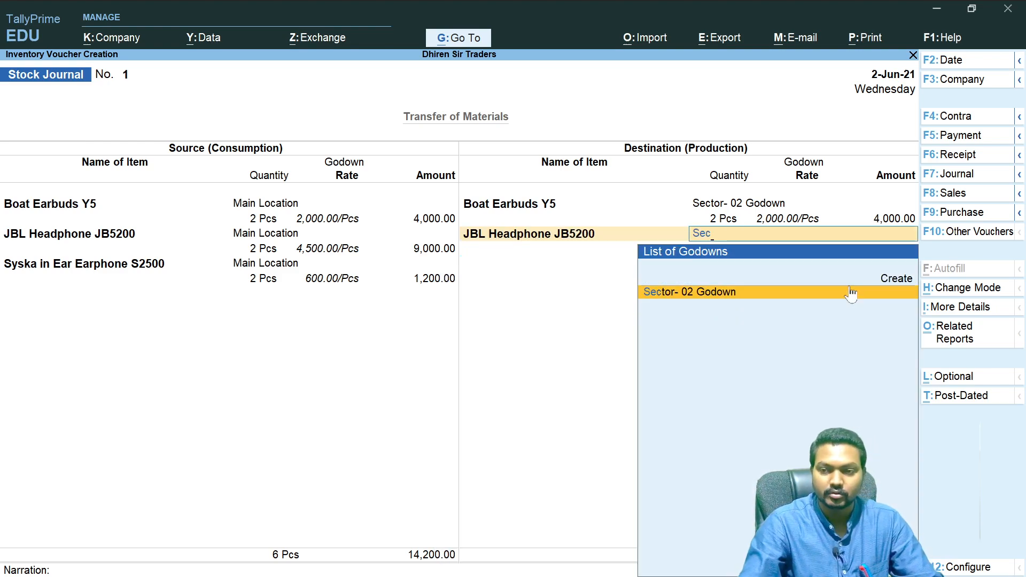
key(Return)
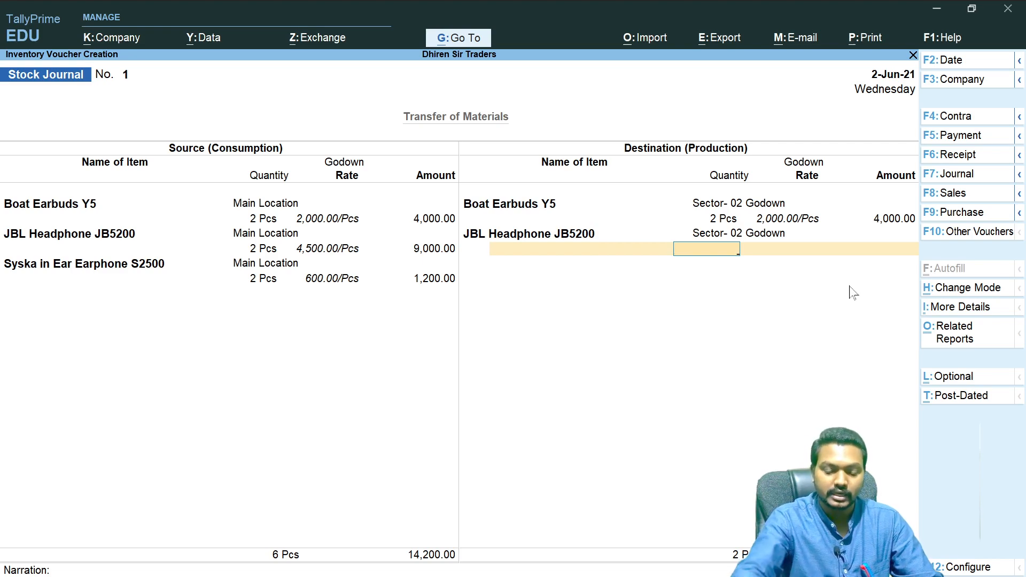
text(2)
key(Return)
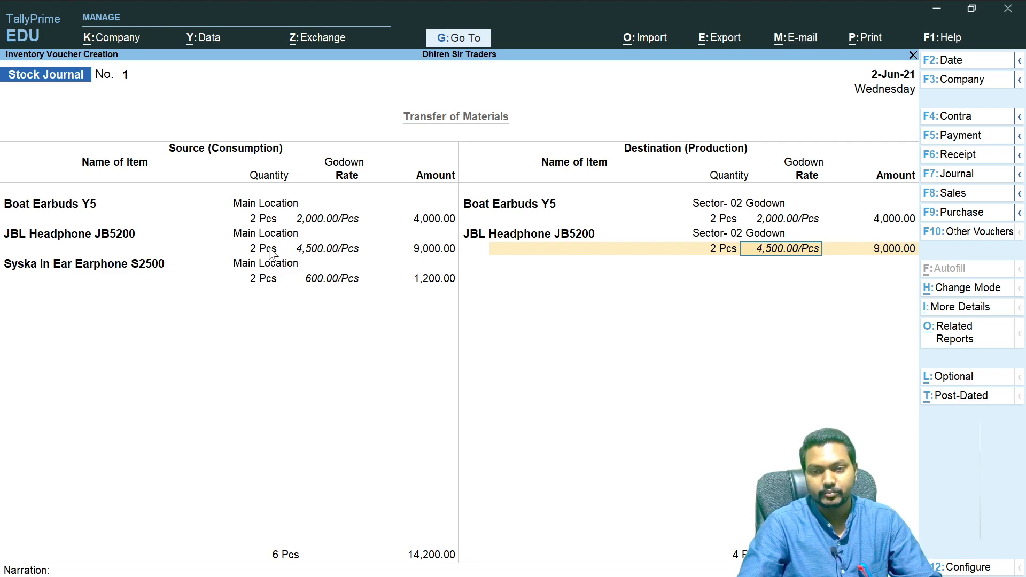
key(Return)
key(Return)
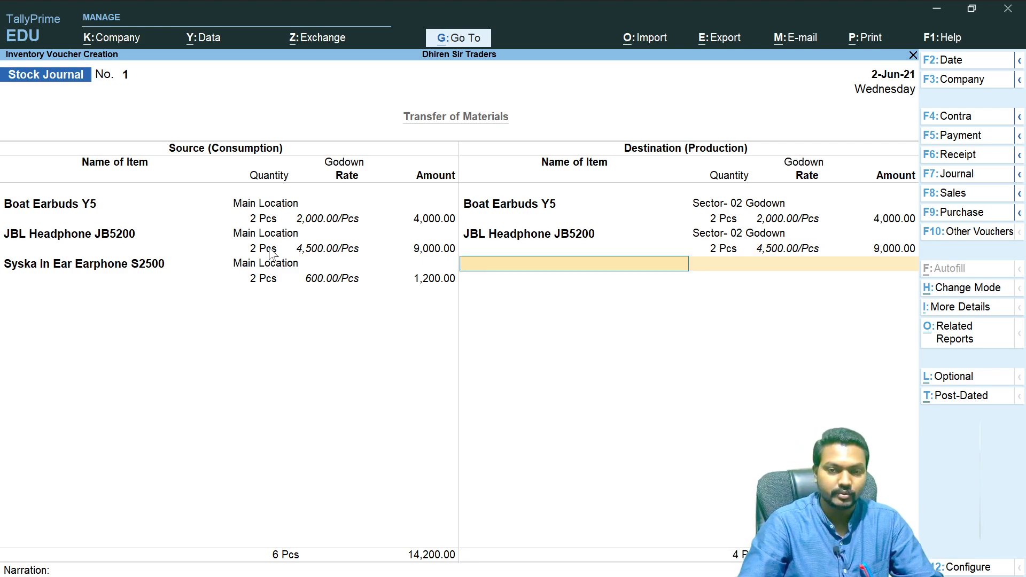
- Enter Syska in Ear Earphone S2500 on the destination side into Sector- 02 Godown, 2 Pcs at 600 per piece
text(Sys)
key(Return)
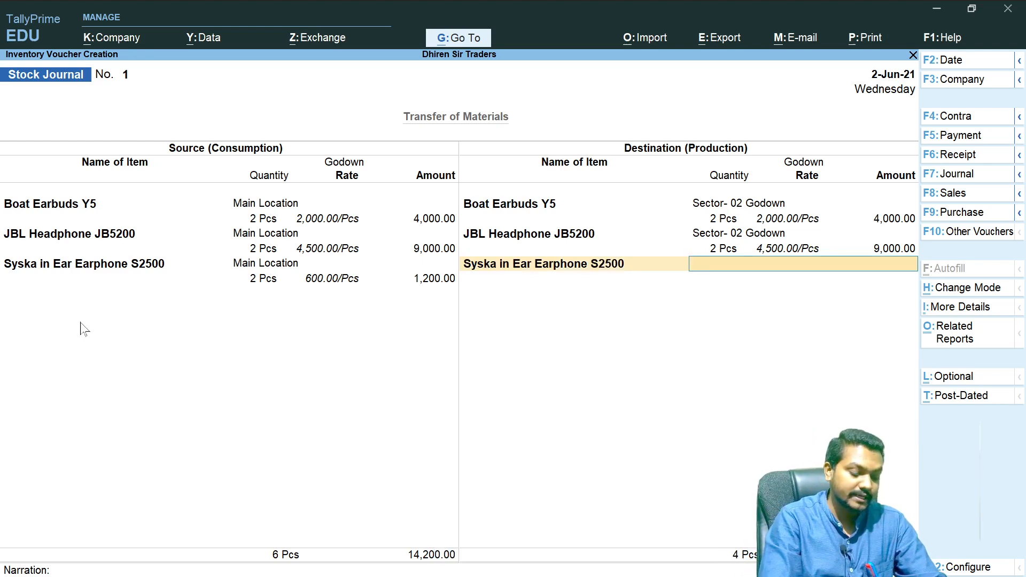
text(Sec)
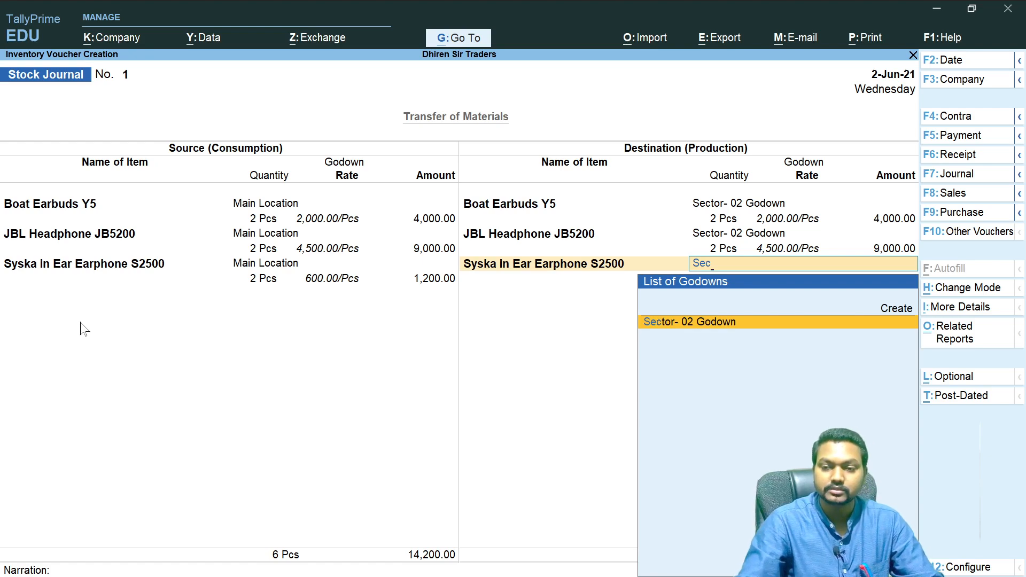
key(Return)
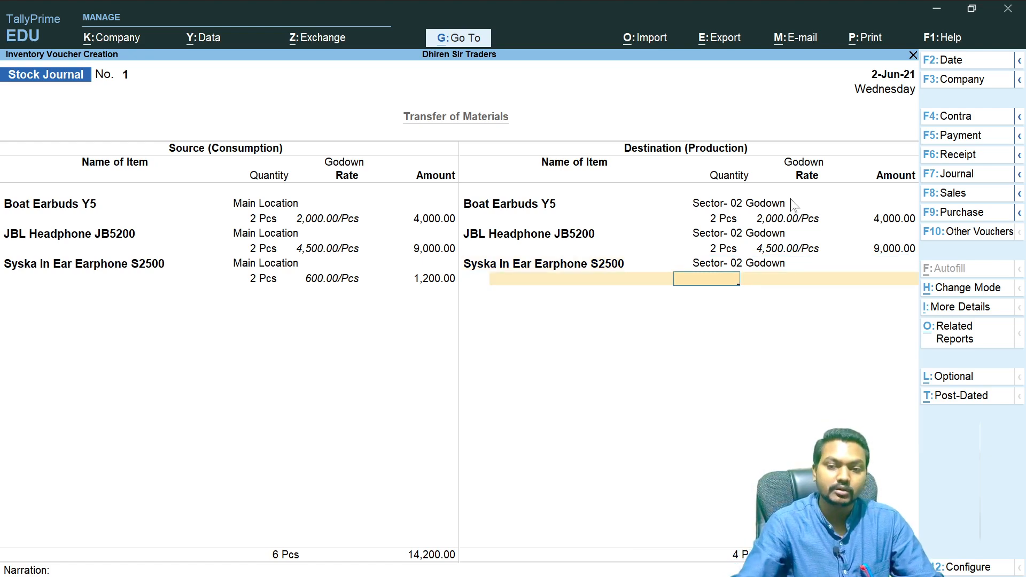
text(2 Pcs)
key(Return)
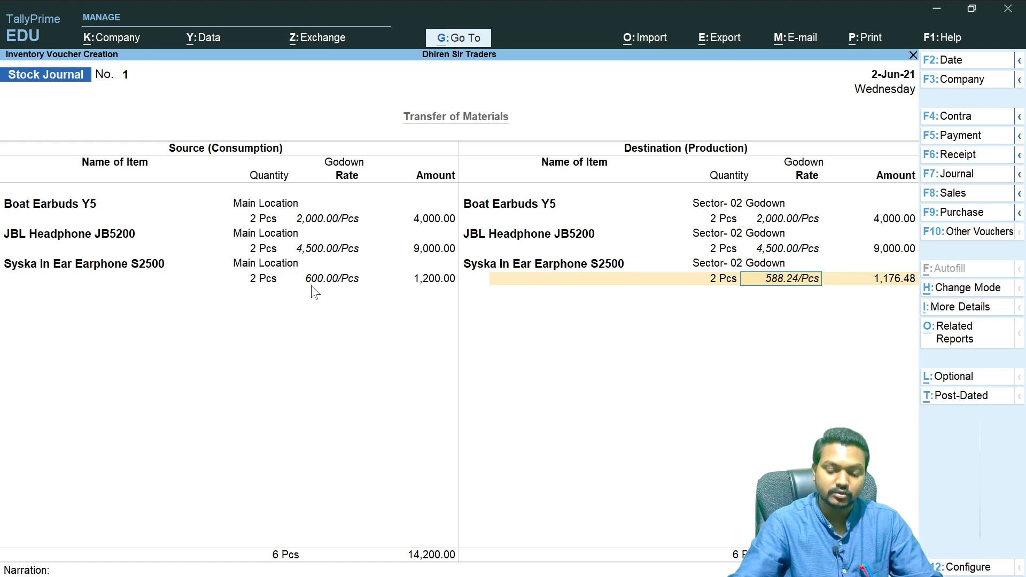
text(600)
key(Return)
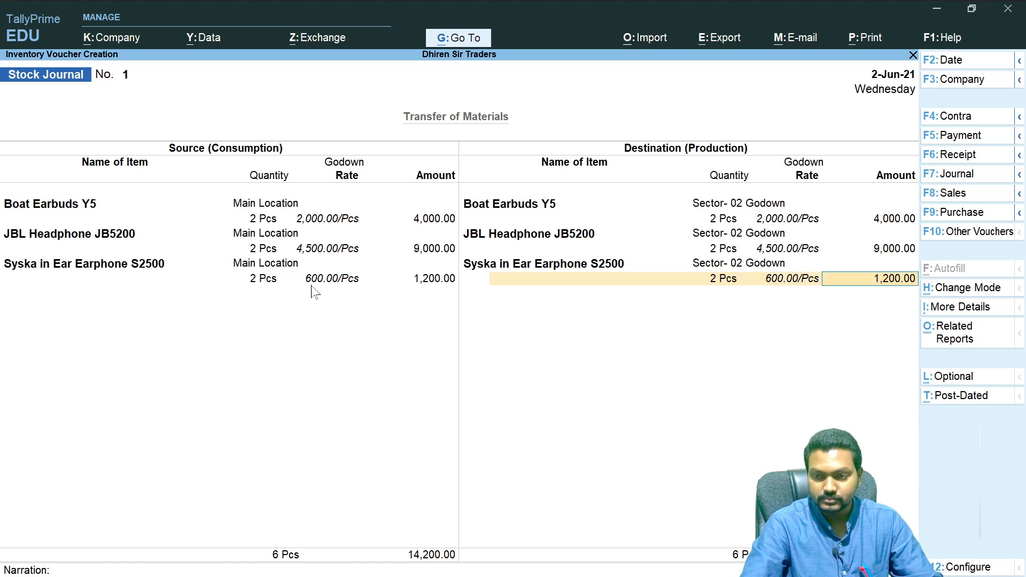
key(Return)
key(Return)
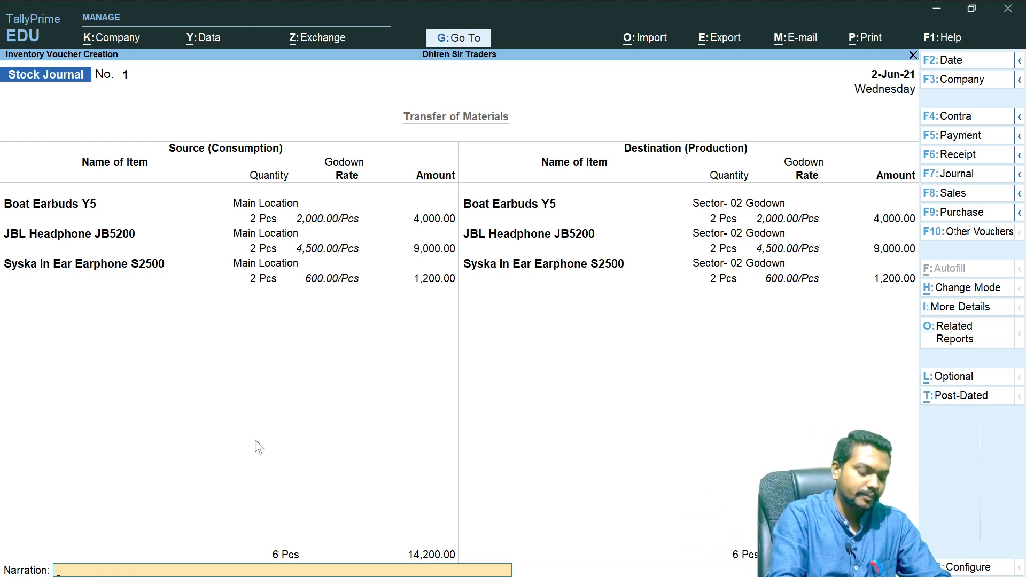
- Write the narration "6 pcs Items Trasferred to Sec- 02 Gdn for Local Selling Purchasse" and save the Stock Journal
text(6 pcs)
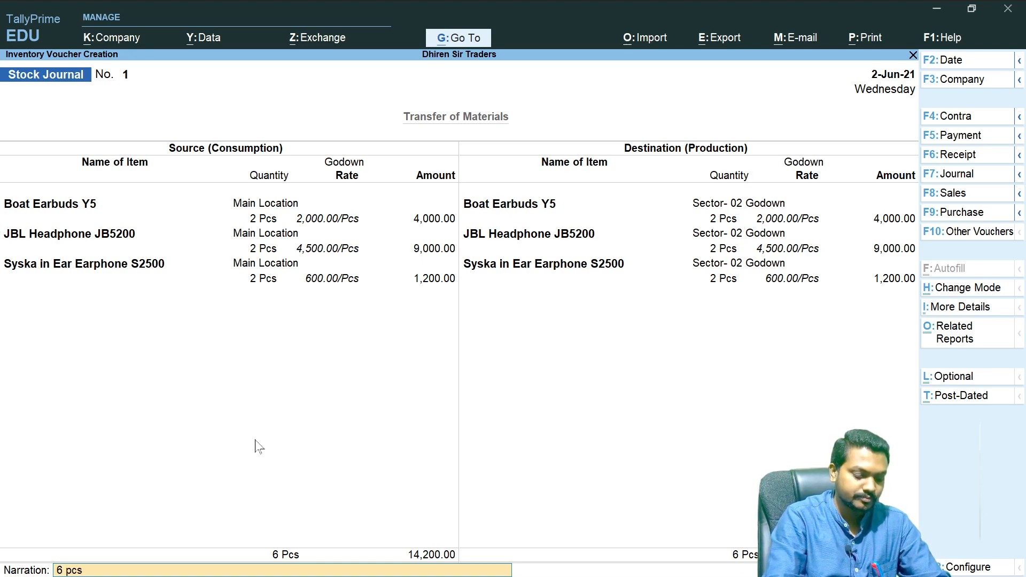
text( Item)
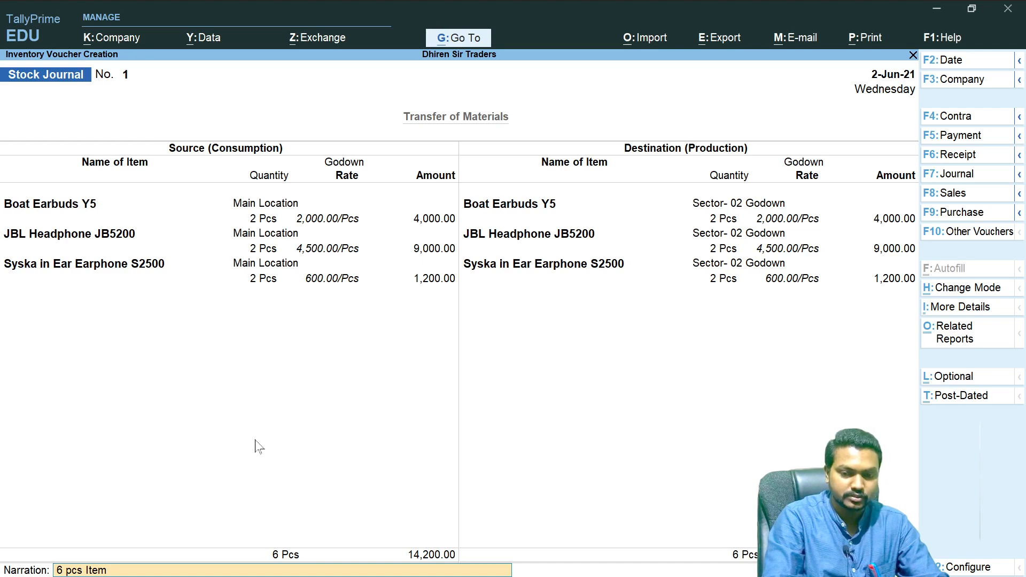
text(s Trasferred)
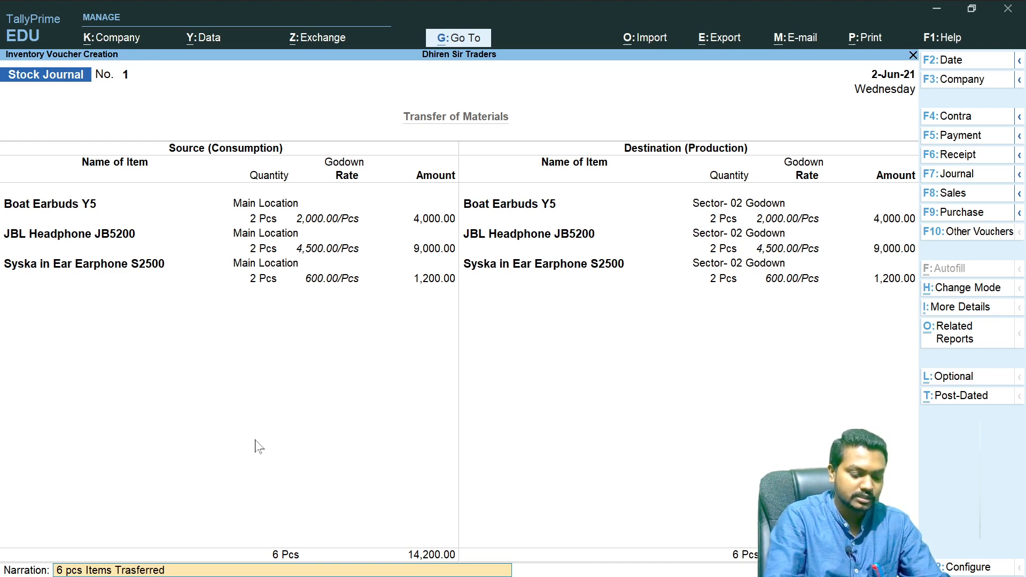
text( to Sec)
key(BackSpace)
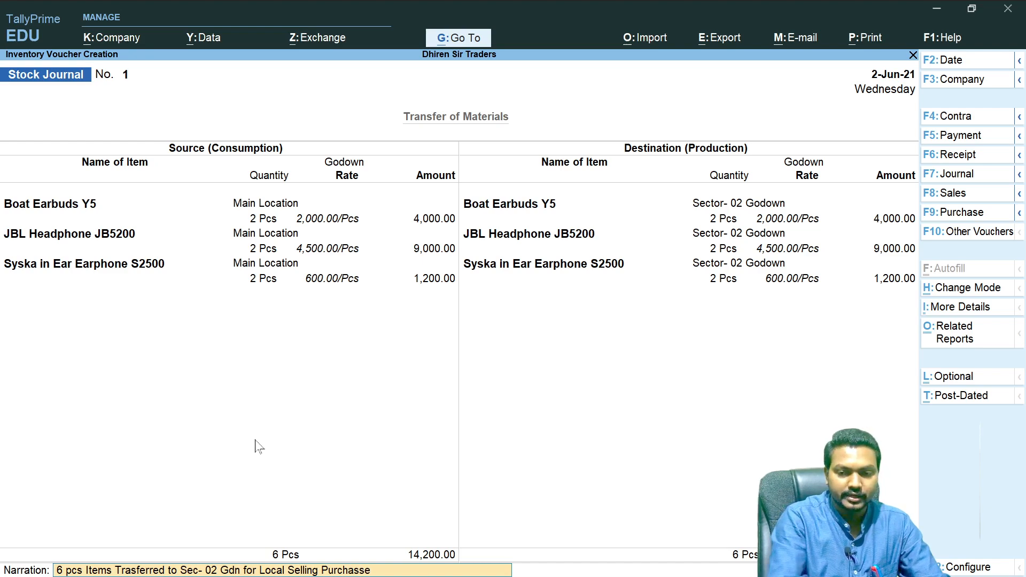
key(Return)
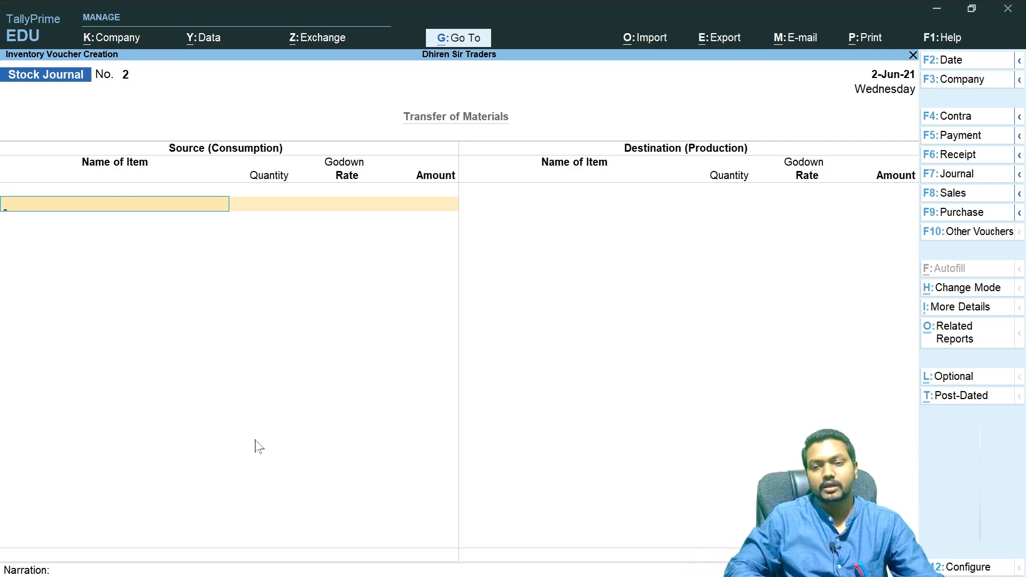
- Leave voucher entry and open the Godowns summary report for Sector- 02 Godown
key(Escape)
key(Escape)
key(Escape)
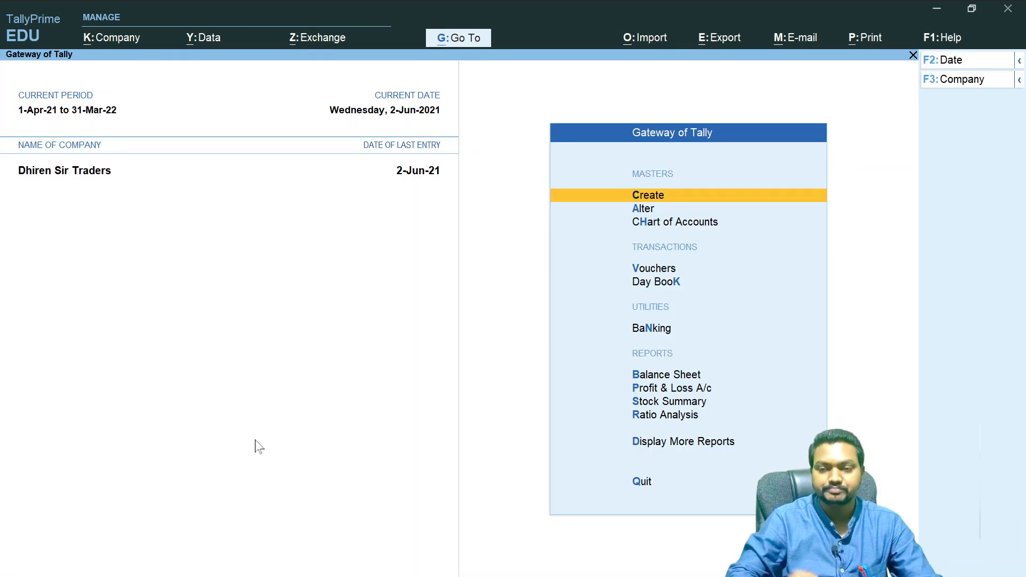
click(687, 447)
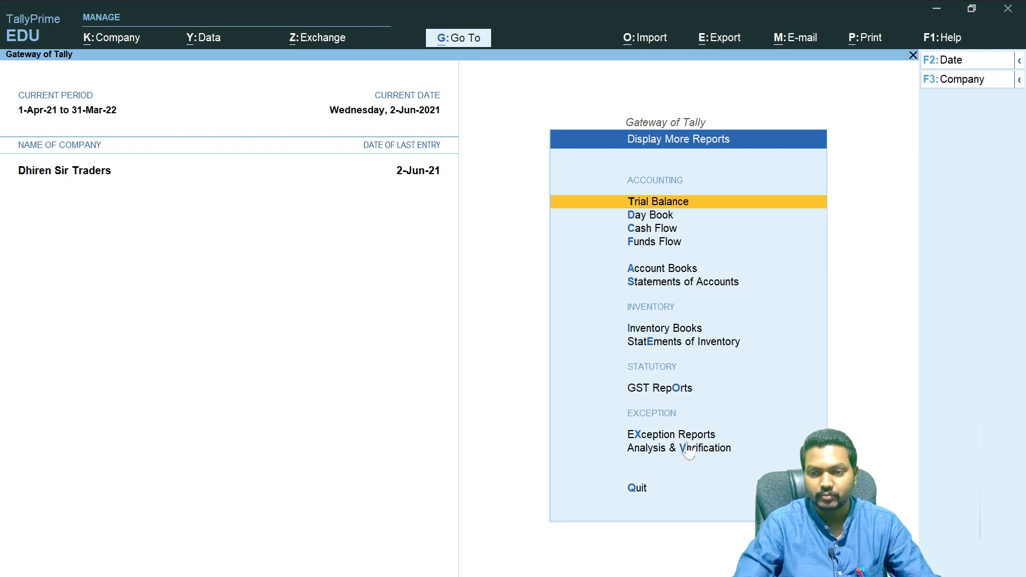
click(707, 346)
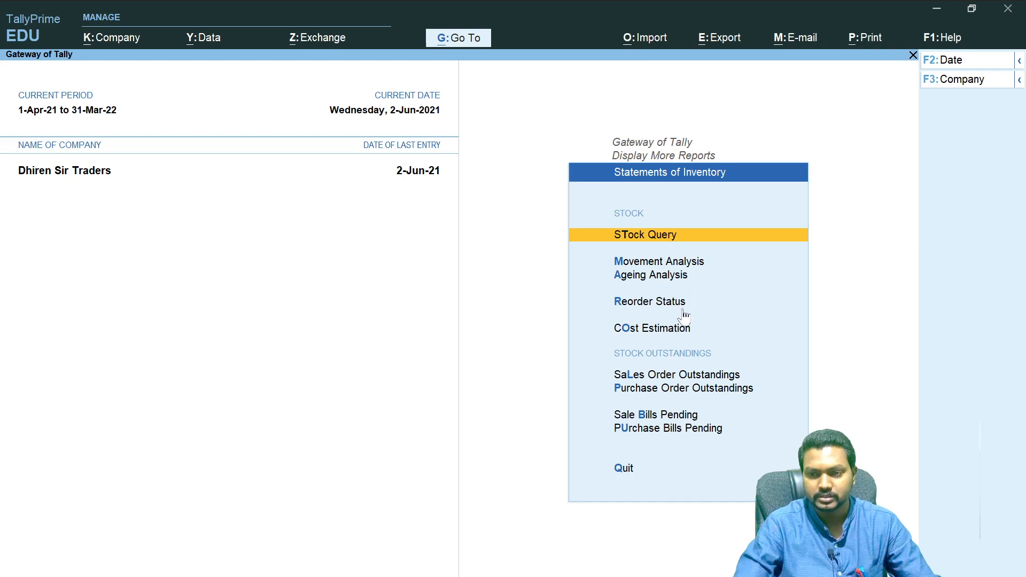
key(Escape)
click(644, 328)
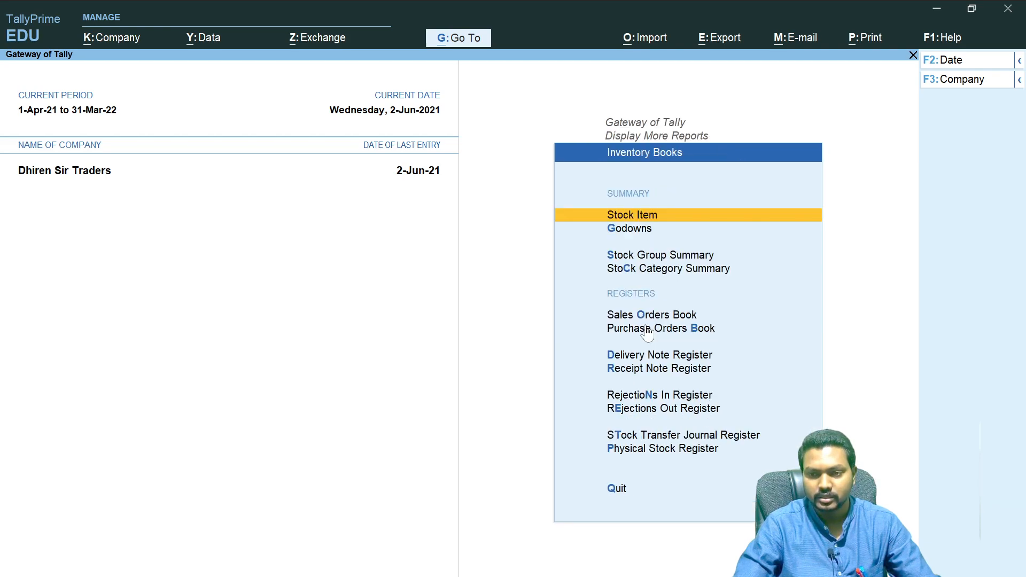
click(629, 229)
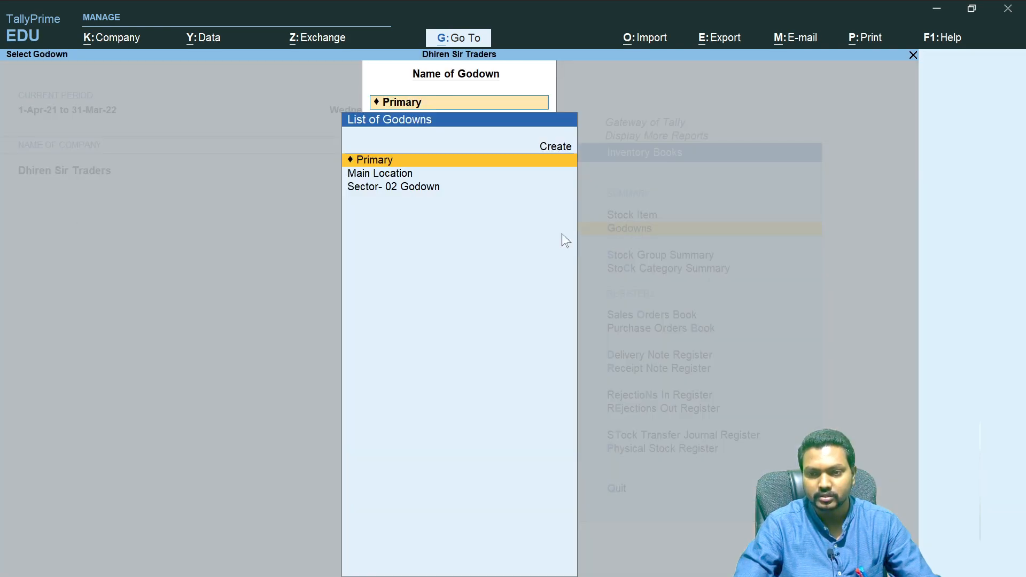
click(401, 190)
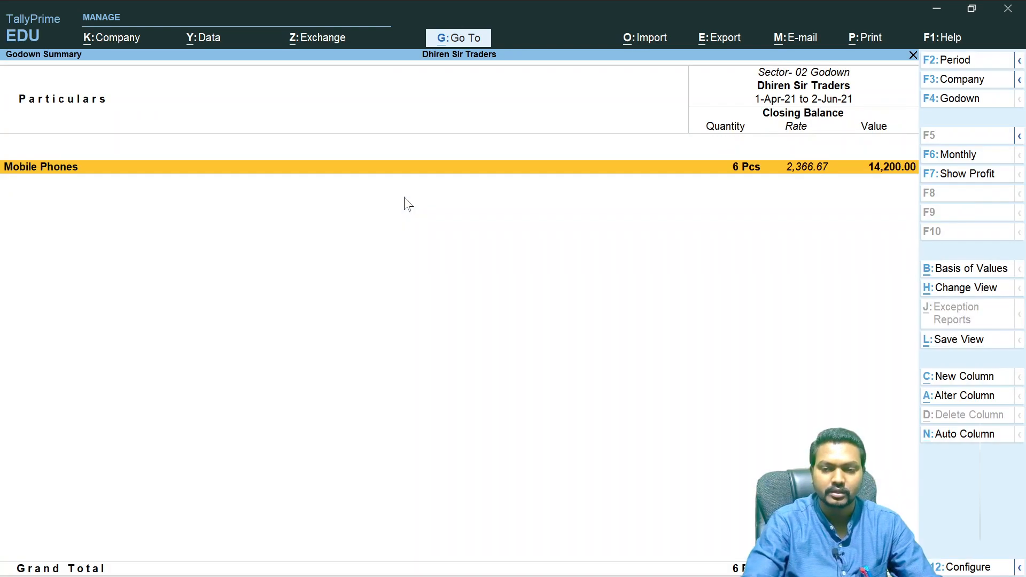
- Drill down through Mobile Phones and Boat Earbuds Y5 June vouchers to open the saved stock journal
click(756, 179)
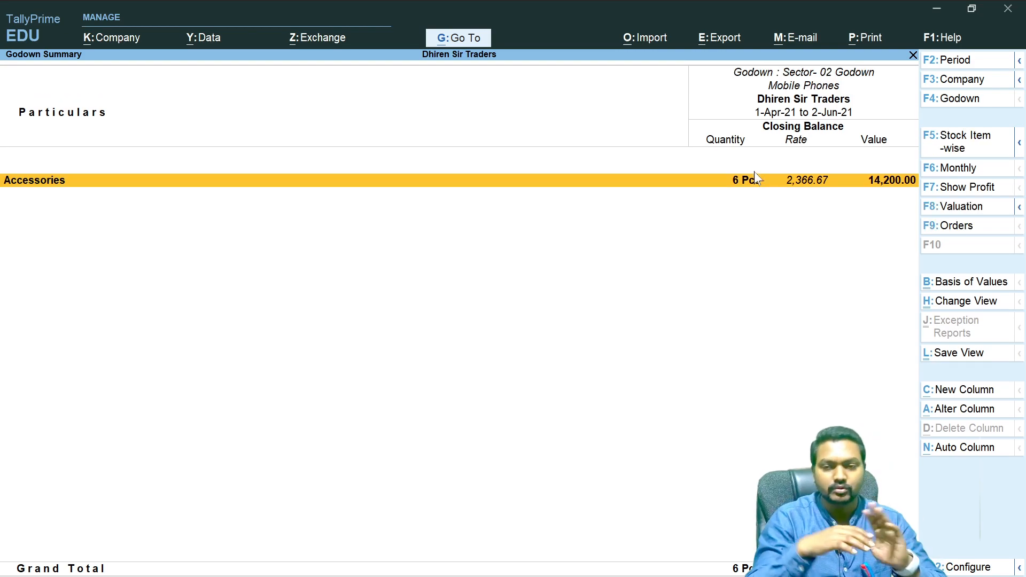
click(49, 192)
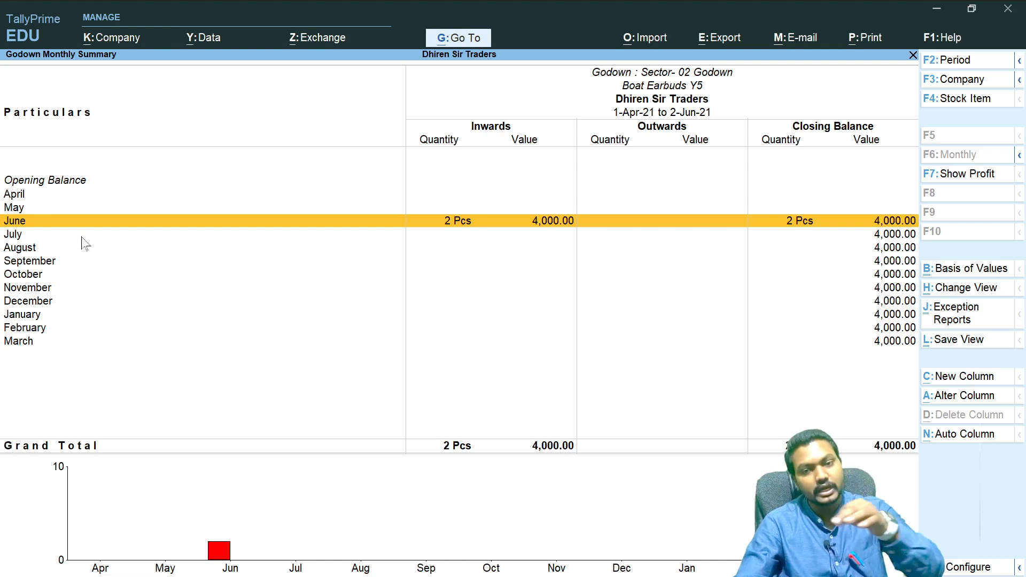
click(534, 223)
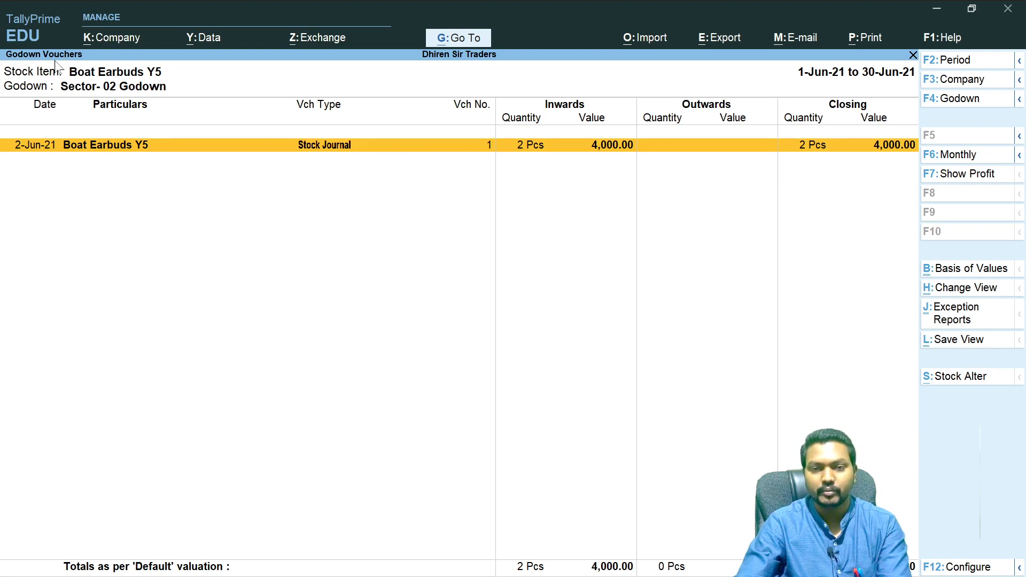
key(Return)
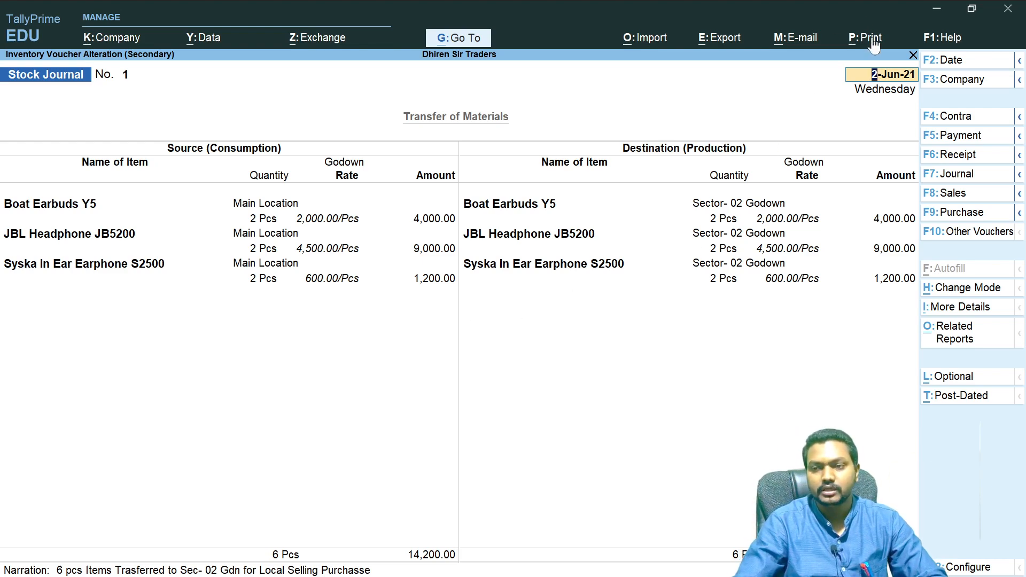
- Preview the stock journal voucher printout, zoom in to read it, and close the preview
key(alt+p)
key(Return)
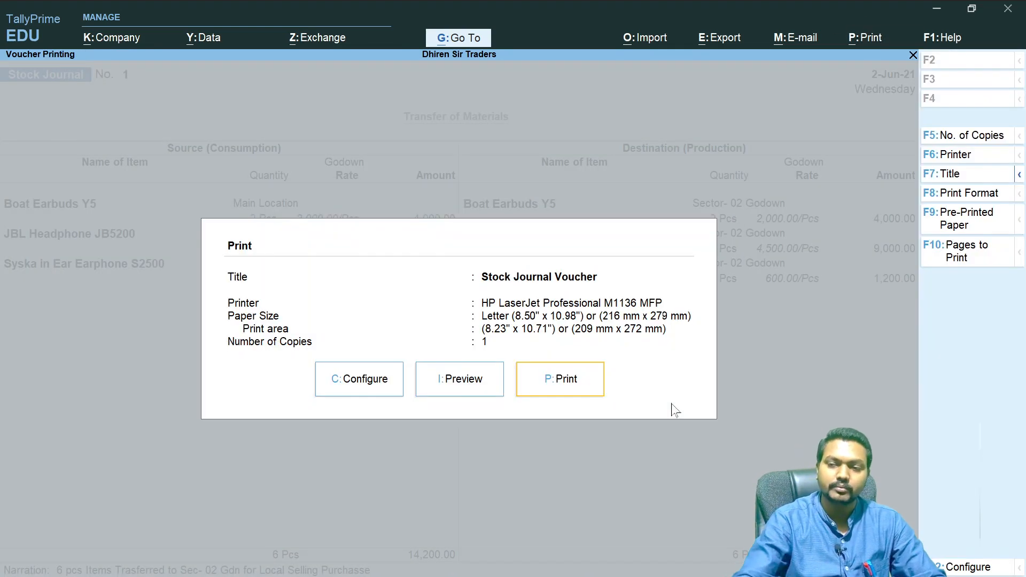
click(489, 384)
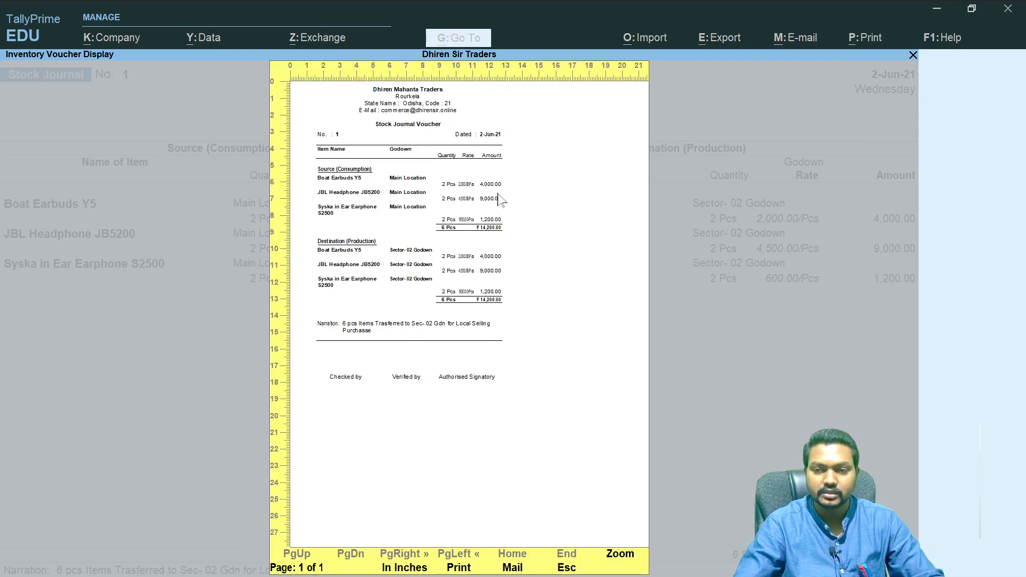
key(alt+z)
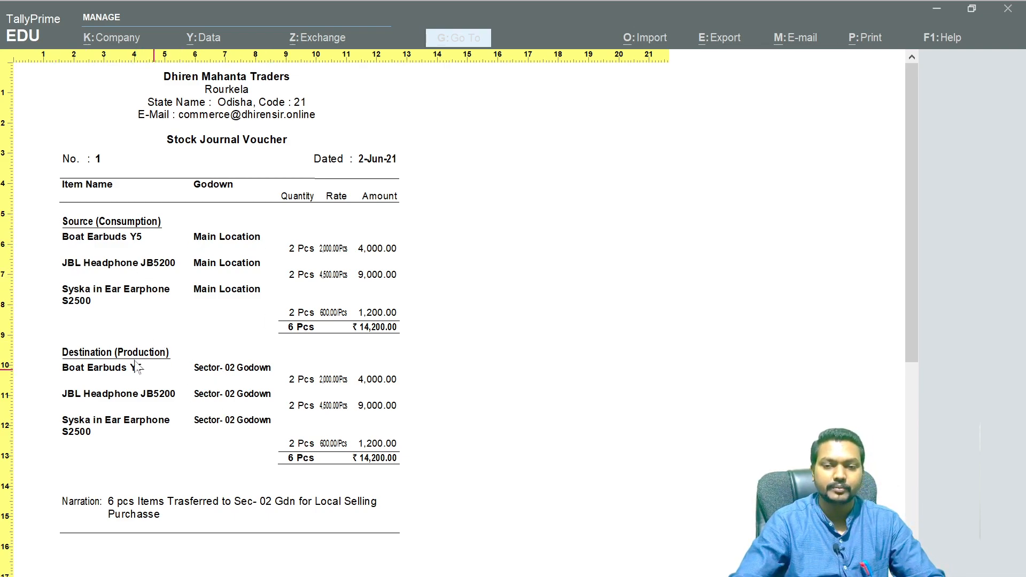
key(Escape)
key(Escape)
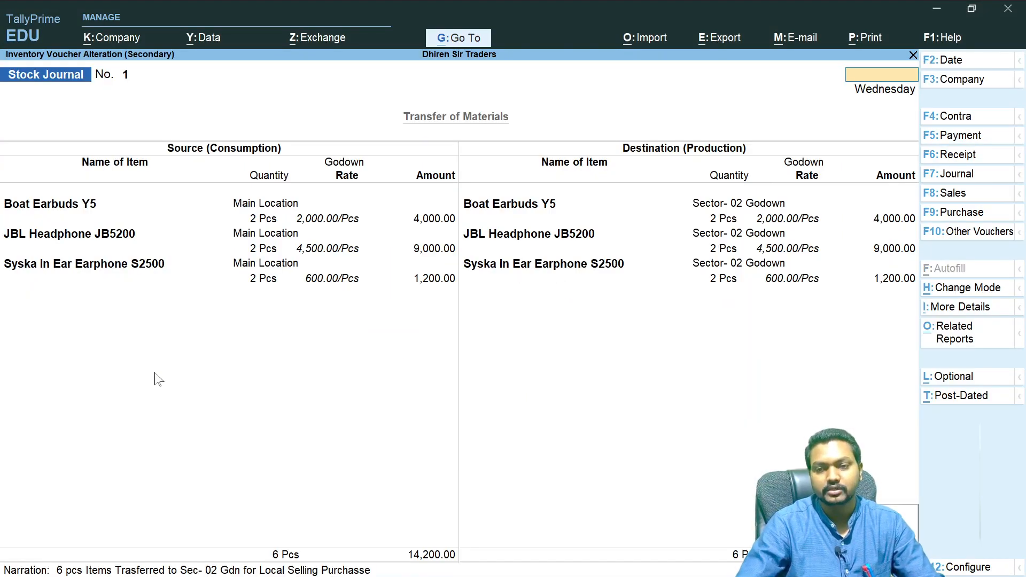
- Go back to the Sector- 02 Godown summary and drill into Mobile Phones Accessories to list the items
key(Escape)
key(Escape)
key(Escape)
key(Escape)
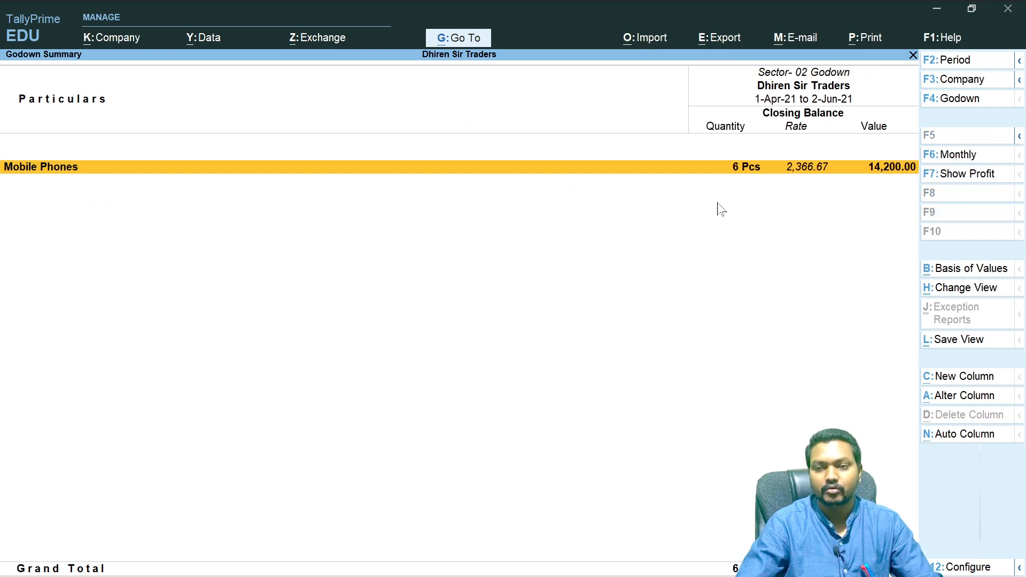
key(Escape)
key(Return)
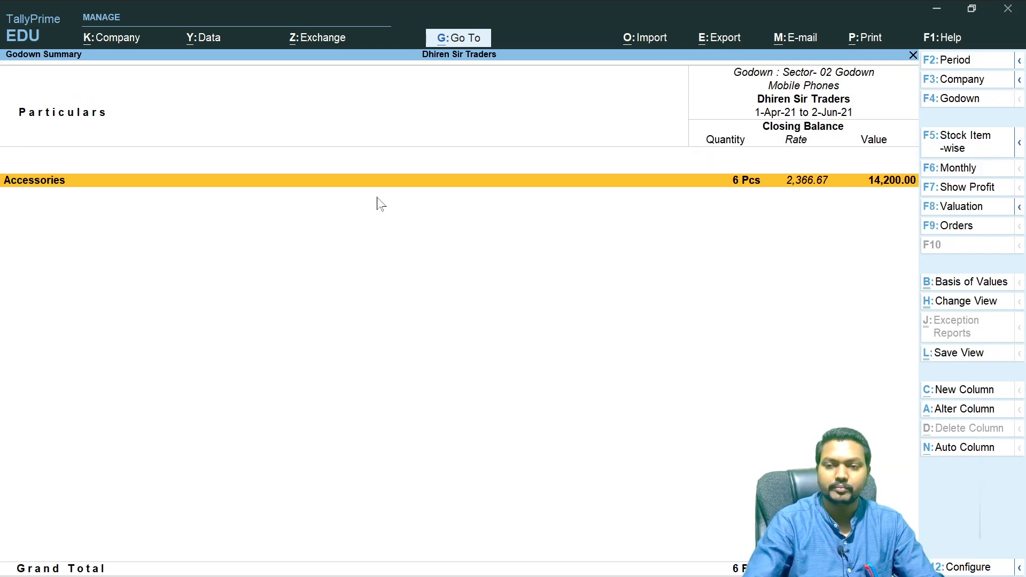
key(Return)
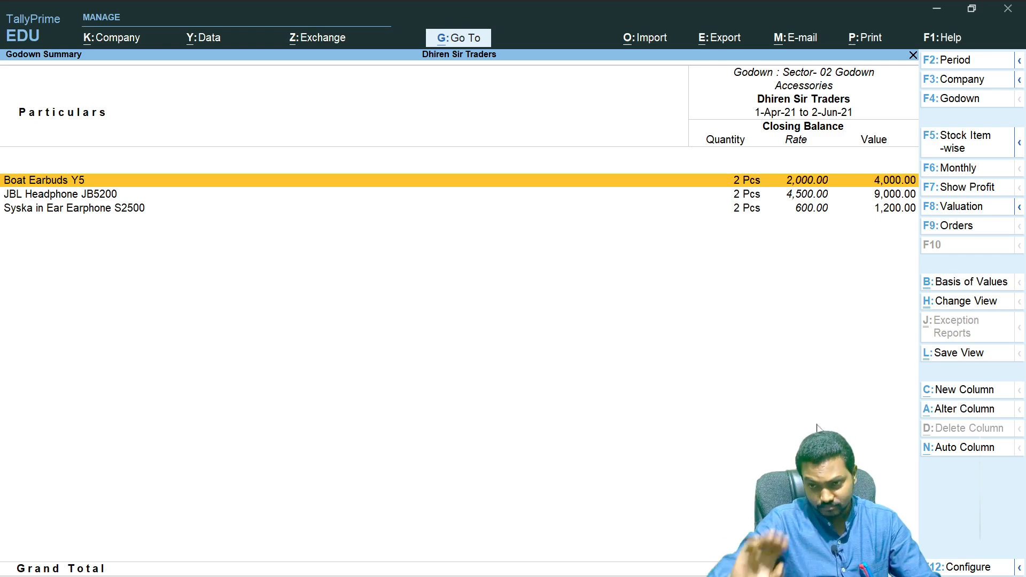
- Preview the Accessories godown summary printout, zoom in to read it, then close it and return to the Gateway of Tally
key(alt+p)
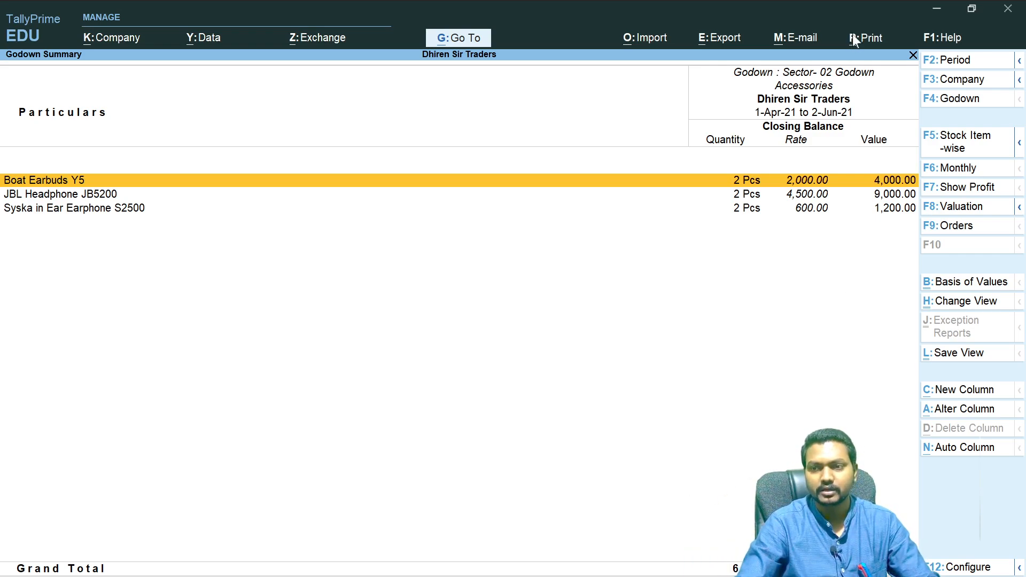
key(Return)
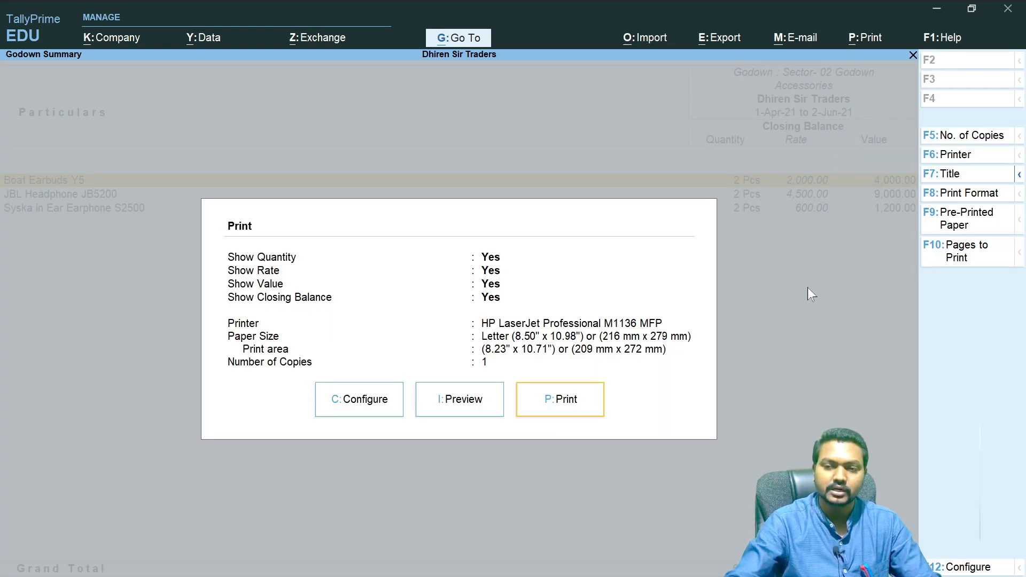
key(i)
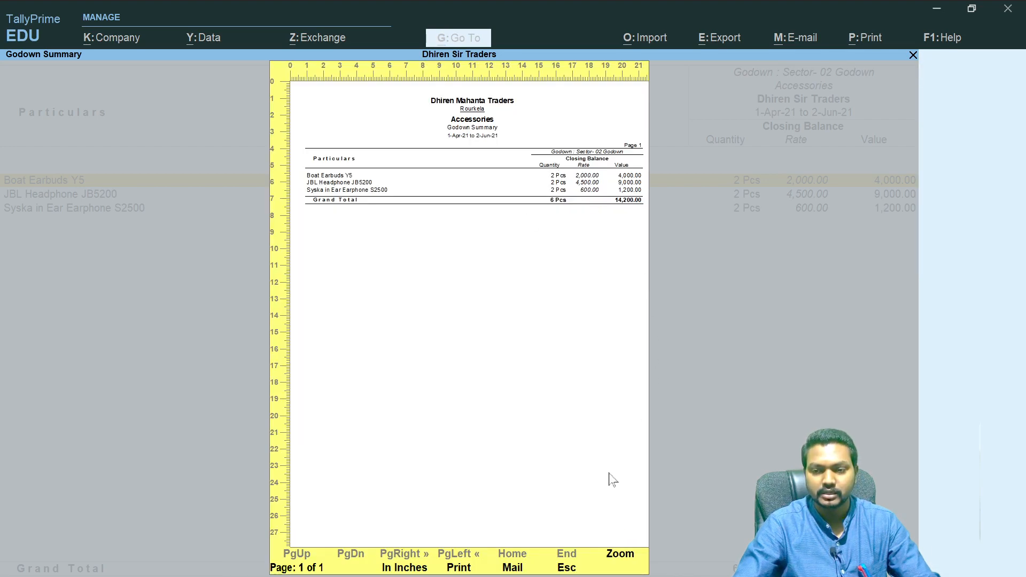
click(628, 556)
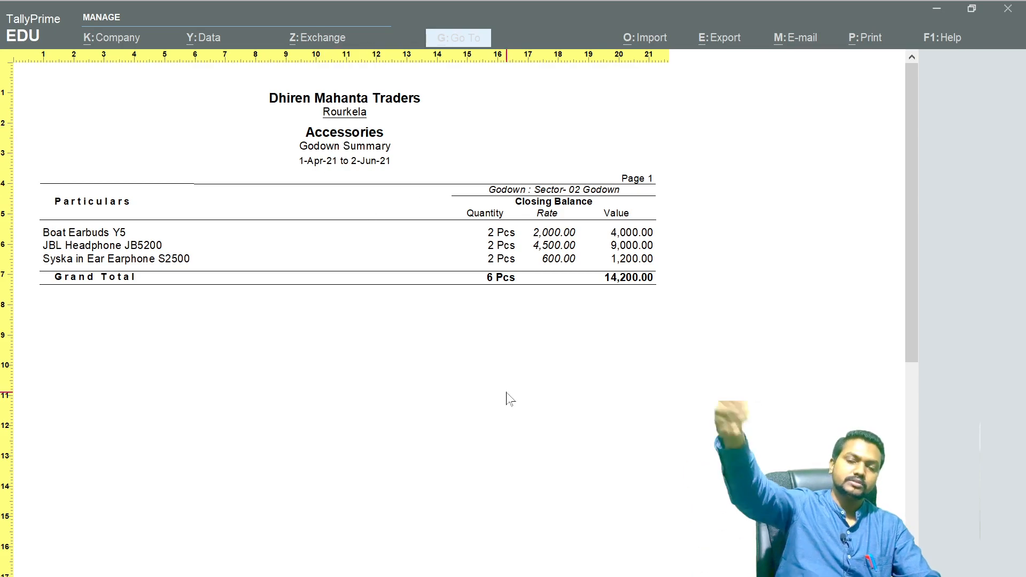
key(Escape)
key(Escape)
key(Escape)
key(Escape)
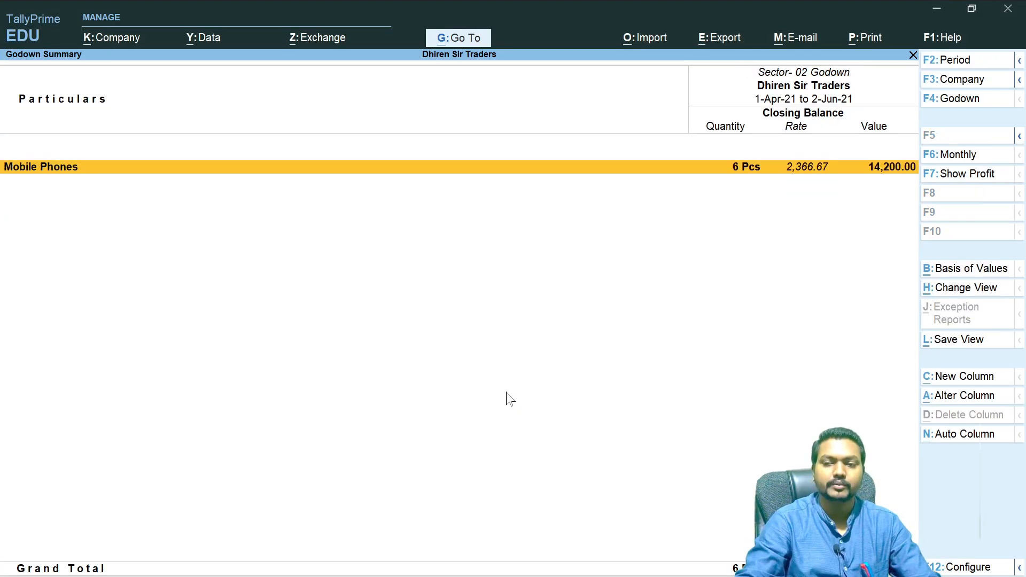
key(Escape)
key(Escape)
key(Escape)
key(Escape)
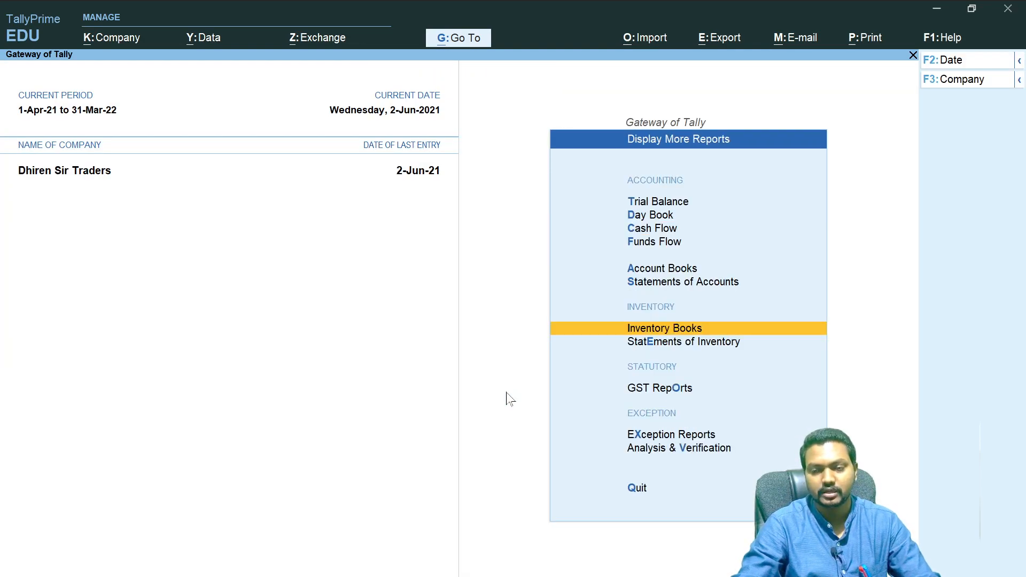
key(Escape)
key(Escape)
key(Escape)
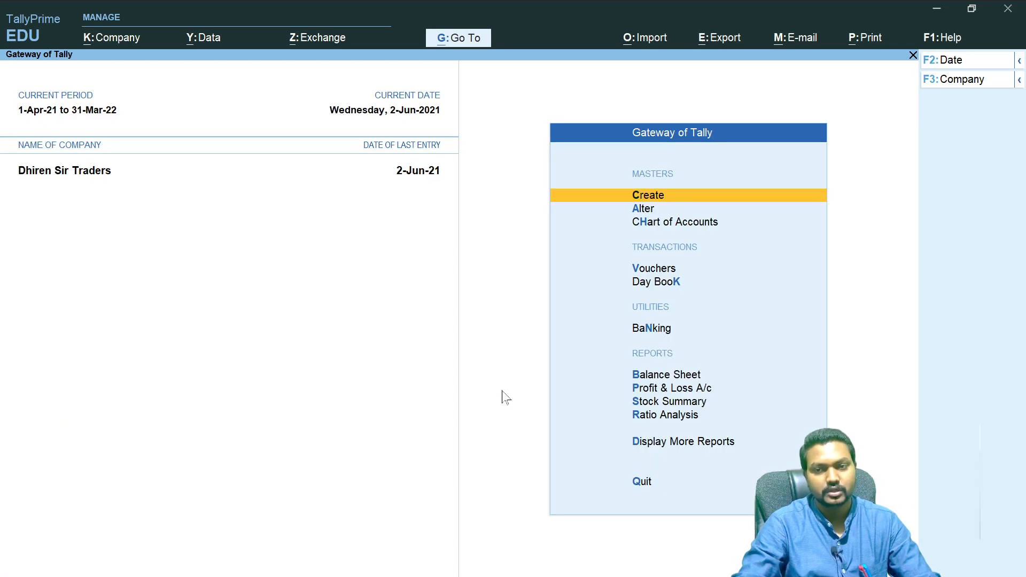
- Switch to OneNote and scroll through the Inventory Vouchers notes down to the Stock Journal explanation
key(alt+Tab)
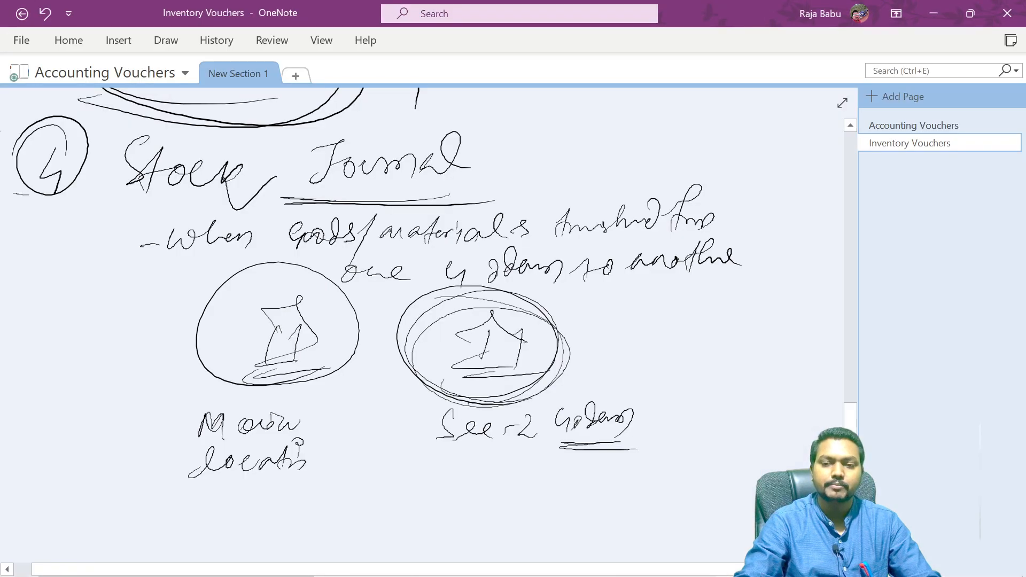
drag(850, 419, 834, 179)
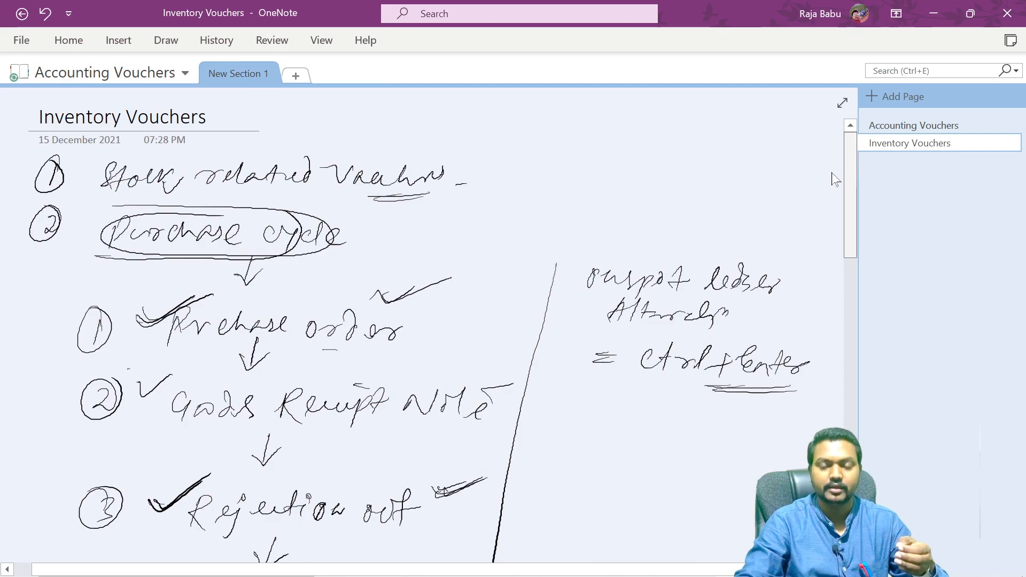
drag(833, 179, 831, 193)
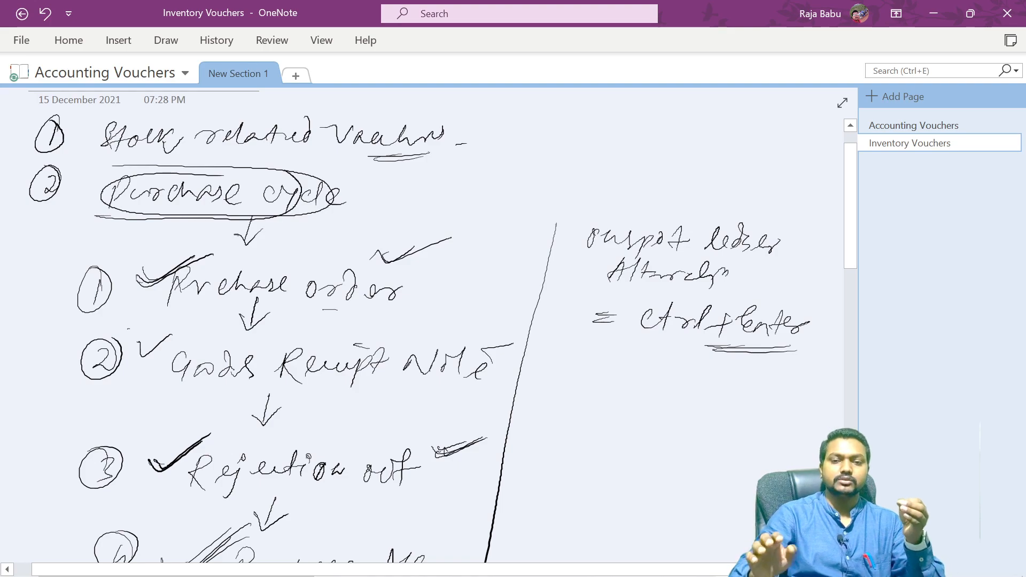
scroll(442, 327, up, 1)
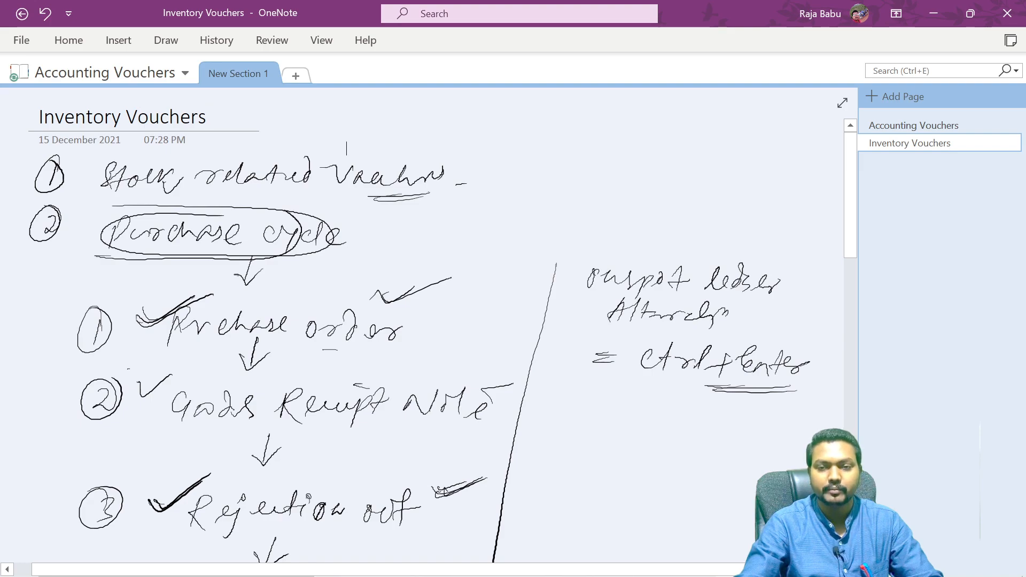
drag(848, 214, 849, 316)
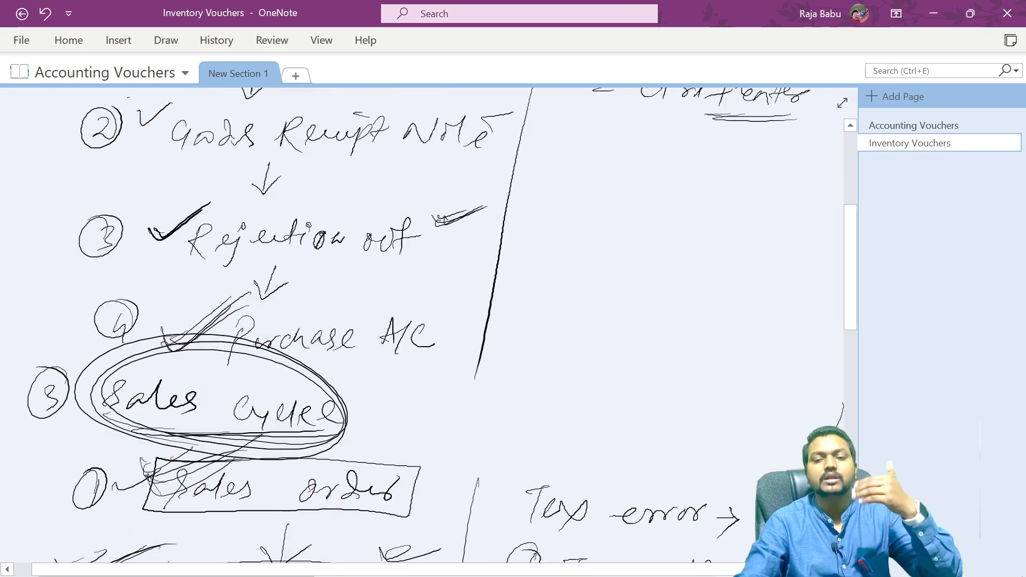
drag(848, 264, 851, 292)
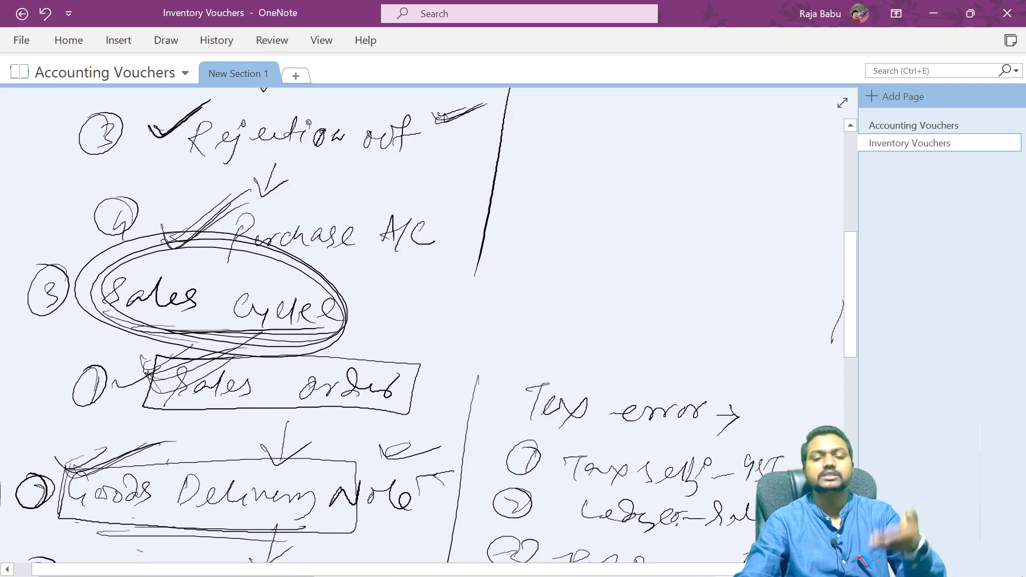
drag(849, 293, 849, 327)
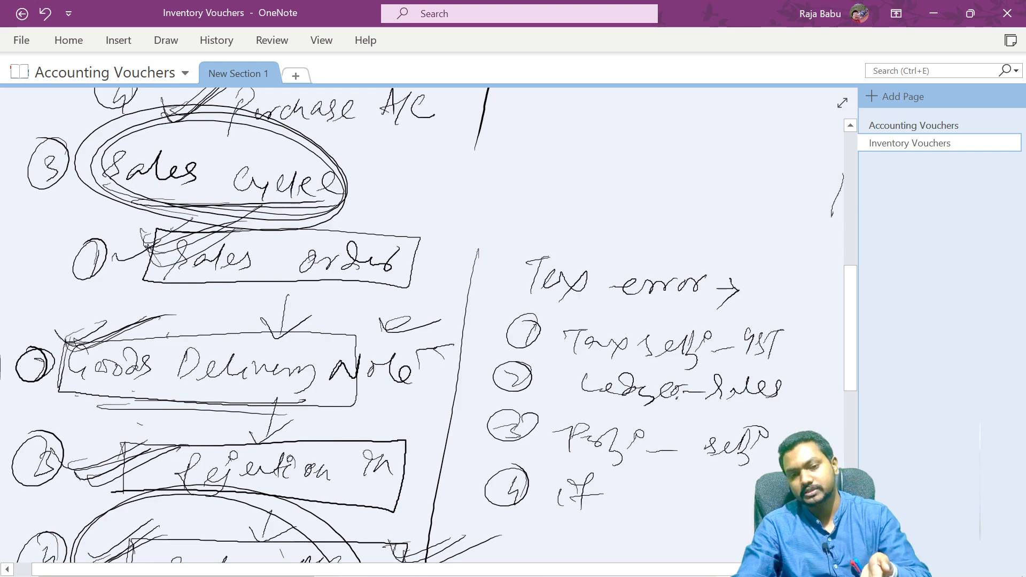
drag(851, 346, 851, 385)
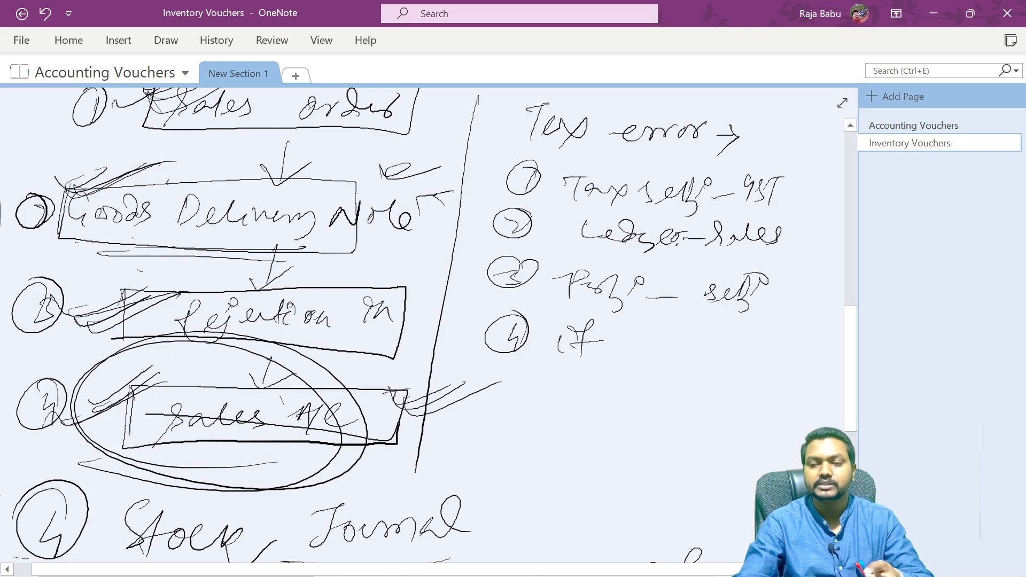
scroll(842, 411, right, 3)
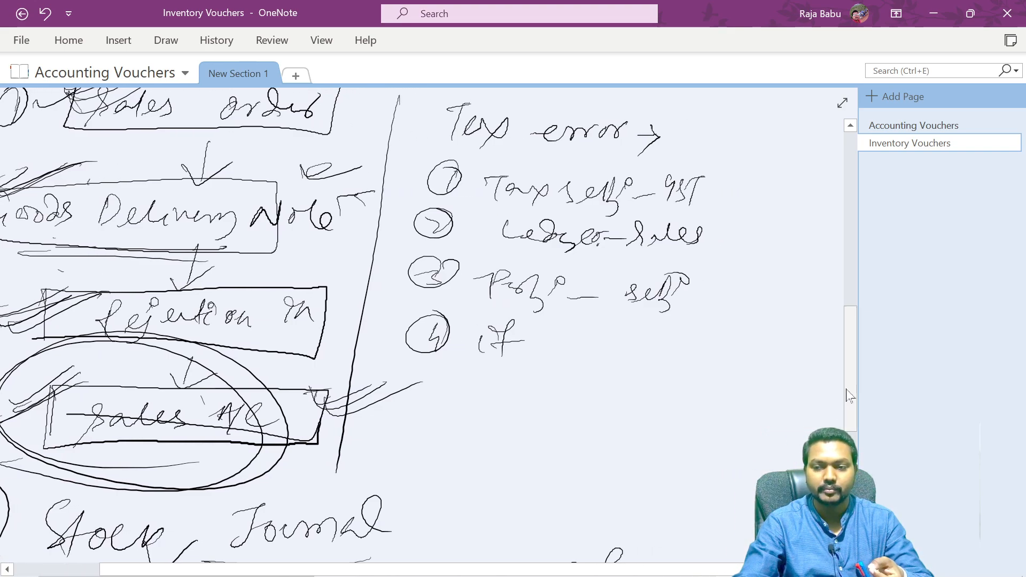
scroll(850, 398, right, 1)
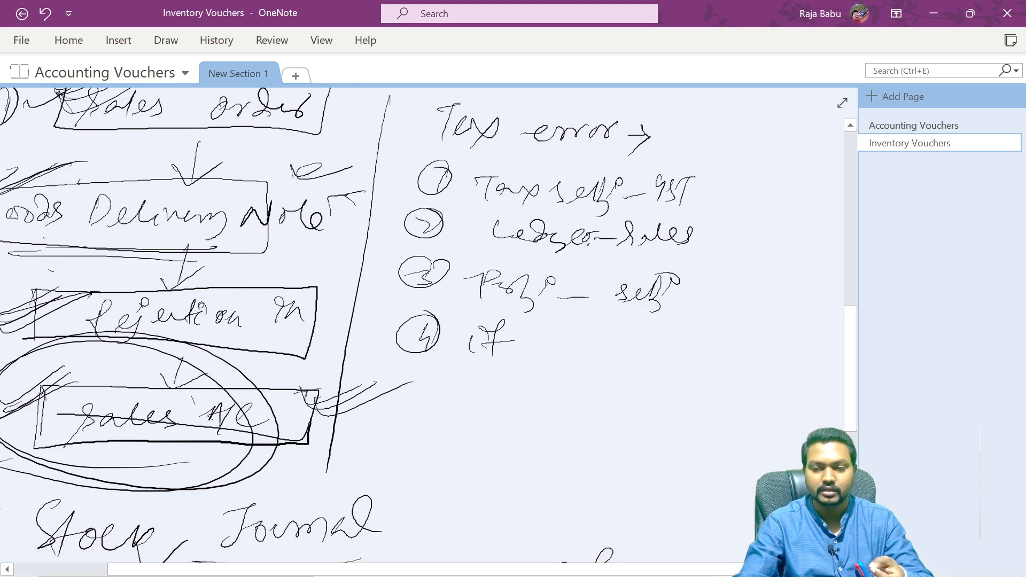
scroll(854, 358, left, 4)
drag(853, 358, 850, 394)
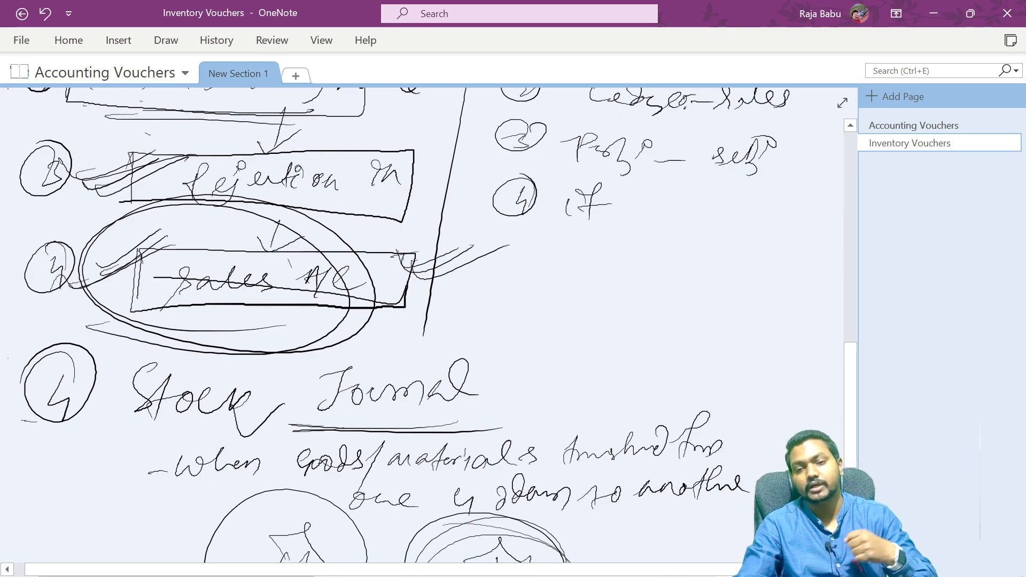
drag(852, 405, 851, 439)
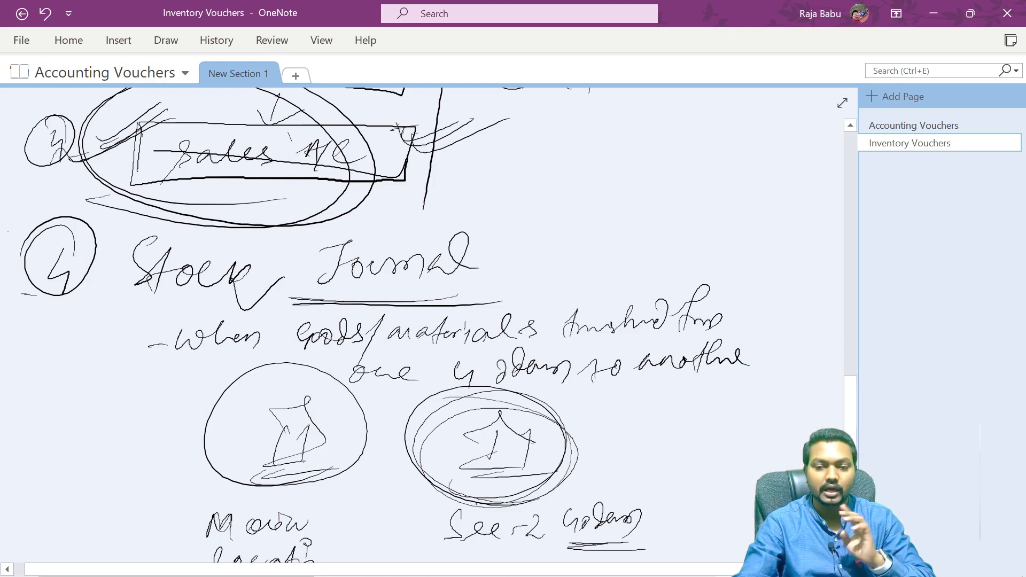
scroll(423, 325, down, 1)
scroll(422, 325, down, 4)
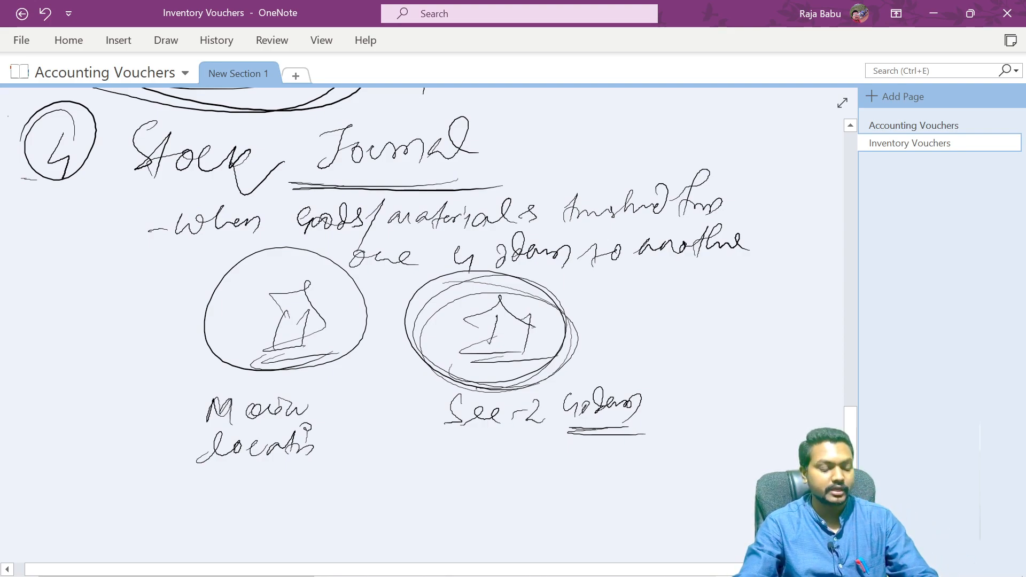
- Switch back to TallyPrime, open a new Stock Journal, and pick Boat Earbuds Y5 as the source item
key(alt+Tab)
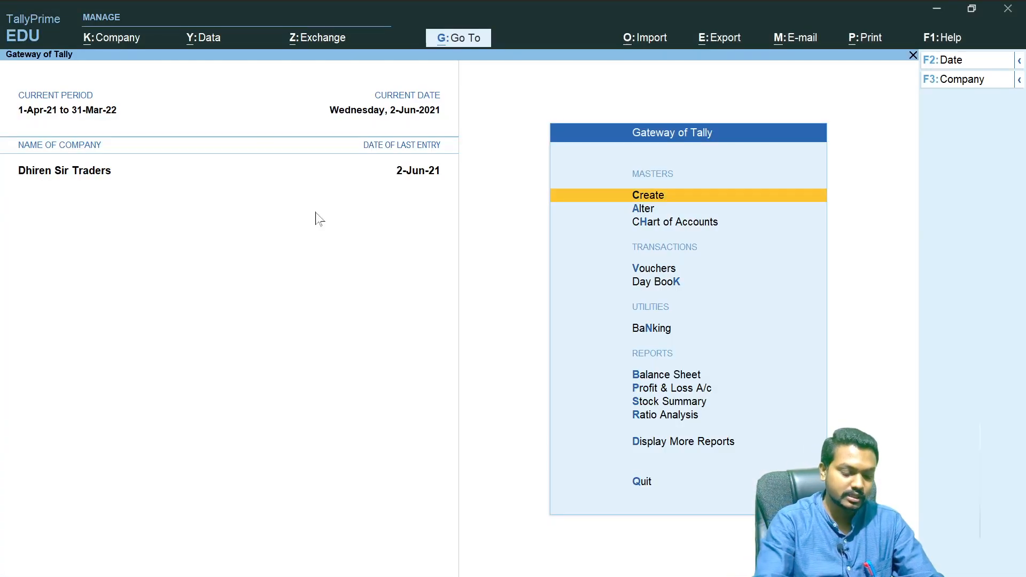
key(alt+F7)
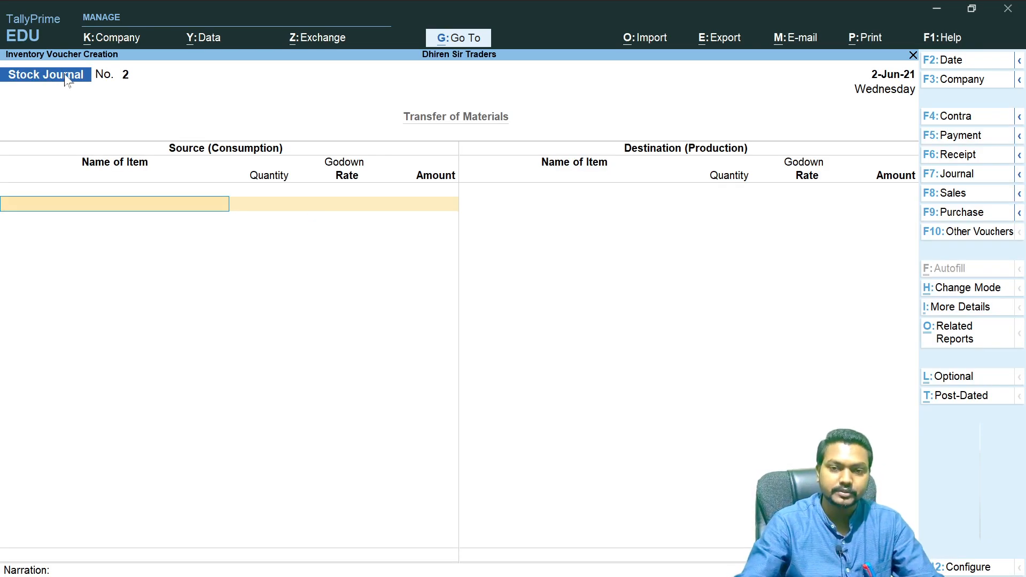
key(alt)
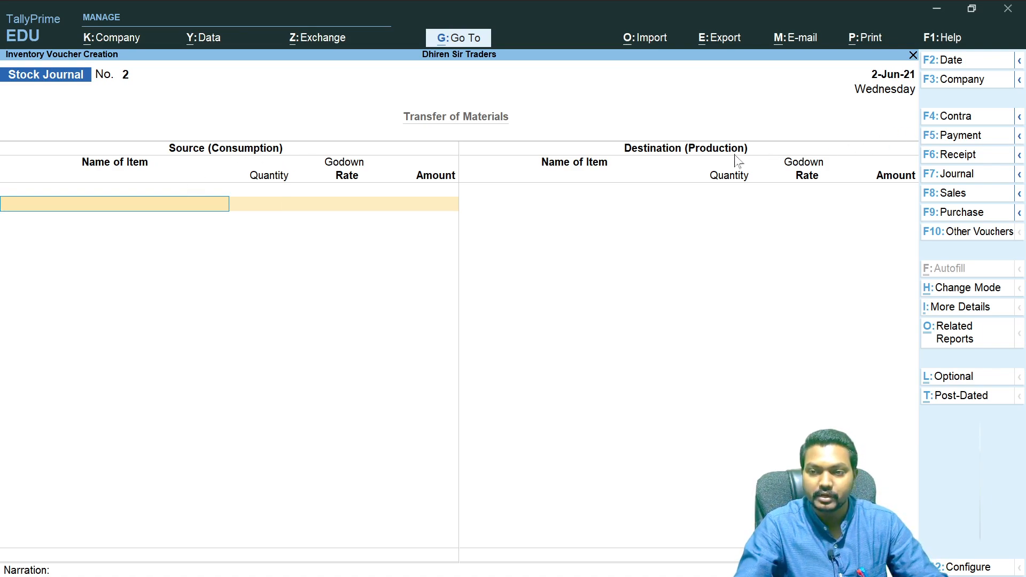
click(191, 210)
key(Down)
key(Down)
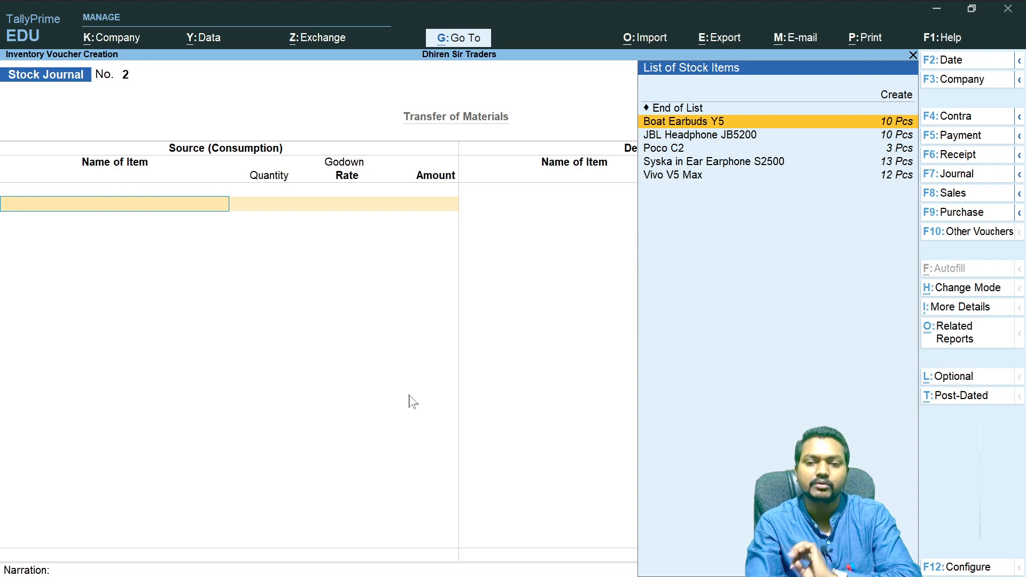
key(Return)
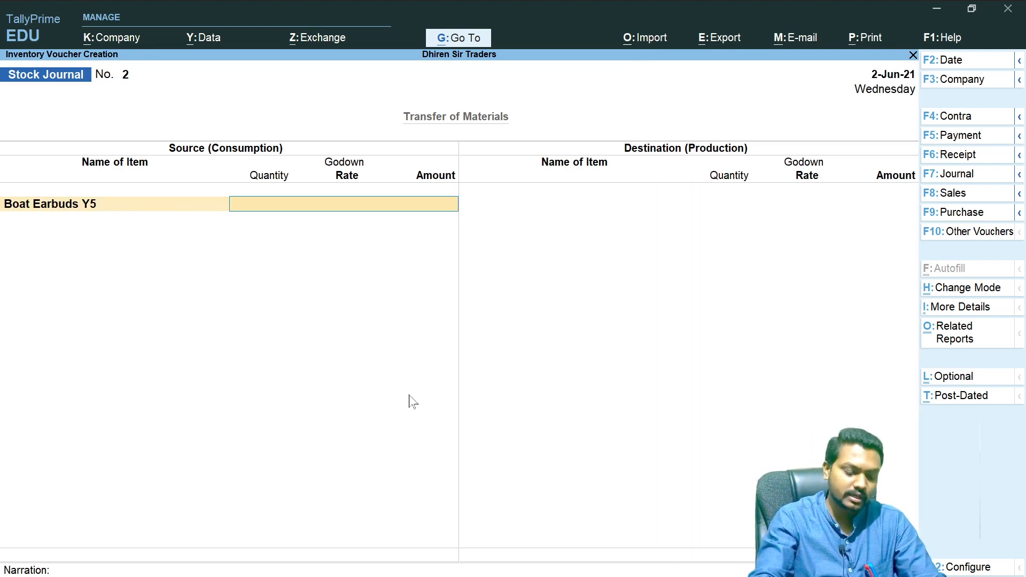
- Take 2 Pcs of Boat Earbuds Y5 from Main Location at a rate of 2,000 per piece
text(Mai)
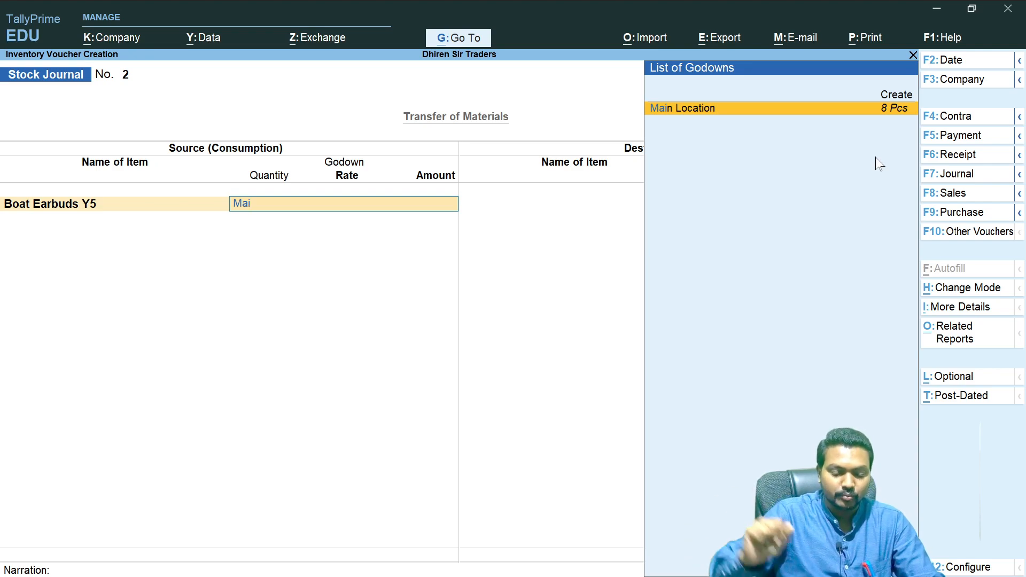
key(Return)
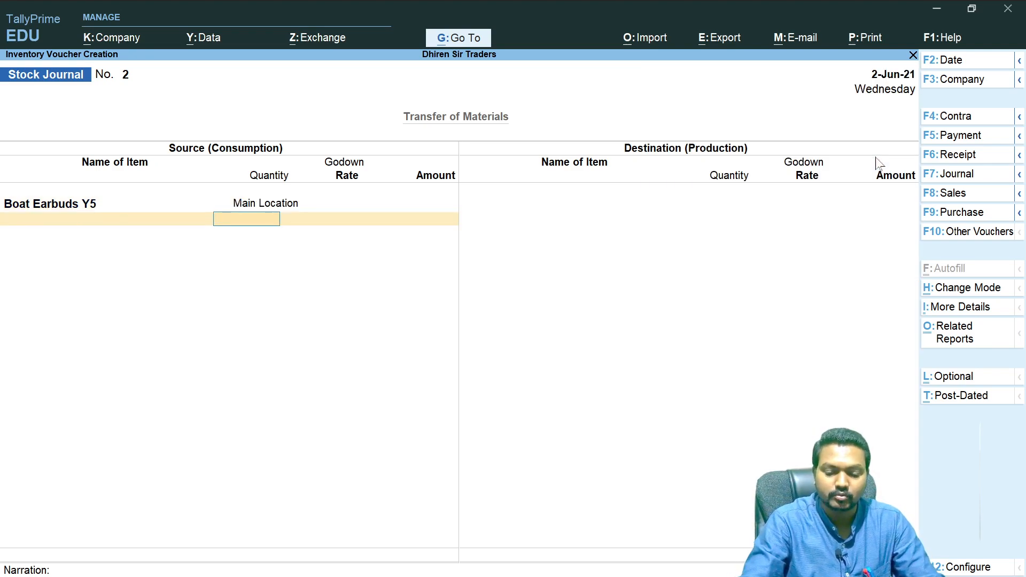
key(Return)
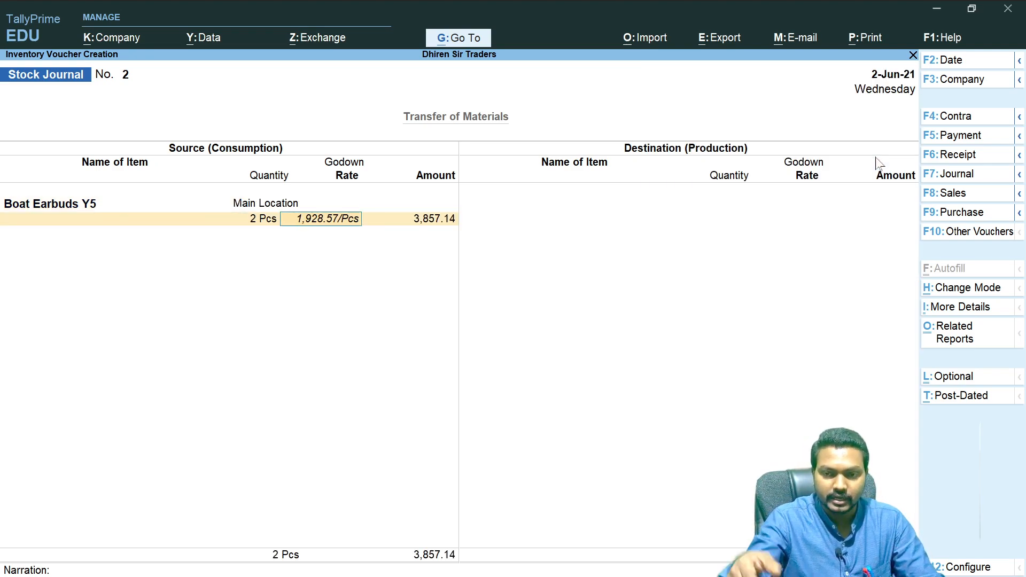
text(2,00)
text(000)
key(Return)
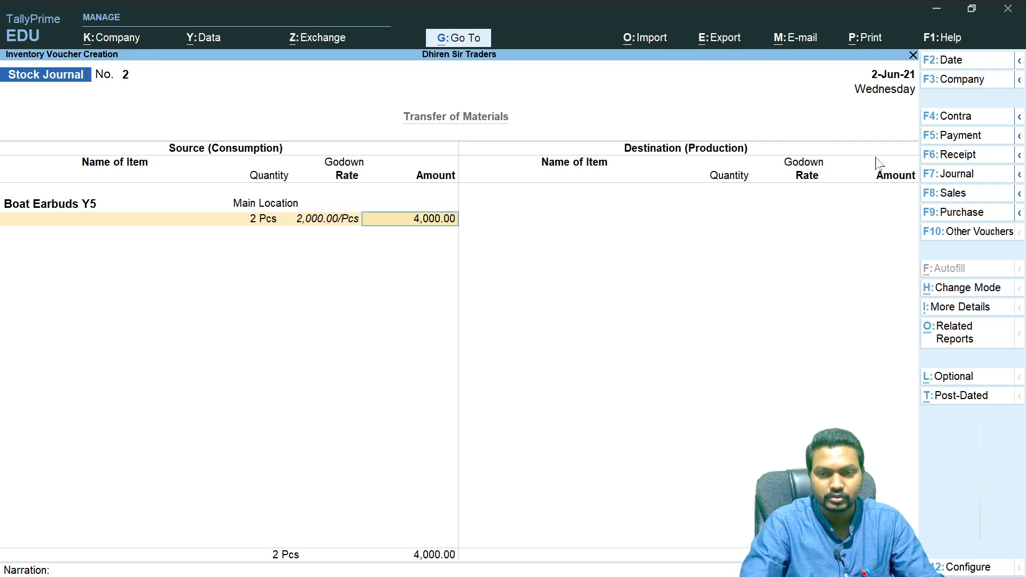
- Close the source list, leave the destination side empty, and quit the unsaved stock journal
key(Return)
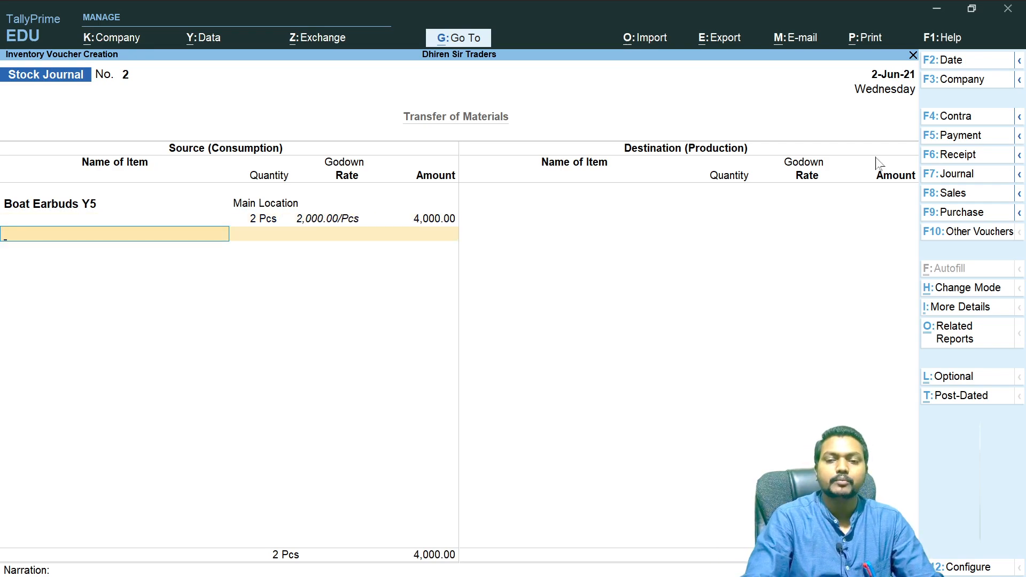
key(Return)
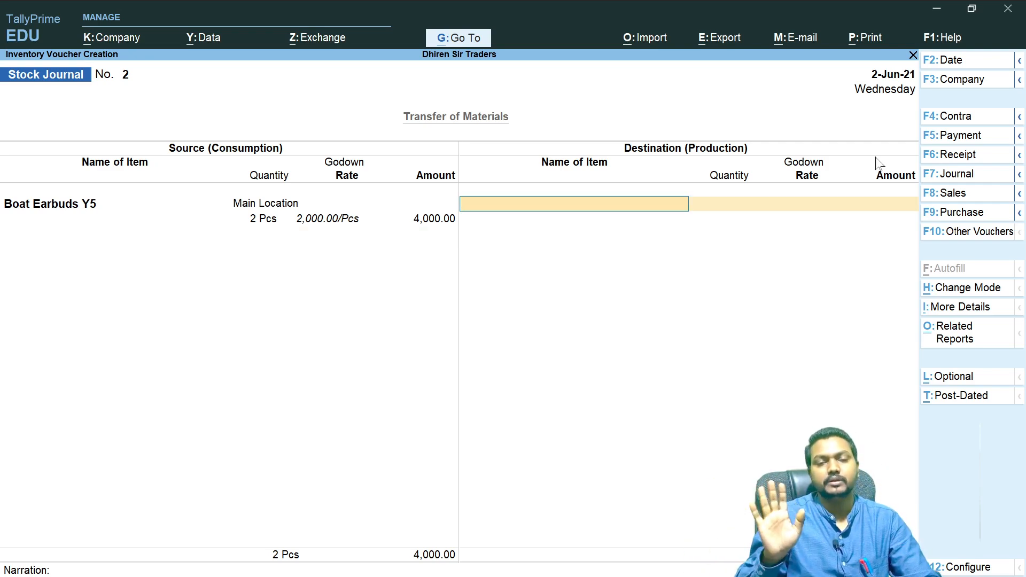
key(Return)
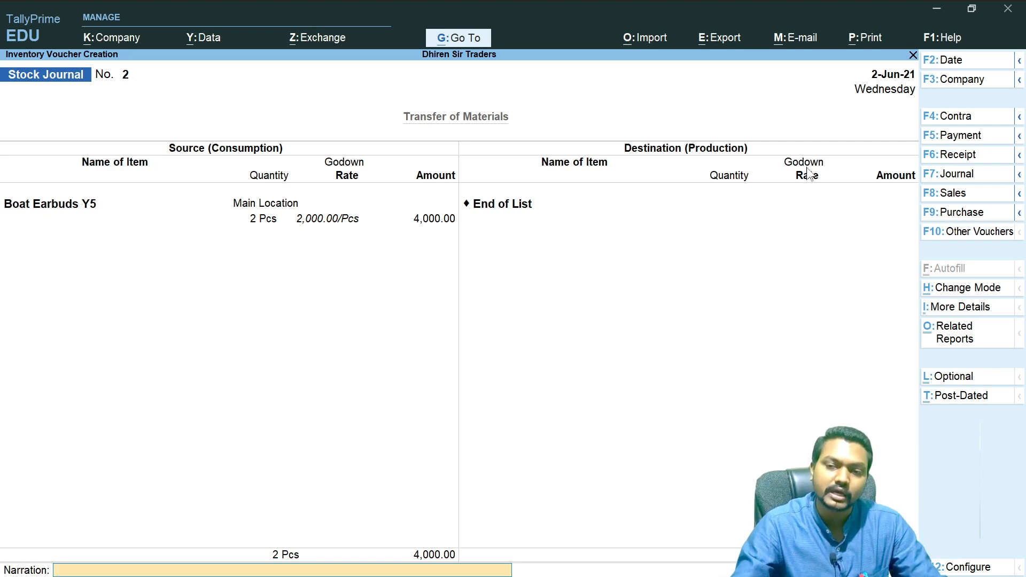
key(Escape)
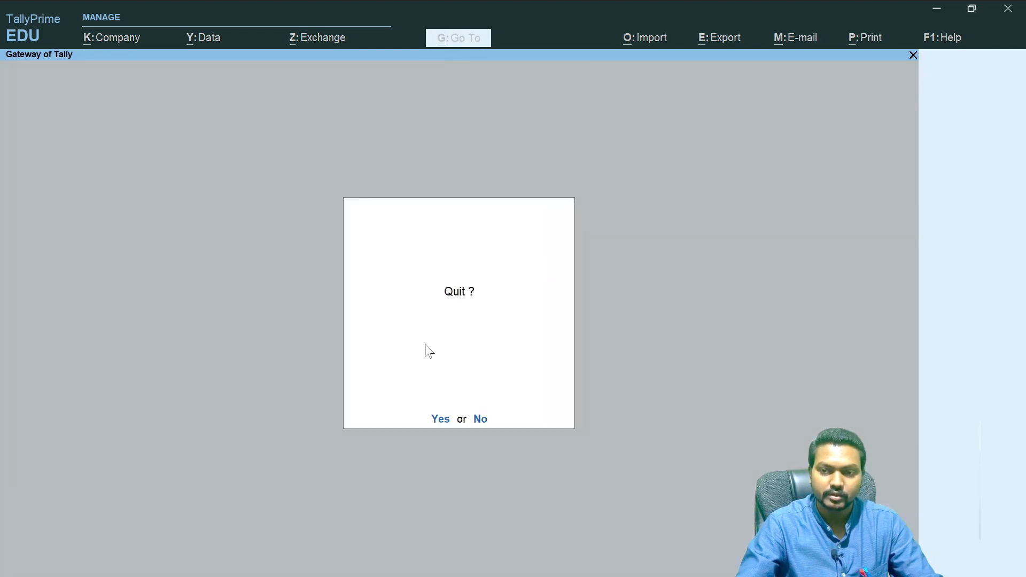
key(y)
- Open a new Stock Journal, leave the source side empty, and pick JBL Headphone JB5200 as the destination item
key(v)
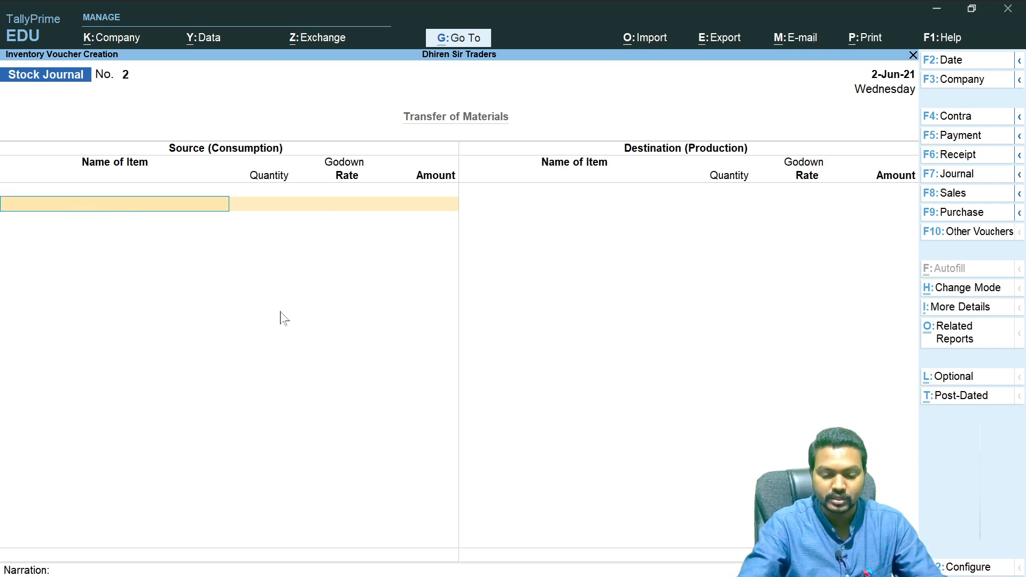
key(Return)
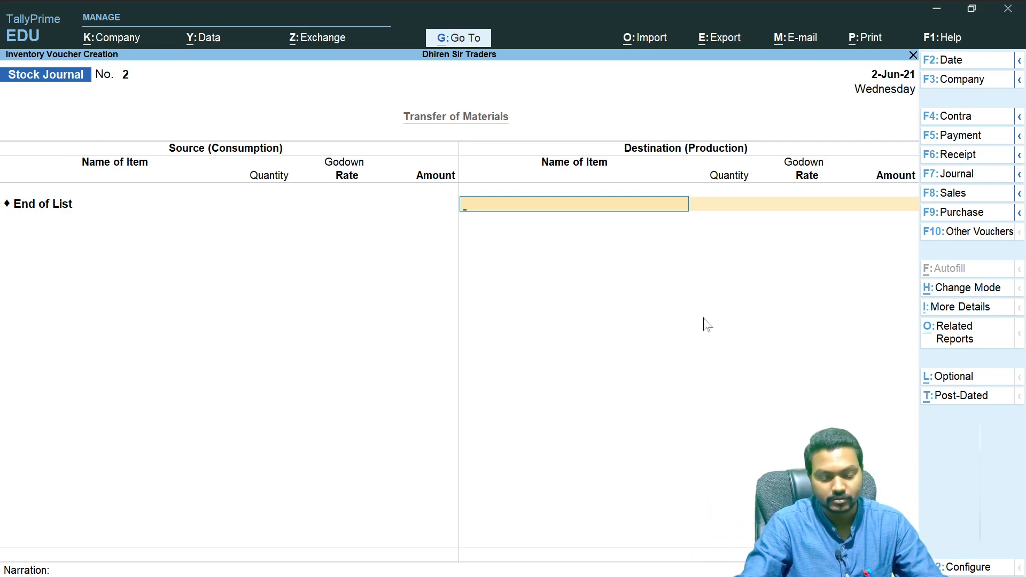
key(space)
key(Down)
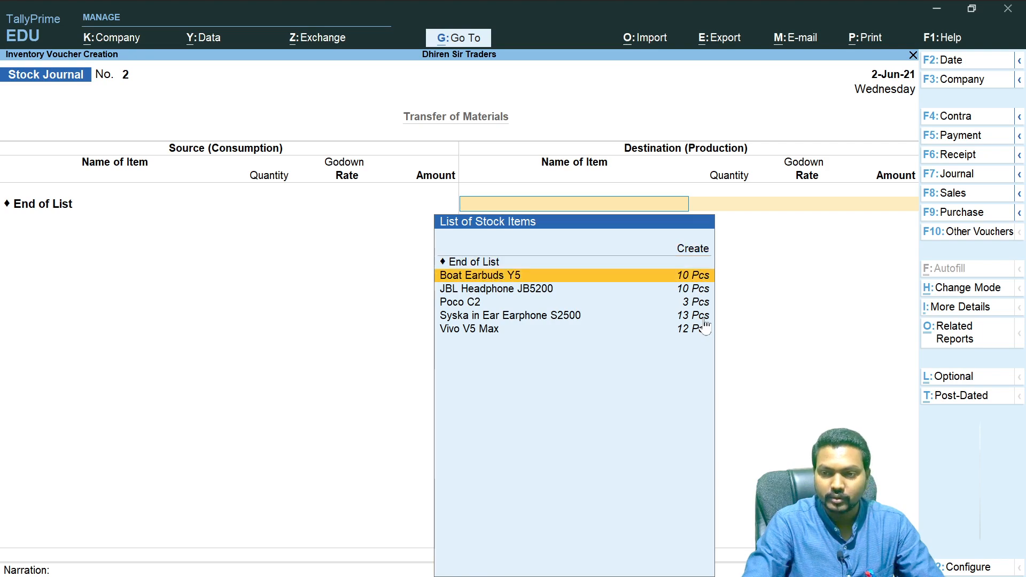
key(Down)
key(Return)
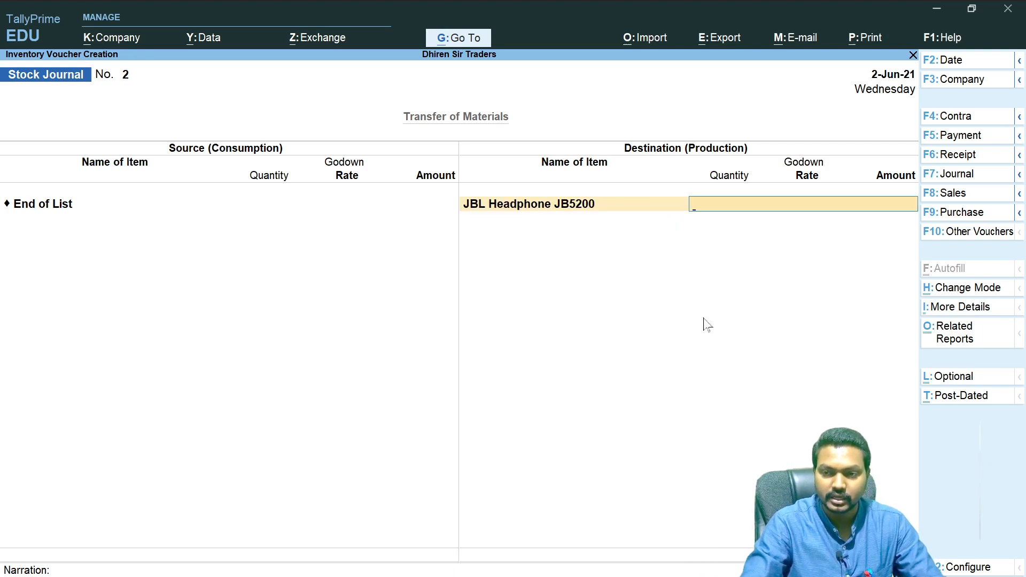
- Receive 2 Pcs of JBL Headphone JB5200 into Main Location at 4,500 per piece and close the destination list
text(Main Location)
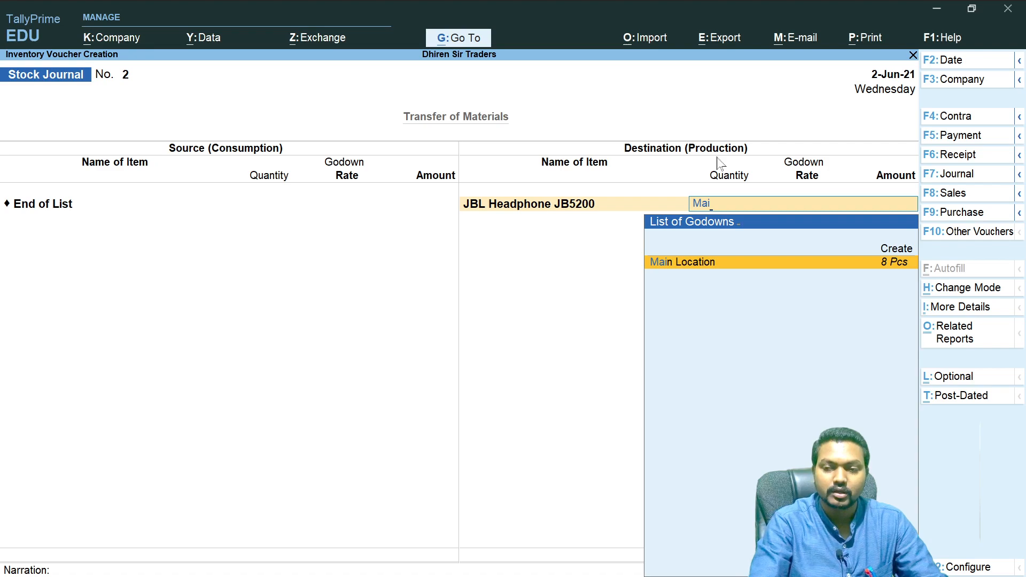
key(Return)
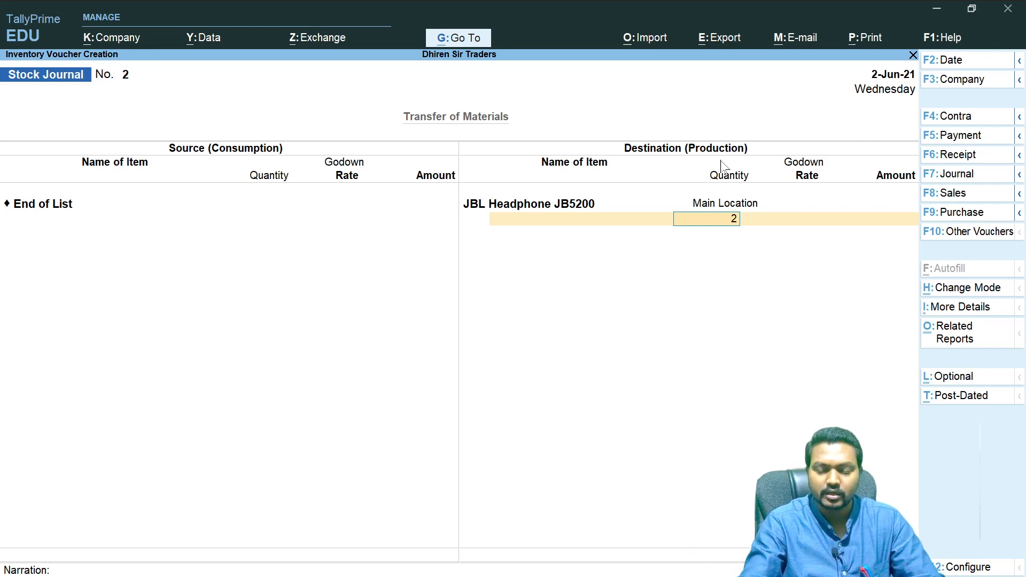
key(Return)
key(Return)
key(Return)
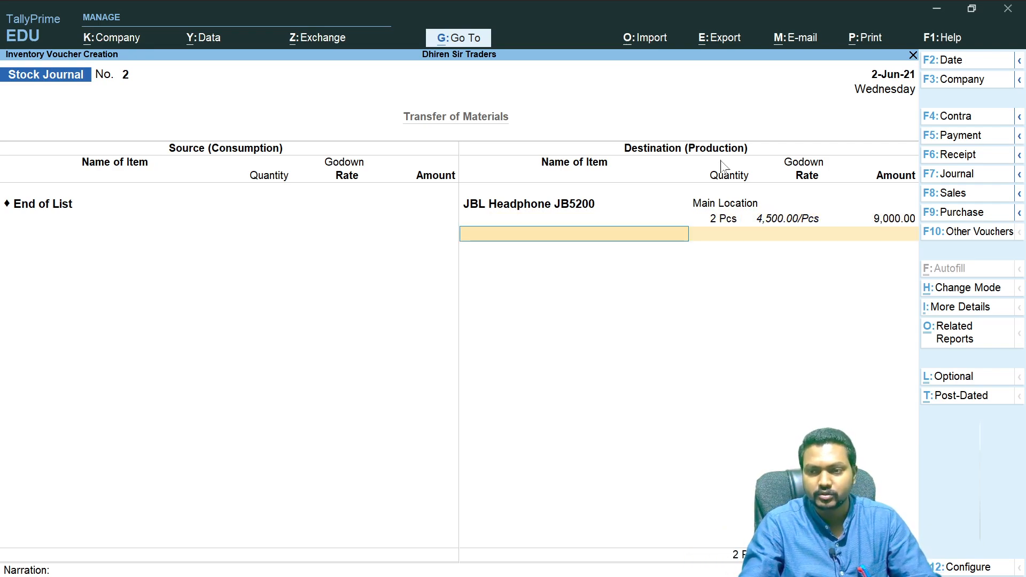
key(Return)
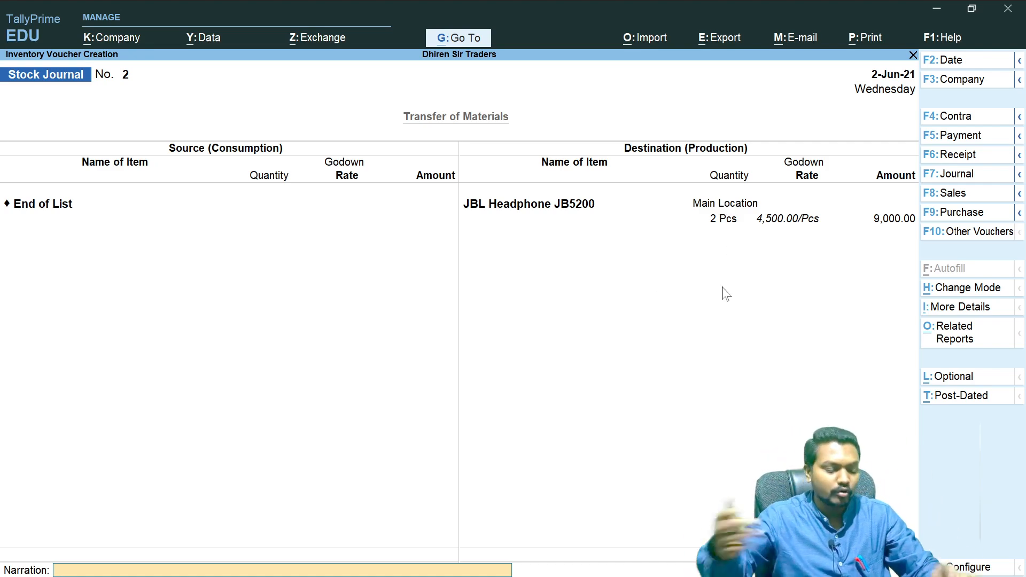
- Switch to OneNote and handwrite below the Stock Journal note: for physical stock variations – stock increase / decrease
key(alt+Tab)
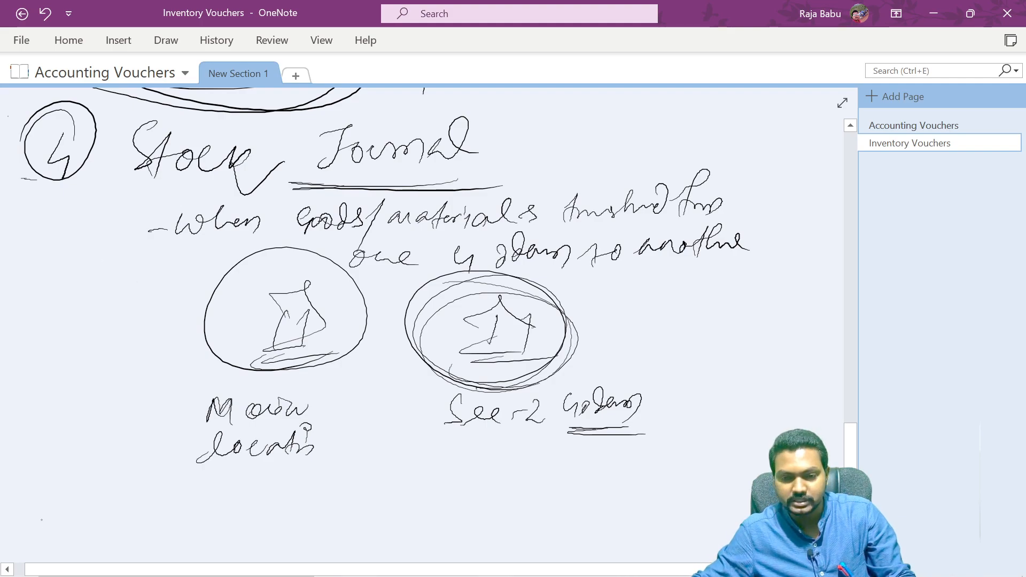
scroll(423, 325, down, 1)
drag(64, 541, 81, 525)
mouse_move(109, 439)
mouse_down()
mouse_move(85, 464)
mouse_move(149, 443)
mouse_move(176, 470)
mouse_move(217, 428)
mouse_move(288, 452)
mouse_up()
click(259, 439)
mouse_move(308, 436)
mouse_down()
mouse_move(299, 451)
mouse_move(326, 452)
mouse_up()
drag(342, 420, 334, 453)
mouse_move(406, 422)
mouse_down()
mouse_move(383, 441)
mouse_move(407, 446)
mouse_up()
drag(404, 434, 420, 427)
drag(427, 427, 455, 440)
mouse_move(472, 427)
mouse_down()
mouse_move(455, 441)
mouse_move(477, 453)
mouse_up()
drag(533, 410, 551, 414)
mouse_move(551, 432)
mouse_down()
mouse_move(586, 430)
mouse_move(588, 448)
mouse_up()
drag(595, 427, 631, 422)
mouse_move(631, 430)
mouse_down()
mouse_move(658, 400)
mouse_move(667, 435)
mouse_up()
mouse_move(663, 422)
mouse_down()
mouse_move(681, 408)
mouse_move(703, 428)
mouse_up()
mouse_move(326, 477)
mouse_down()
mouse_move(305, 502)
mouse_move(355, 484)
mouse_move(436, 501)
mouse_up()
click(359, 490)
mouse_move(466, 458)
mouse_down()
mouse_move(449, 487)
mouse_move(576, 466)
mouse_up()
drag(583, 453, 566, 502)
drag(620, 455, 612, 481)
mouse_move(614, 461)
mouse_down()
mouse_move(635, 465)
mouse_move(613, 483)
mouse_up()
drag(639, 479, 664, 463)
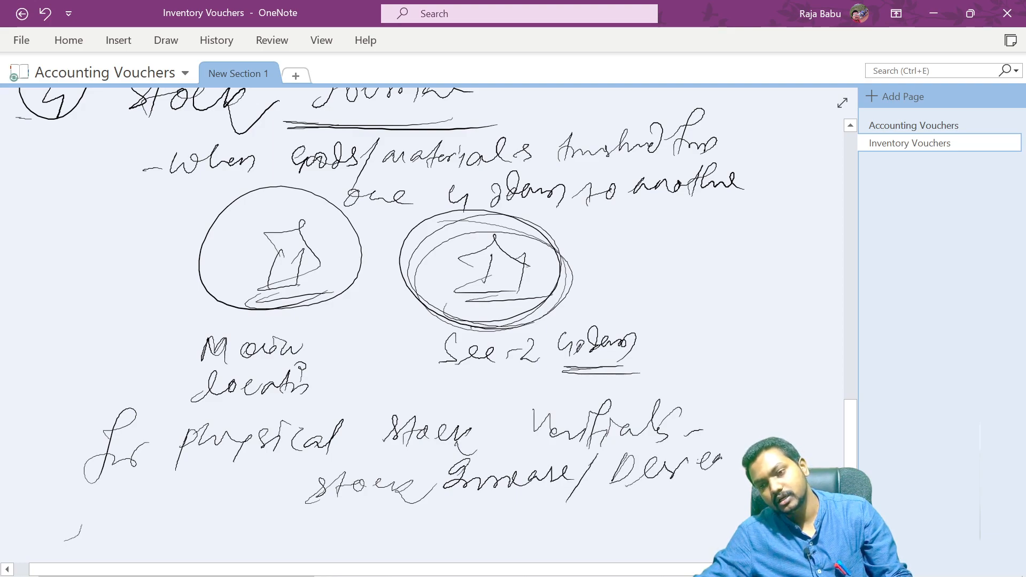
- Add the handwritten shortcut Alt + F7 and a stock journal label beneath the increase / decrease note
drag(587, 497, 595, 521)
drag(606, 495, 603, 516)
drag(661, 499, 647, 519)
drag(669, 499, 671, 516)
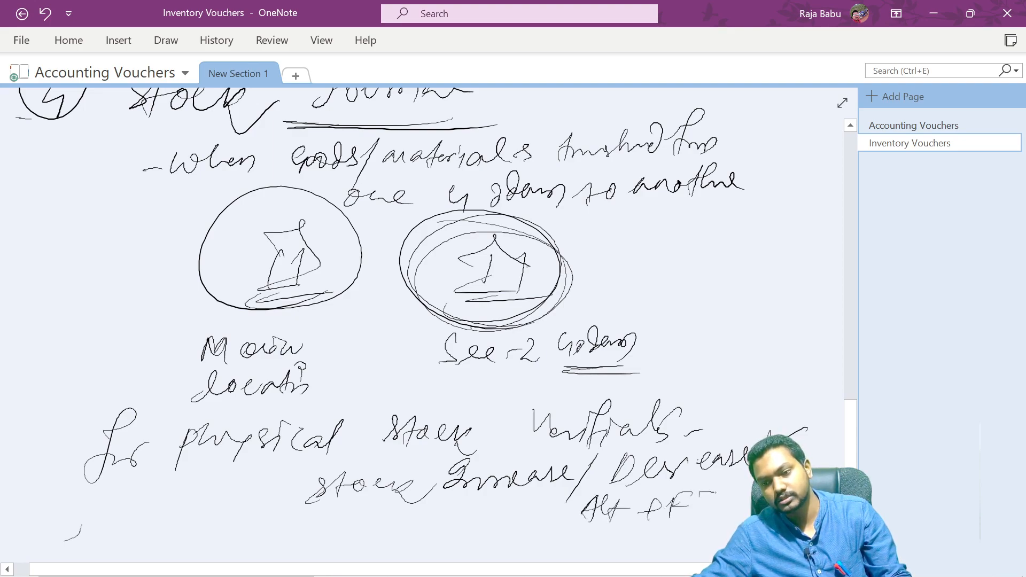
drag(424, 512, 413, 525)
mouse_move(441, 529)
mouse_down()
mouse_move(455, 520)
mouse_move(489, 534)
mouse_up()
mouse_move(504, 501)
mouse_down()
mouse_move(494, 526)
mouse_move(516, 518)
mouse_up()
drag(515, 526, 536, 521)
drag(406, 508, 443, 484)
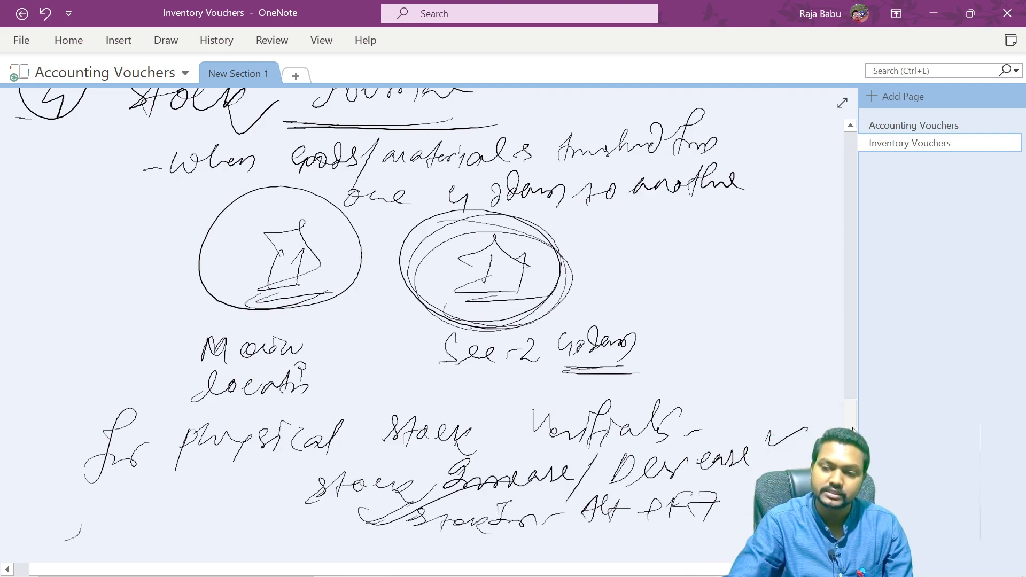
- Scroll back up the notes and switch back to the open stock journal in TallyPrime
scroll(848, 429, up, 5)
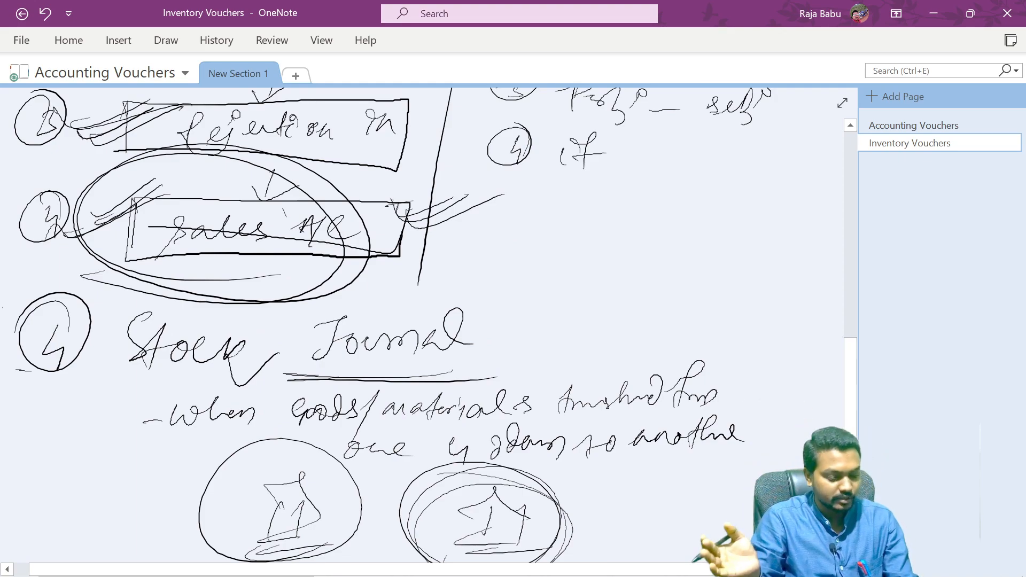
key(alt+Tab)
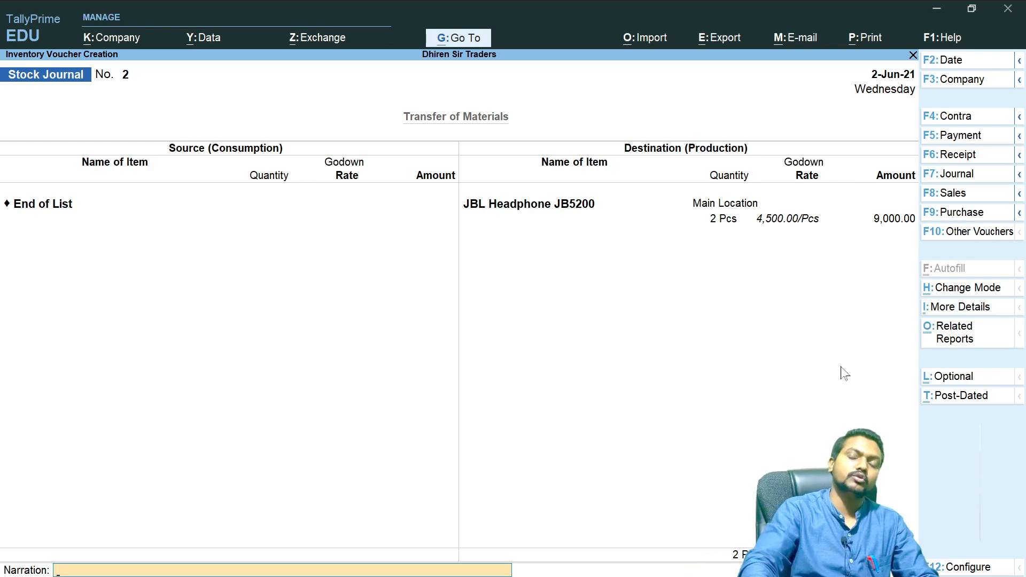
key(alt+Tab)
key(alt+Tab)
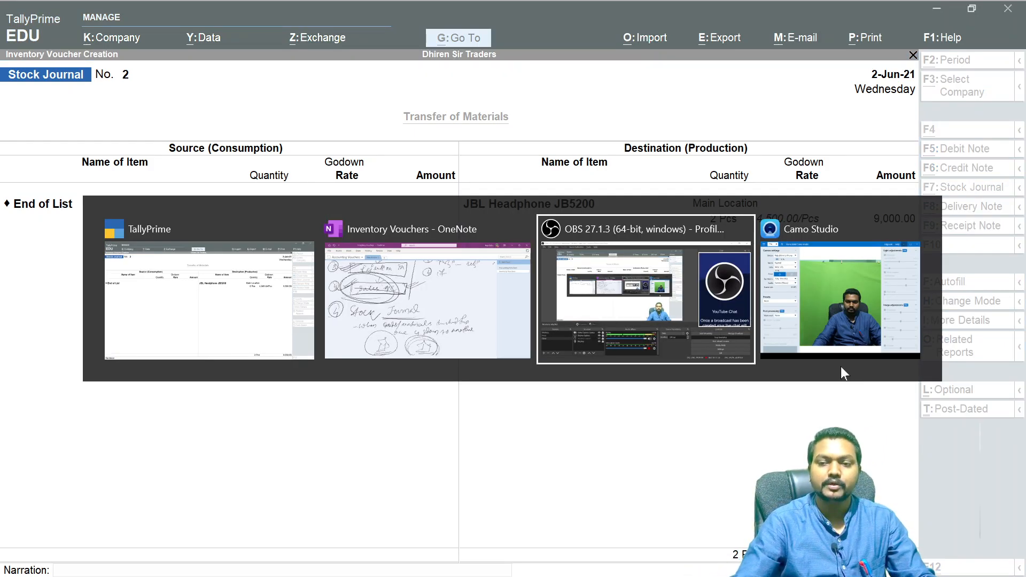